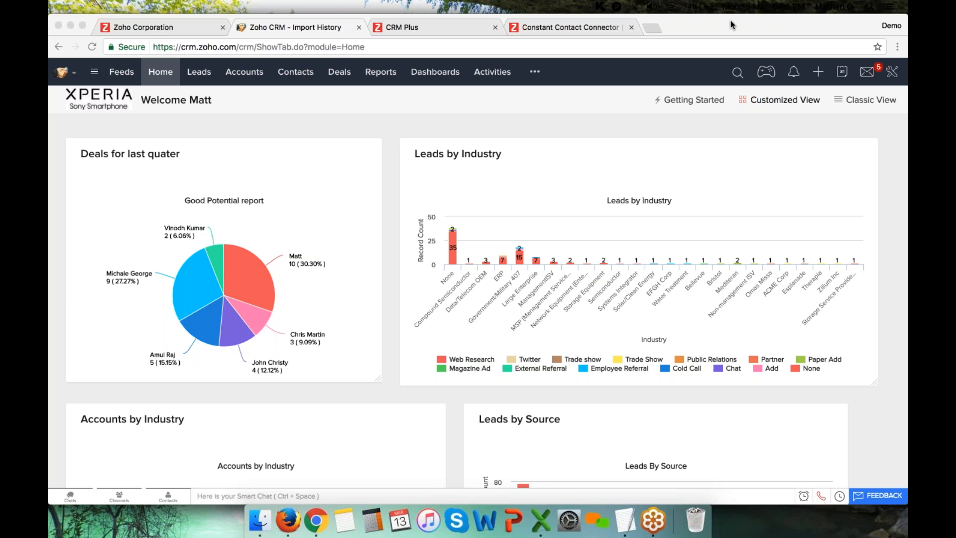
Switch to the CRM Plus browser tab to view its app grid
click(415, 28)
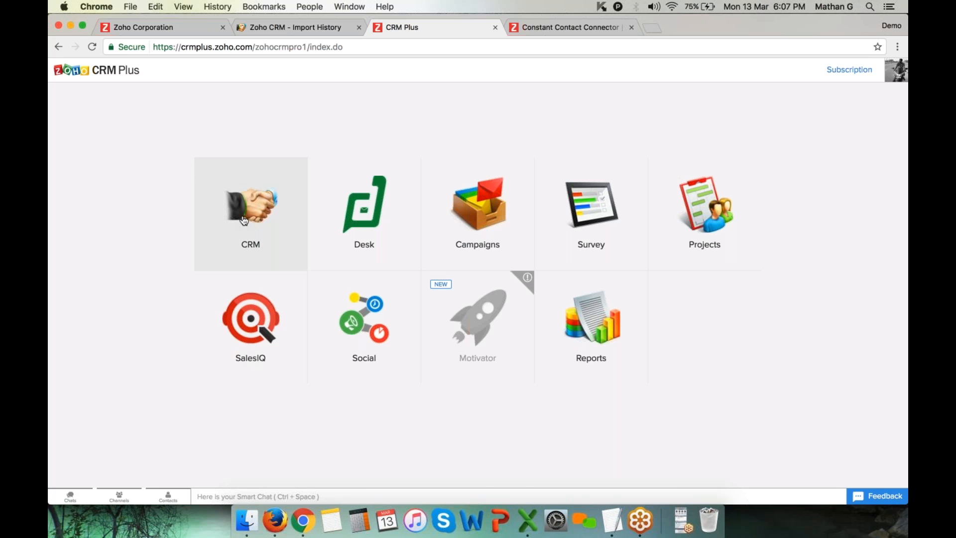
Return to the Zoho CRM tab and reload the Home dashboard
click(296, 28)
click(156, 71)
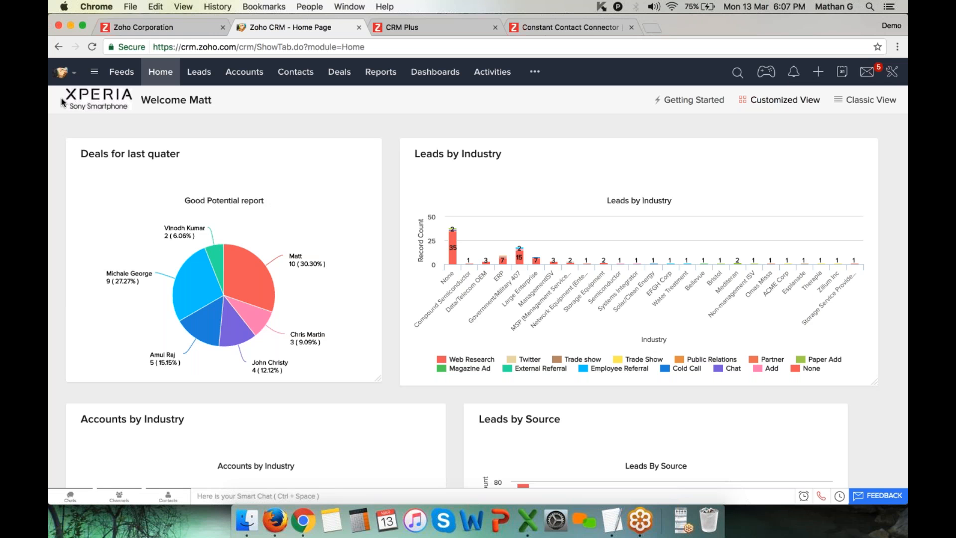
drag(61, 102, 106, 99)
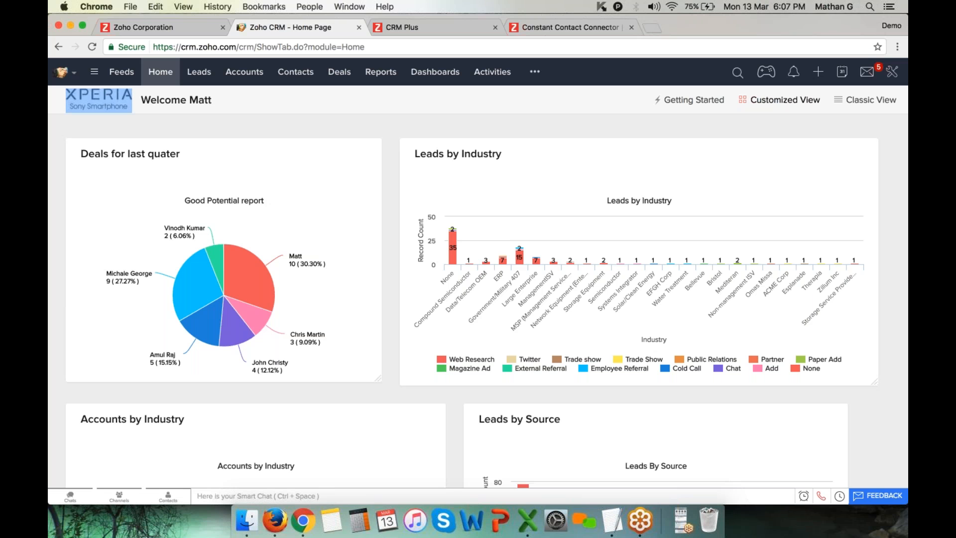
click(145, 121)
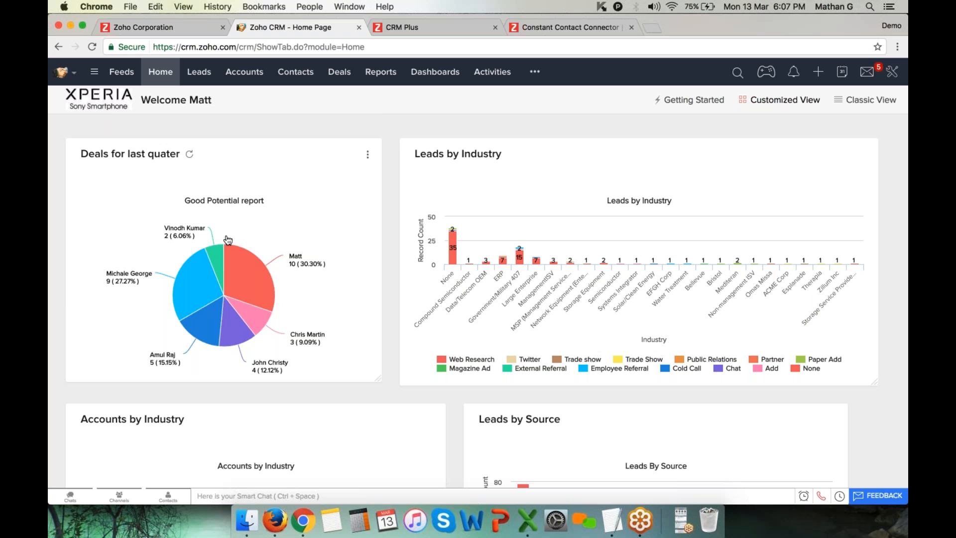
scroll(227, 241, down, 5)
scroll(478, 299, down, 3)
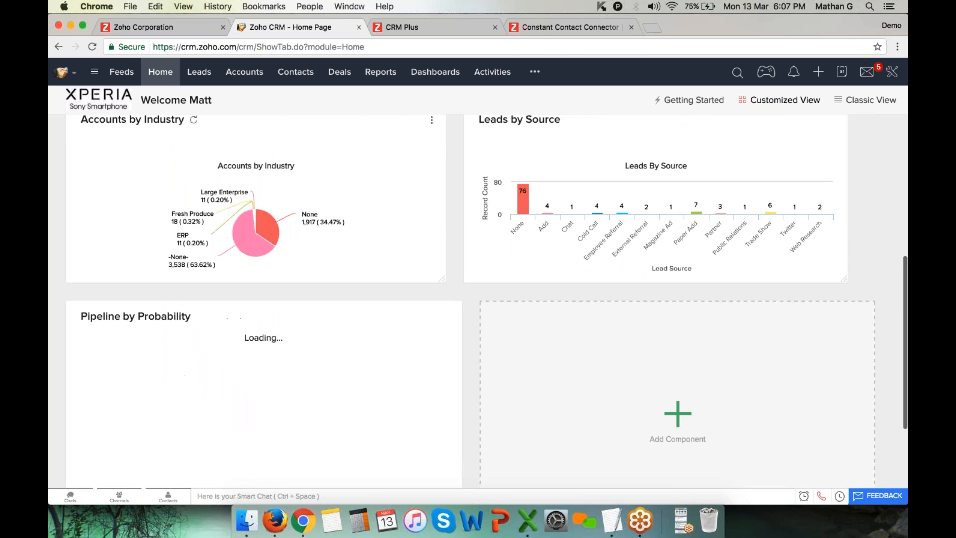
scroll(478, 299, up, 7)
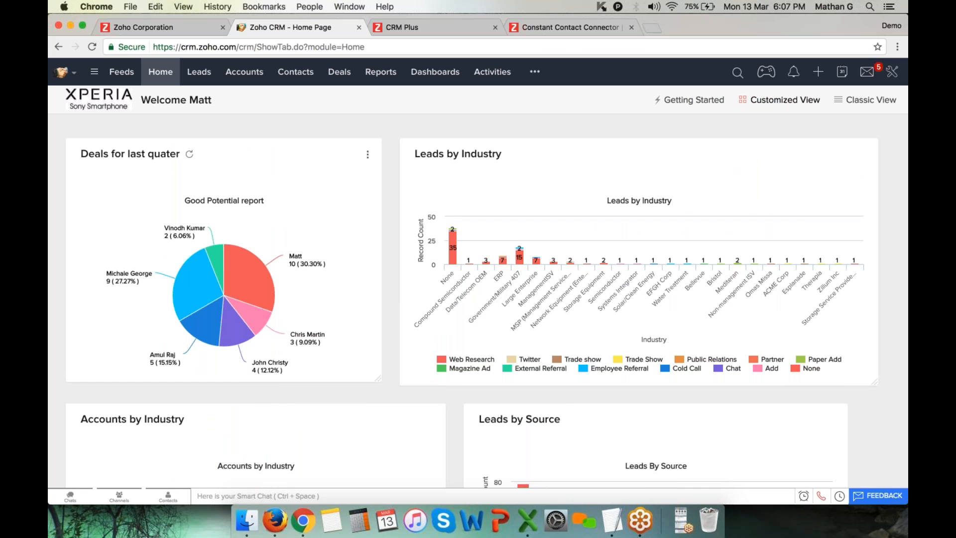
drag(225, 168, 216, 202)
drag(632, 156, 687, 259)
scroll(647, 299, down, 4)
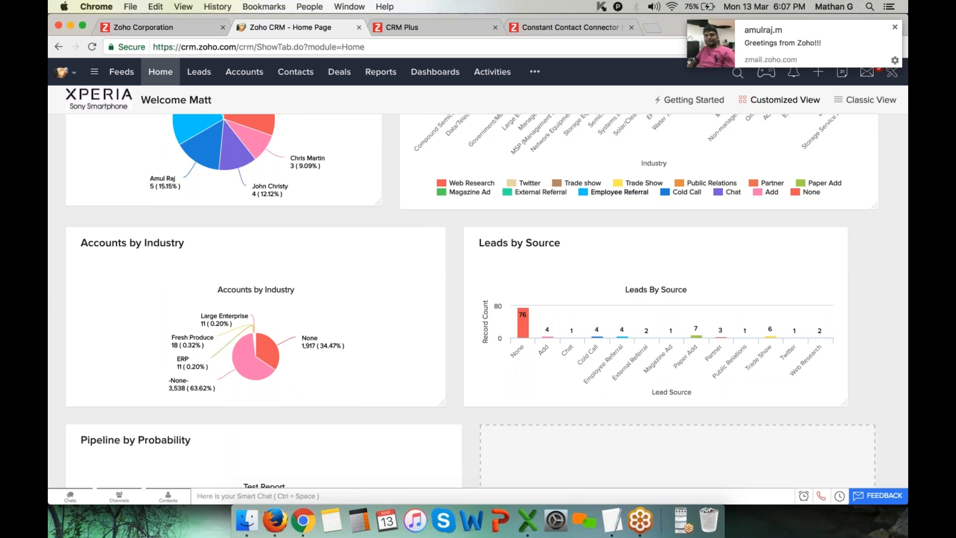
scroll(478, 299, down, 2)
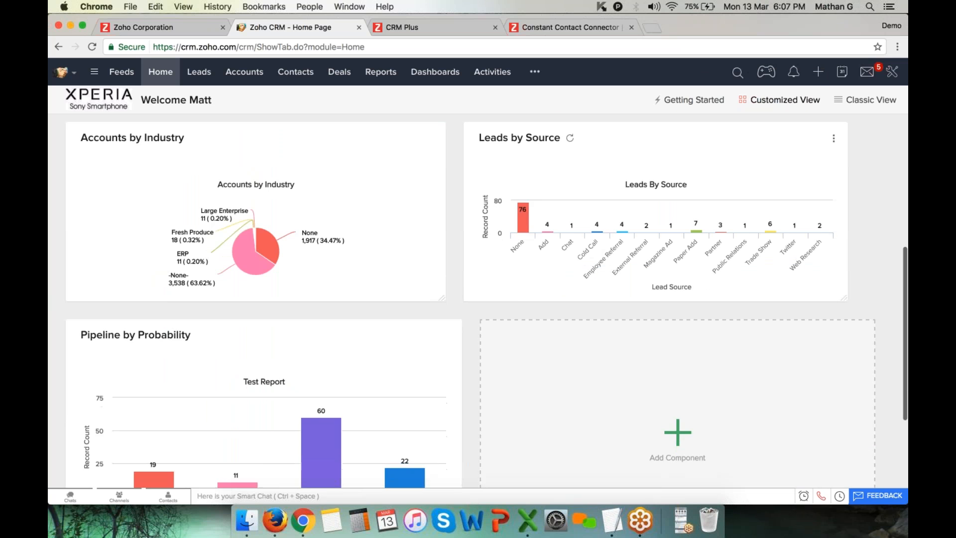
scroll(478, 299, down, 2)
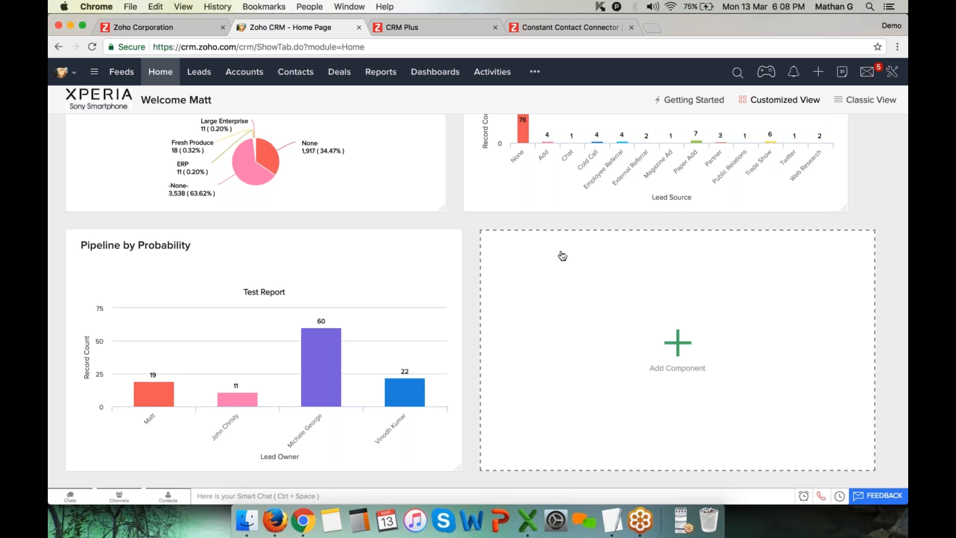
scroll(561, 254, up, 5)
scroll(562, 256, down, 5)
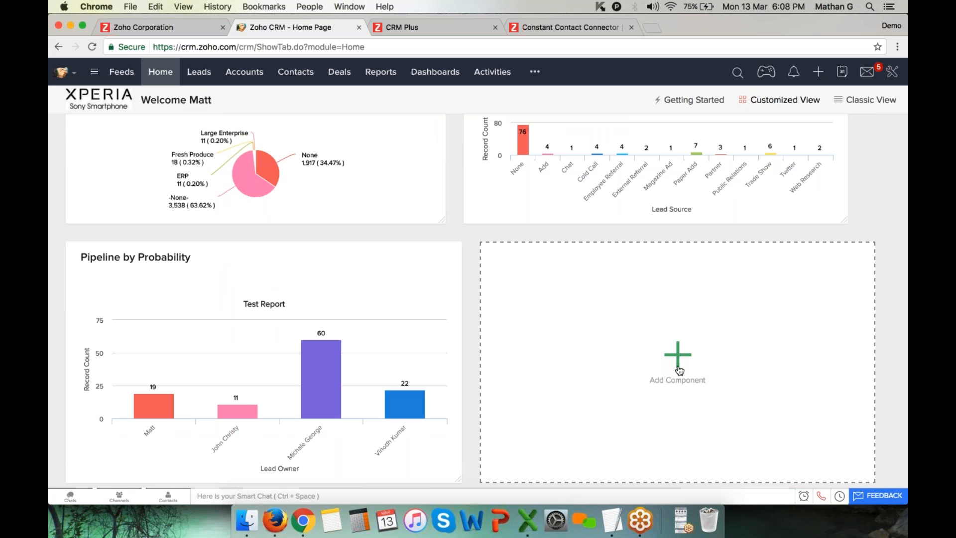
scroll(670, 363, up, 5)
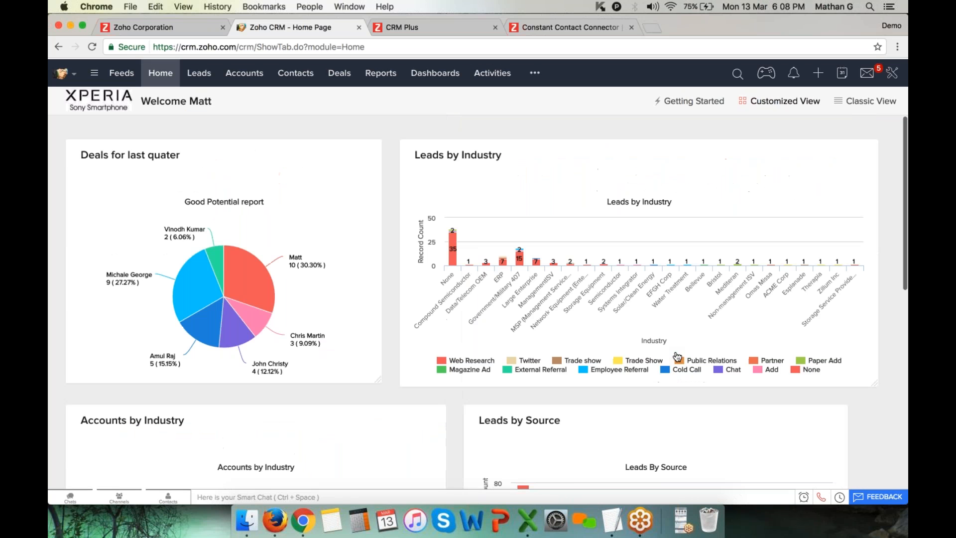
click(536, 73)
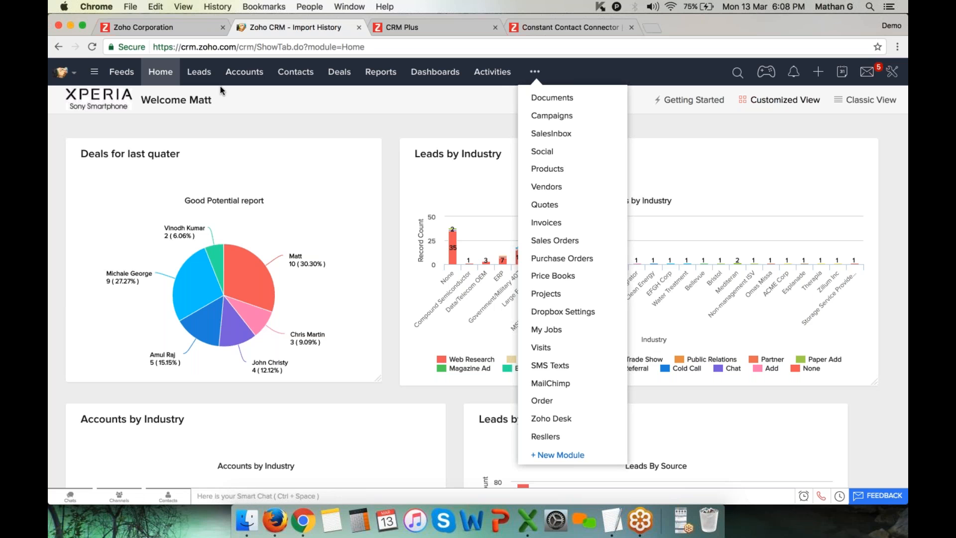
click(252, 72)
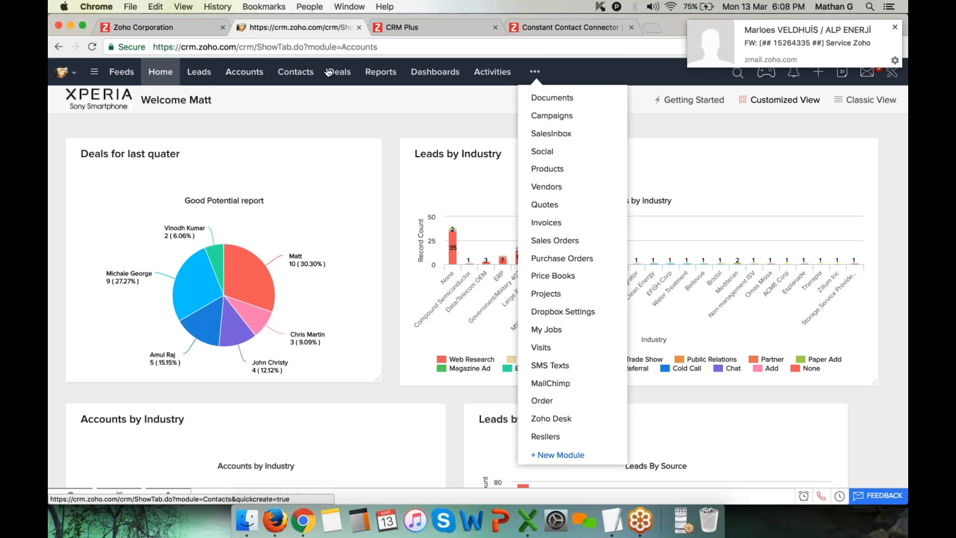
click(315, 75)
click(166, 75)
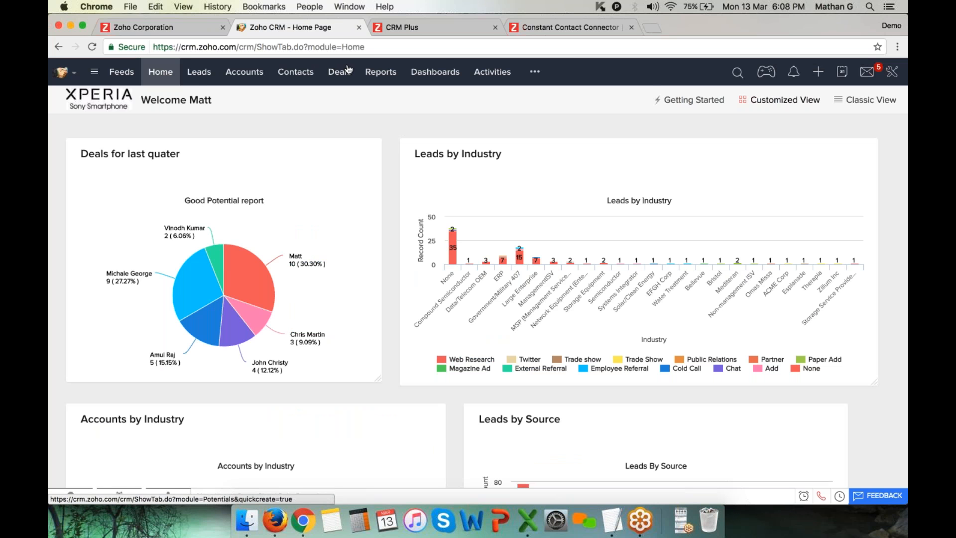
click(738, 75)
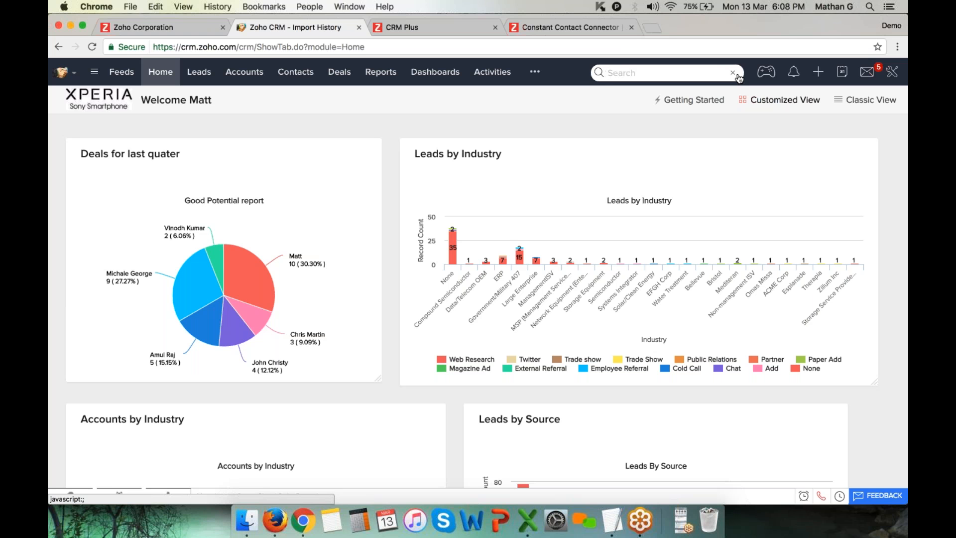
text(matt)
key(Return)
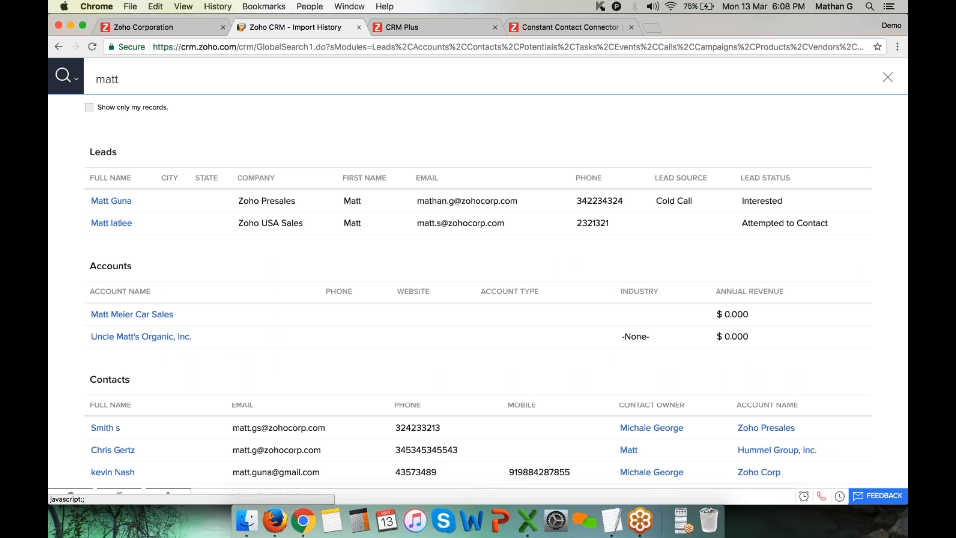
drag(130, 80, 102, 80)
drag(92, 155, 103, 155)
double_click(103, 155)
mouse_move(102, 266)
mouse_down()
mouse_move(132, 265)
mouse_move(97, 276)
mouse_up()
scroll(139, 269, down, 3)
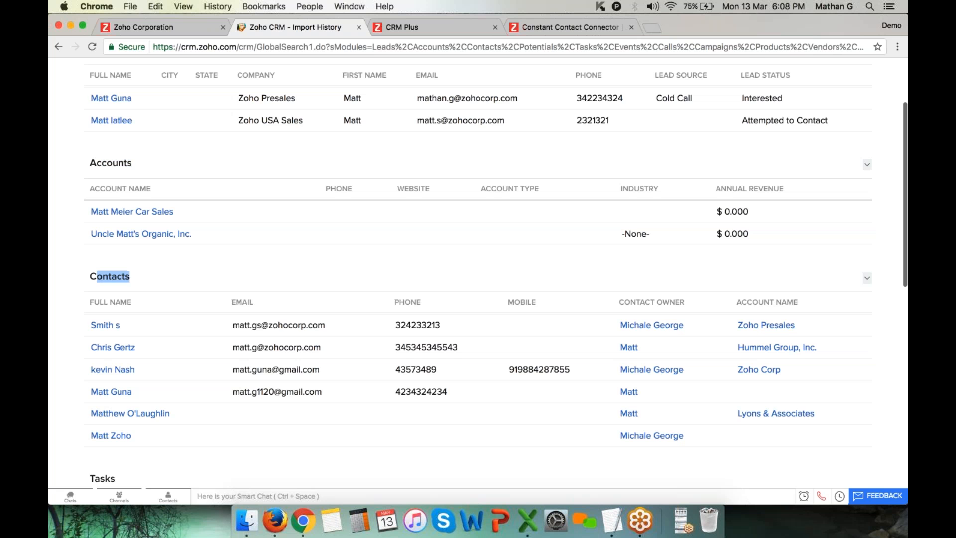
scroll(96, 277, down, 3)
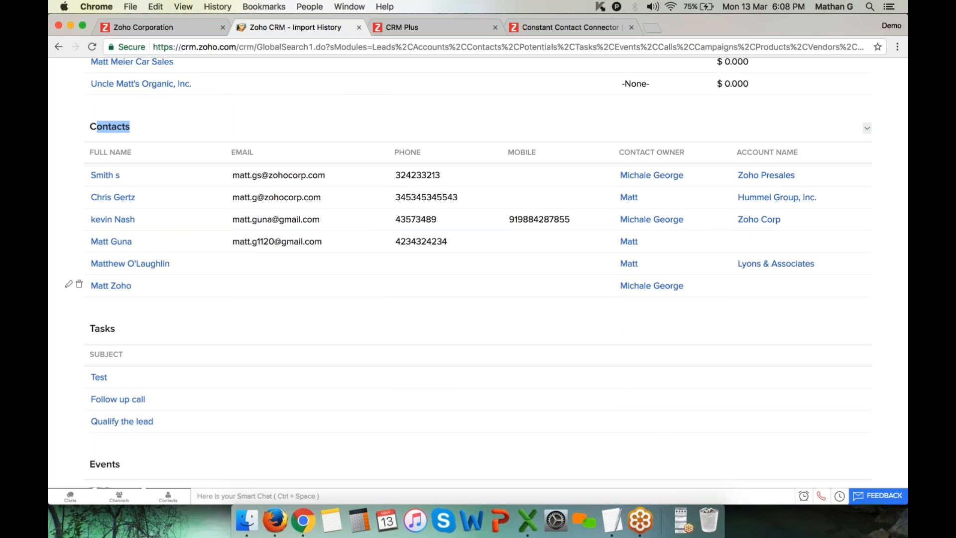
scroll(226, 280, up, 5)
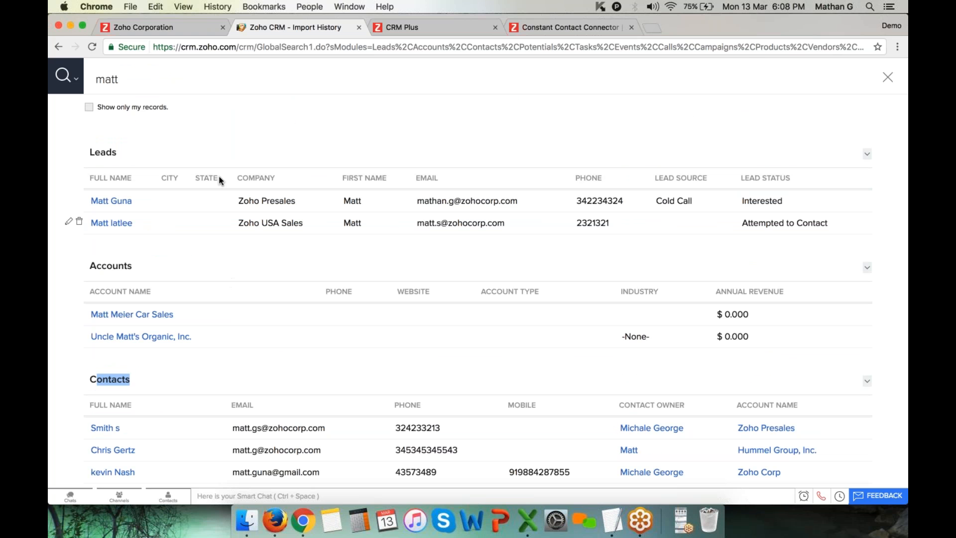
click(76, 79)
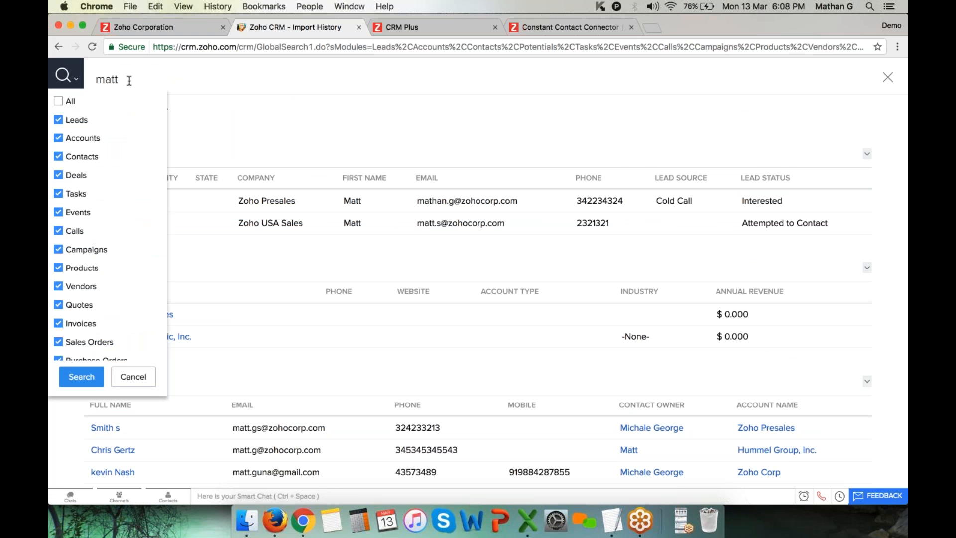
click(66, 101)
click(67, 101)
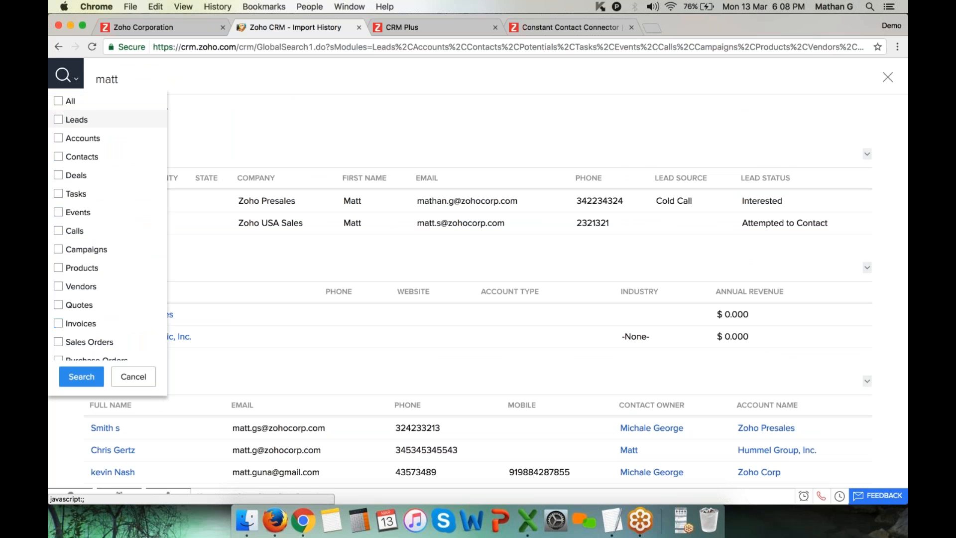
click(70, 157)
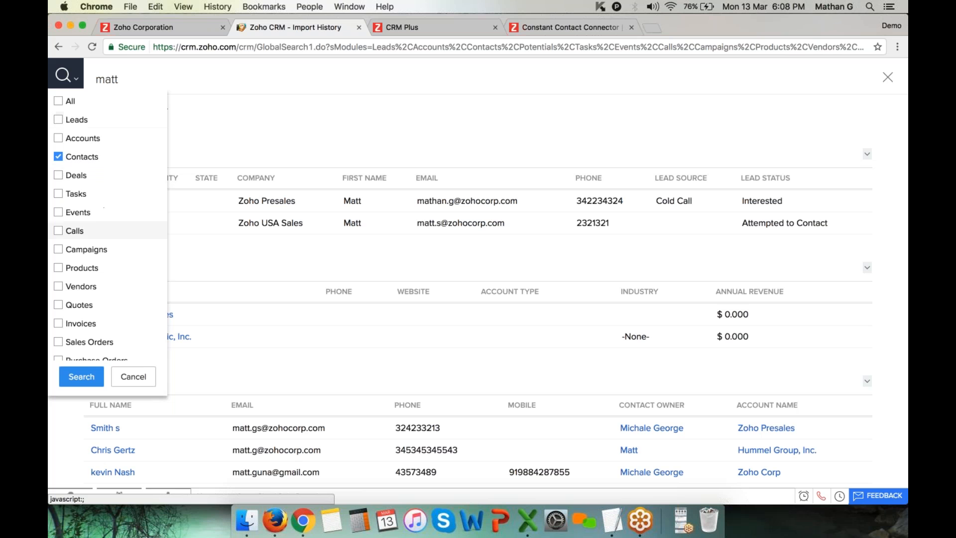
click(139, 379)
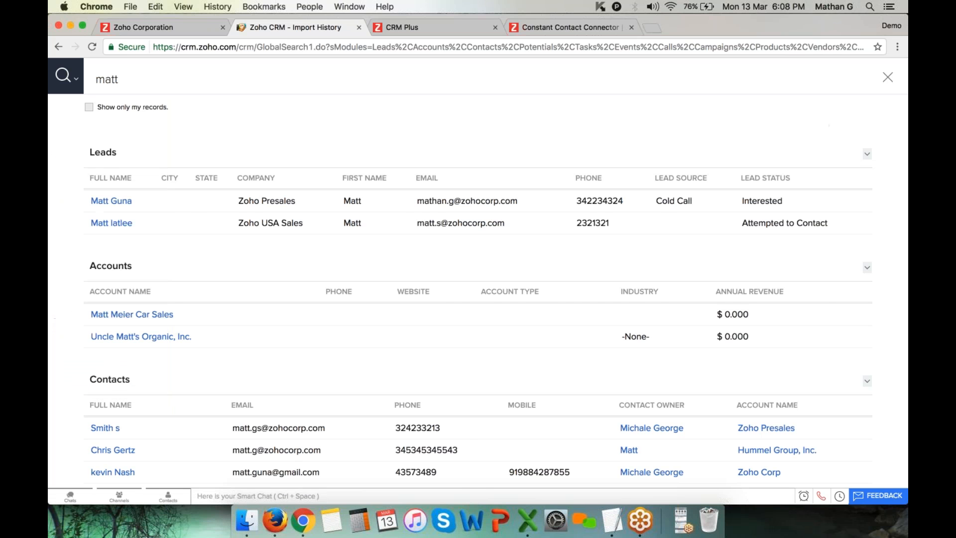
click(889, 79)
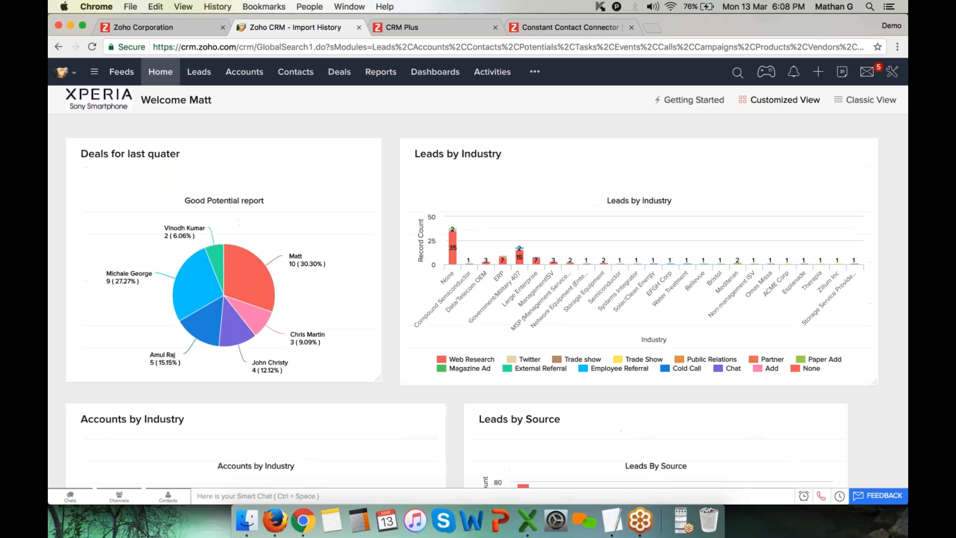
Open the sales signals panel, scroll through it, and switch to activity feed notifications
click(794, 72)
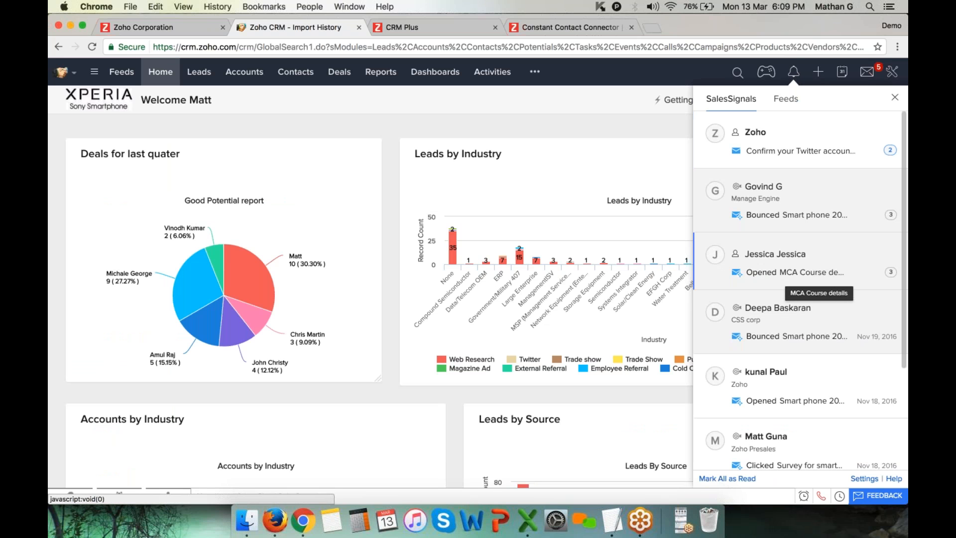
scroll(817, 279, down, 2)
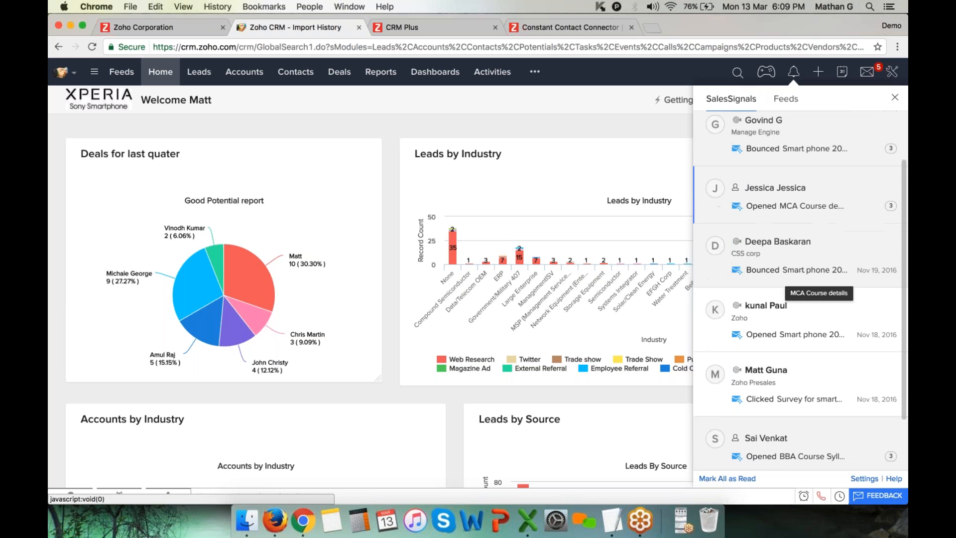
scroll(817, 279, up, 2)
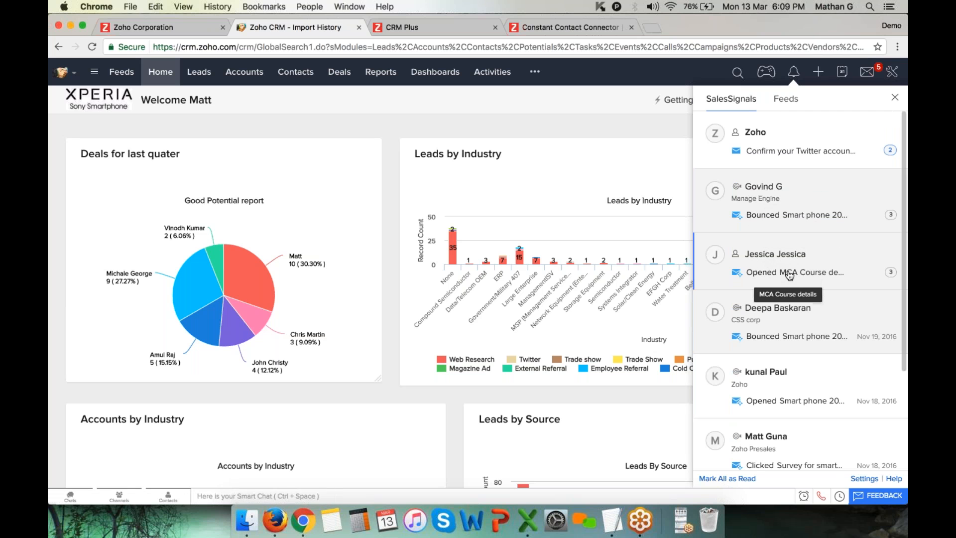
scroll(775, 338, down, 3)
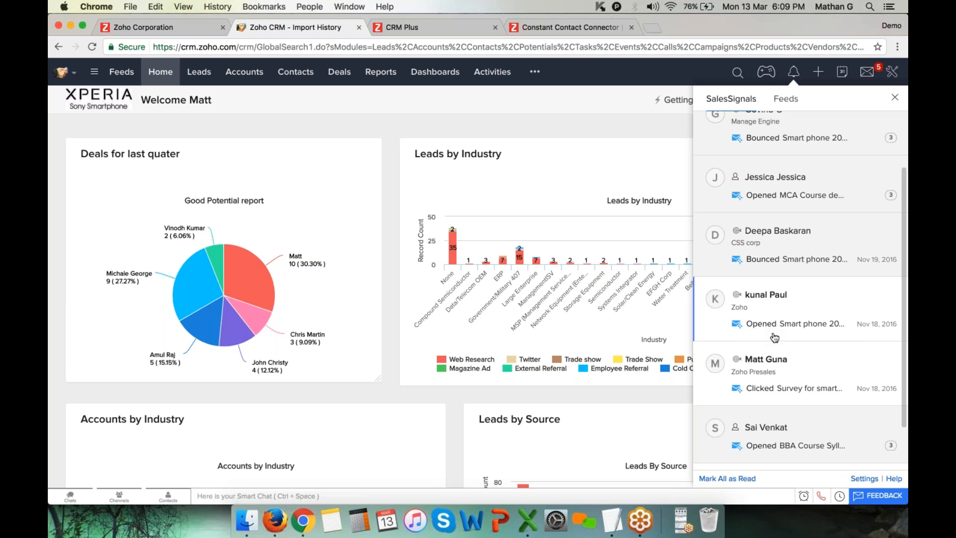
scroll(807, 309, up, 3)
scroll(822, 289, down, 5)
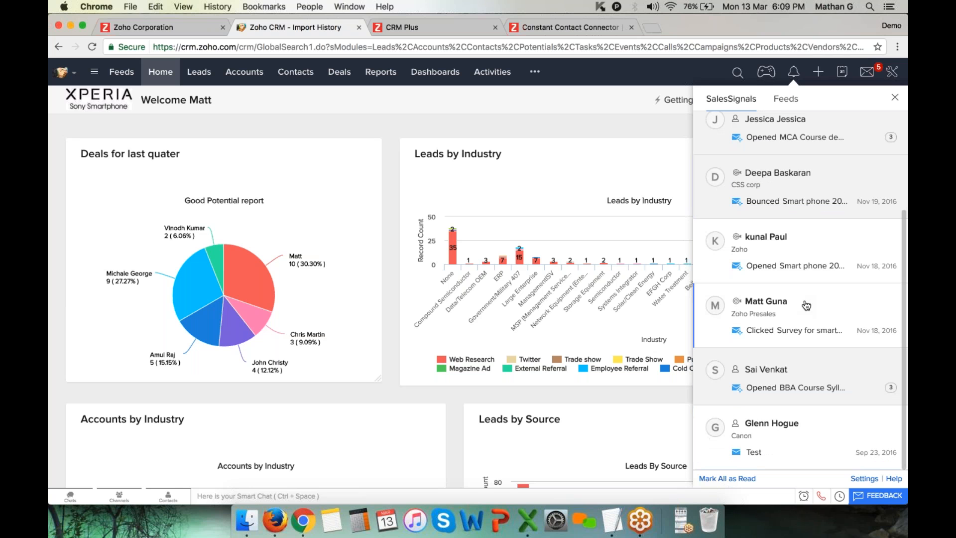
scroll(807, 305, up, 3)
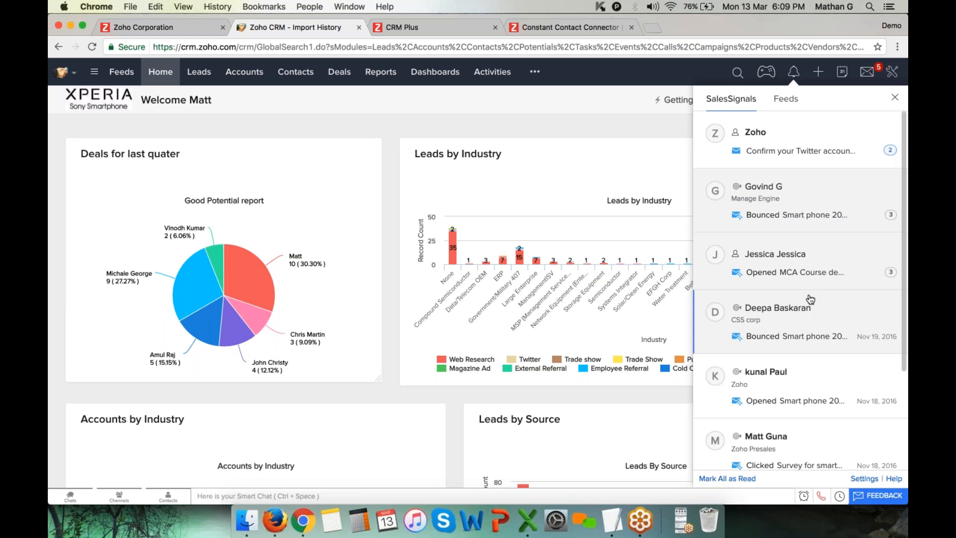
click(787, 99)
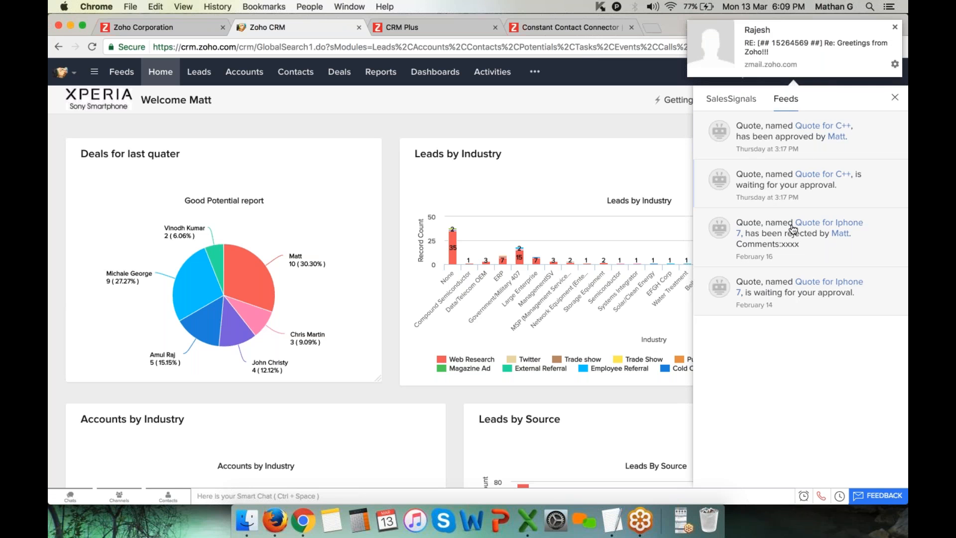
Dismiss the email notification, close the feed, and show the new-record menu
click(896, 28)
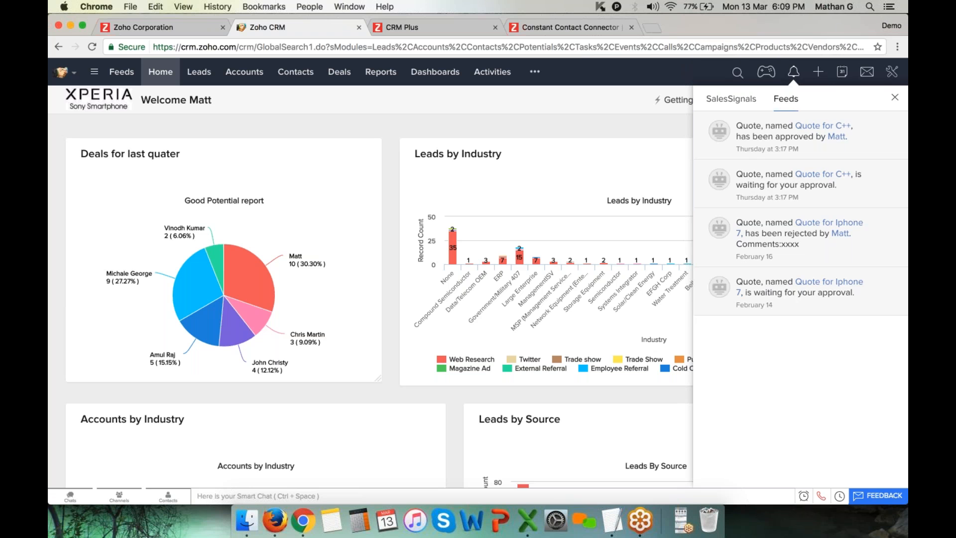
click(895, 97)
click(819, 76)
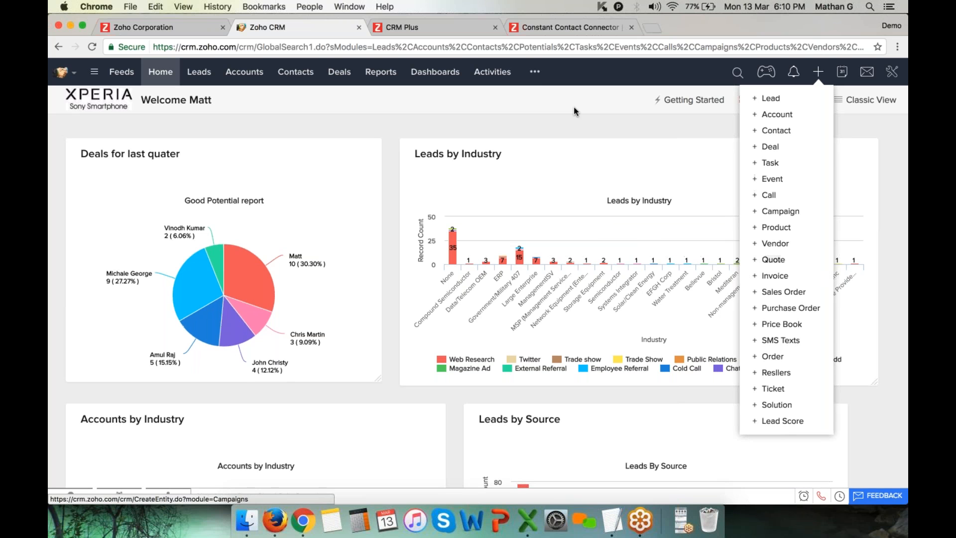
Use the quick date picker to open activities for February 24, 2017
click(535, 72)
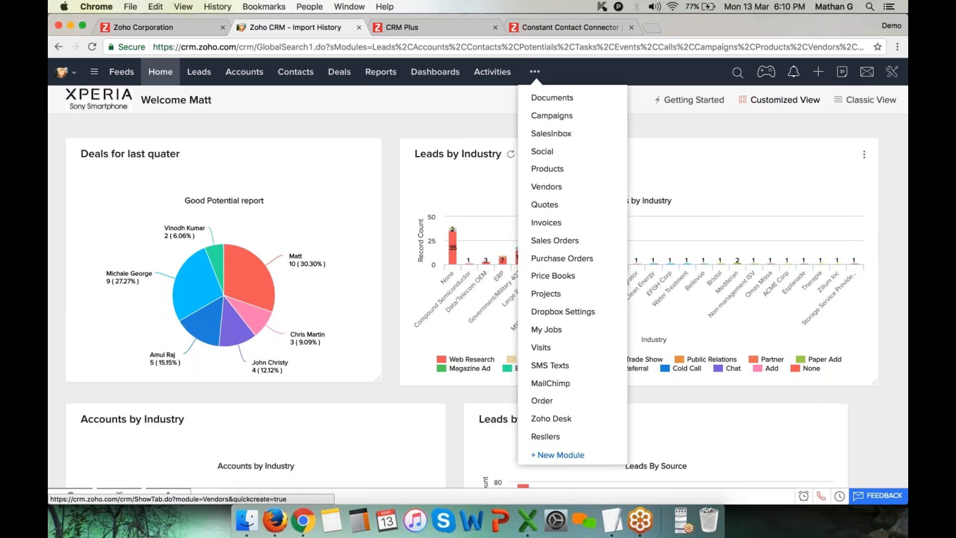
click(842, 71)
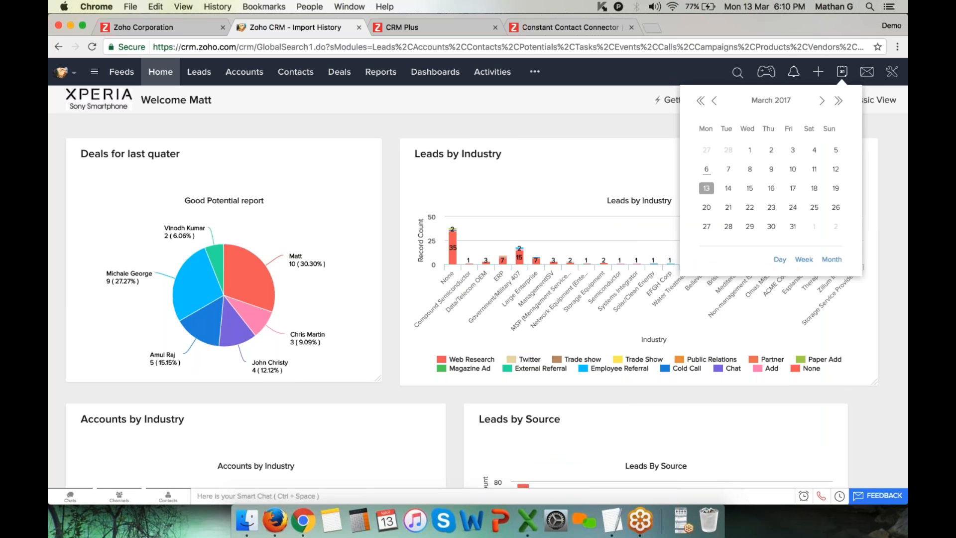
click(715, 100)
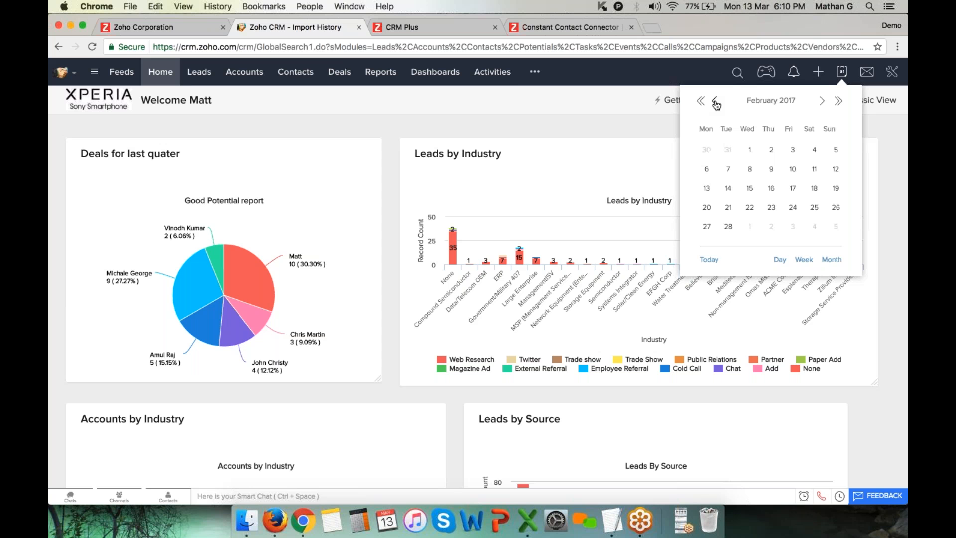
click(793, 207)
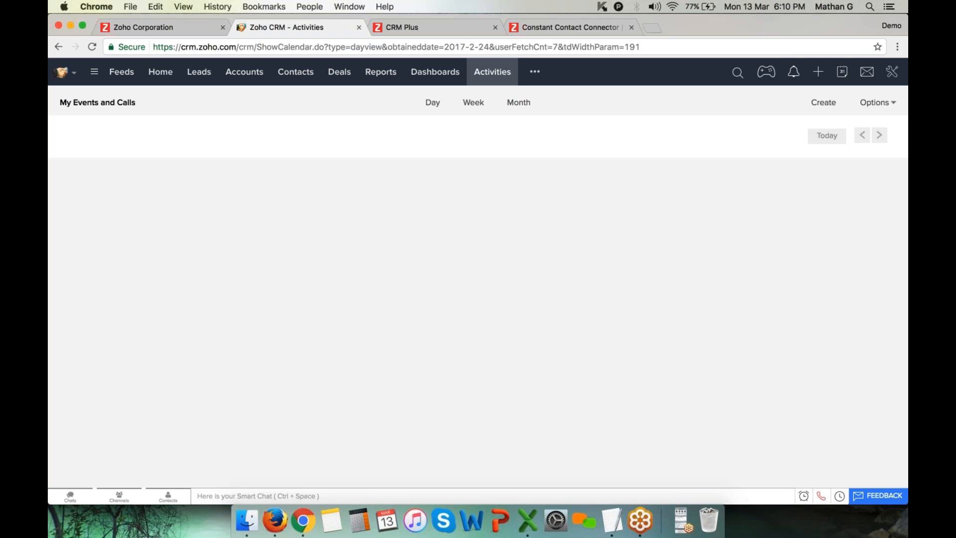
scroll(539, 367, down, 5)
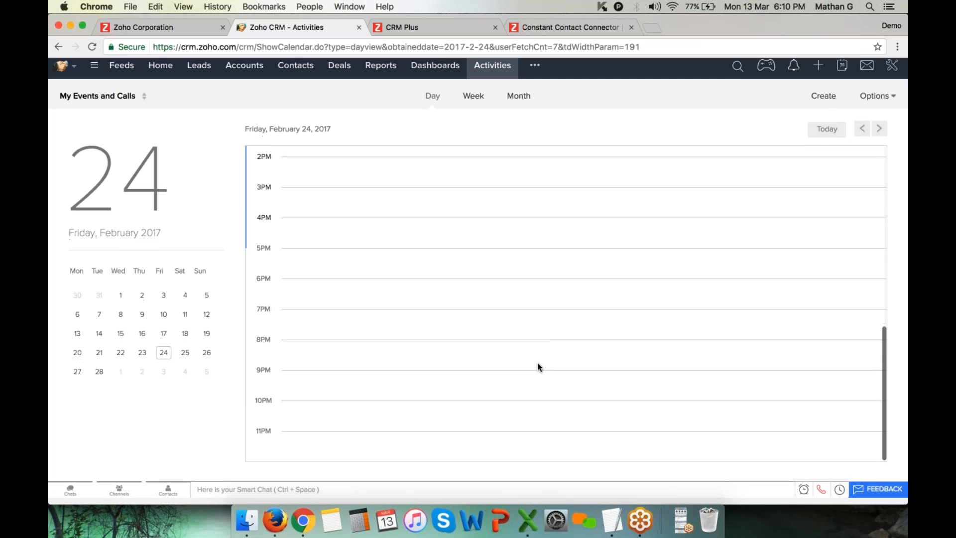
Switch the calendar to Week view, then Month view for February 2017
click(473, 100)
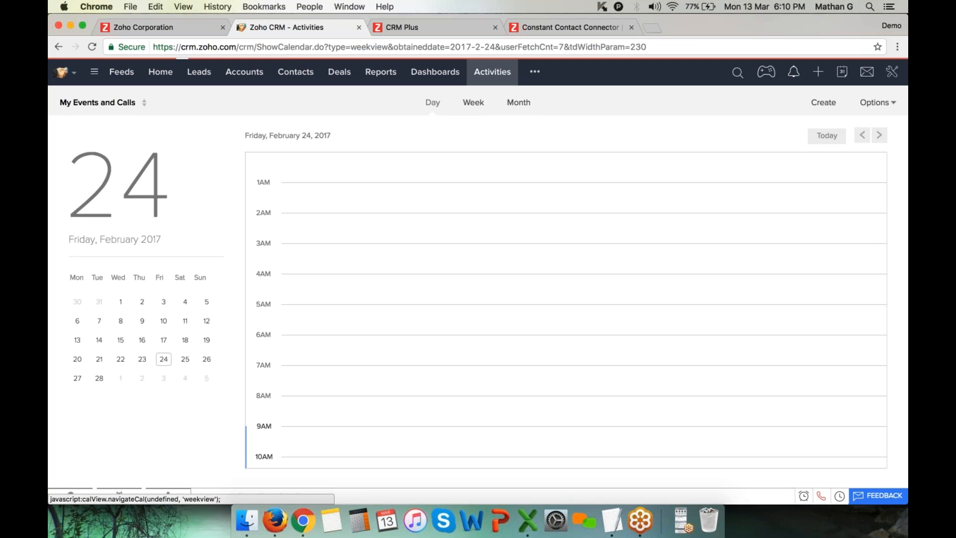
click(521, 104)
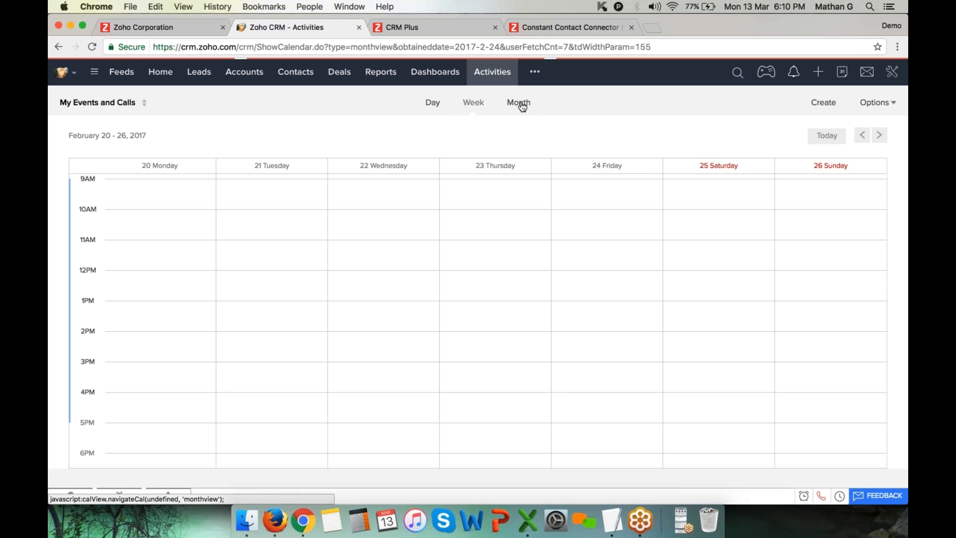
scroll(478, 264, down, 4)
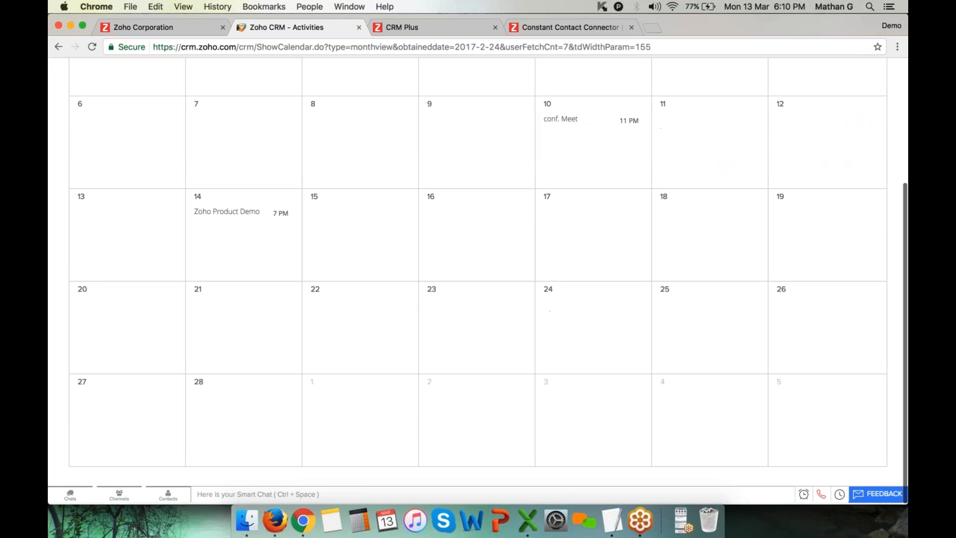
scroll(495, 352, up, 4)
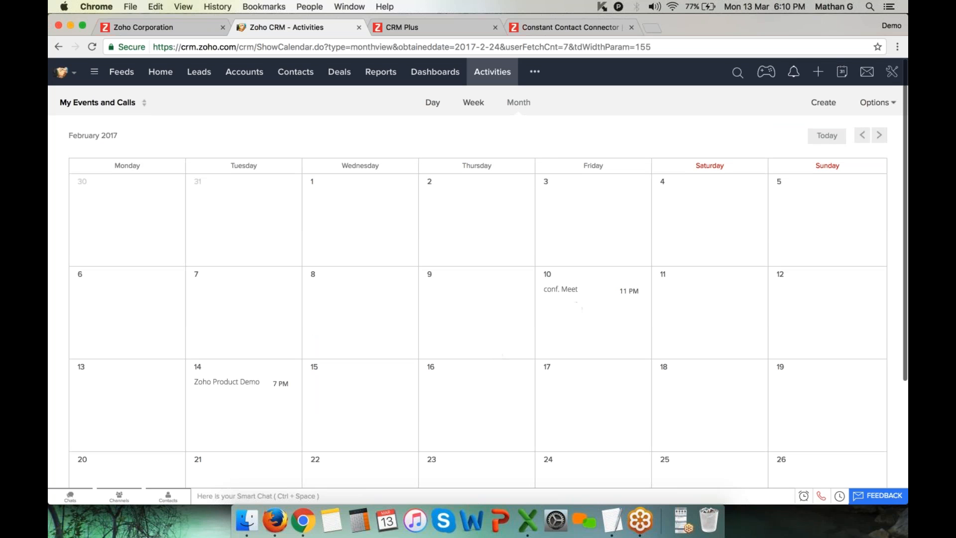
mouse_move(568, 293)
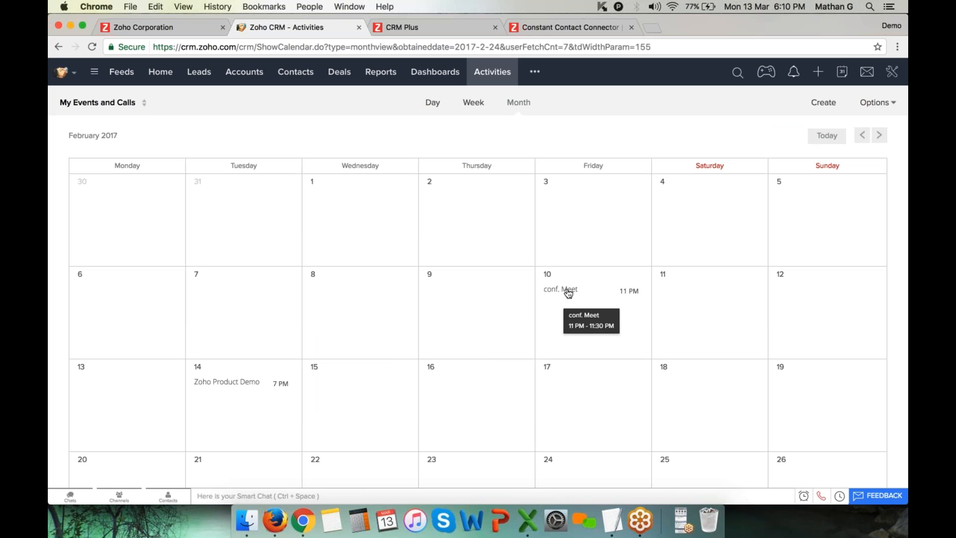
Filter the calendar by Users, close the filter list, and go back Home
click(111, 102)
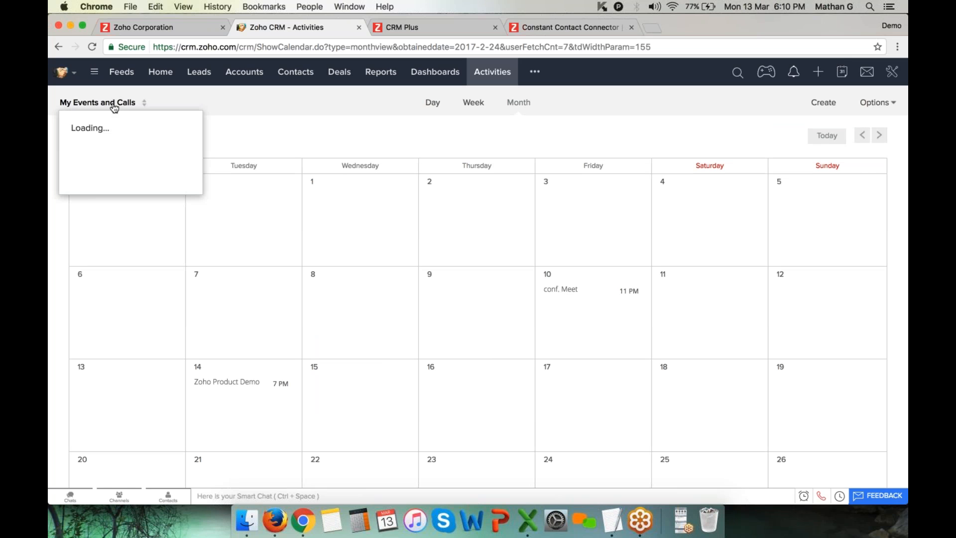
click(120, 132)
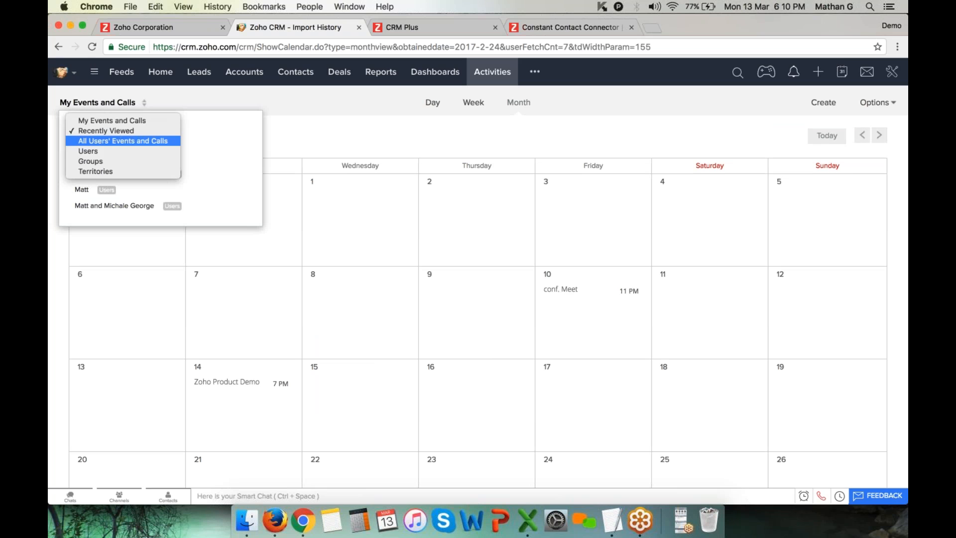
click(124, 150)
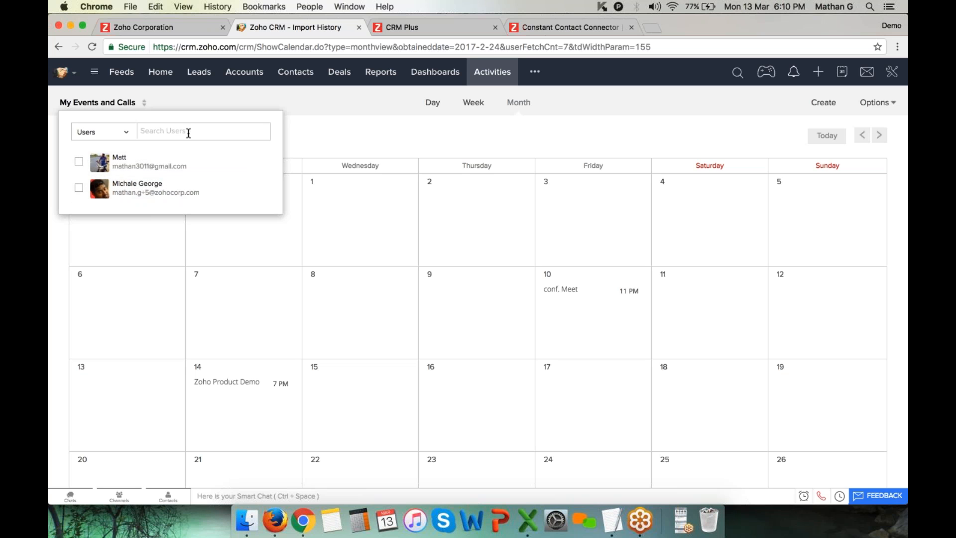
click(105, 131)
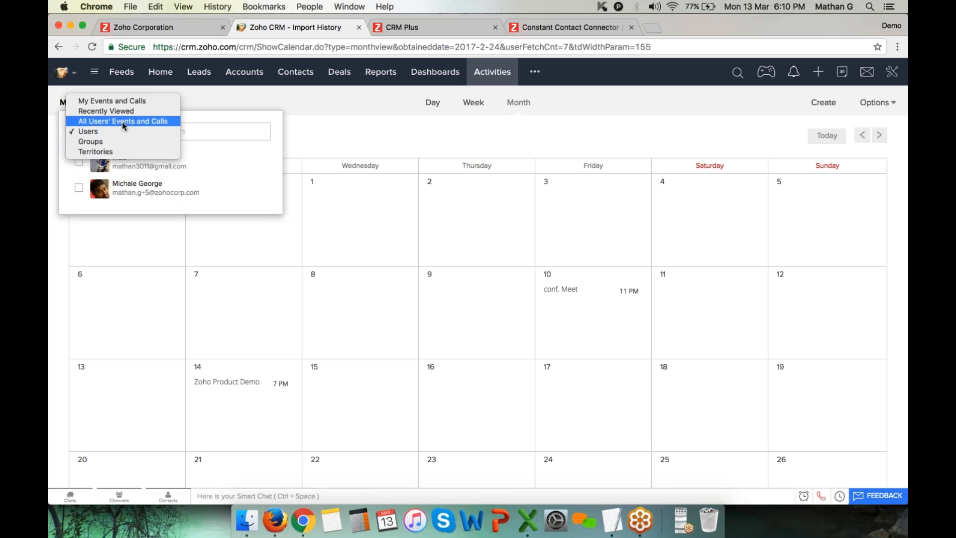
click(272, 104)
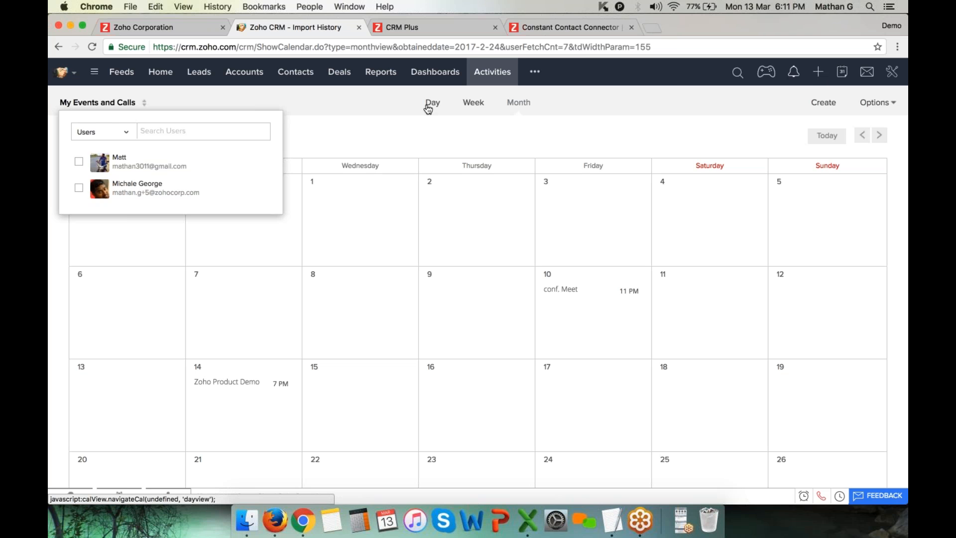
click(160, 73)
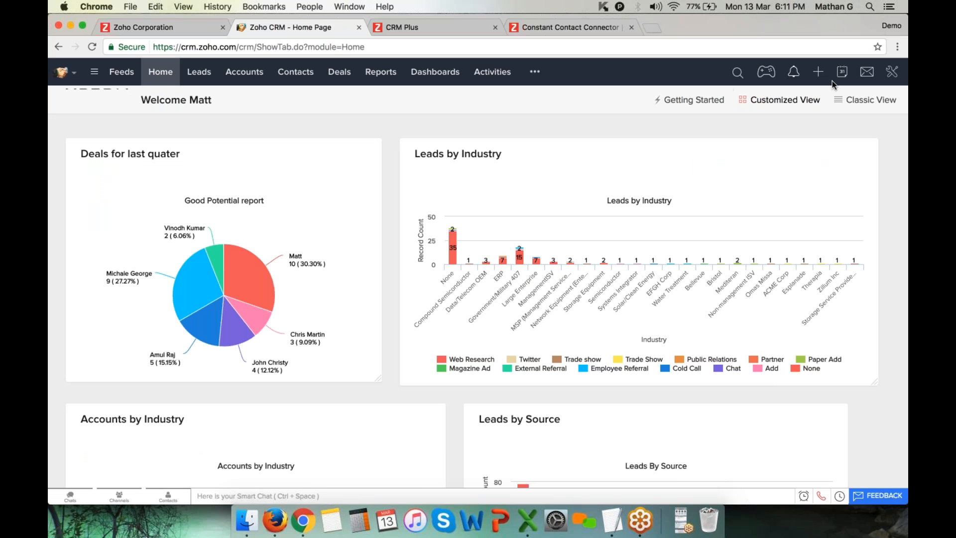
Glance at Messages, then open the Setup page from the settings menu
click(867, 72)
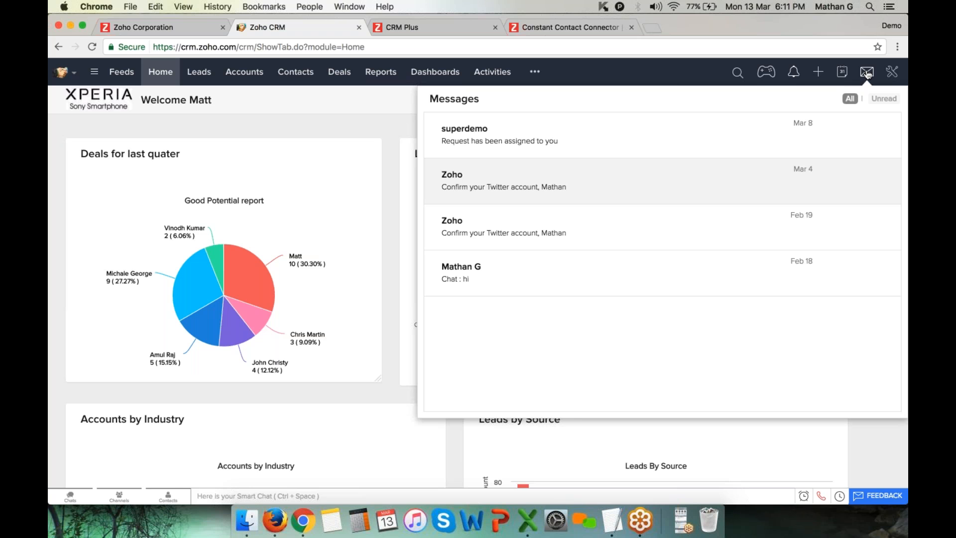
click(892, 71)
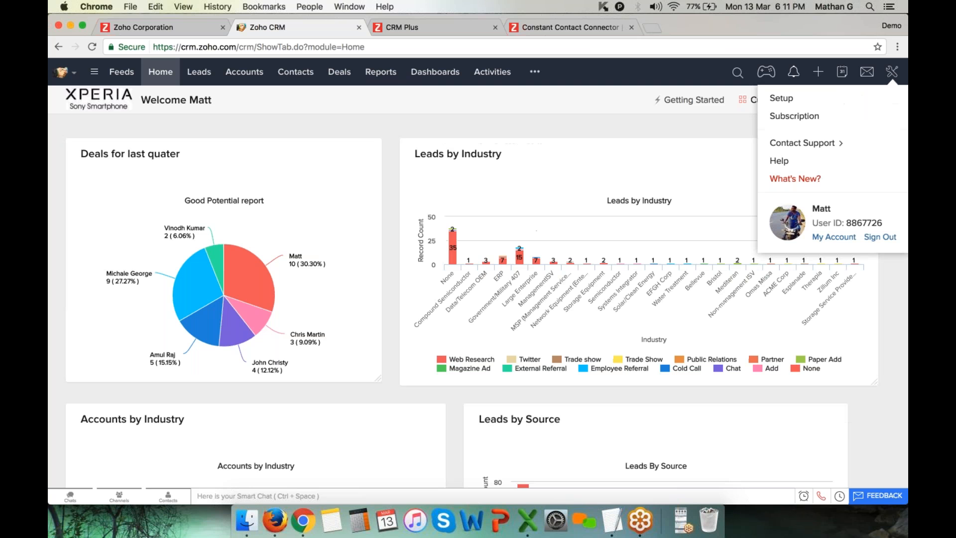
click(796, 101)
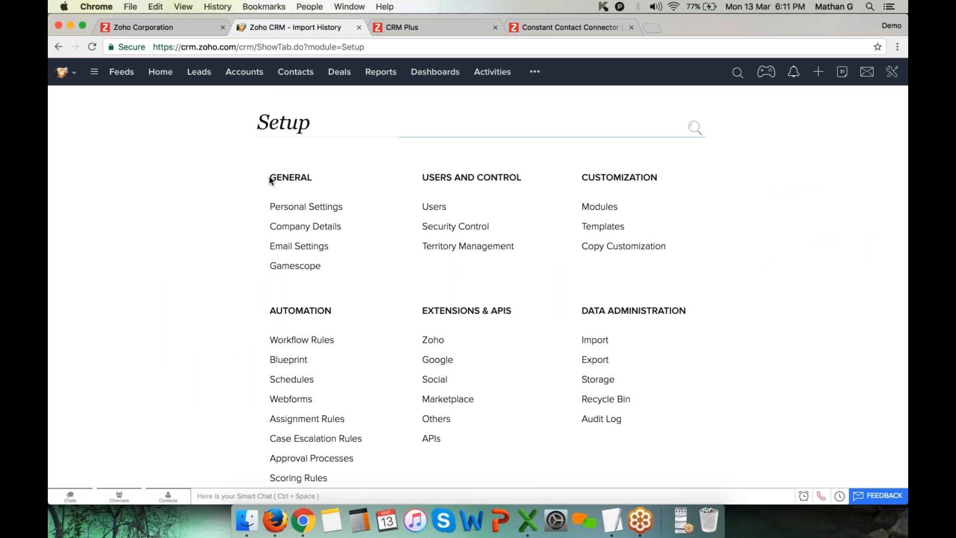
Review the default and two additional from addresses in Email Settings, then open Contacts
drag(267, 179, 338, 178)
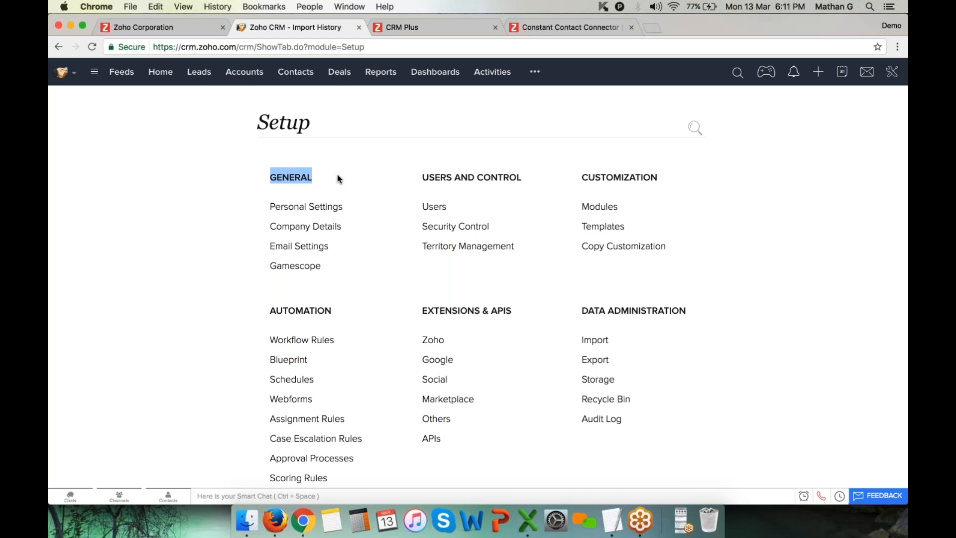
click(301, 251)
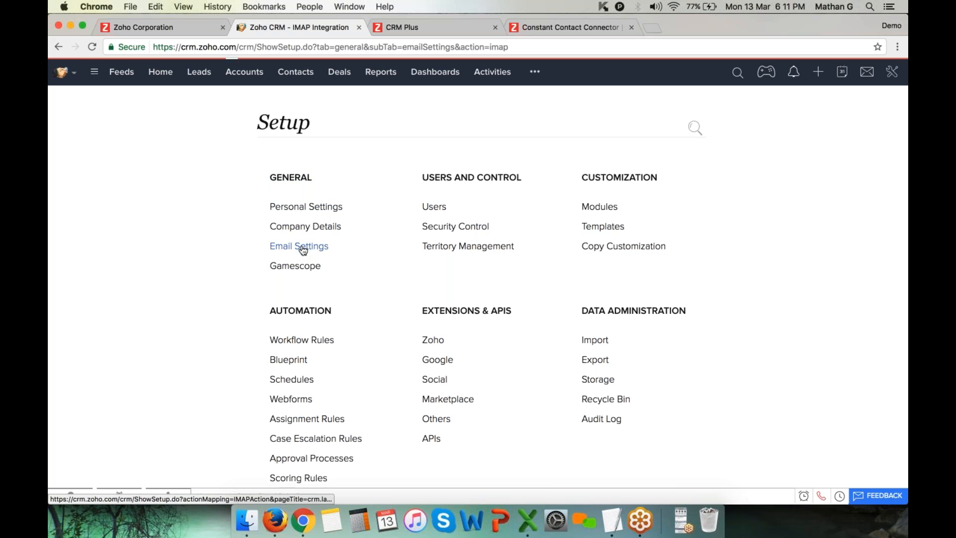
scroll(565, 304, down, 5)
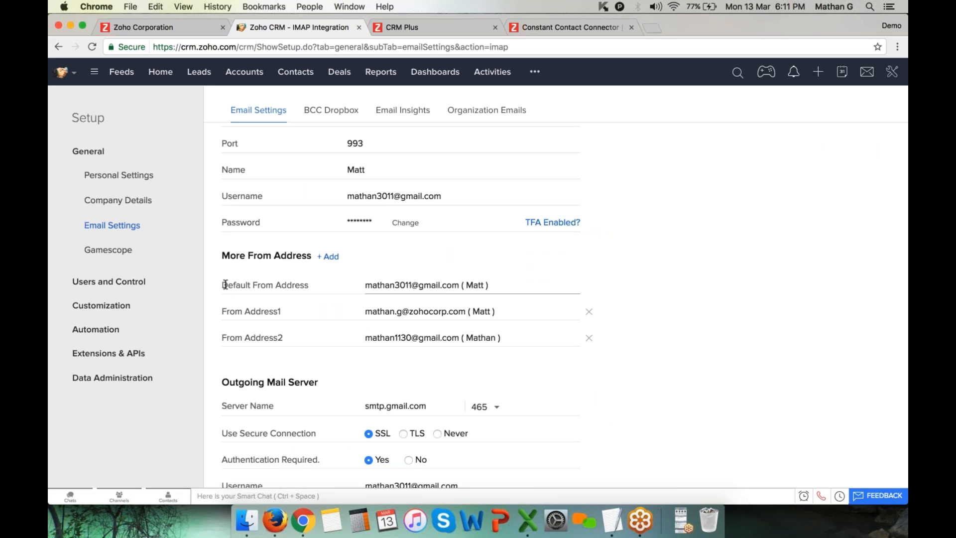
drag(365, 285, 459, 285)
drag(409, 312, 470, 313)
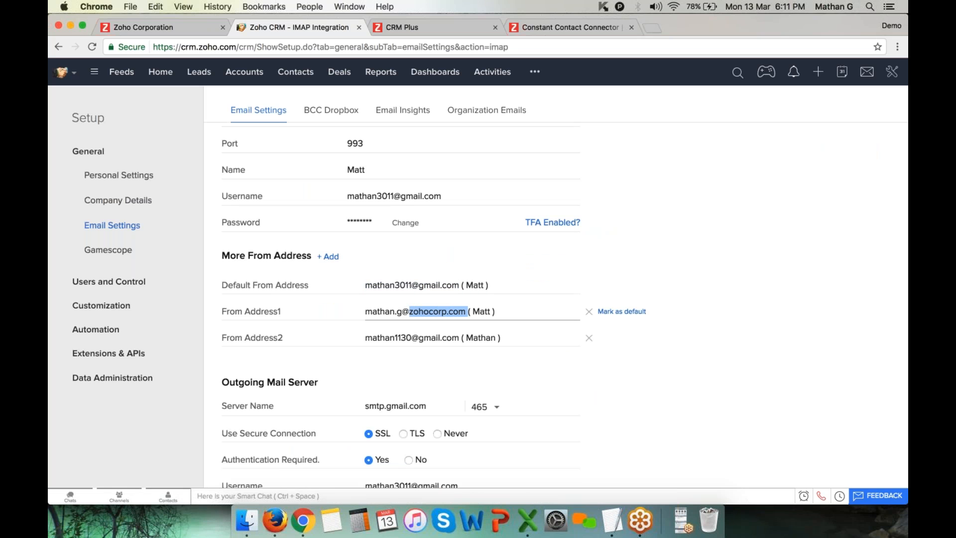
drag(395, 338, 462, 340)
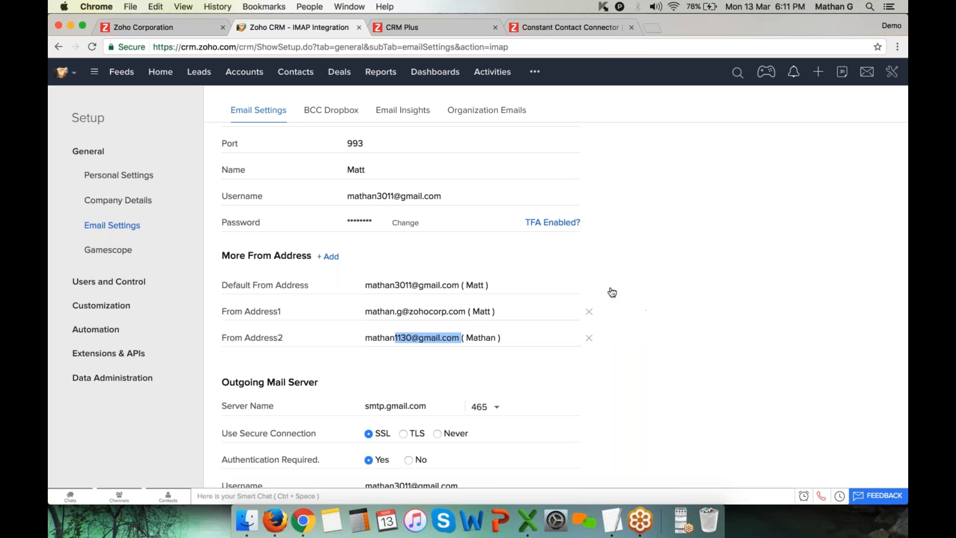
click(395, 282)
drag(395, 282, 458, 283)
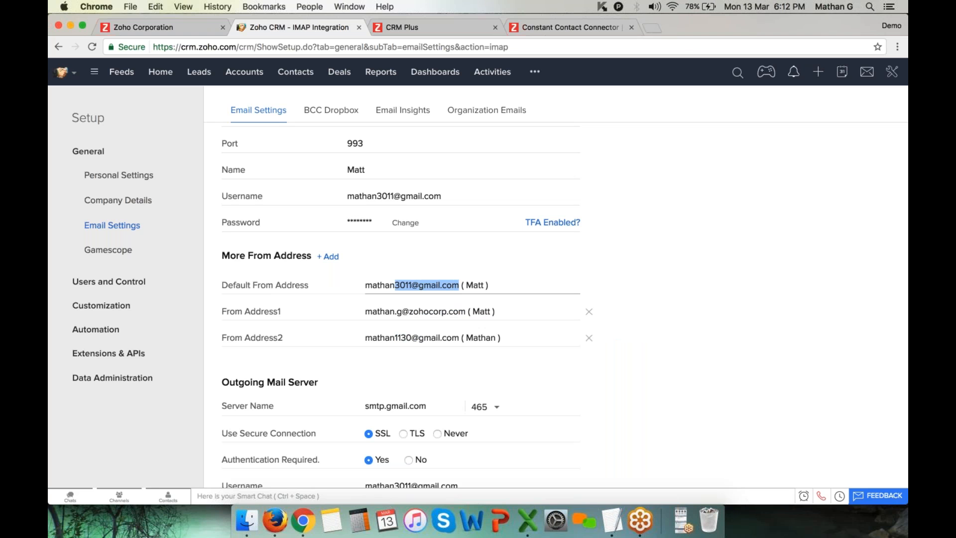
click(299, 69)
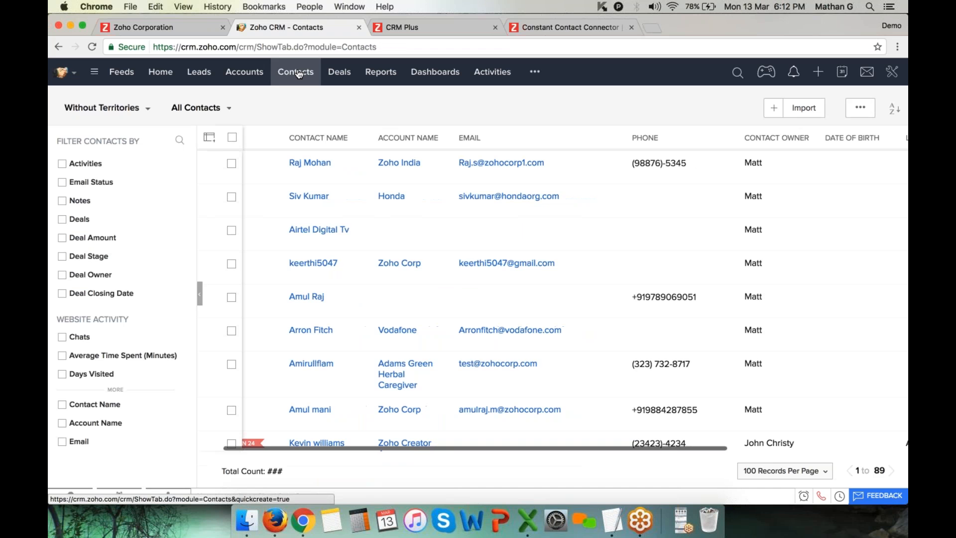
scroll(376, 282, down, 10)
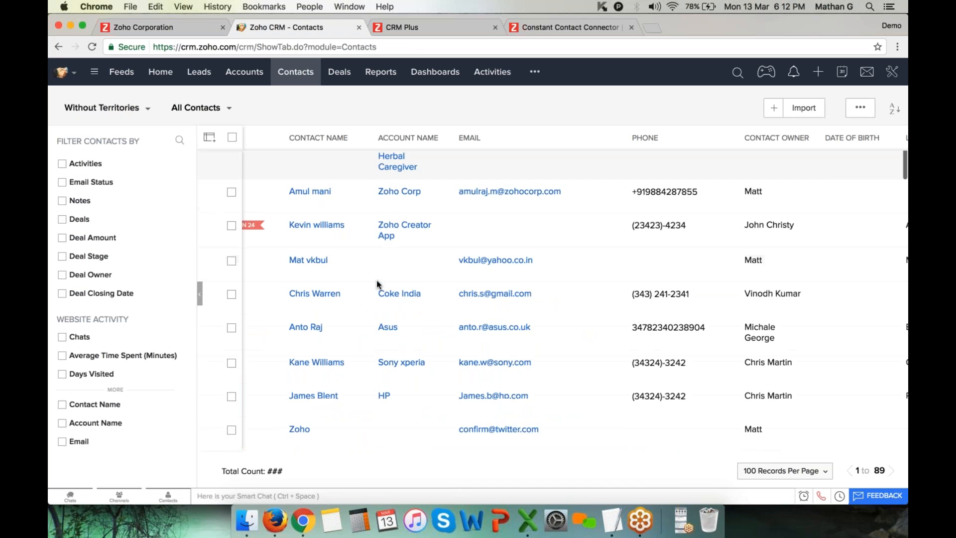
scroll(377, 284, down, 8)
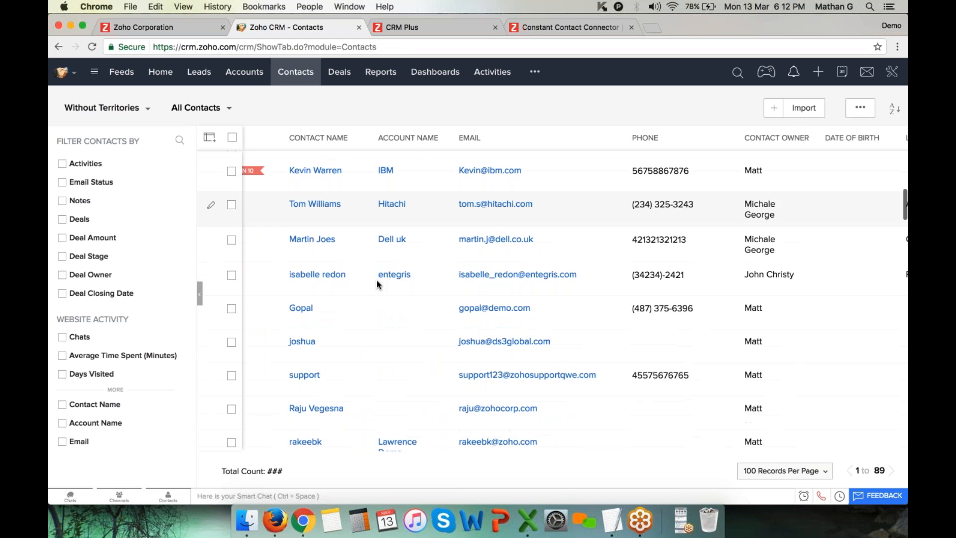
scroll(377, 285, down, 5)
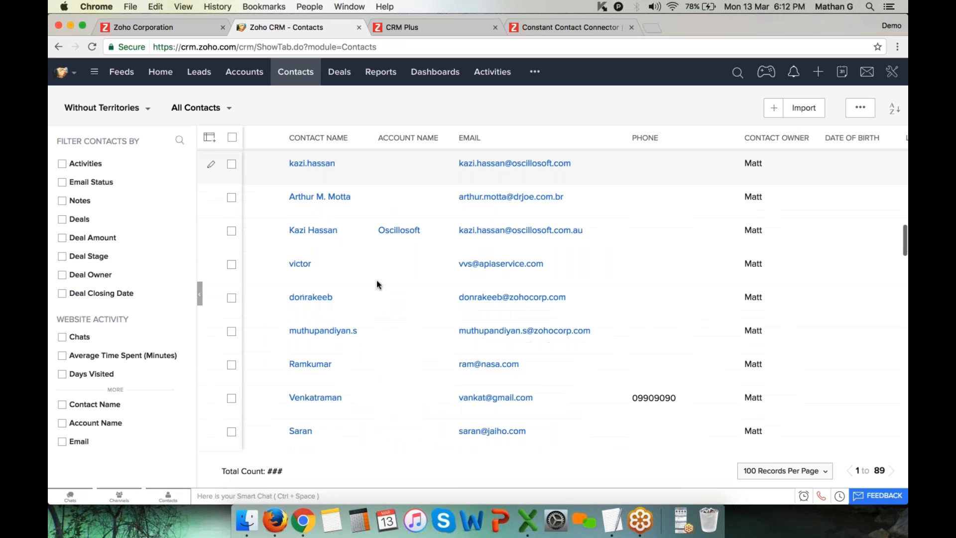
scroll(377, 285, down, 6)
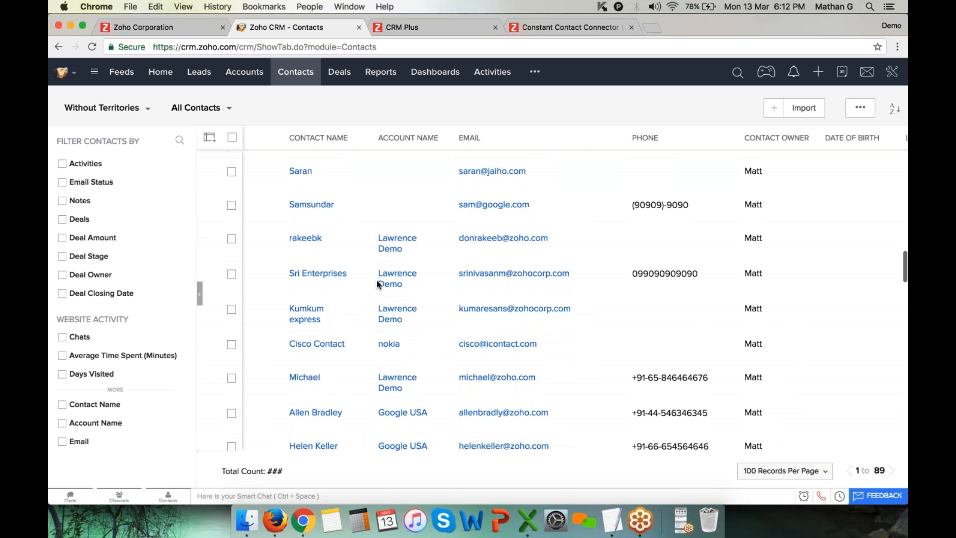
scroll(376, 279, down, 2)
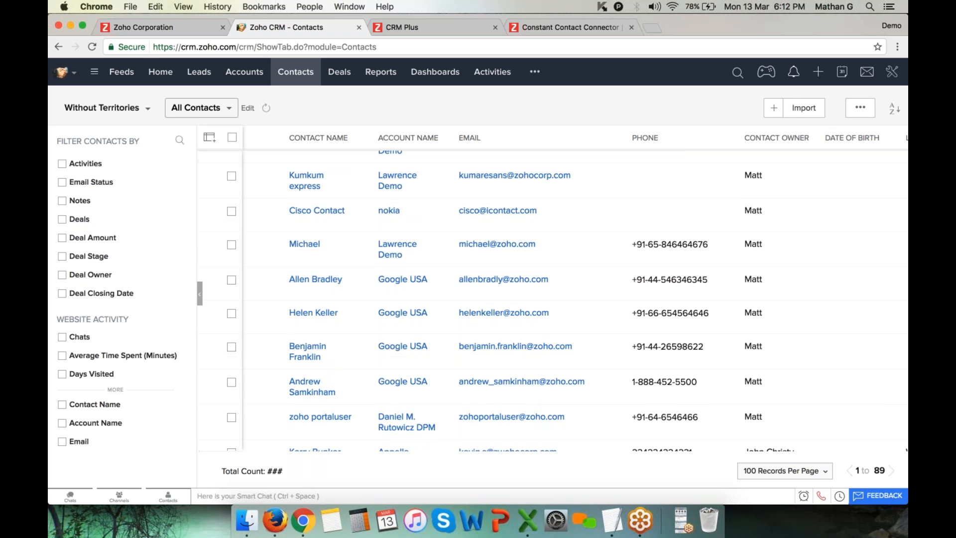
mouse_move(894, 108)
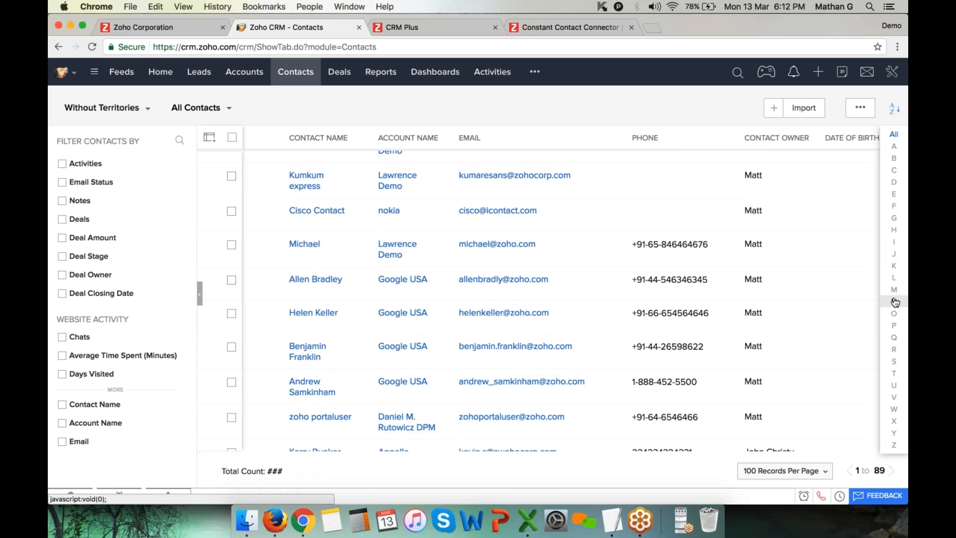
click(894, 349)
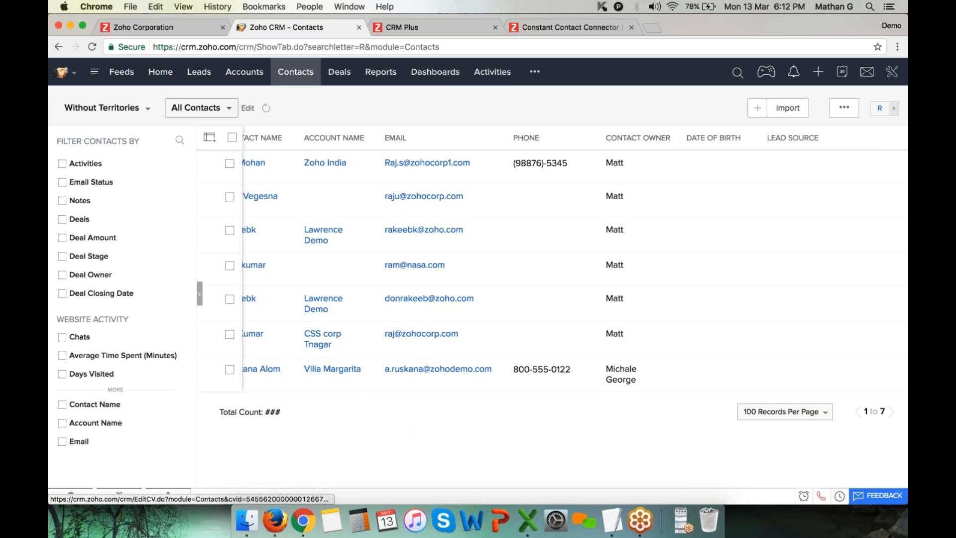
click(894, 109)
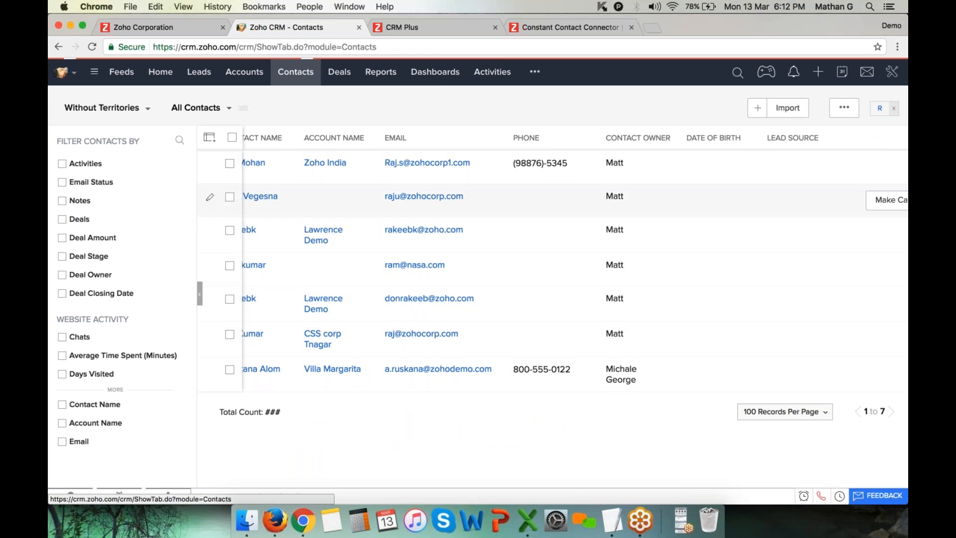
scroll(568, 296, down, 5)
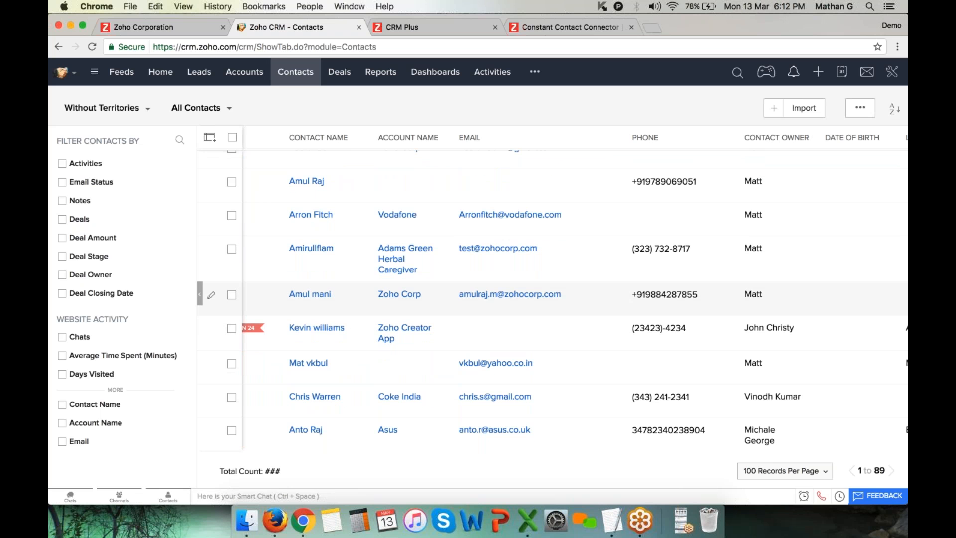
click(401, 333)
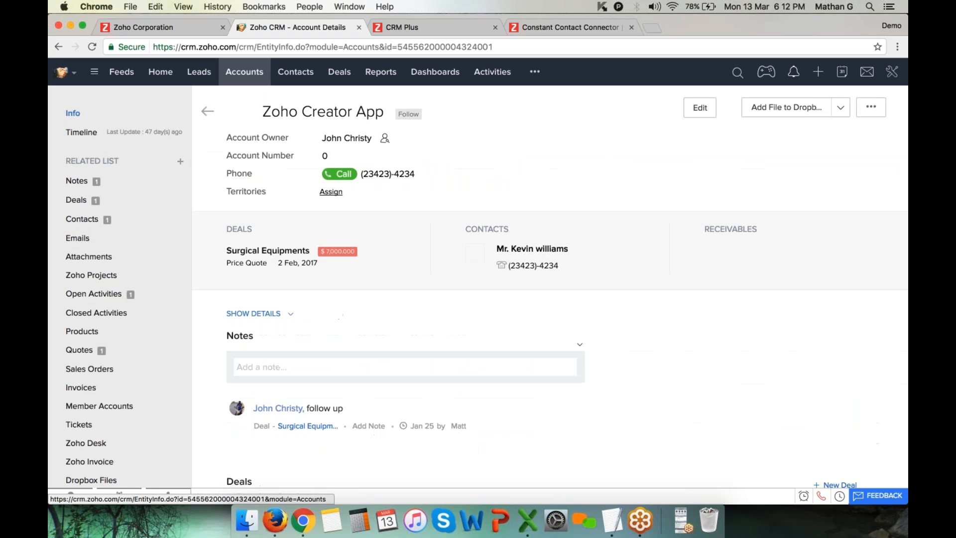
scroll(603, 357, down, 5)
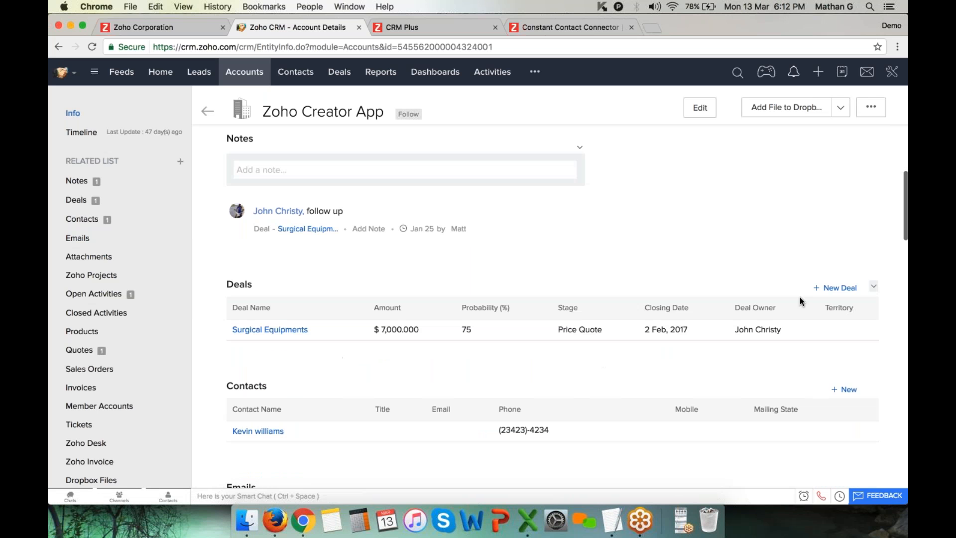
scroll(807, 349, down, 3)
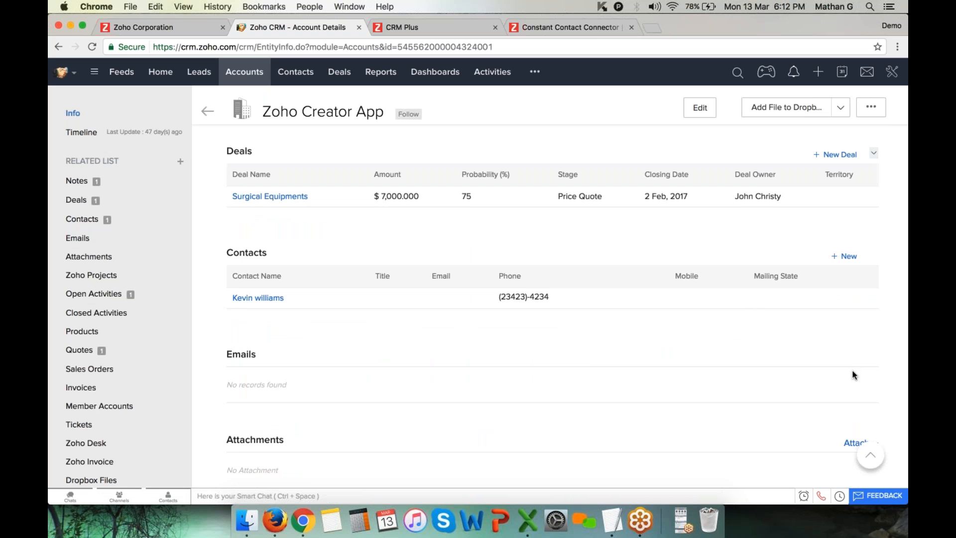
scroll(855, 375, up, 8)
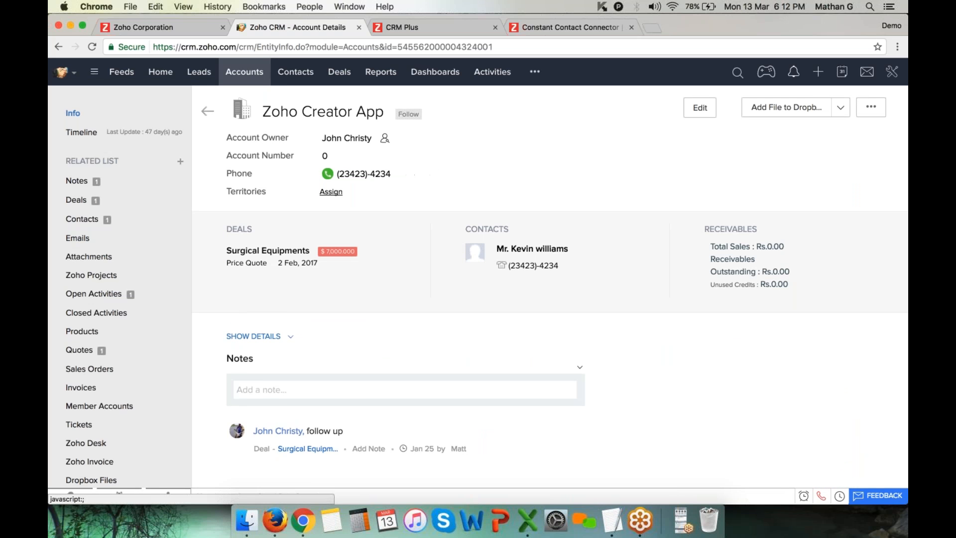
click(703, 113)
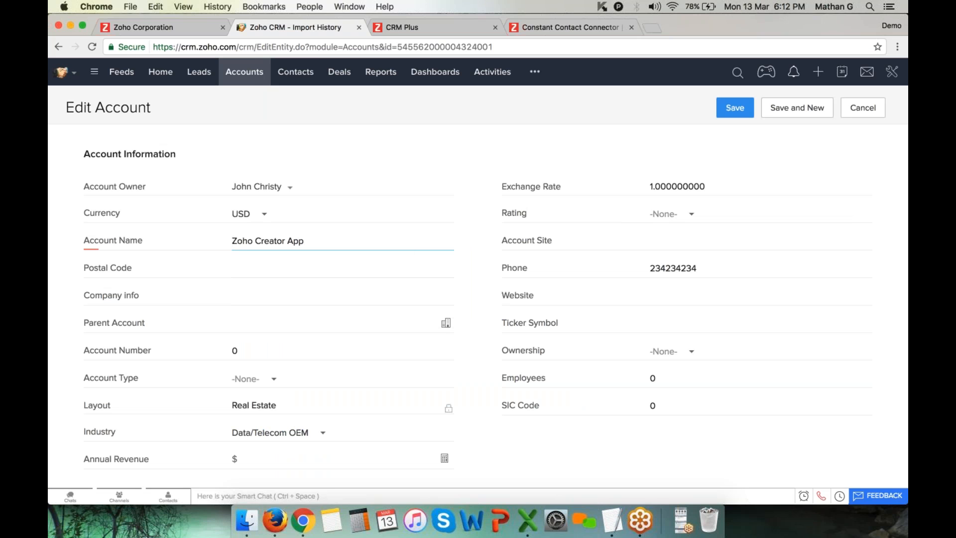
click(288, 75)
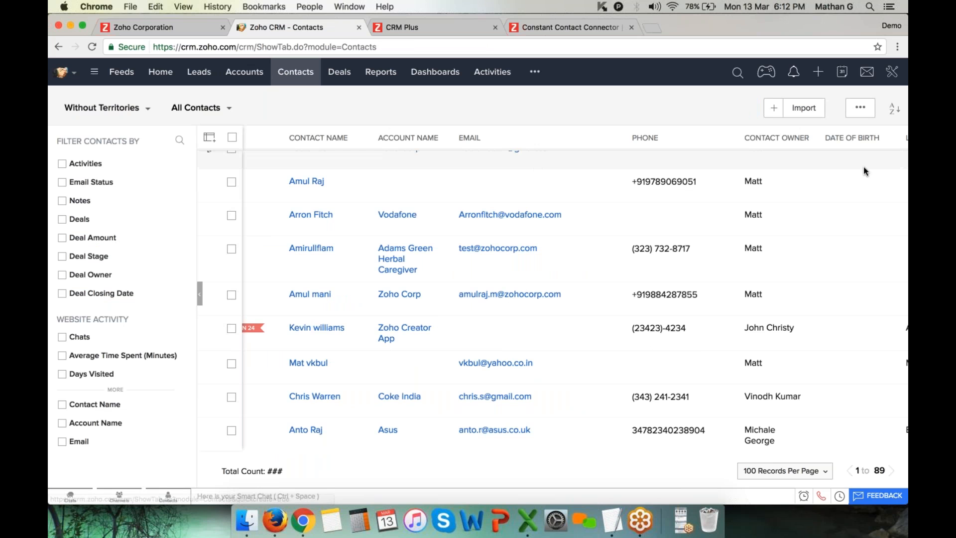
click(895, 111)
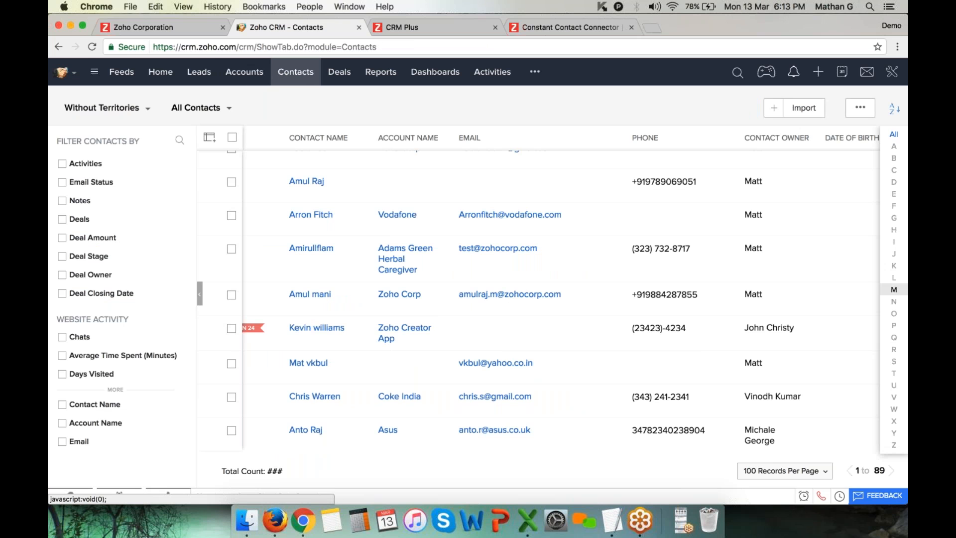
click(894, 349)
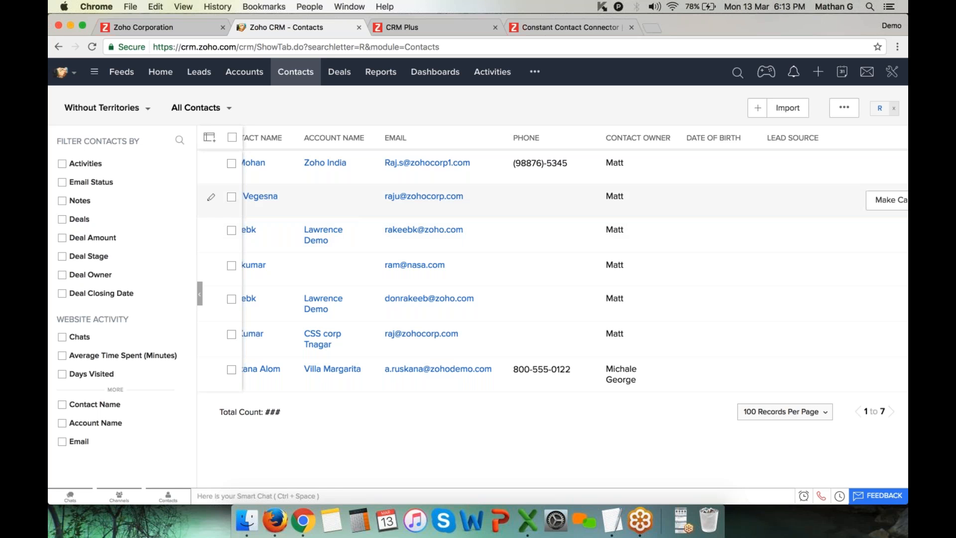
click(329, 231)
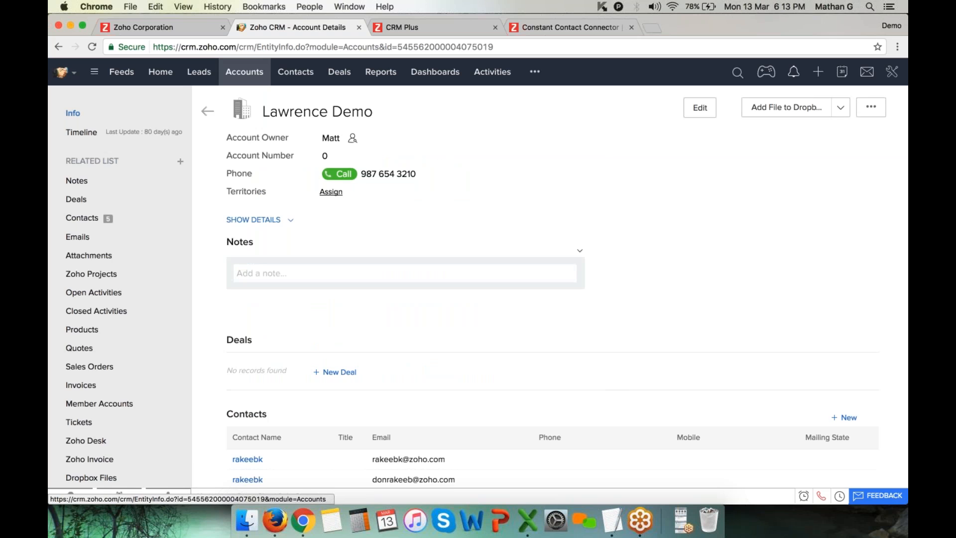
click(688, 110)
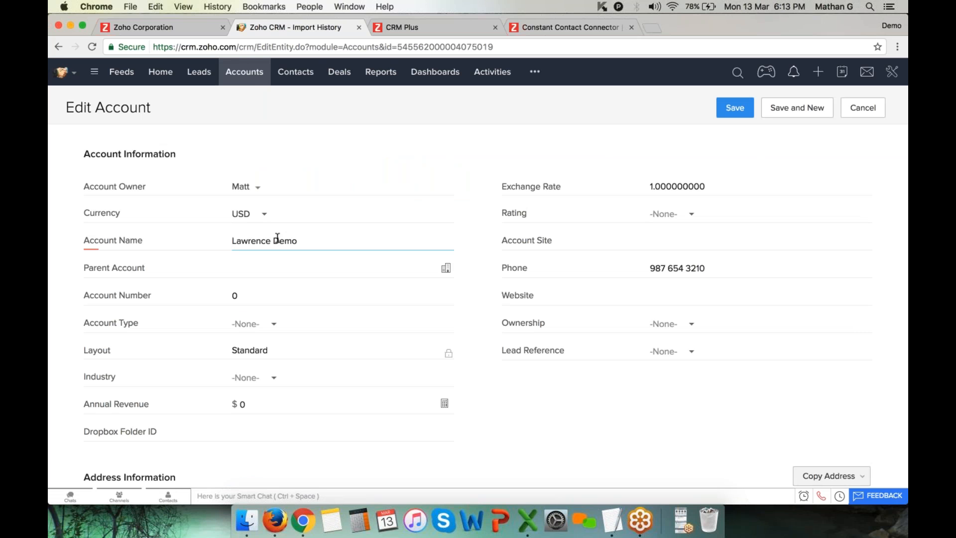
click(295, 73)
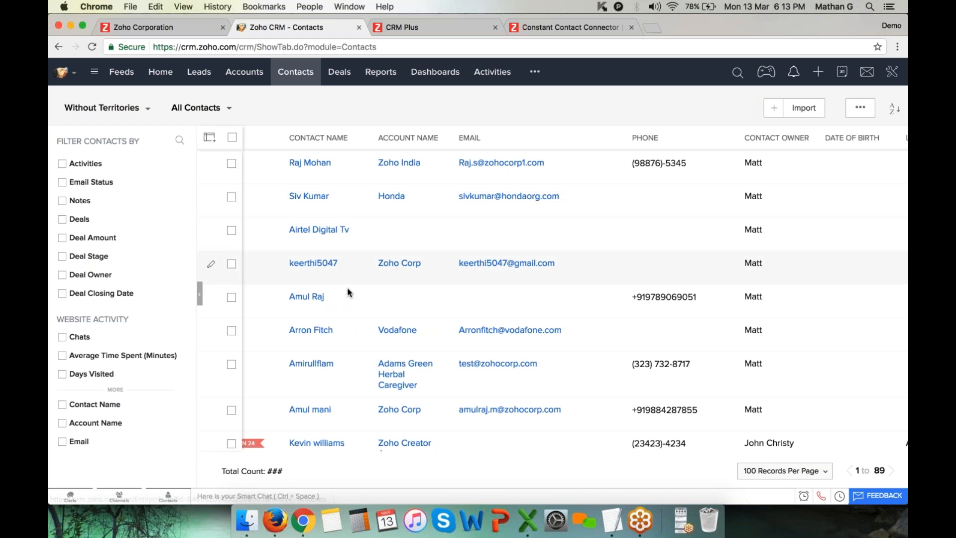
Scroll the Contacts list and open the contact whose account is IBM
scroll(344, 296, down, 10)
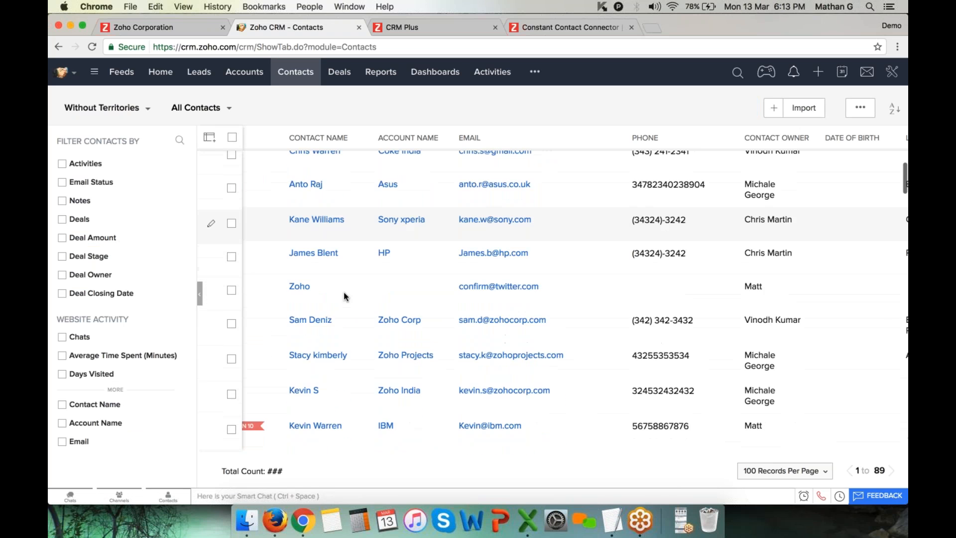
scroll(344, 293, down, 1)
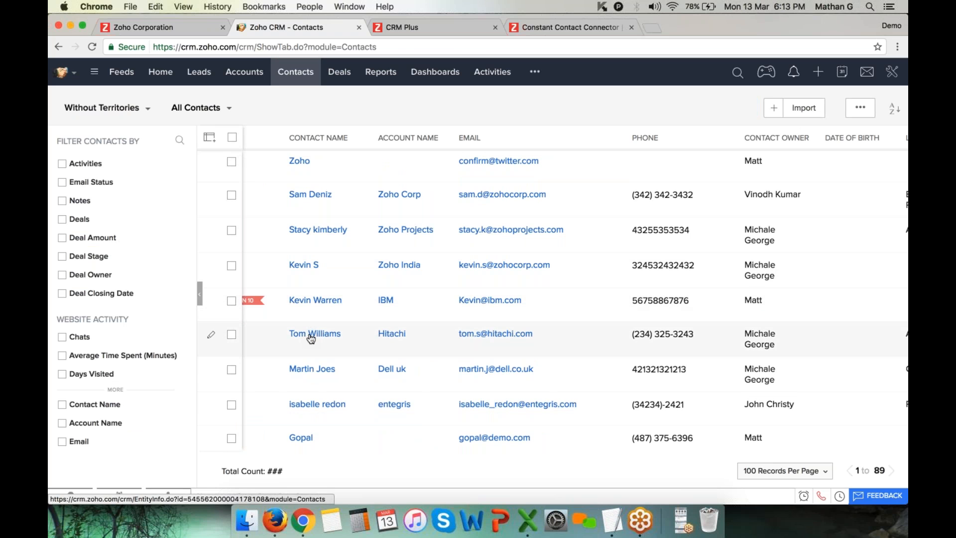
click(317, 301)
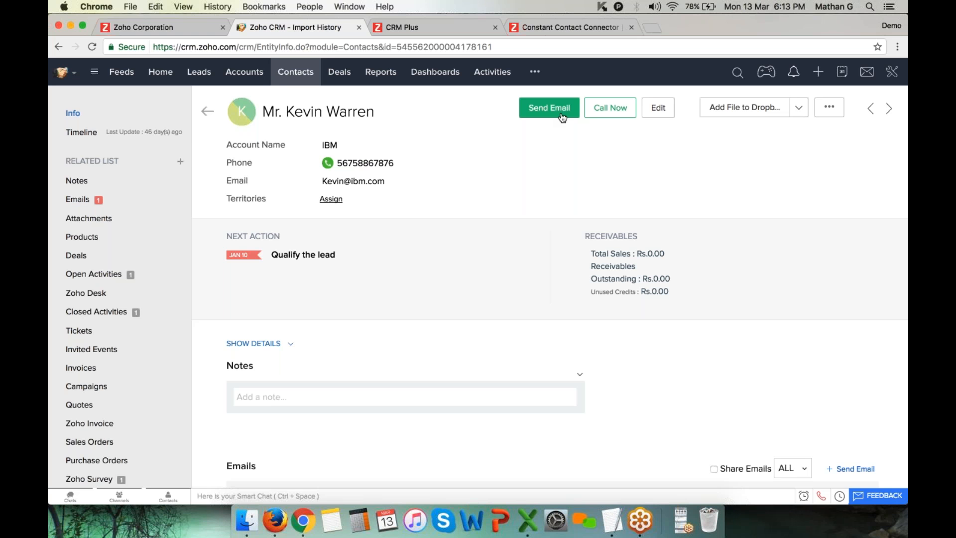
Start an email to the contact with a greeting line, then bring up the template list
click(563, 117)
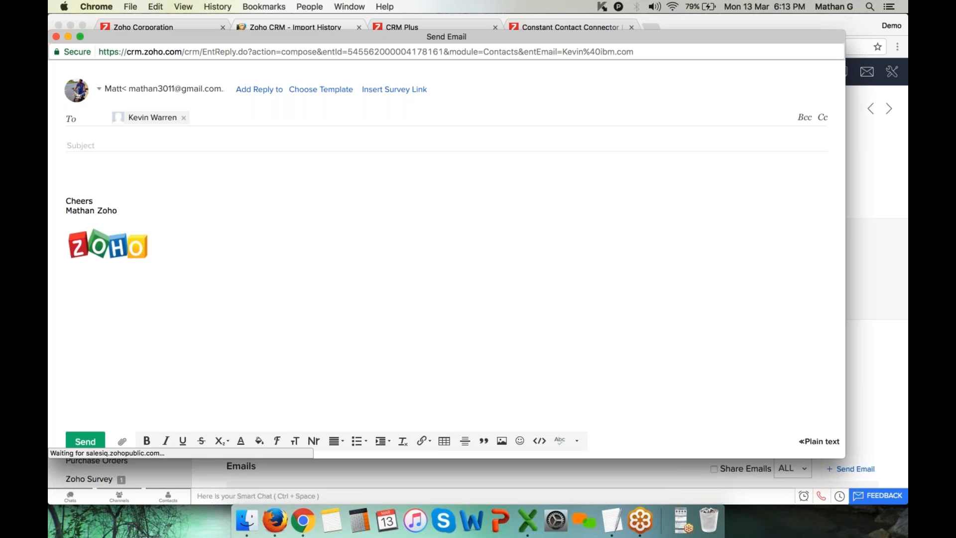
click(79, 173)
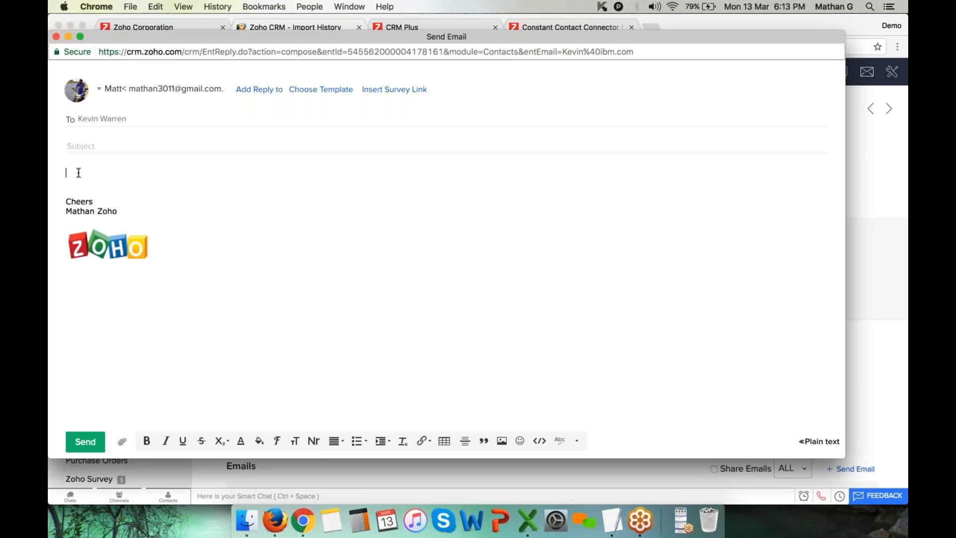
text(Hello kevin,)
key(Return)
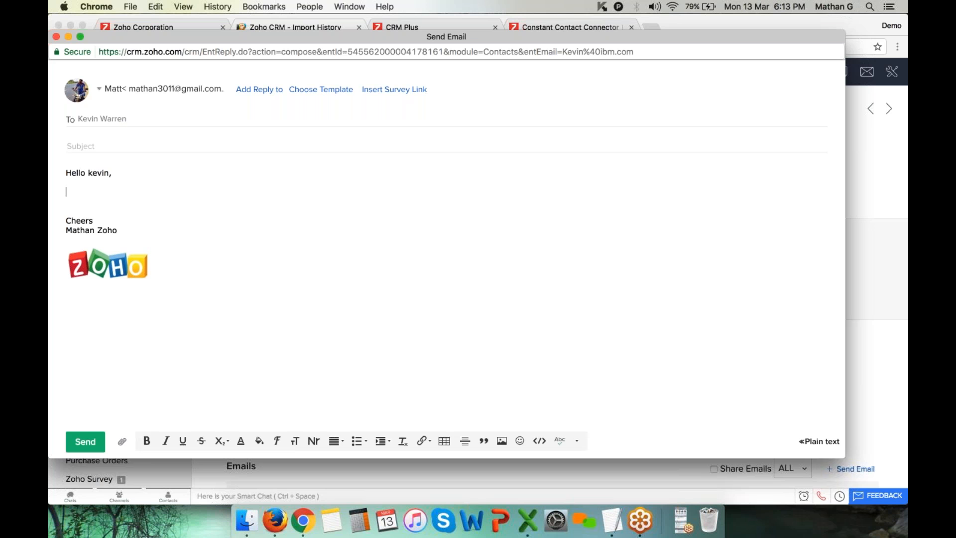
click(334, 95)
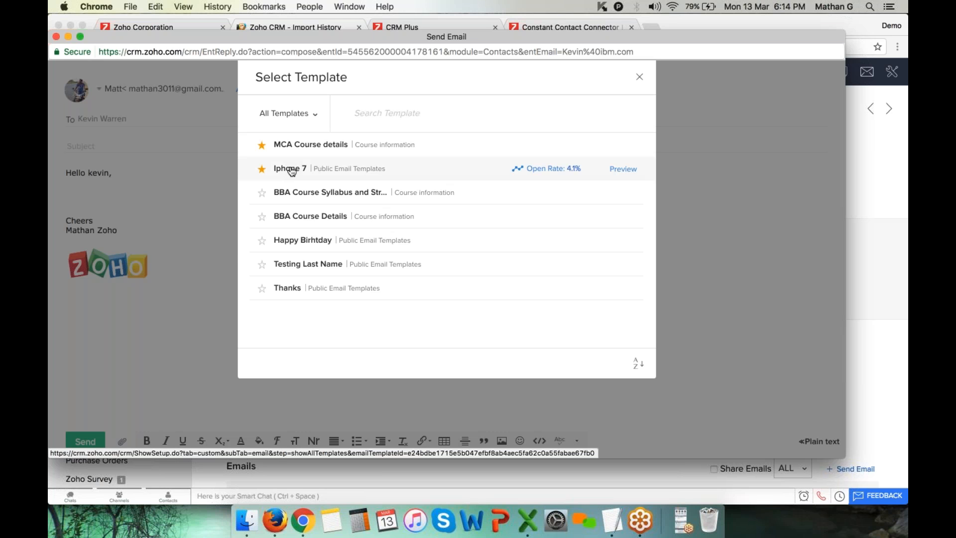
Apply the Iphone 7 template, keep the first sender address, and send the email
click(290, 169)
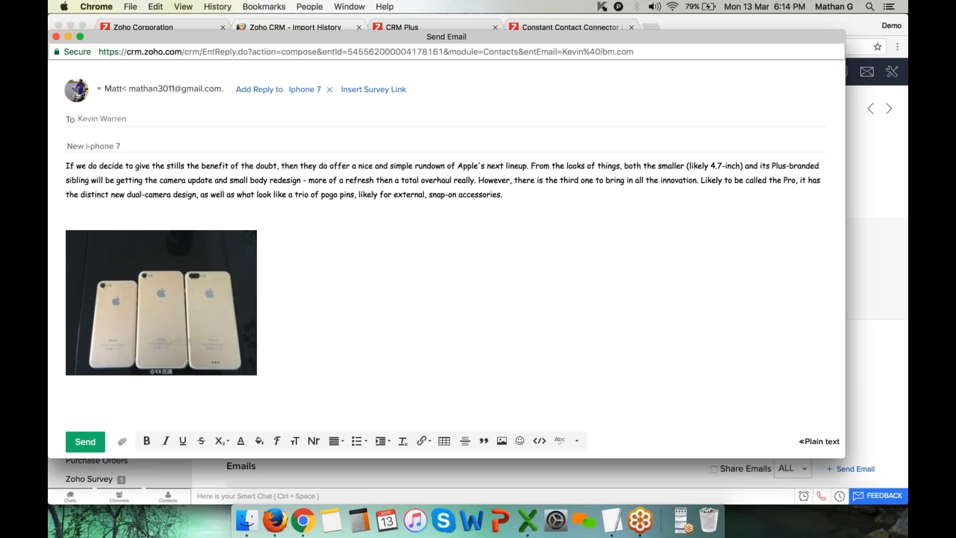
click(99, 88)
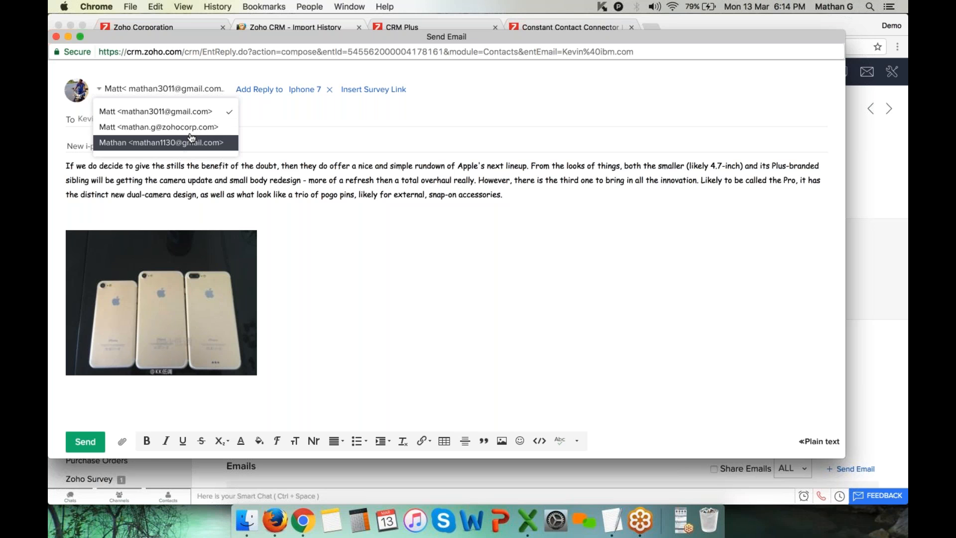
click(192, 111)
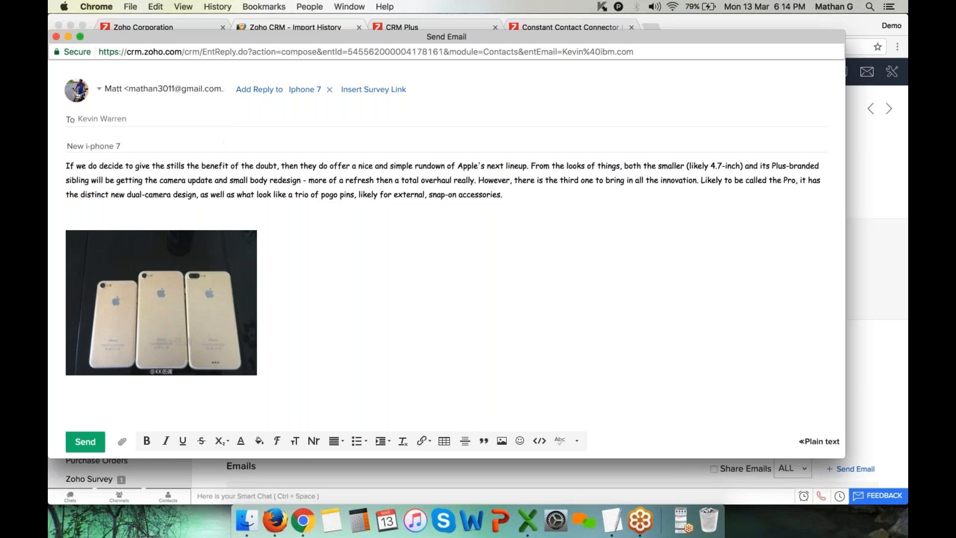
click(87, 445)
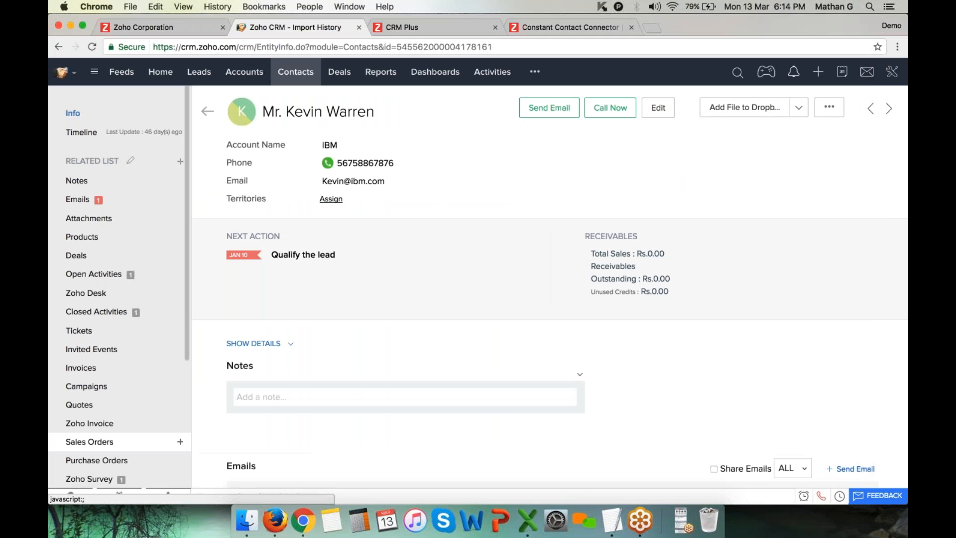
Filter the contact's Emails list to CRM-sent mail and locate the New i-phone 7 email sent at 06:14 PM
scroll(354, 417, down, 3)
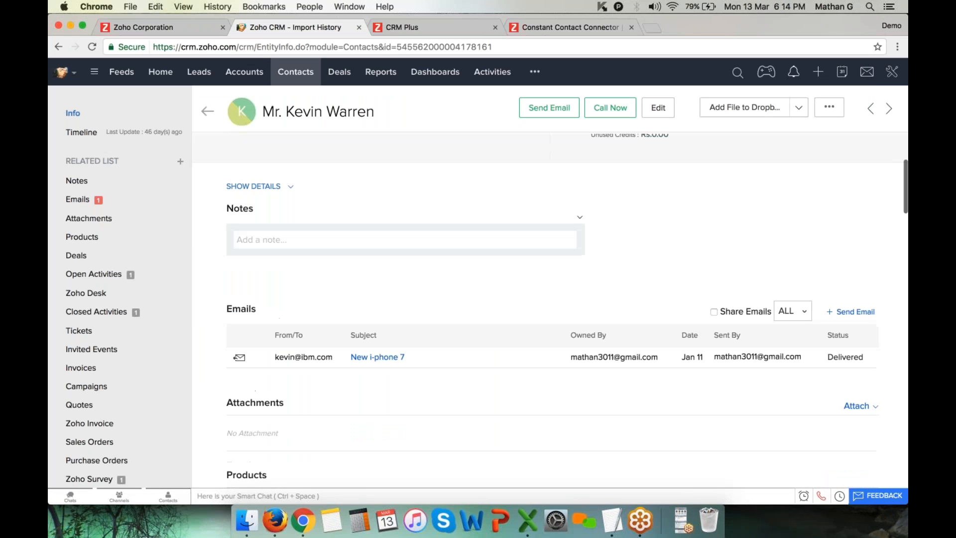
click(793, 311)
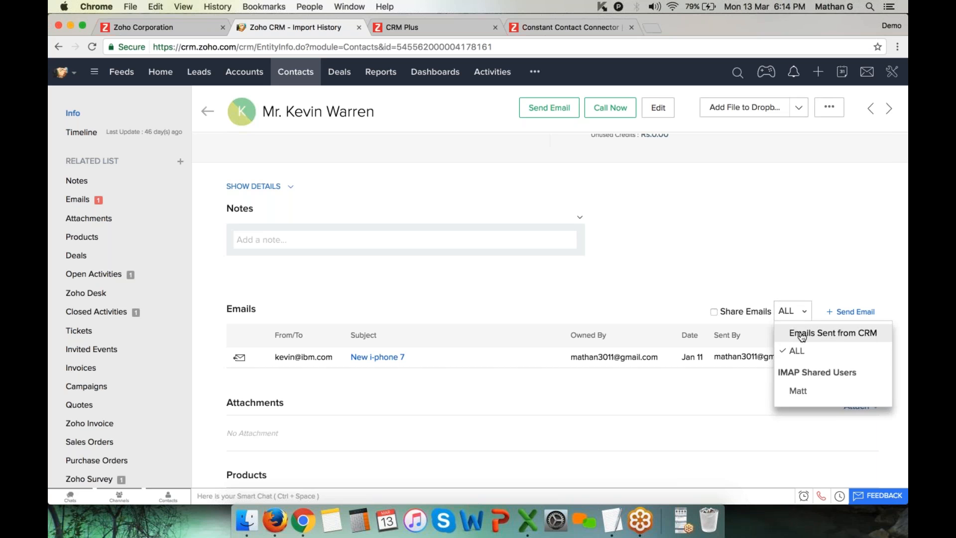
click(831, 331)
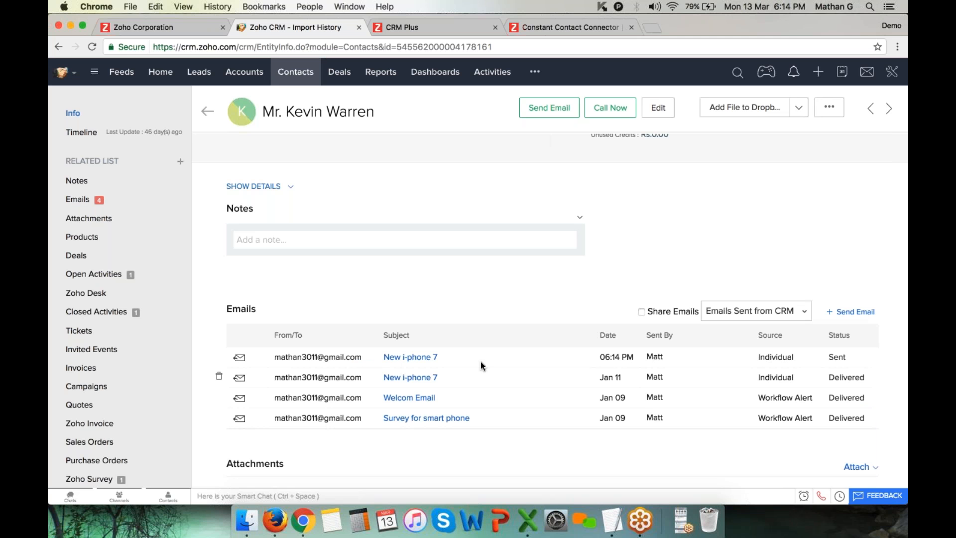
drag(378, 356, 455, 352)
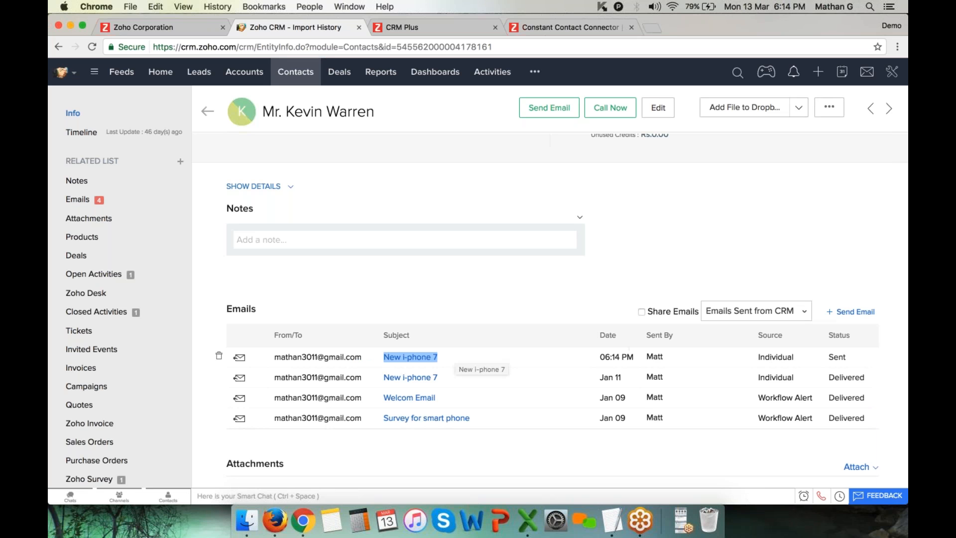
drag(599, 357, 634, 356)
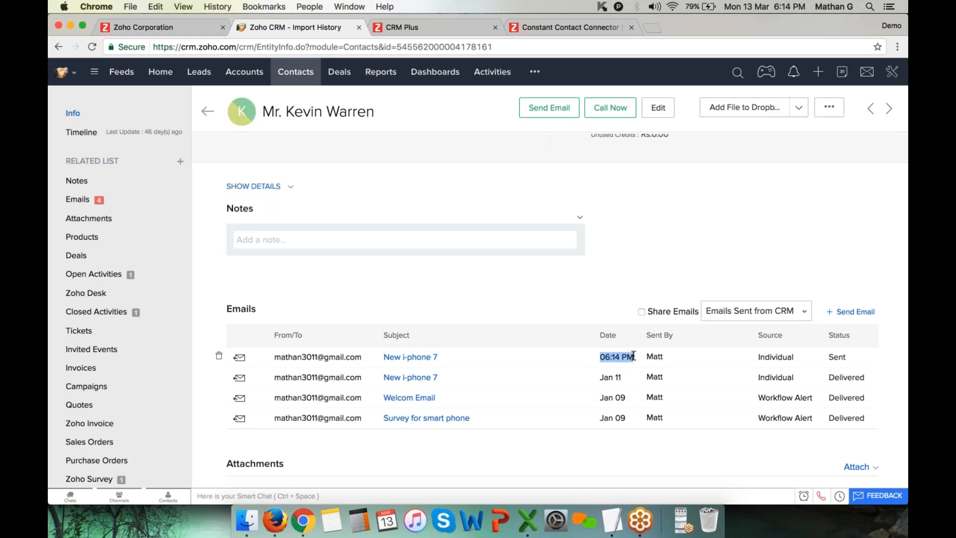
Preview the New i-phone 7 email, then close it to return to the Emails list
click(422, 358)
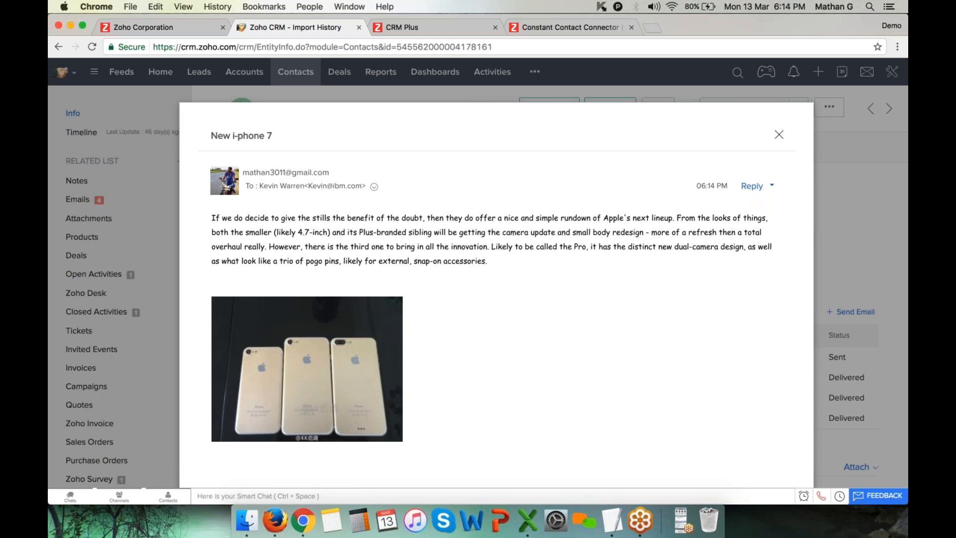
key(Escape)
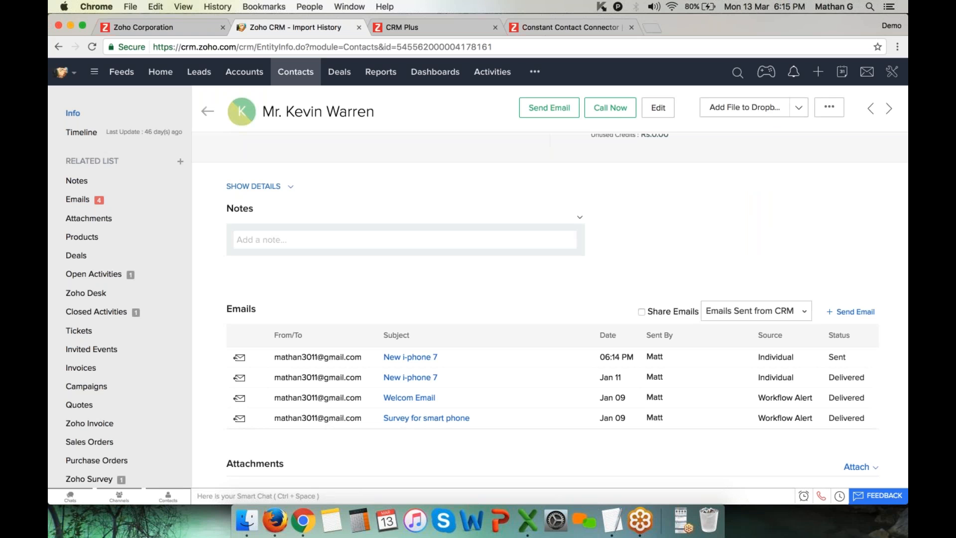
drag(286, 112, 406, 113)
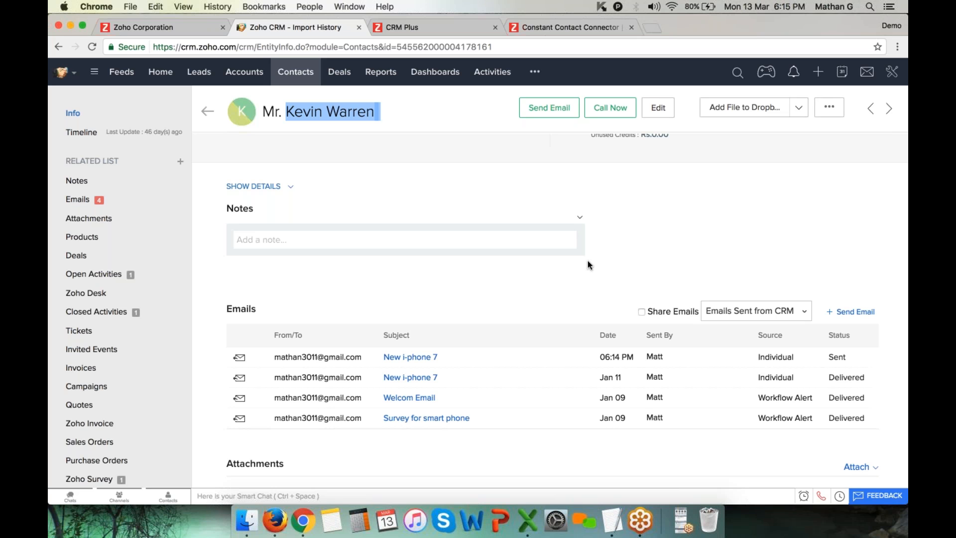
Check recent messages and the newest email's Sent status, then go to the Home dashboard
click(867, 71)
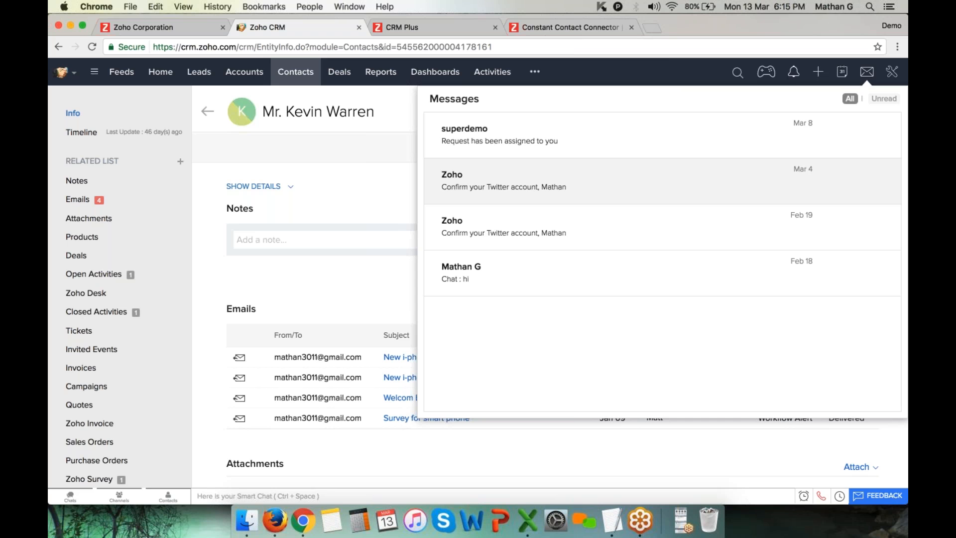
click(372, 138)
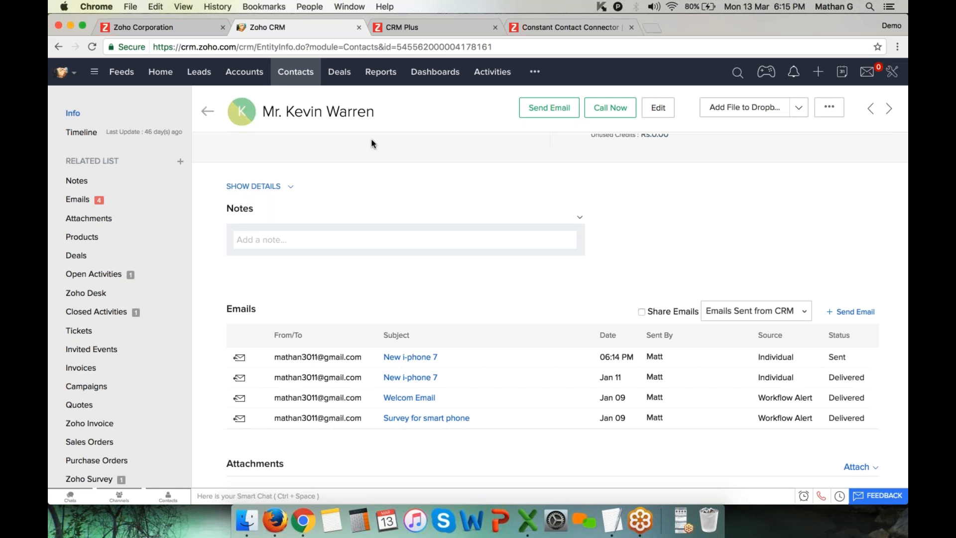
scroll(677, 239, down, 3)
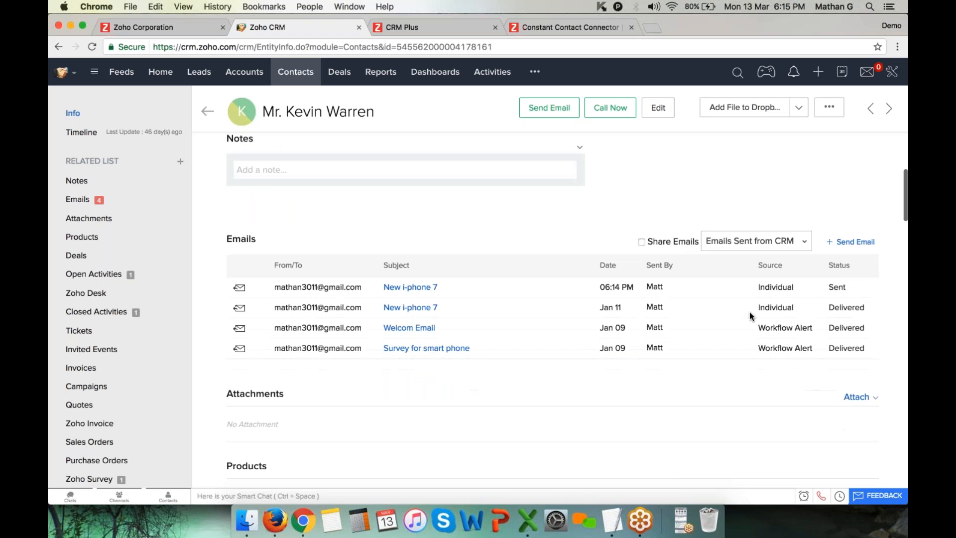
drag(841, 265, 848, 288)
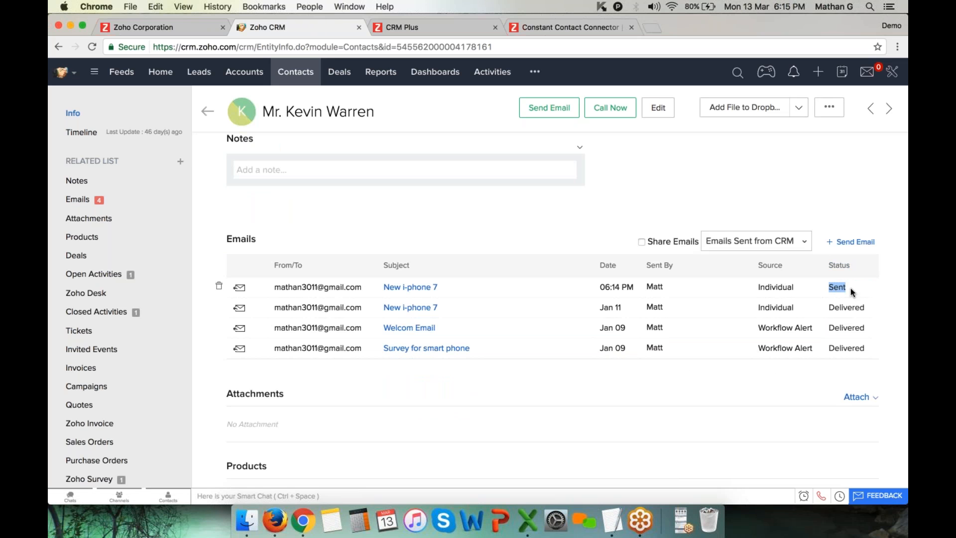
scroll(846, 340, down, 2)
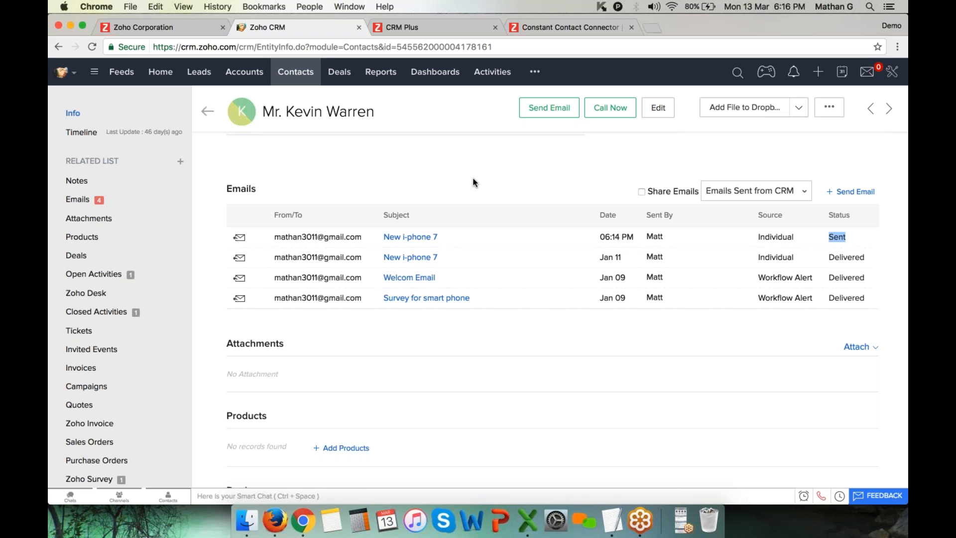
scroll(473, 177, up, 5)
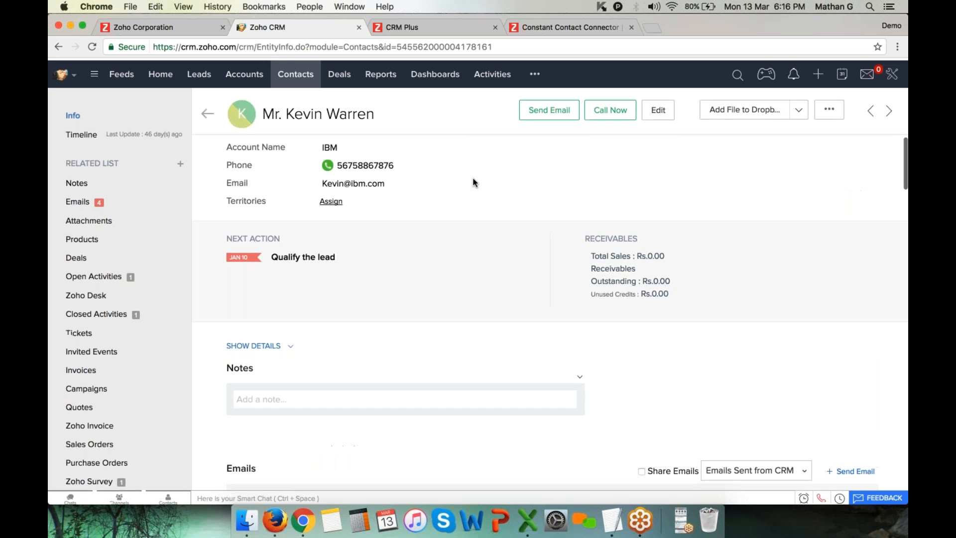
click(159, 71)
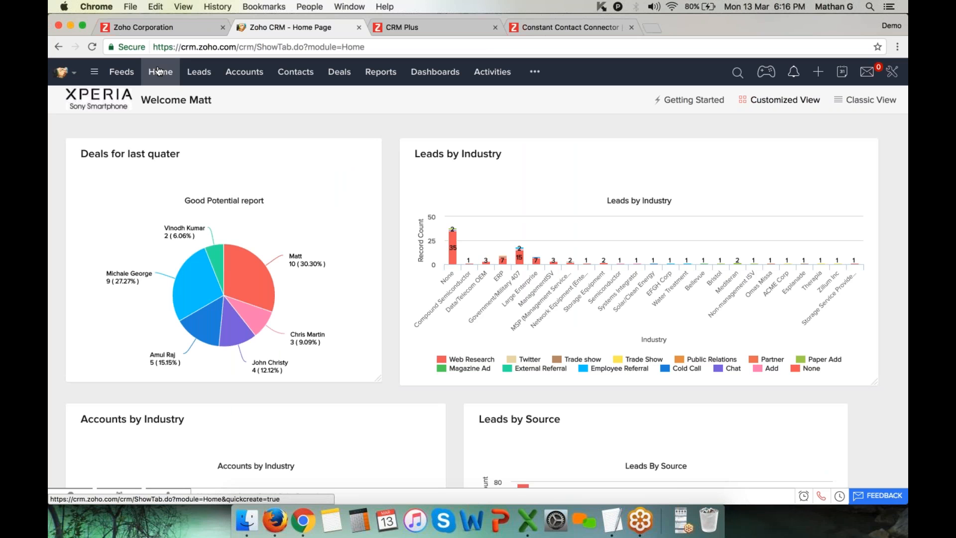
From the Leads list, start a new lead with the Default layout
click(203, 74)
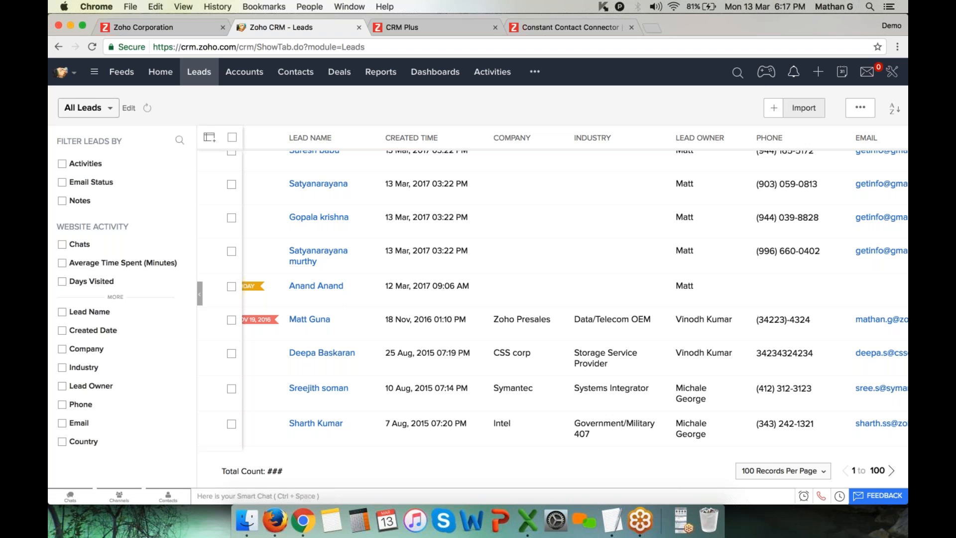
click(770, 111)
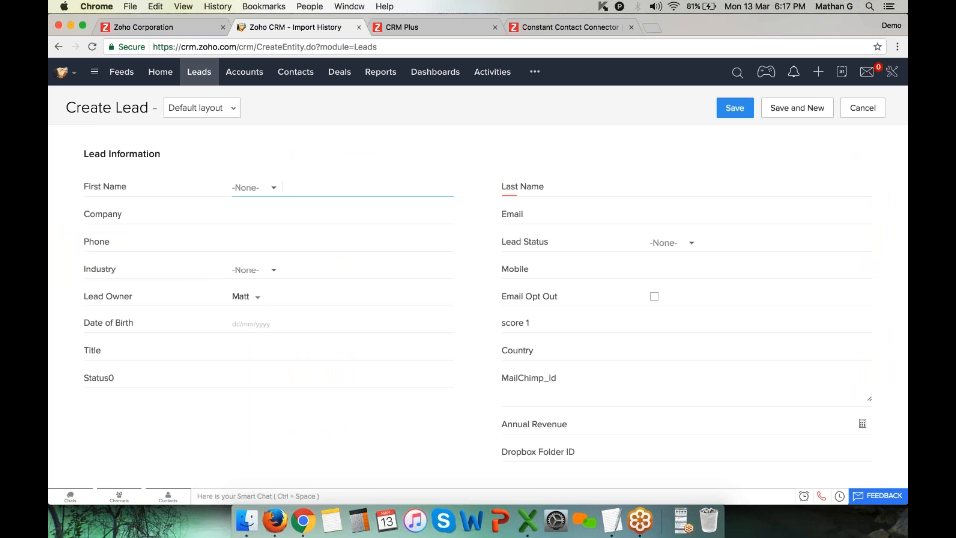
Enter salutation Mr., the lead's first and last name, company 'Intel corp' and the suggested email address
click(247, 187)
click(257, 220)
key(Tab)
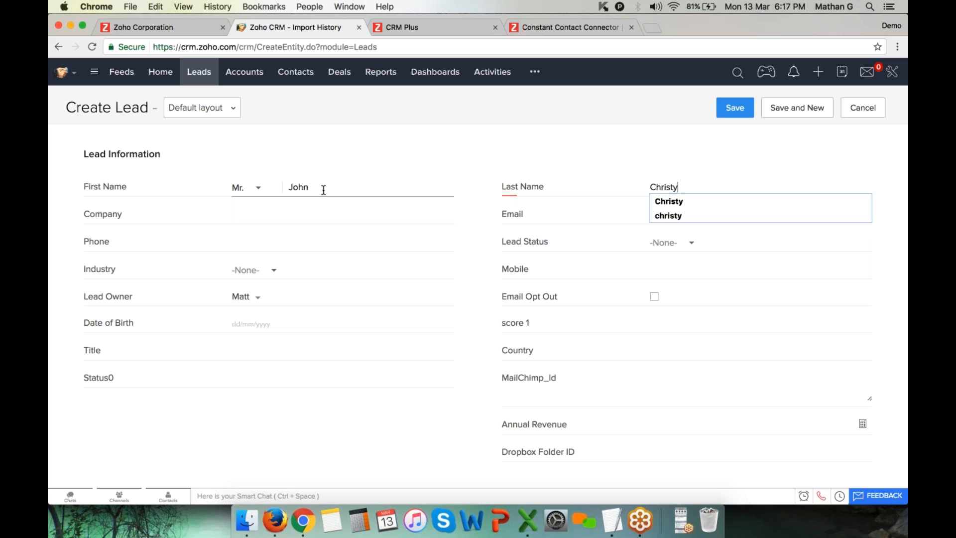
key(Tab)
text(Intel Co)
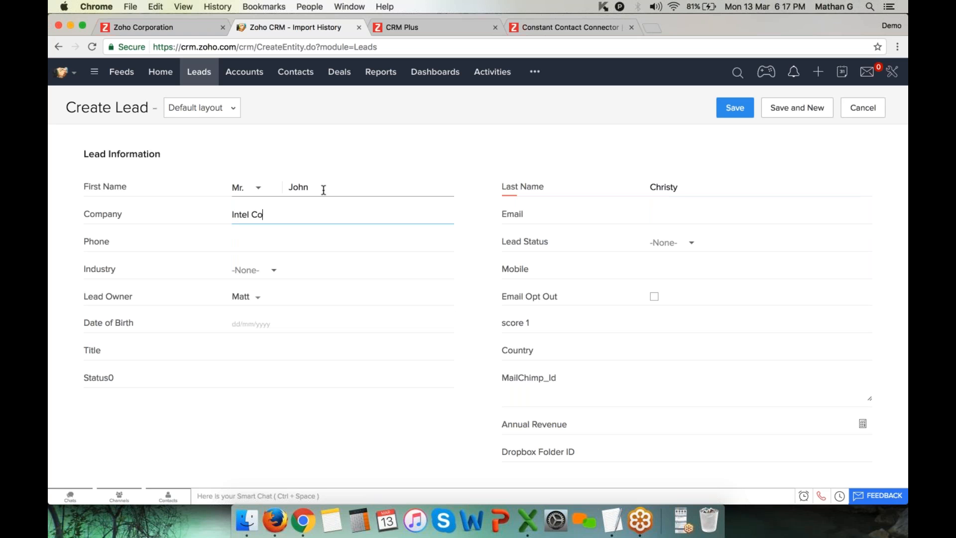
key(BackSpace)
key(BackSpace)
text(corp)
key(Tab)
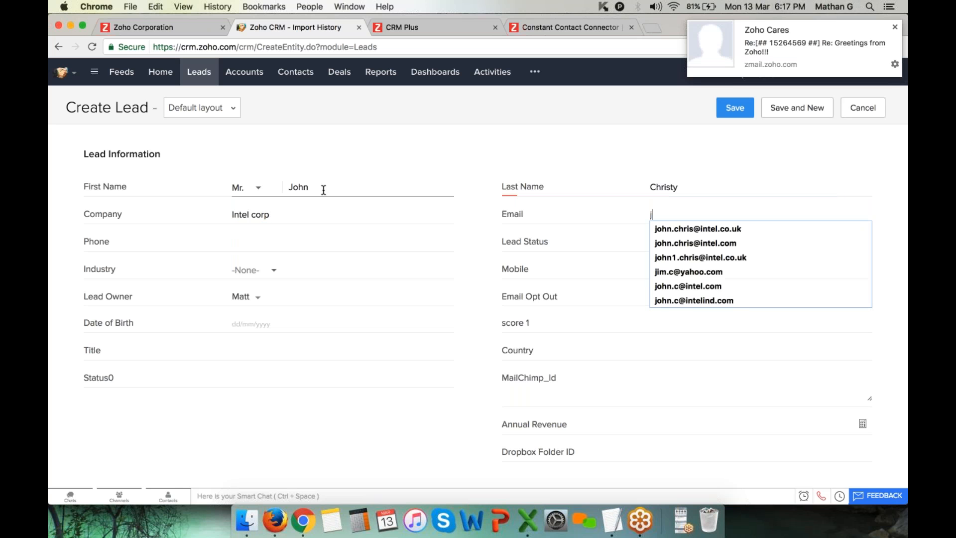
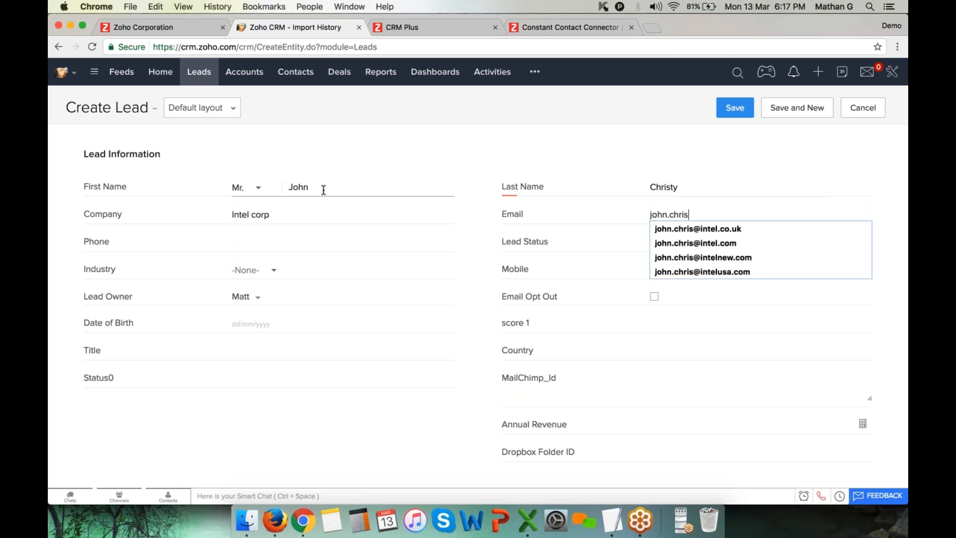
key(Down)
key(Down)
key(Return)
Add the lead's phone number, set Lead Status to Contact in Future, and enter the mobile number
click(258, 235)
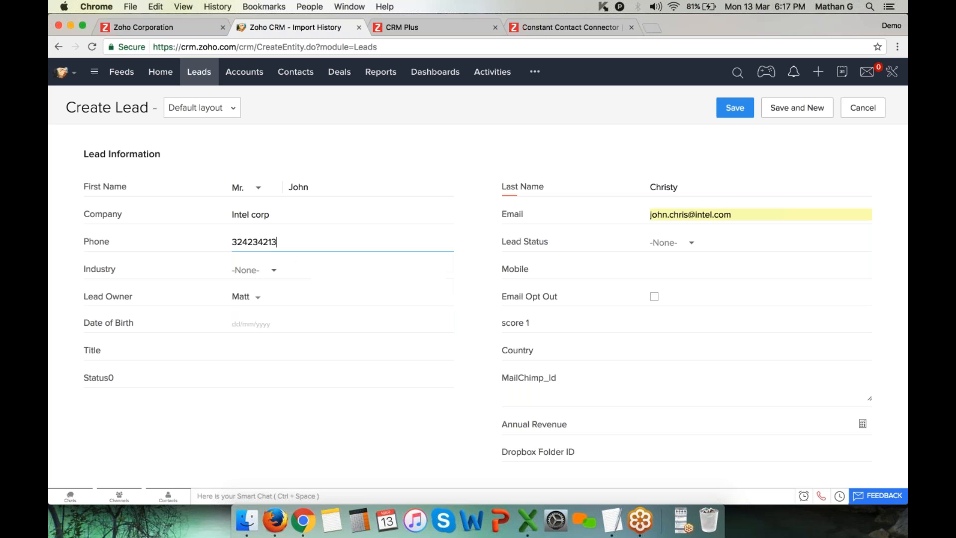
click(667, 242)
click(697, 312)
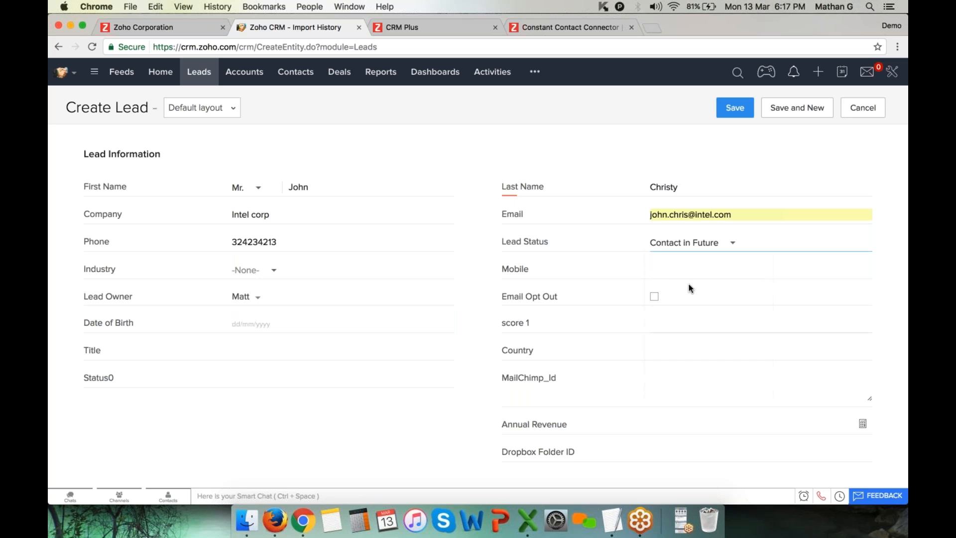
click(650, 270)
text(e)
key(BackSpace)
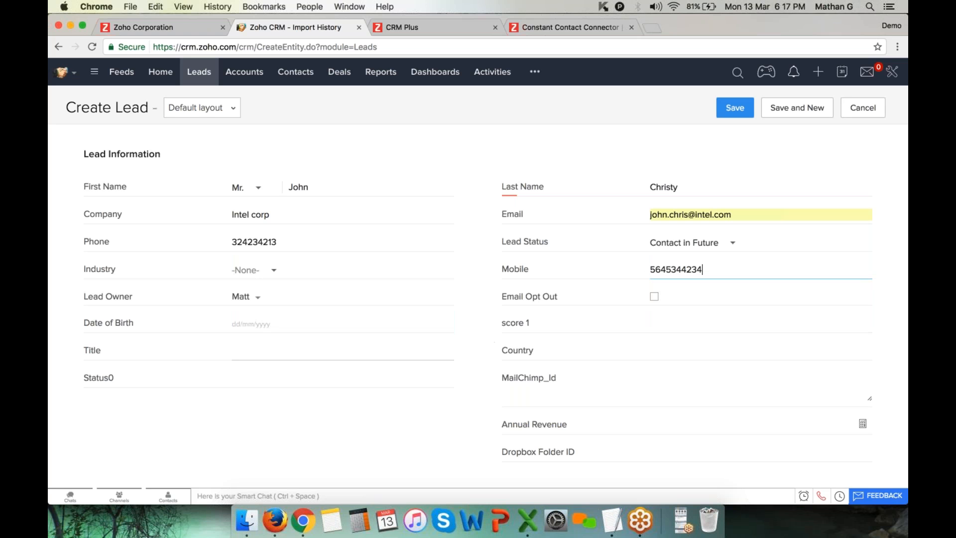
Set the lead's Industry to ManagementISV and Country to USA
click(252, 270)
scroll(342, 384, down, 1)
click(342, 384)
click(280, 382)
scroll(478, 299, down, 4)
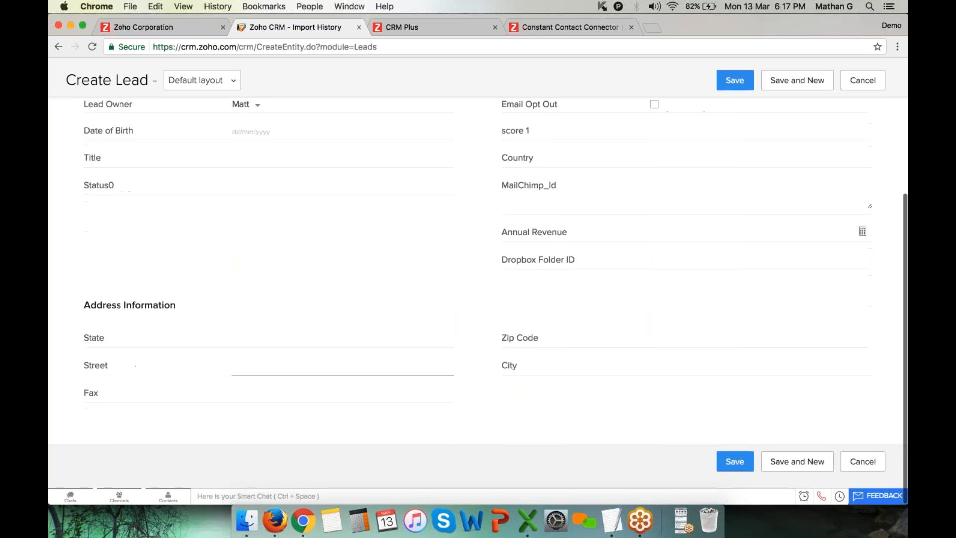
scroll(687, 341, up, 4)
click(687, 342)
text(USA)
Save the Intel corp lead and start another blank lead from quick create
click(735, 101)
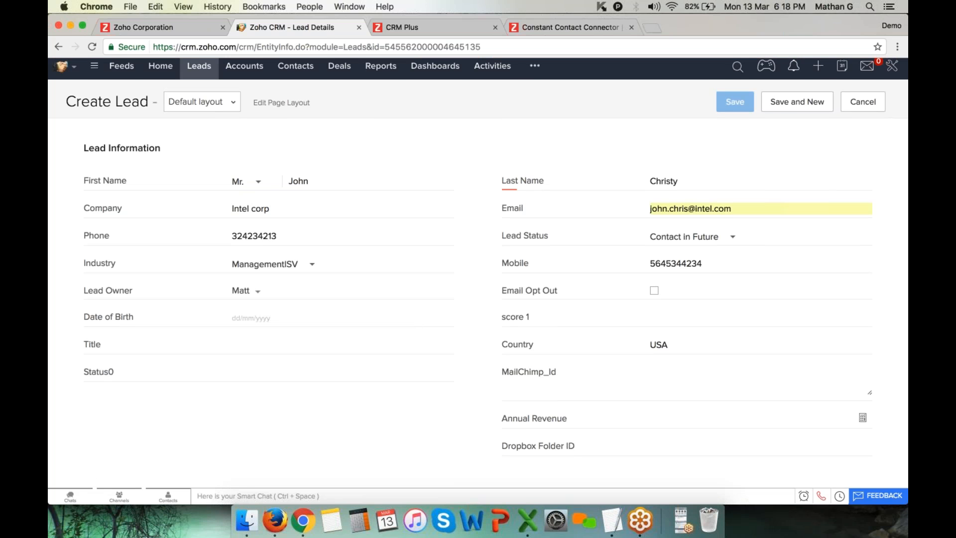
click(818, 72)
click(781, 97)
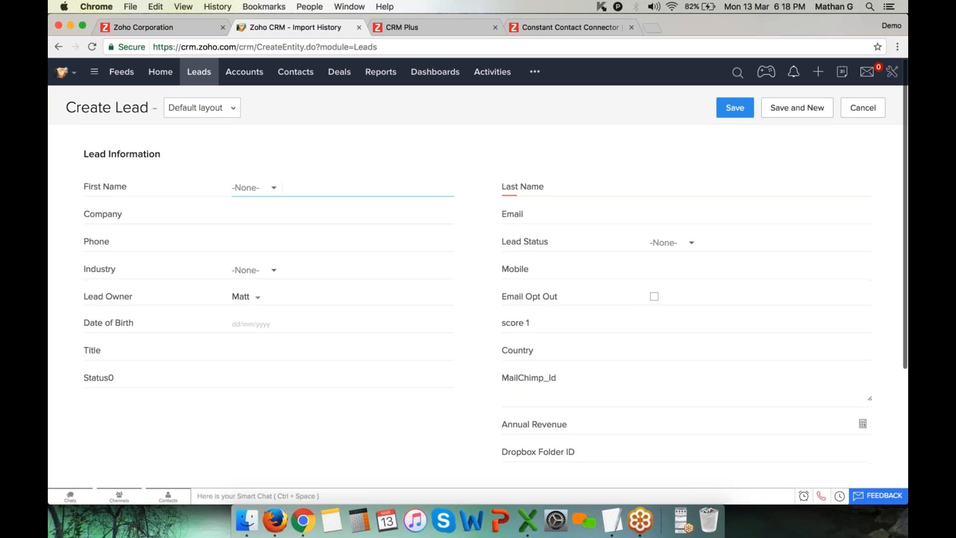
Review the Lead Information fields, then open the Leads Edit Page Layout editor
drag(94, 135, 594, 319)
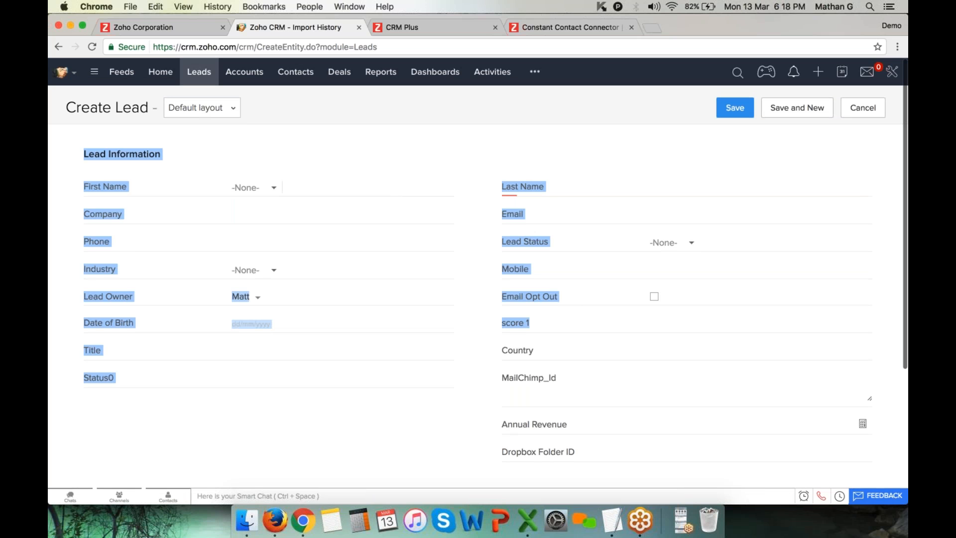
click(371, 323)
click(371, 271)
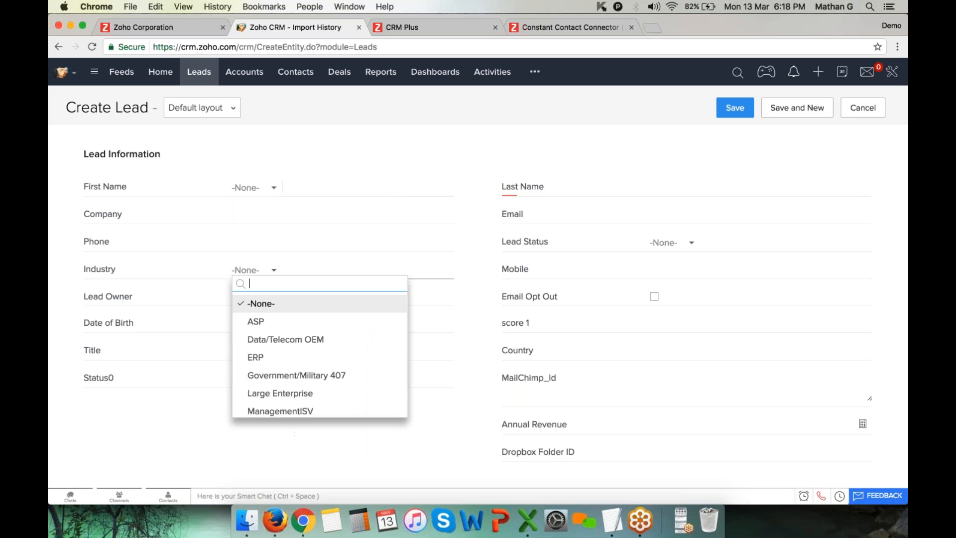
click(489, 273)
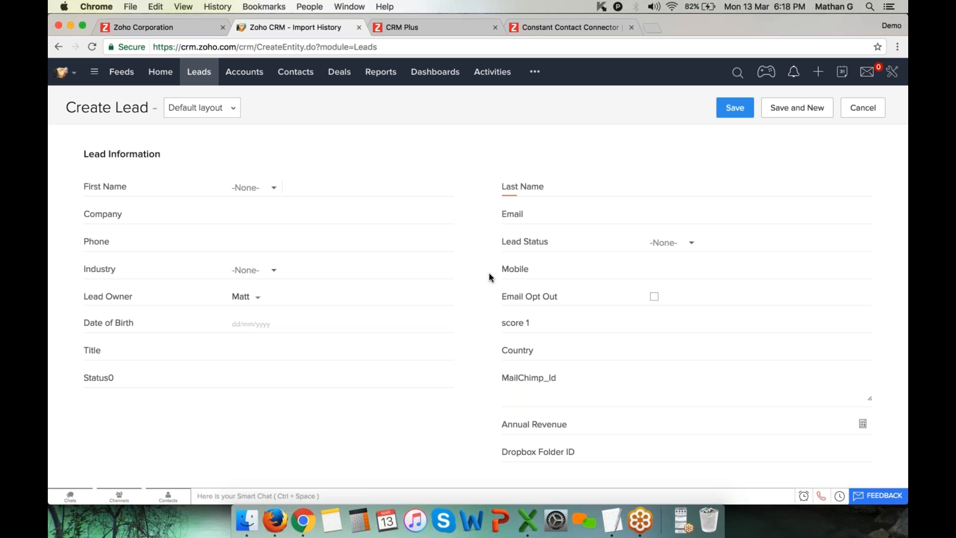
mouse_move(220, 115)
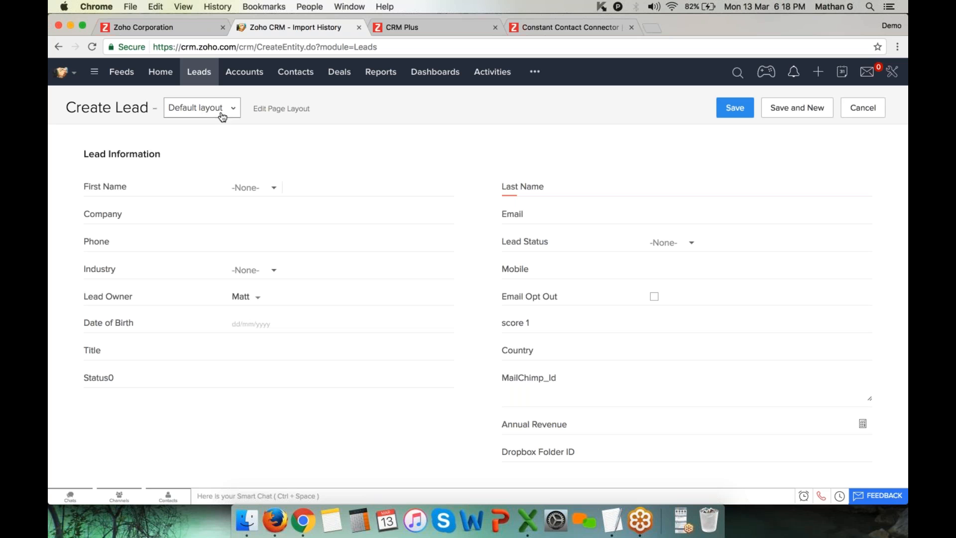
click(269, 111)
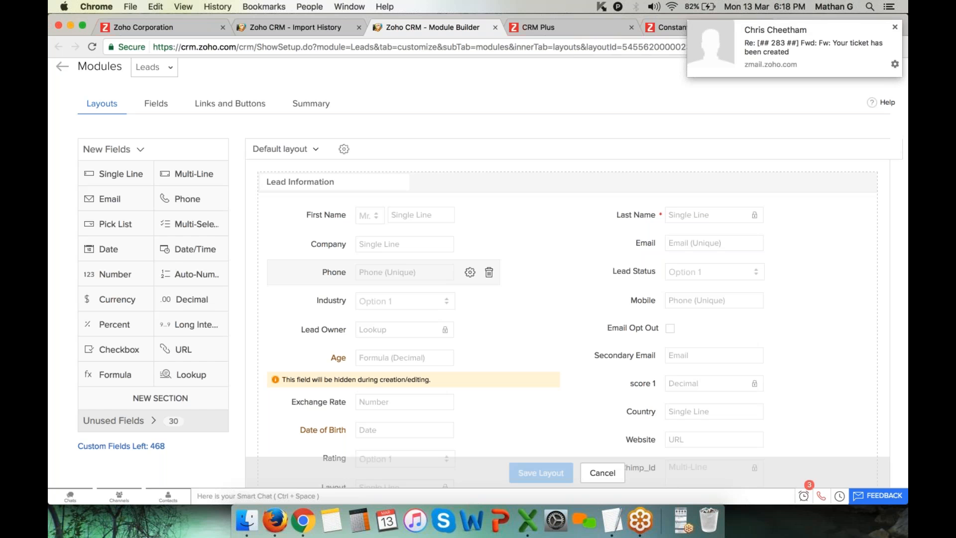
Remove the Rating field from the Leads Default layout
scroll(383, 269, down, 3)
scroll(384, 266, down, 3)
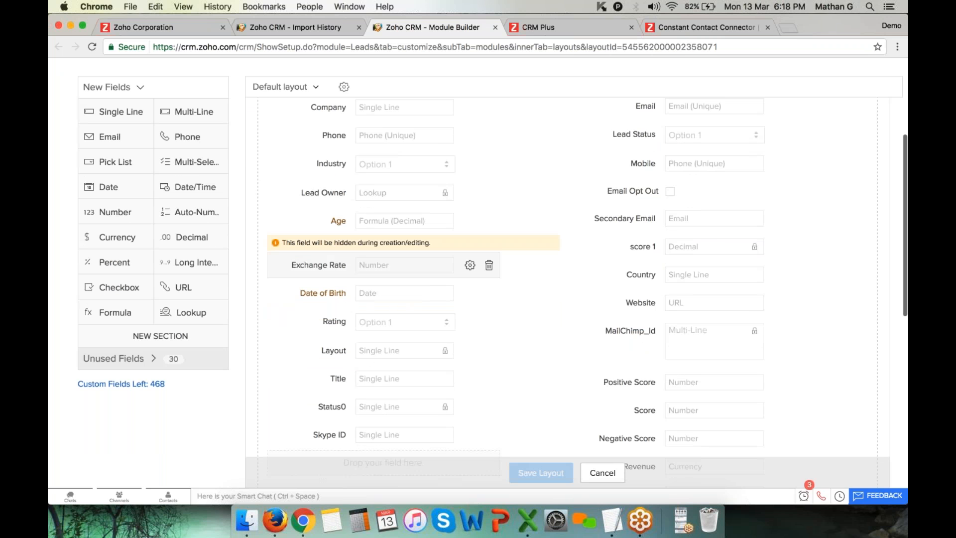
scroll(384, 319, up, 2)
scroll(339, 371, up, 1)
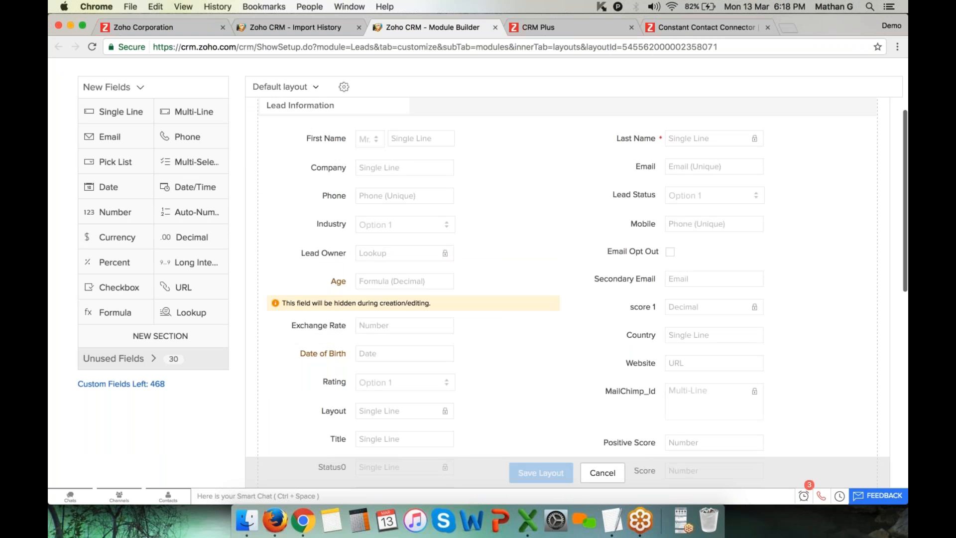
scroll(721, 292, down, 5)
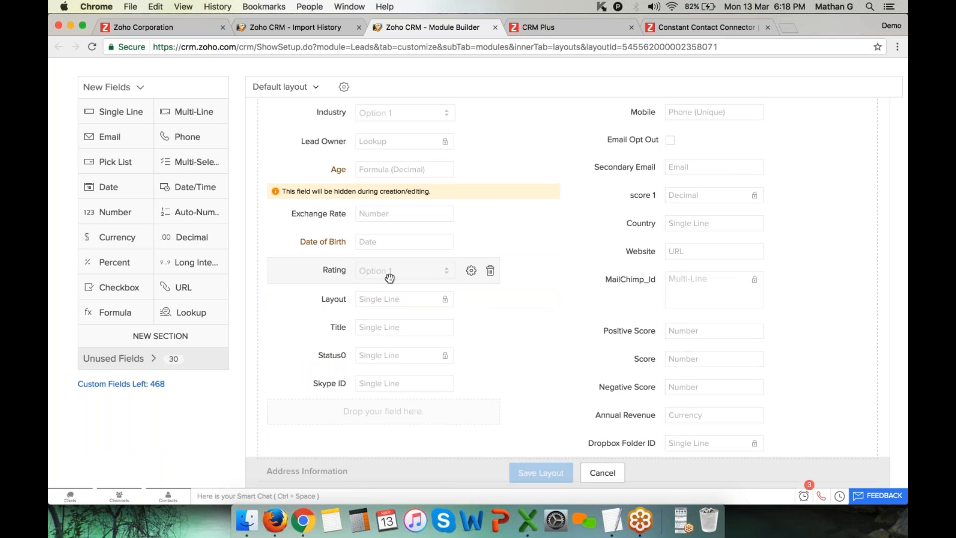
click(490, 271)
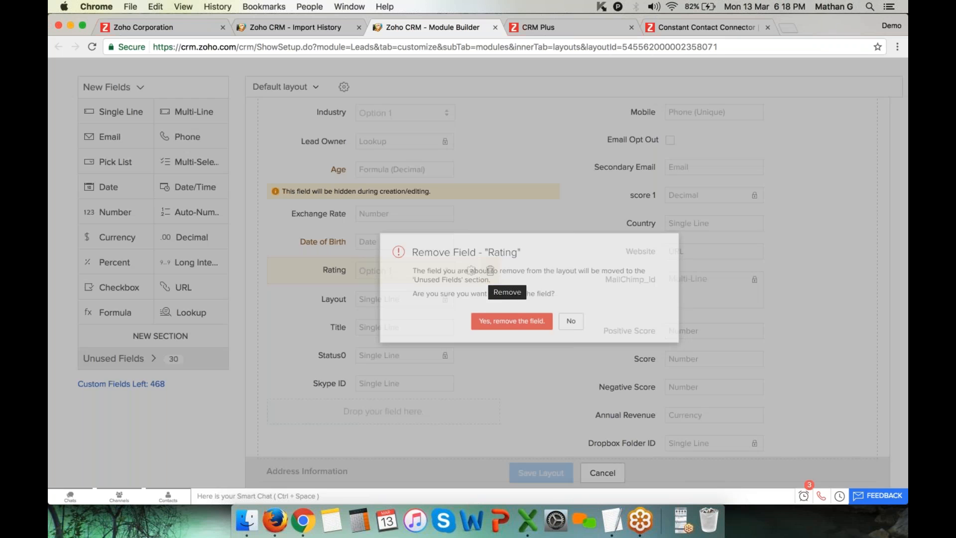
click(503, 328)
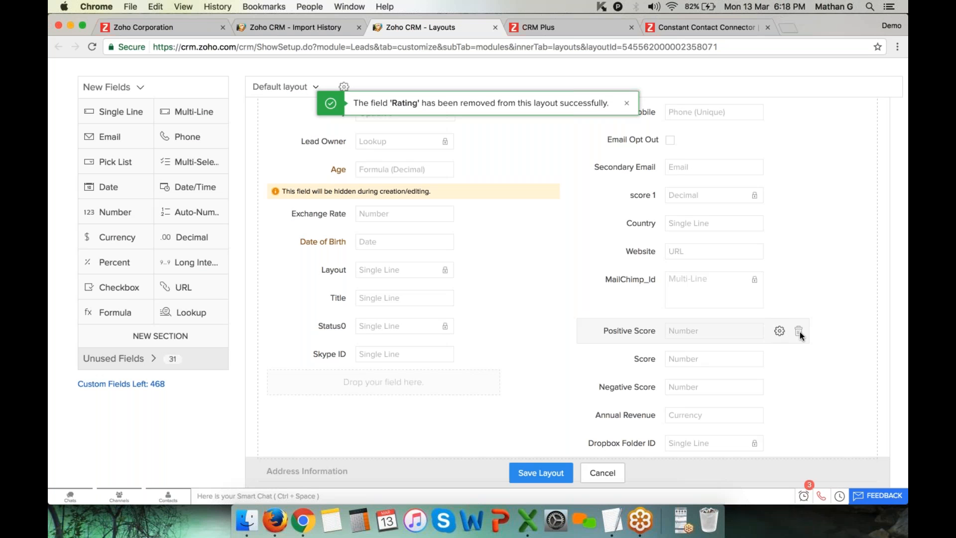
Move Industry below Email and mark Company and Email as required fields
scroll(754, 395, up, 5)
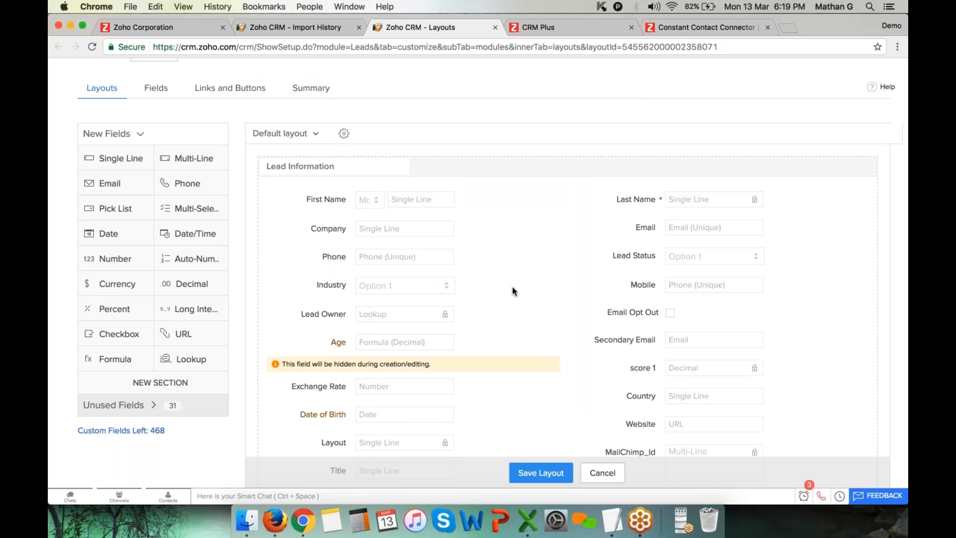
drag(361, 285, 663, 257)
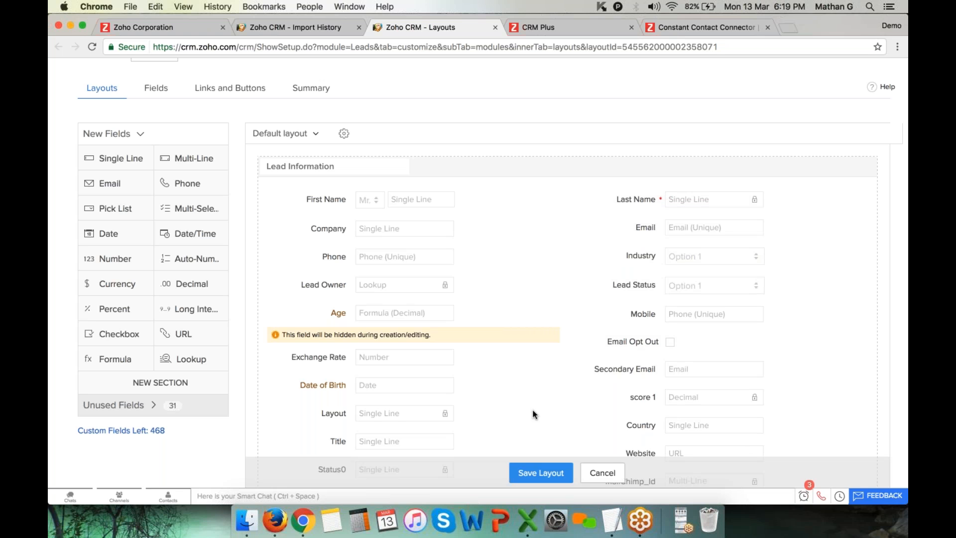
mouse_move(779, 230)
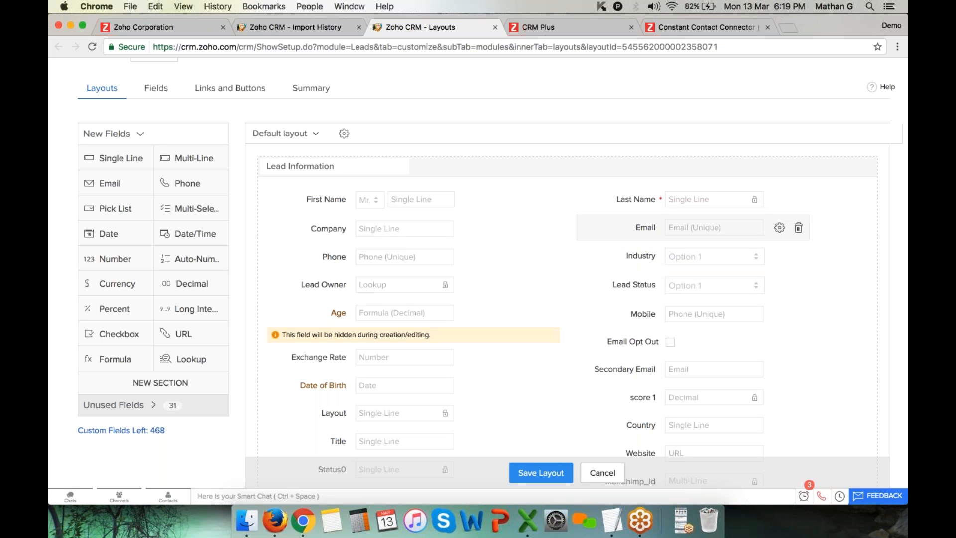
mouse_move(471, 236)
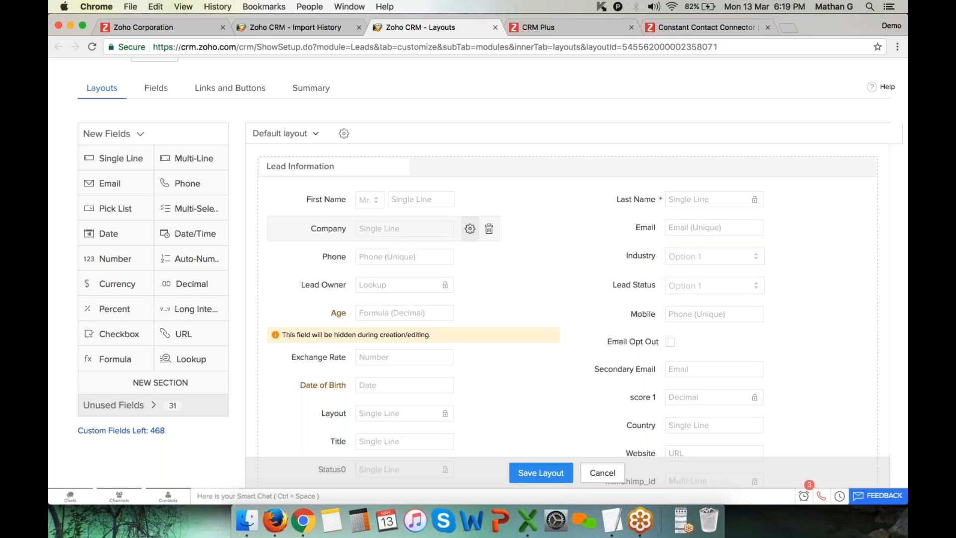
click(470, 229)
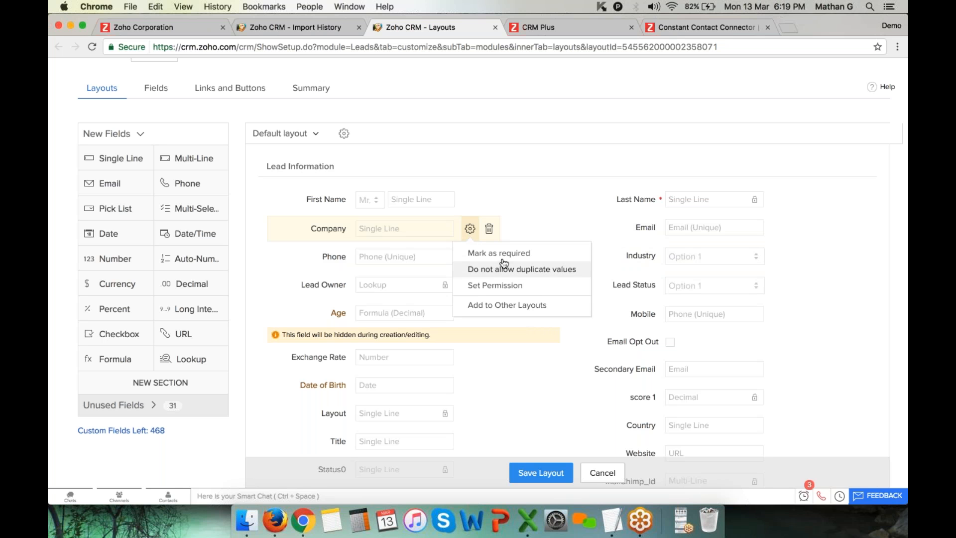
click(780, 228)
click(782, 258)
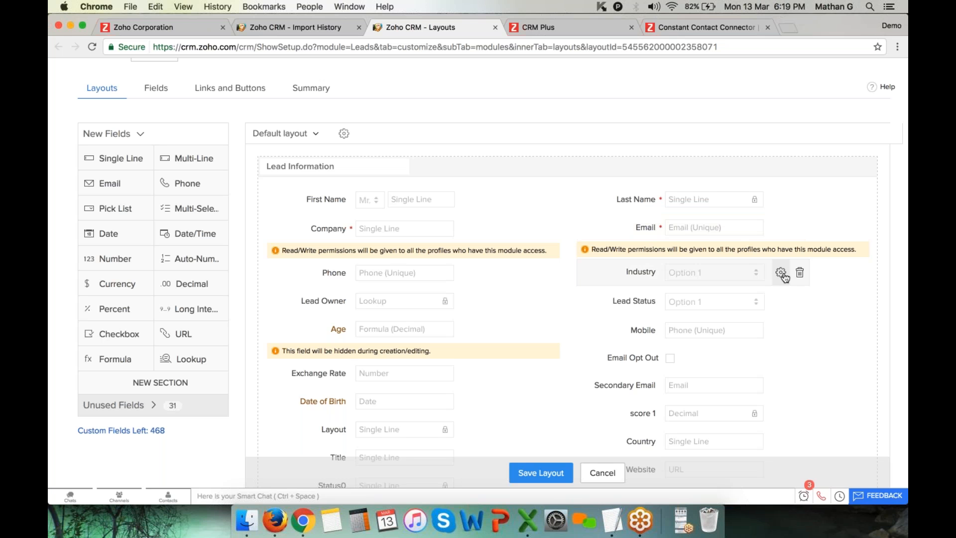
click(782, 274)
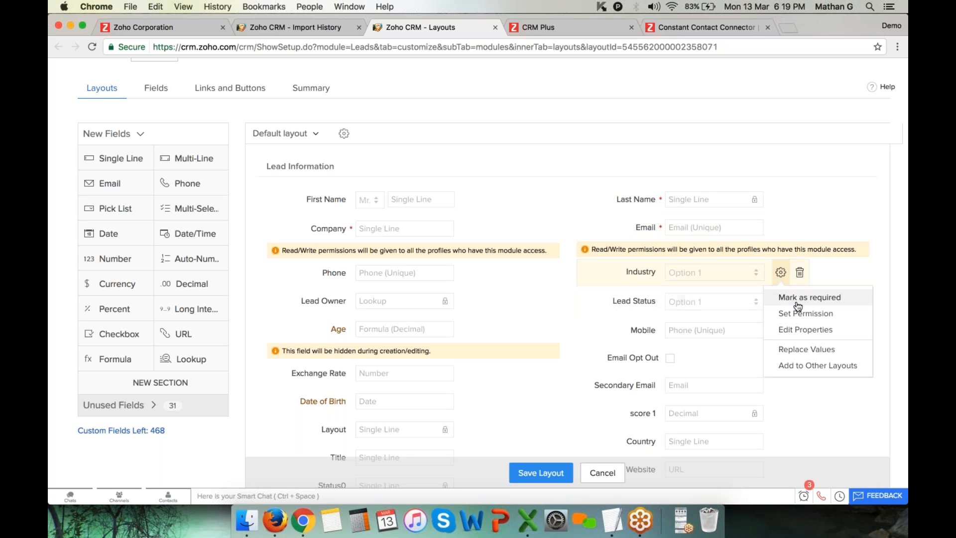
click(817, 330)
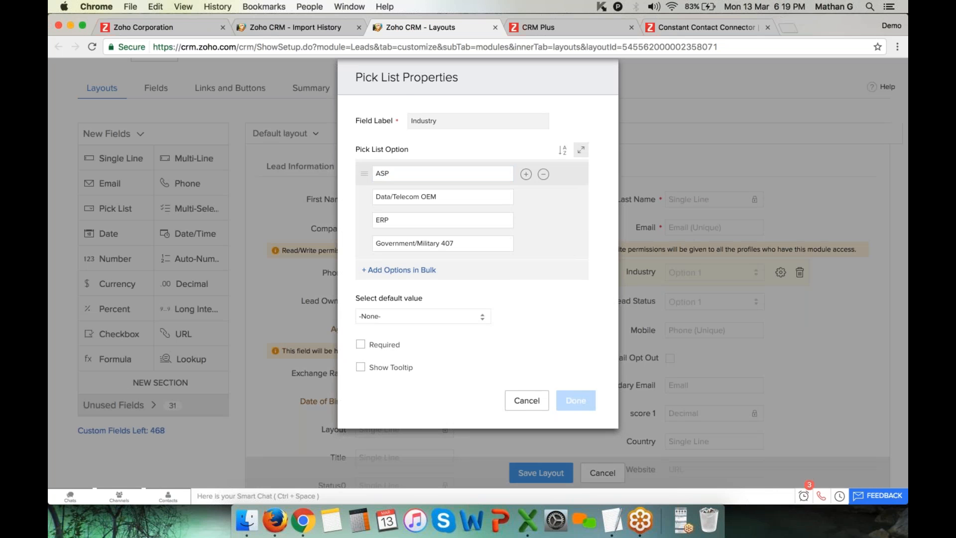
click(581, 150)
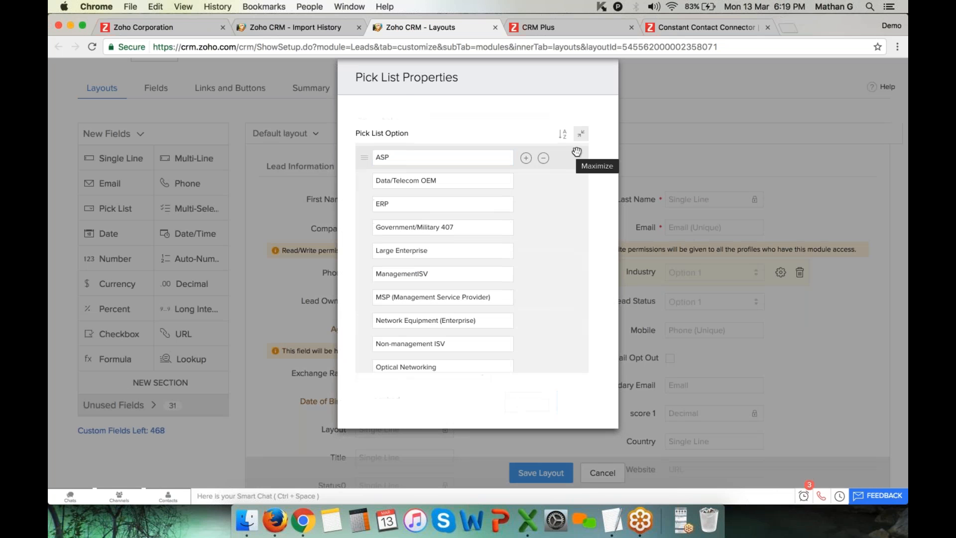
click(467, 252)
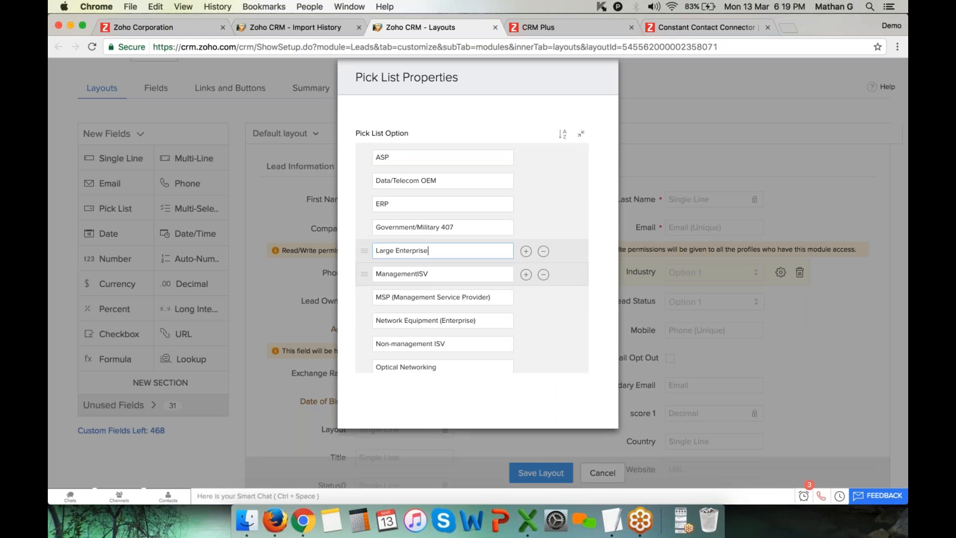
click(526, 251)
click(525, 274)
click(440, 321)
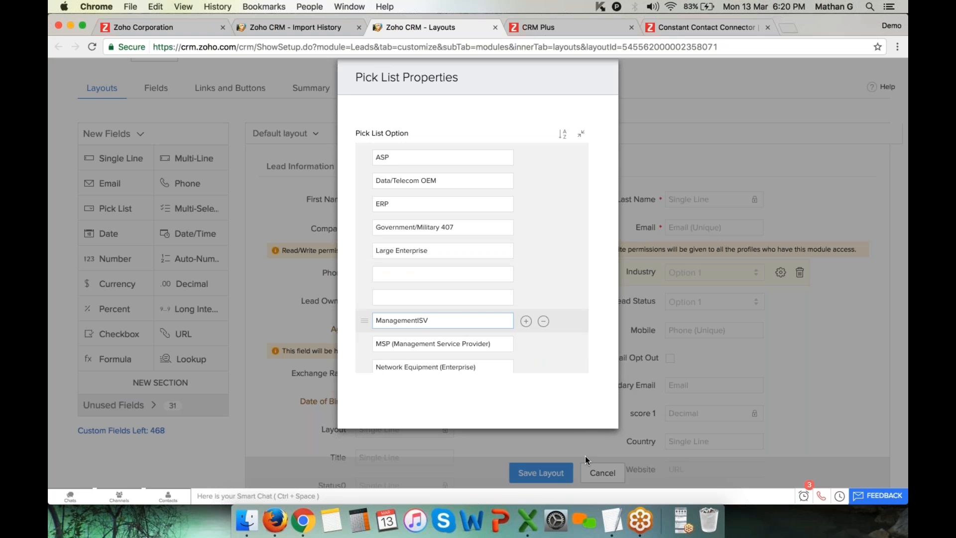
key(Escape)
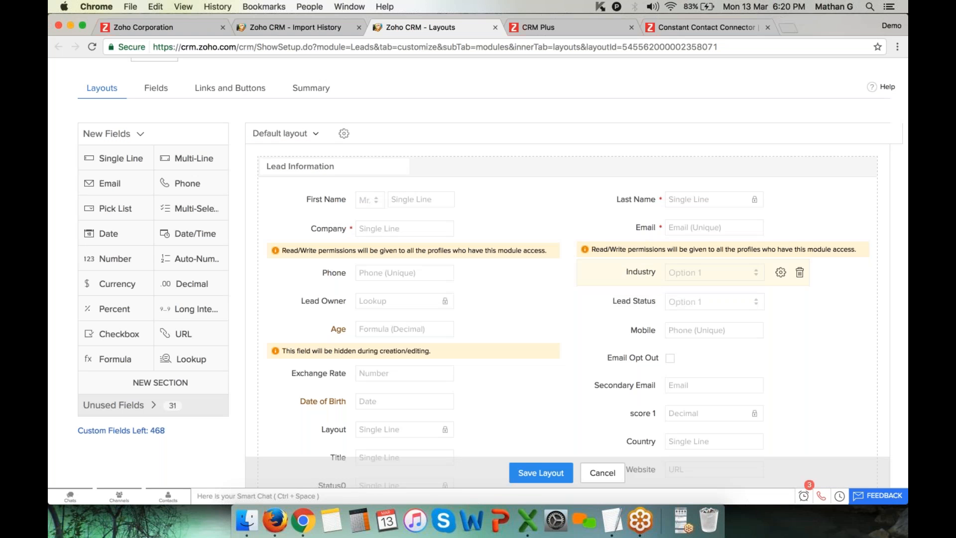
click(781, 302)
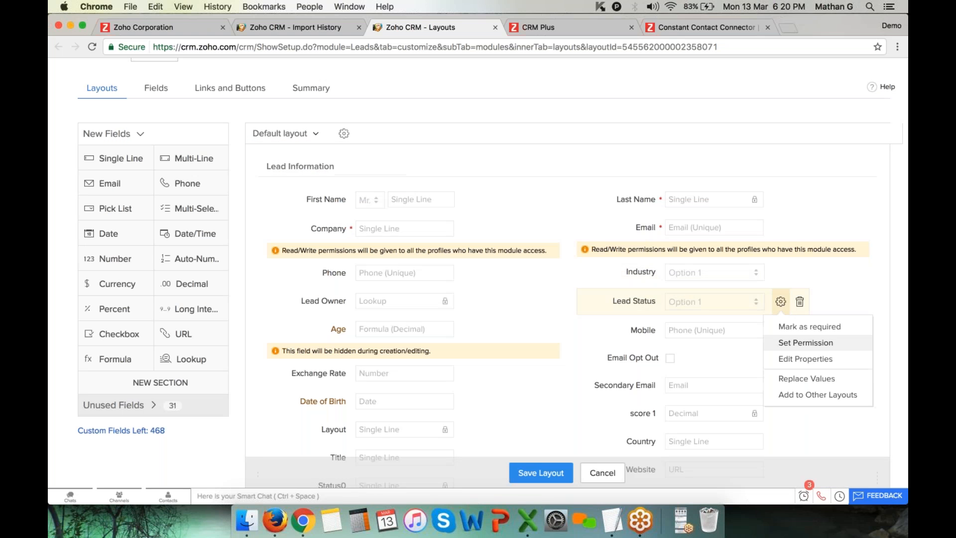
click(806, 359)
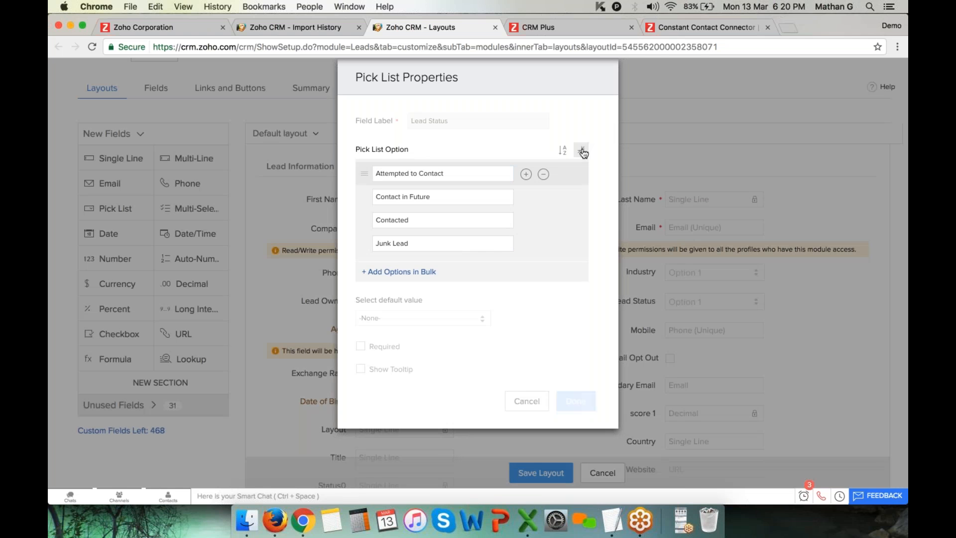
click(581, 151)
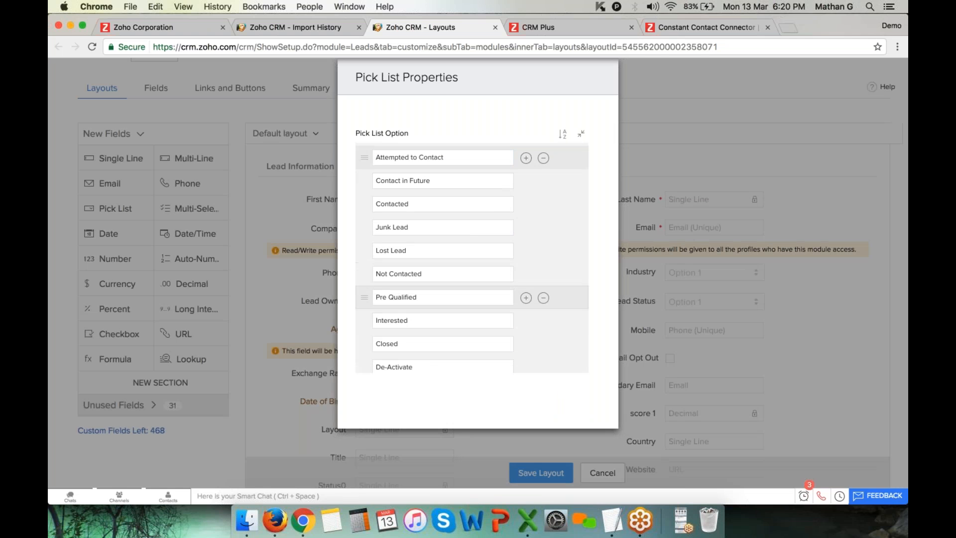
key(Escape)
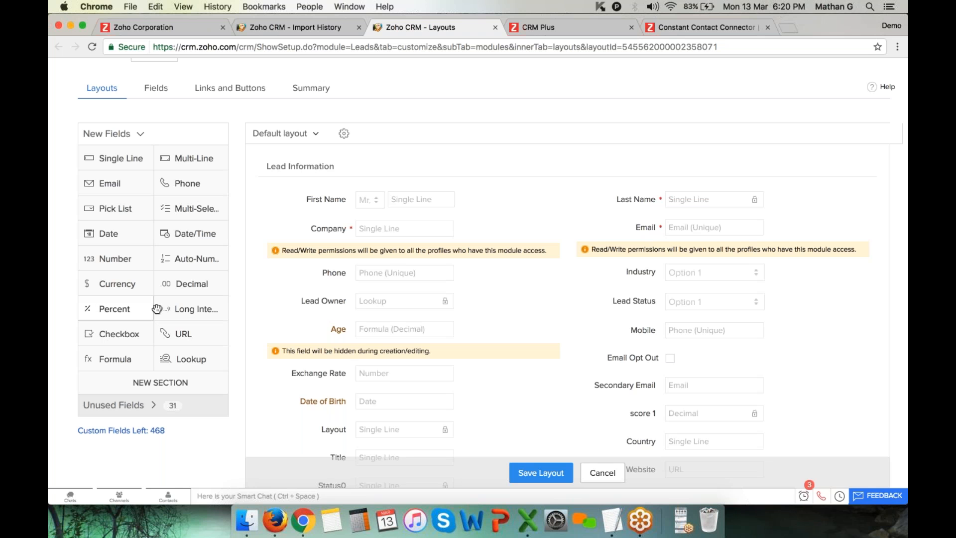
scroll(159, 349, down, 2)
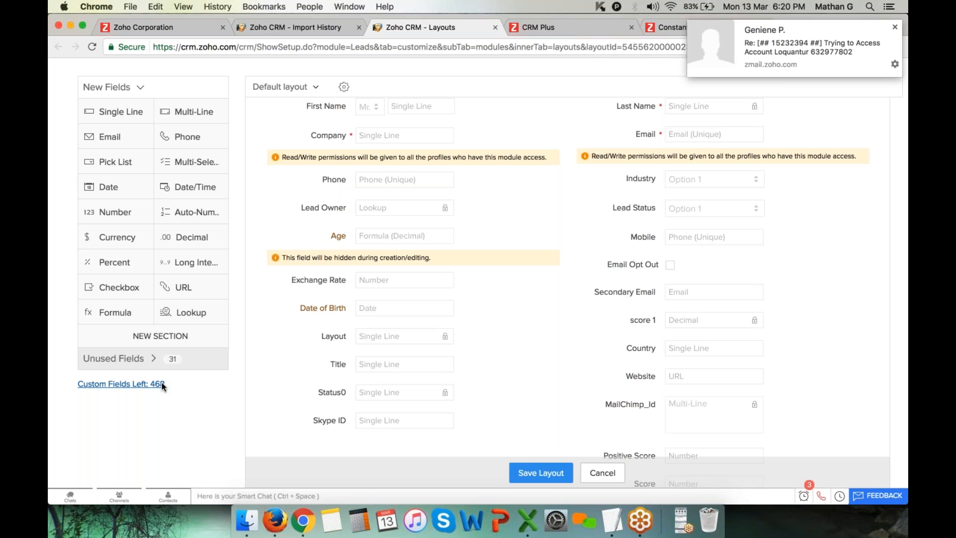
scroll(161, 381, up, 5)
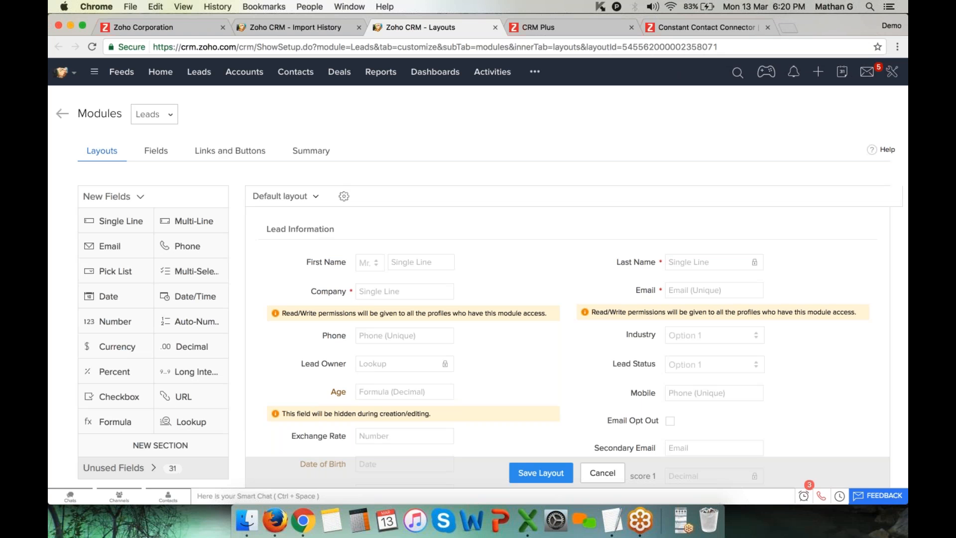
drag(98, 272, 329, 335)
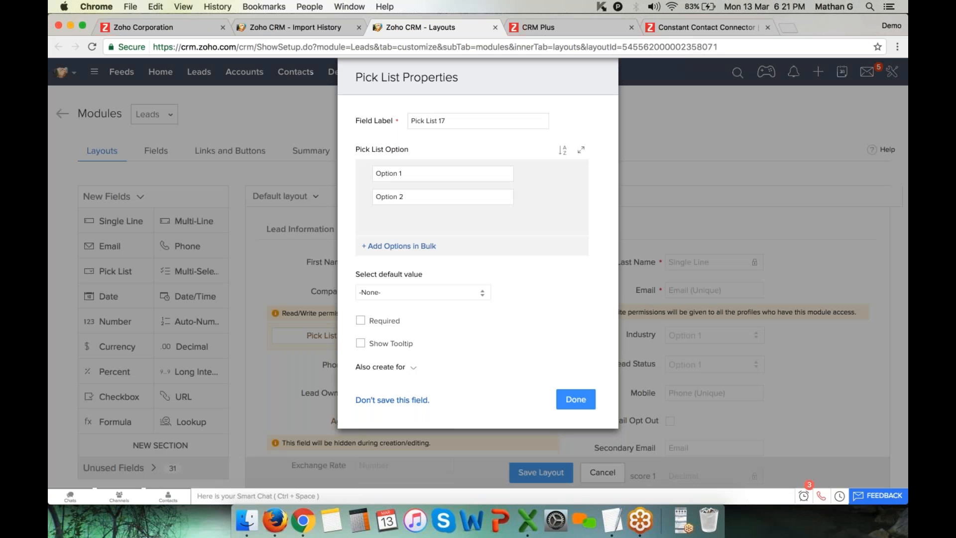
Label the new pick list 'Membership Status' with options Paid, Free and testing
text(Membership Status)
key(Tab)
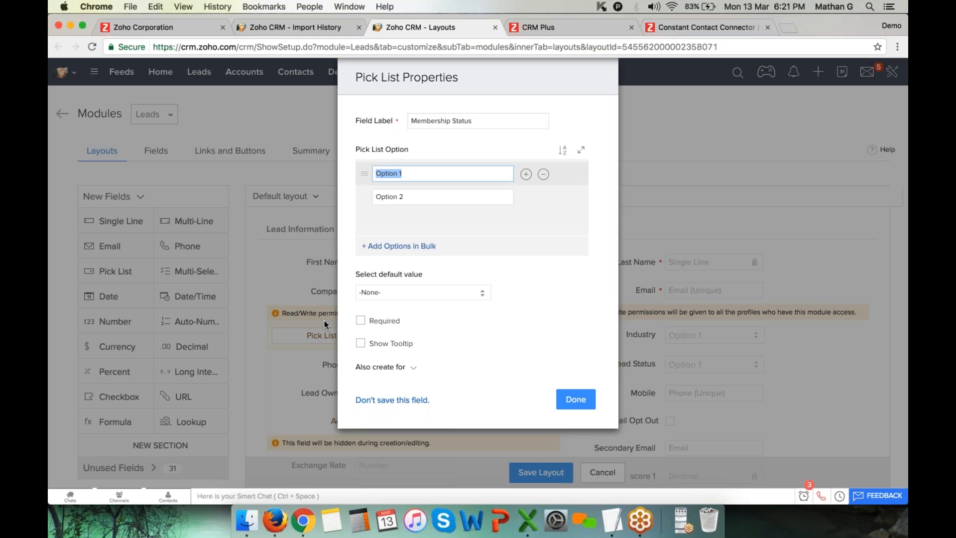
text(Paid)
key(Tab)
text(Free)
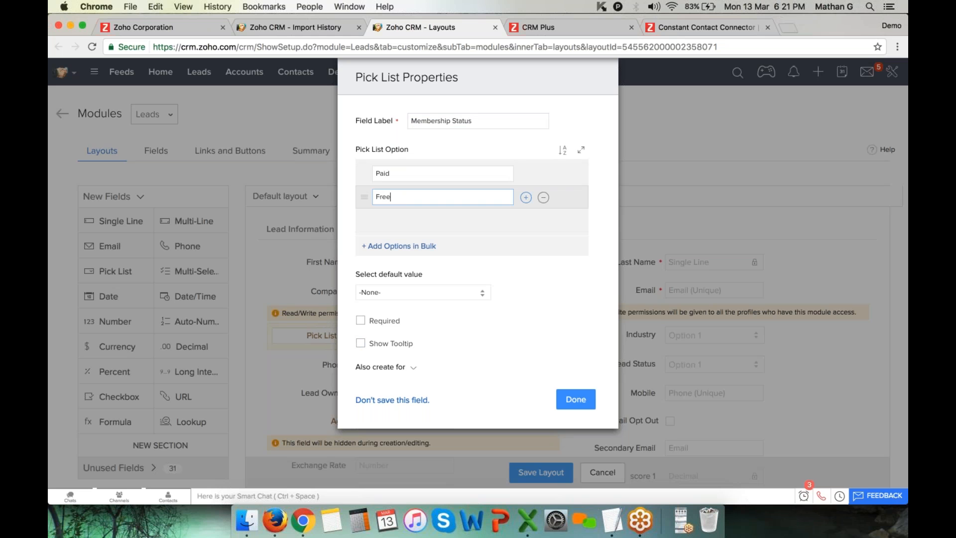
key(Return)
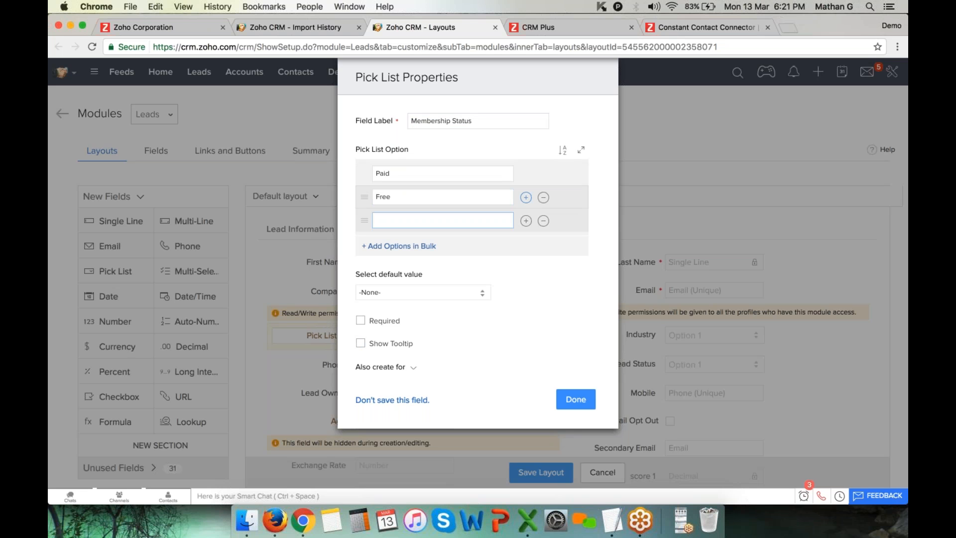
text(testinfg)
key(cmd+a)
Confirm the Membership Status pick list and save the Lead layout
click(399, 367)
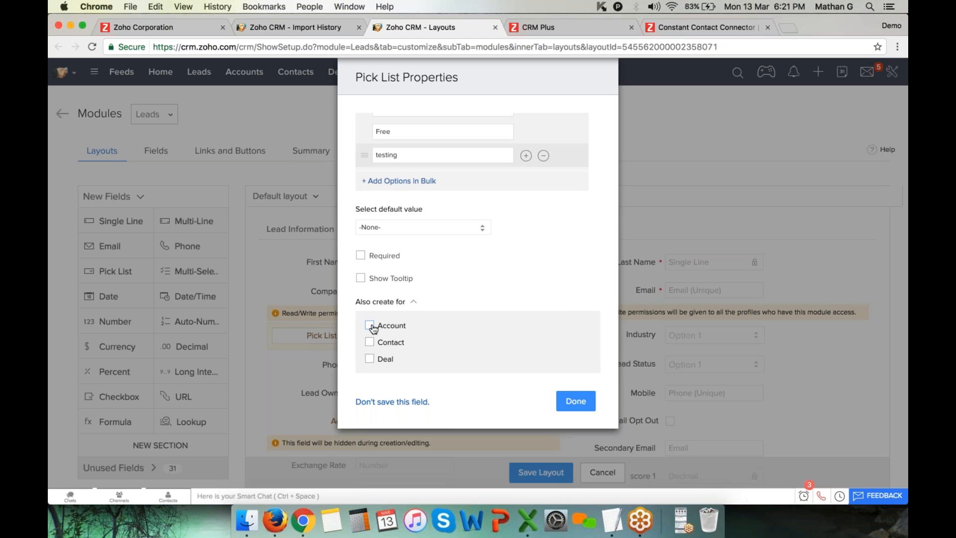
click(580, 406)
click(541, 472)
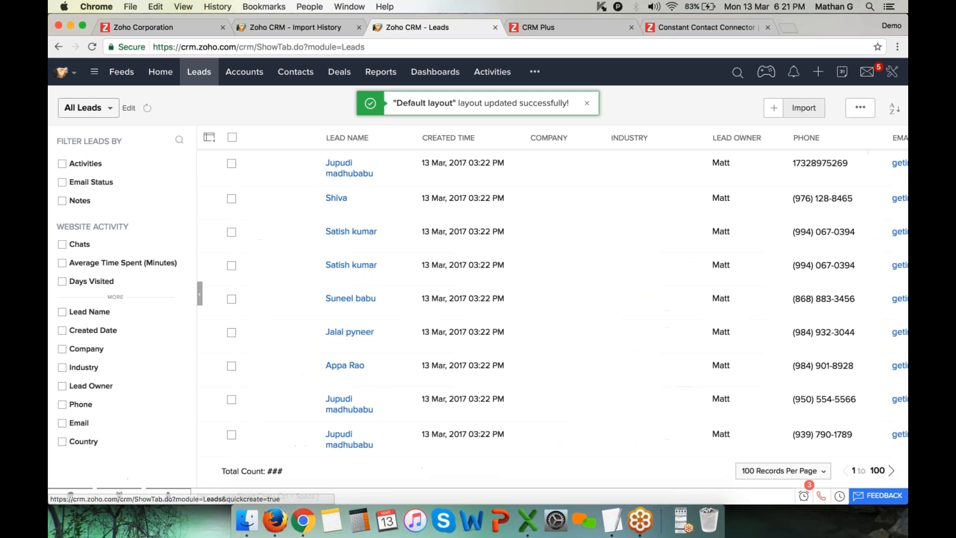
Verify Membership Status offers Paid, Free and testing on a new lead, then reopen the layout editor
click(781, 109)
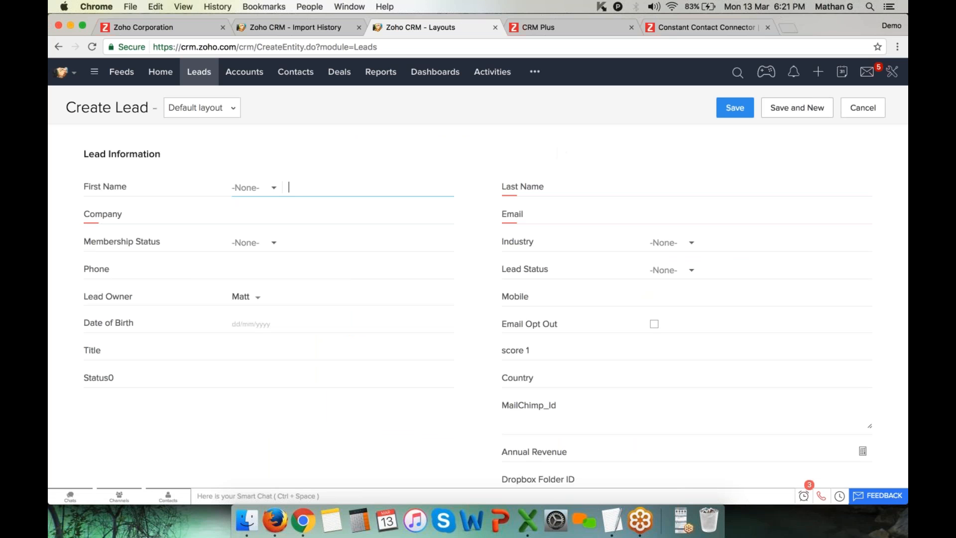
drag(85, 241, 145, 239)
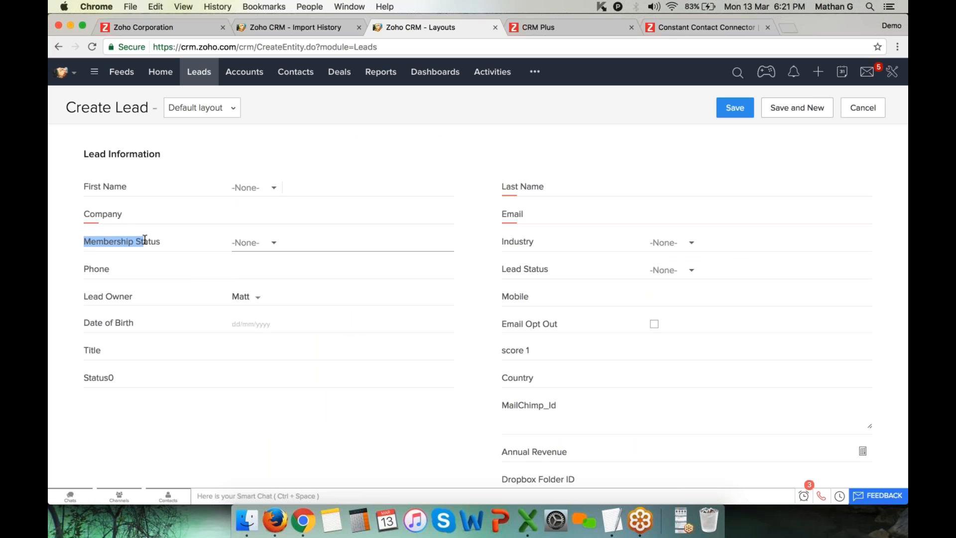
click(254, 243)
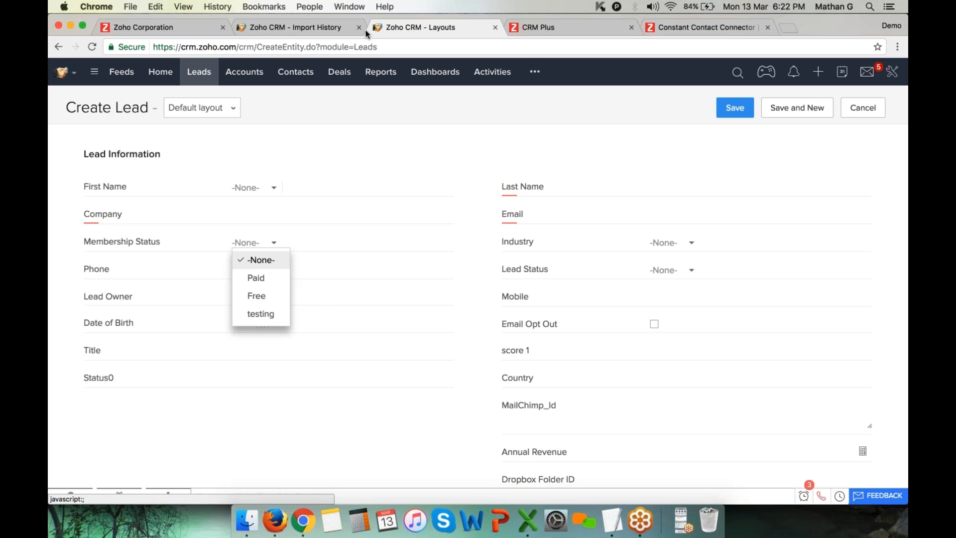
click(325, 33)
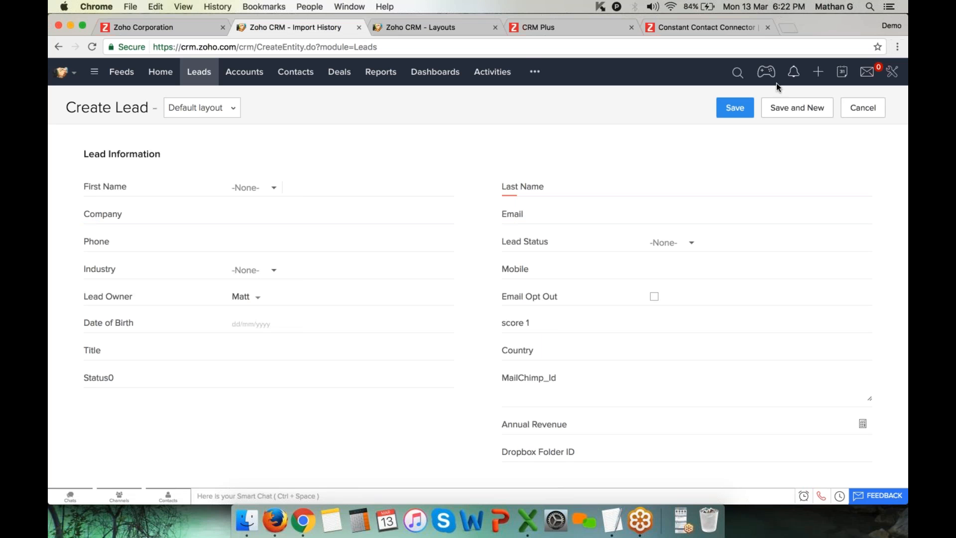
click(285, 109)
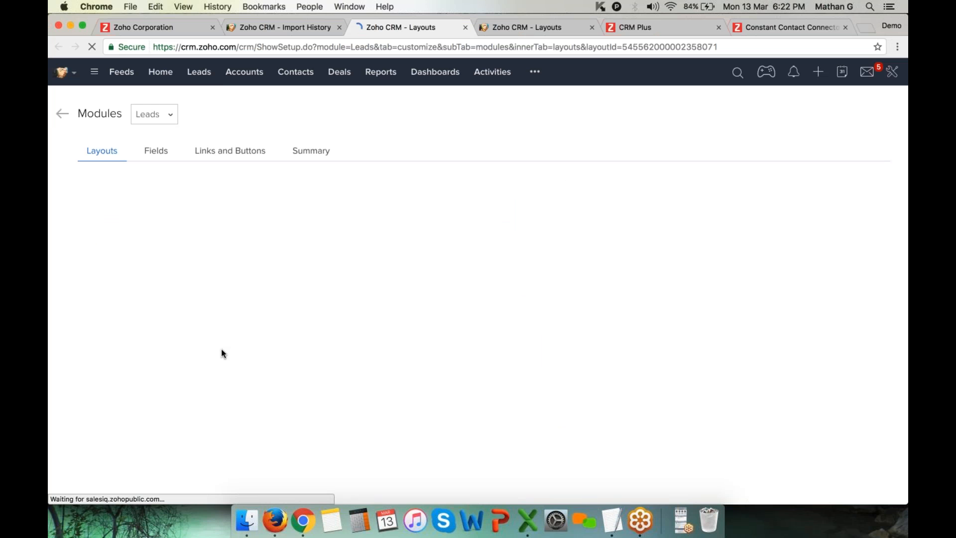
Drag a new formula field into the layout and browse its function categories
drag(111, 422, 296, 317)
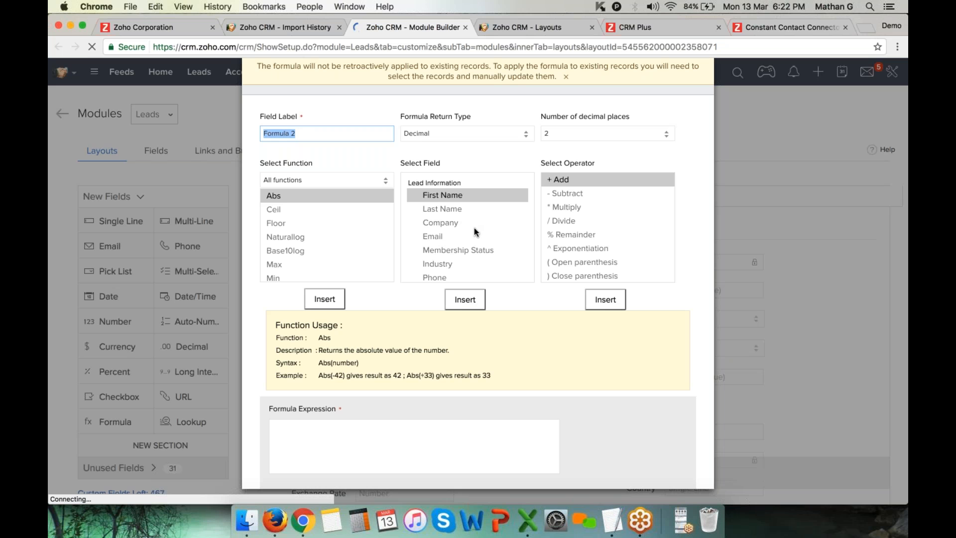
click(328, 433)
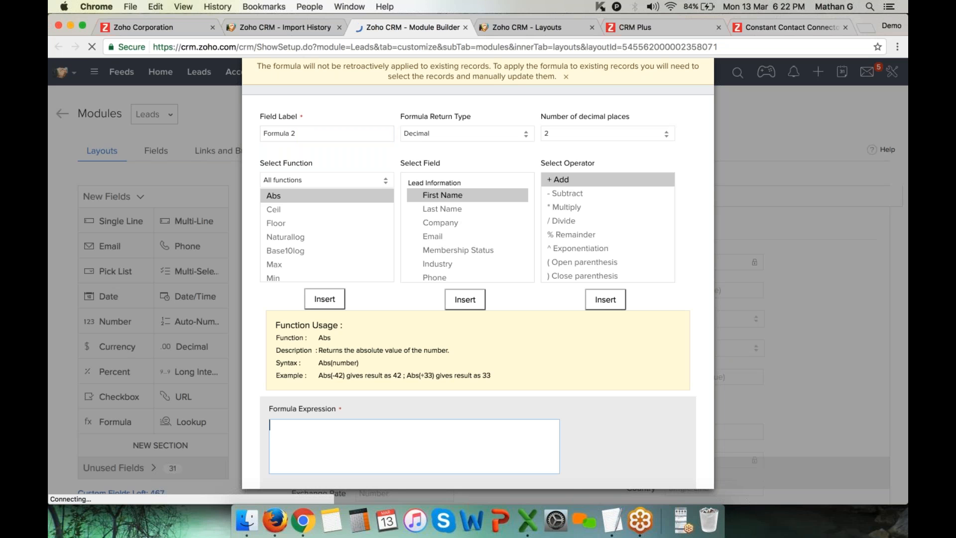
click(381, 180)
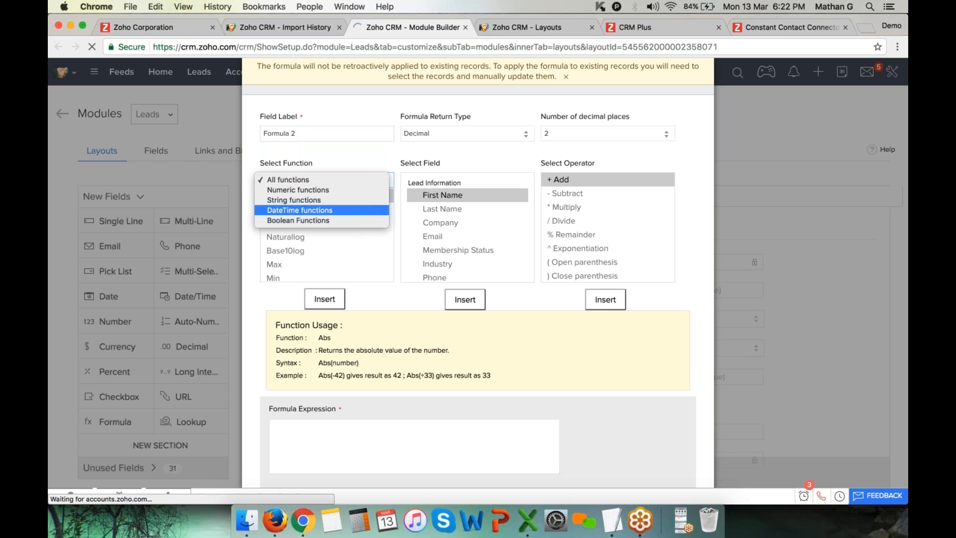
click(478, 160)
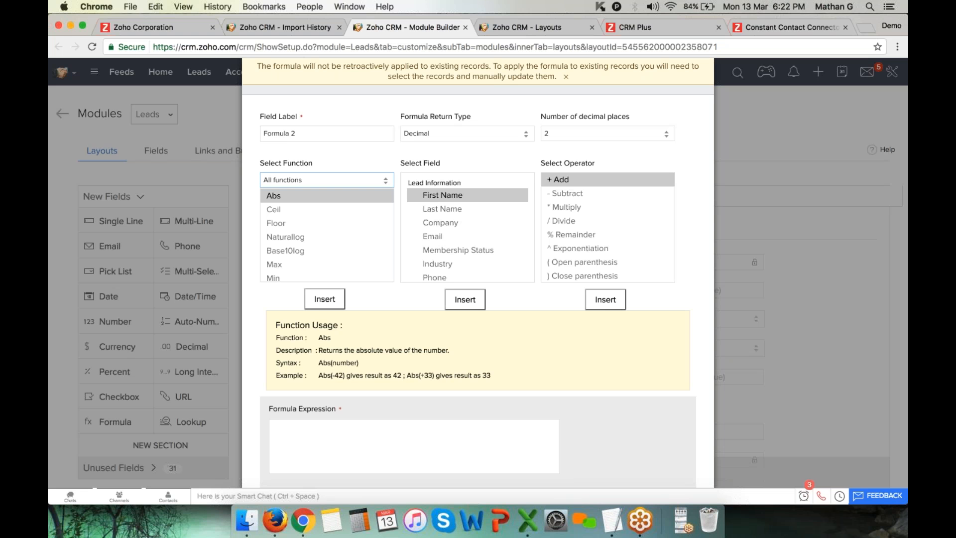
scroll(490, 193, down, 10)
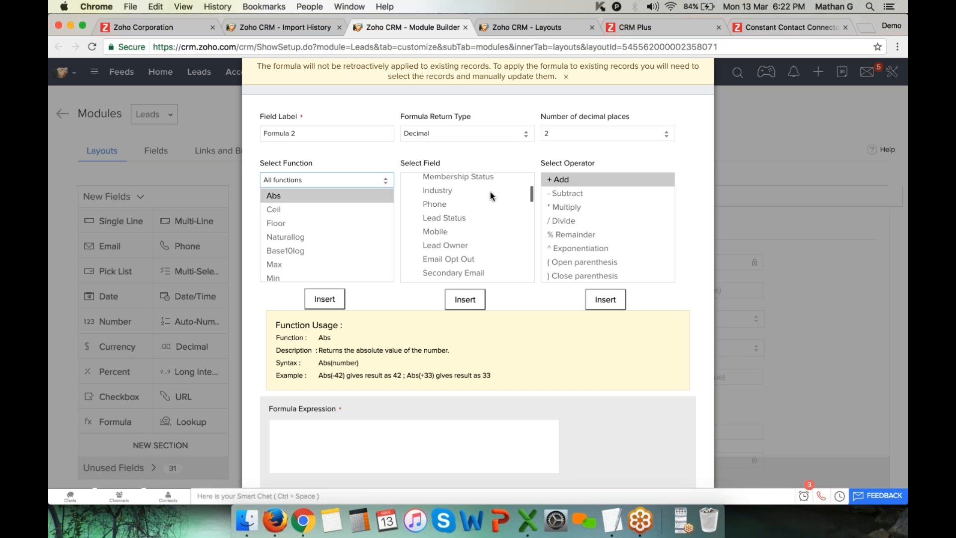
scroll(559, 211, down, 5)
scroll(558, 211, up, 5)
Scroll through the function and field lists, then close the formula setup without adding a formula
scroll(468, 238, down, 5)
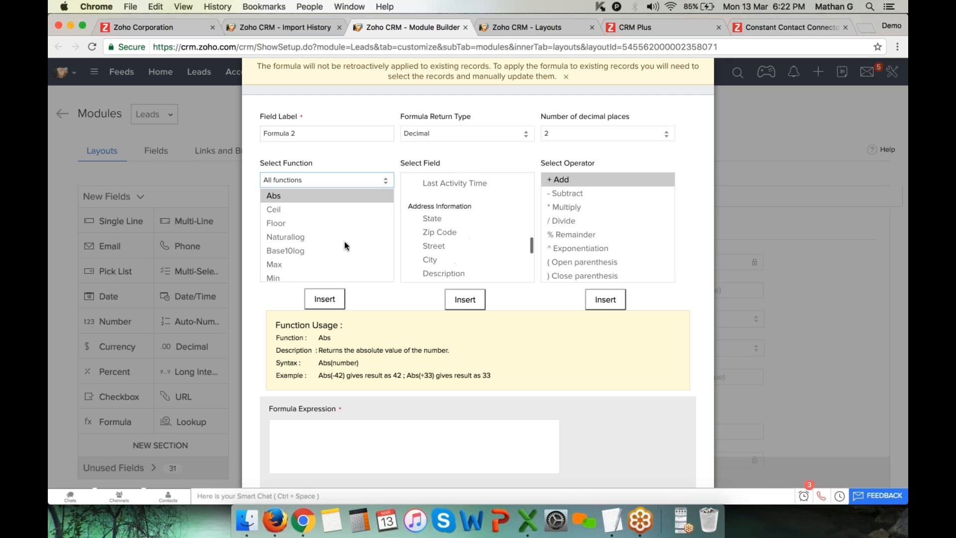
scroll(318, 255, down, 10)
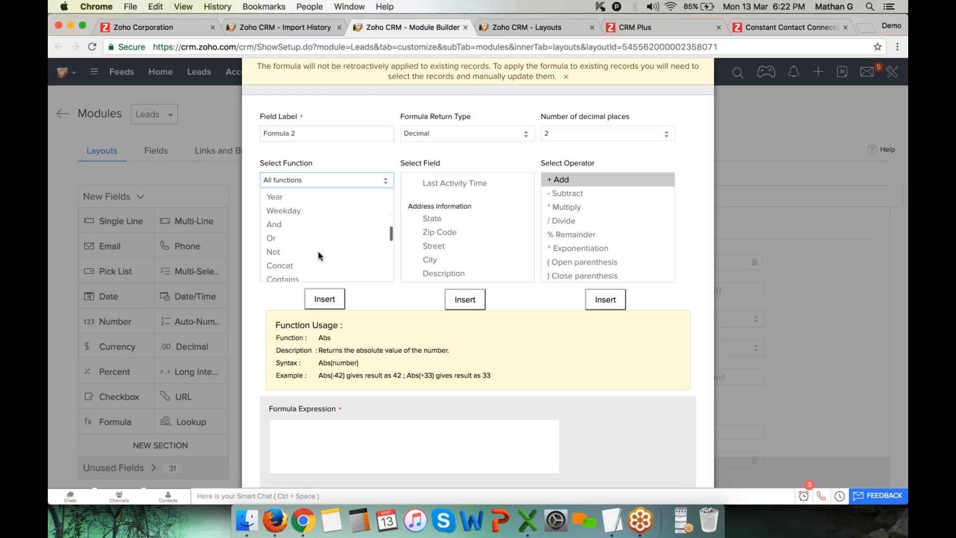
scroll(318, 252, down, 3)
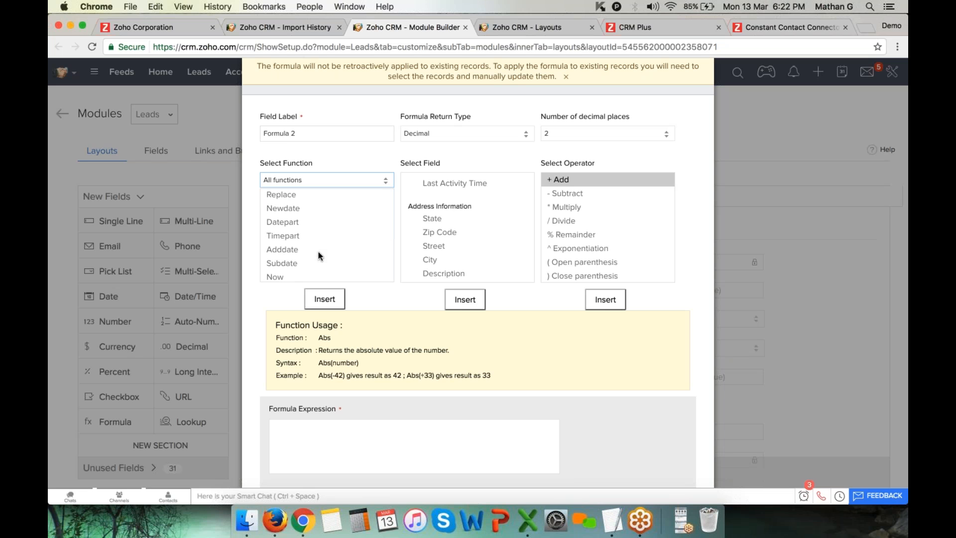
scroll(490, 219, down, 3)
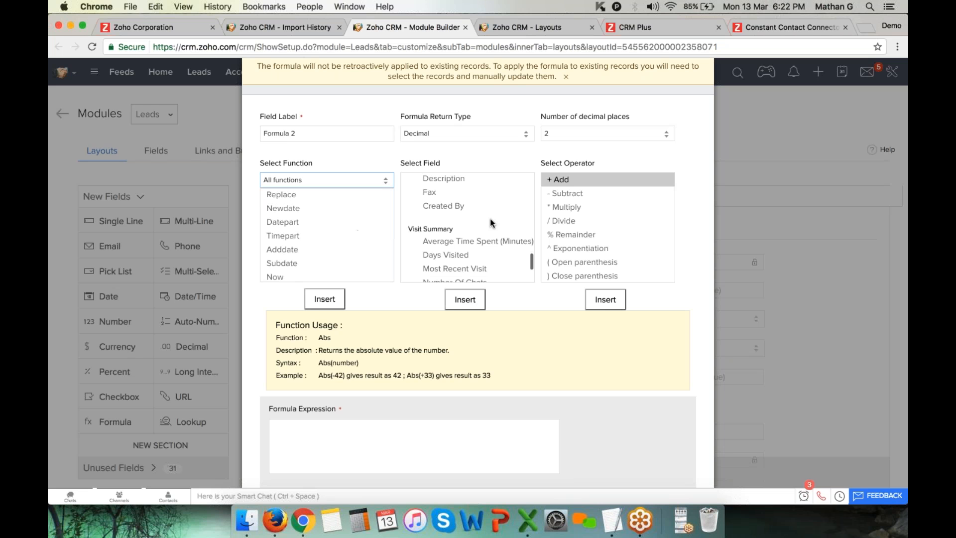
scroll(514, 328, down, 3)
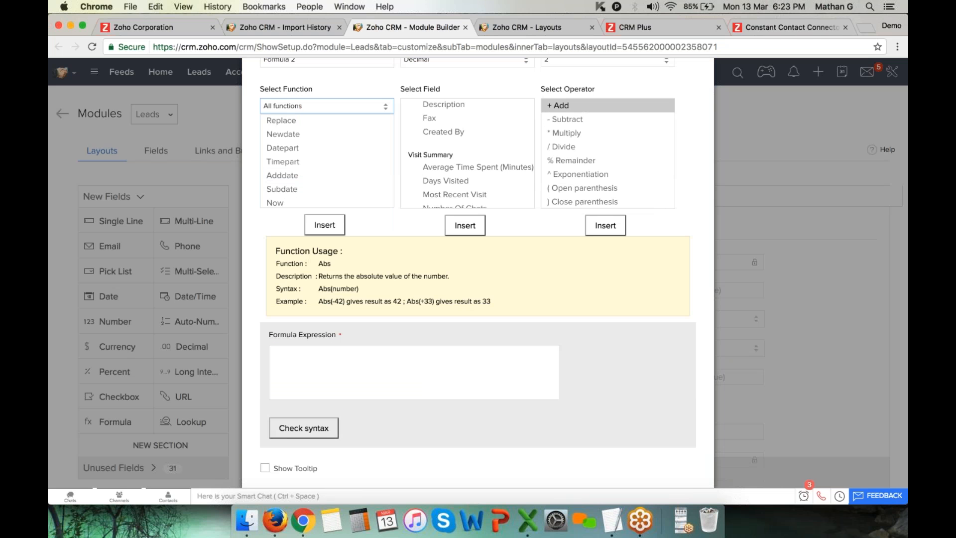
scroll(478, 273, up, 3)
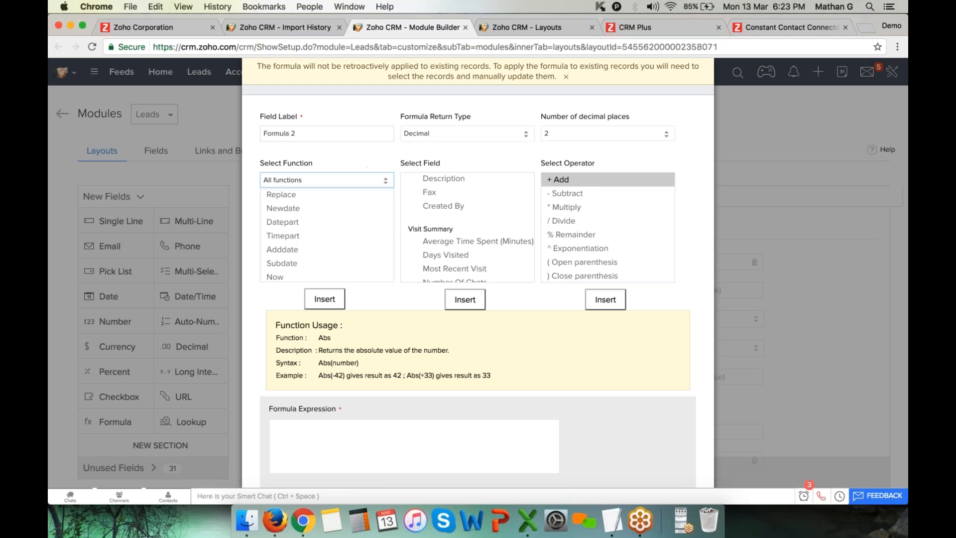
click(363, 180)
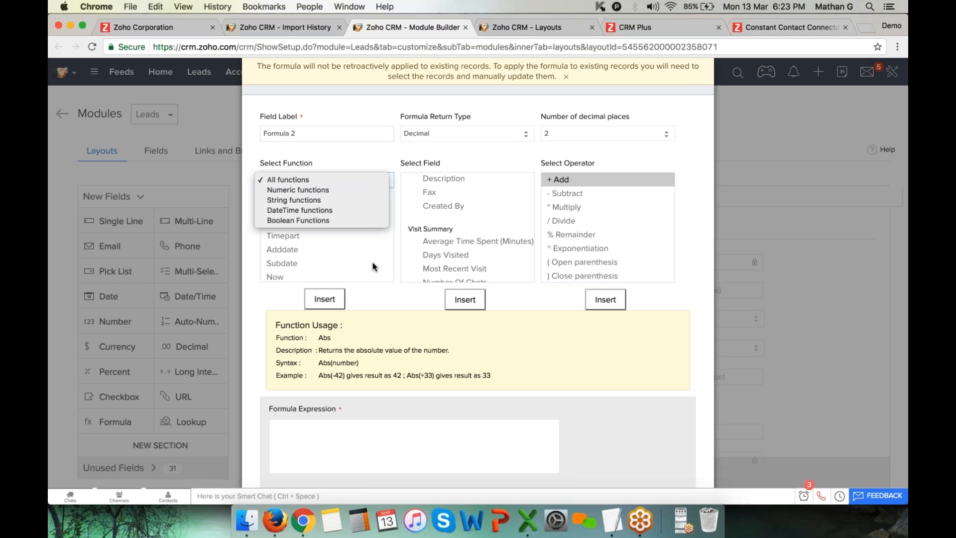
click(380, 296)
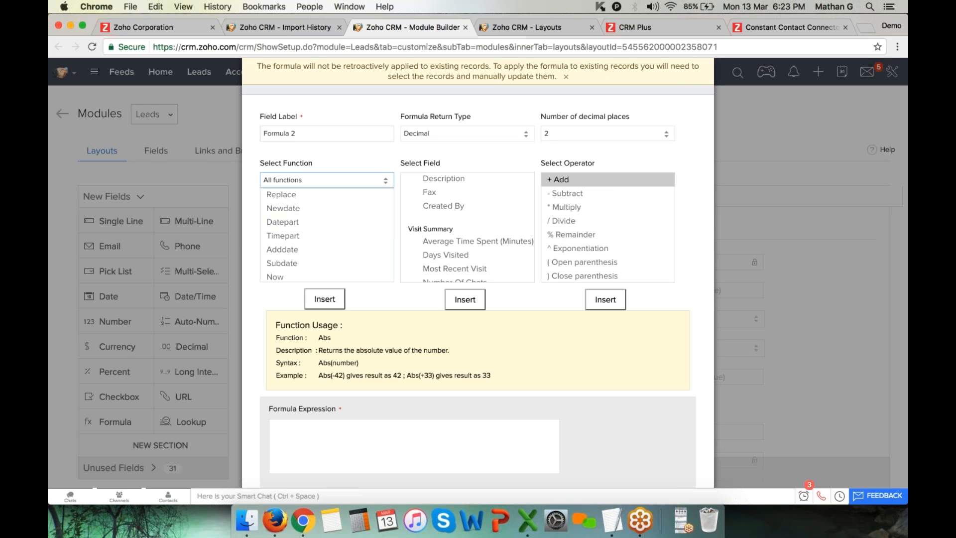
scroll(492, 241, down, 5)
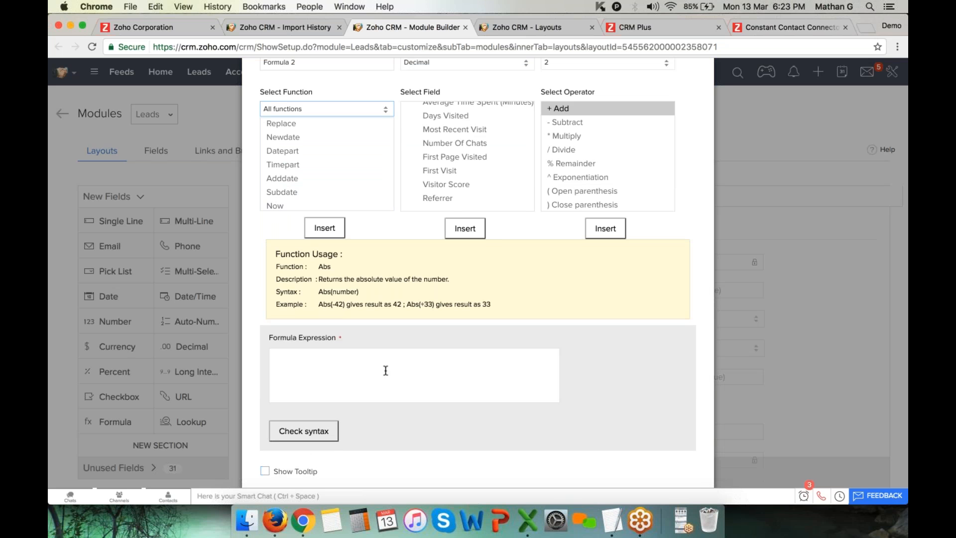
scroll(386, 371, up, 3)
key(Escape)
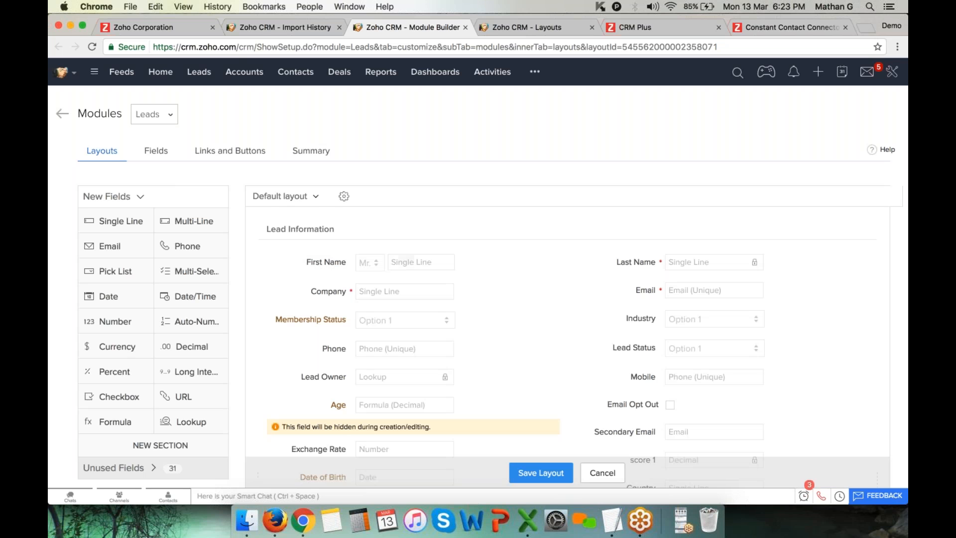
click(275, 520)
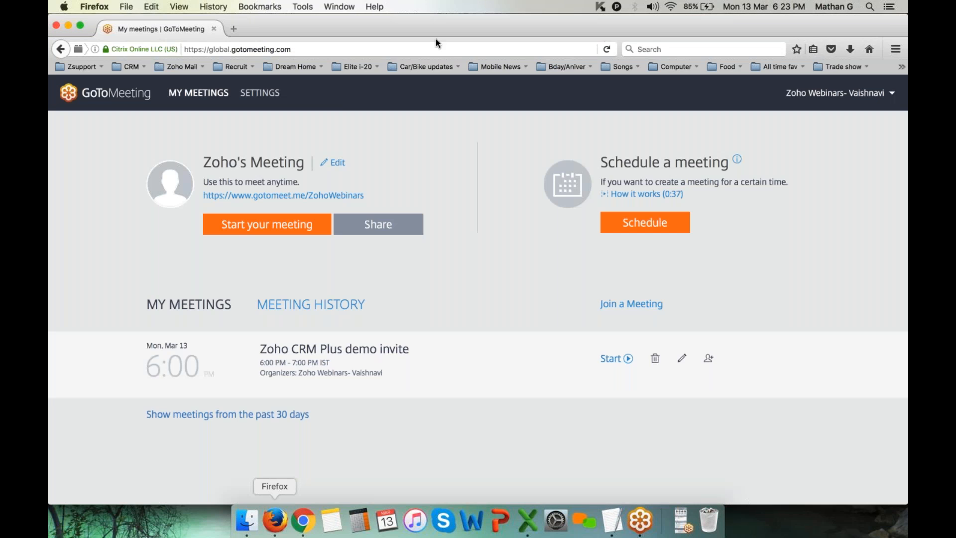
In Firefox, open the Zoho CRM bookmark in a new tab to view the editions comparison
click(233, 28)
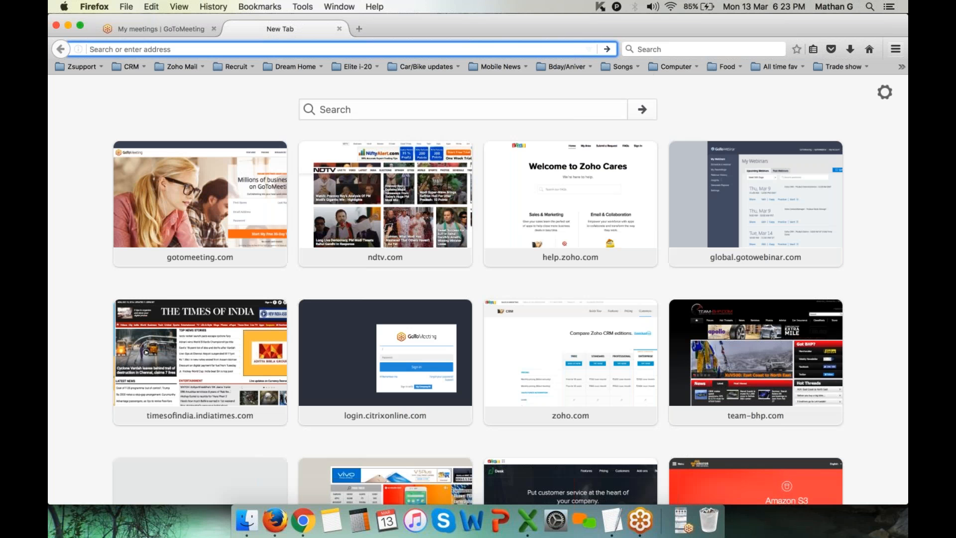
click(814, 49)
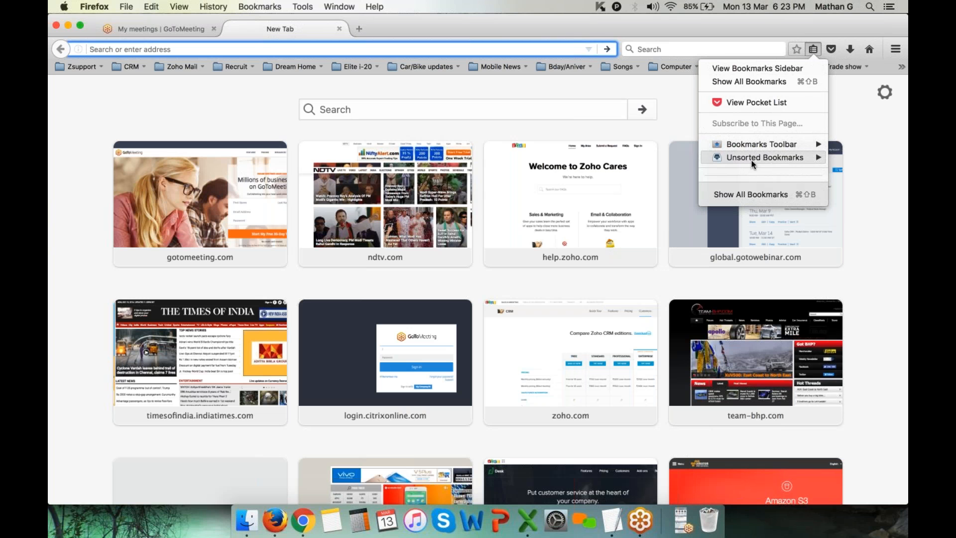
mouse_move(752, 159)
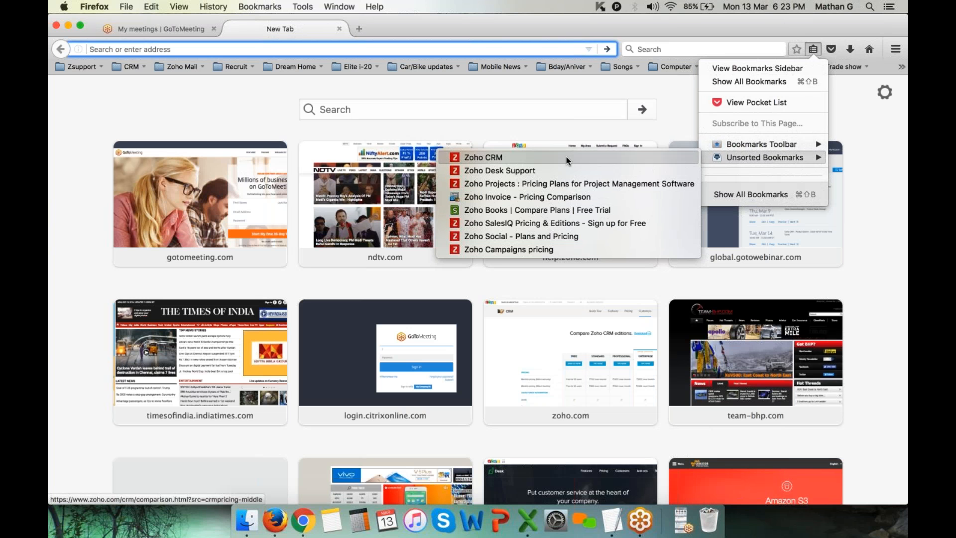
click(566, 156)
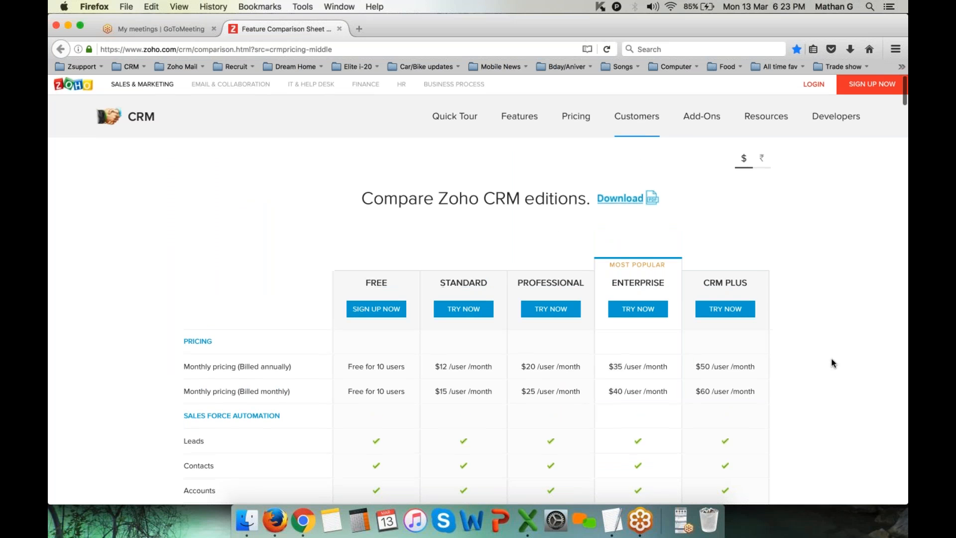
scroll(832, 362, down, 3)
scroll(832, 363, down, 1)
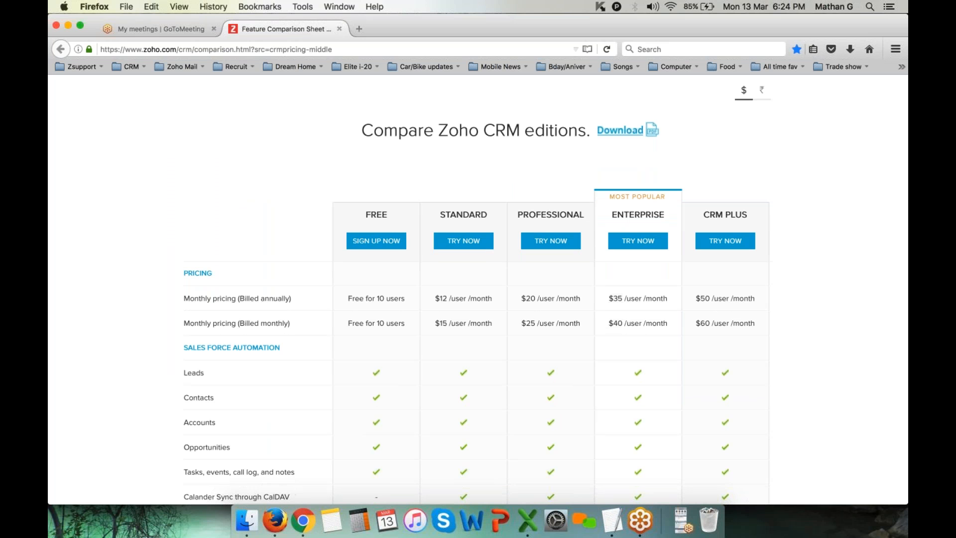
Open help.zoho.com in another tab, then return to the layout editor in Chrome
click(366, 32)
text(help.zoho.com/)
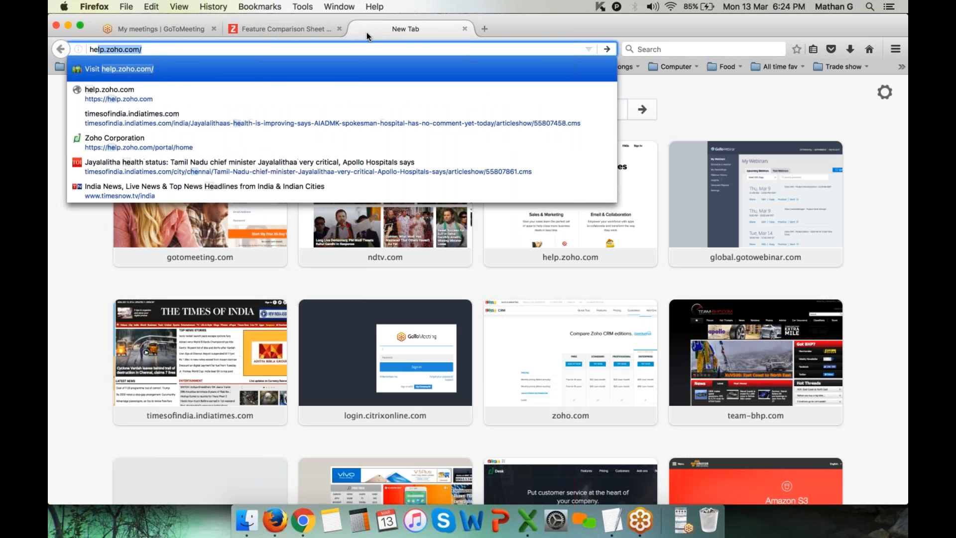
key(Return)
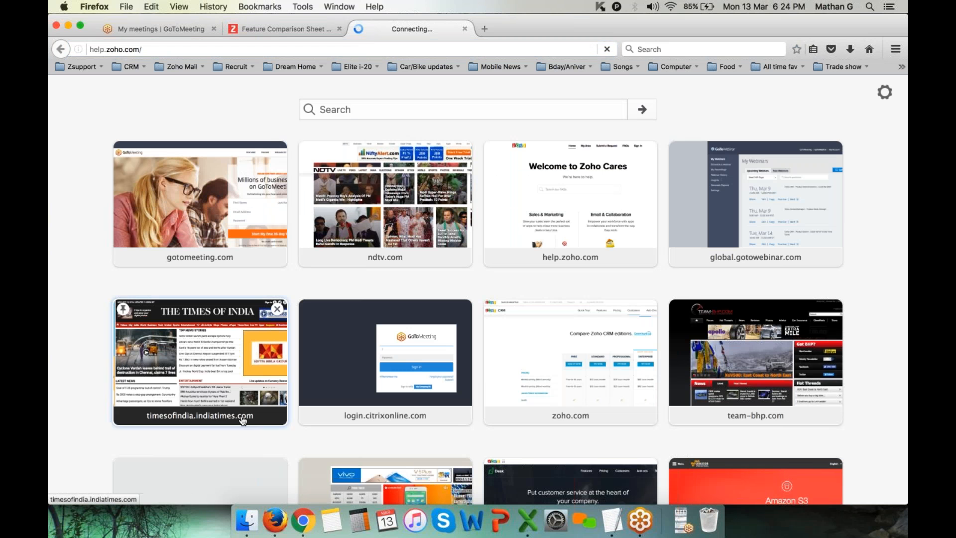
click(303, 520)
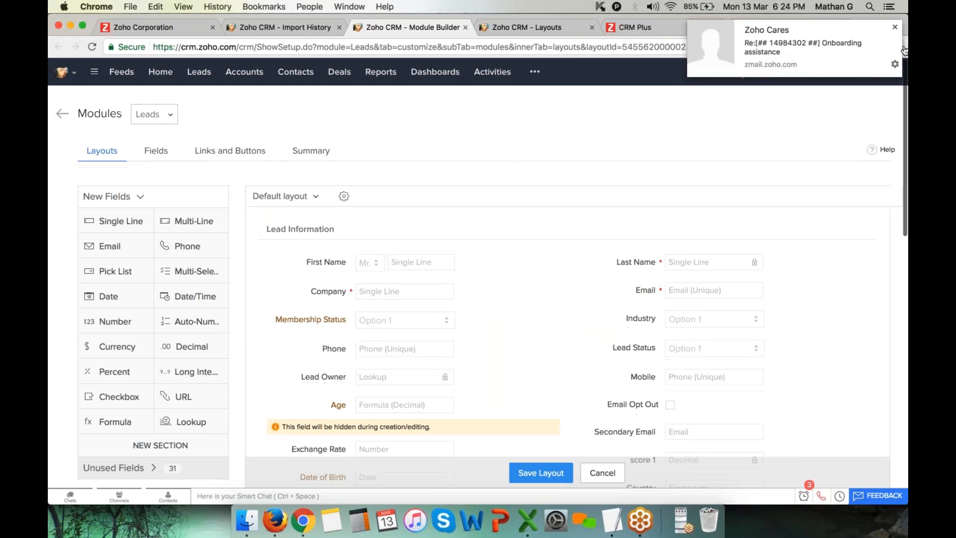
Open the onboarding assistance email, switch back to the Demo Chrome profile, and head to CRM Home
click(896, 25)
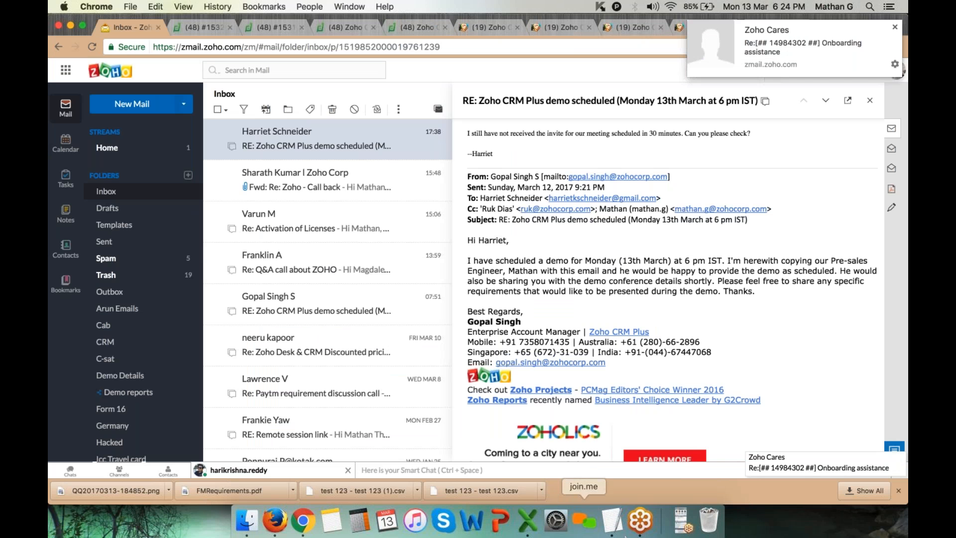
click(869, 25)
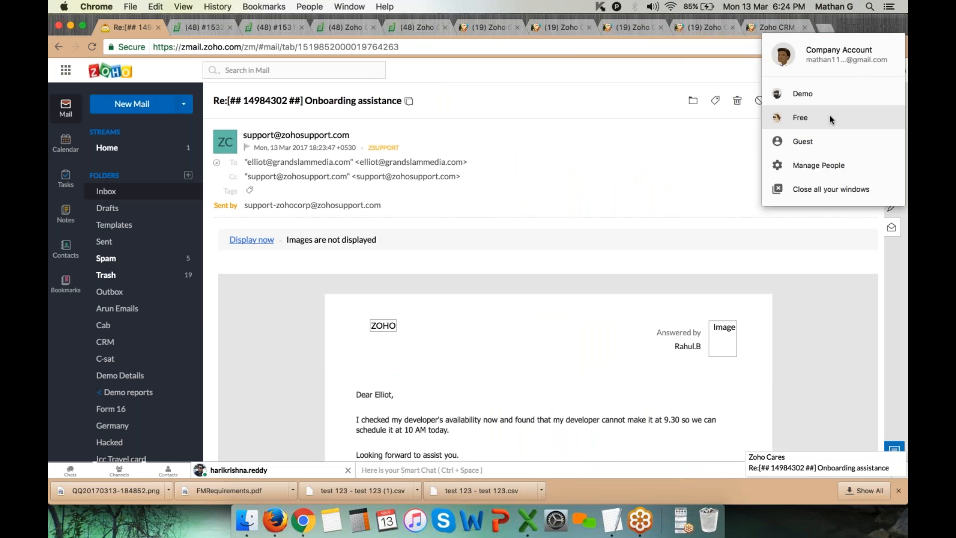
click(833, 99)
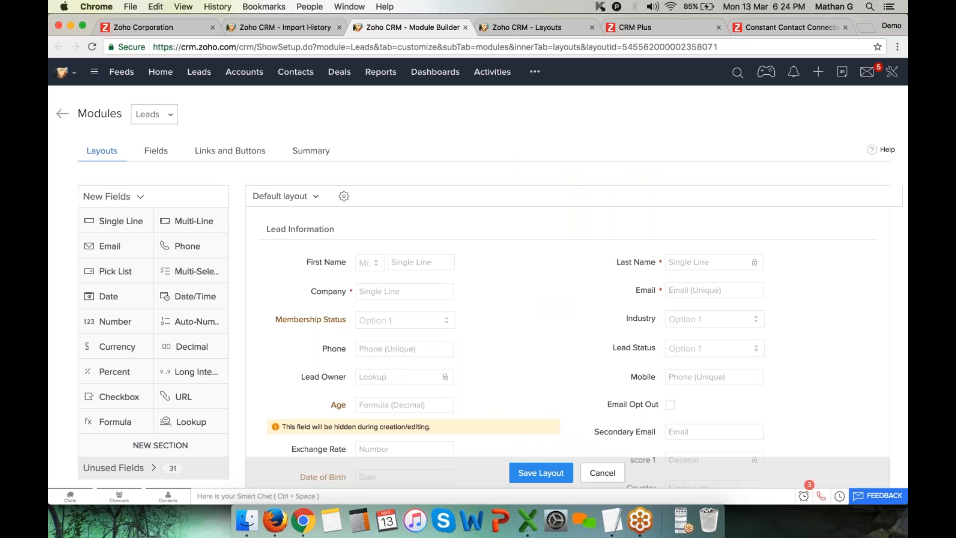
click(161, 72)
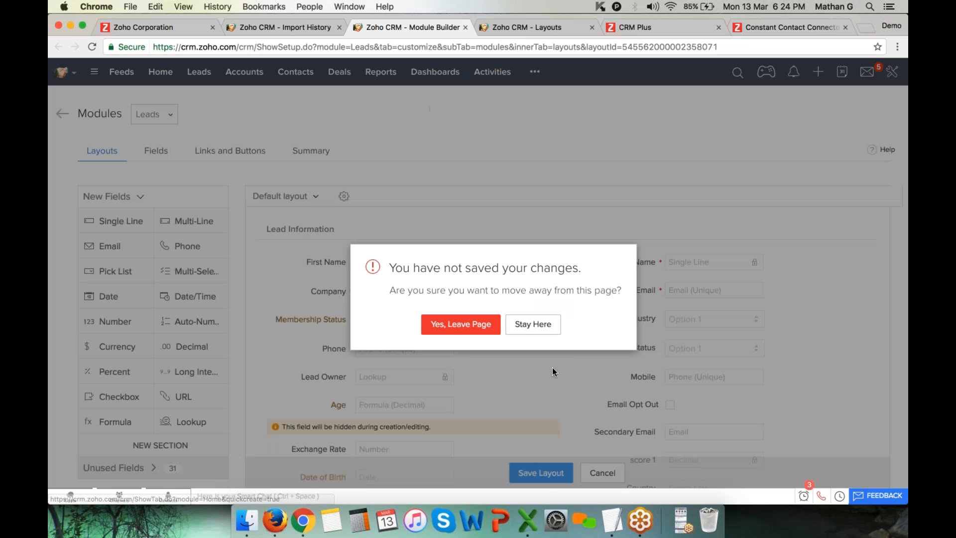
Discard the unsaved Leads layout changes and go to the CRM Setup page
click(482, 327)
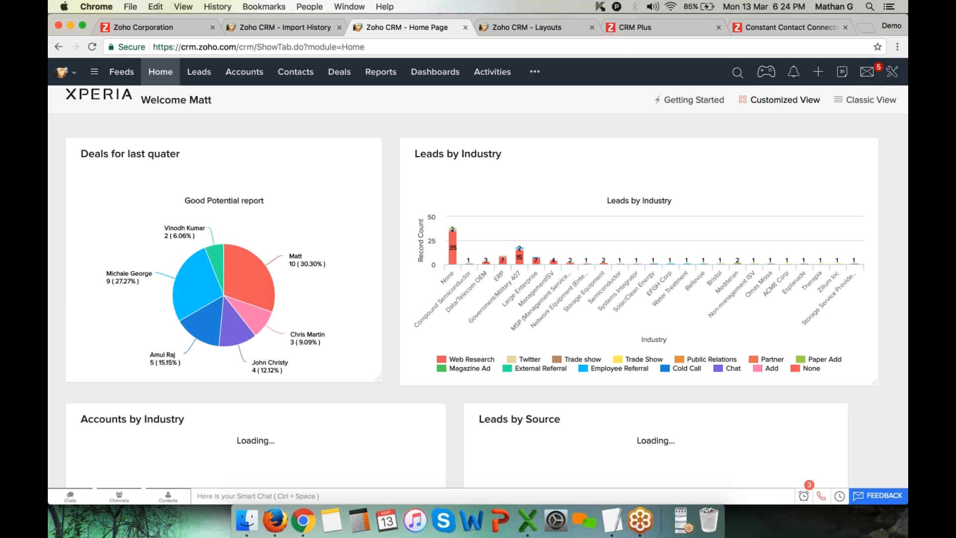
click(892, 71)
click(843, 98)
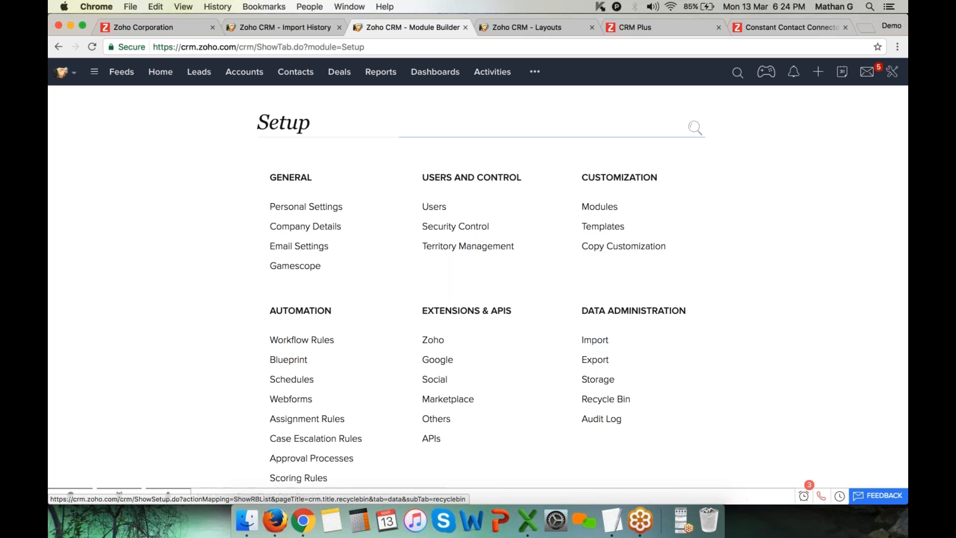
Open the Data Migration Wizard from Import under Data Administration, then return to the other CRM tab
click(600, 343)
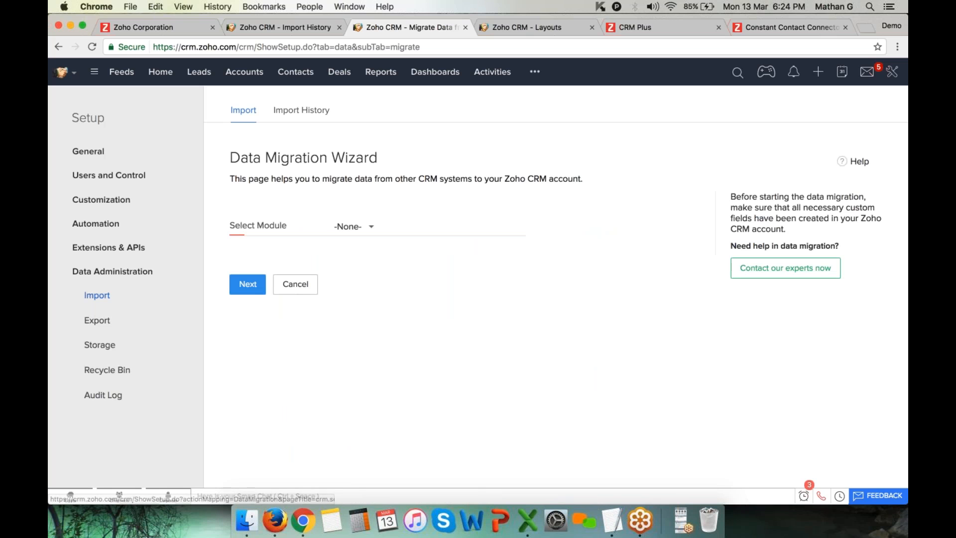
triple_click(411, 148)
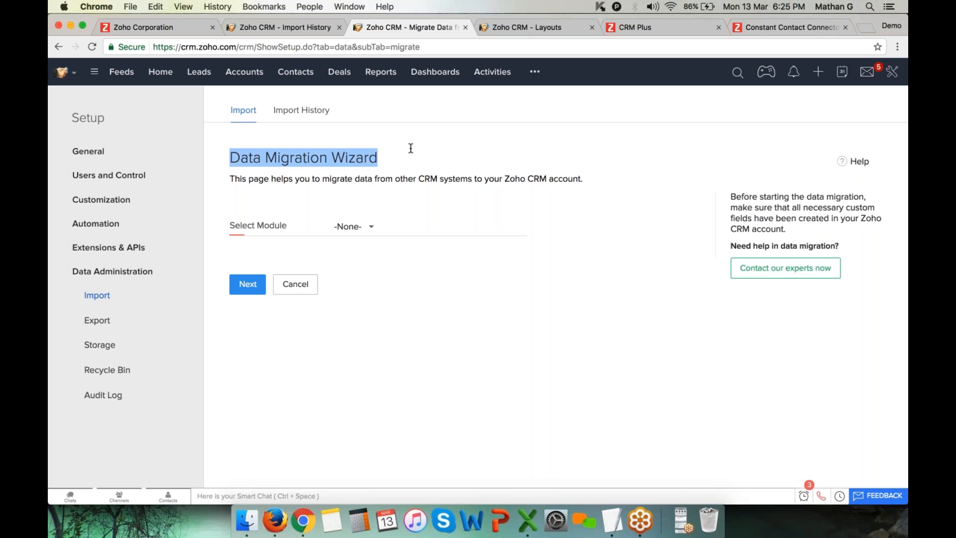
click(315, 26)
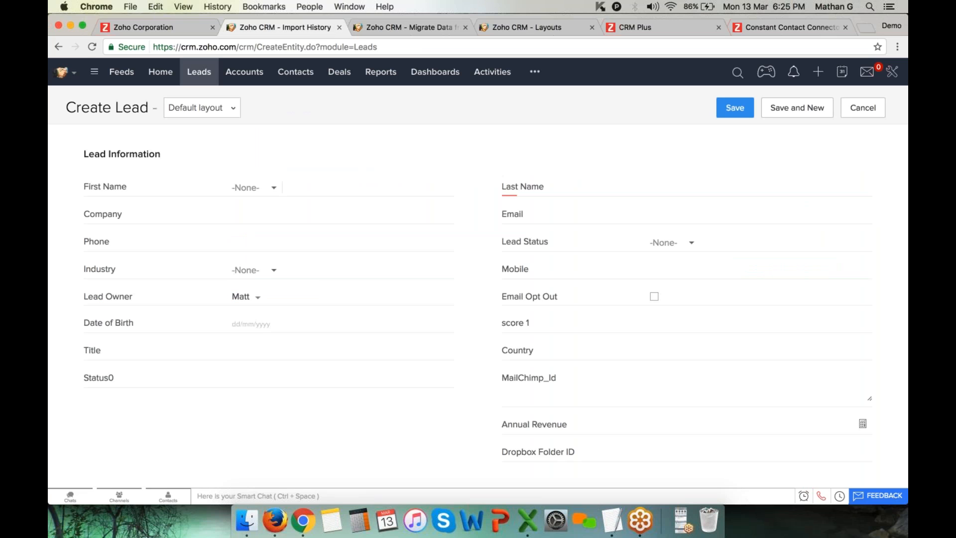
From the Leads list, choose Import > Import Leads to reach the file upload page
click(201, 72)
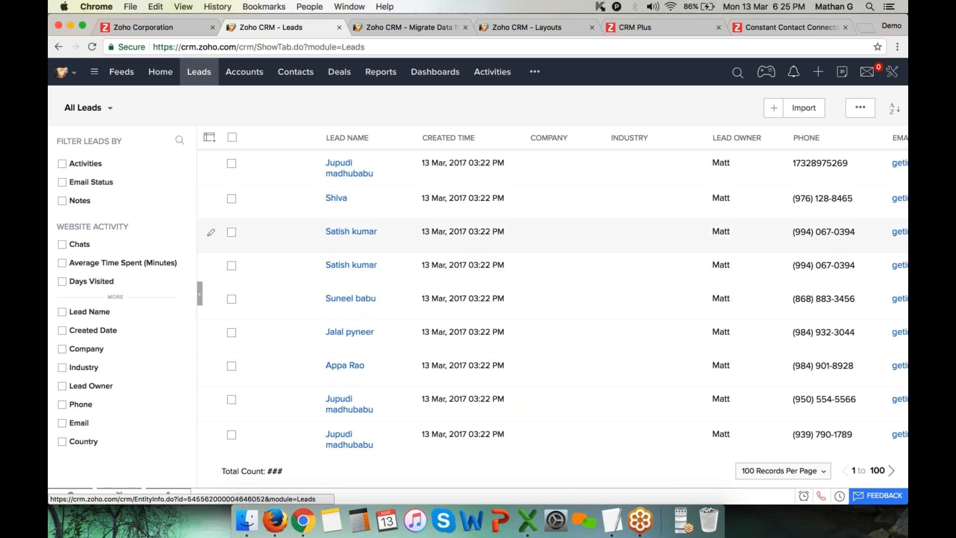
click(804, 108)
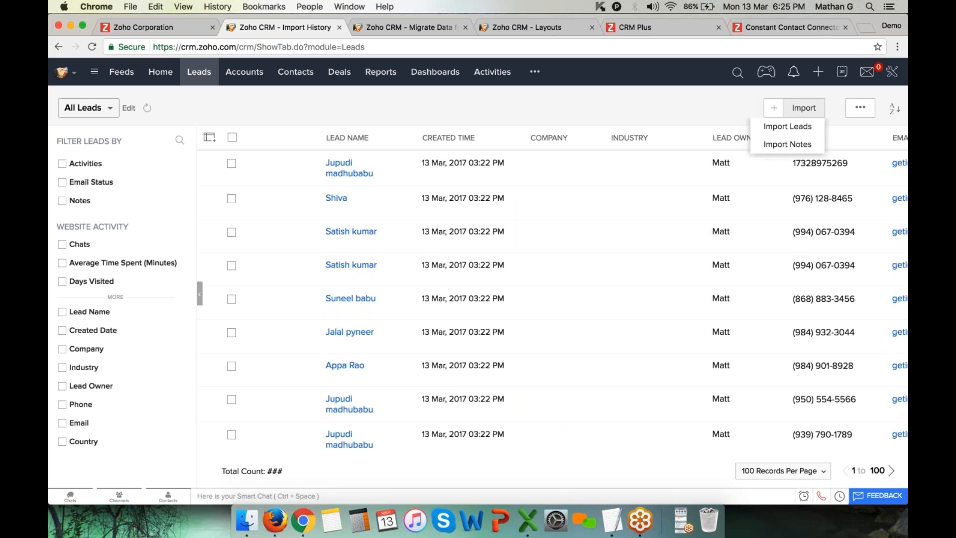
click(786, 126)
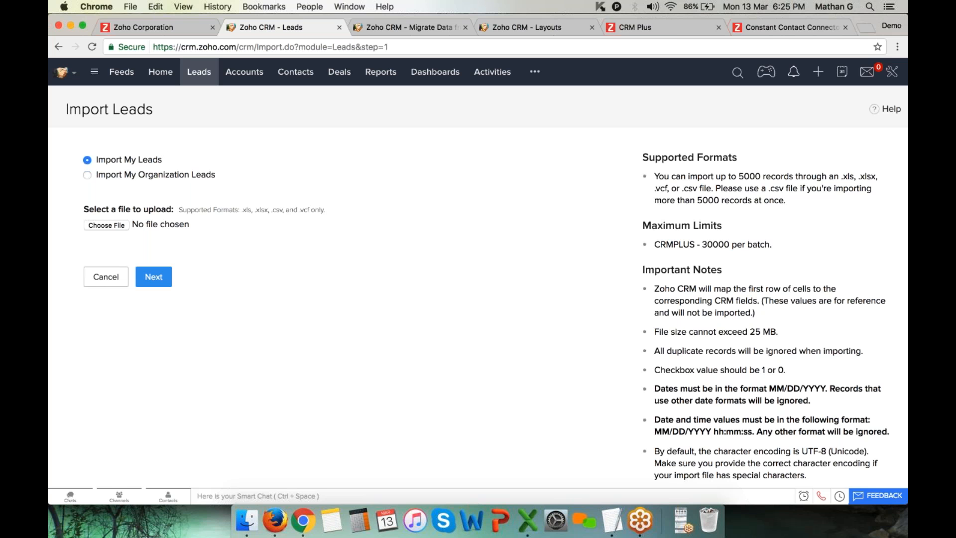
Point out the supported .xls, .xlsx, .csv and .vcf formats, then cancel the import
drag(242, 209, 342, 211)
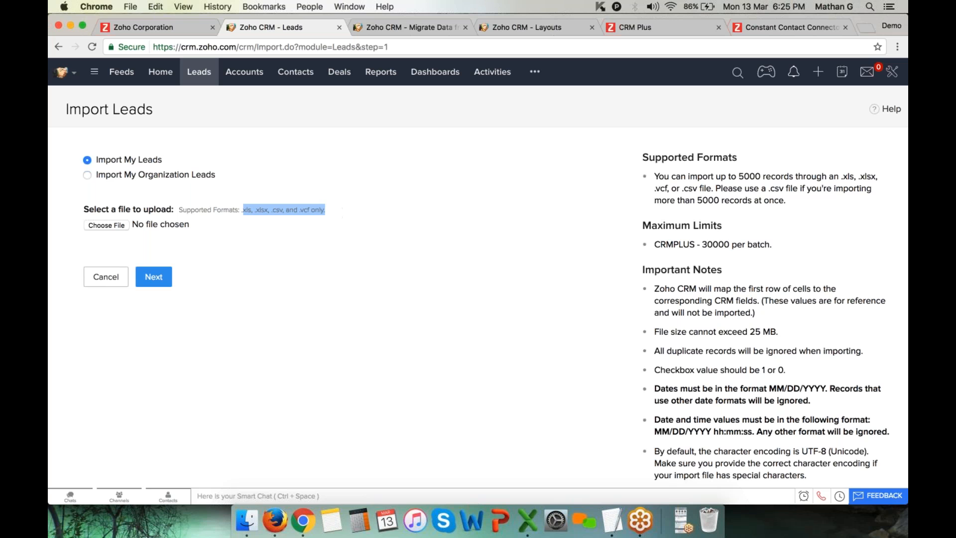
double_click(262, 209)
double_click(278, 209)
double_click(305, 209)
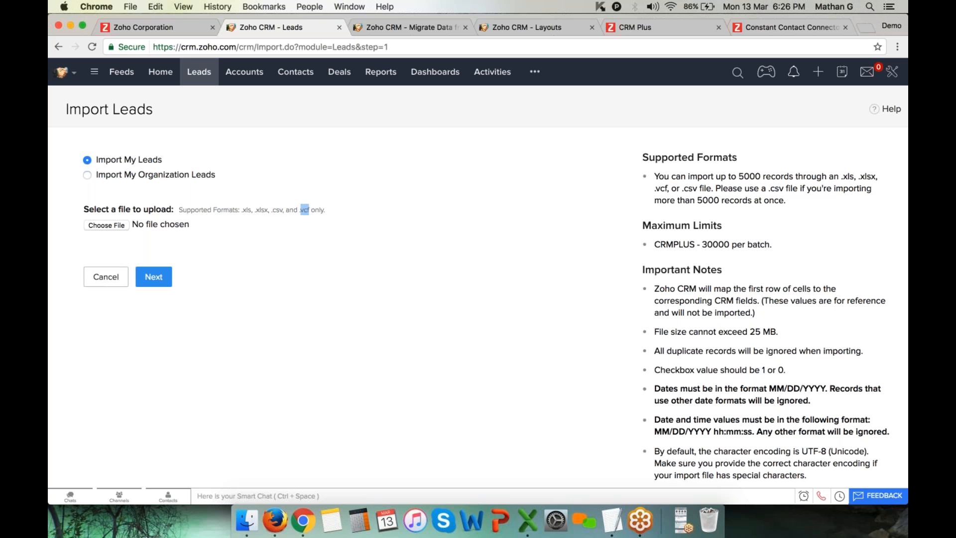
scroll(304, 210, down, 3)
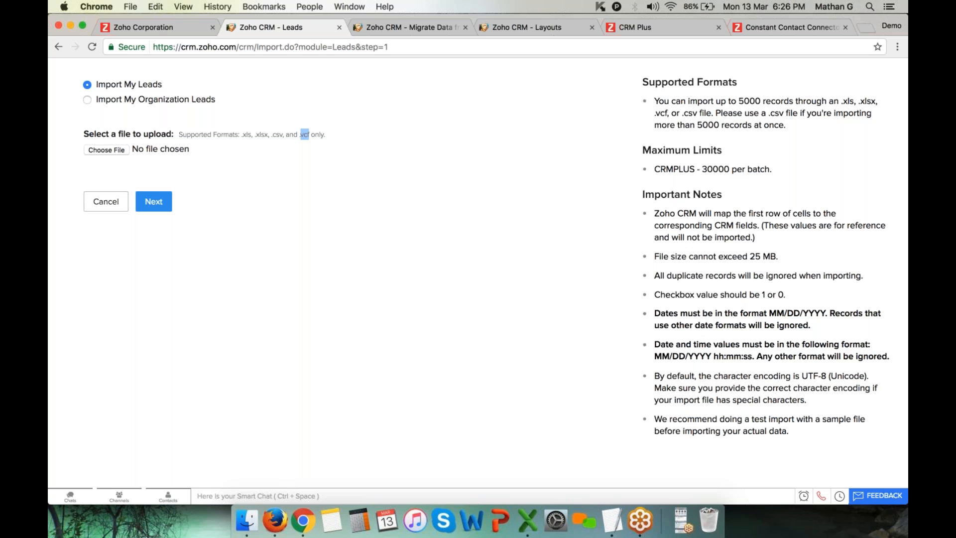
click(105, 202)
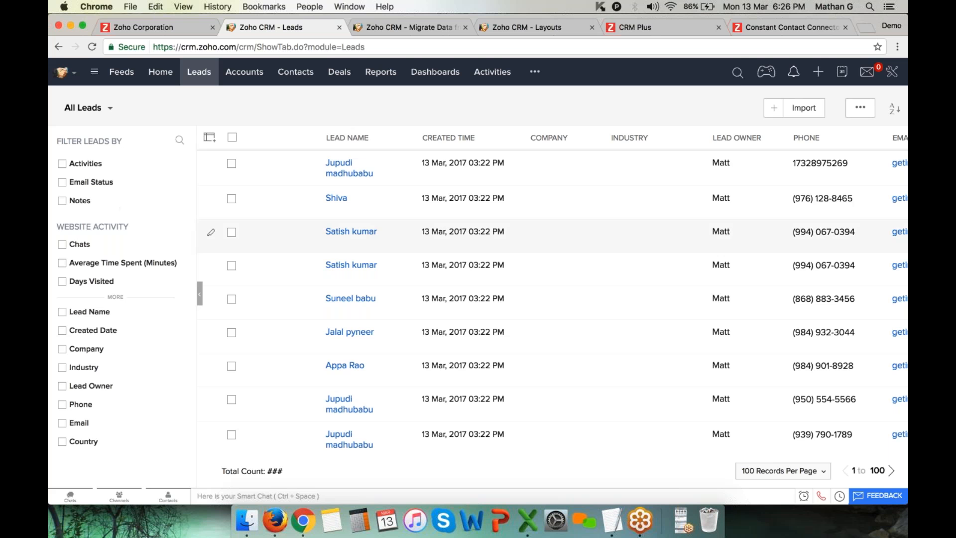
Select the checkboxes of all 18 imported leads in the list
scroll(528, 261, right, 2)
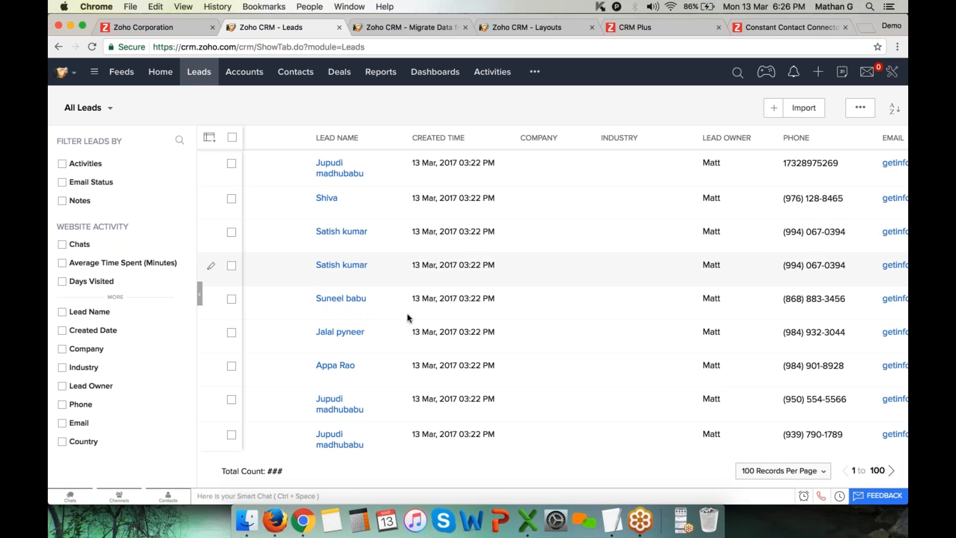
scroll(406, 319, down, 3)
scroll(407, 317, up, 3)
scroll(408, 317, down, 10)
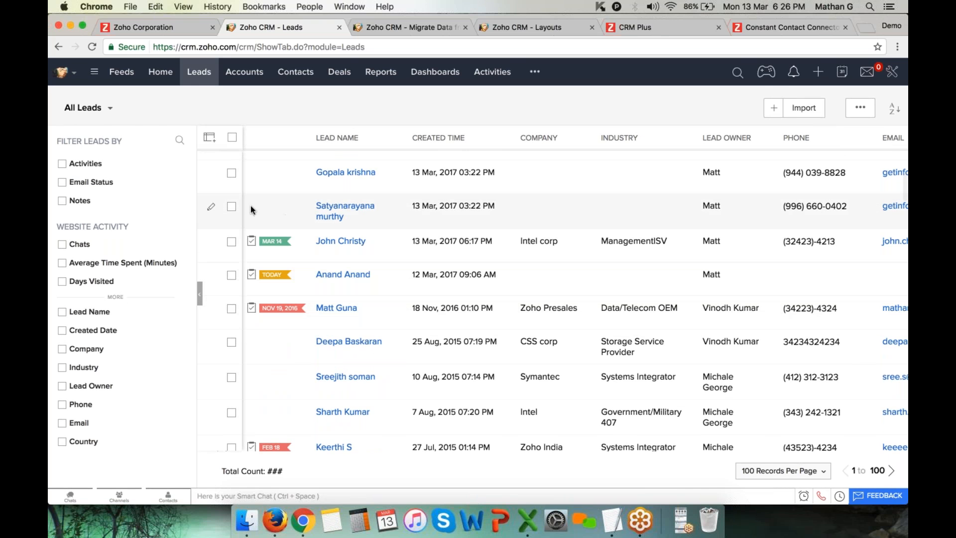
click(231, 207)
click(231, 173)
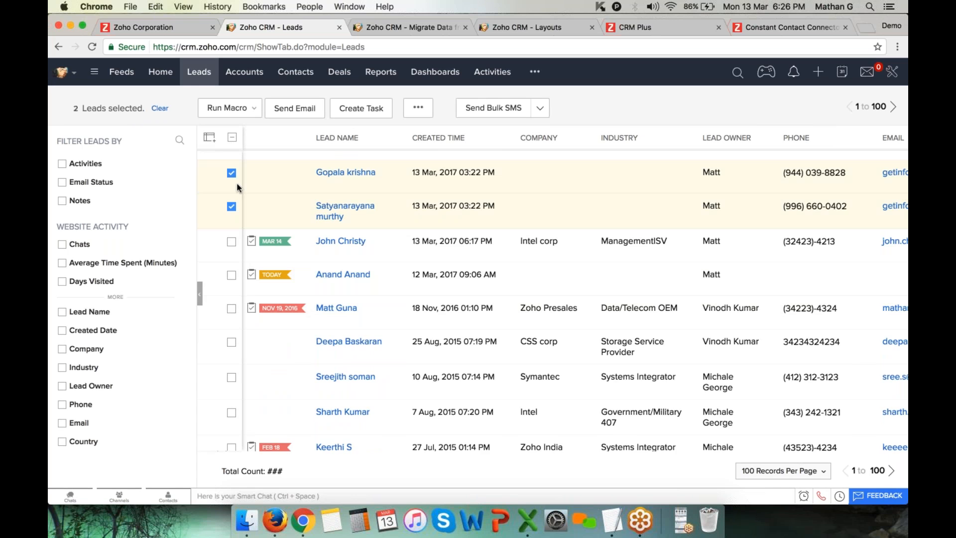
scroll(234, 179, up, 5)
click(231, 289)
click(231, 255)
click(232, 221)
click(231, 188)
scroll(239, 189, up, 8)
click(231, 160)
click(231, 194)
click(232, 227)
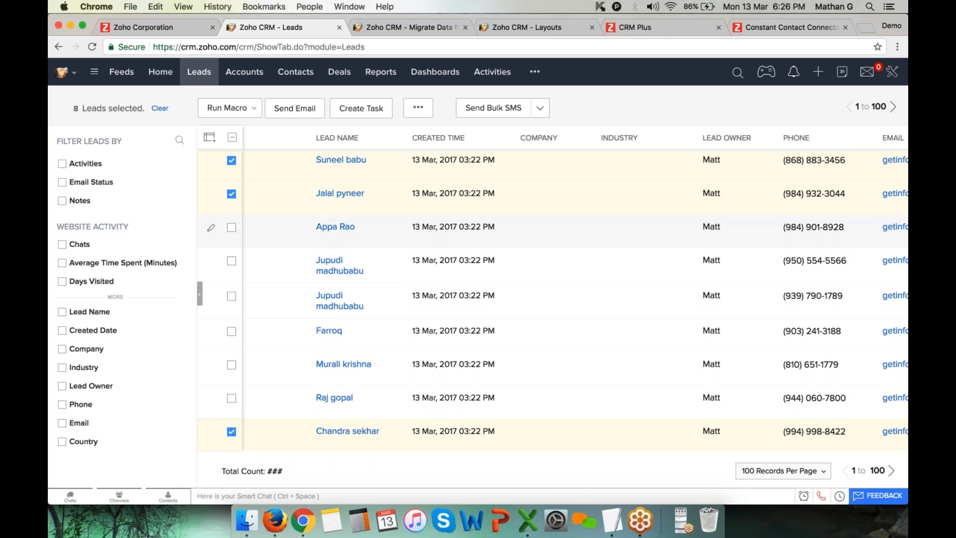
click(232, 260)
click(232, 297)
click(231, 331)
click(232, 365)
click(232, 398)
scroll(232, 303, up, 3)
click(232, 217)
click(232, 183)
scroll(234, 187, up, 2)
click(231, 199)
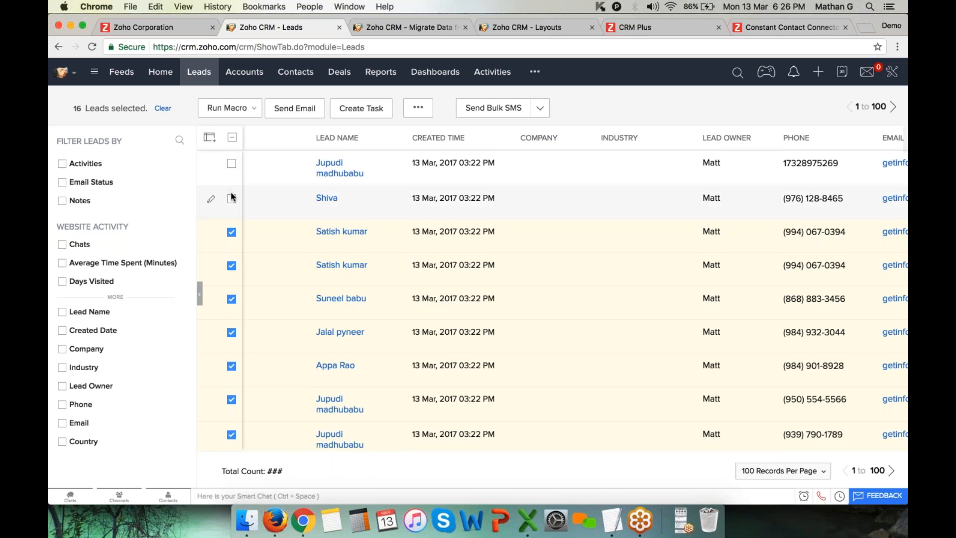
click(232, 164)
Move the selected leads to the Recycle Bin and open the Intel corp lead's details
click(418, 107)
click(425, 240)
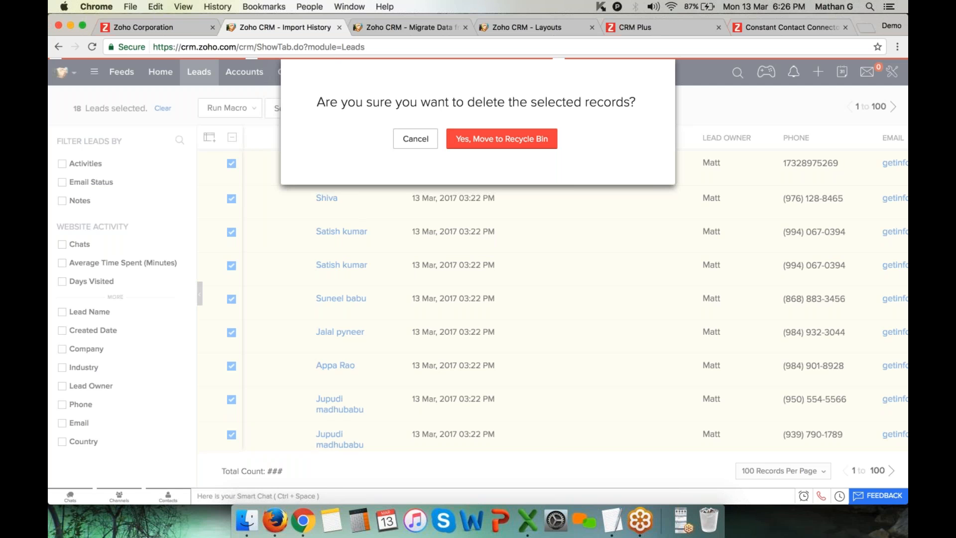
click(356, 168)
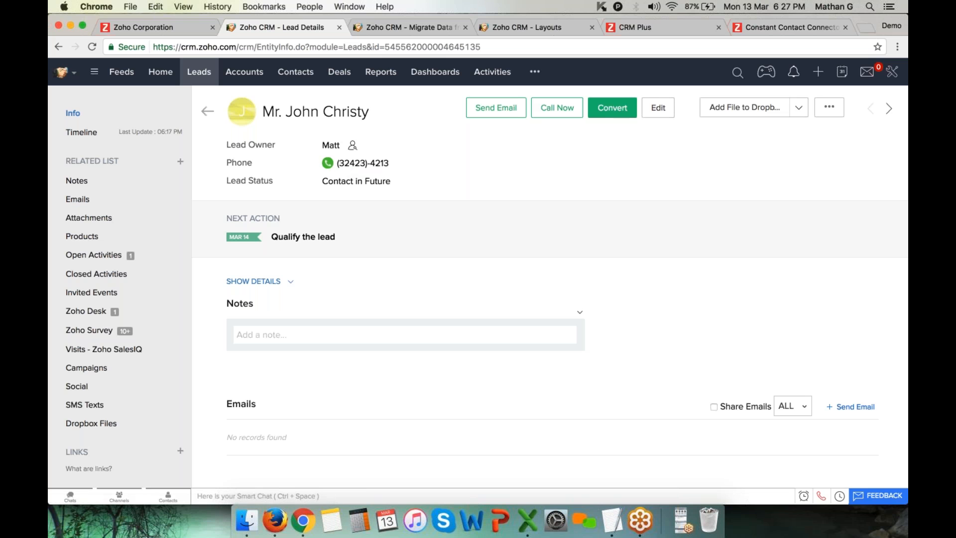
Review the lead's conversion into a new account and contact without converting, then return to Leads
click(616, 109)
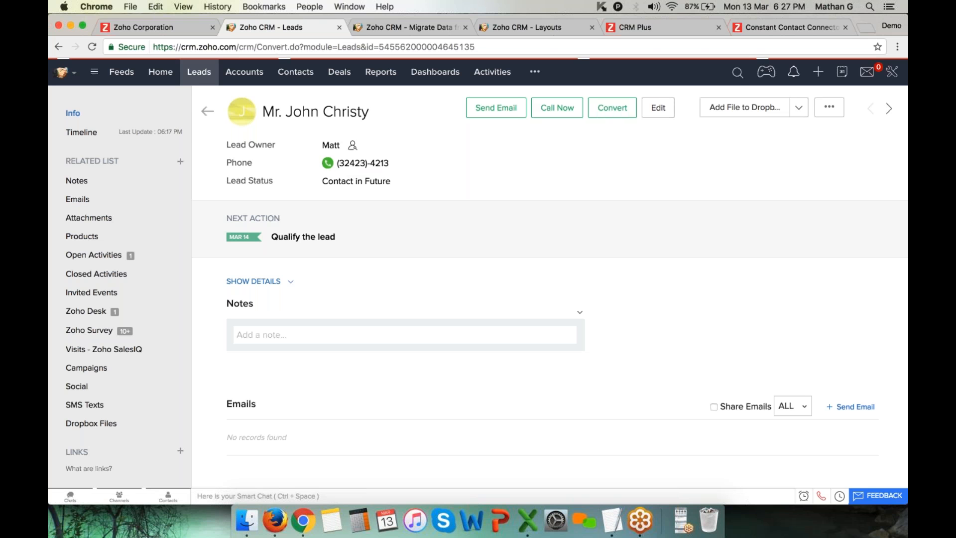
drag(160, 167, 210, 167)
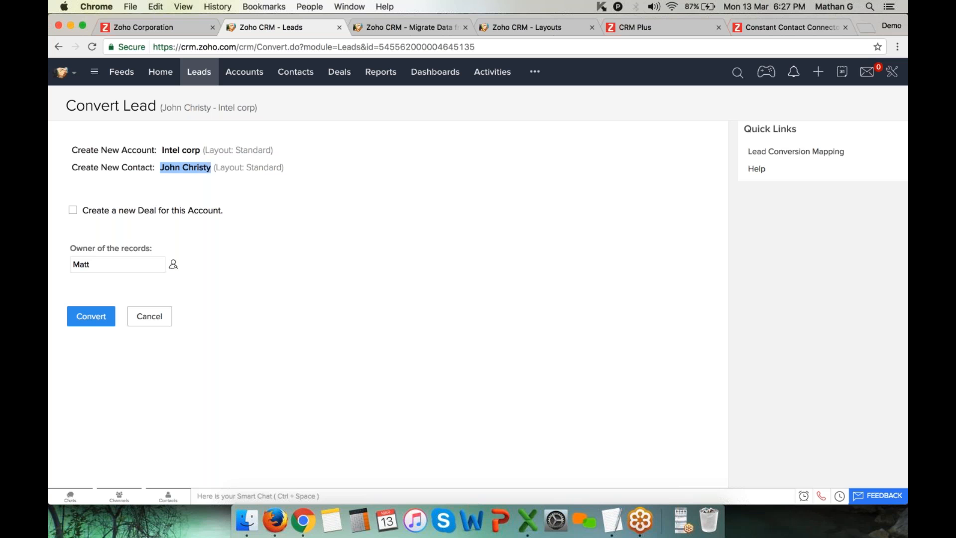
click(210, 167)
double_click(138, 150)
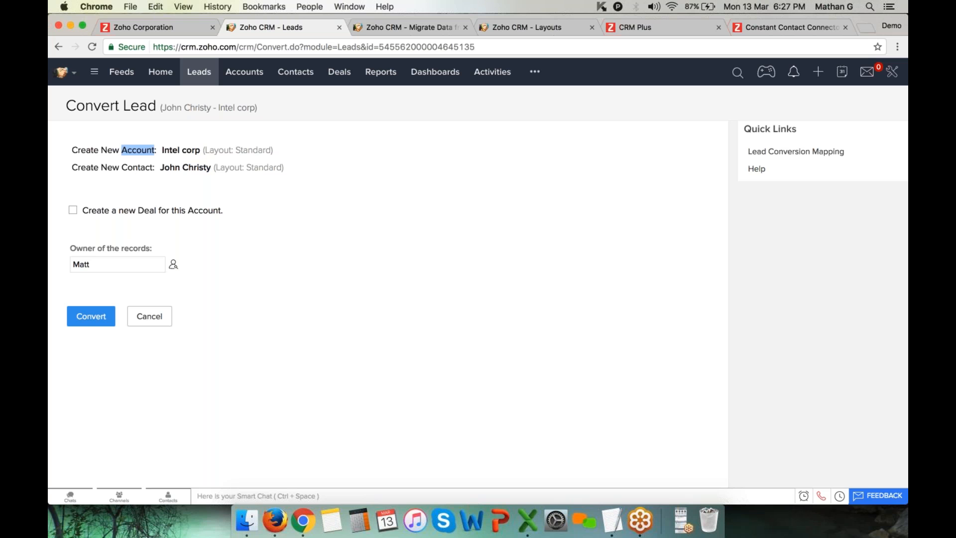
drag(160, 168, 209, 164)
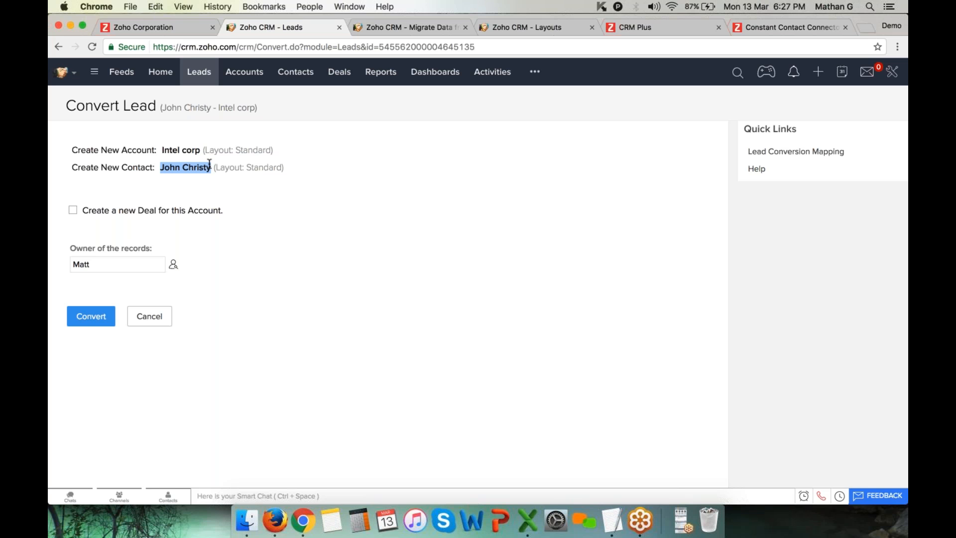
click(301, 72)
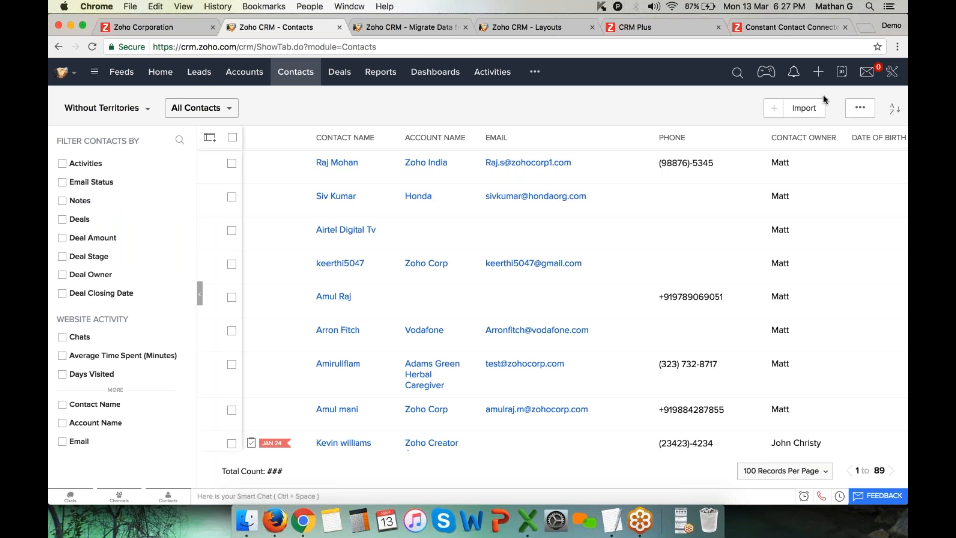
click(207, 80)
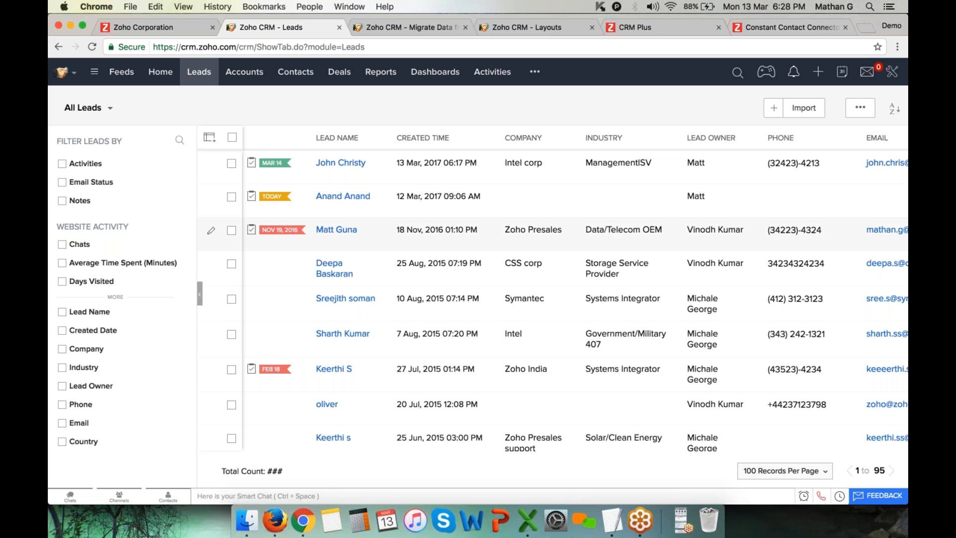
click(352, 168)
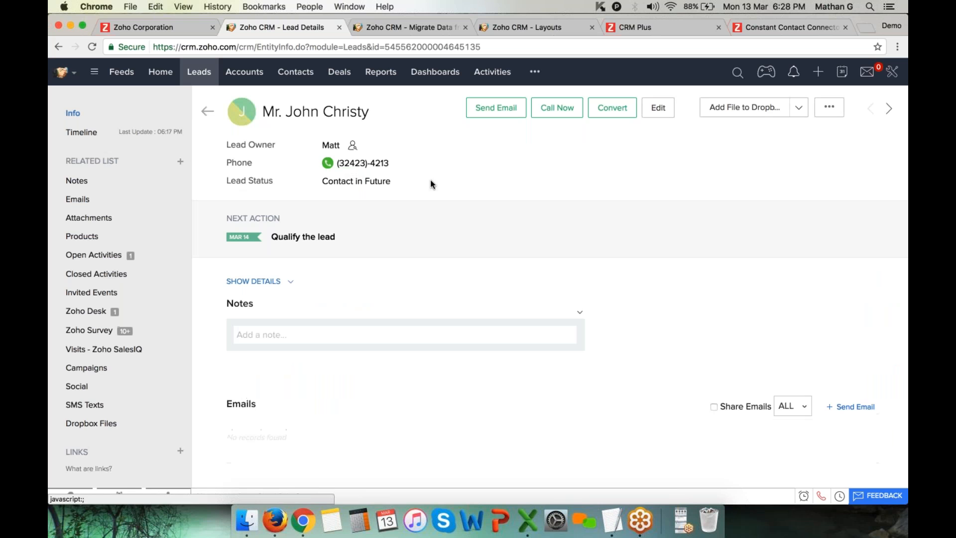
click(410, 182)
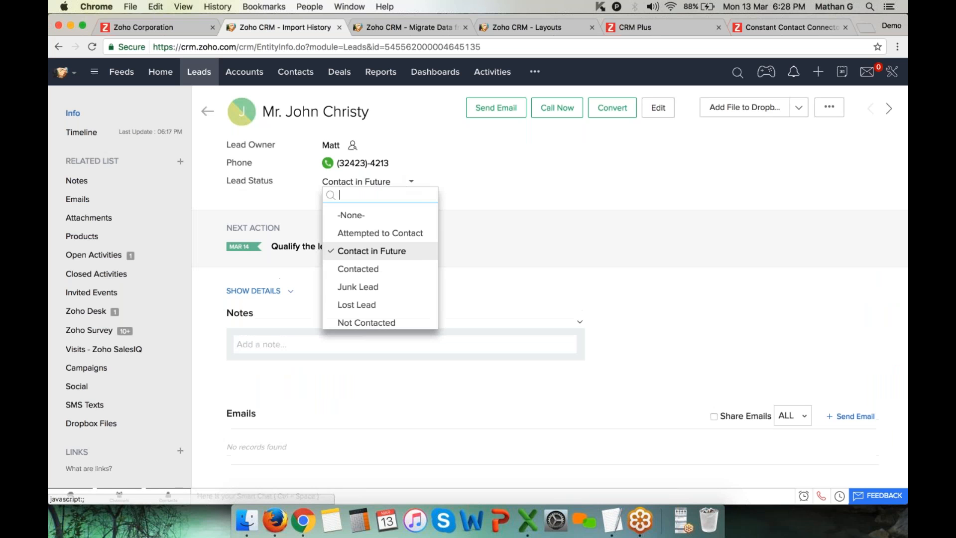
scroll(371, 304, down, 2)
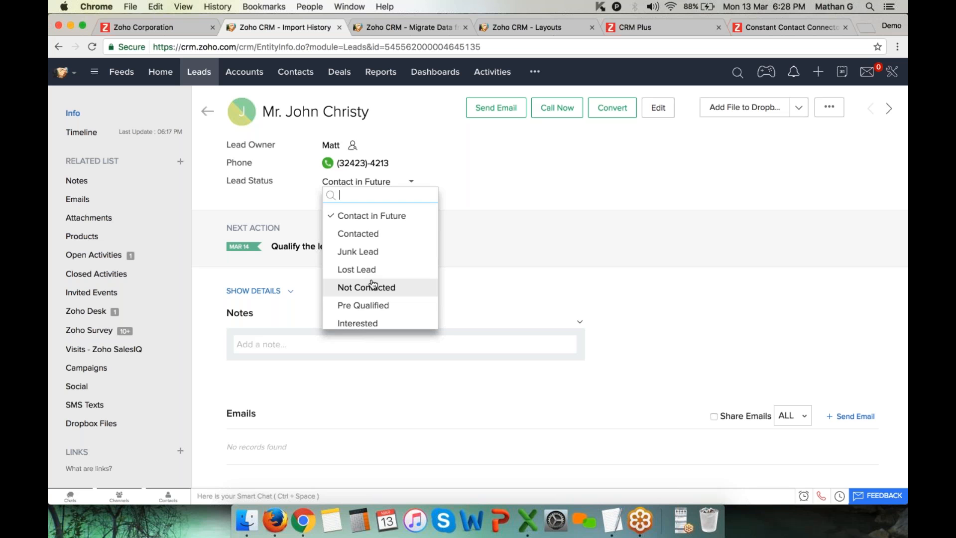
click(572, 264)
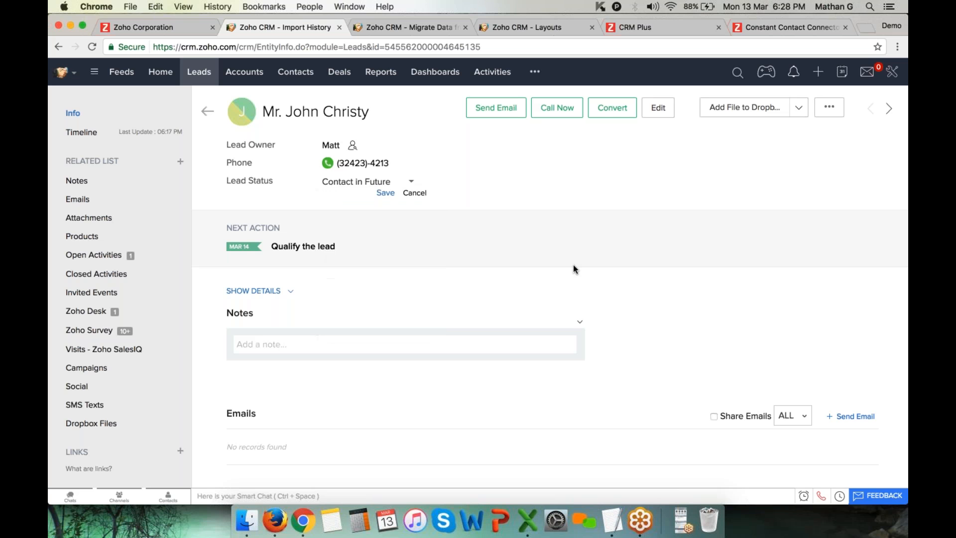
click(196, 74)
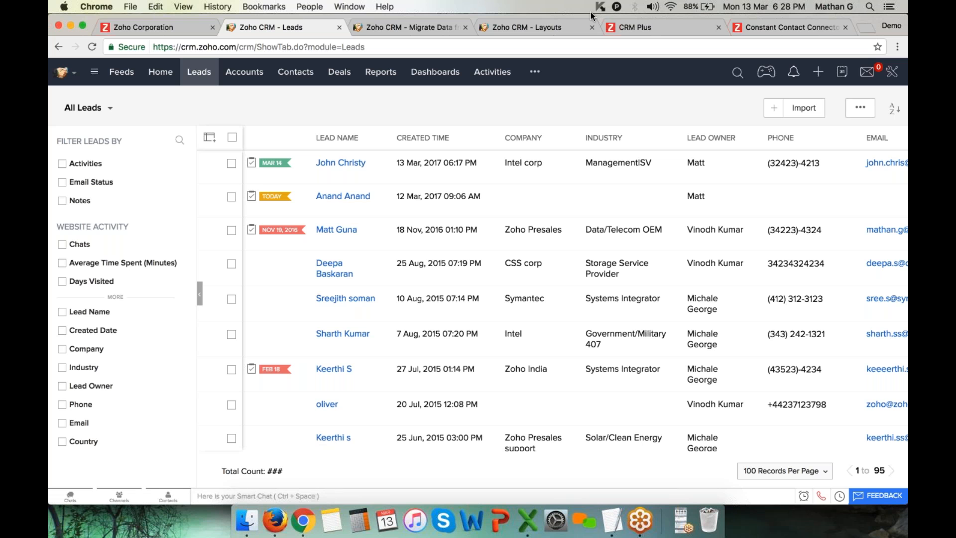
Open the first Lead form from Setup > Webforms
click(892, 72)
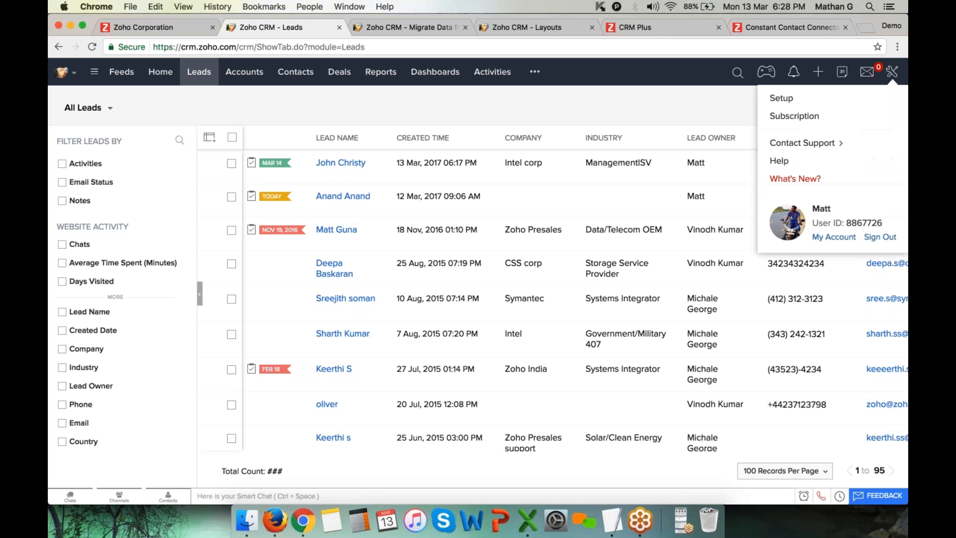
click(824, 100)
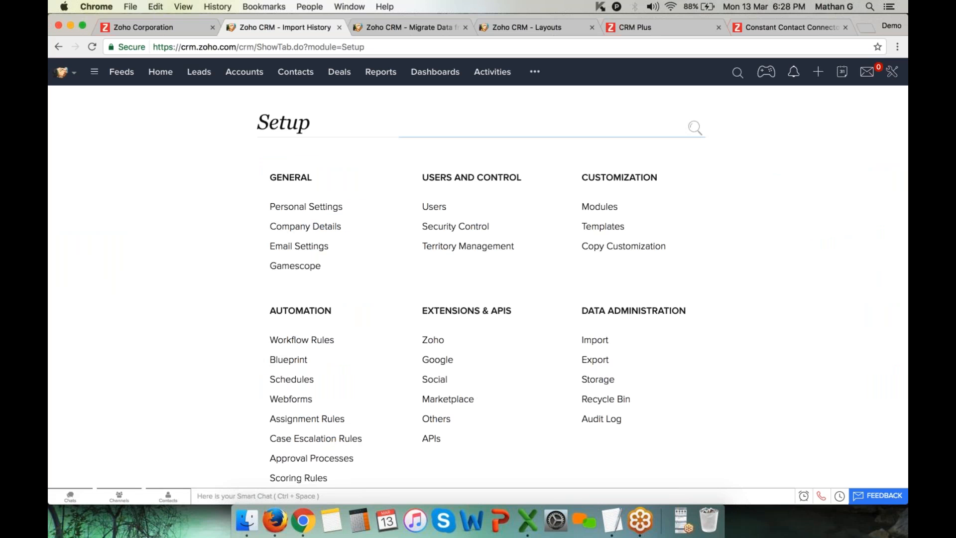
click(299, 399)
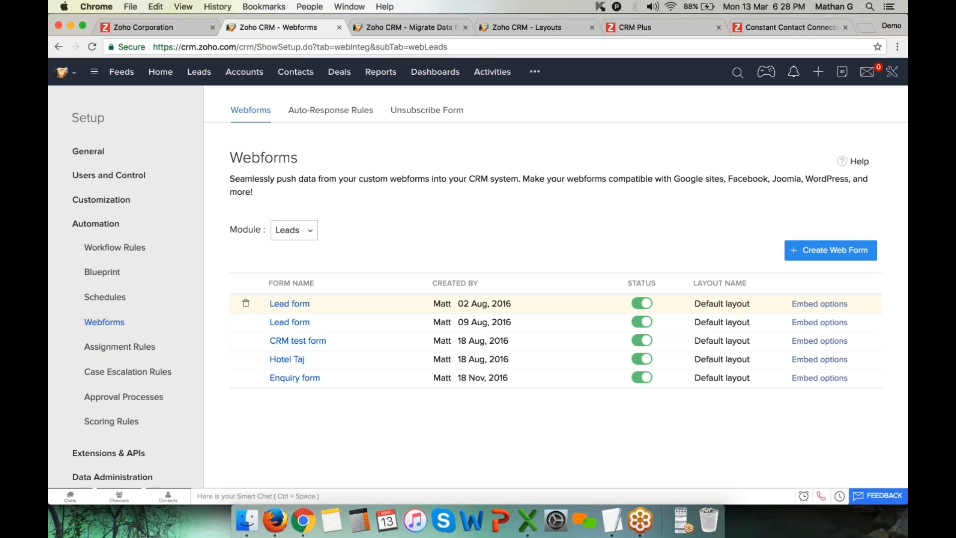
click(297, 304)
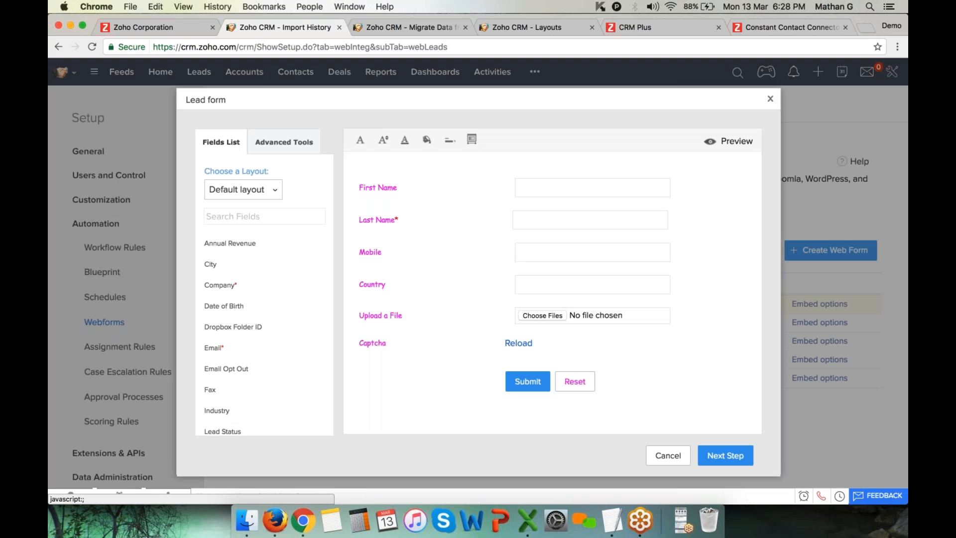
Preview the Lead form, review its field labels, and close the preview
click(740, 143)
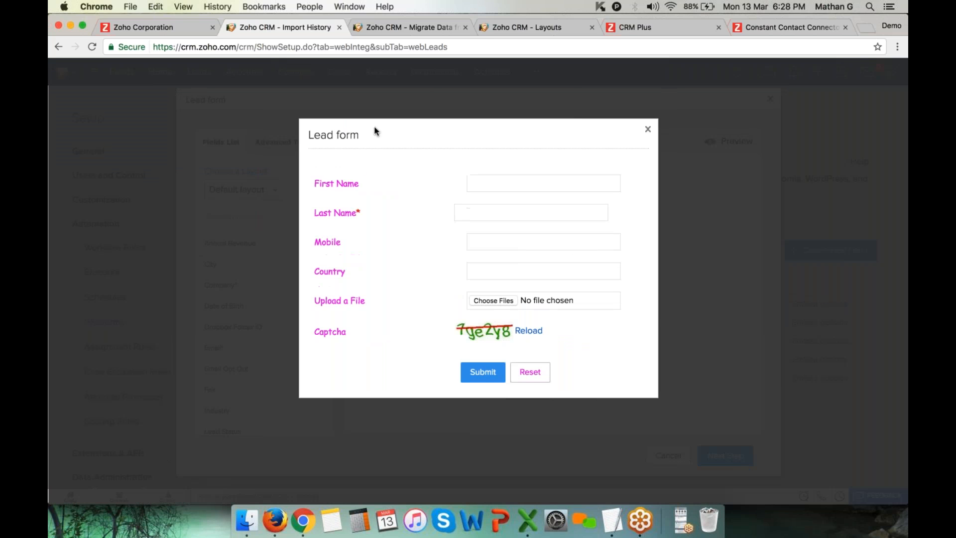
drag(310, 174, 416, 346)
click(416, 347)
drag(352, 191, 374, 342)
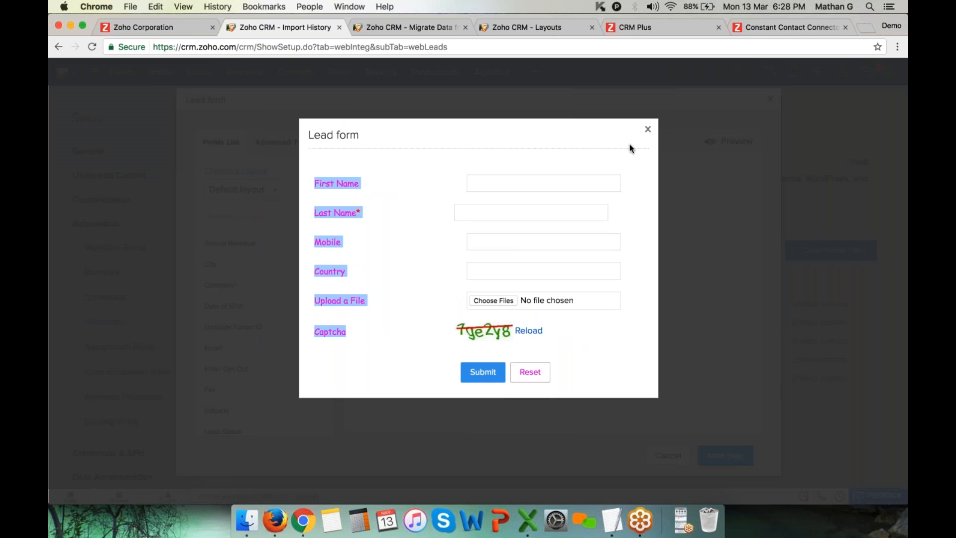
click(648, 129)
Add the Membership Status field to the form below Last Name
click(275, 216)
text(me)
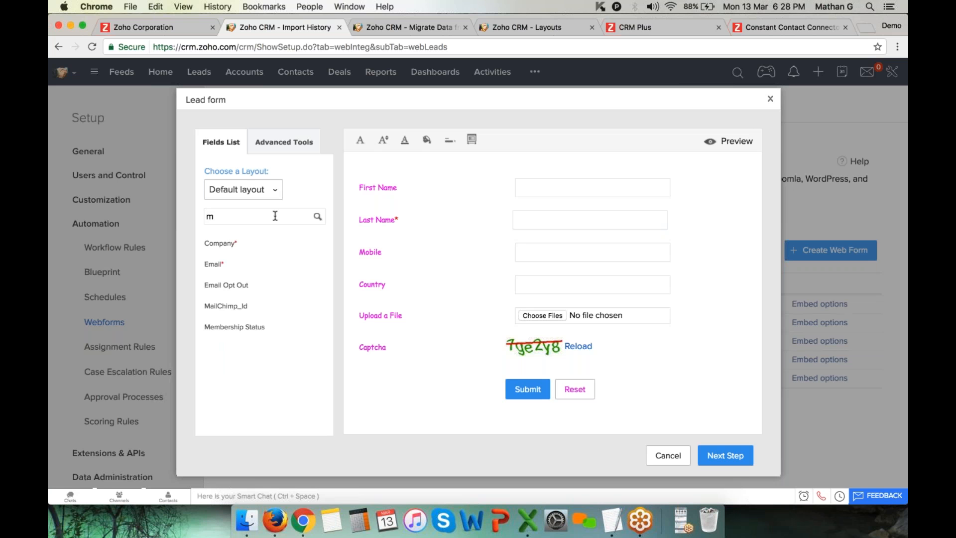
drag(214, 244, 357, 243)
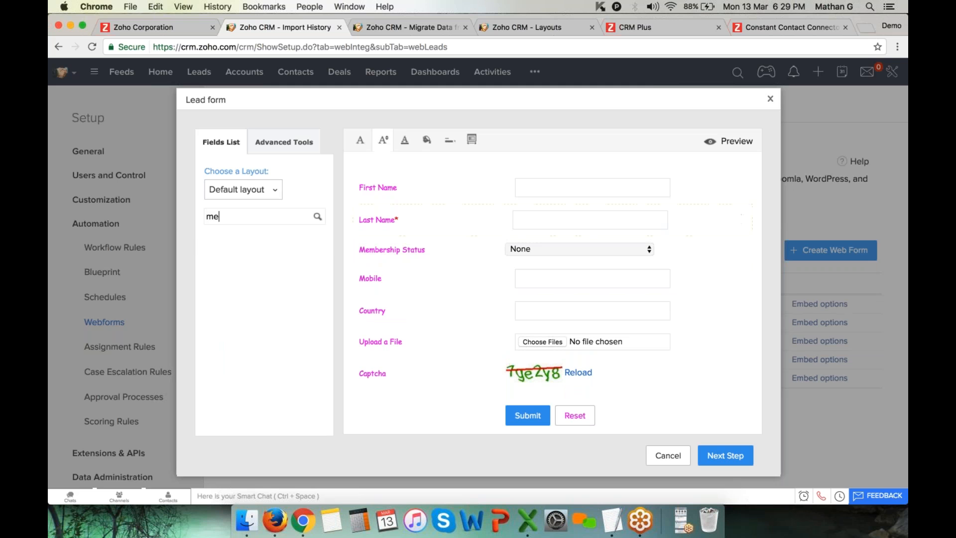
Style the labels in Comic Sans MS, size 13, near-black (0f020f), and continue to Form Details
click(361, 141)
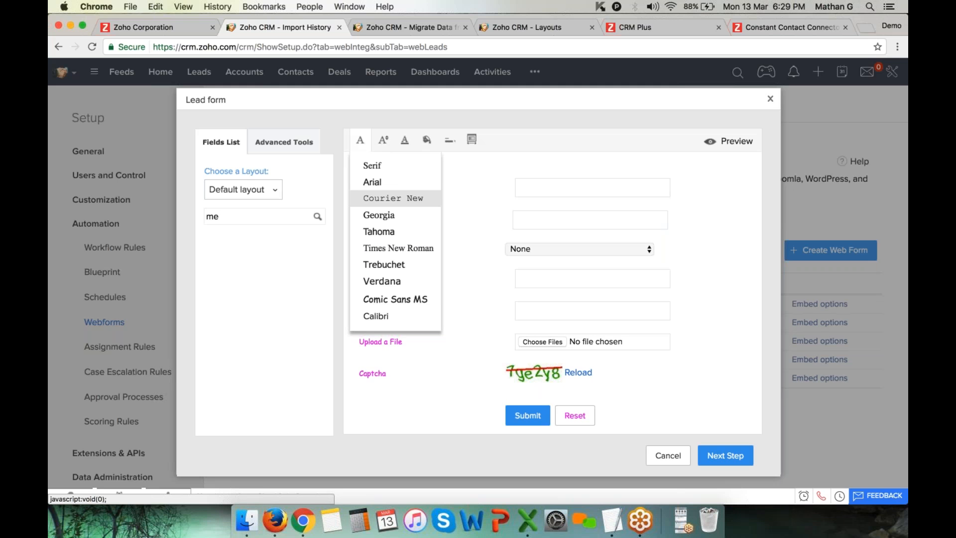
click(396, 299)
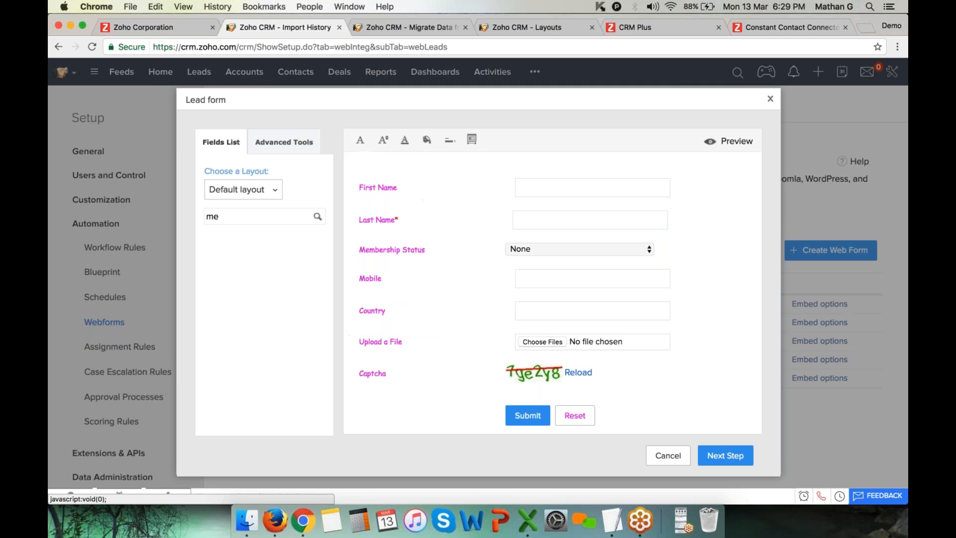
click(379, 142)
click(391, 192)
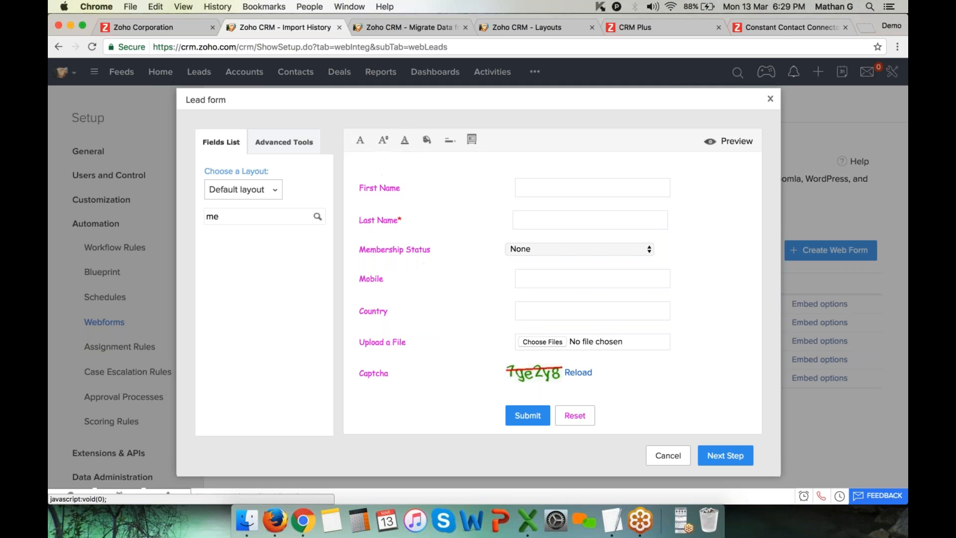
click(405, 140)
drag(482, 213, 480, 243)
click(436, 456)
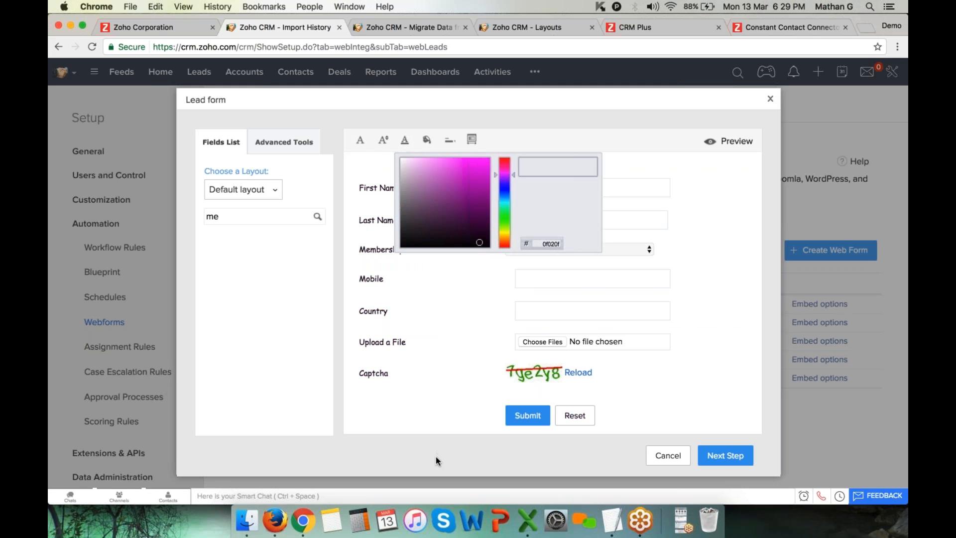
click(729, 456)
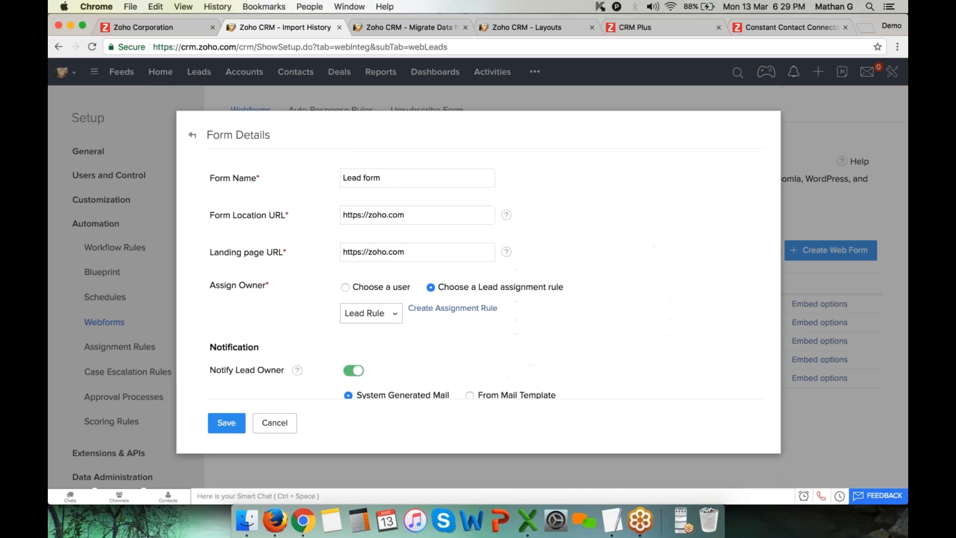
drag(209, 178, 283, 177)
drag(207, 216, 289, 219)
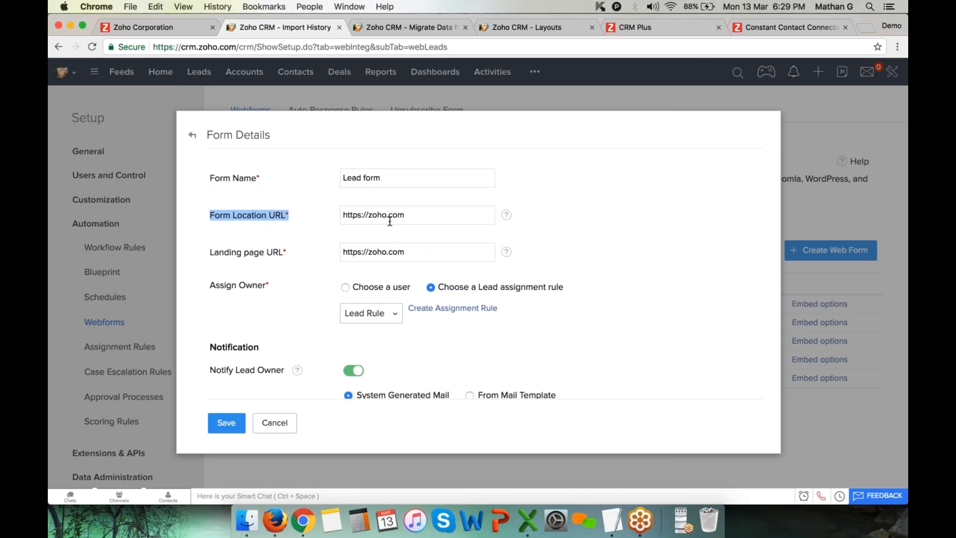
drag(427, 215, 342, 215)
drag(209, 252, 271, 255)
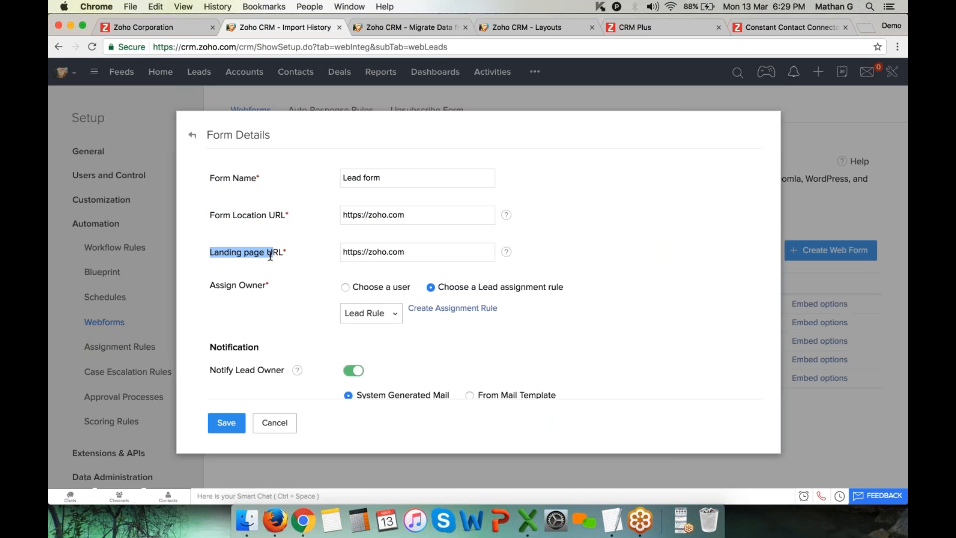
click(422, 257)
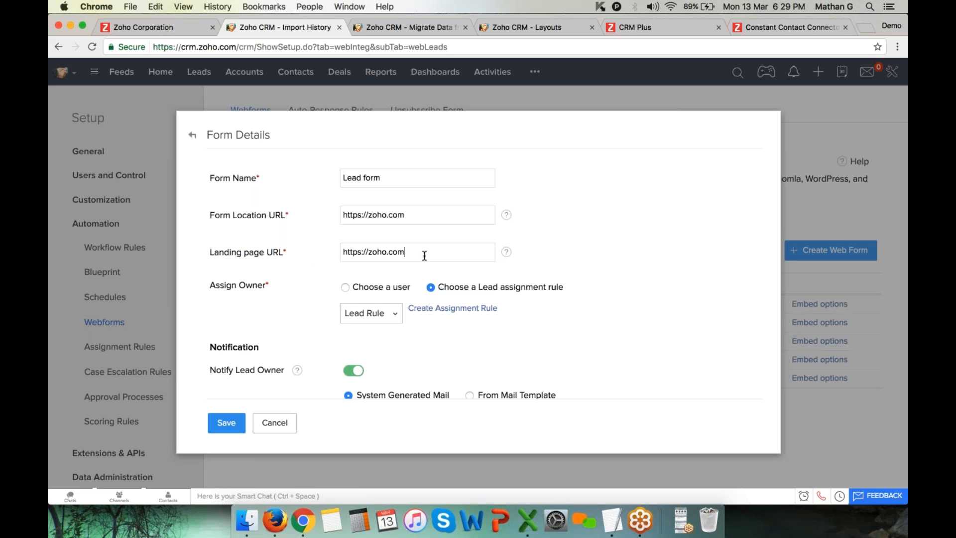
drag(422, 257, 310, 257)
drag(417, 216, 257, 206)
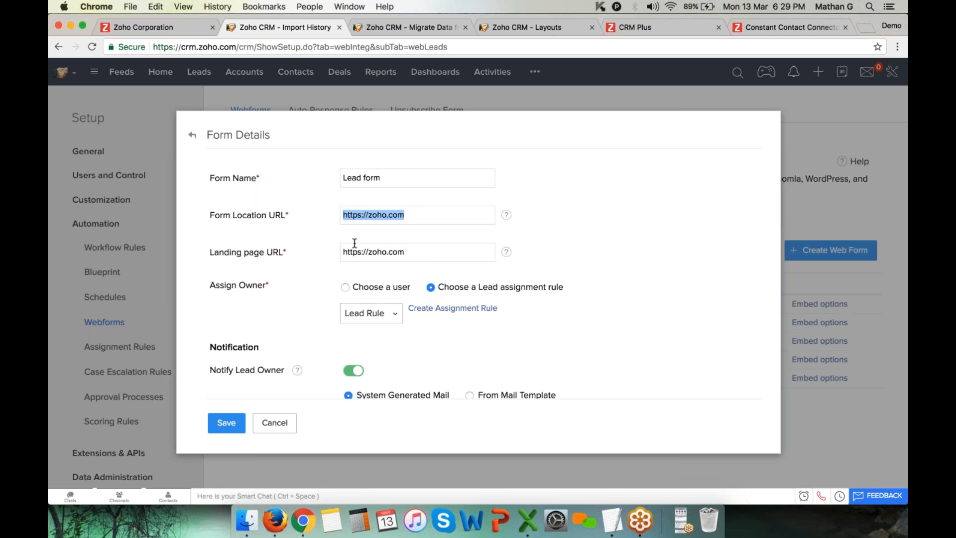
scroll(355, 244, down, 5)
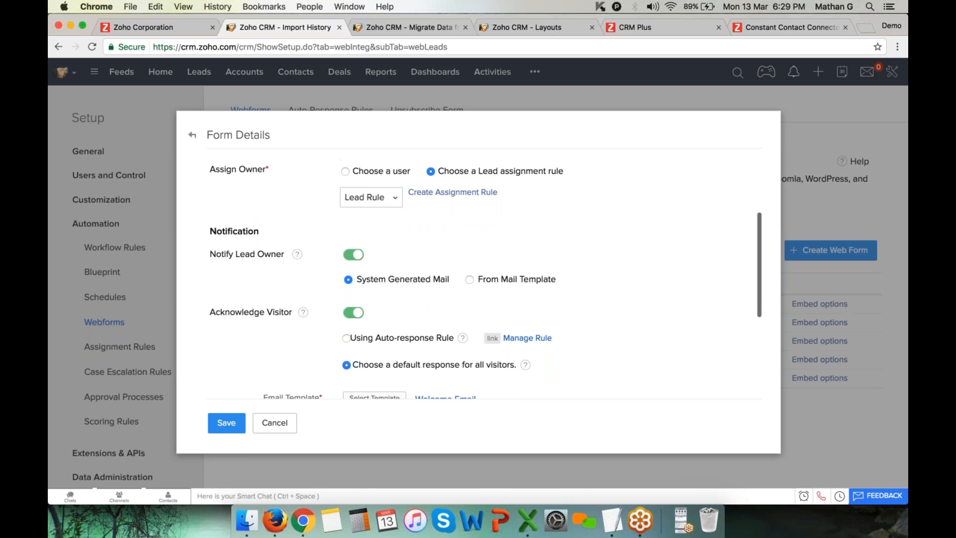
scroll(355, 324, down, 2)
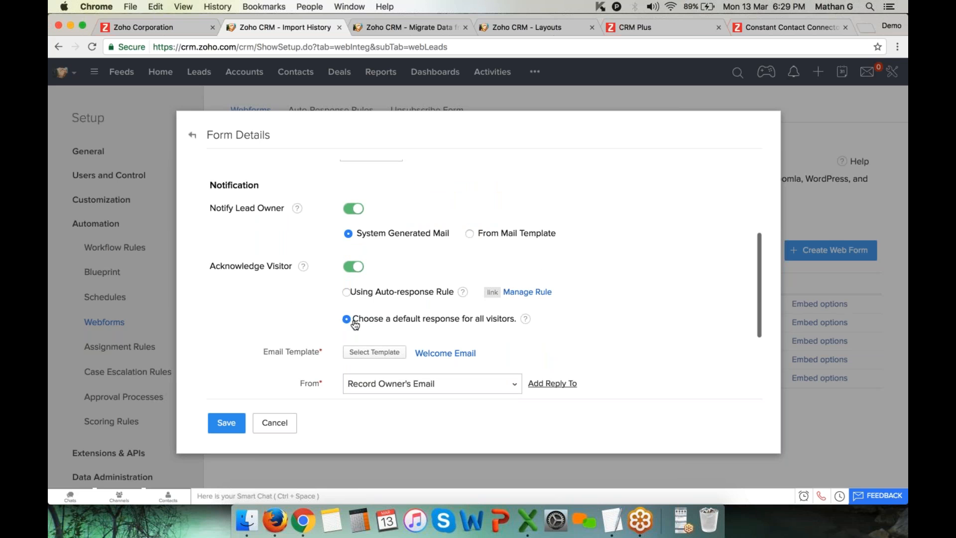
drag(355, 325, 523, 320)
click(540, 332)
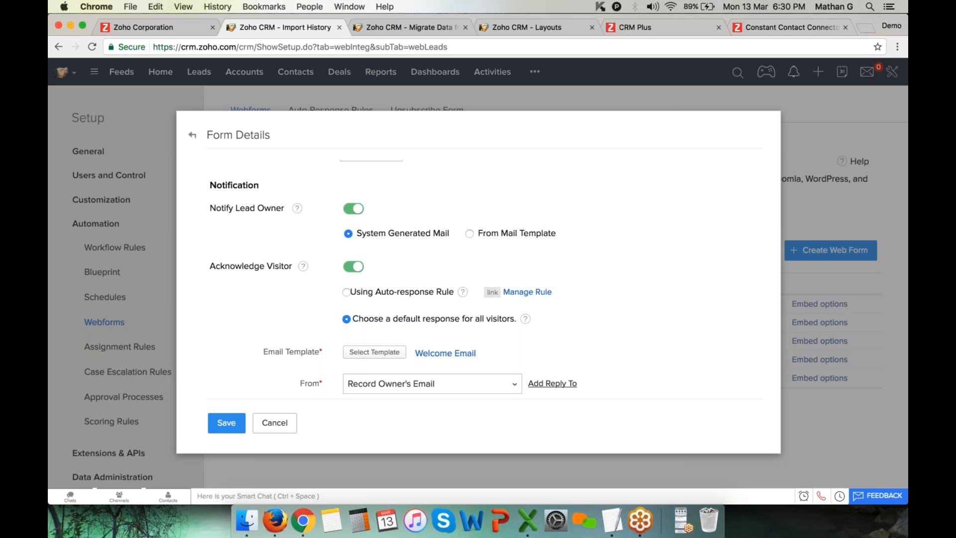
drag(327, 354, 263, 352)
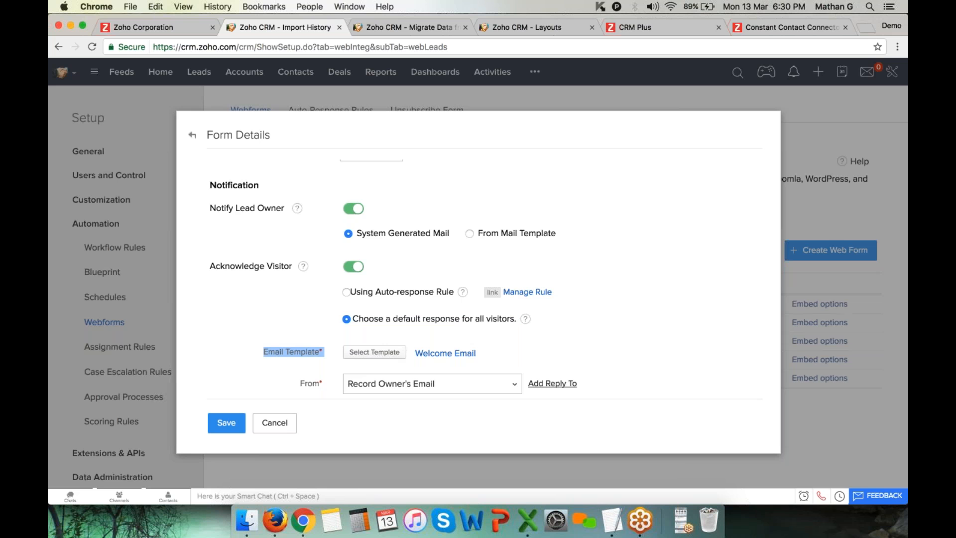
scroll(402, 352, down, 3)
scroll(485, 277, down, 2)
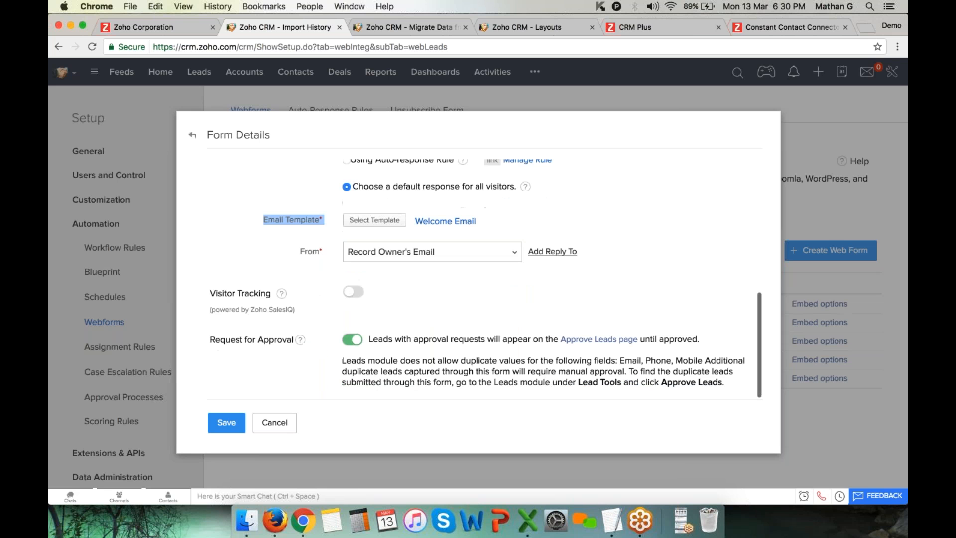
scroll(478, 274, up, 8)
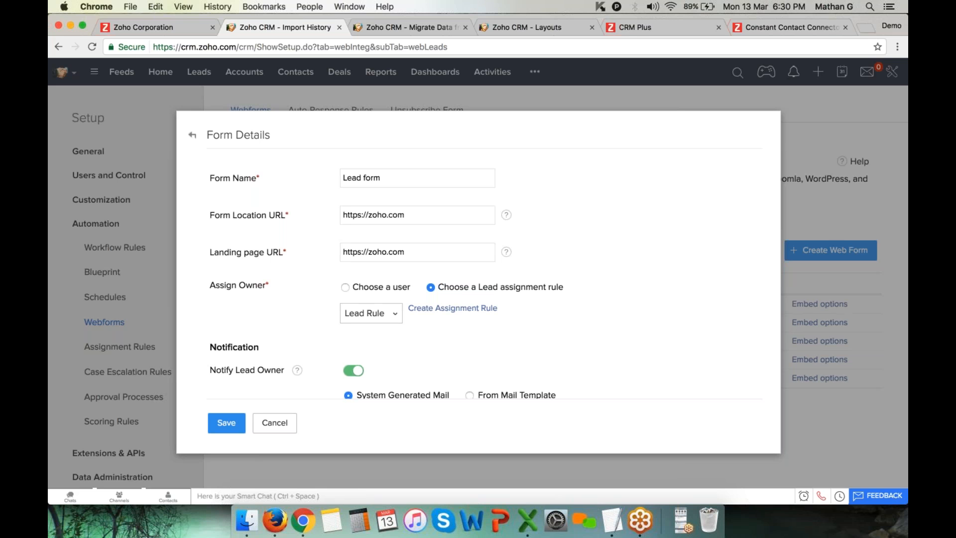
Save the Lead form details, then open Autoresponders from the Leads ••• menu
click(229, 422)
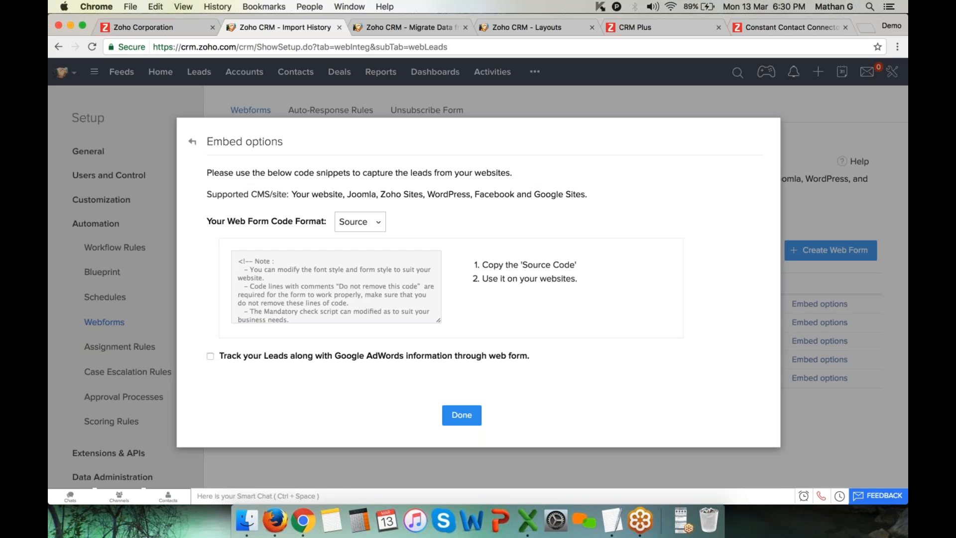
click(401, 28)
click(198, 73)
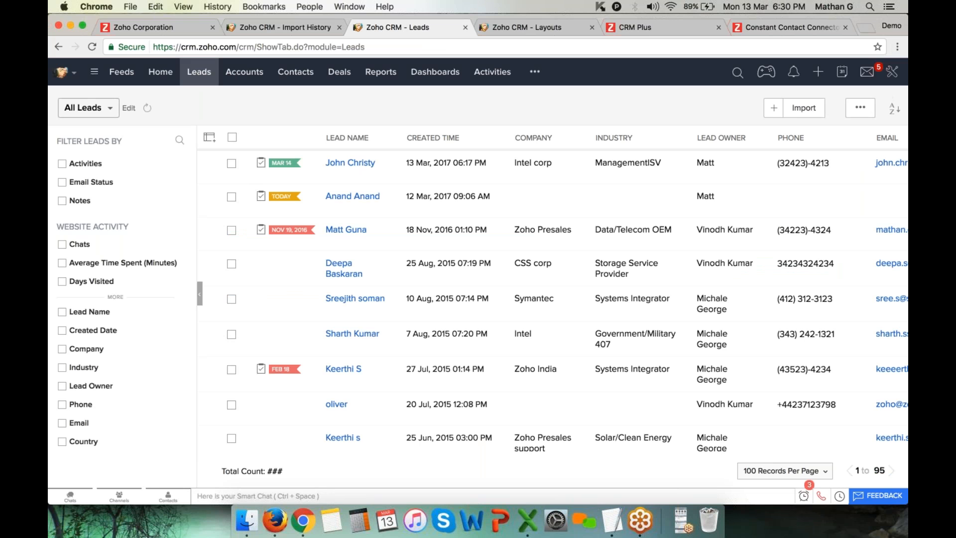
click(865, 107)
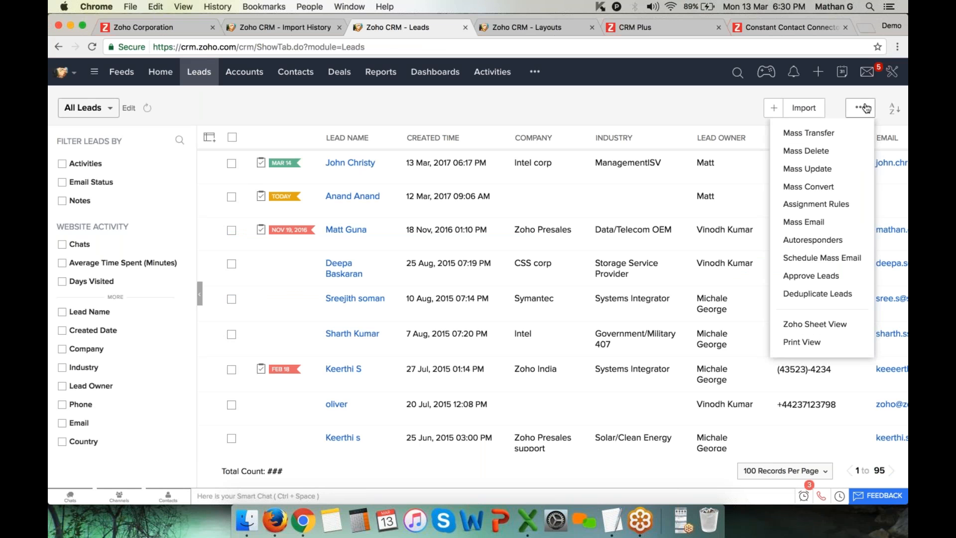
click(841, 240)
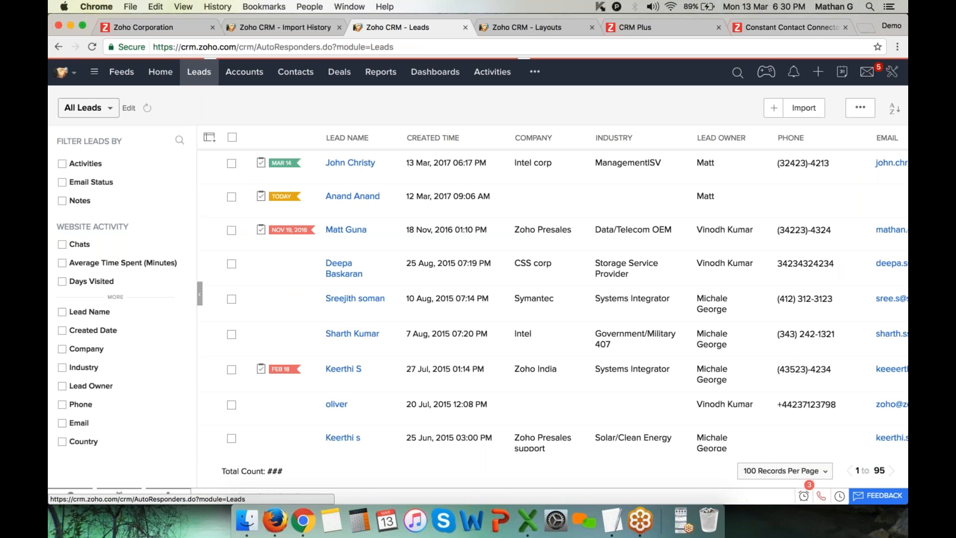
Start a new Leads autoresponder of Dynamic type with a By Week recurrence pattern
click(147, 376)
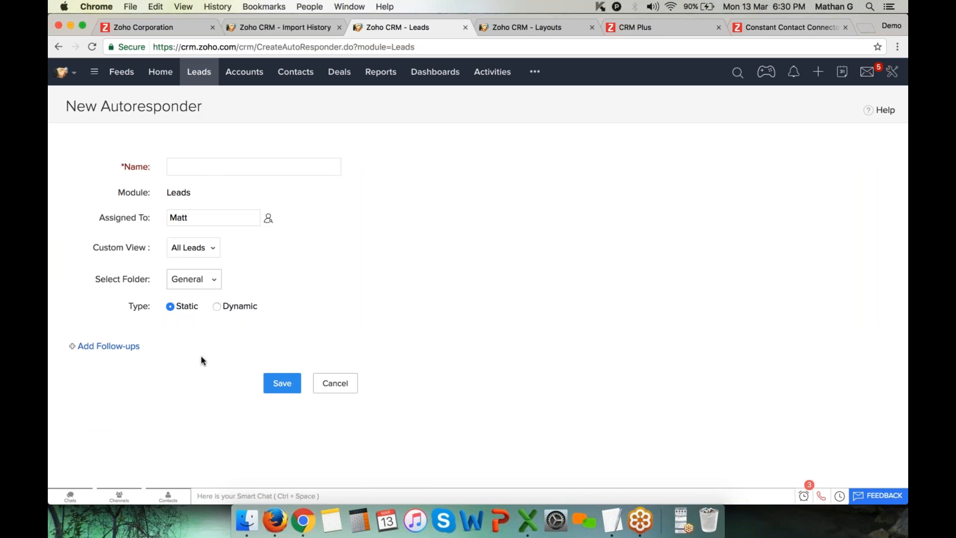
click(217, 307)
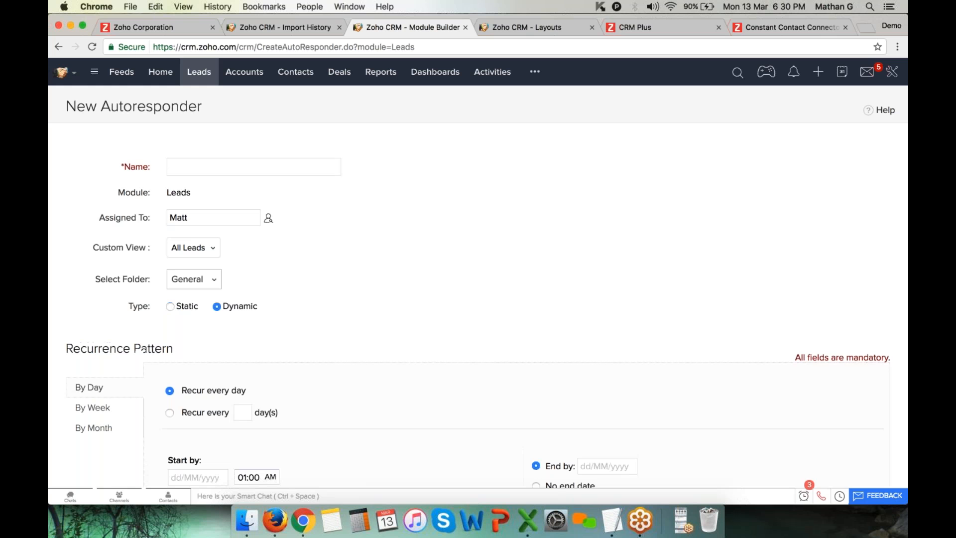
scroll(94, 312, down, 3)
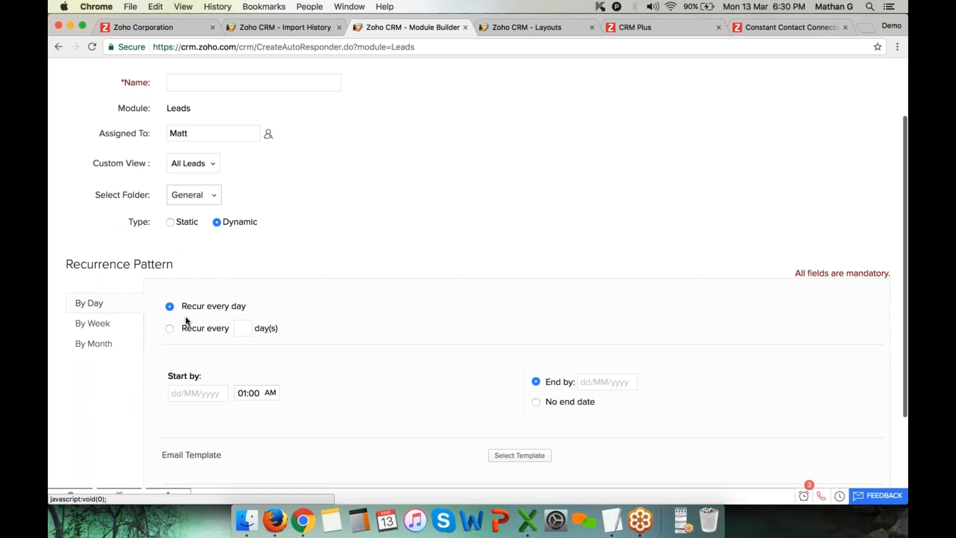
click(106, 327)
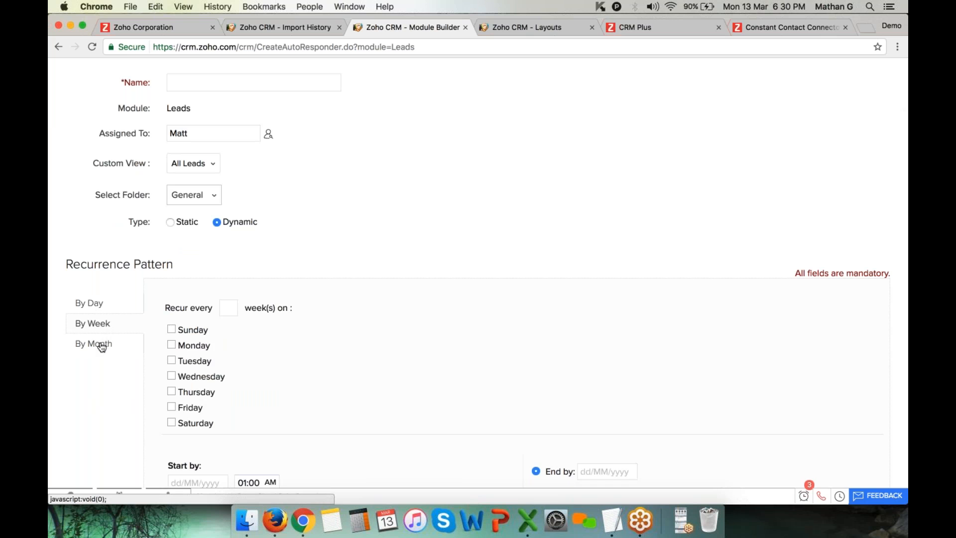
click(102, 346)
click(103, 325)
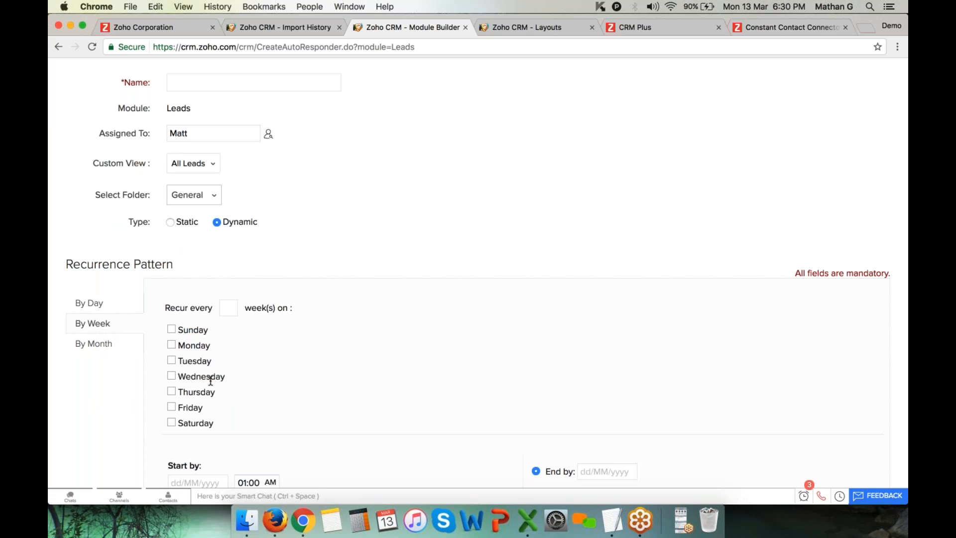
Review the lead custom view list, keeping All Leads as the autoresponder's custom view
scroll(211, 381, down, 3)
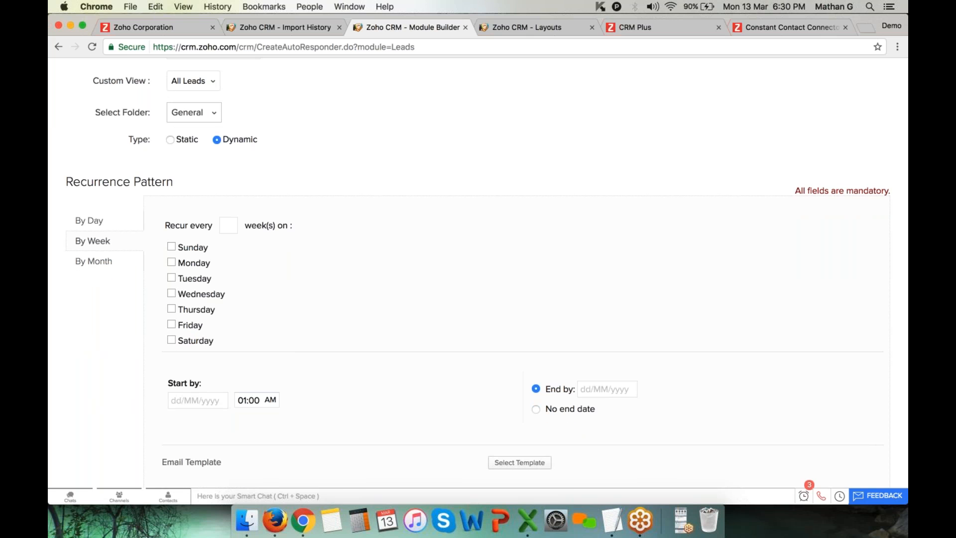
scroll(373, 374, down, 5)
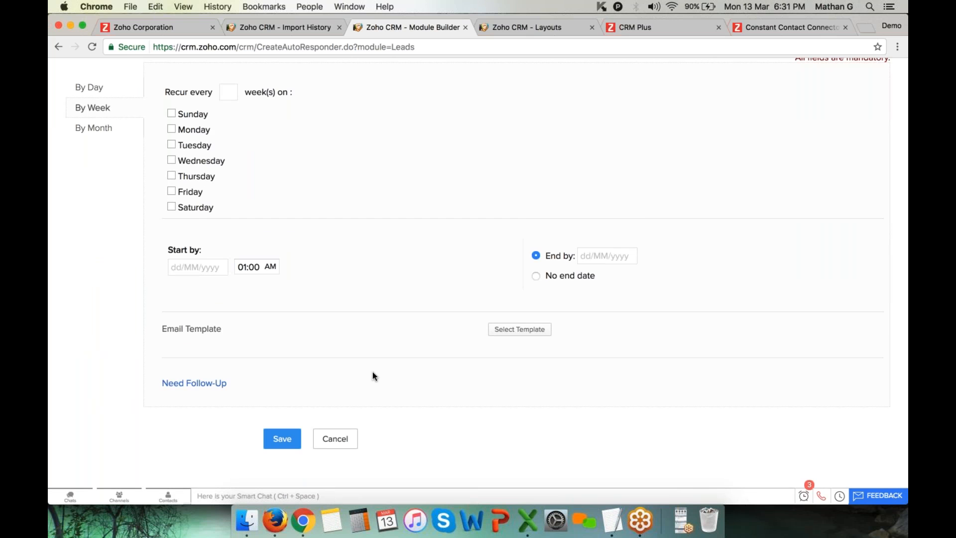
scroll(372, 374, up, 4)
scroll(373, 373, up, 6)
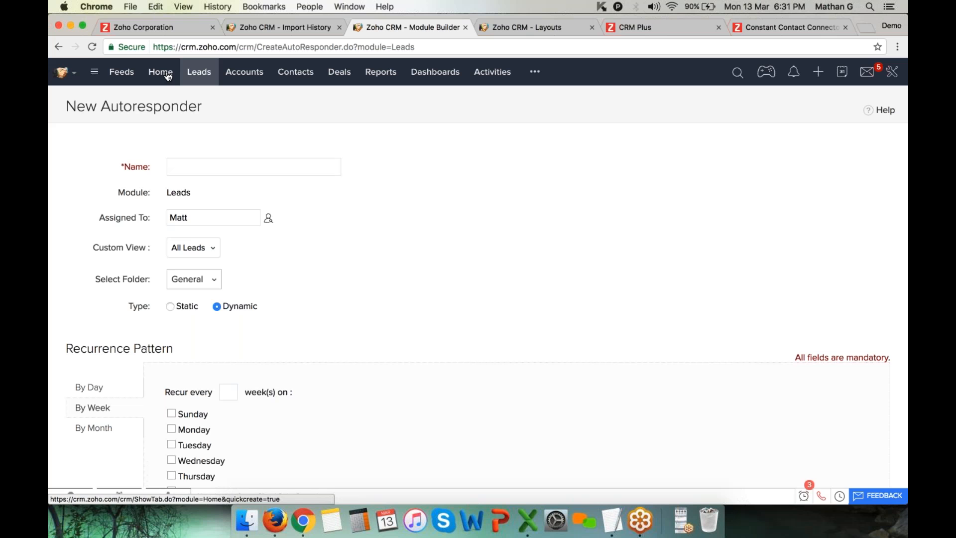
click(208, 248)
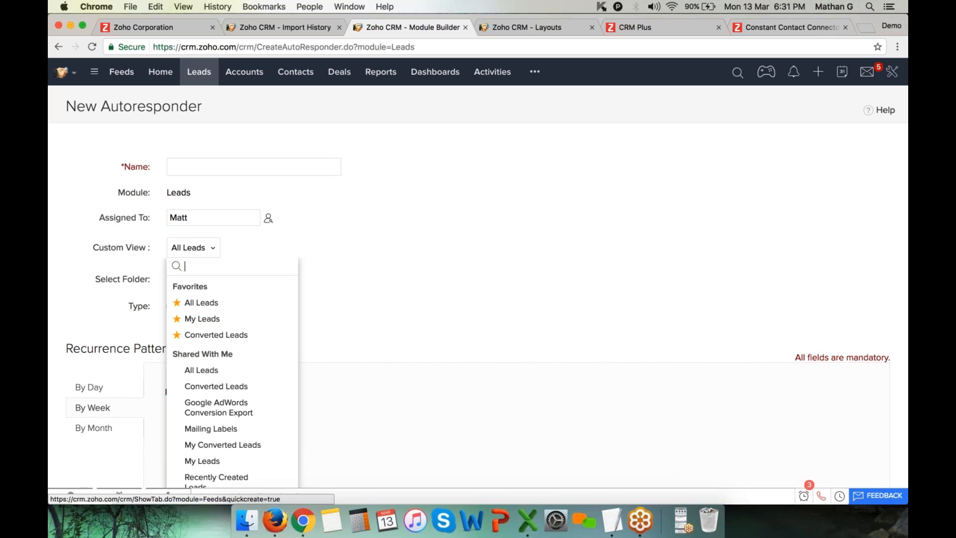
drag(67, 106, 217, 106)
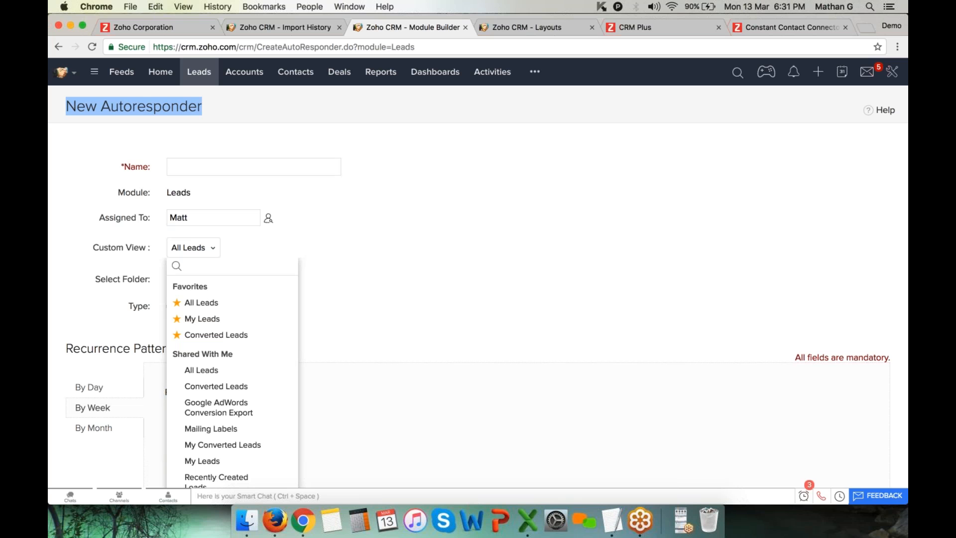
Close the CRM Plus and Constant Contact tabs and load campaigns.zoho.com in a new tab
click(716, 29)
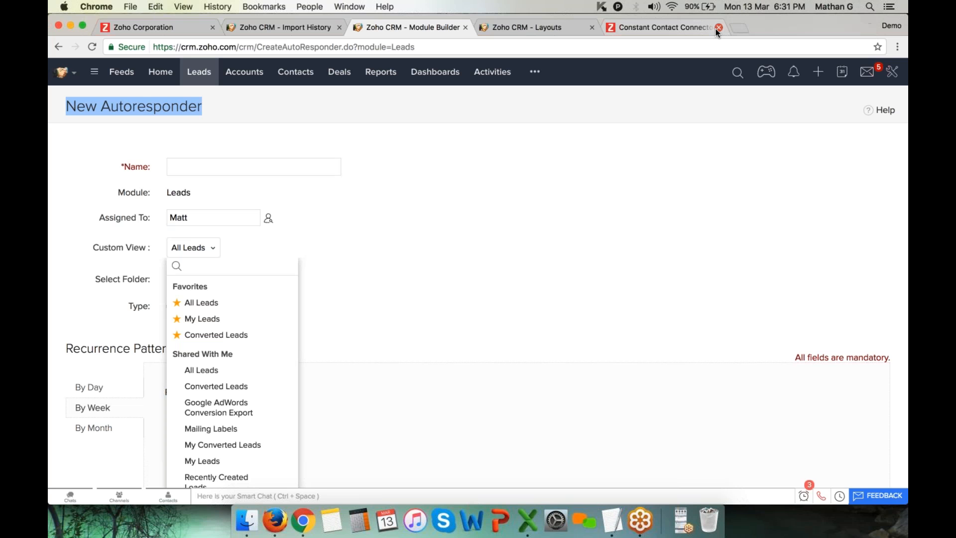
click(716, 29)
click(651, 26)
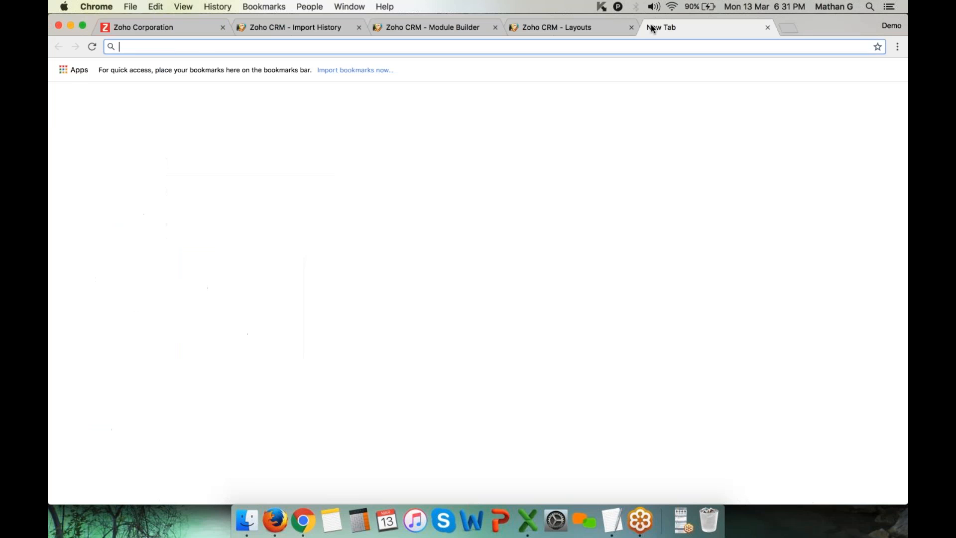
text(campaigns.zoho.com)
key(Return)
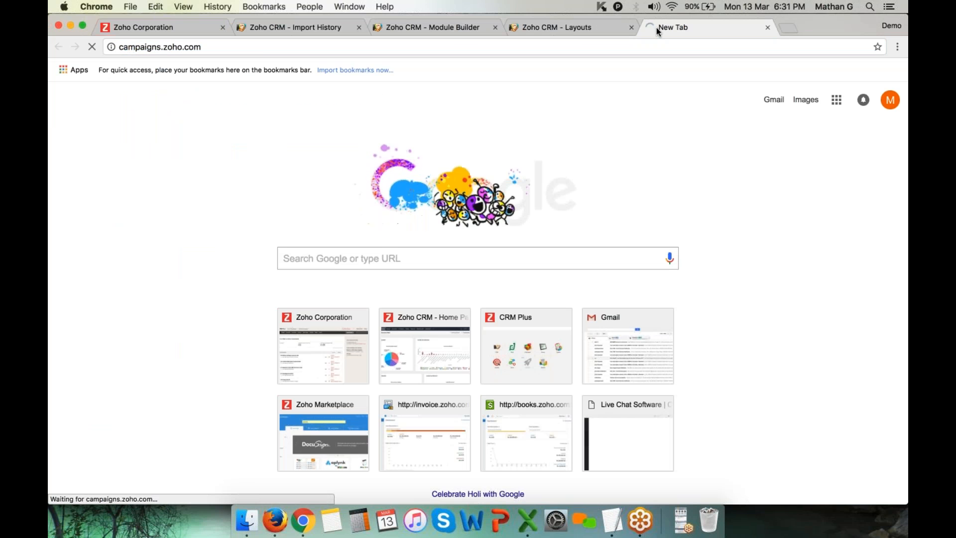
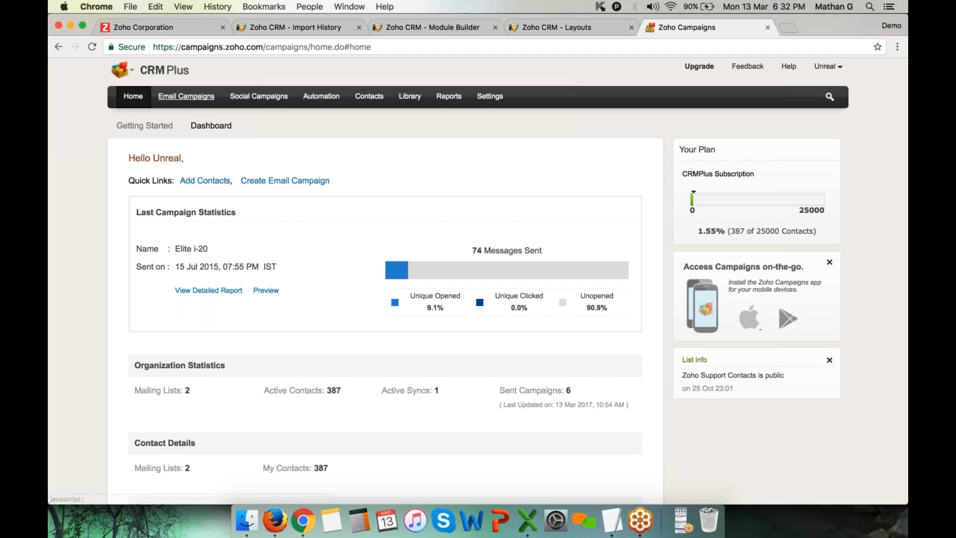
Start an email-action autoresponder in Zoho Campaigns with Testing ny 1st campaigns as parent
click(186, 98)
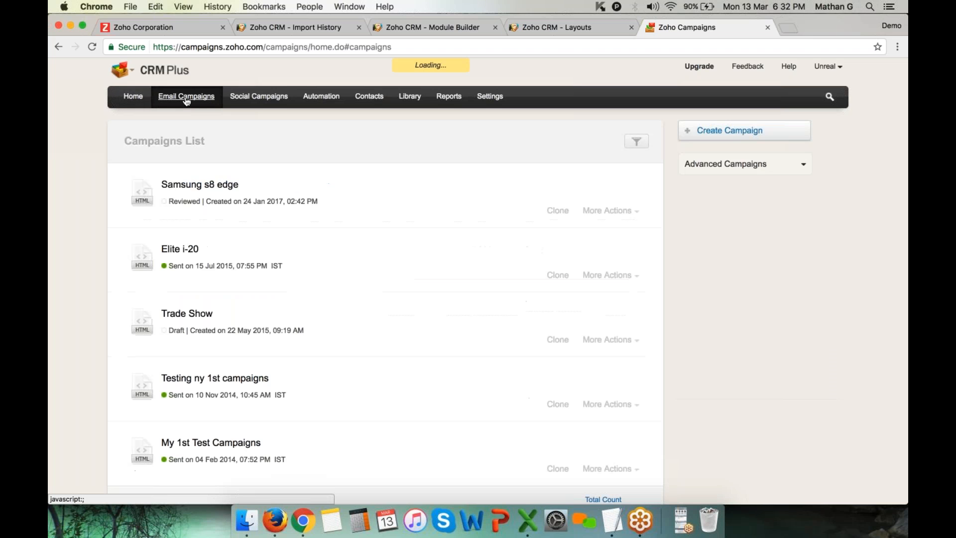
click(331, 103)
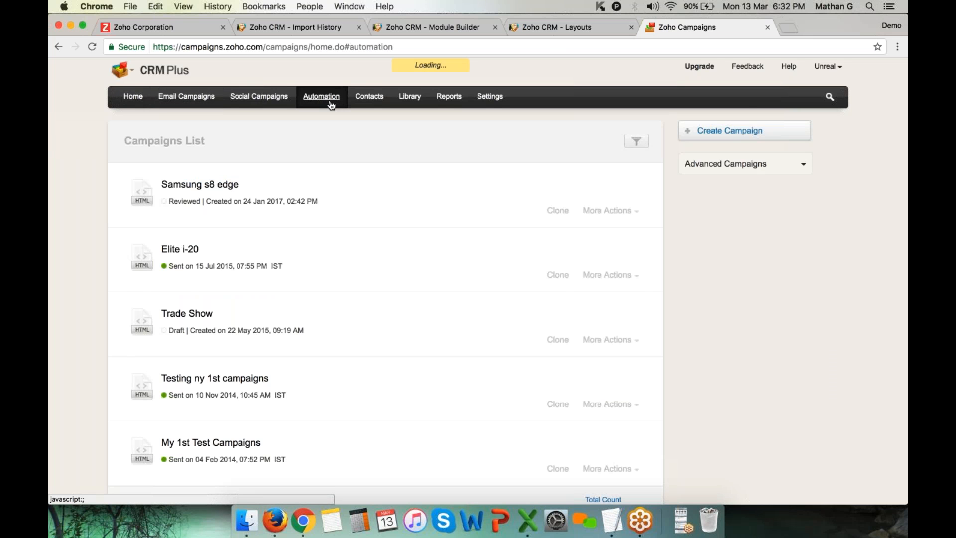
click(764, 156)
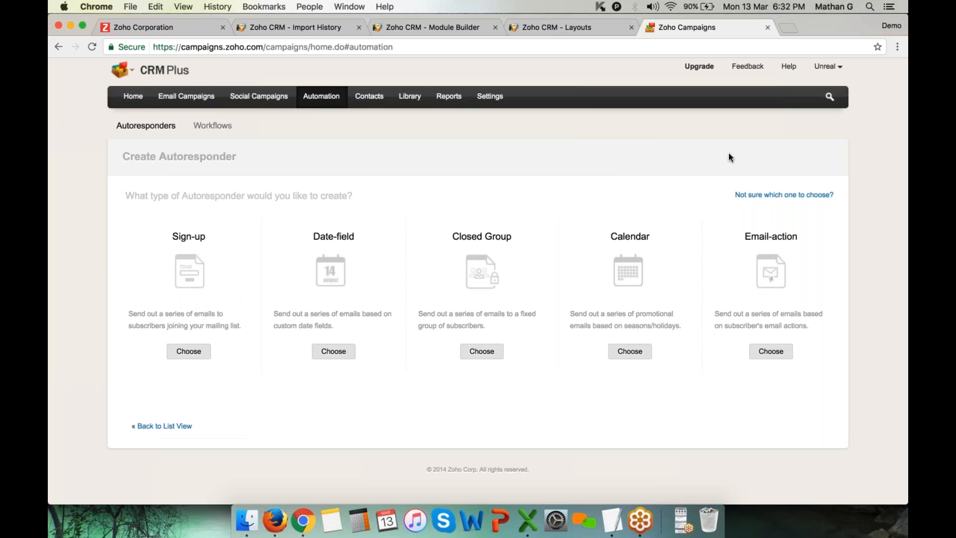
click(775, 354)
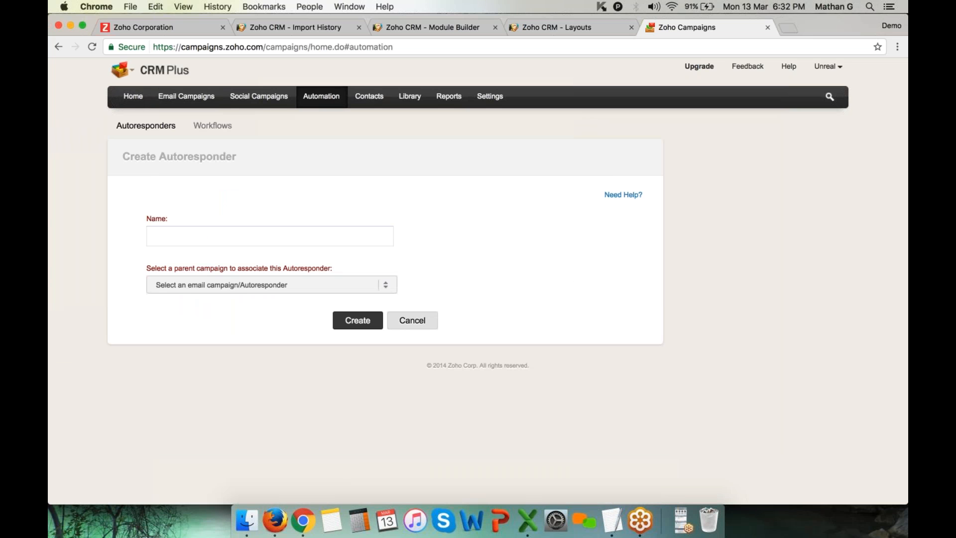
click(299, 285)
click(197, 352)
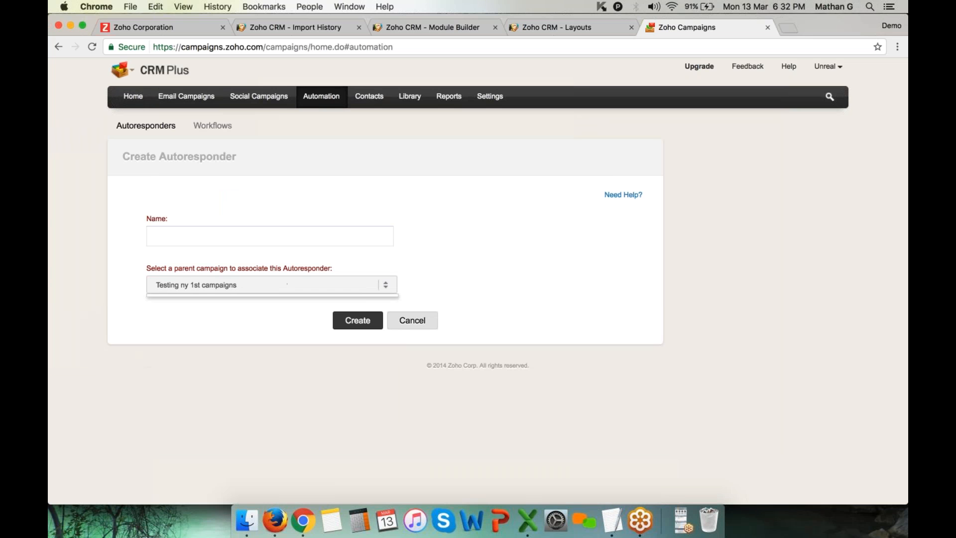
Name the autoresponder 'dd', dismiss the duplicate-autoresponder warning, and return to Zoho CRM
click(214, 236)
text(dd)
key(Return)
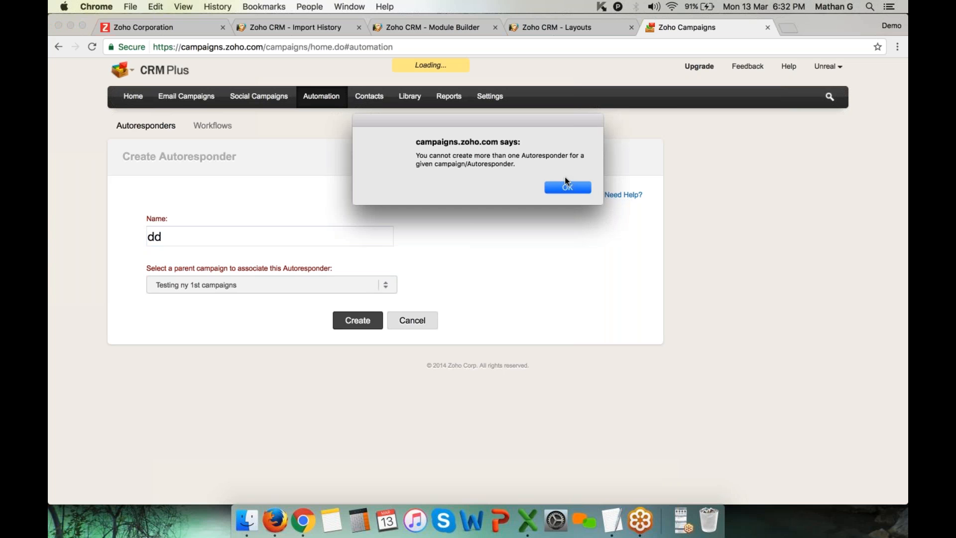
click(567, 187)
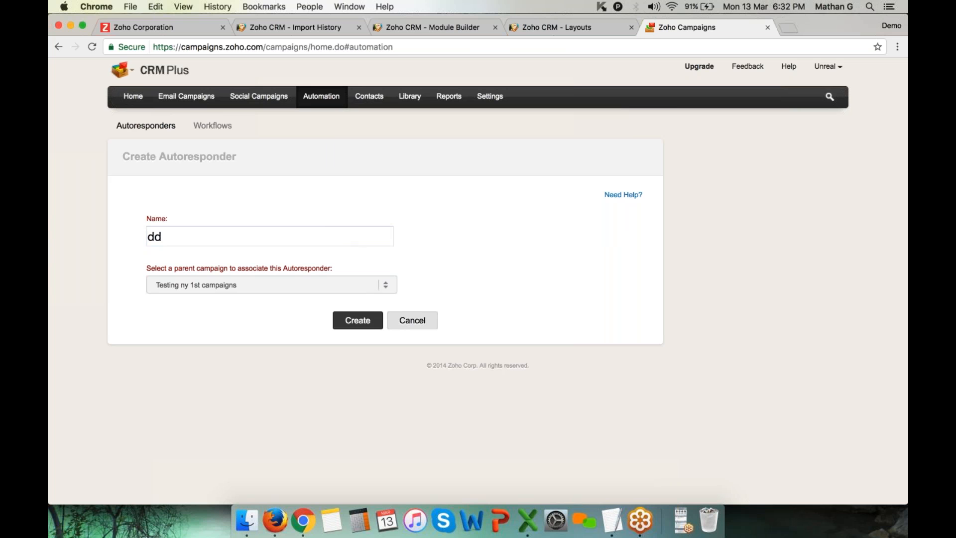
click(271, 285)
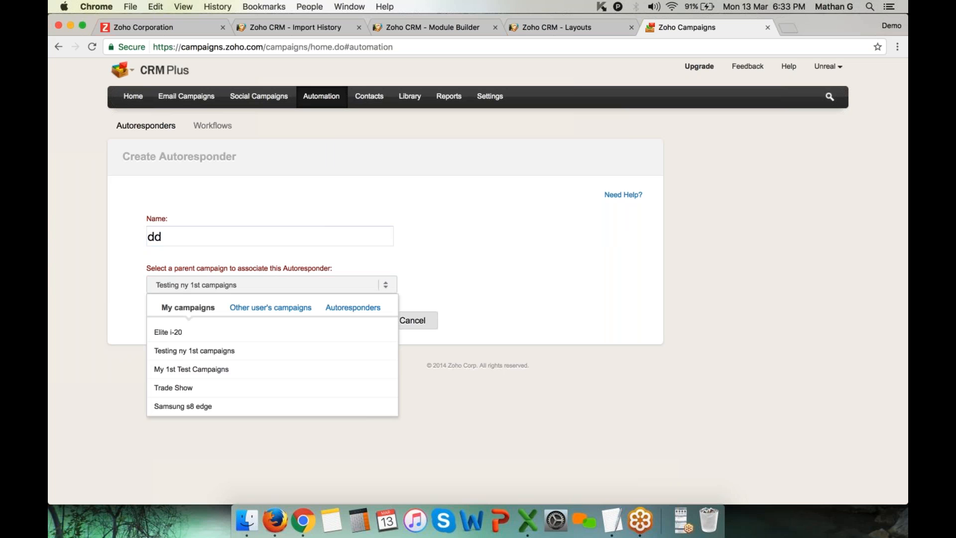
click(317, 30)
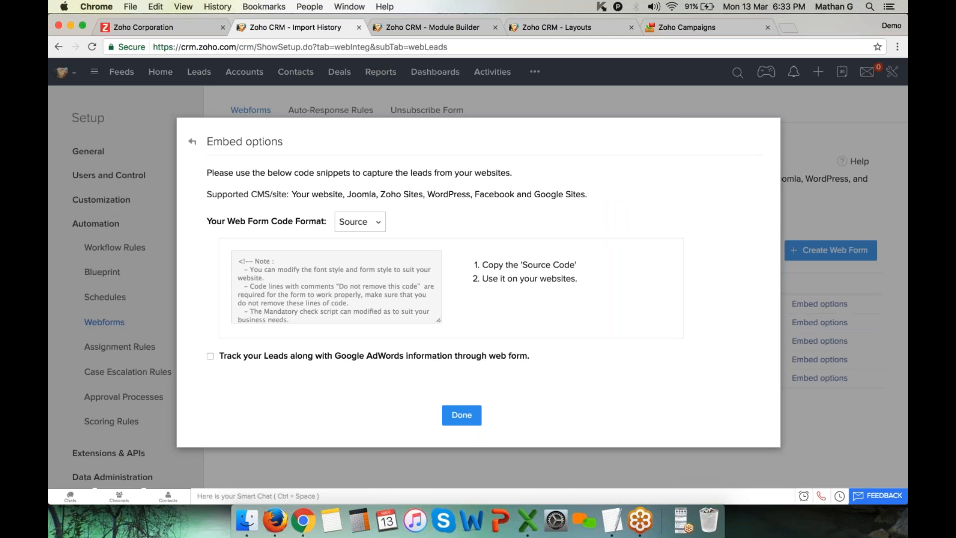
Copy the entire web form source code and close the embed options with Done
scroll(337, 286, down, 5)
scroll(336, 287, down, 10)
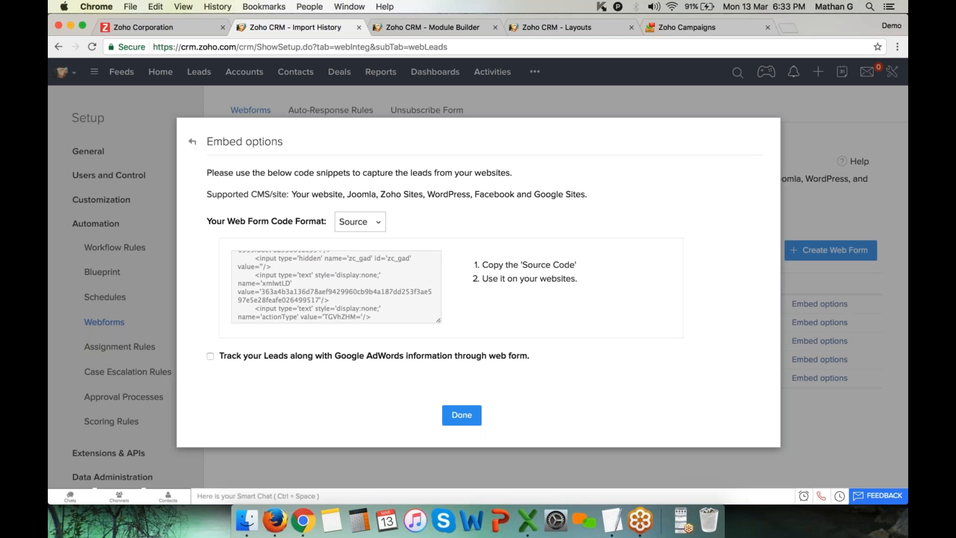
scroll(336, 287, down, 5)
key(super+a)
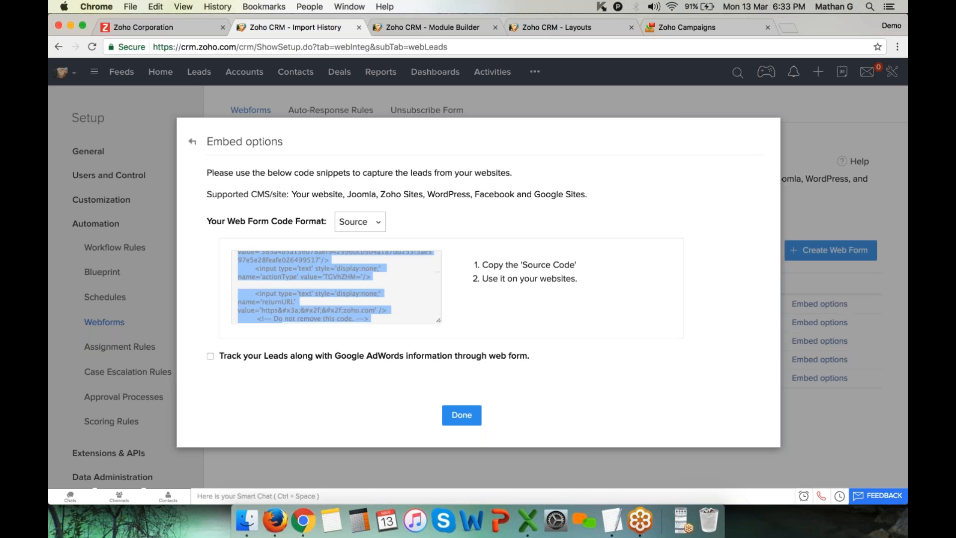
right_click(317, 262)
click(341, 289)
scroll(351, 286, up, 15)
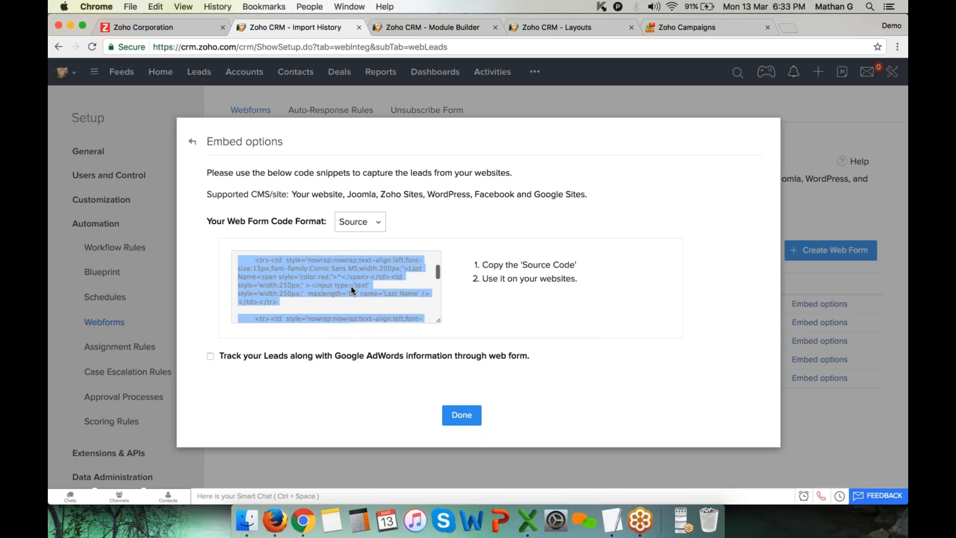
right_click(320, 273)
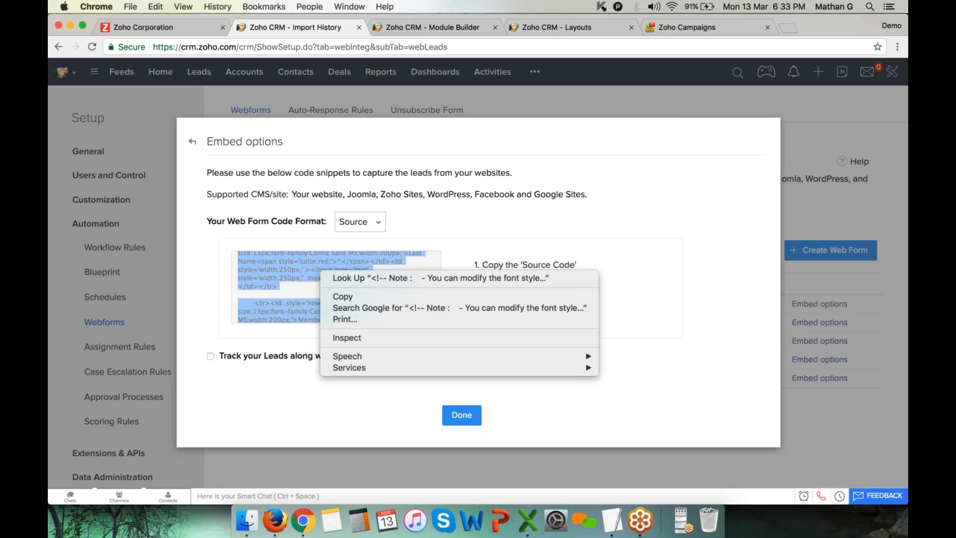
click(350, 298)
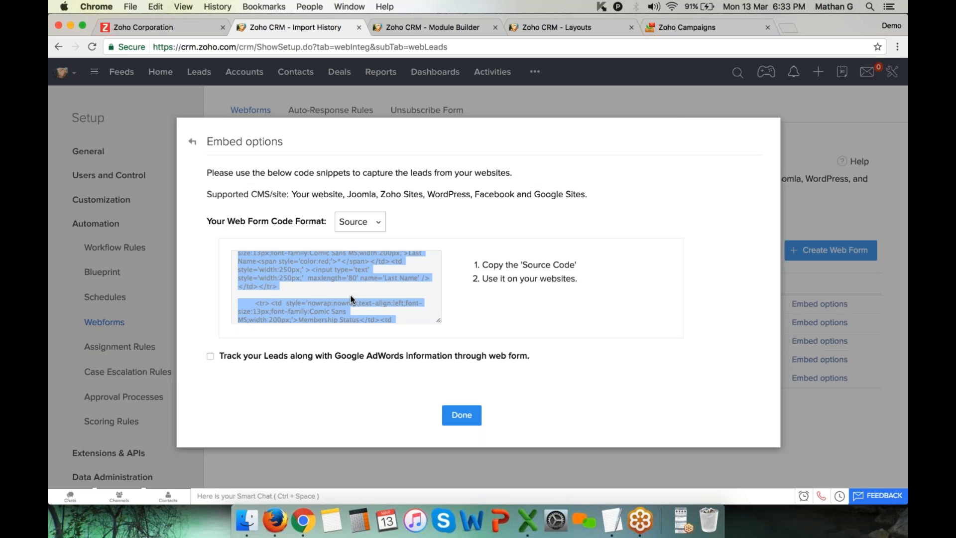
click(461, 415)
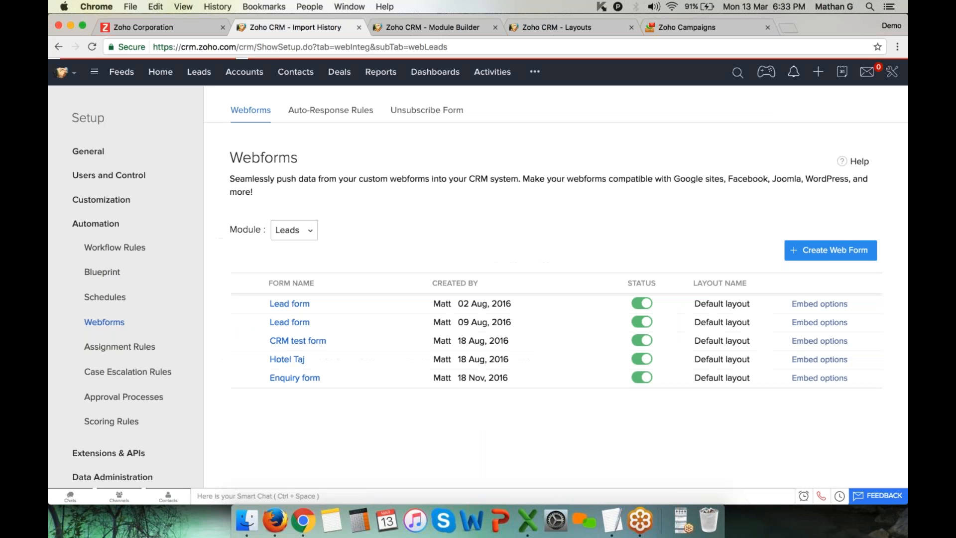
From the Leads list, start a new lead in the Default layout form
click(208, 79)
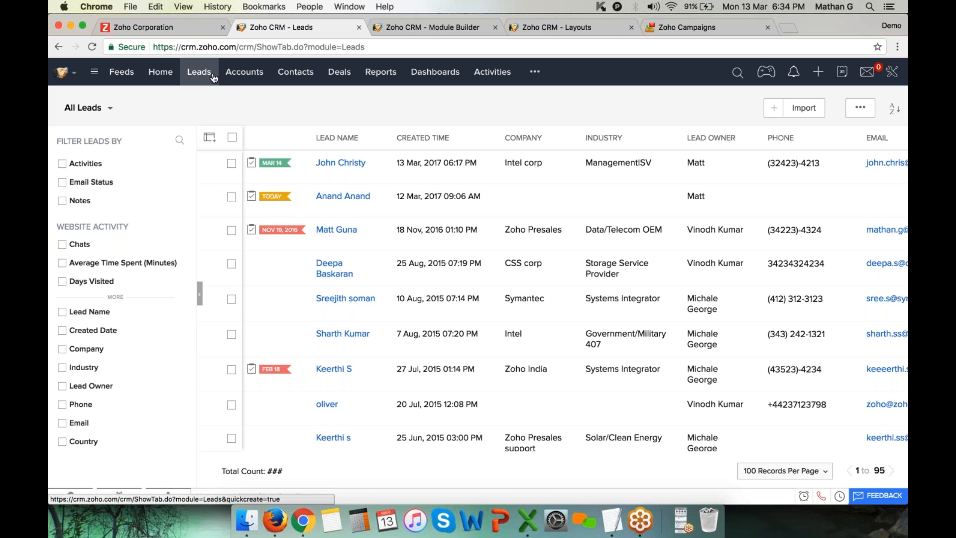
click(773, 110)
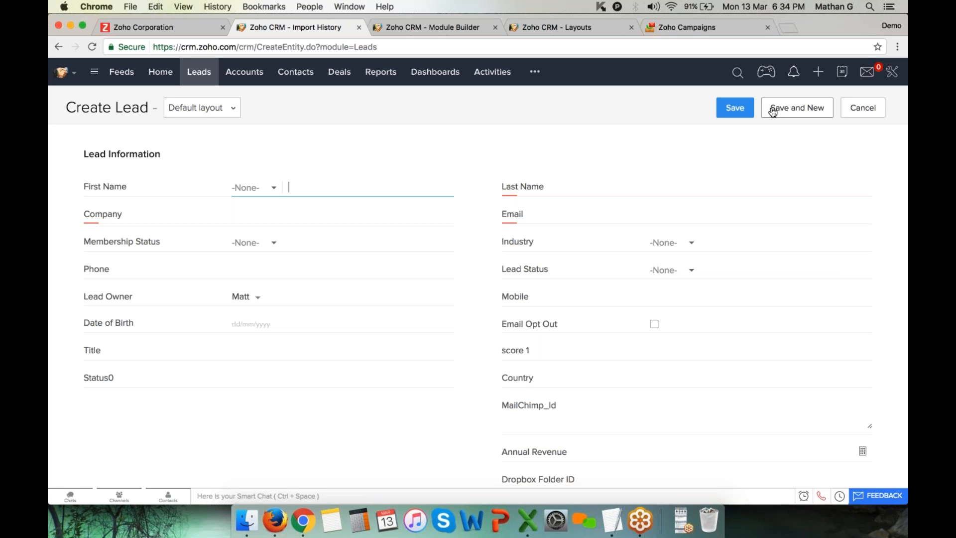
Switch the Create Lead layout from Default to Real Estate and review its Lead Source and Textfield fields
mouse_move(219, 110)
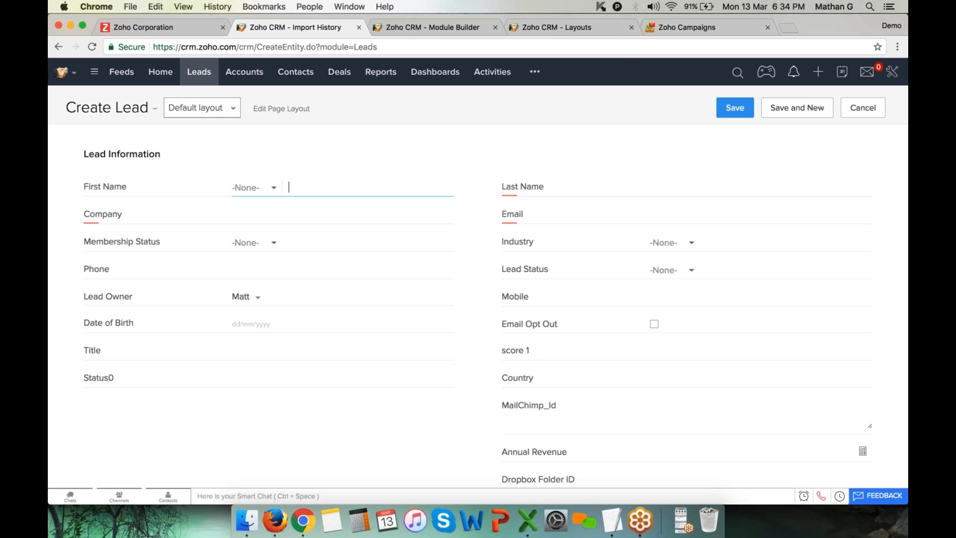
click(213, 112)
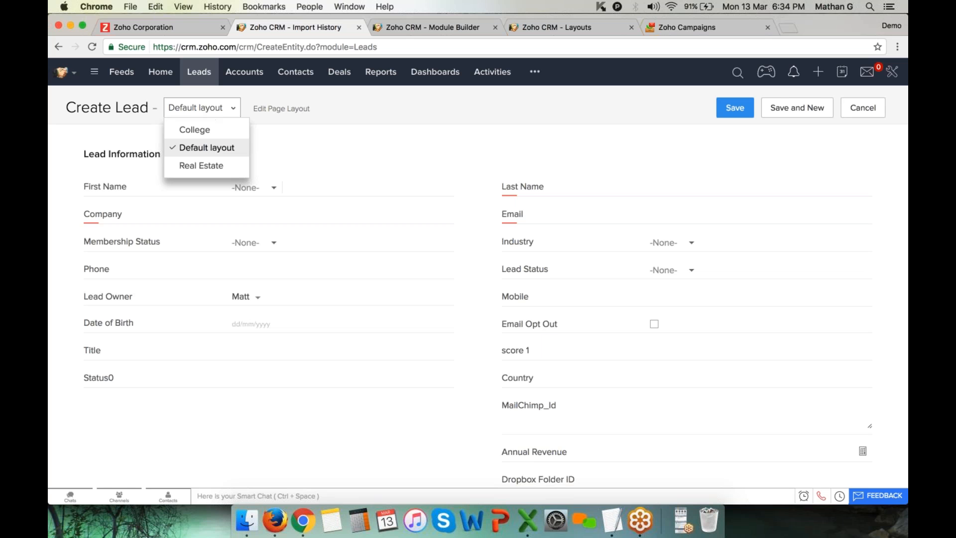
click(213, 150)
scroll(365, 333, down, 4)
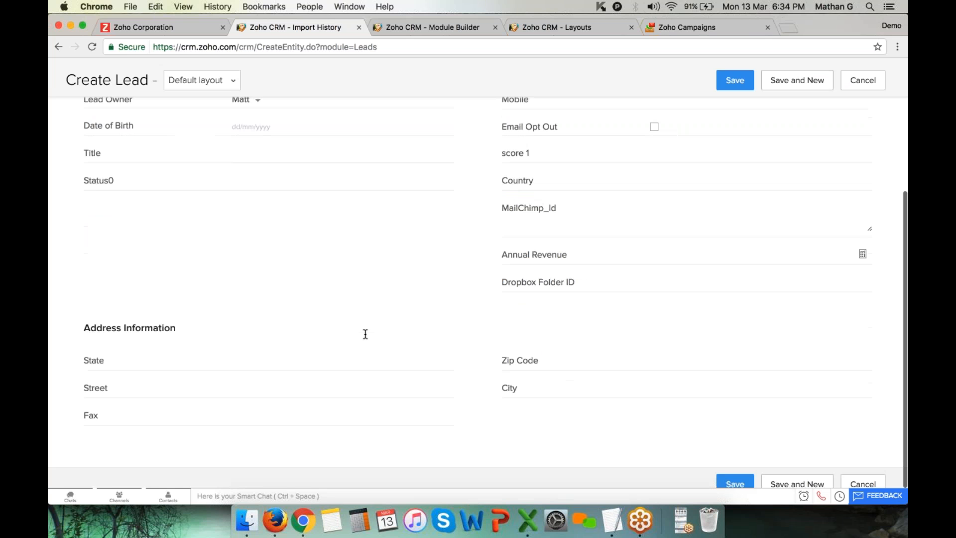
scroll(366, 333, up, 5)
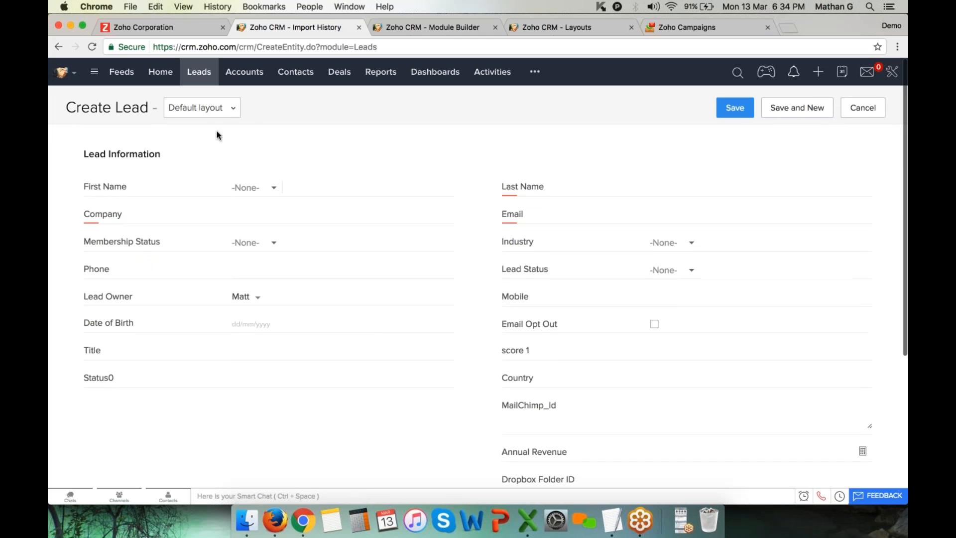
click(217, 114)
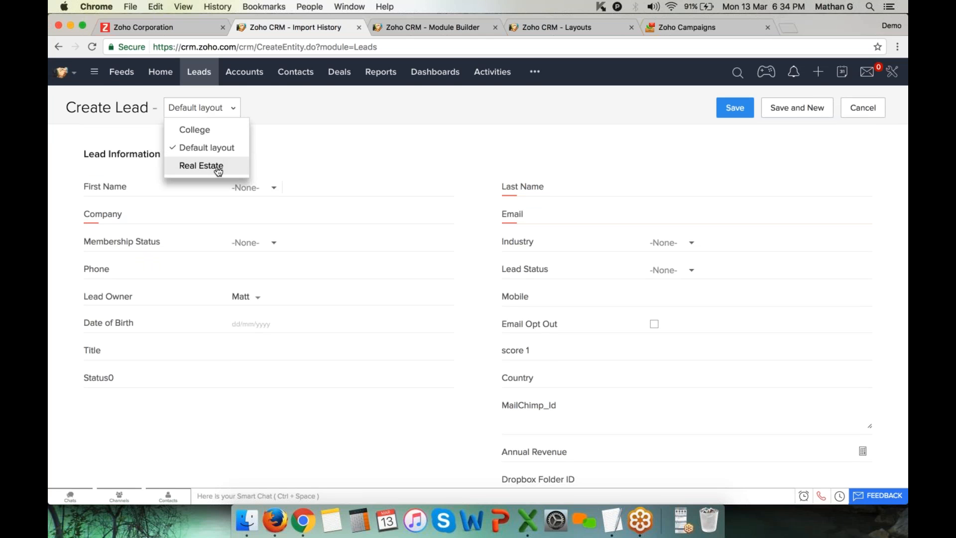
click(218, 167)
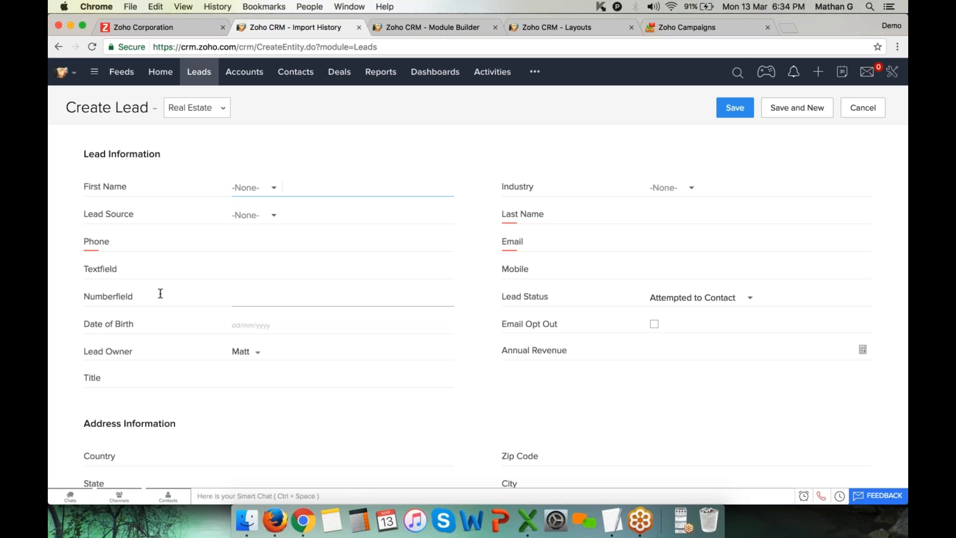
drag(87, 196, 309, 256)
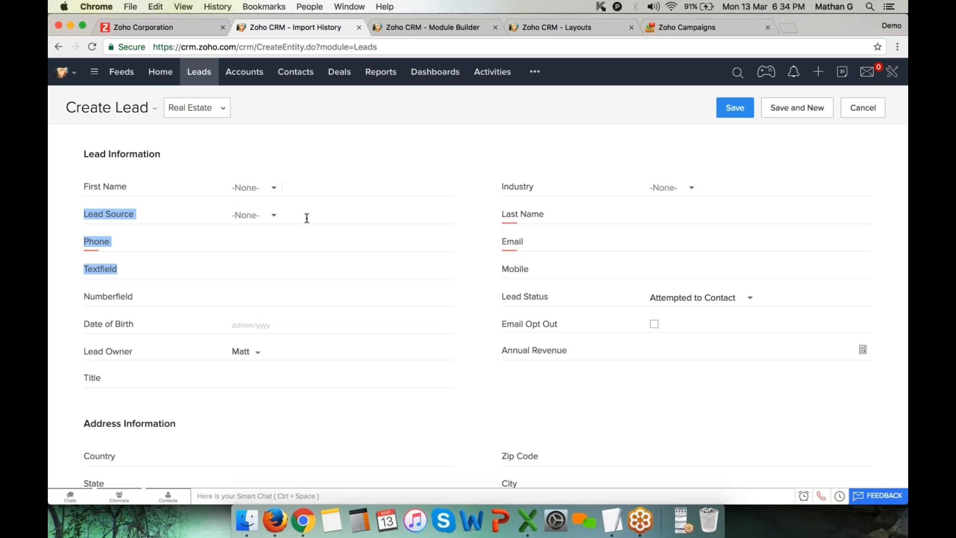
click(197, 108)
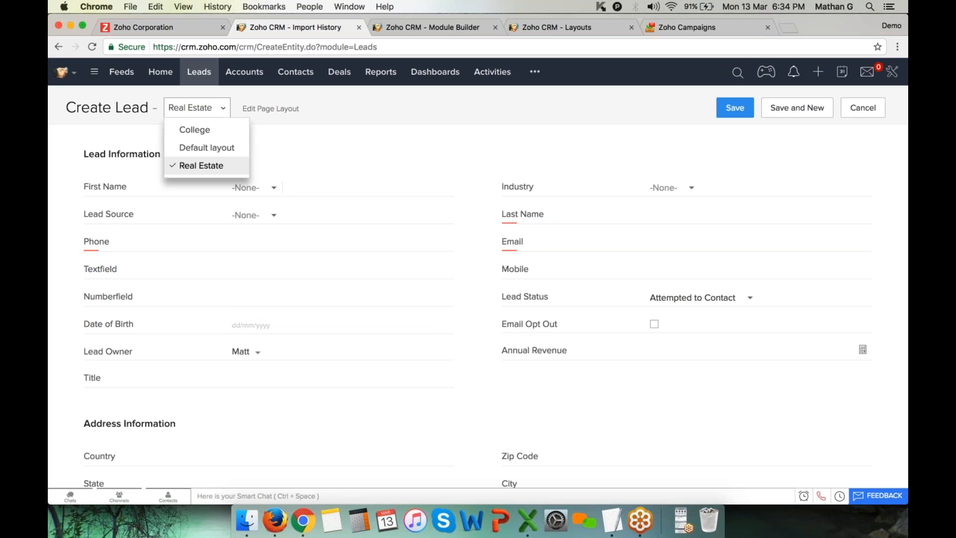
Try the College layout's Bachelor's and Master's degree options, then go back to All Leads unsaved
click(200, 132)
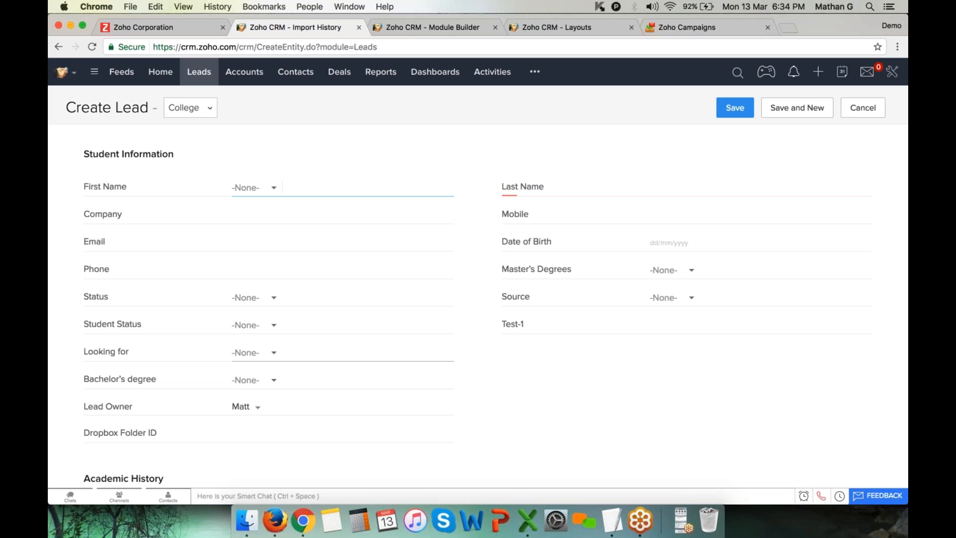
drag(87, 381, 173, 380)
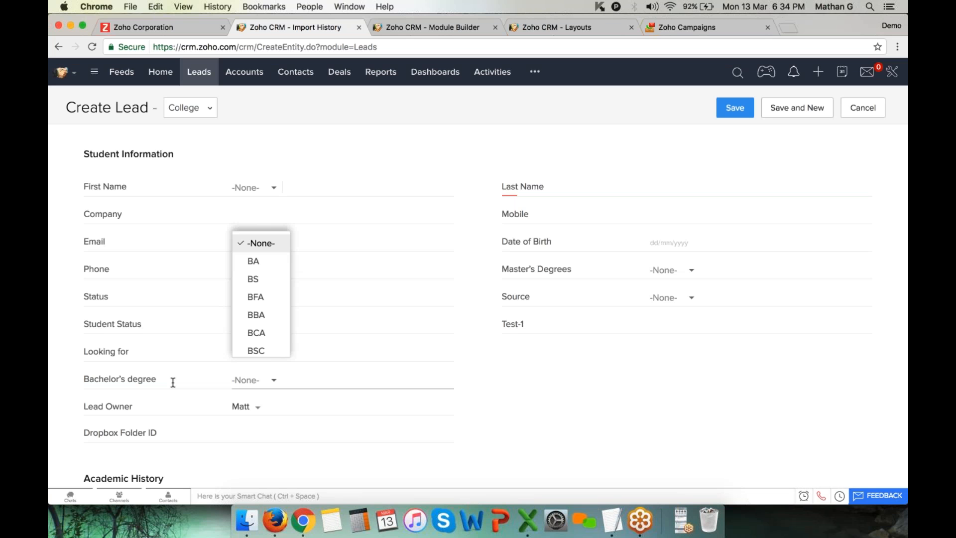
click(672, 270)
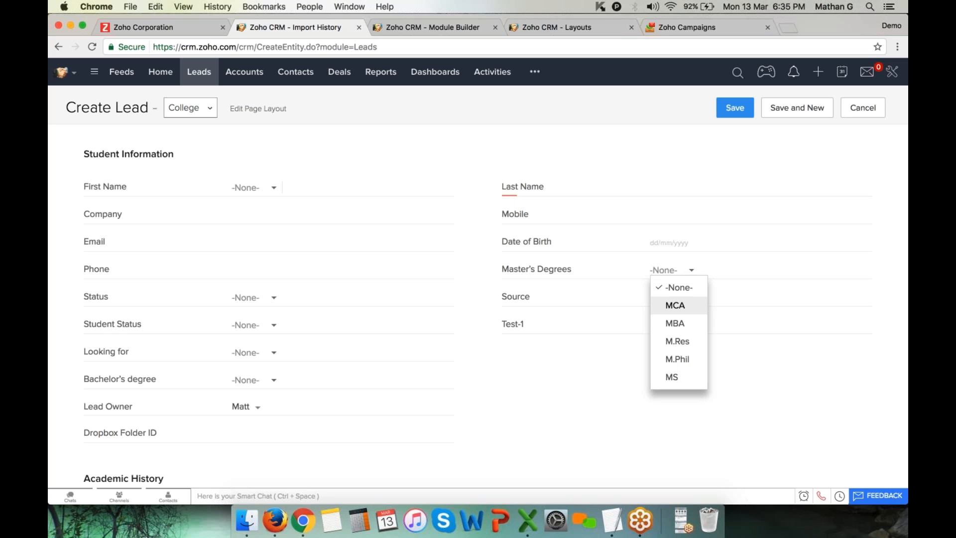
click(193, 109)
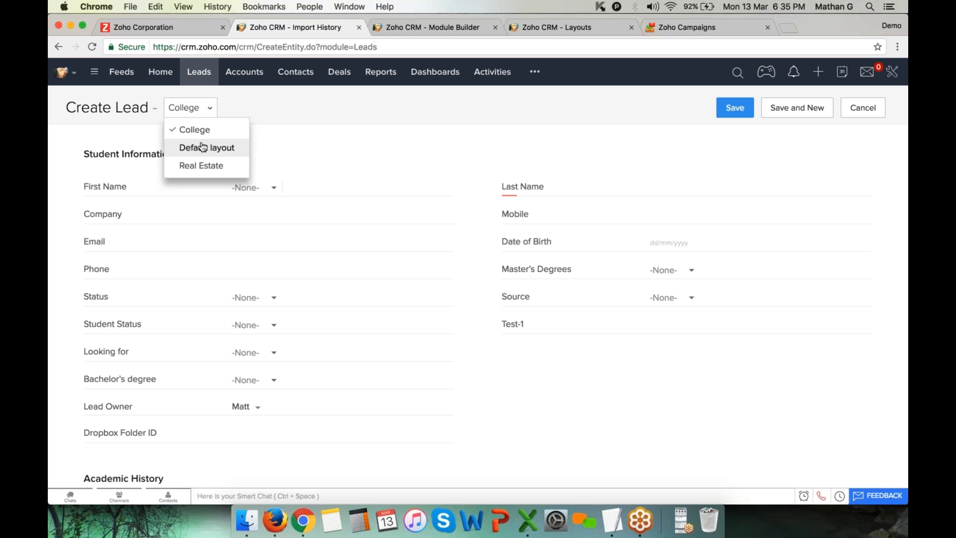
click(204, 75)
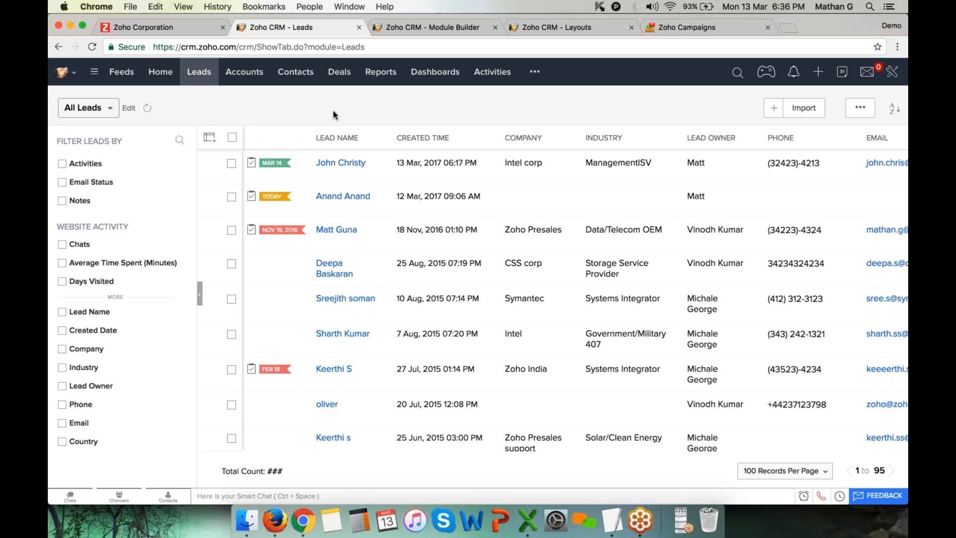
scroll(349, 299, down, 5)
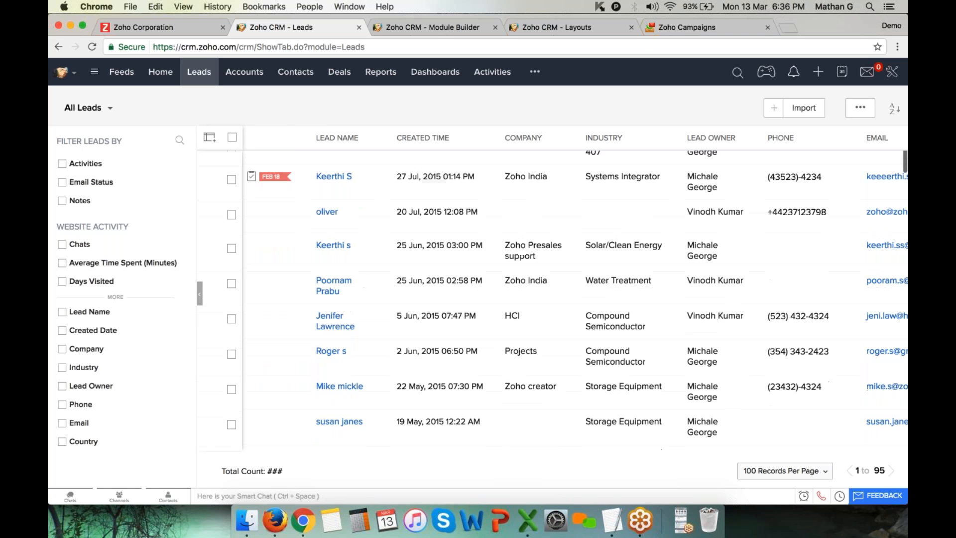
scroll(349, 299, down, 15)
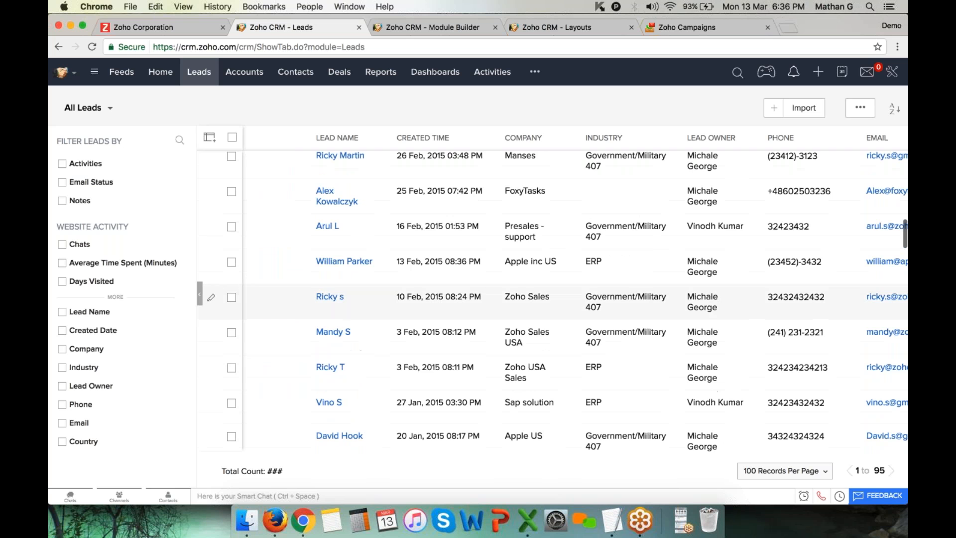
scroll(349, 299, up, 20)
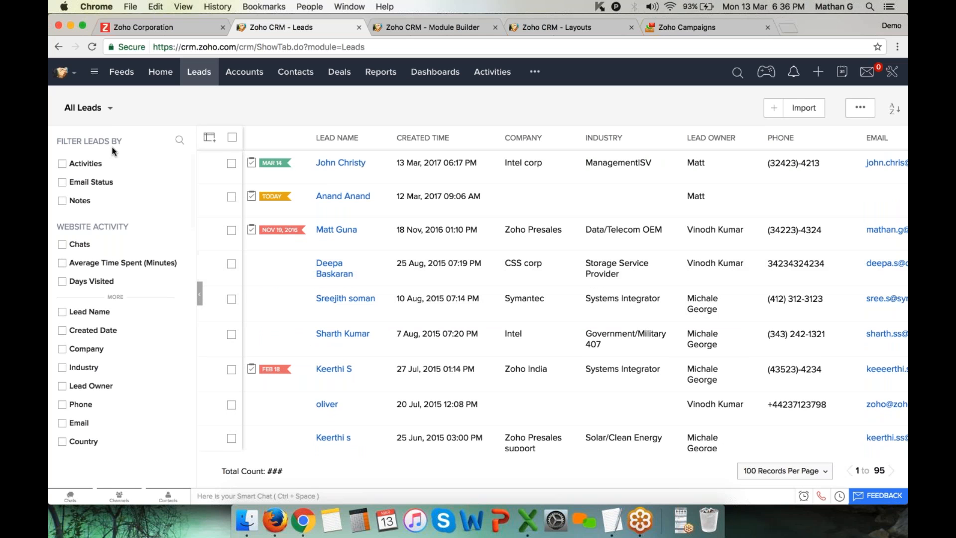
click(99, 110)
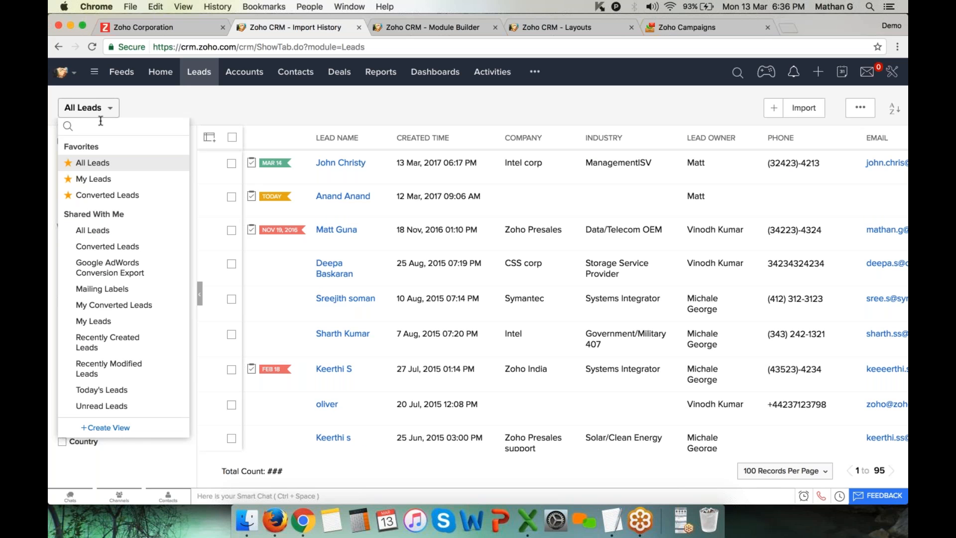
click(108, 180)
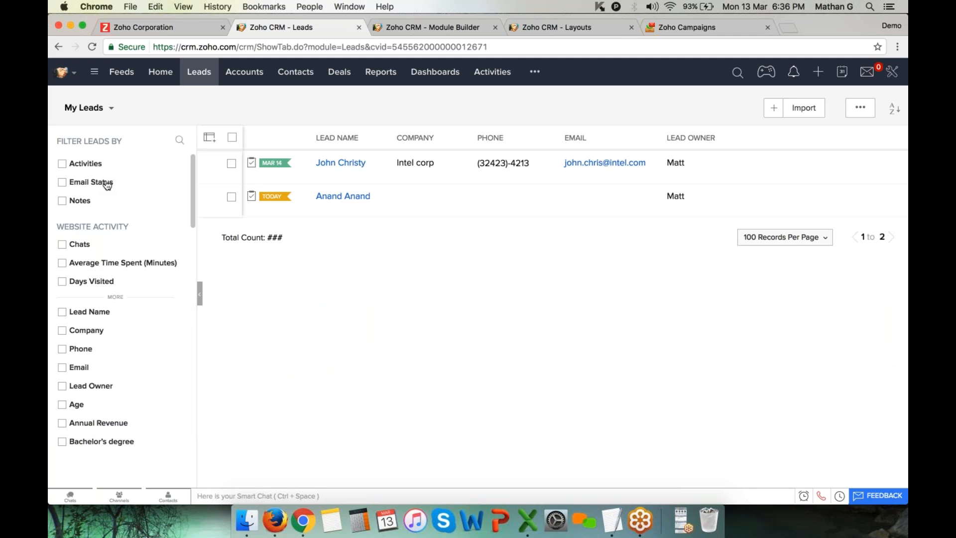
click(87, 108)
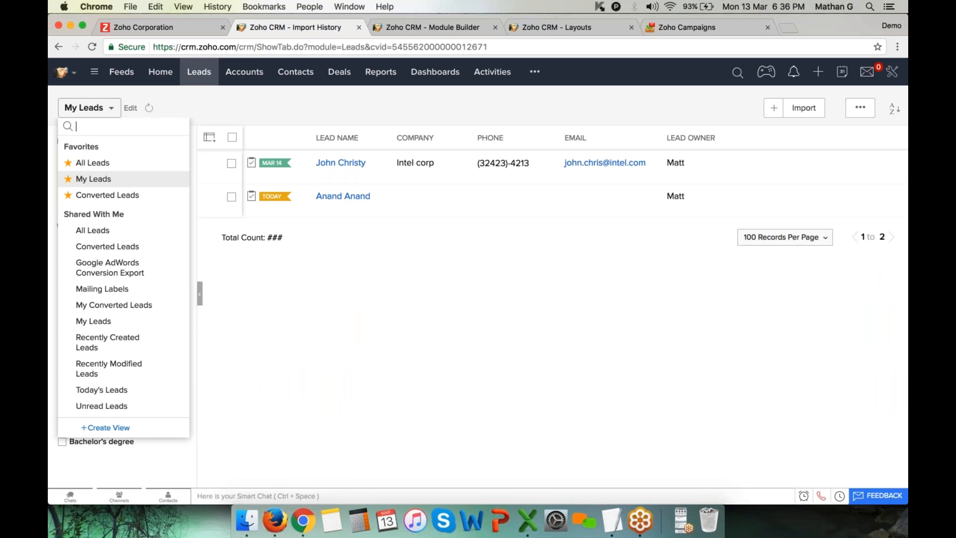
click(106, 165)
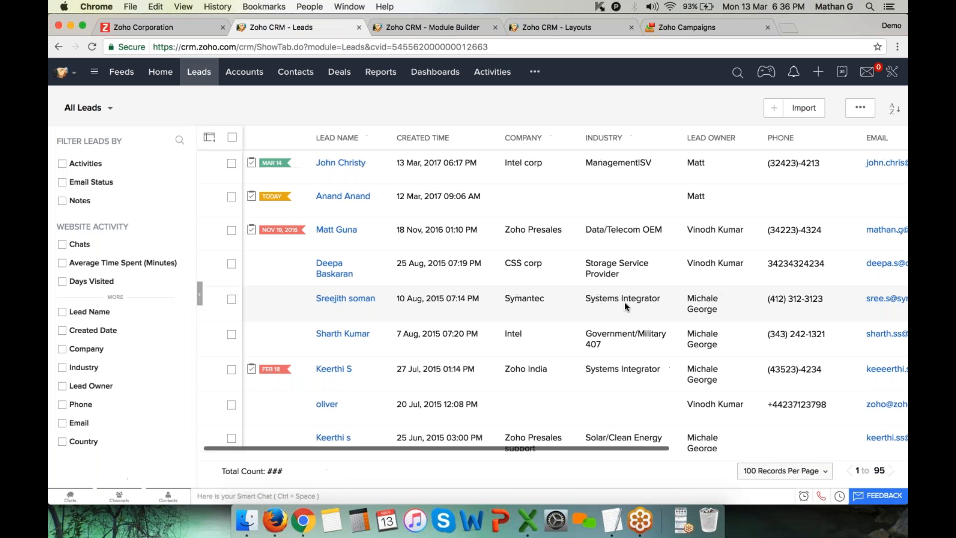
scroll(624, 302, down, 8)
scroll(617, 303, right, 3)
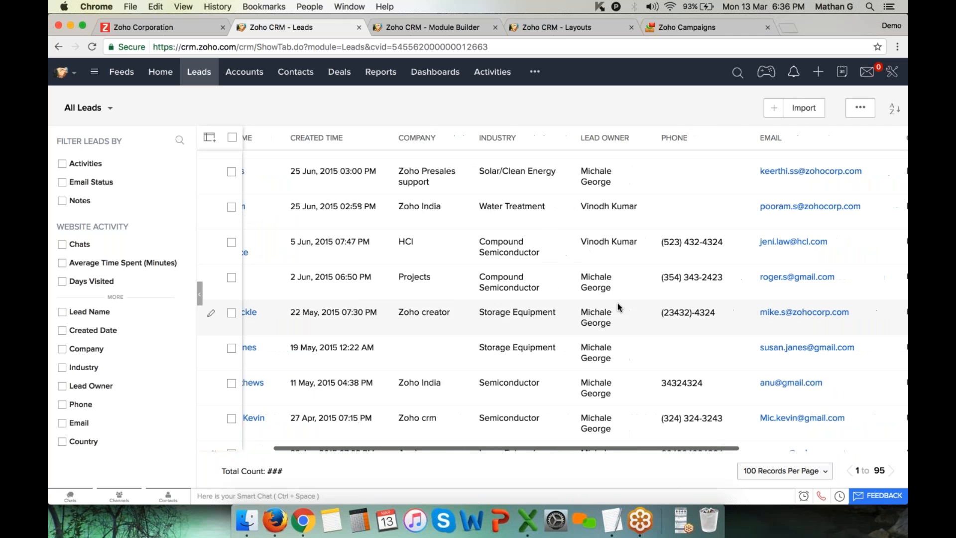
scroll(618, 303, right, 2)
scroll(618, 302, up, 3)
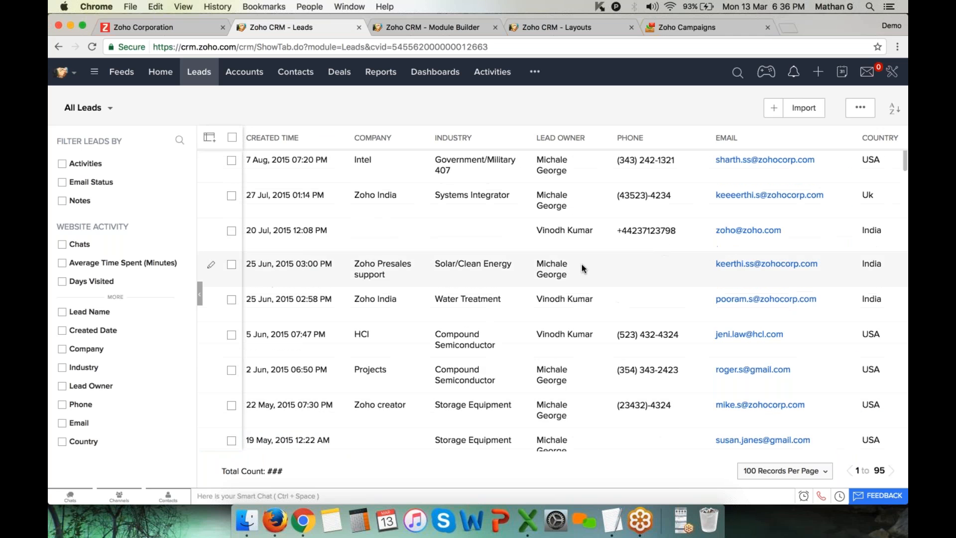
scroll(581, 264, left, 3)
scroll(582, 264, up, 1)
scroll(582, 264, up, 5)
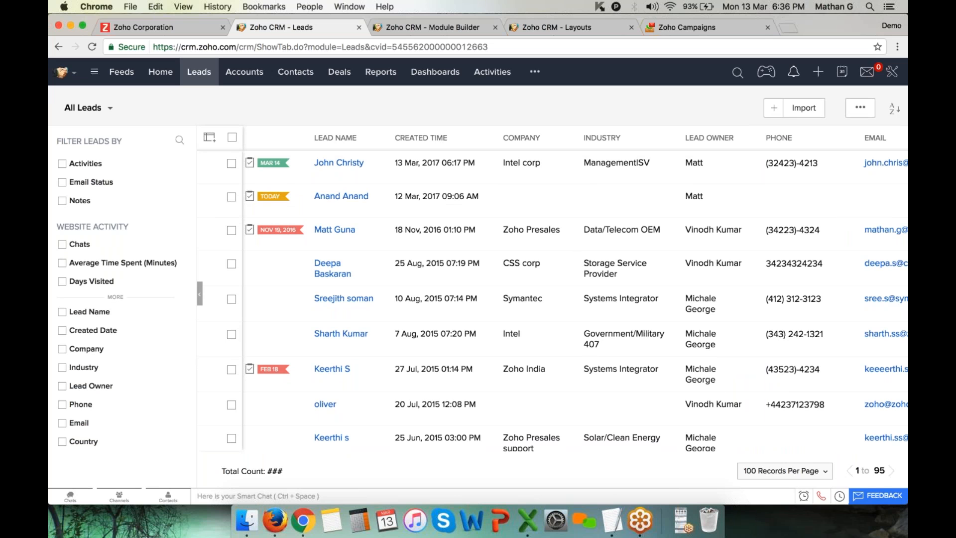
Edit All Leads columns: remove Created Time and add Membership Status below Company
mouse_move(113, 110)
click(129, 109)
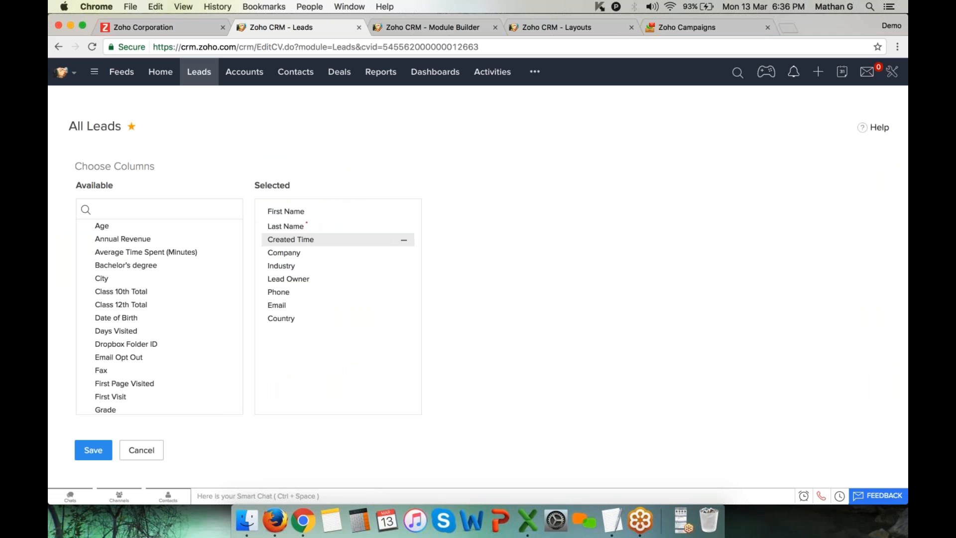
click(404, 240)
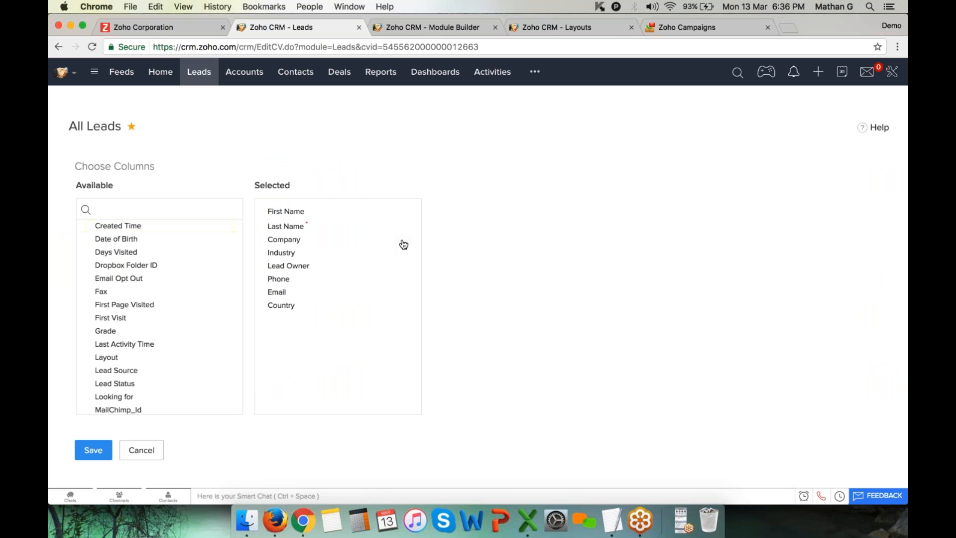
click(162, 210)
text(me)
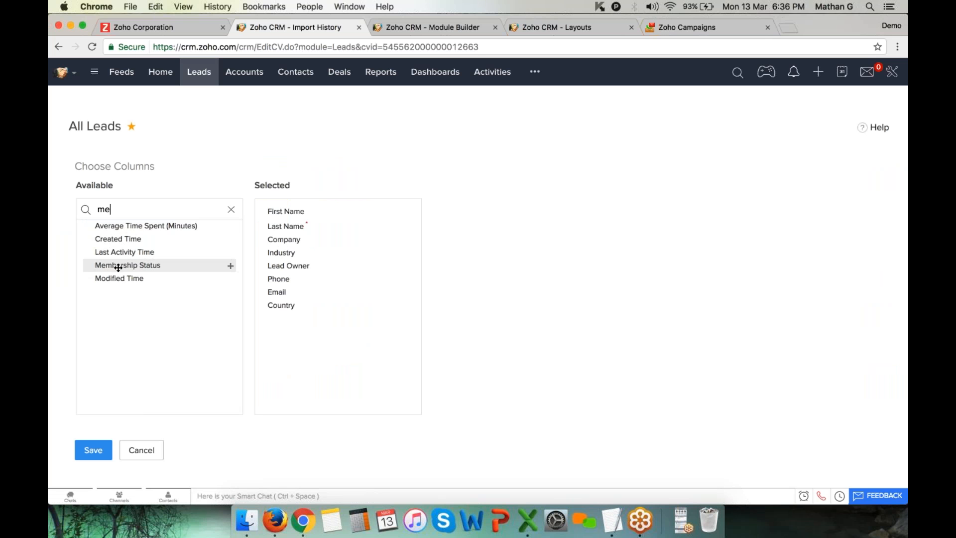
drag(118, 268, 283, 242)
click(101, 455)
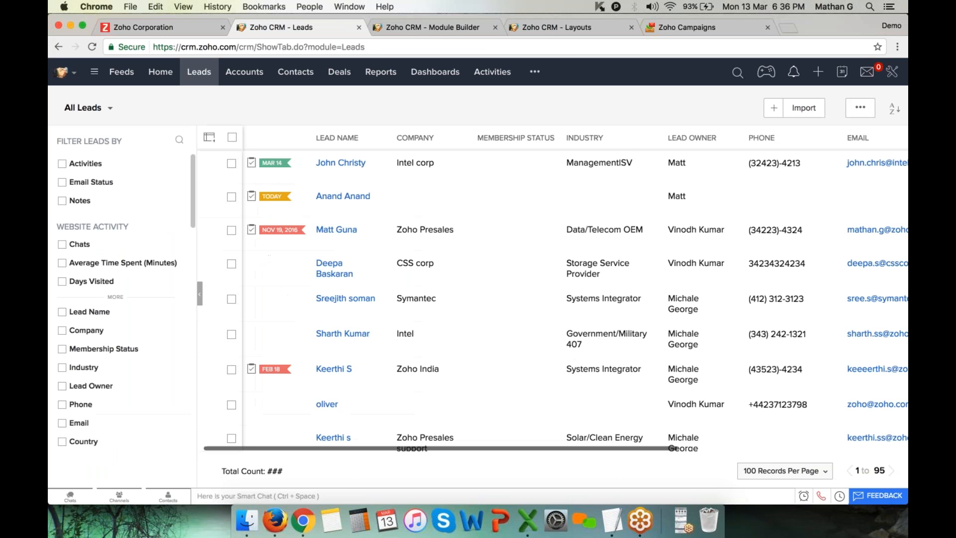
drag(475, 138, 543, 141)
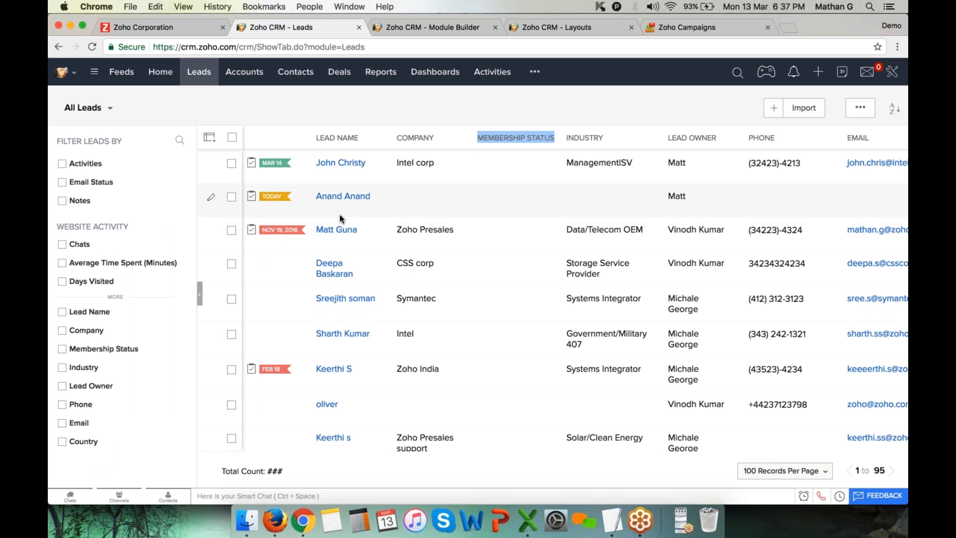
Tick six lead checkboxes across the list and open the ••• bulk actions menu
click(231, 166)
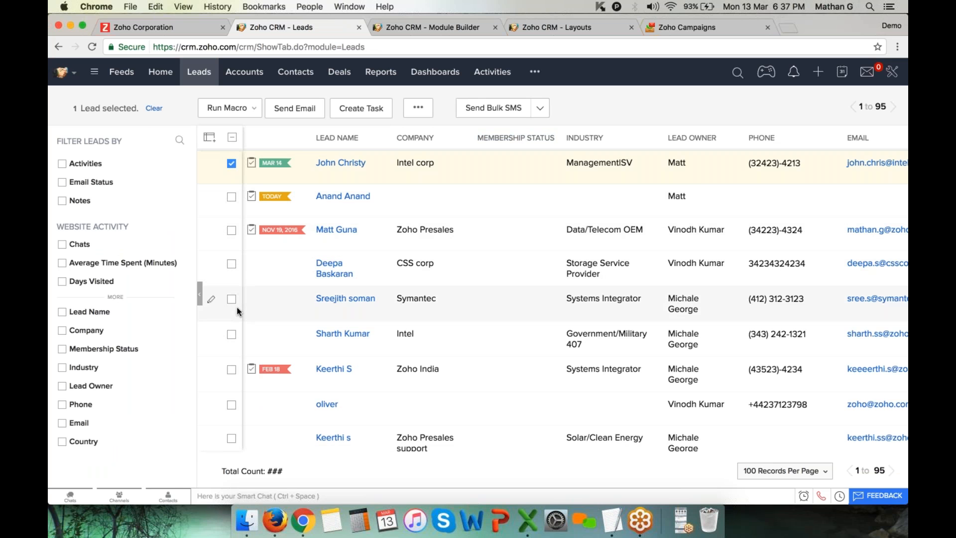
scroll(230, 356, down, 2)
click(232, 353)
scroll(233, 357, down, 3)
scroll(233, 357, down, 2)
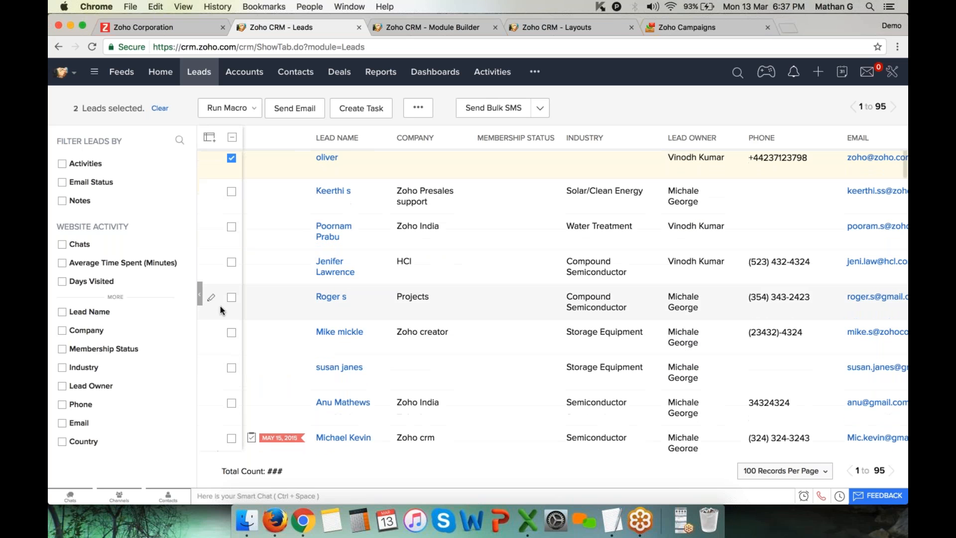
click(231, 298)
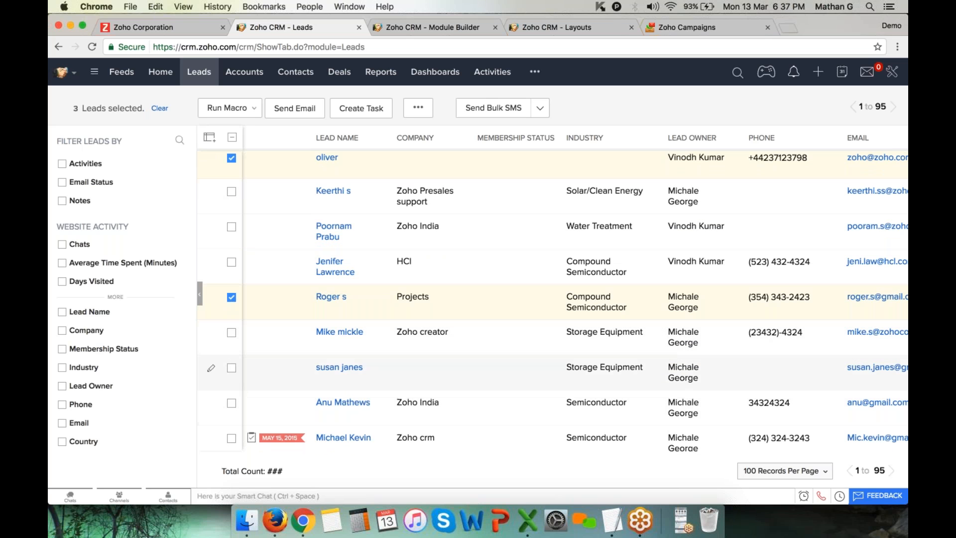
click(231, 368)
click(232, 403)
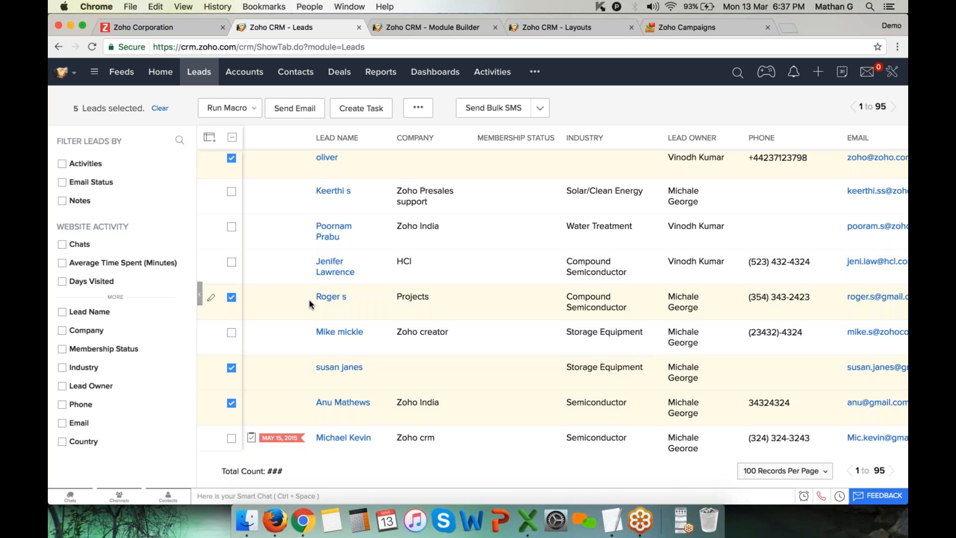
scroll(309, 299, up, 5)
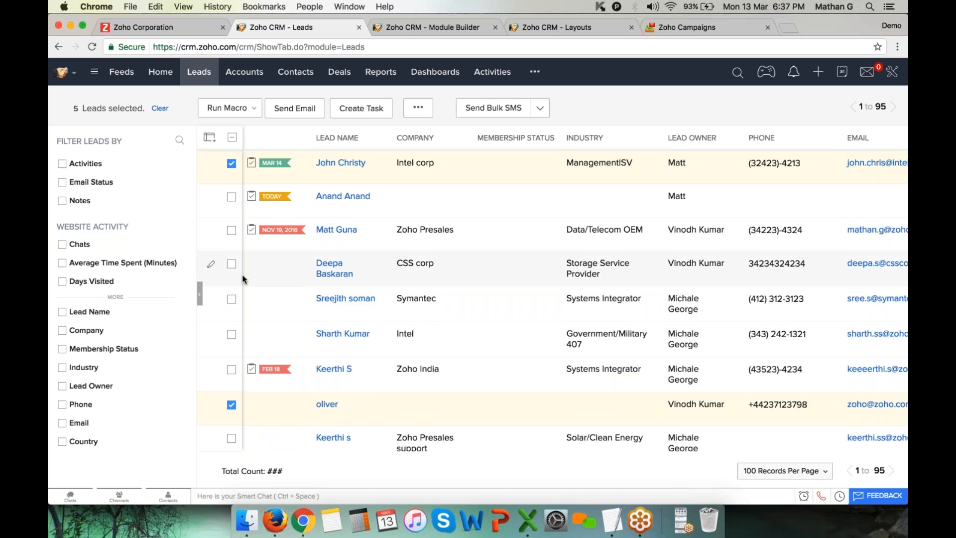
click(232, 299)
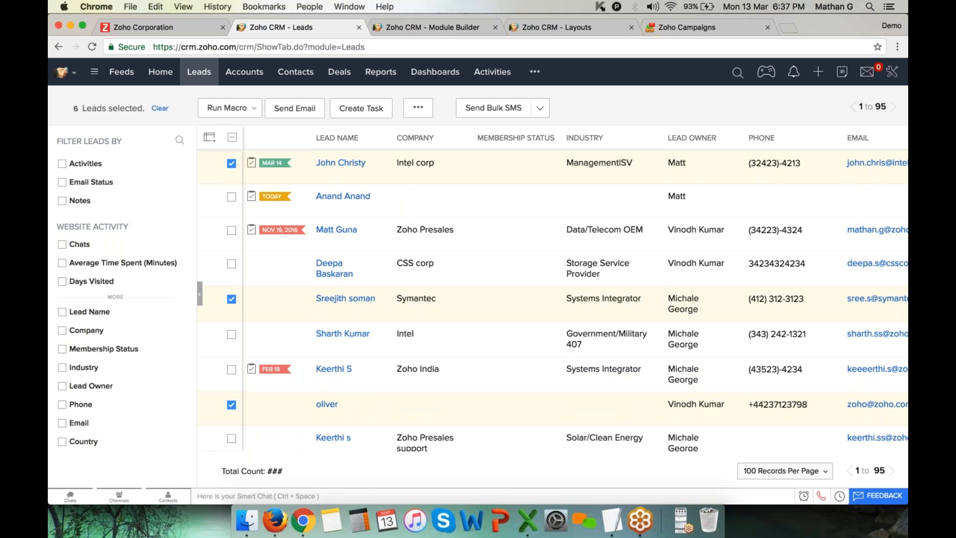
click(421, 108)
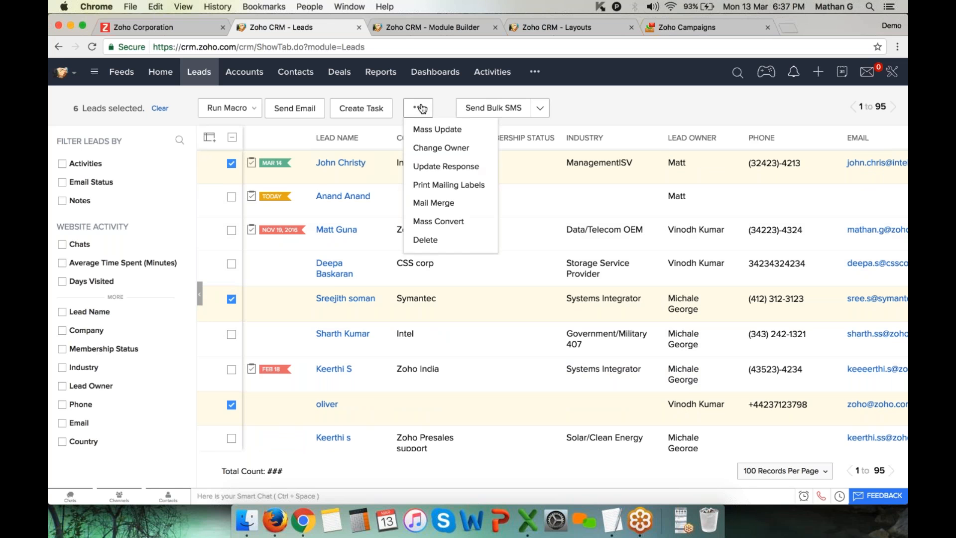
Mass update the six selected leads' Membership Status to Paid
click(457, 133)
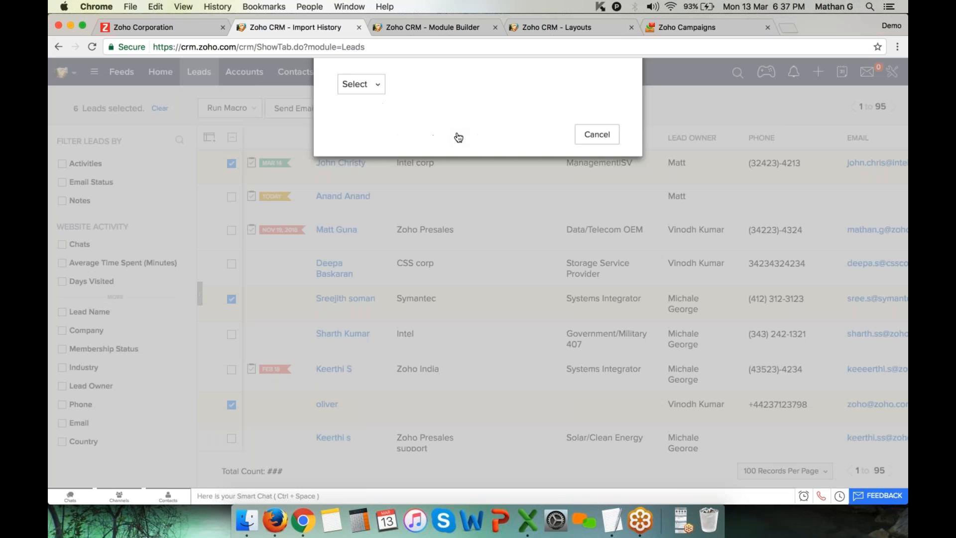
drag(330, 78, 474, 83)
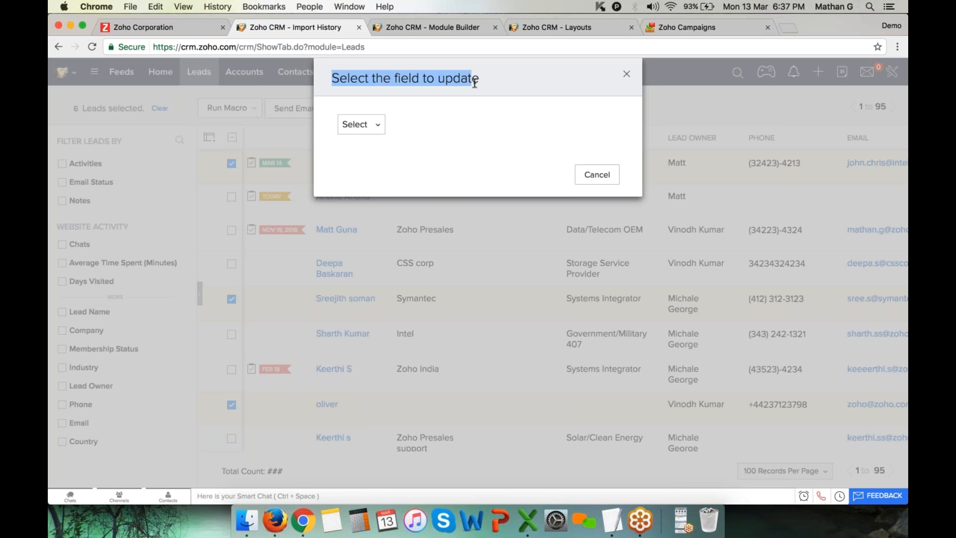
click(373, 132)
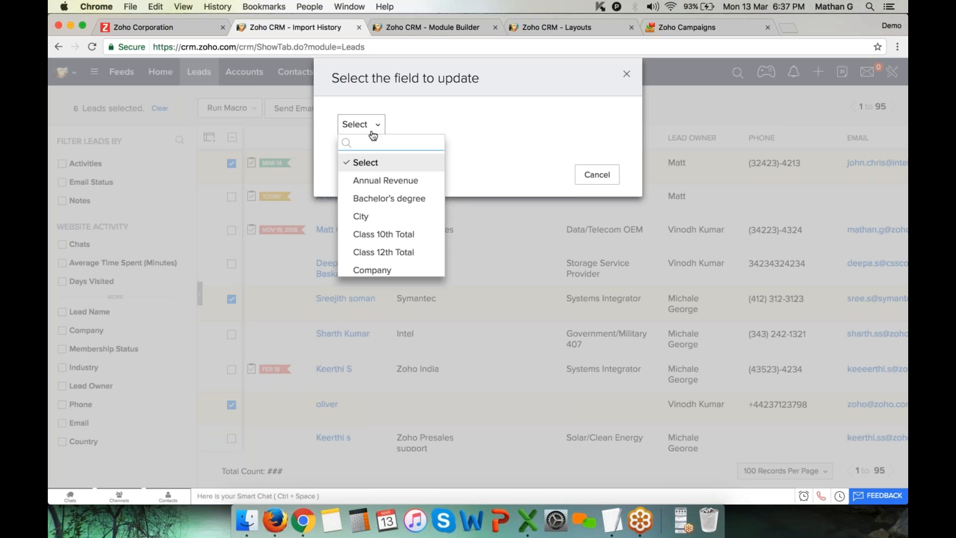
text(mem)
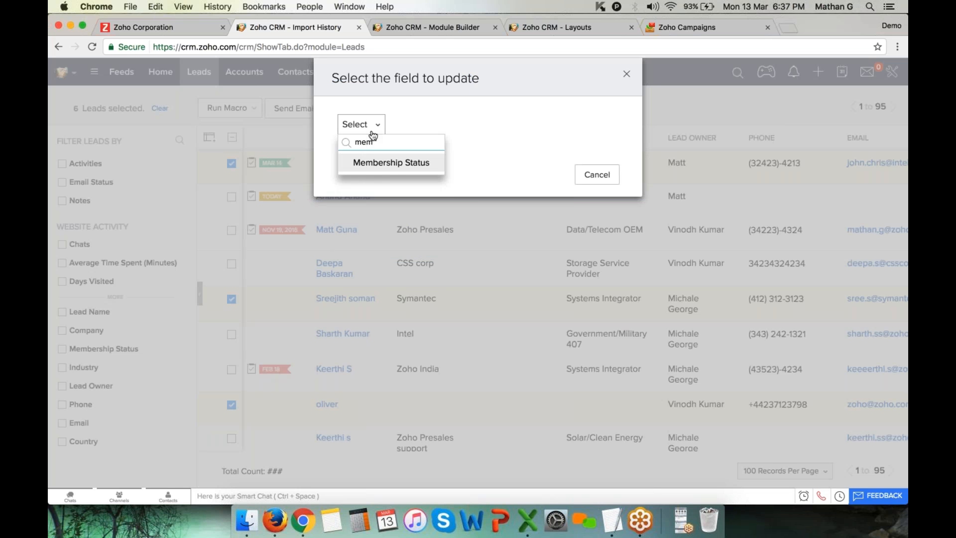
click(391, 162)
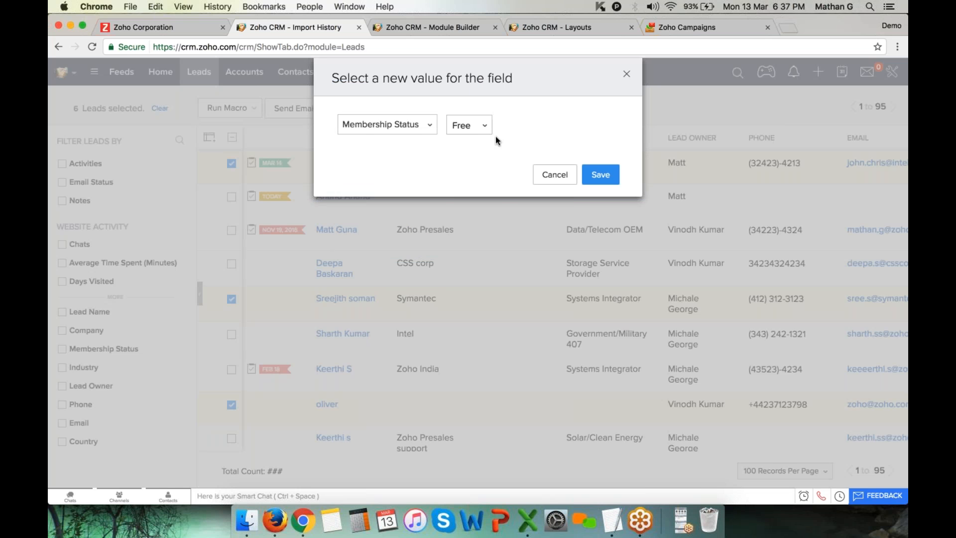
click(477, 127)
click(479, 165)
click(599, 175)
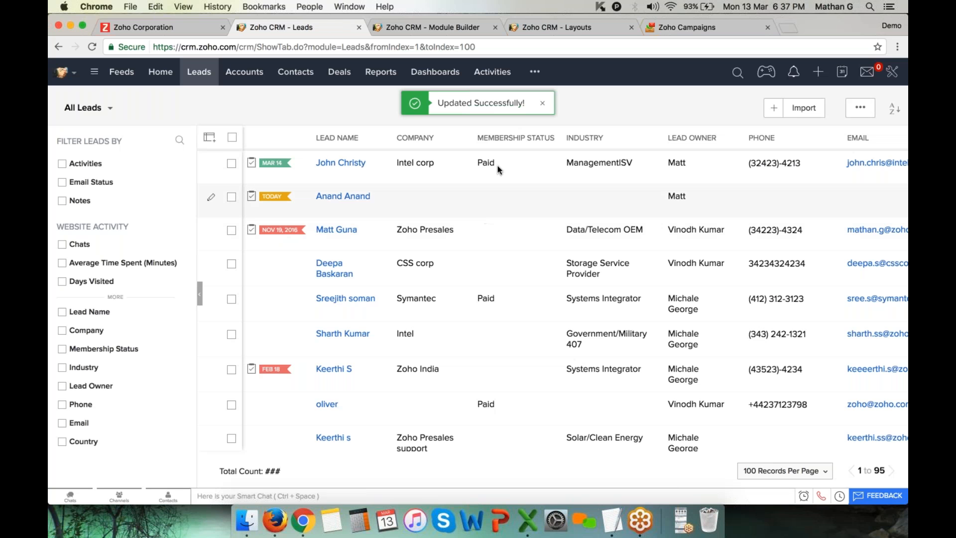
Check the Paid Membership Status on several updated leads in the list
double_click(488, 163)
double_click(486, 298)
double_click(486, 404)
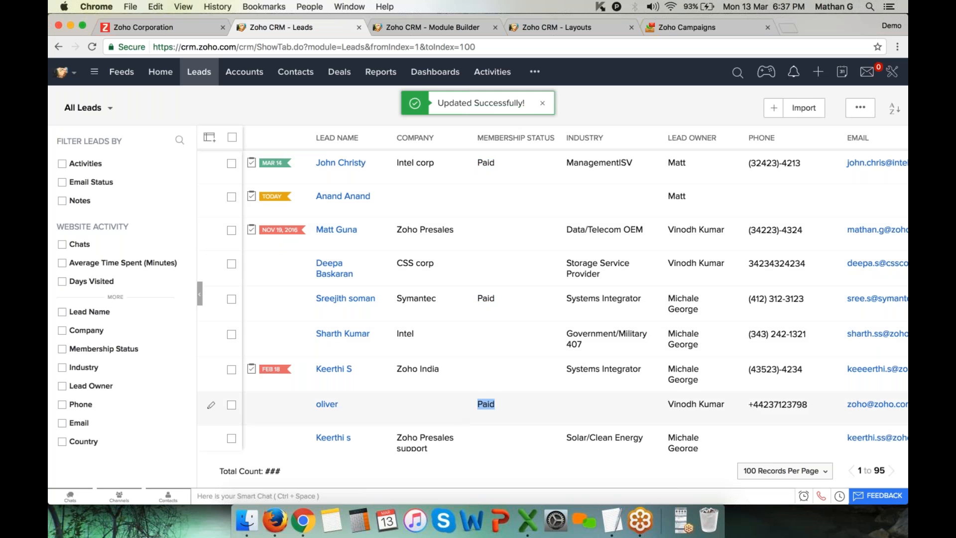
scroll(486, 389, down, 3)
Review the leads' Country column, noting USA values, then open the saved lead views list
scroll(465, 316, up, 3)
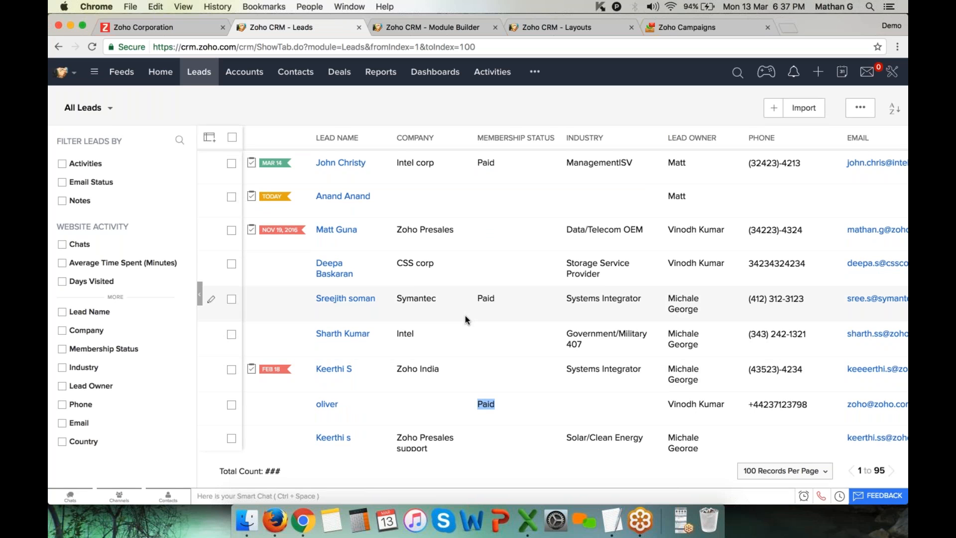
scroll(511, 283, right, 3)
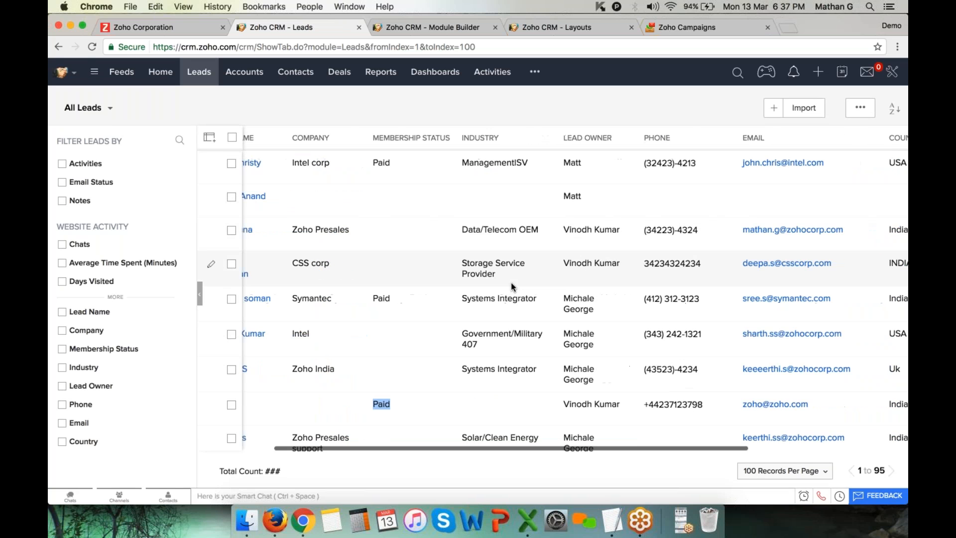
scroll(511, 282, right, 5)
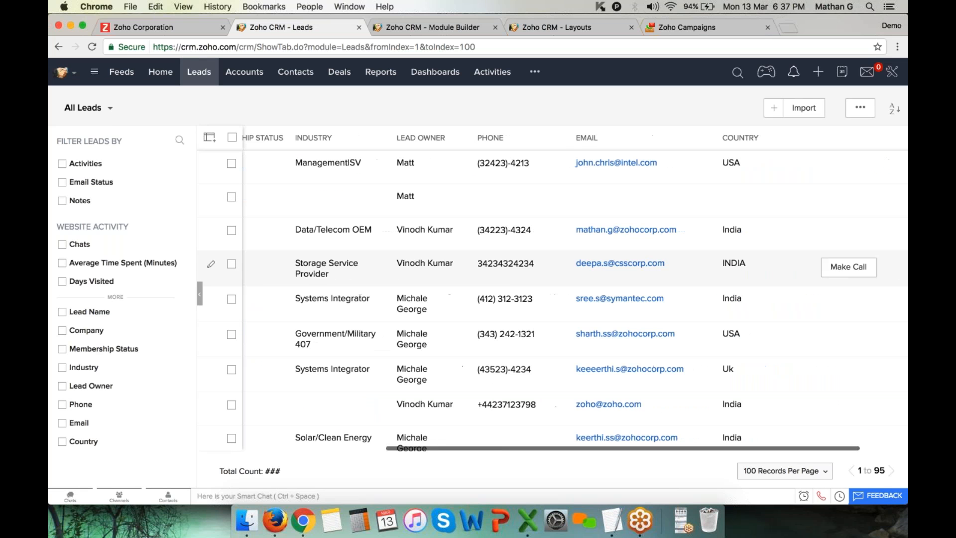
drag(722, 163, 741, 163)
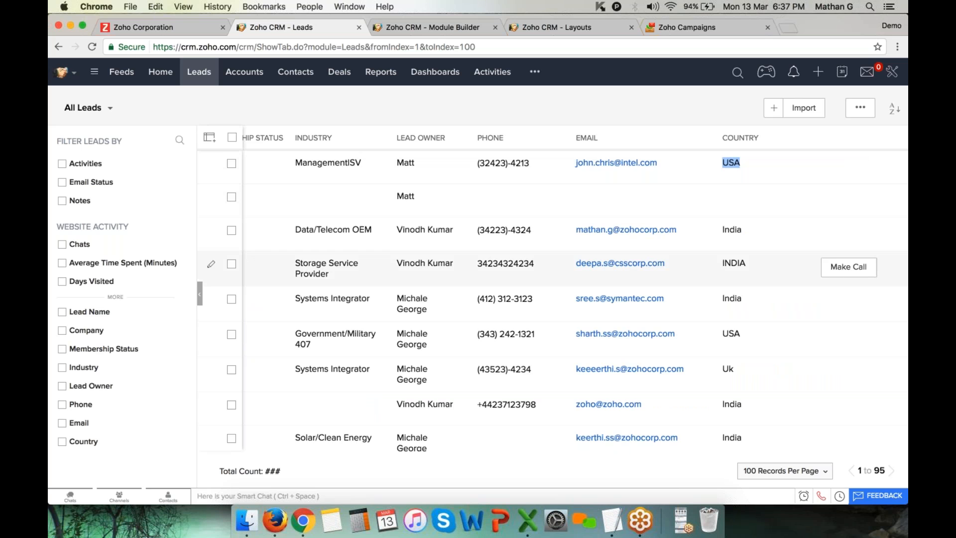
scroll(737, 259, down, 2)
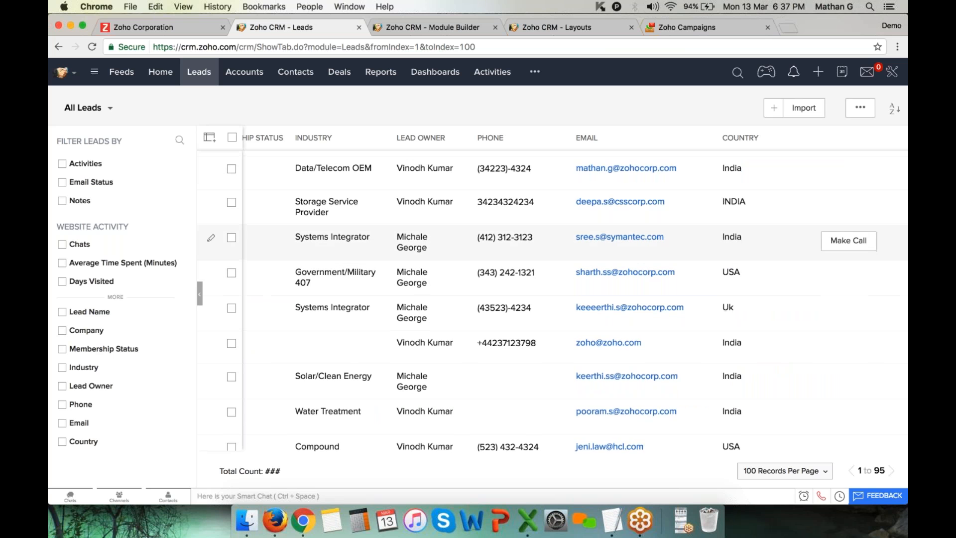
scroll(581, 300, down, 6)
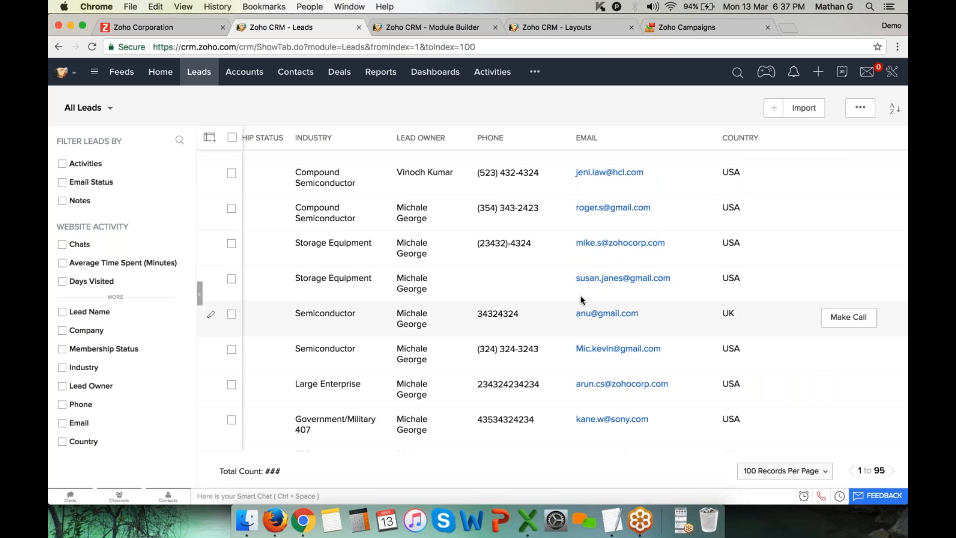
scroll(582, 300, up, 8)
scroll(362, 230, left, 5)
scroll(362, 229, left, 3)
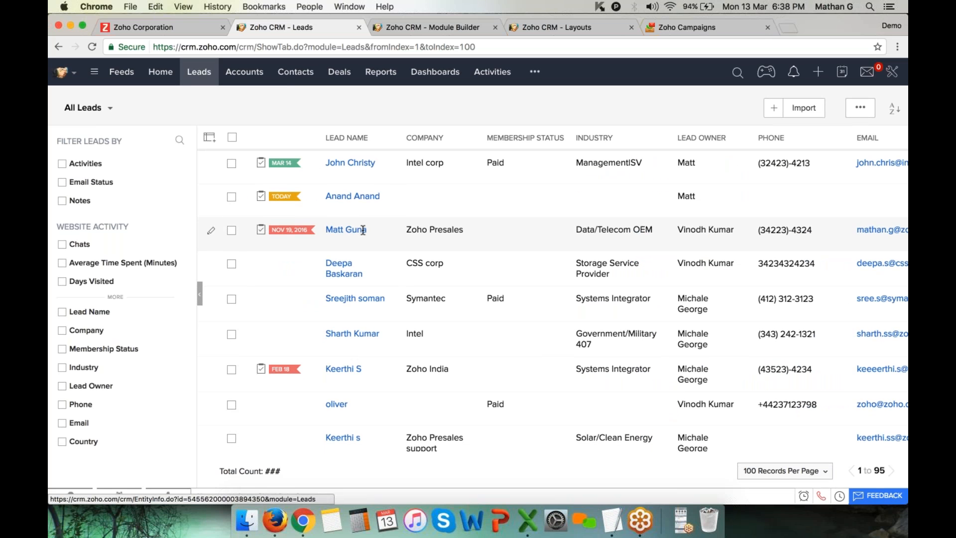
click(108, 113)
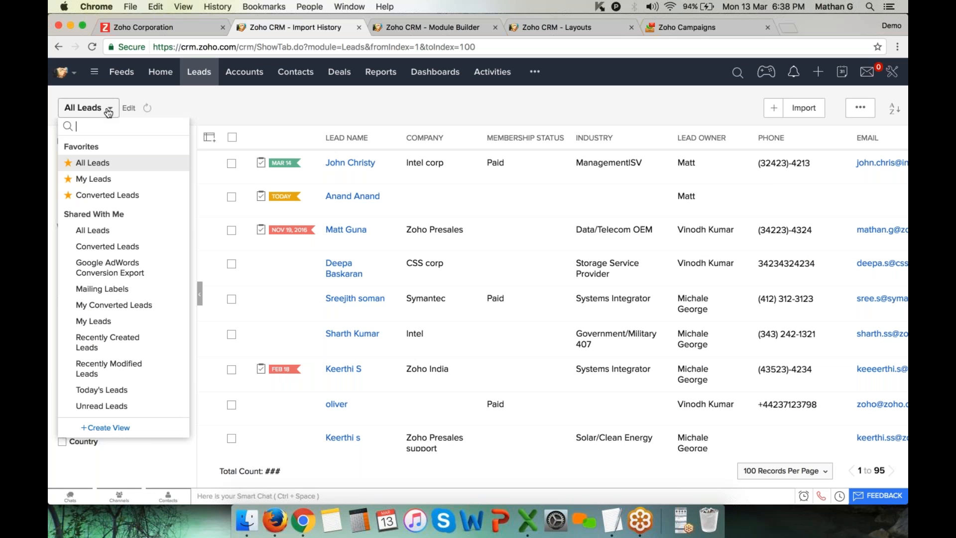
Create a custom view named 'Leads from USA' and open its first criterion's field list
click(104, 428)
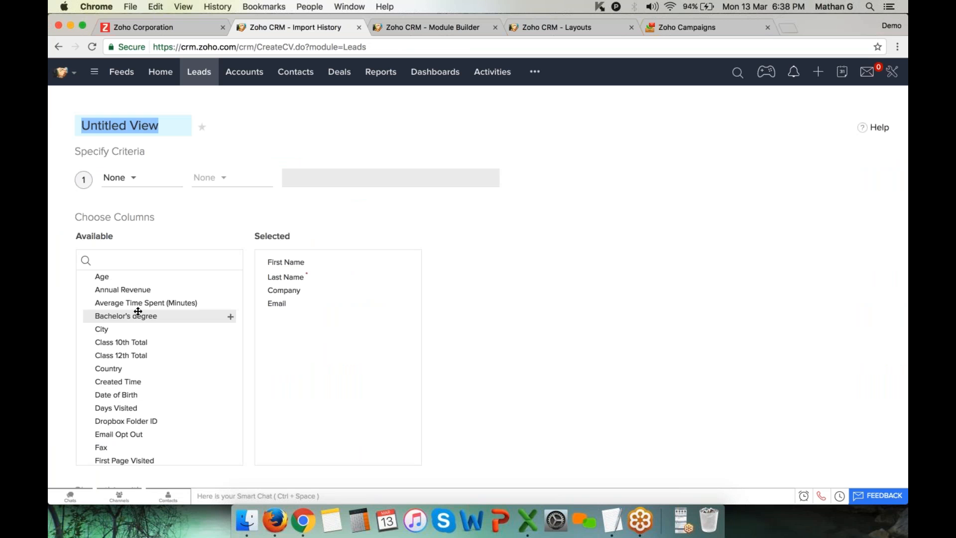
text(Le)
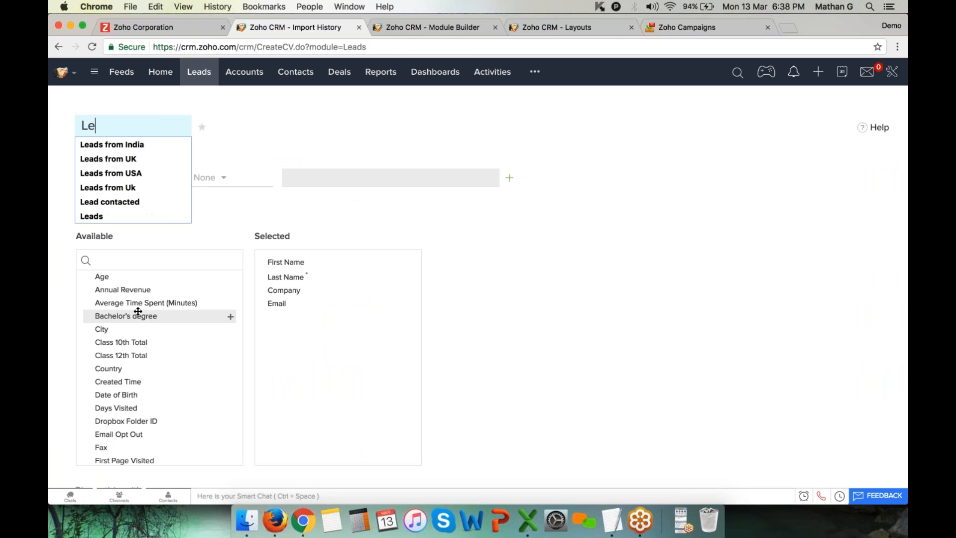
text(ads from USA)
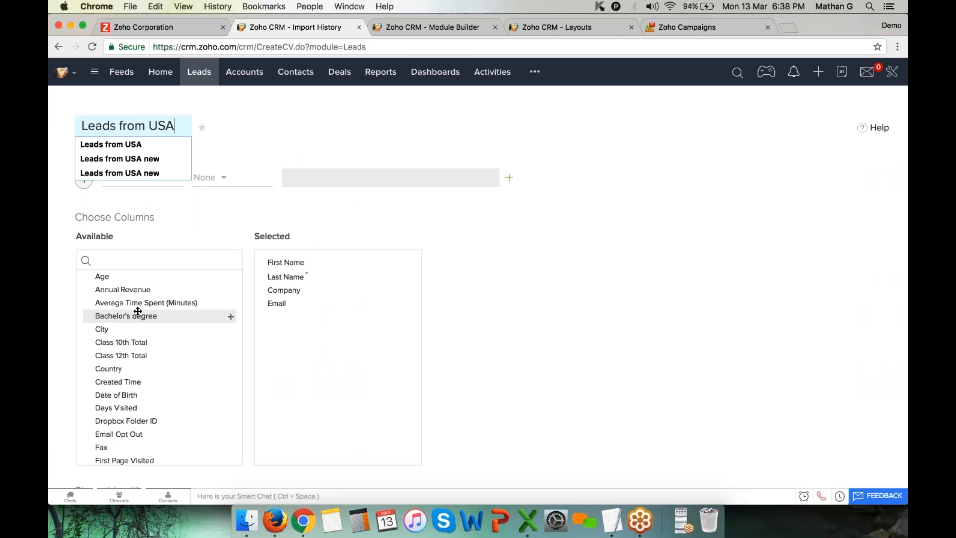
key(Tab)
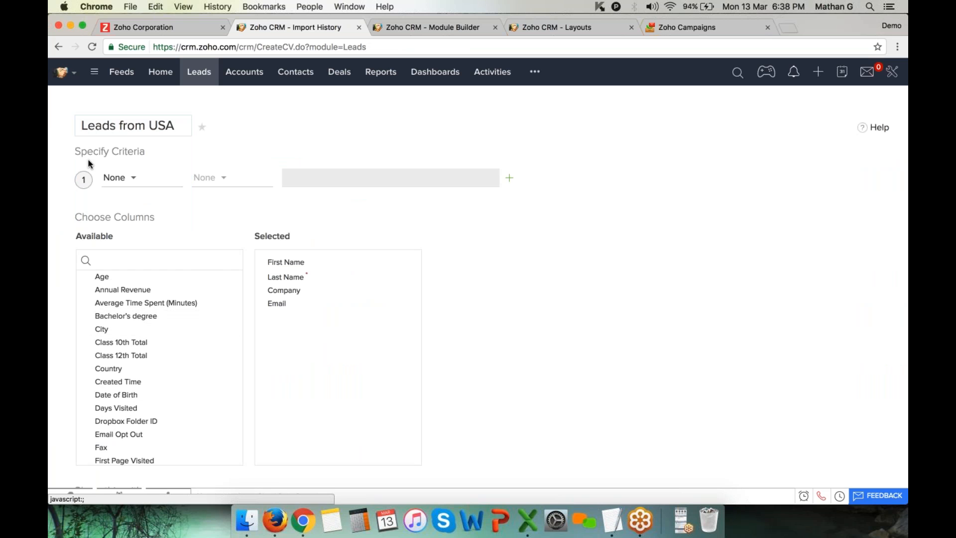
drag(88, 159, 145, 150)
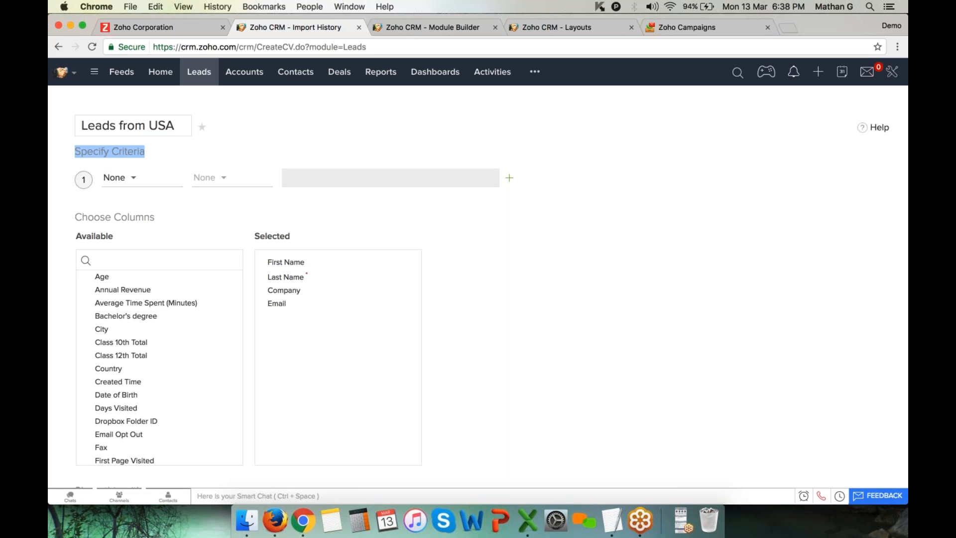
click(142, 185)
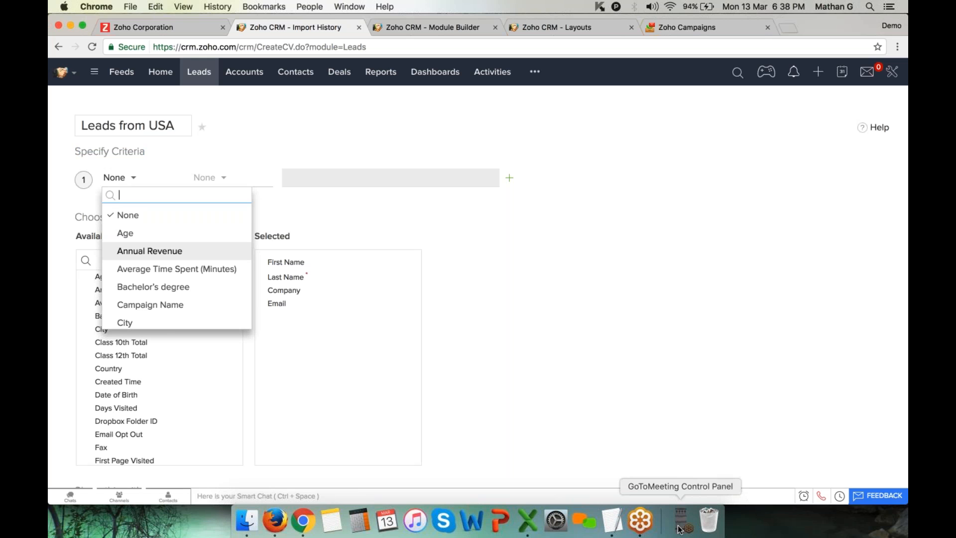
Set the view's first criterion to Country is USA
click(874, 61)
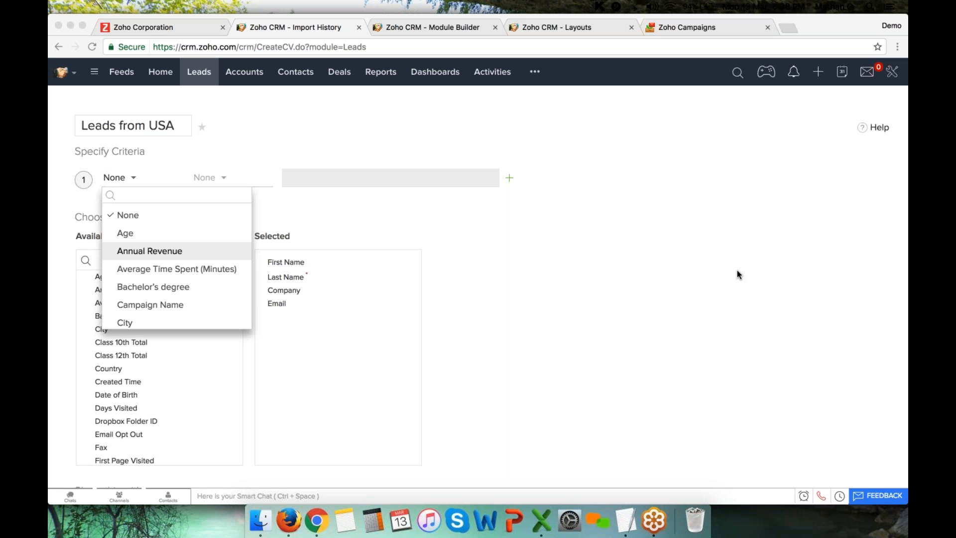
click(730, 19)
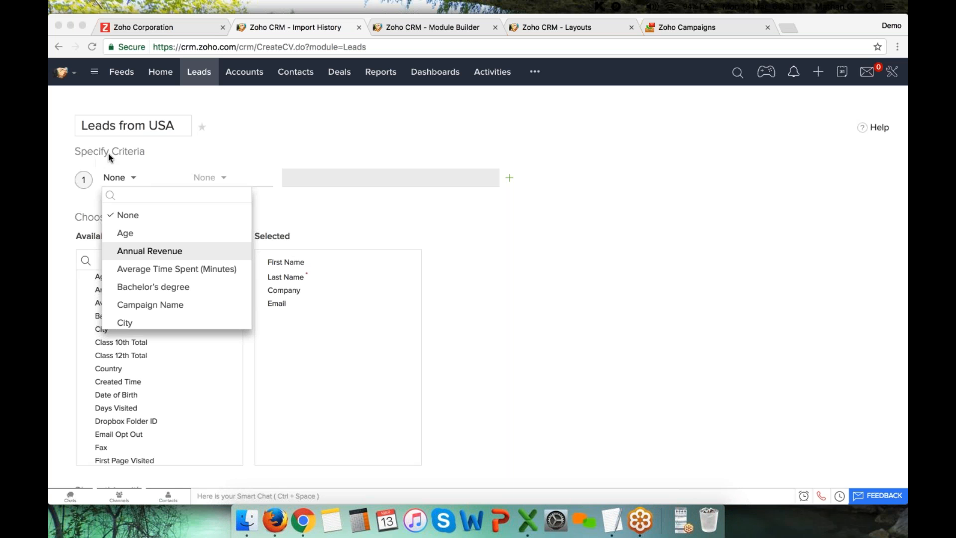
click(148, 189)
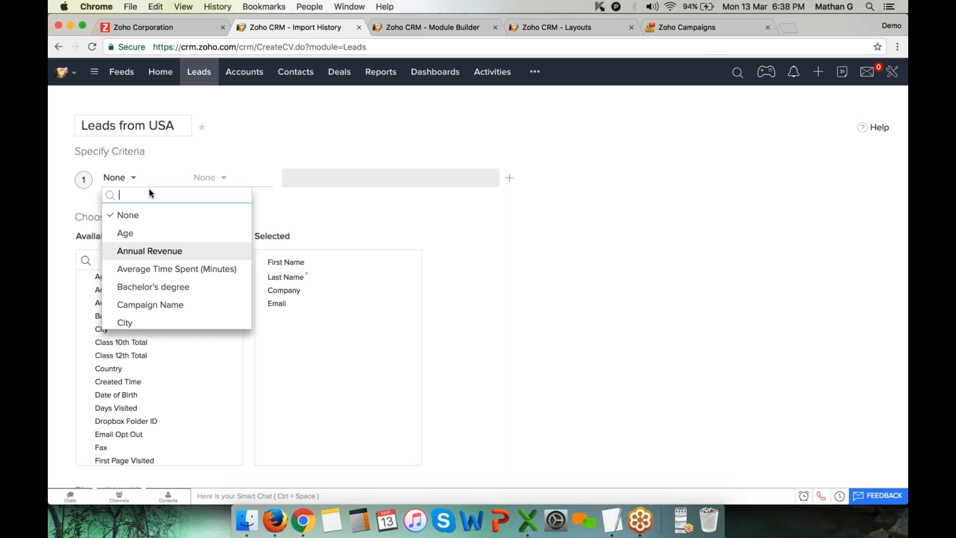
text(cou)
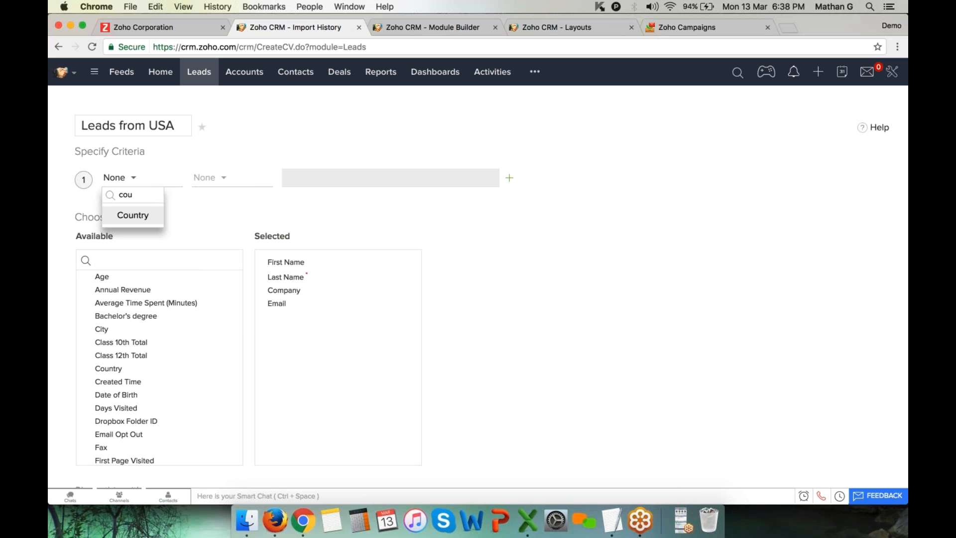
click(132, 215)
click(220, 179)
click(221, 216)
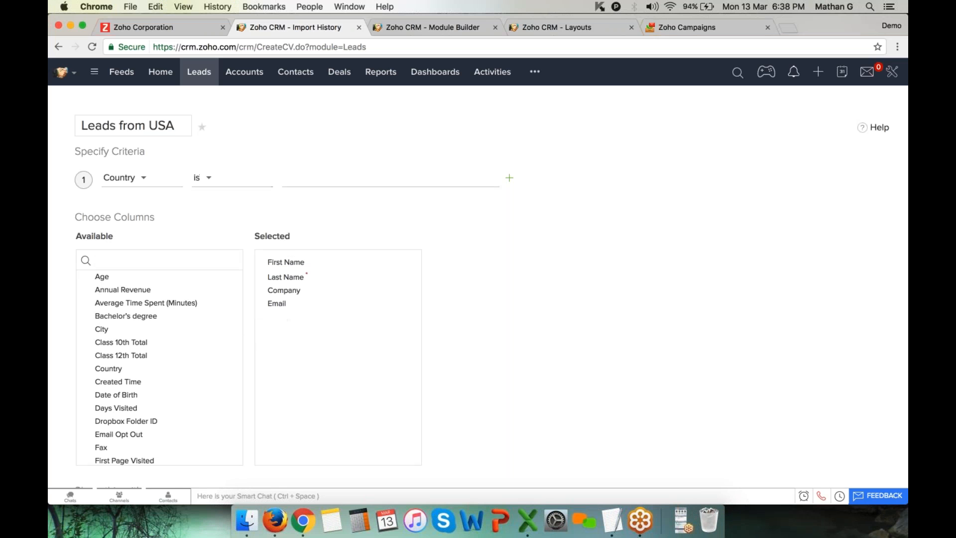
click(309, 177)
text(USA)
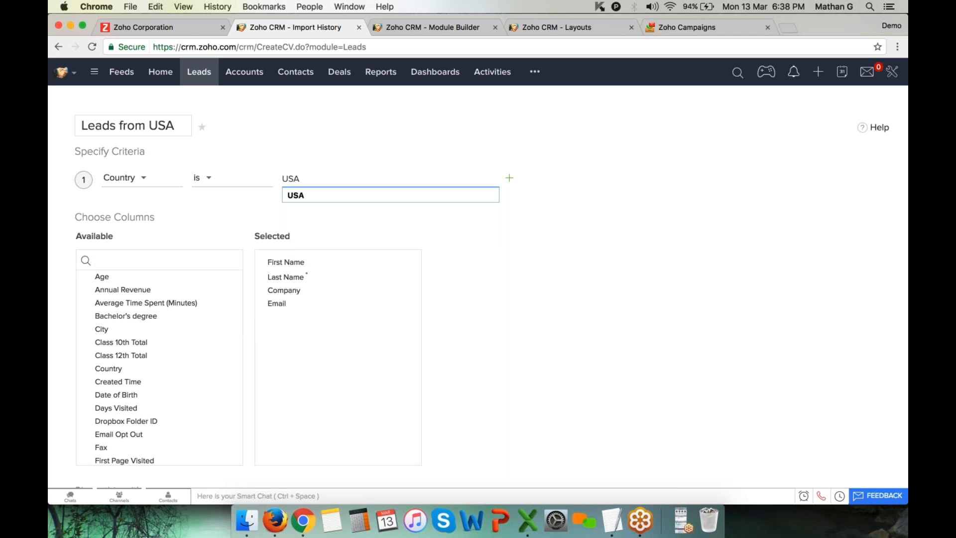
click(661, 173)
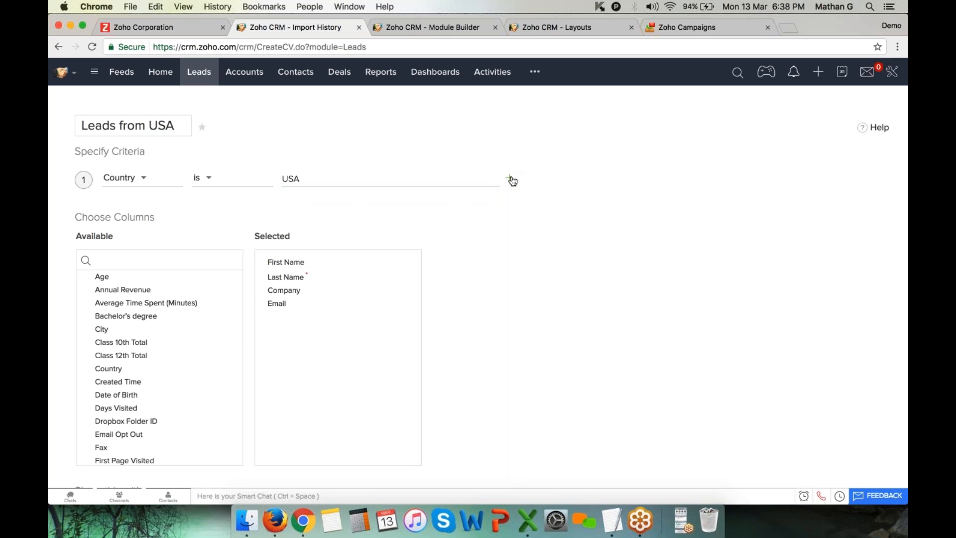
Try a second OR criterion (Zip Code, then Membership Status), then remove it
click(510, 179)
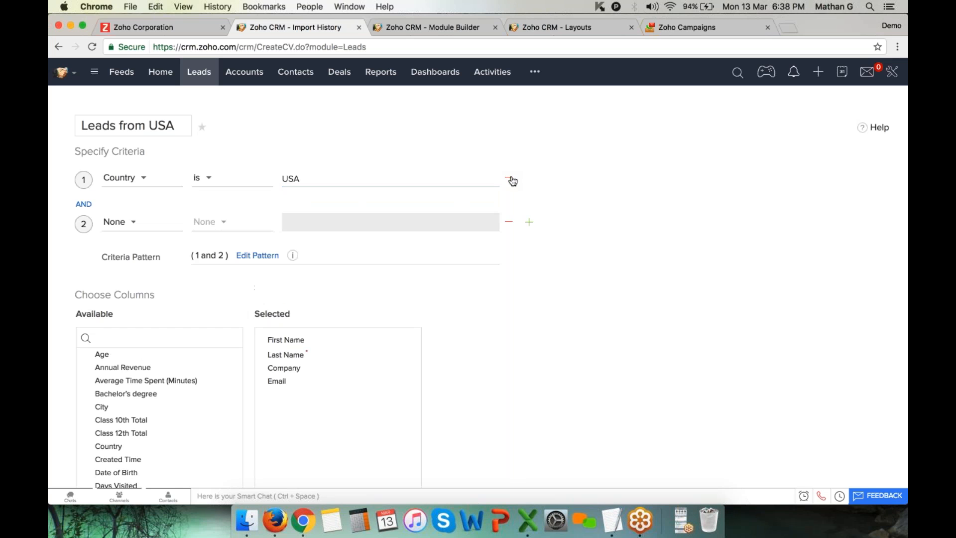
click(87, 206)
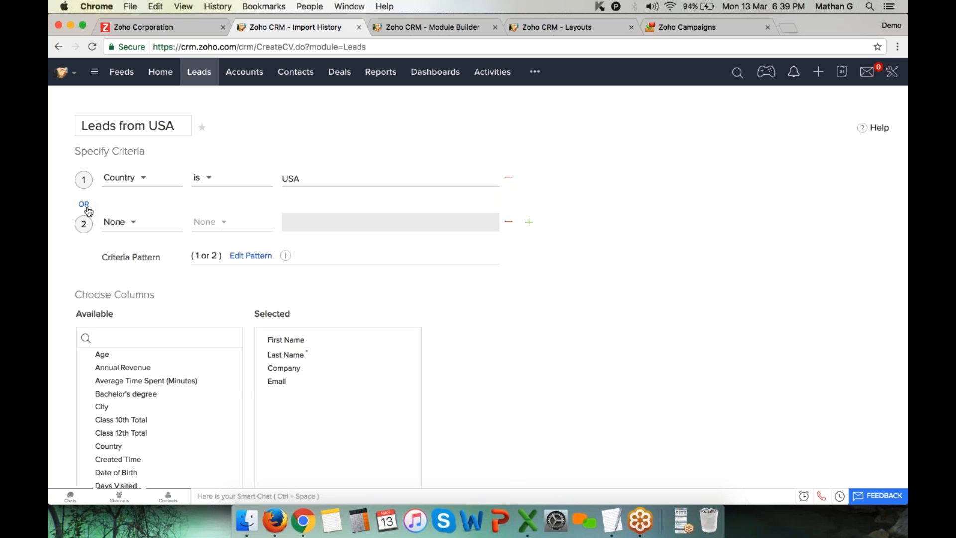
click(118, 223)
text(s)
text(a)
key(BackSpace)
text(ta)
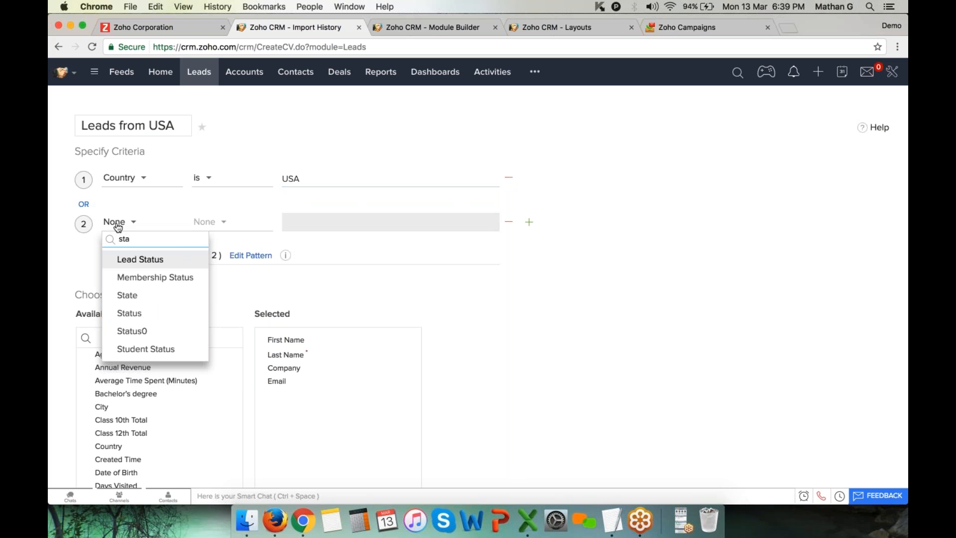
key(BackSpace)
key(BackSpace)
key(BackSpace)
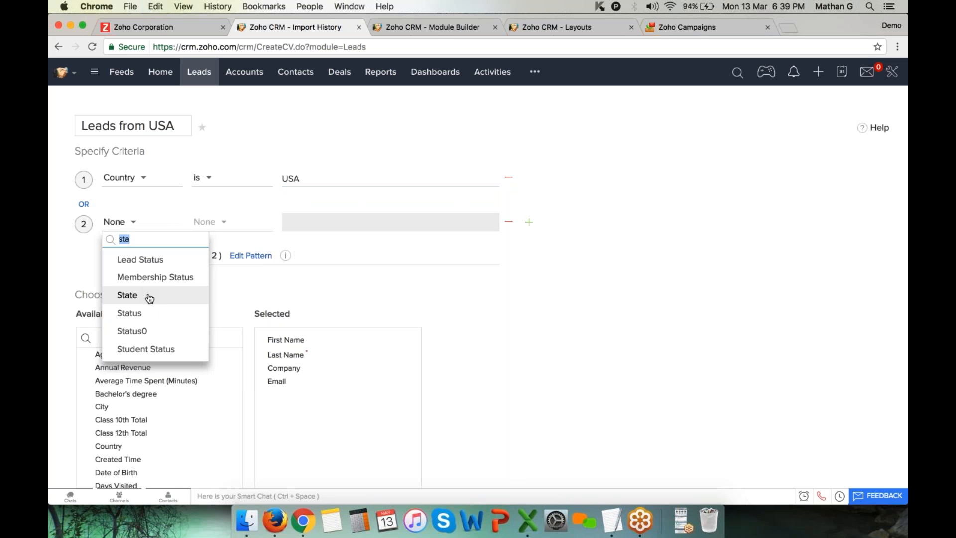
text(zip)
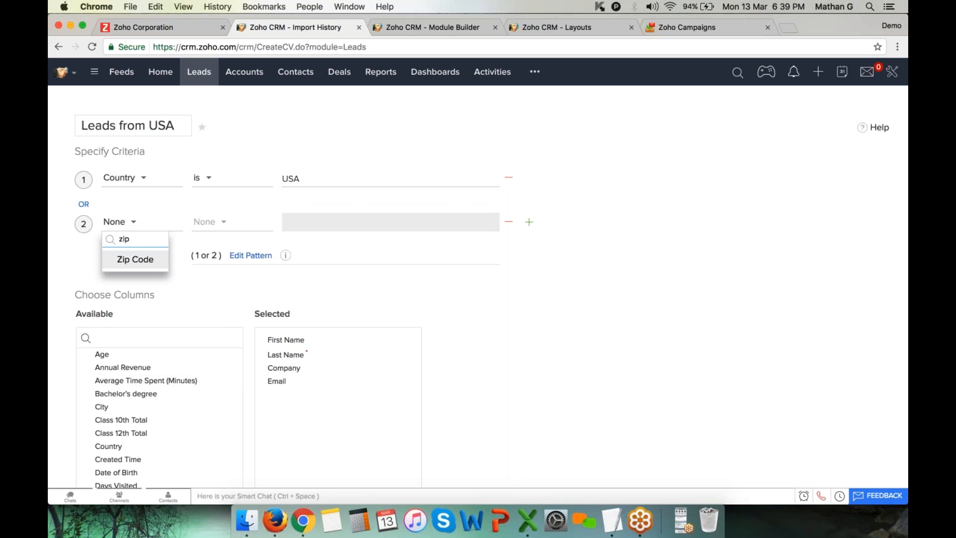
click(141, 260)
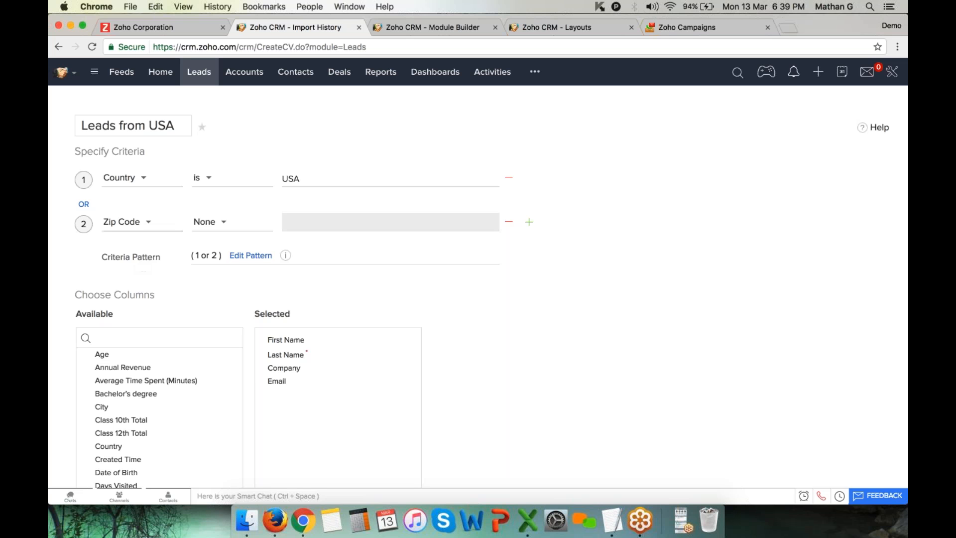
click(125, 222)
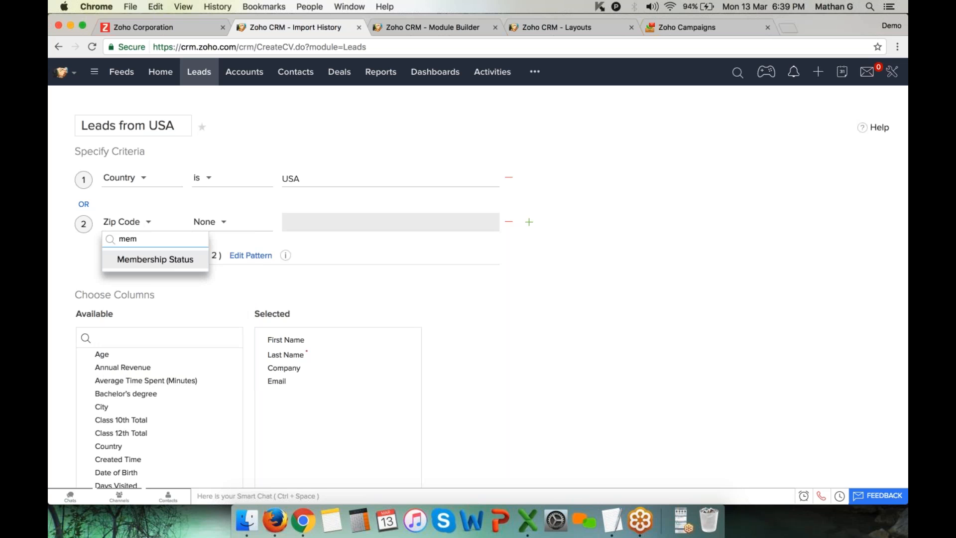
click(153, 260)
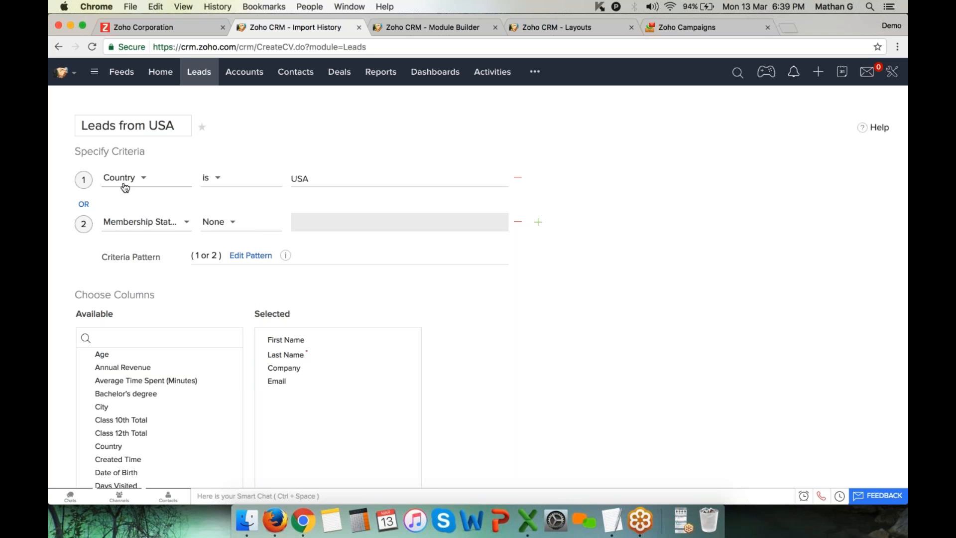
click(84, 205)
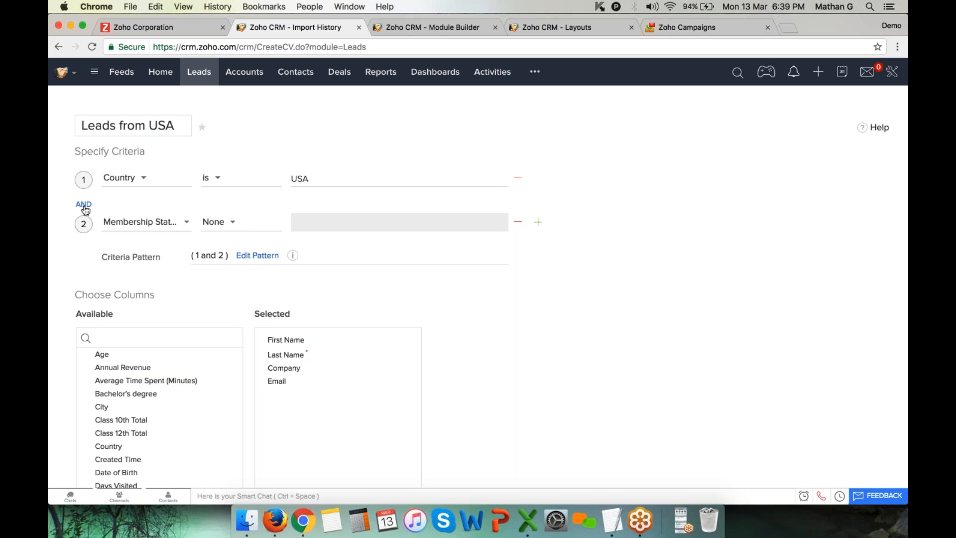
click(85, 206)
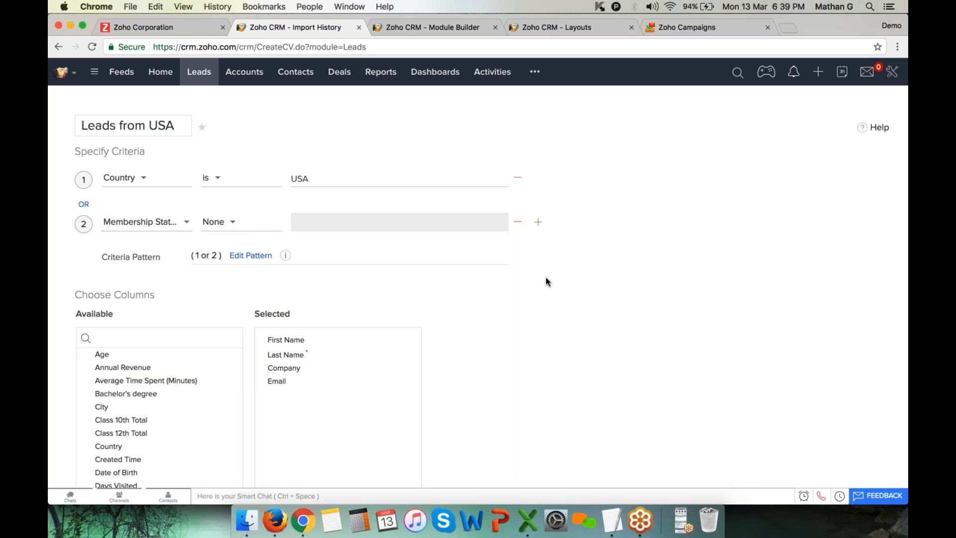
click(518, 222)
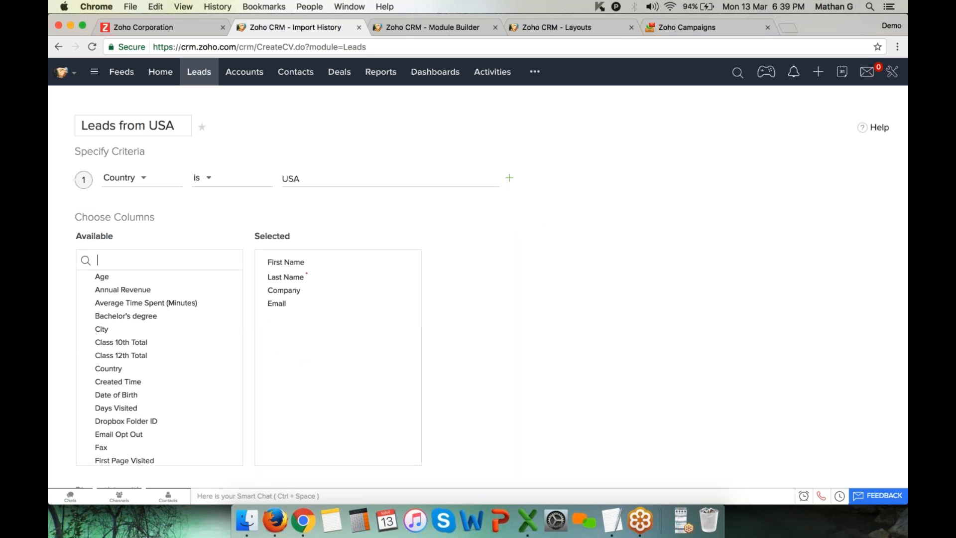
Add Lead Owner, Lead Status and Country to the view's selected columns
text(lea)
drag(165, 278, 352, 348)
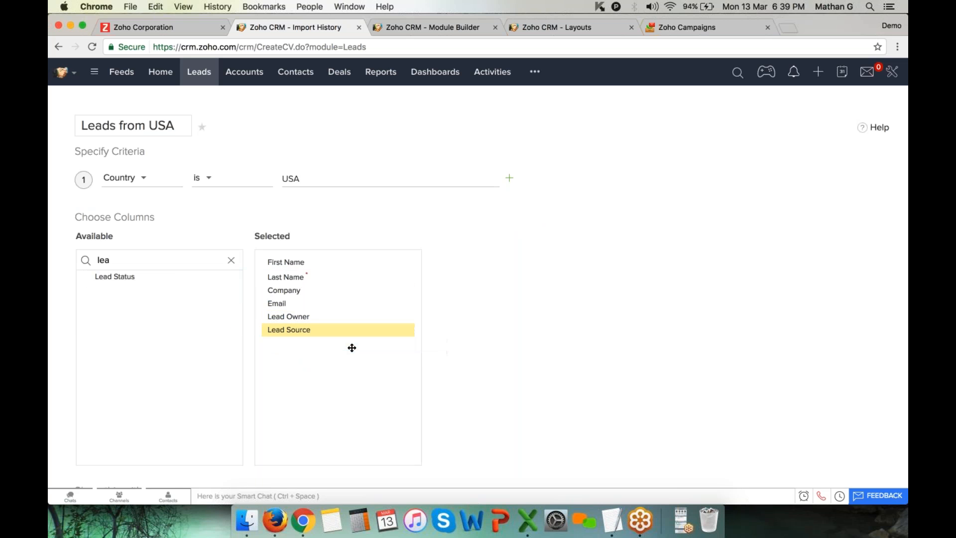
drag(152, 277, 316, 349)
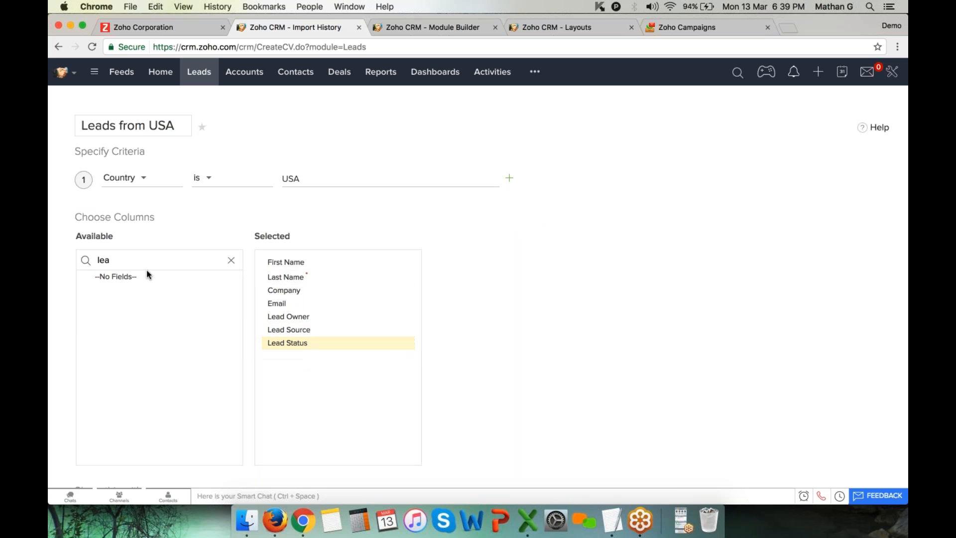
double_click(145, 264)
text(cou)
drag(149, 277, 316, 355)
scroll(319, 359, down, 1)
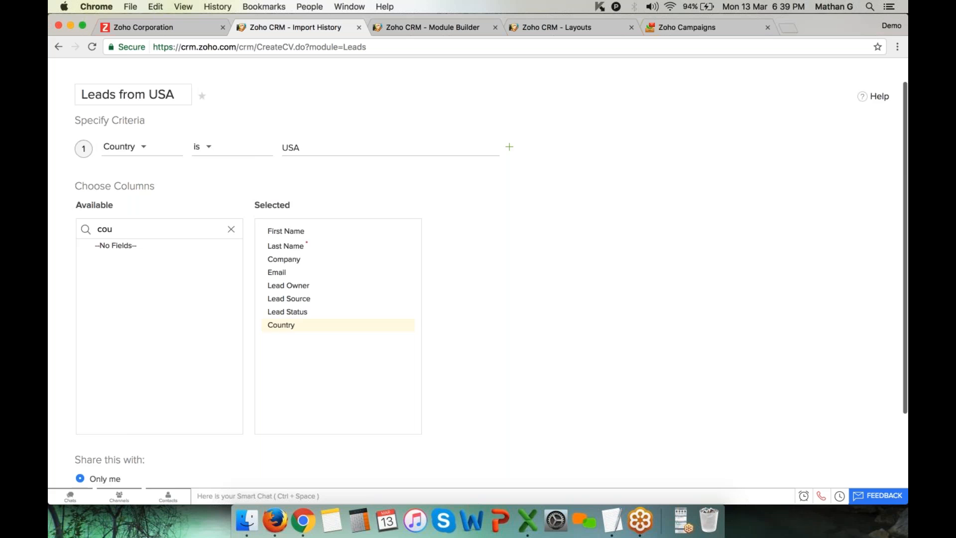
scroll(604, 375, down, 4)
drag(71, 342, 156, 344)
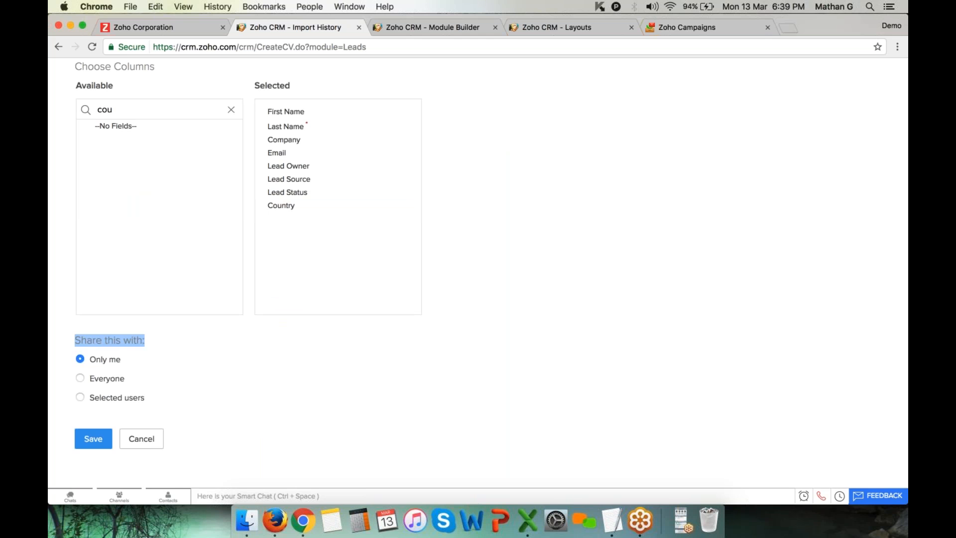
Keep the view visible only to me and save Leads from USA
click(116, 397)
scroll(256, 389, down, 4)
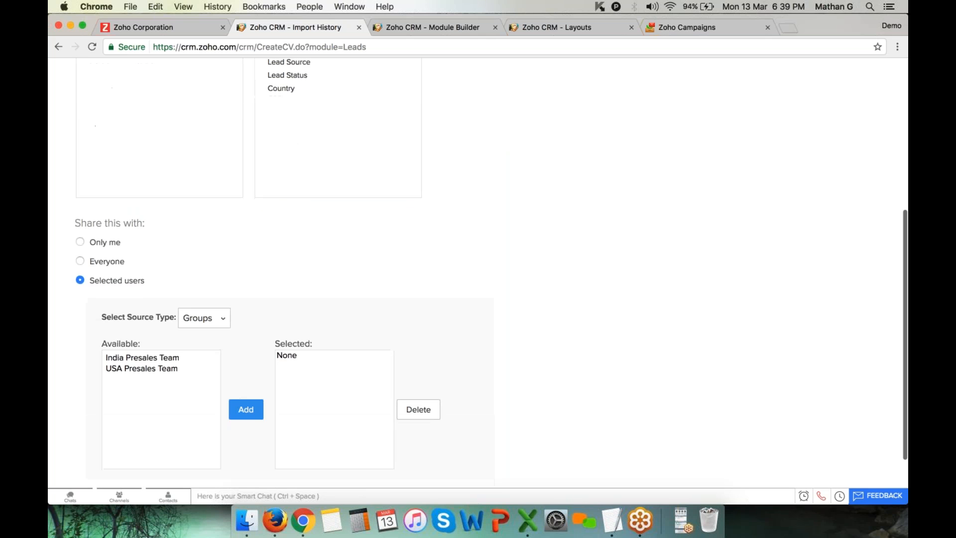
click(103, 243)
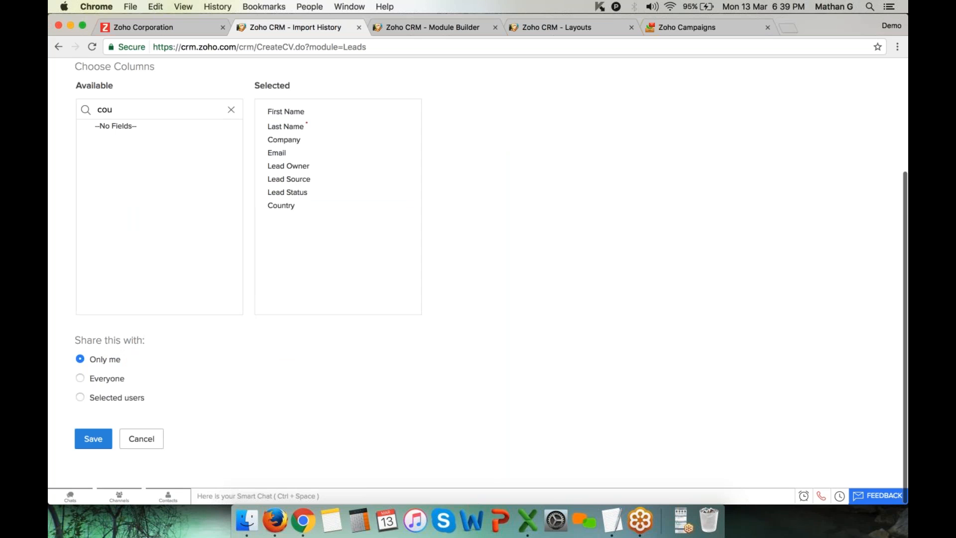
click(93, 438)
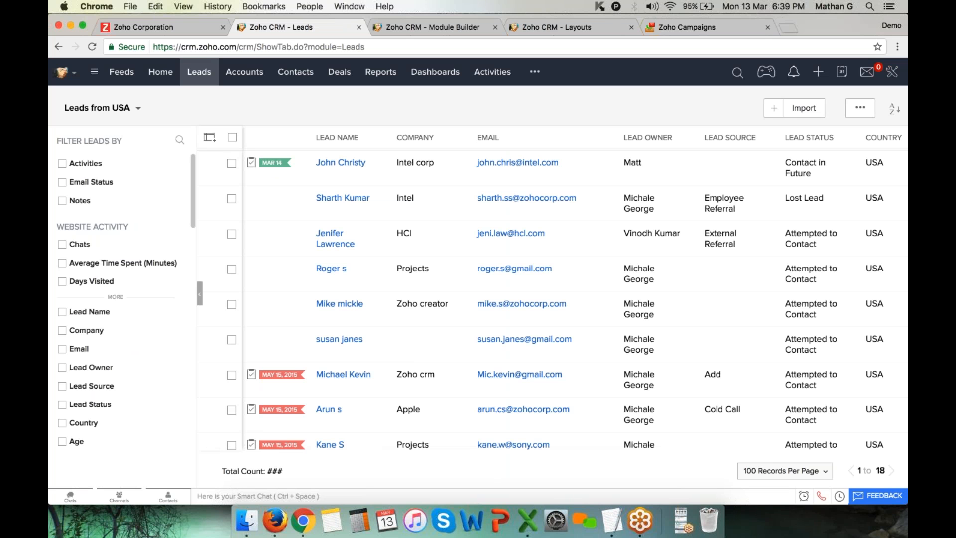
Switch the leads list to the Leads from USA view and check its USA rows
click(138, 108)
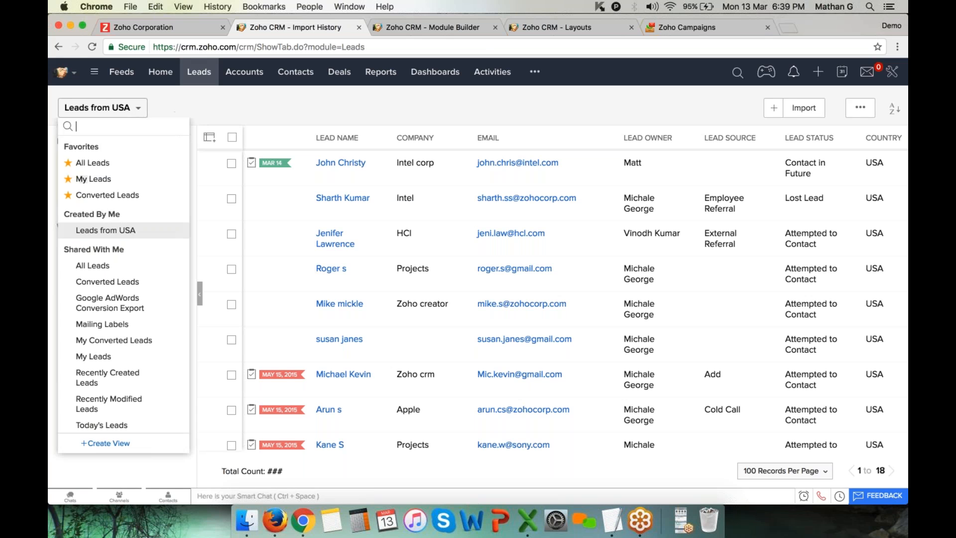
click(71, 238)
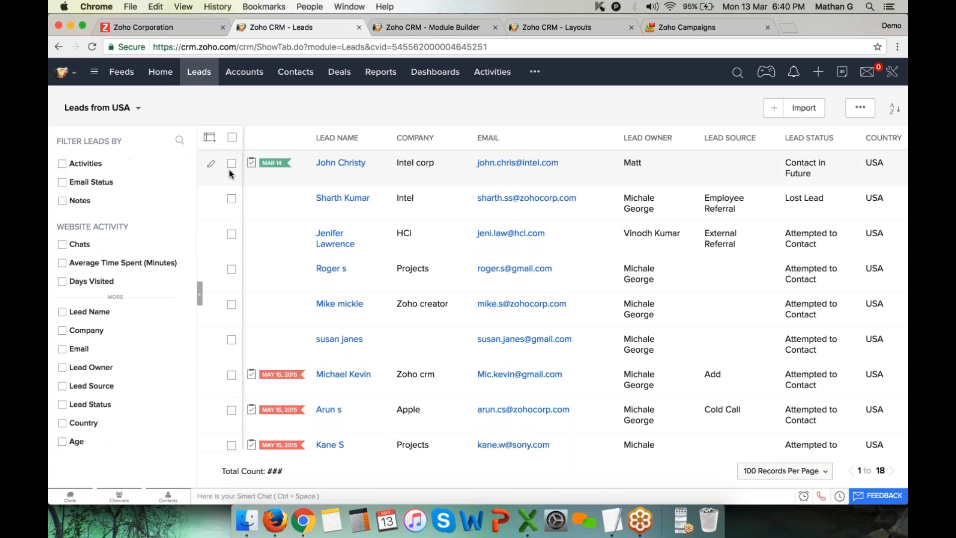
click(108, 111)
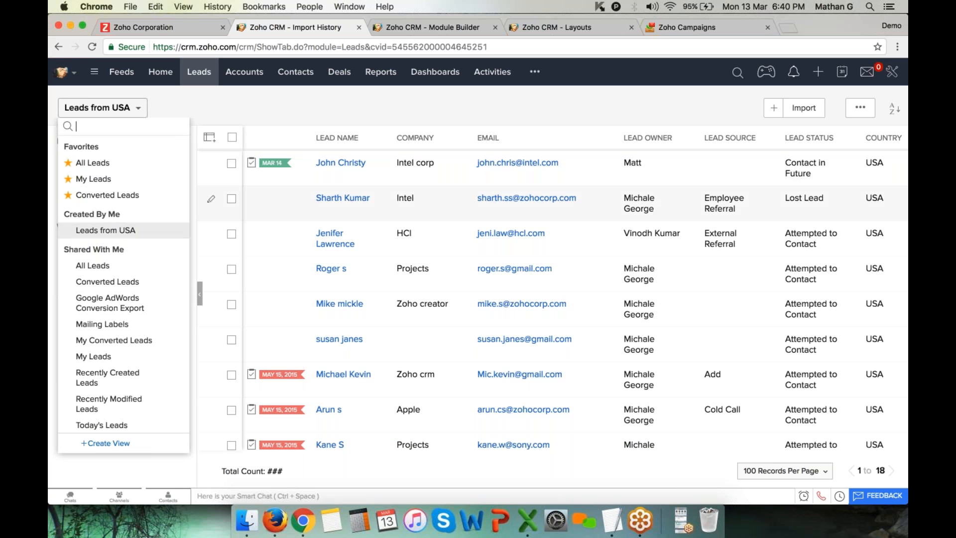
click(430, 110)
scroll(498, 204, right, 5)
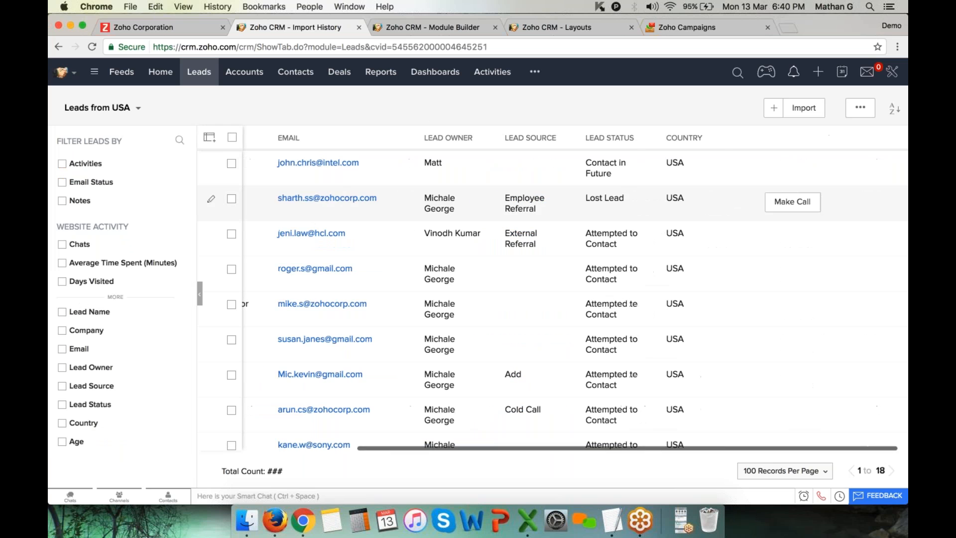
double_click(675, 163)
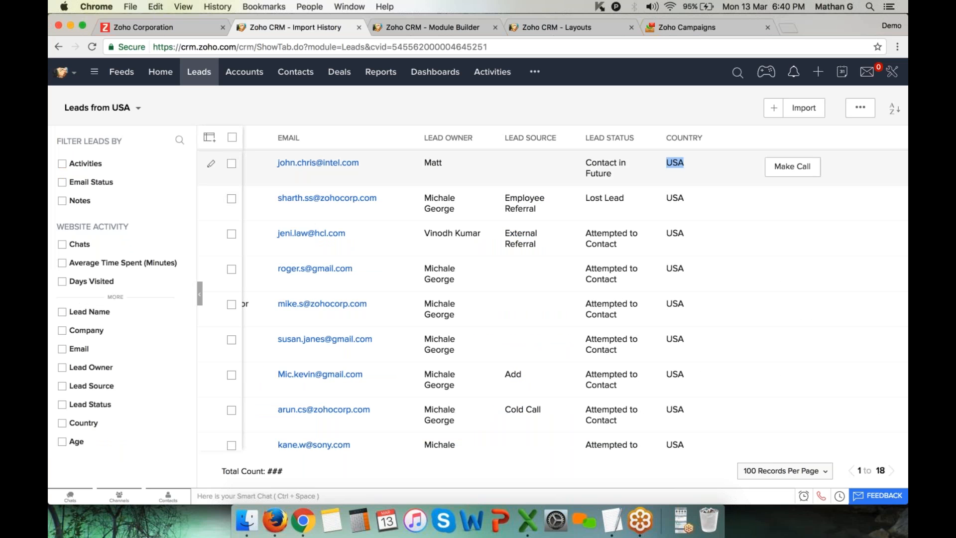
scroll(498, 413, left, 5)
Load the total count of 18 and select all leads in the list
click(274, 472)
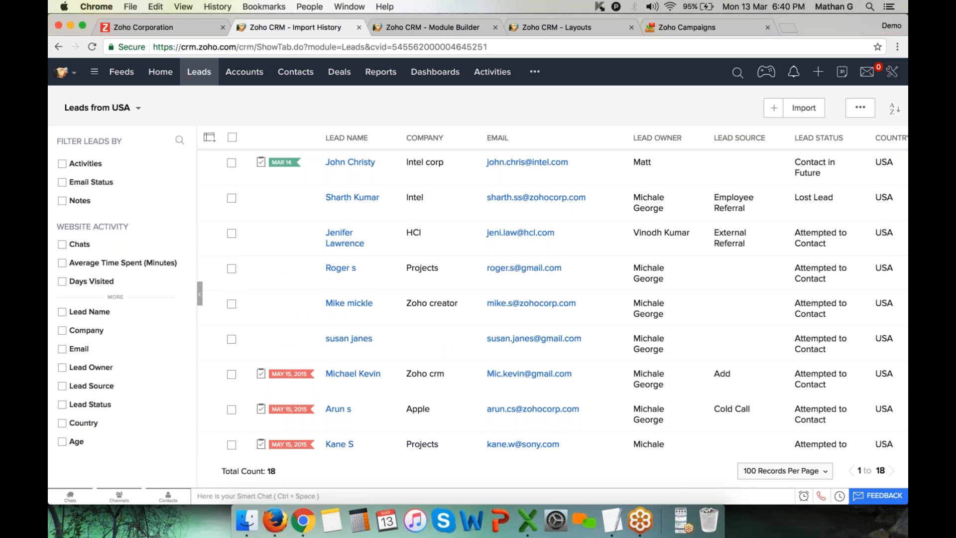
click(232, 136)
scroll(349, 254, down, 10)
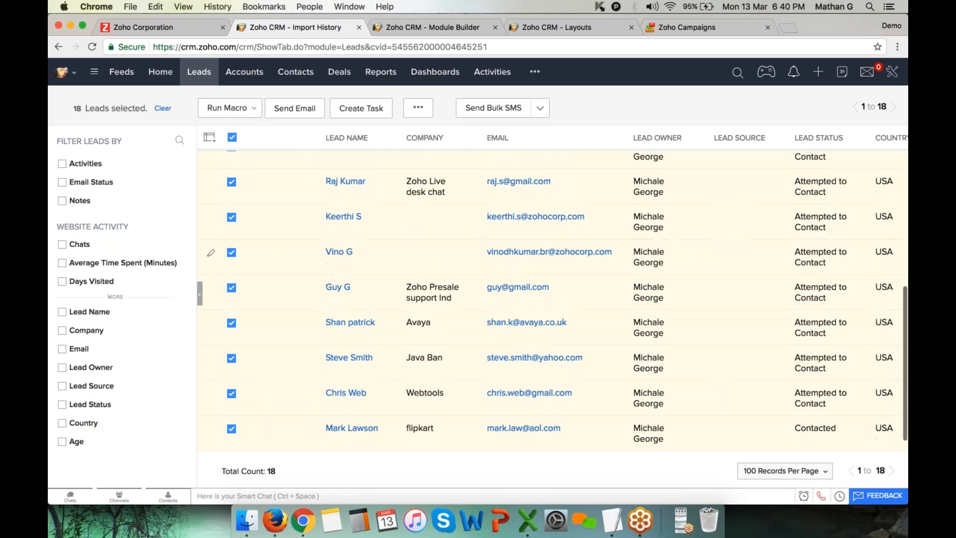
scroll(349, 254, up, 10)
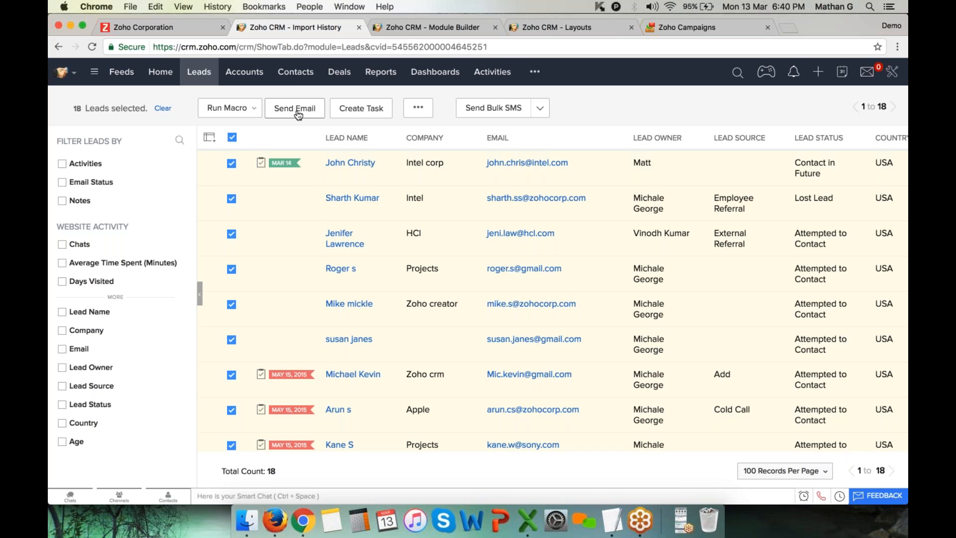
Mass-email the leads with the Smart phone template; review 9 sent, 9 blocked
click(298, 114)
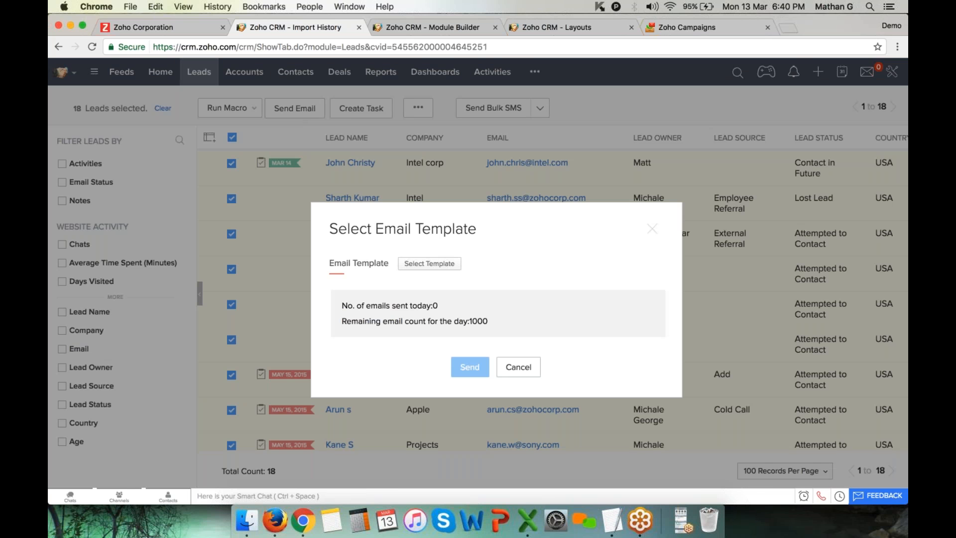
click(439, 270)
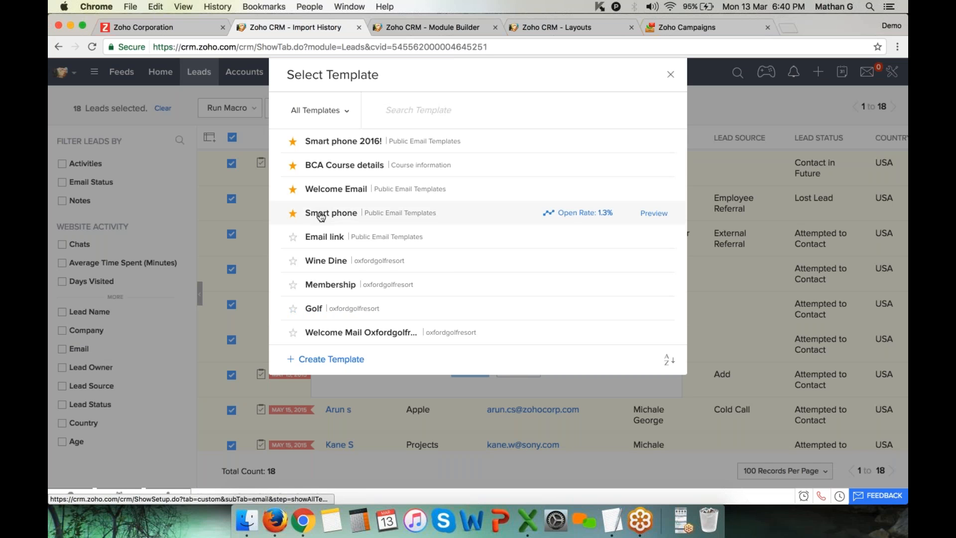
click(321, 216)
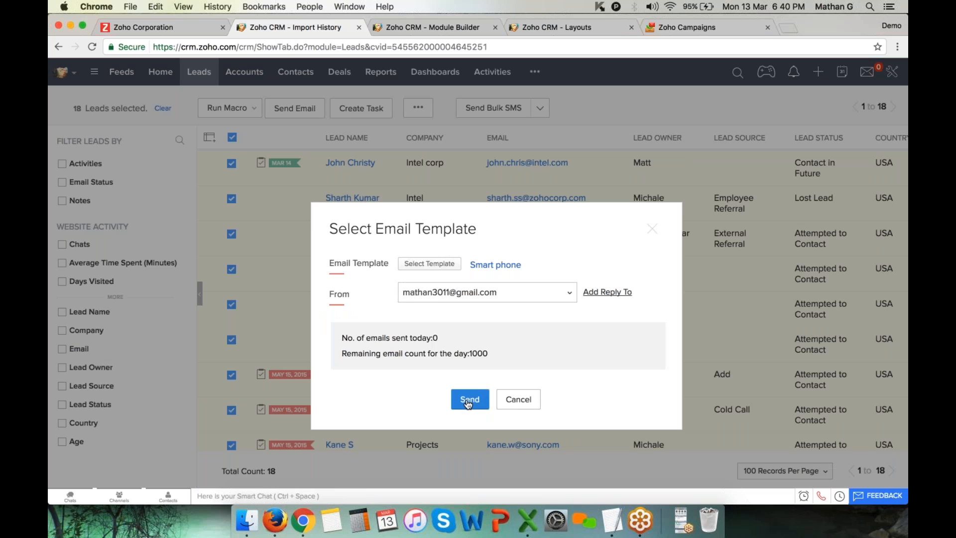
click(468, 402)
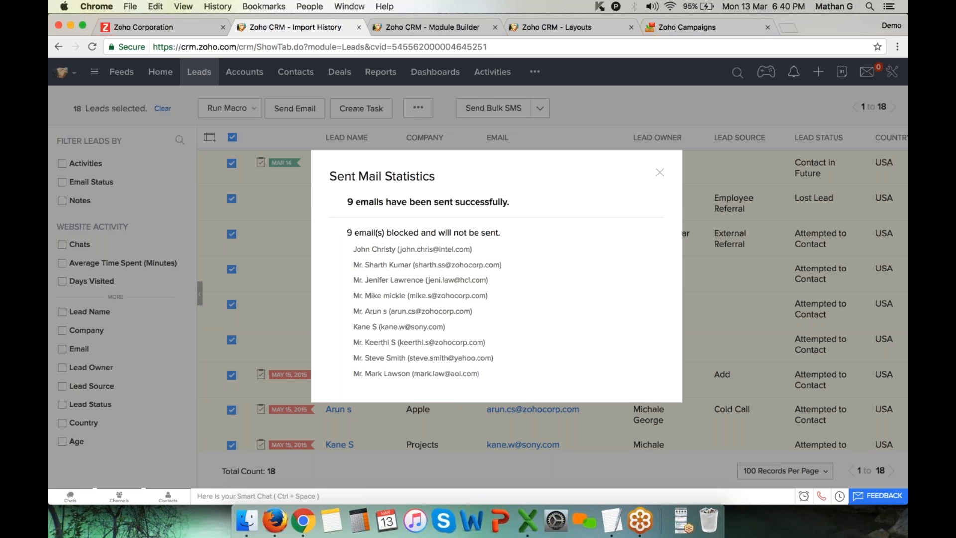
drag(348, 204, 533, 214)
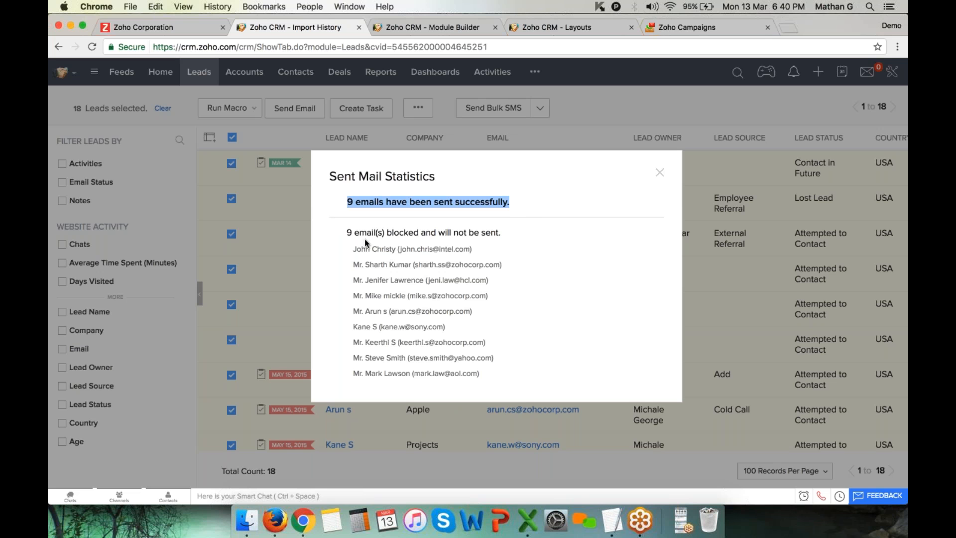
drag(353, 233, 529, 231)
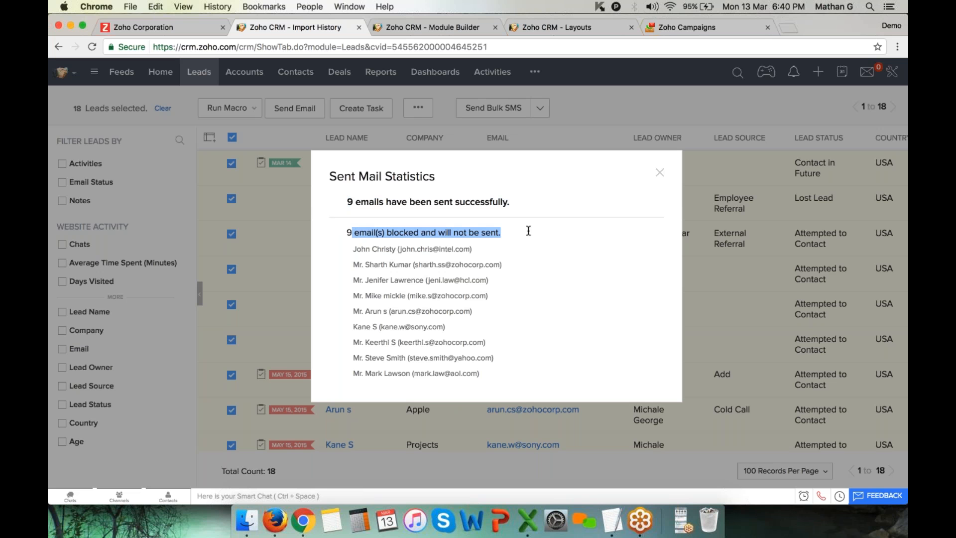
click(660, 172)
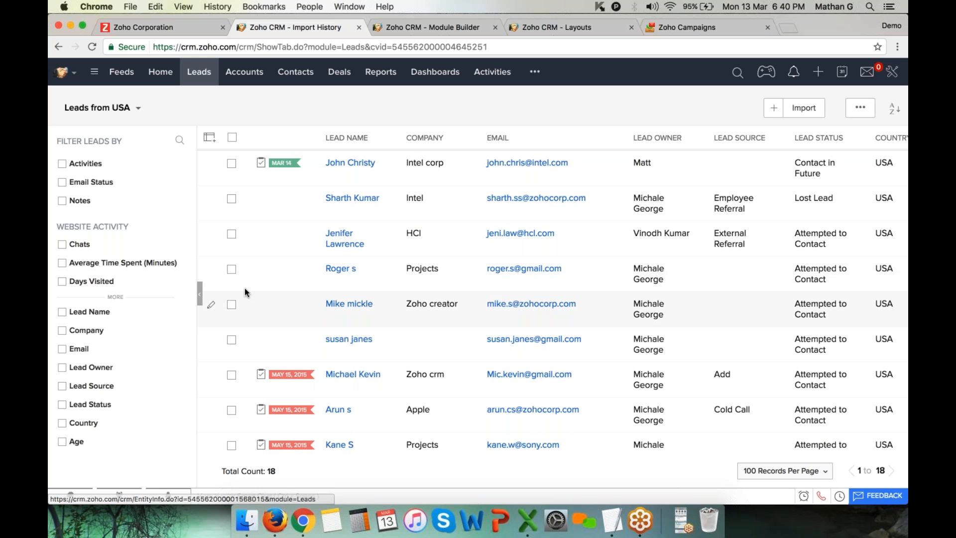
Toggle the Email Status filter on and off, then select all 18 leads again
click(62, 181)
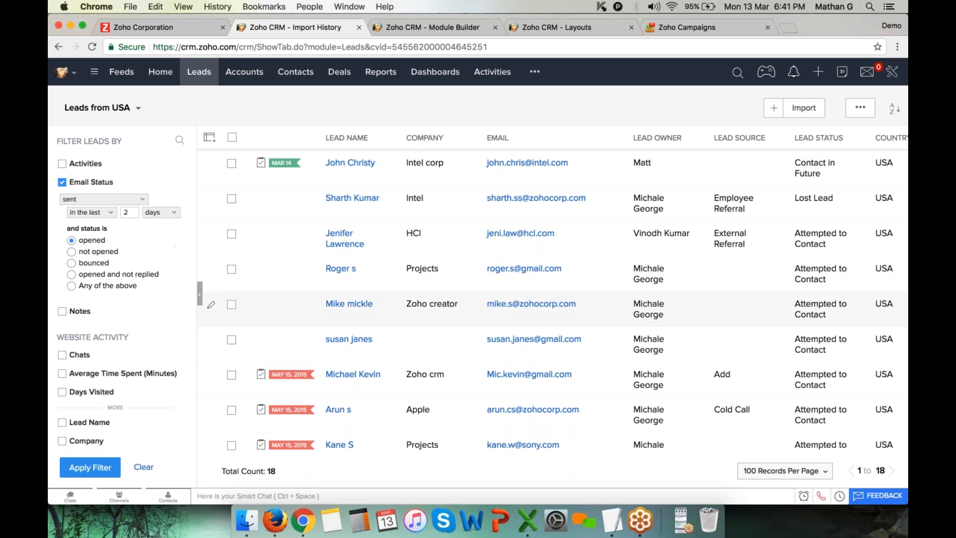
scroll(552, 321, right, 3)
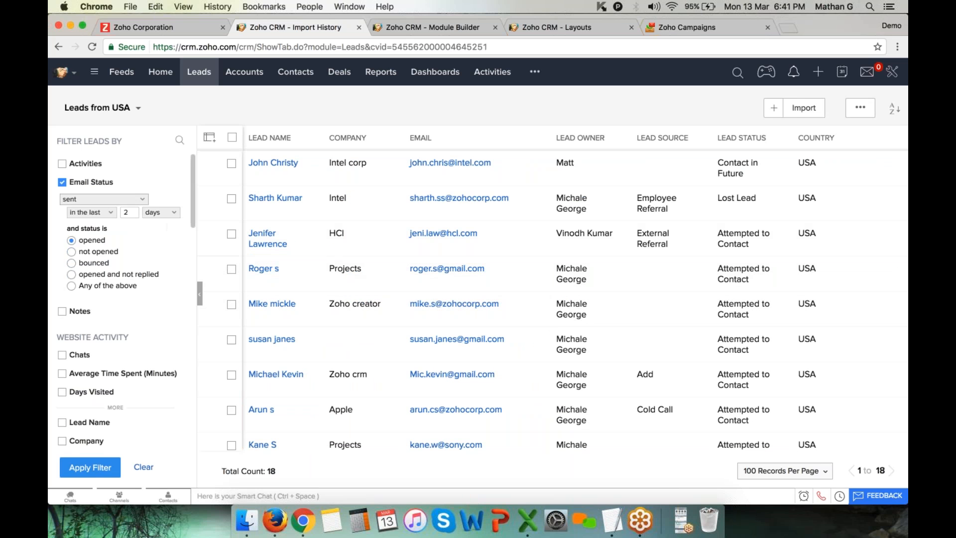
click(63, 183)
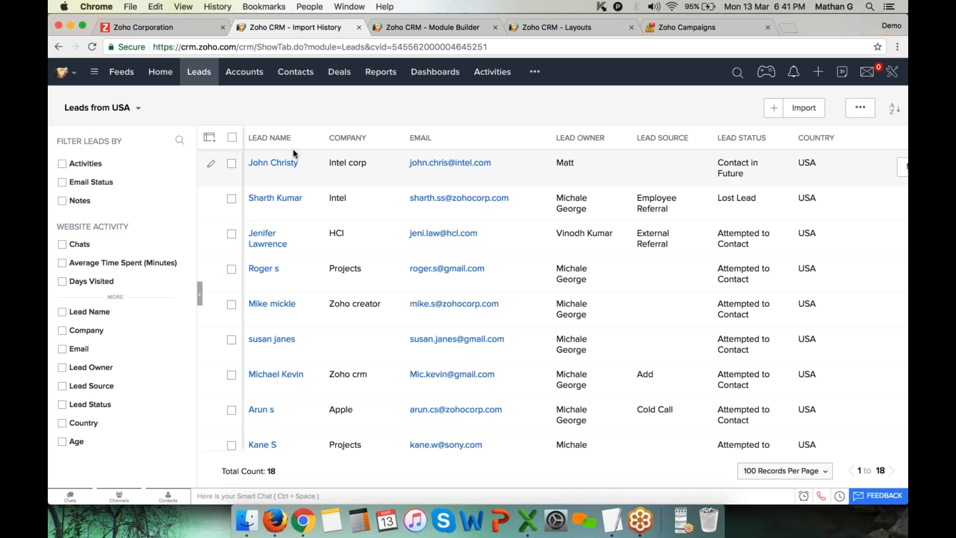
click(232, 137)
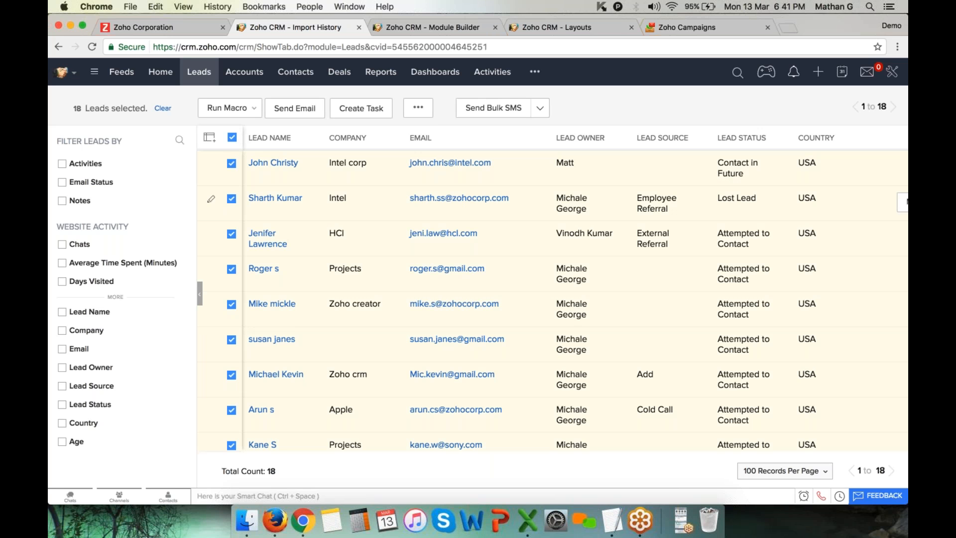
Change the owner of the selected leads to the second user
click(420, 115)
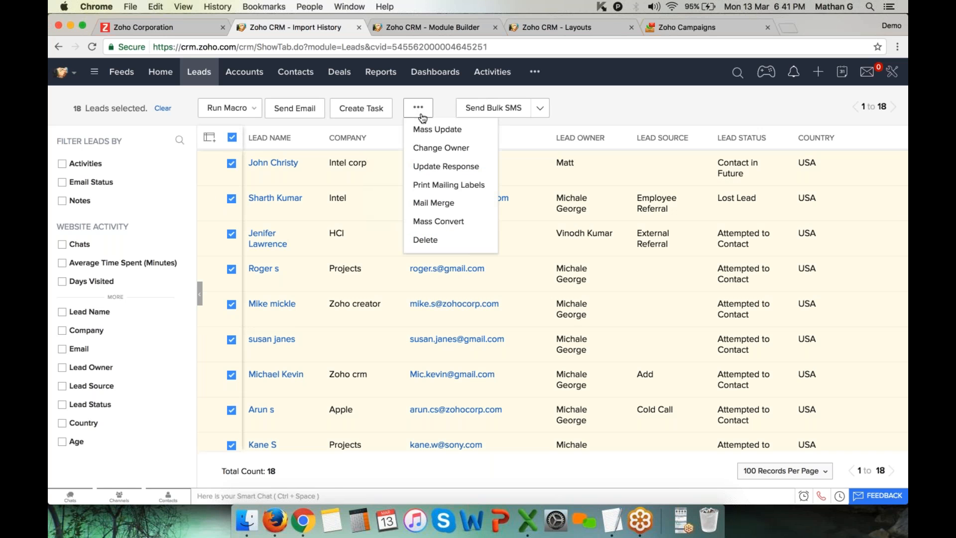
click(446, 149)
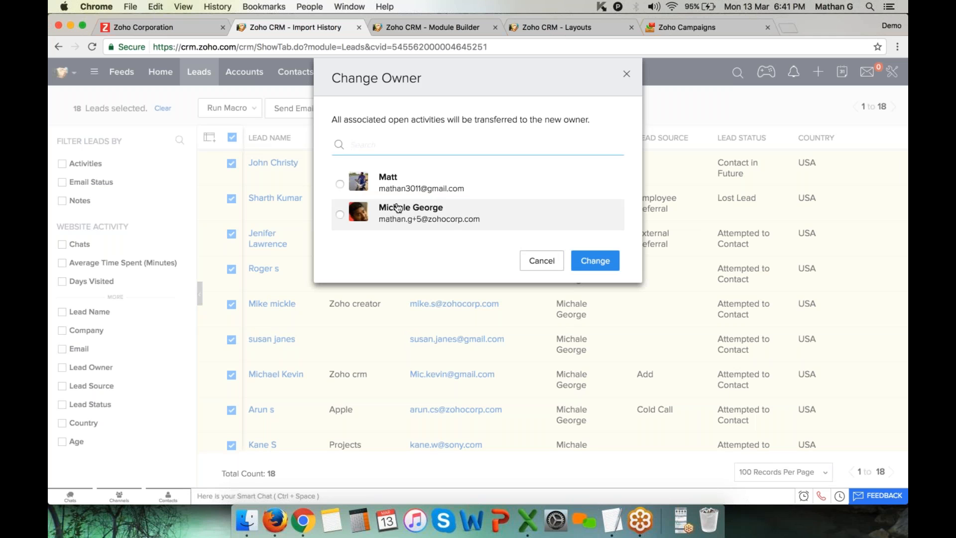
click(340, 214)
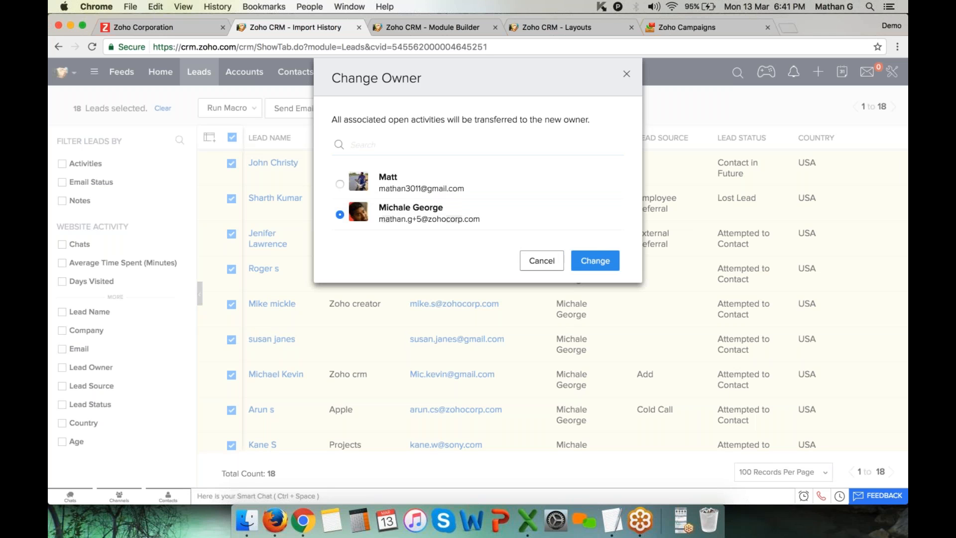
click(605, 264)
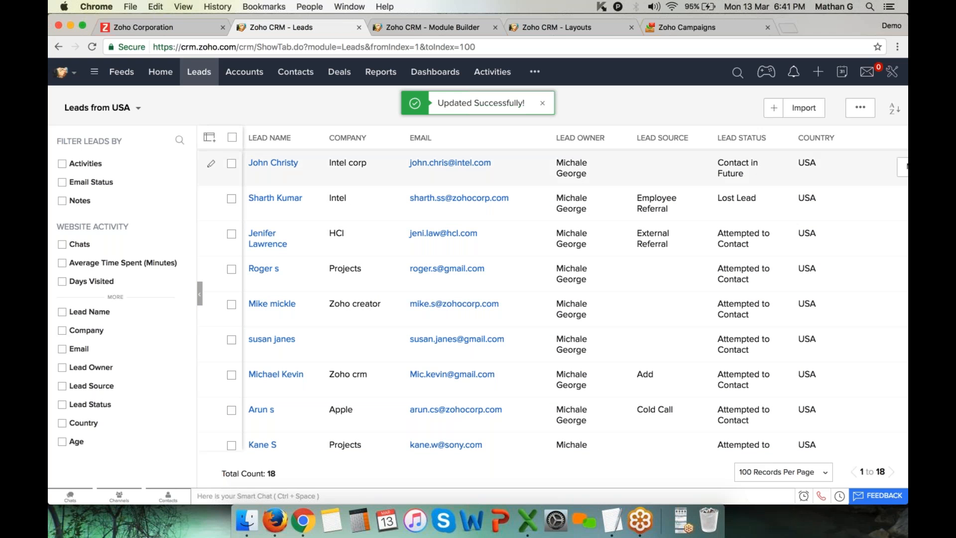
Clear the stray text selection across the list rows
drag(557, 162, 604, 297)
scroll(604, 297, down, 6)
scroll(605, 294, up, 6)
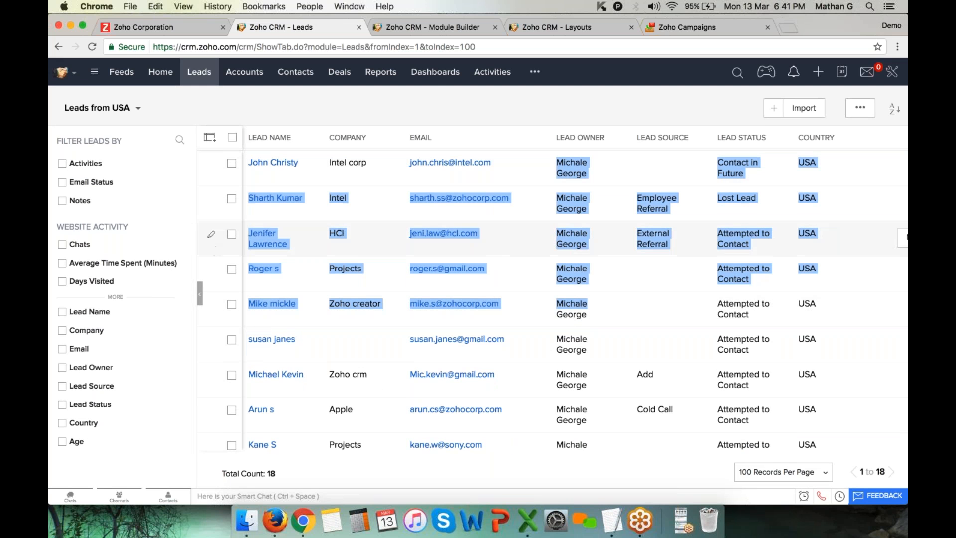
click(439, 101)
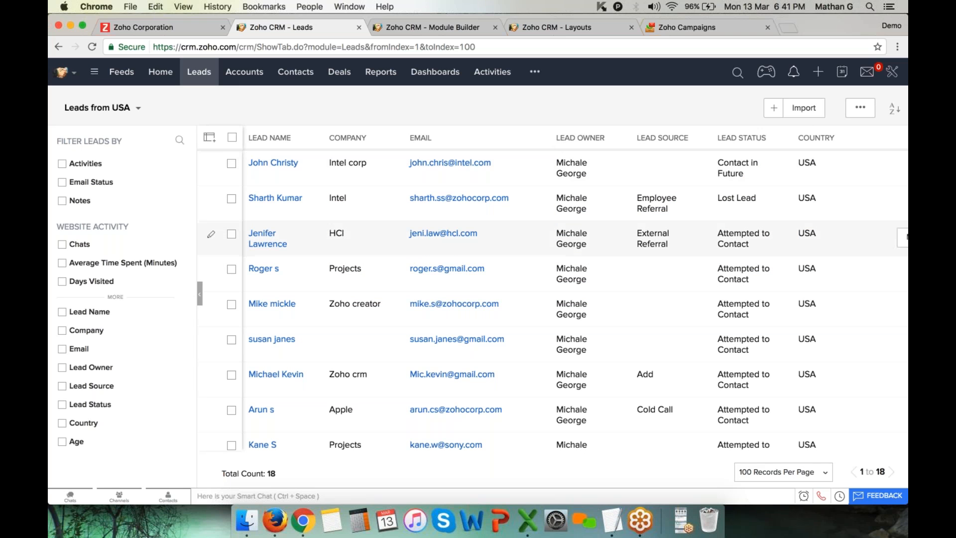
Filter the Leads from USA list by a single Lead Owner
scroll(106, 338, down, 2)
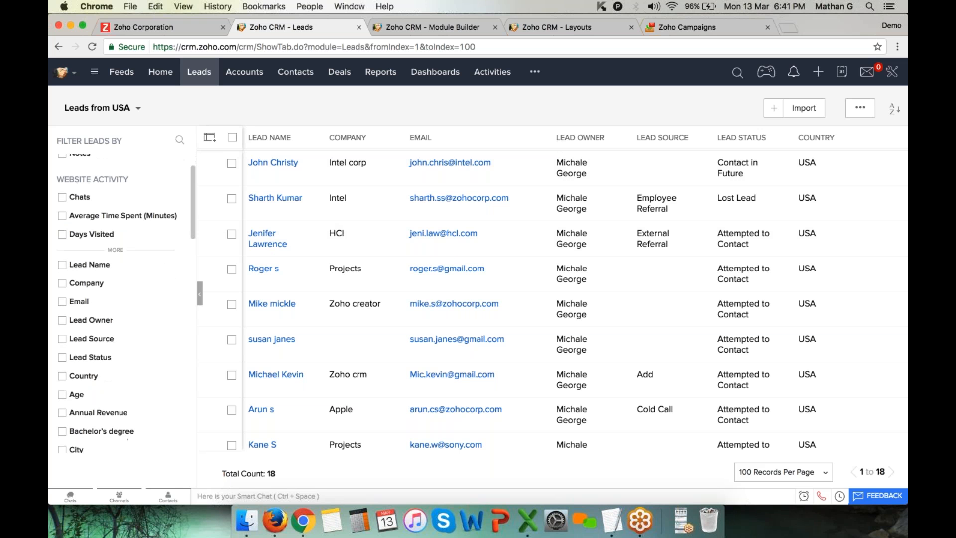
click(94, 320)
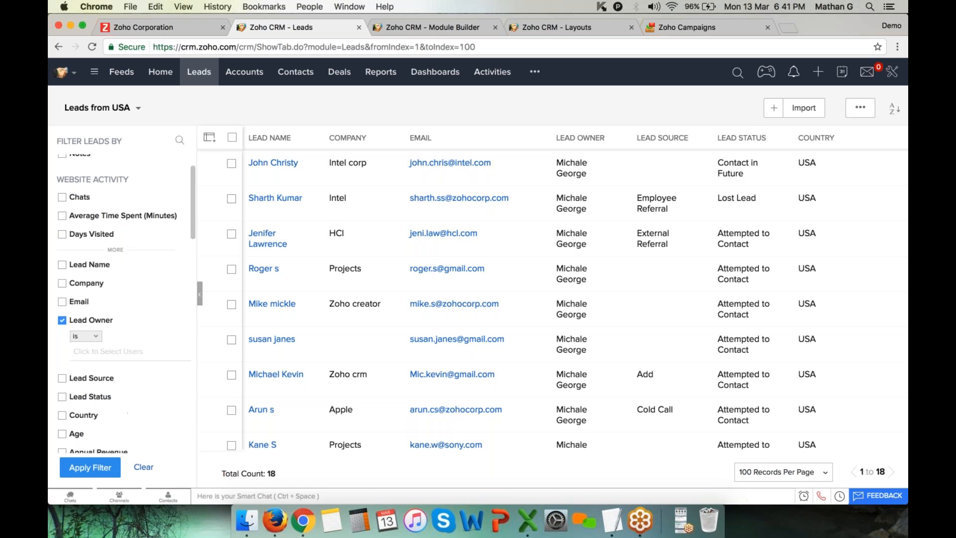
click(106, 352)
scroll(189, 429, down, 3)
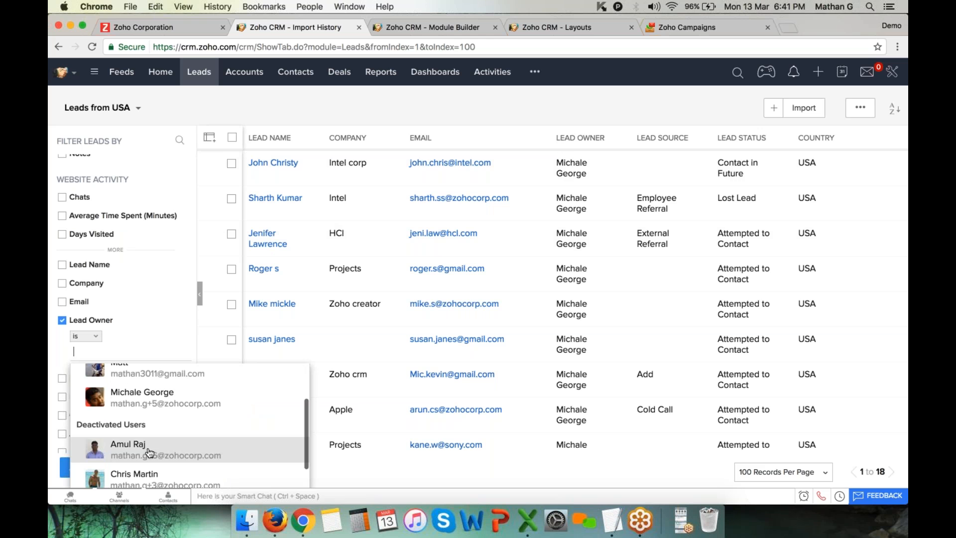
click(149, 397)
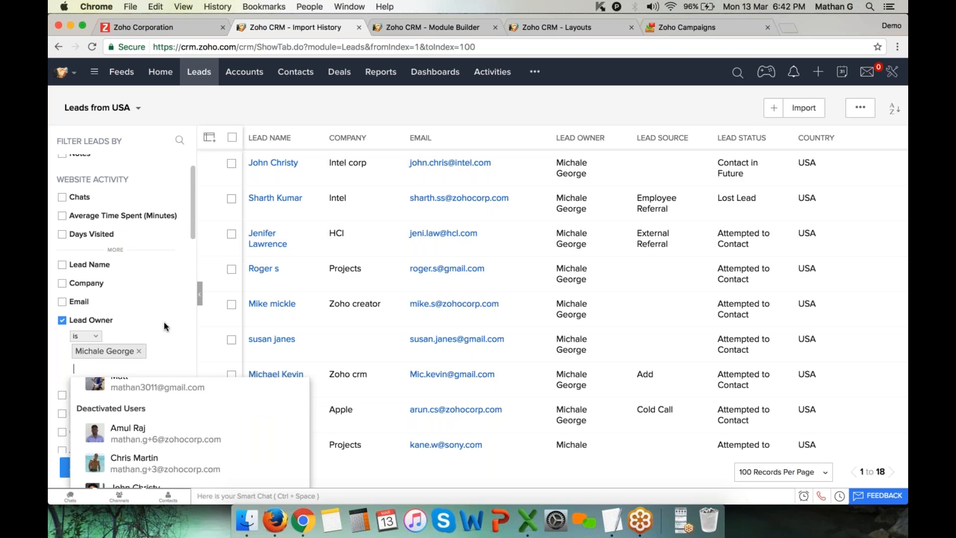
click(181, 324)
click(104, 468)
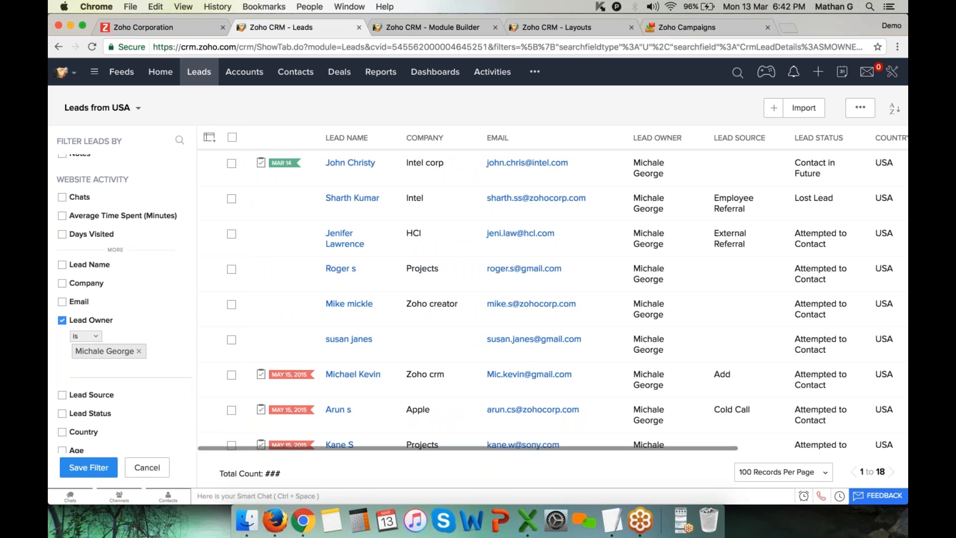
scroll(528, 306, down, 5)
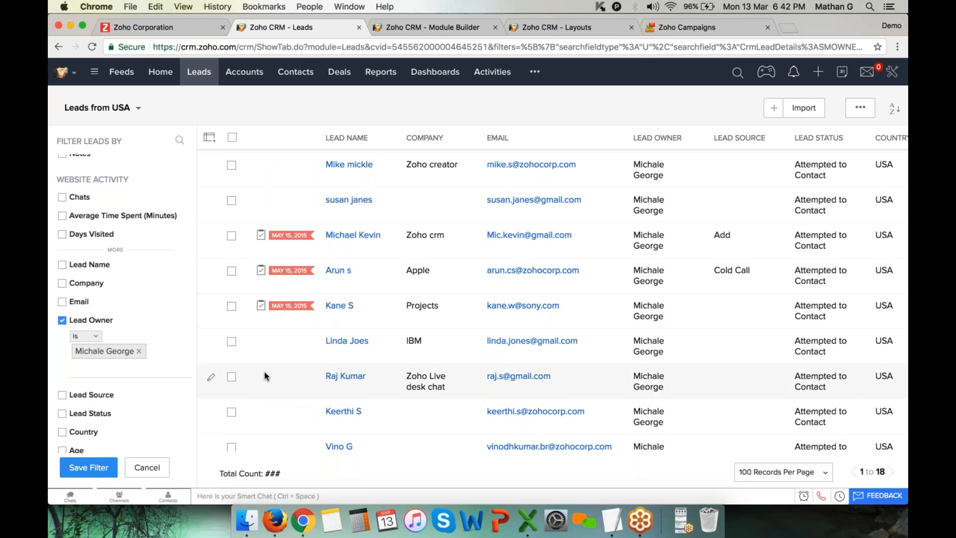
Remove the chosen owner and untick the Lead Owner filter condition
click(139, 351)
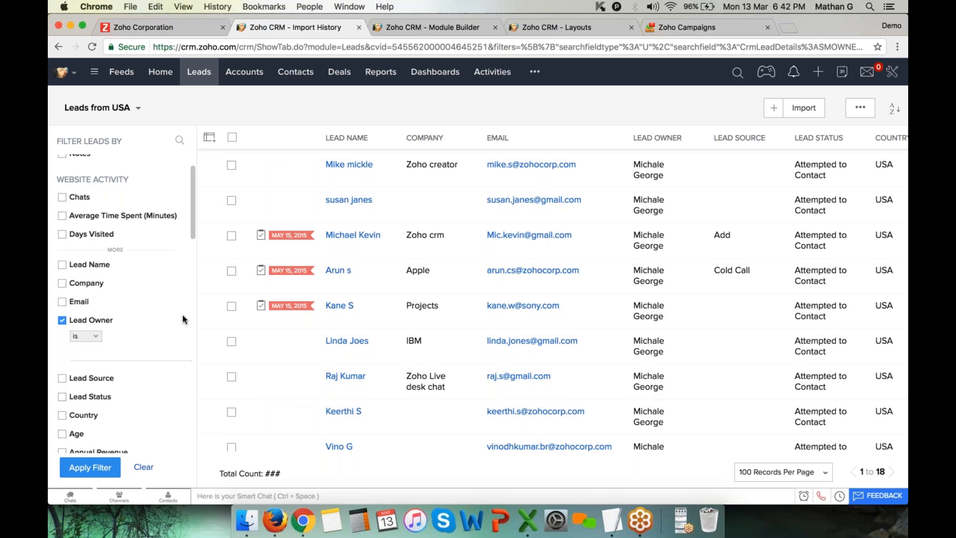
click(62, 321)
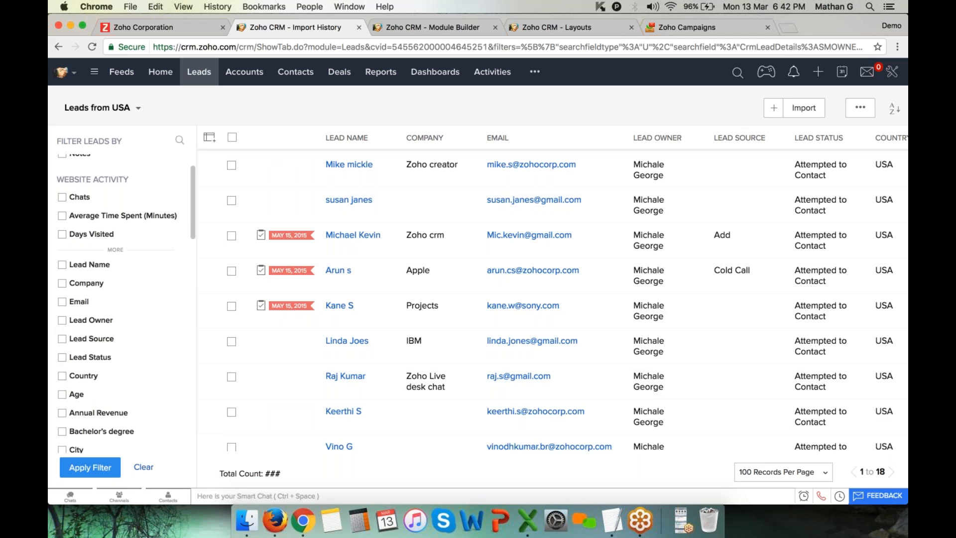
scroll(103, 291, down, 3)
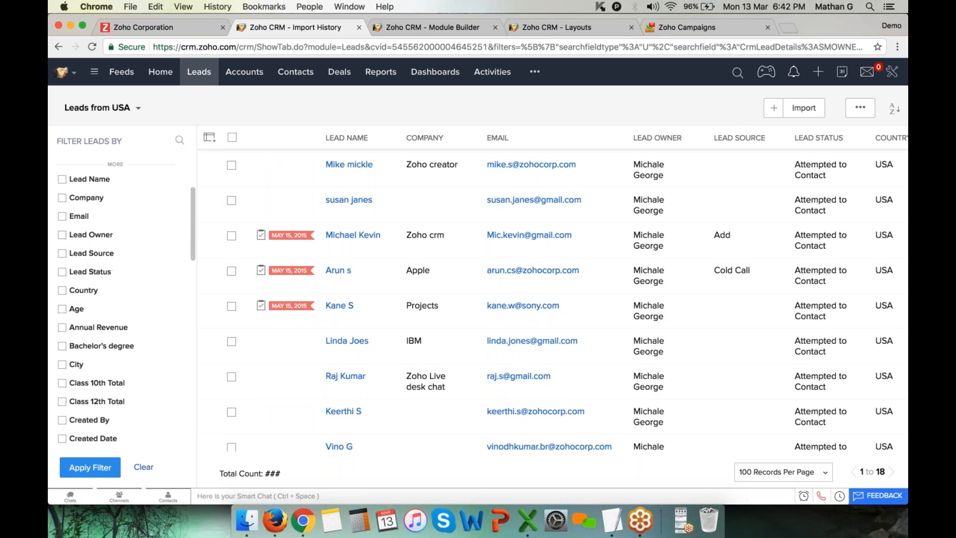
scroll(124, 299, down, 3)
scroll(124, 299, up, 8)
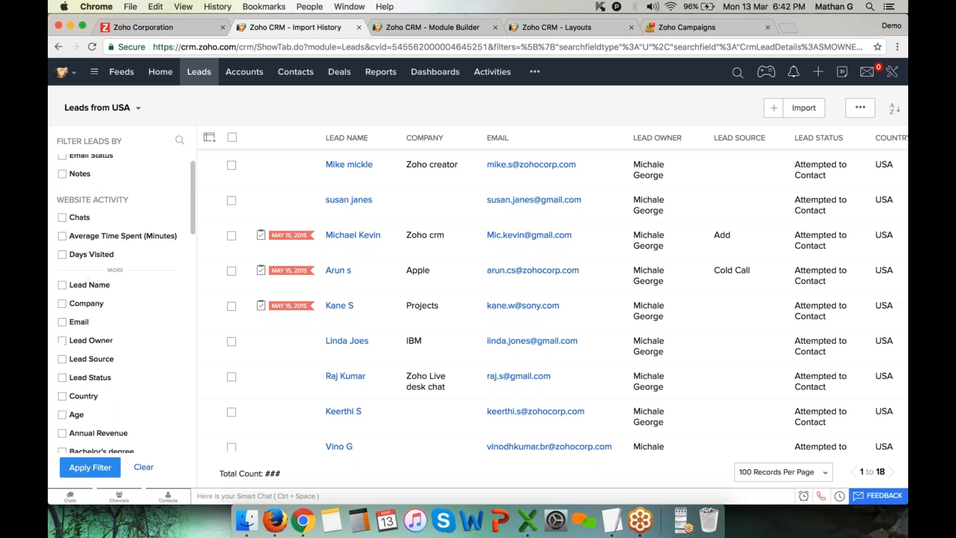
scroll(125, 348, down, 7)
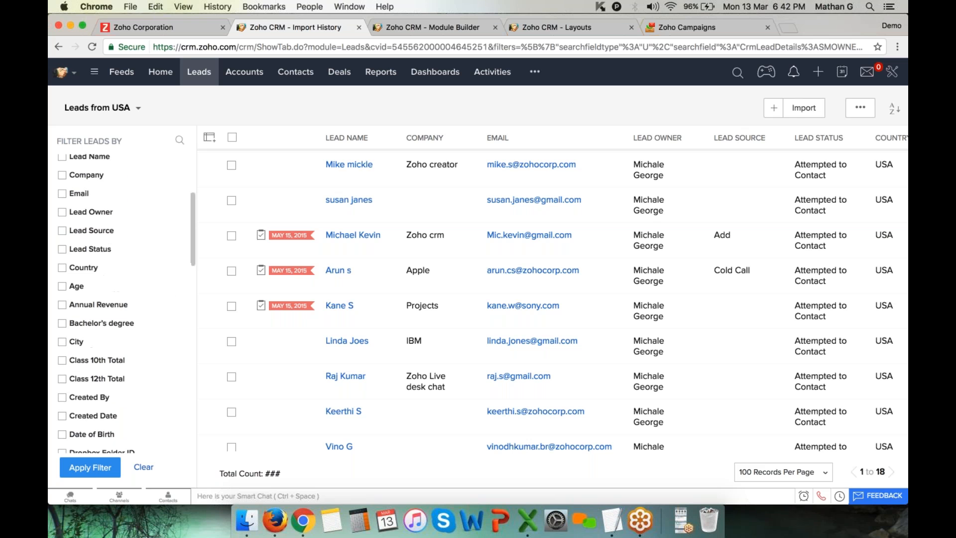
scroll(124, 304, down, 6)
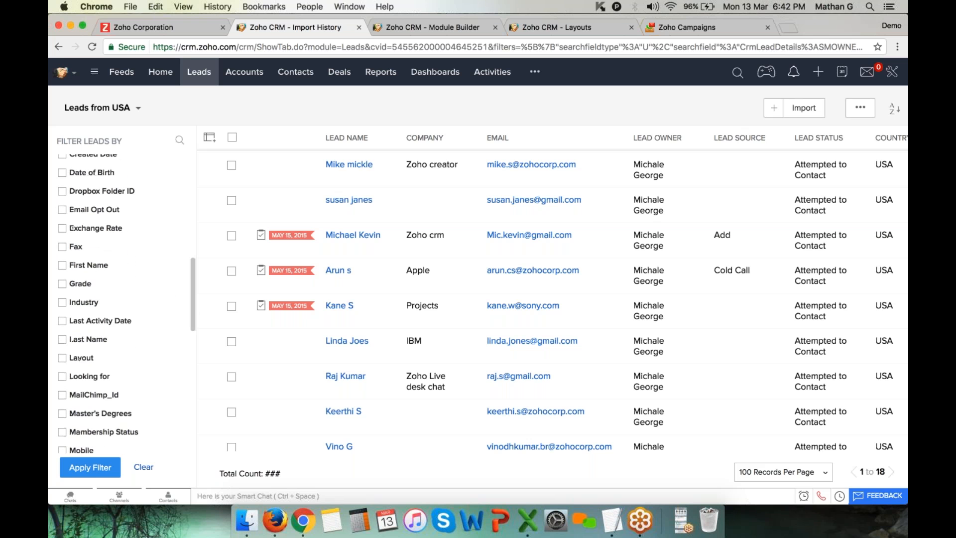
scroll(124, 304, up, 15)
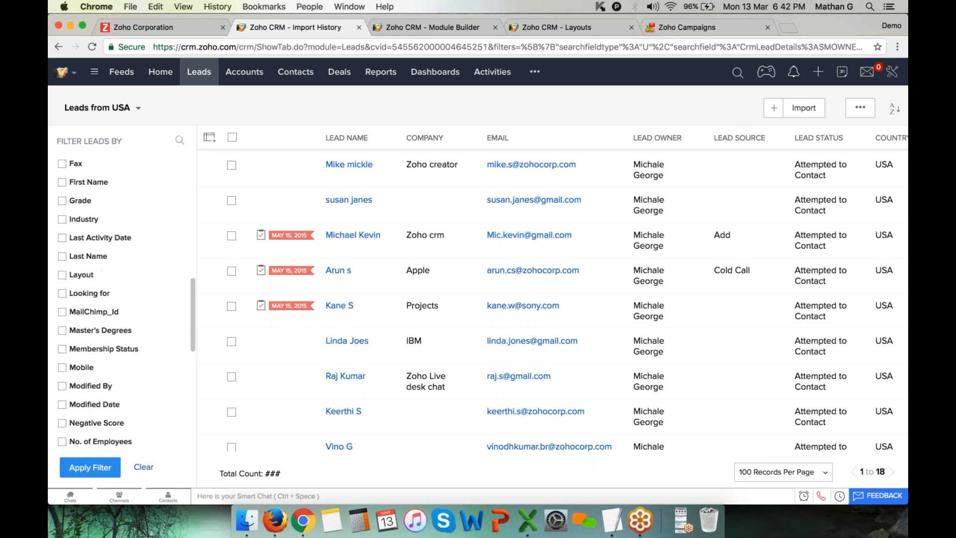
Filter the leads by Country Uk
scroll(124, 304, down, 3)
click(62, 369)
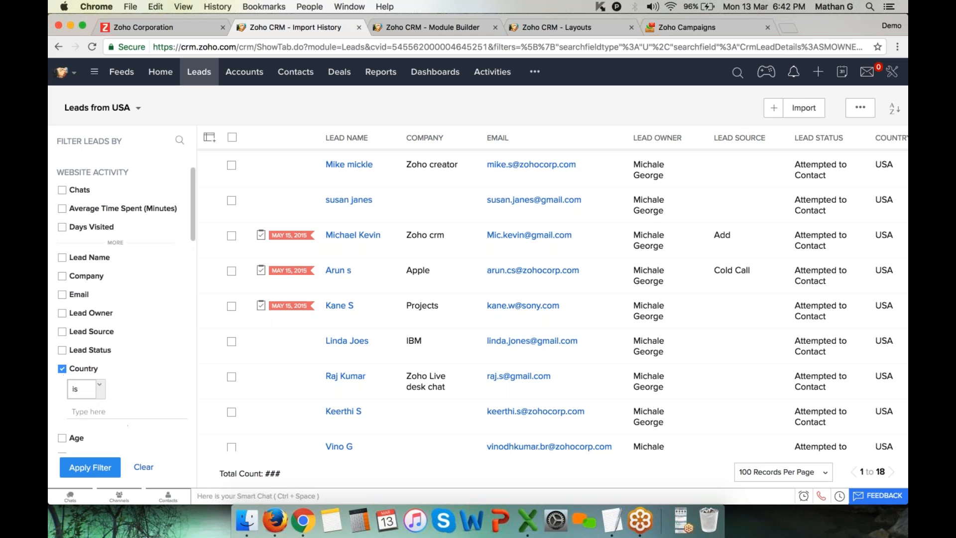
scroll(95, 329, down, 4)
click(109, 332)
text(k)
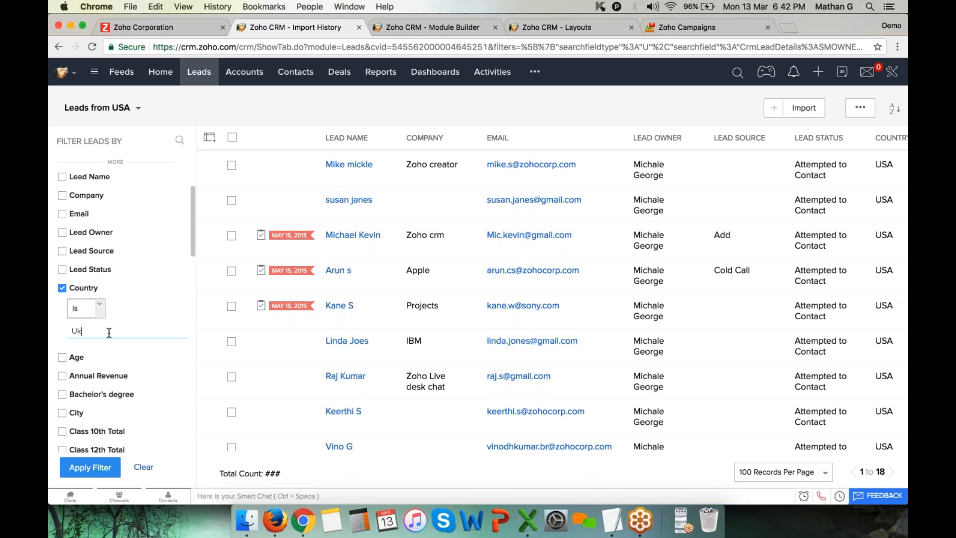
click(97, 468)
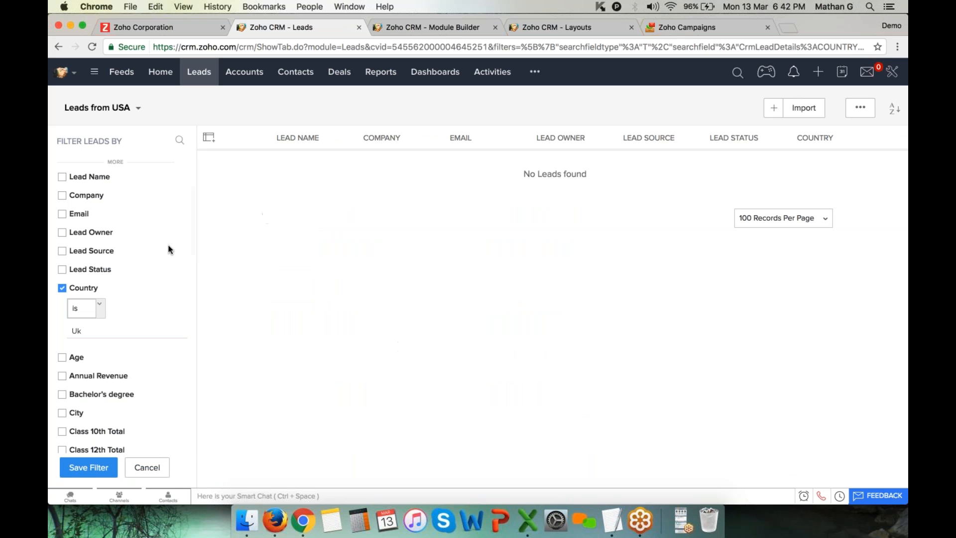
Switch to the All Leads view and clear the Country filter to list all 95 leads
click(106, 113)
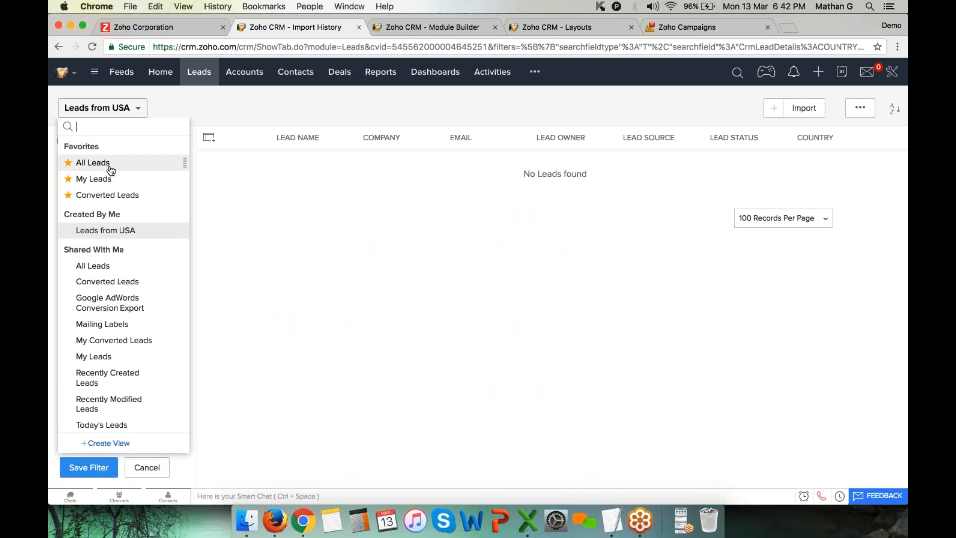
click(132, 163)
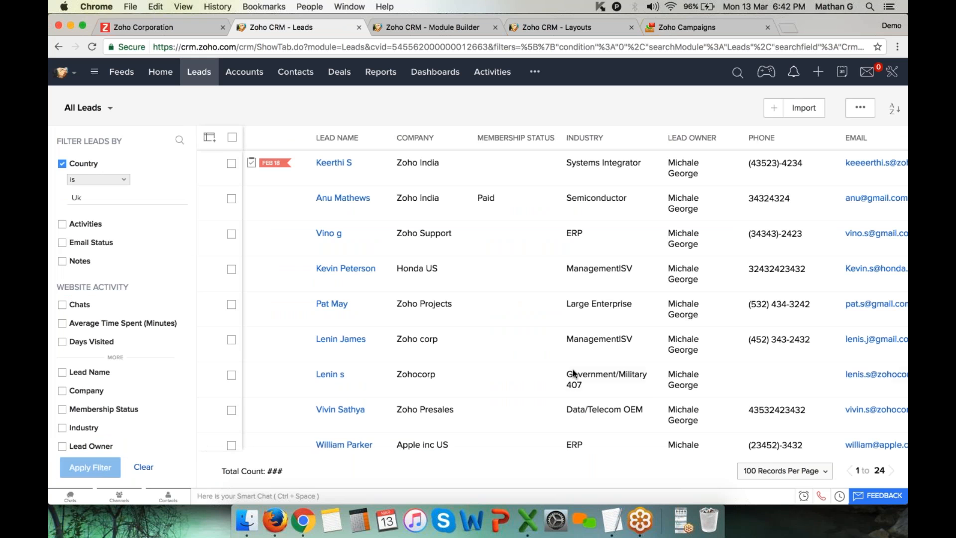
scroll(408, 357, right, 1)
scroll(409, 356, right, 3)
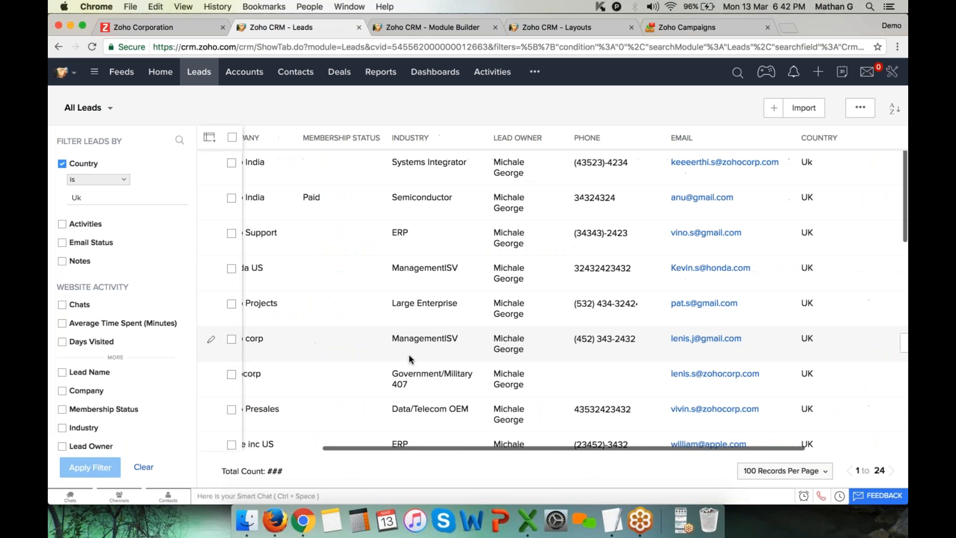
scroll(813, 276, down, 5)
scroll(812, 276, down, 5)
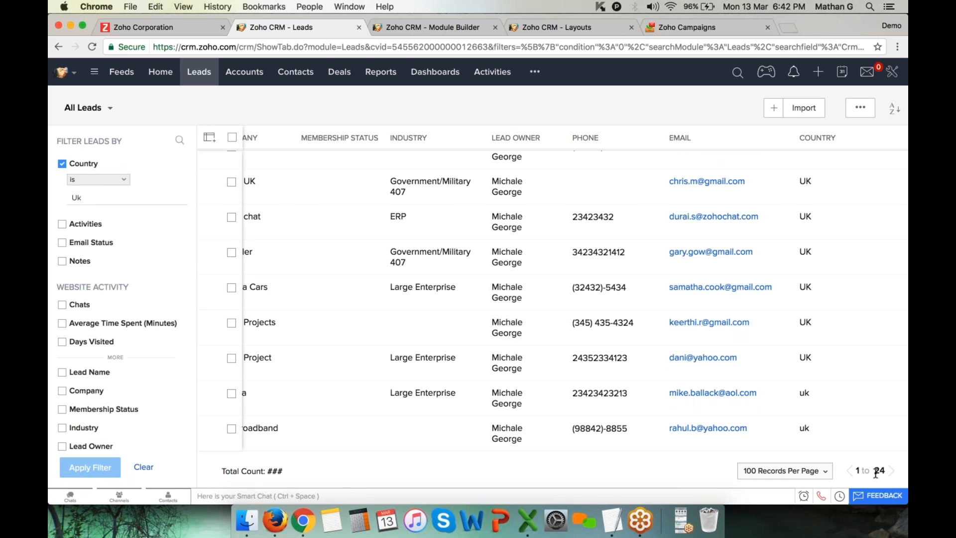
scroll(214, 344, up, 10)
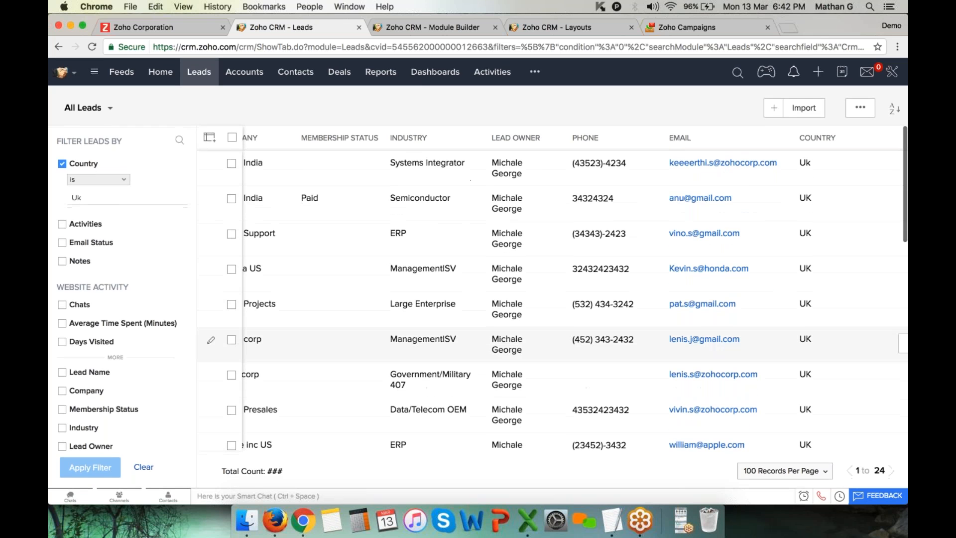
click(144, 467)
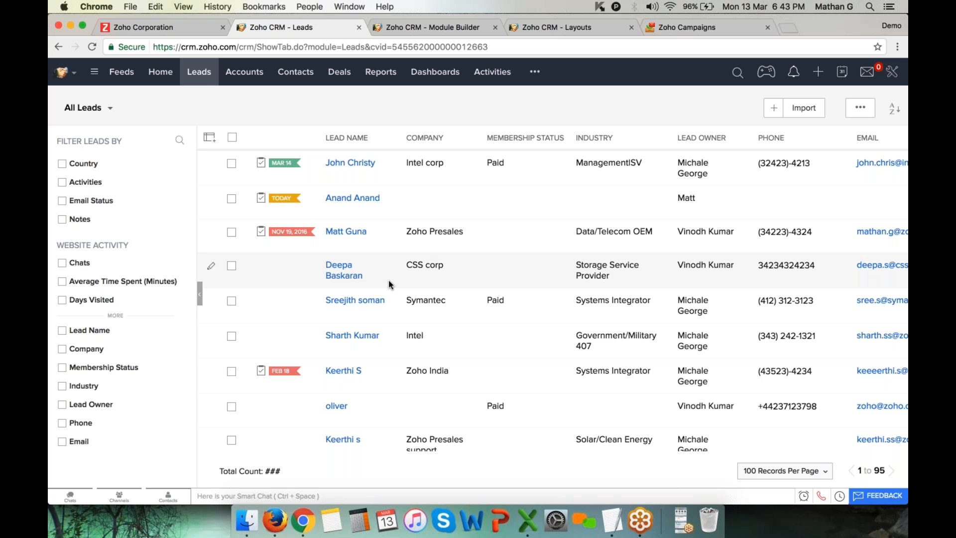
click(203, 77)
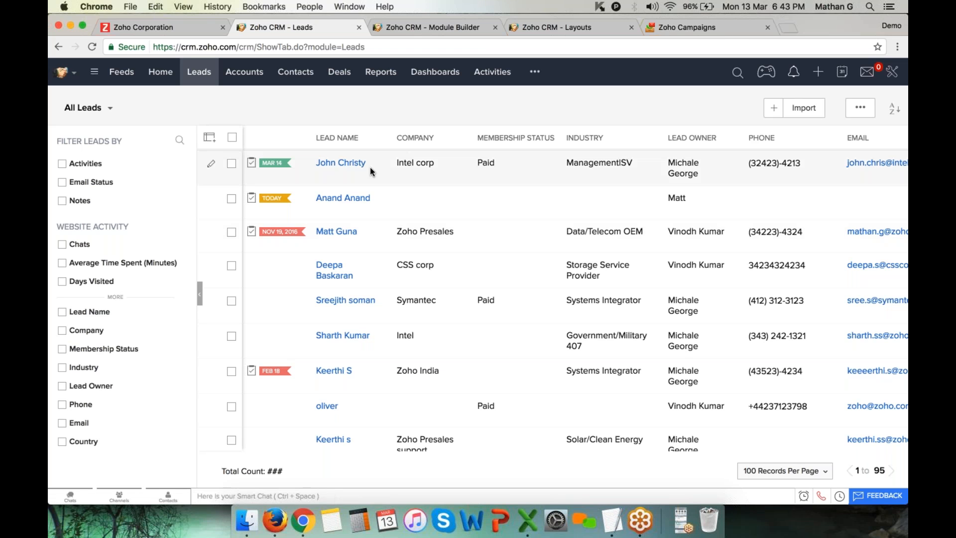
Open the Intel corp lead's record and inspect its summary status-line field
click(355, 167)
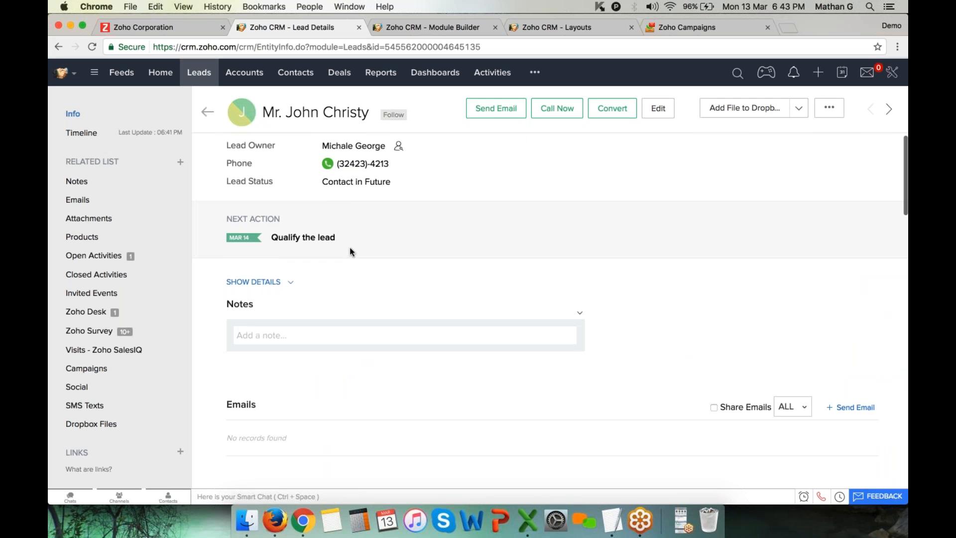
drag(224, 159, 257, 163)
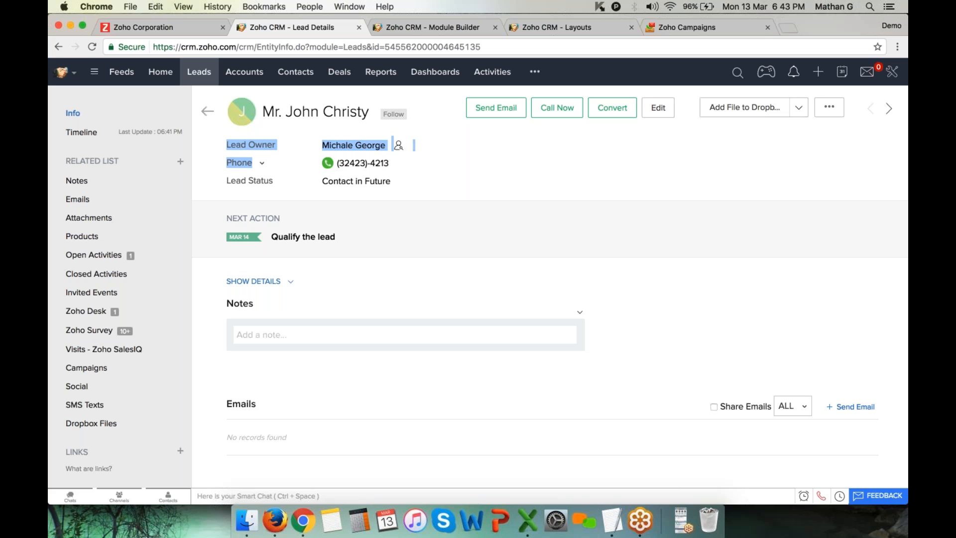
click(304, 125)
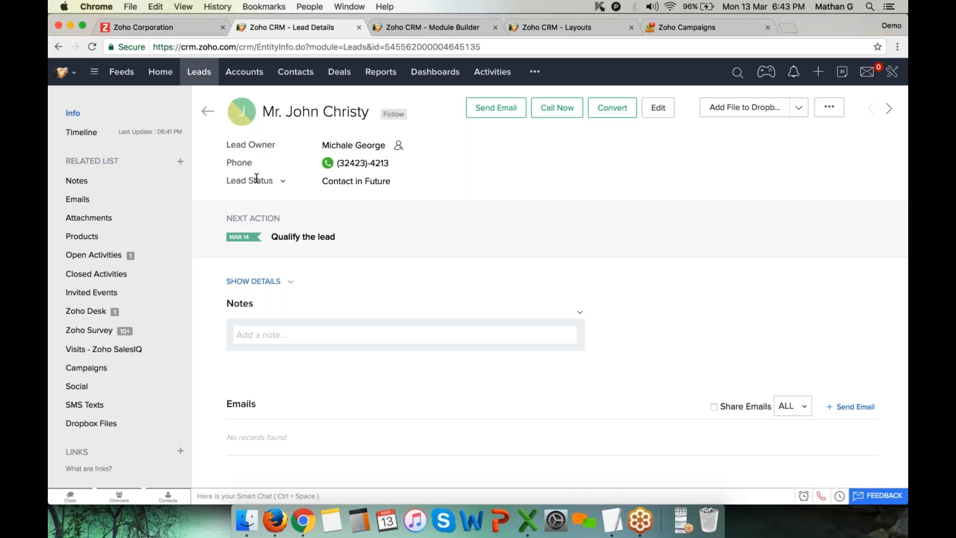
click(283, 180)
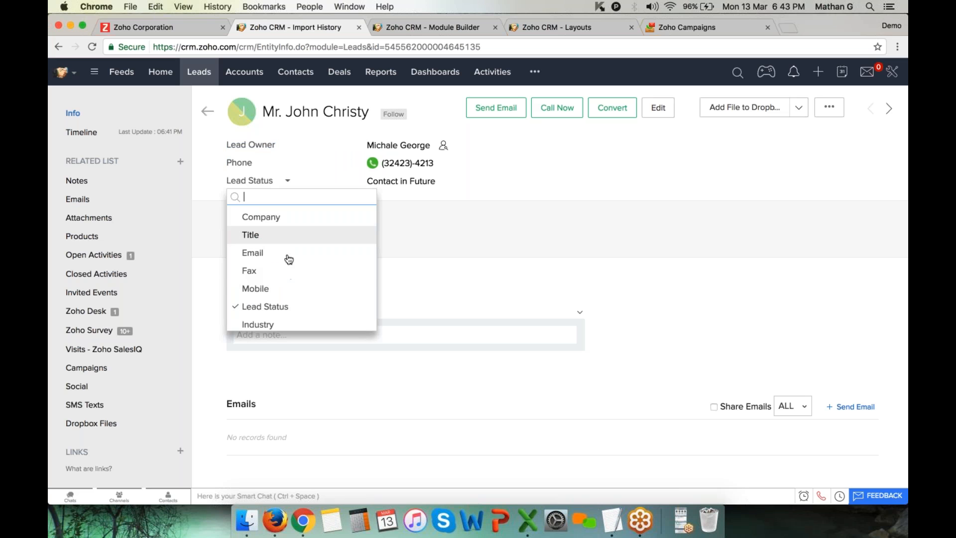
scroll(290, 299, down, 3)
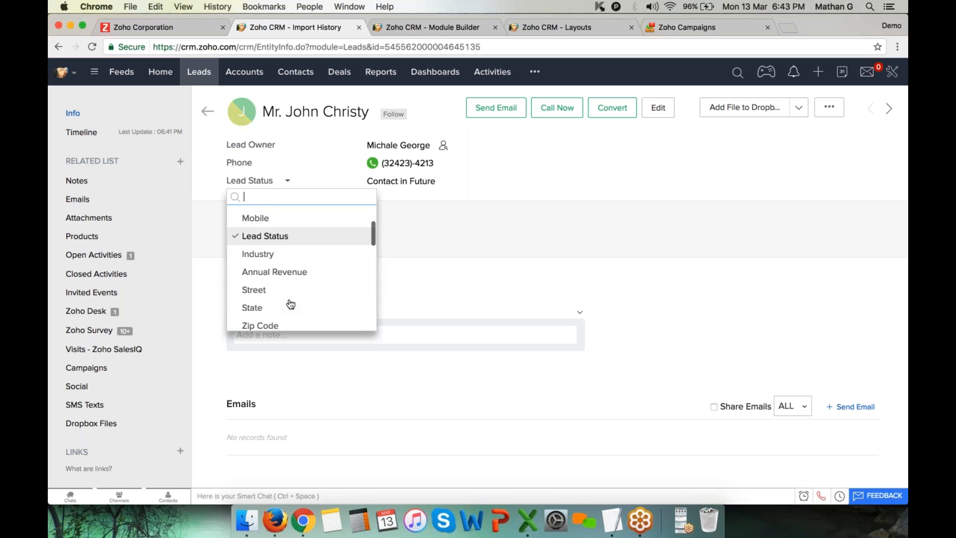
click(449, 225)
Add Industry to the business card's selected fields and save
click(829, 107)
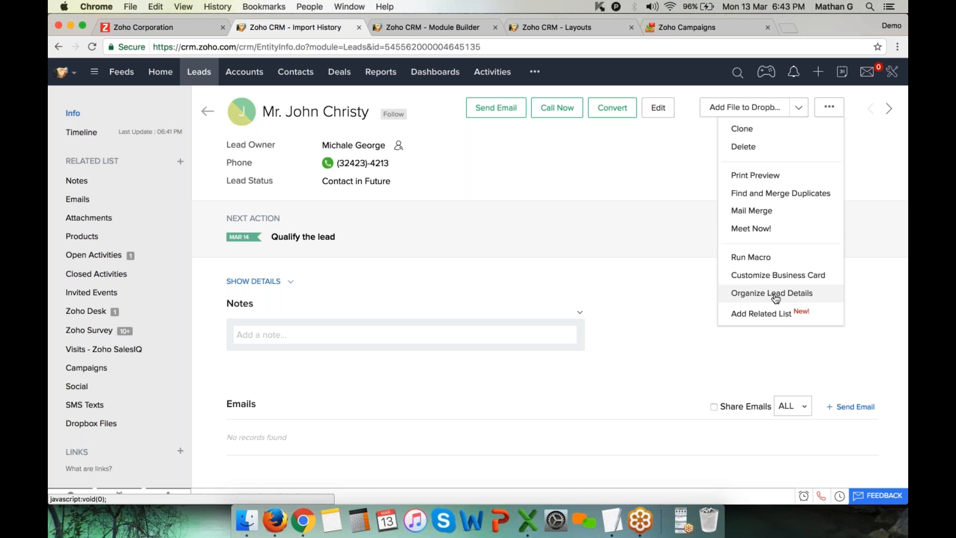
click(780, 277)
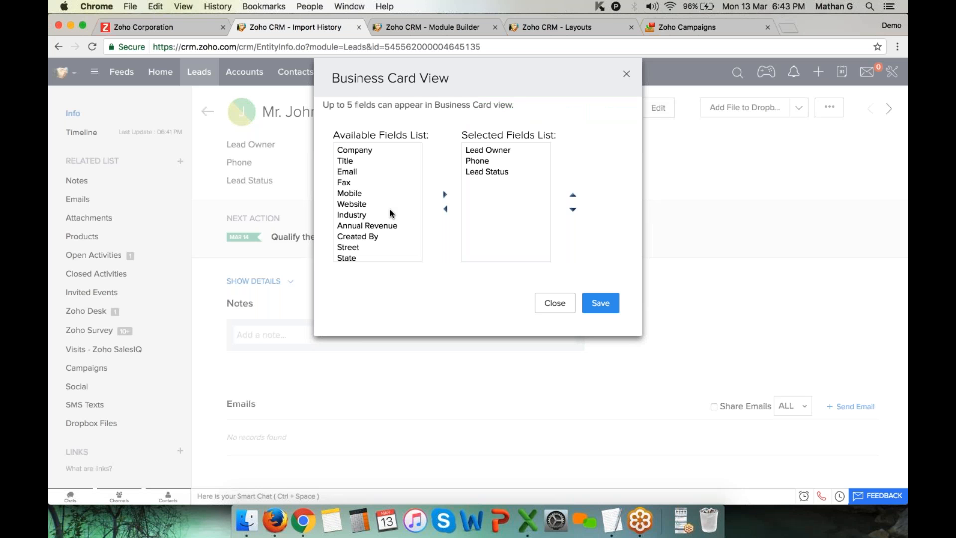
click(370, 215)
click(445, 195)
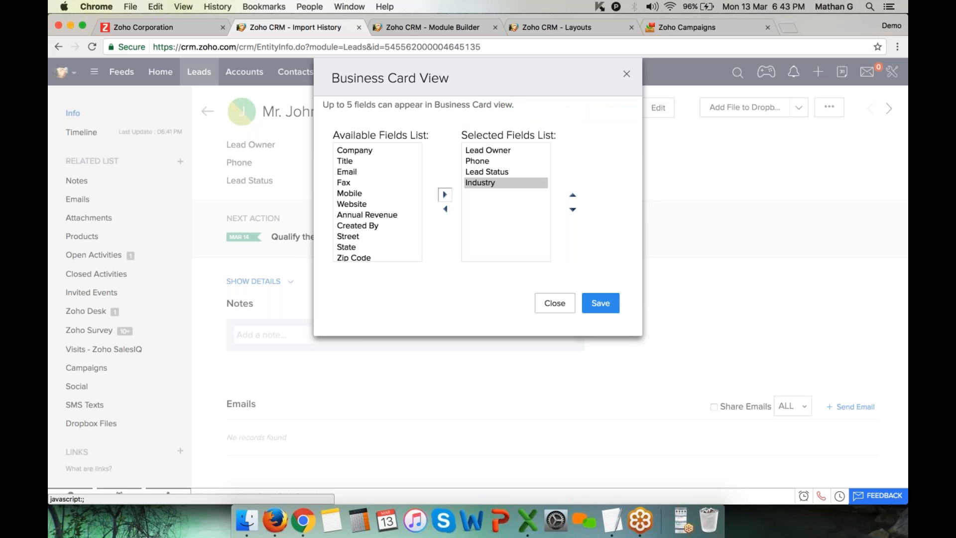
click(601, 303)
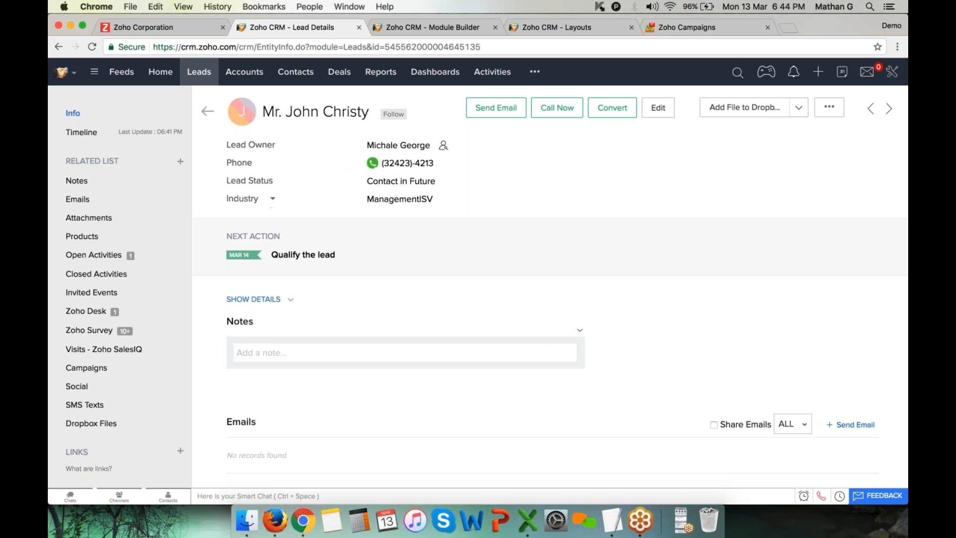
Replace the new summary row's field with Company, via Fax
click(271, 199)
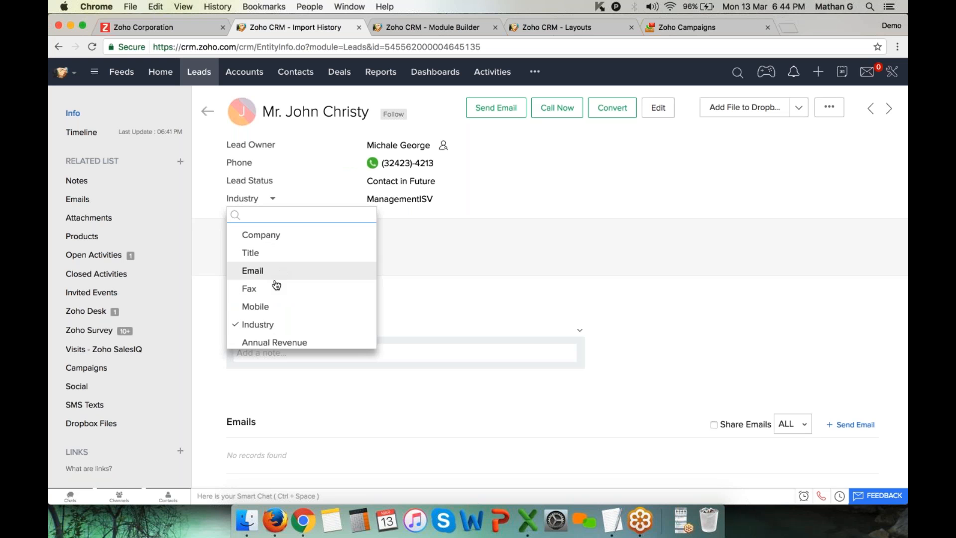
click(274, 289)
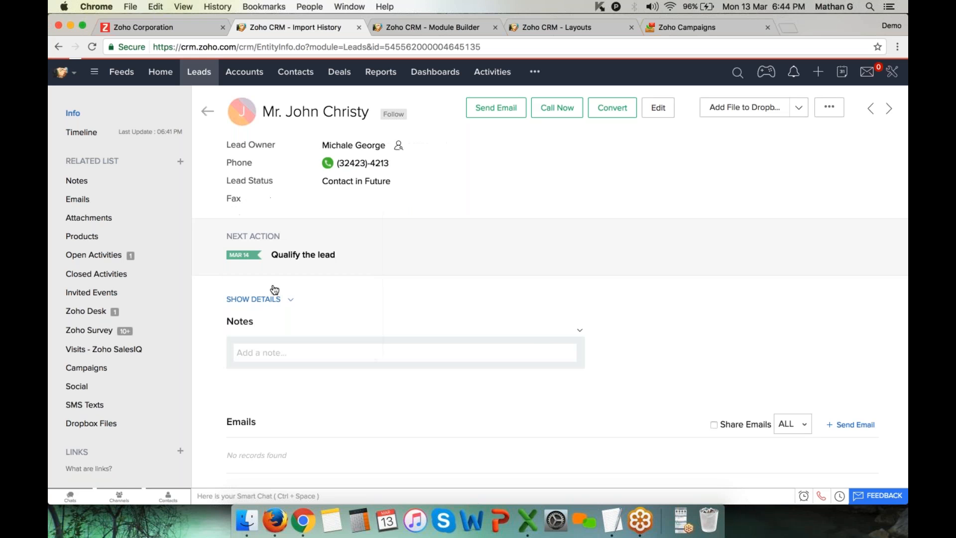
click(251, 200)
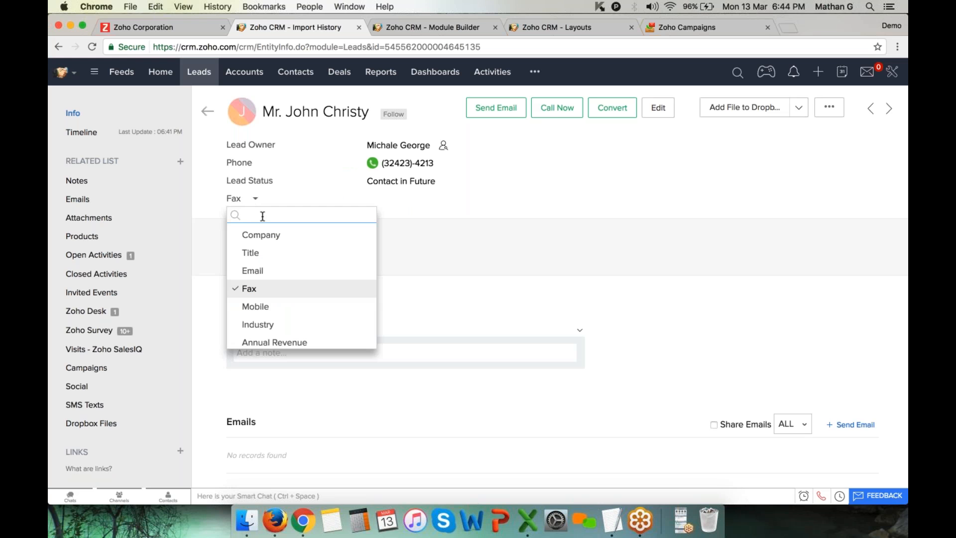
text(ac)
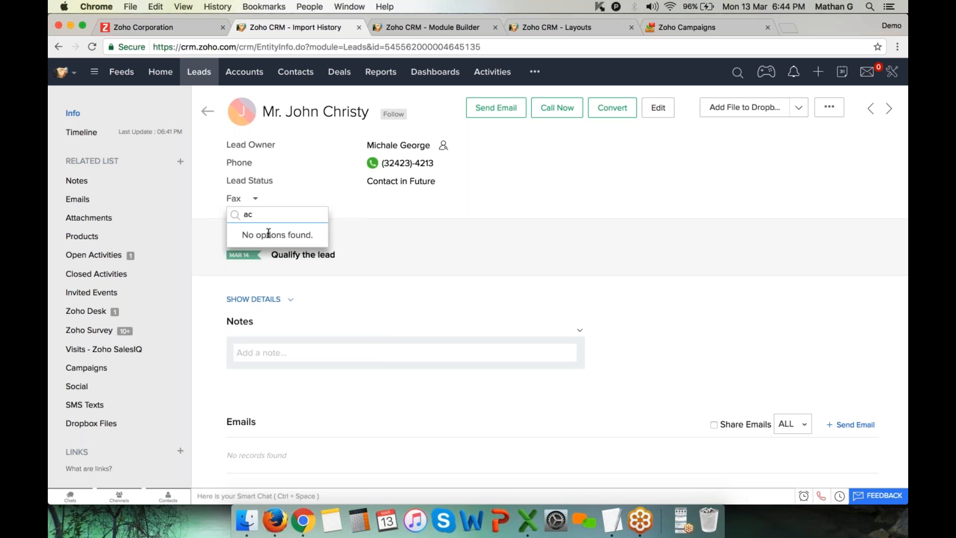
key(BackSpace)
key(BackSpace)
text(co)
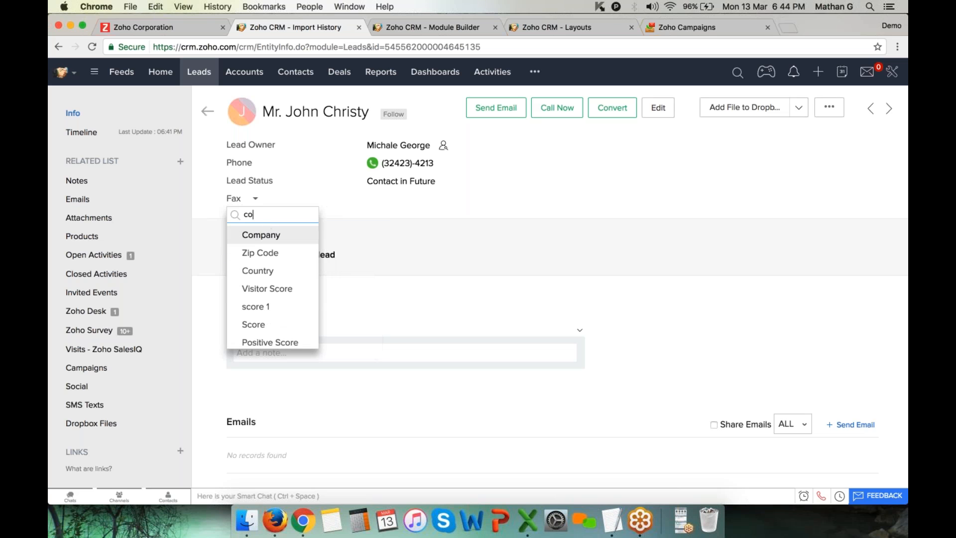
click(279, 238)
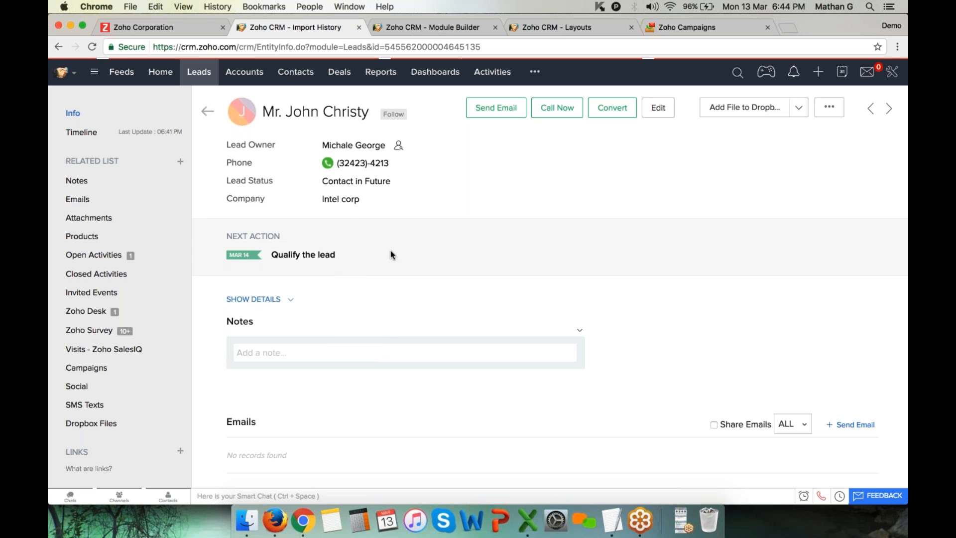
scroll(390, 250, down, 3)
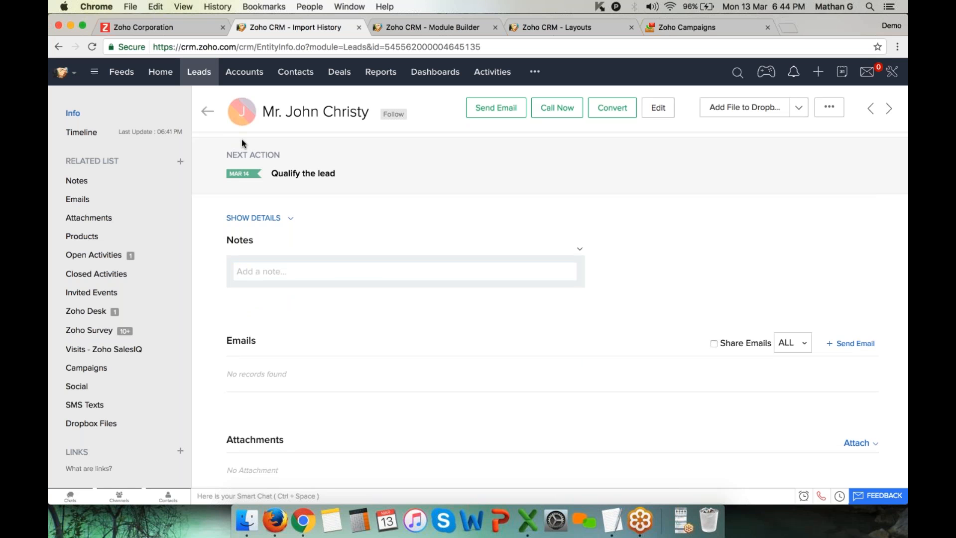
Add a note titled 'Demo Call' reading 'Unable to reach prospect'
triple_click(239, 242)
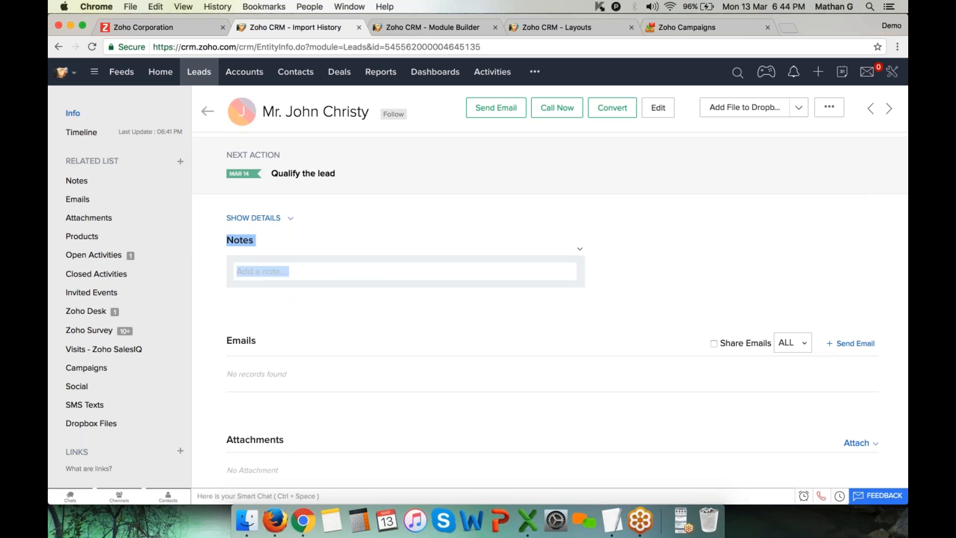
click(333, 273)
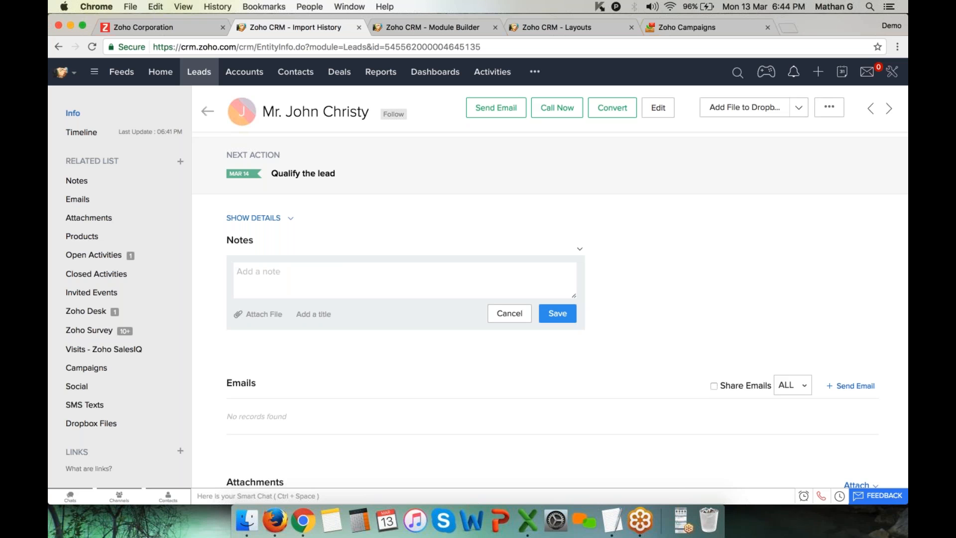
click(313, 314)
text(Demo)
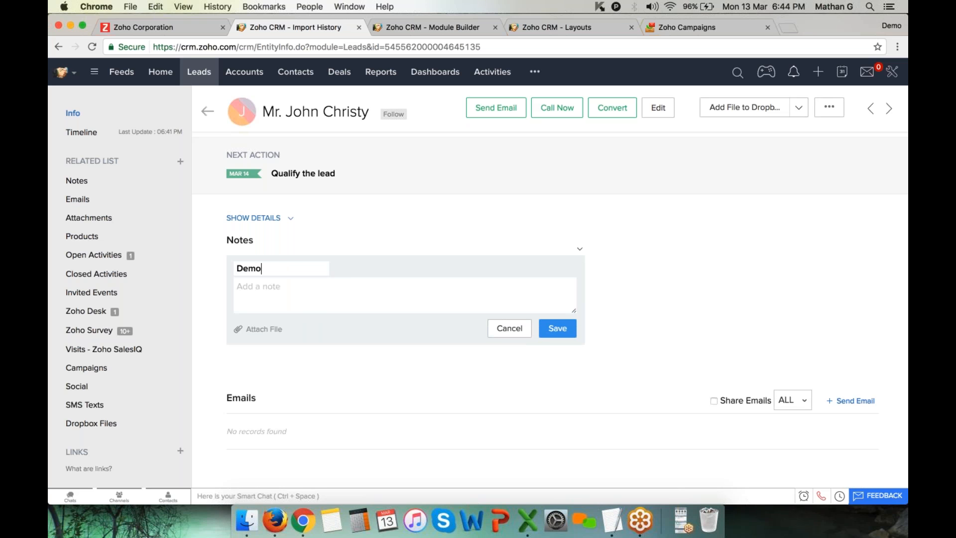
text( Call)
key(Tab)
text(Unavle)
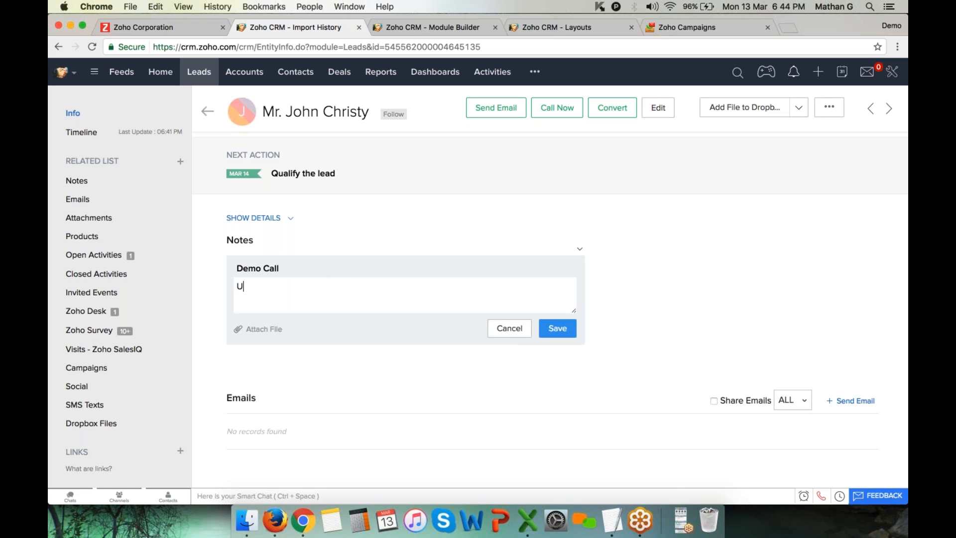
key(BackSpace)
key(BackSpace)
key(BackSpace)
text(ble to reach prospect)
key(super+a)
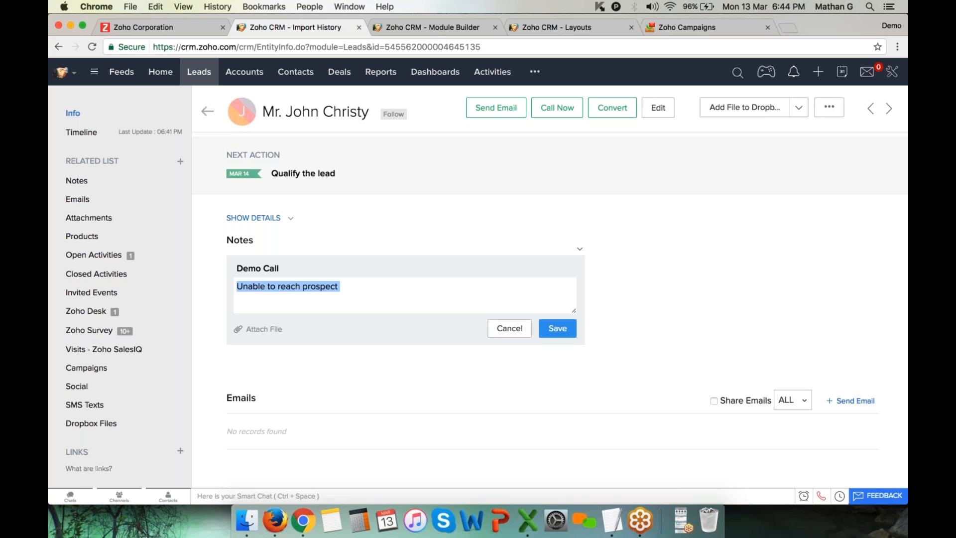
click(570, 332)
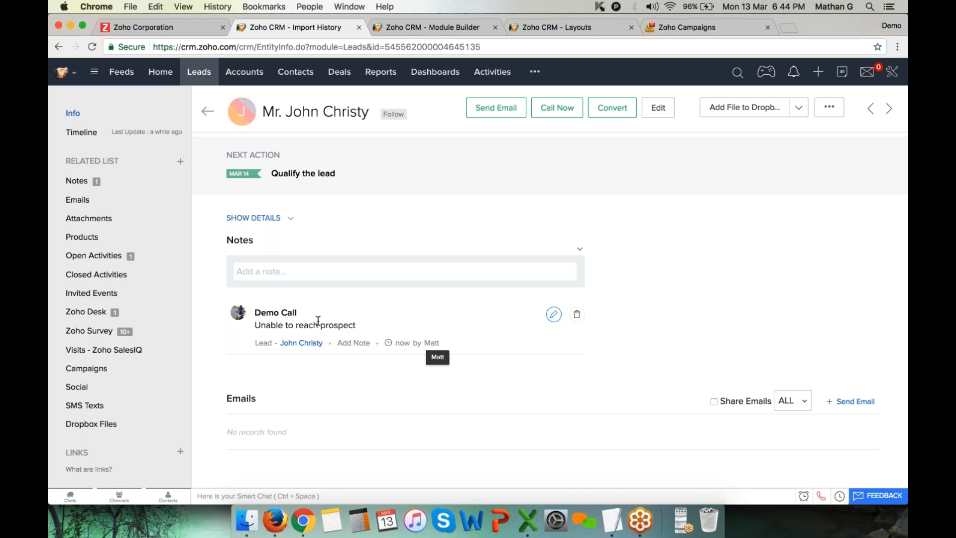
Add a note mentioning the lead owner: lead unreachable, sending an email
click(295, 271)
text(@)
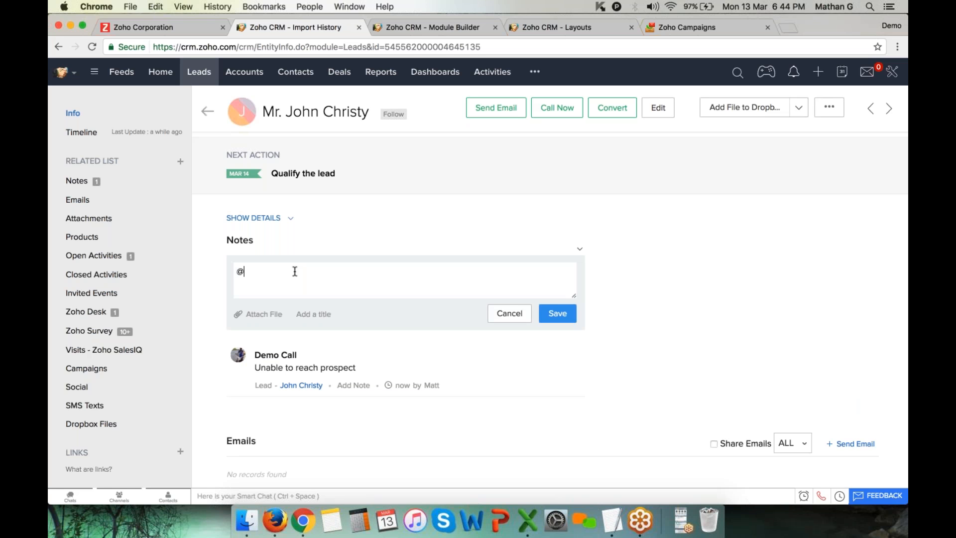
text(mi)
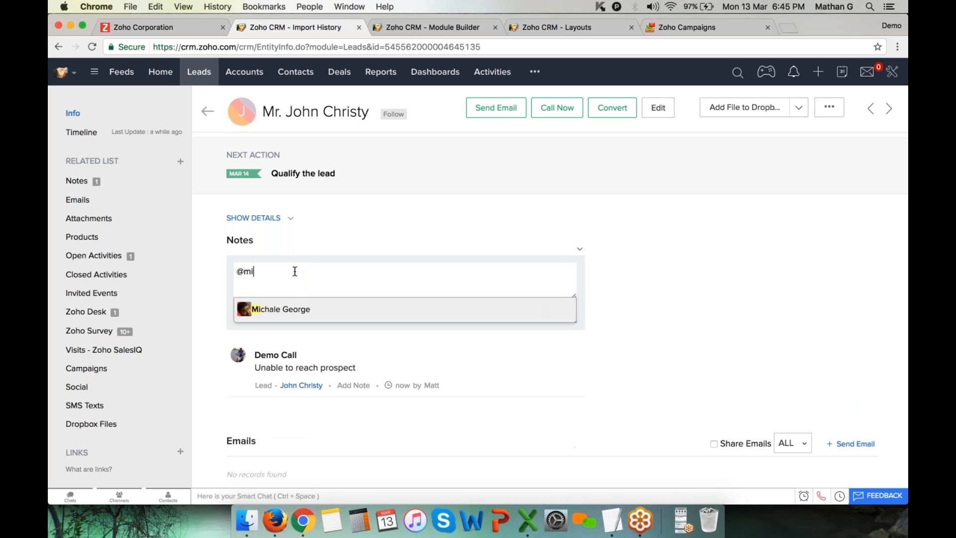
key(Return)
text(- Unable yo)
key(BackSpace)
key(BackSpace)
text(to reach j)
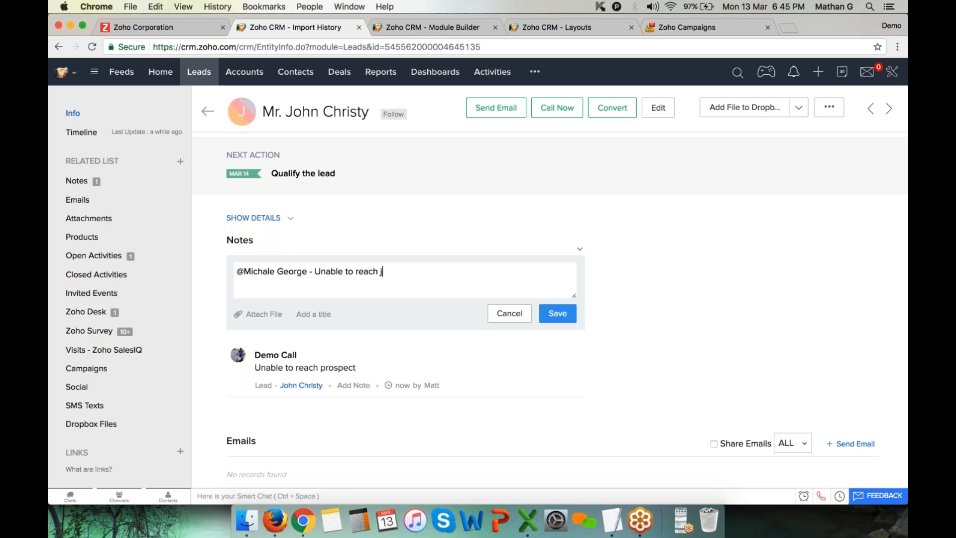
text(ohn ...sending an email)
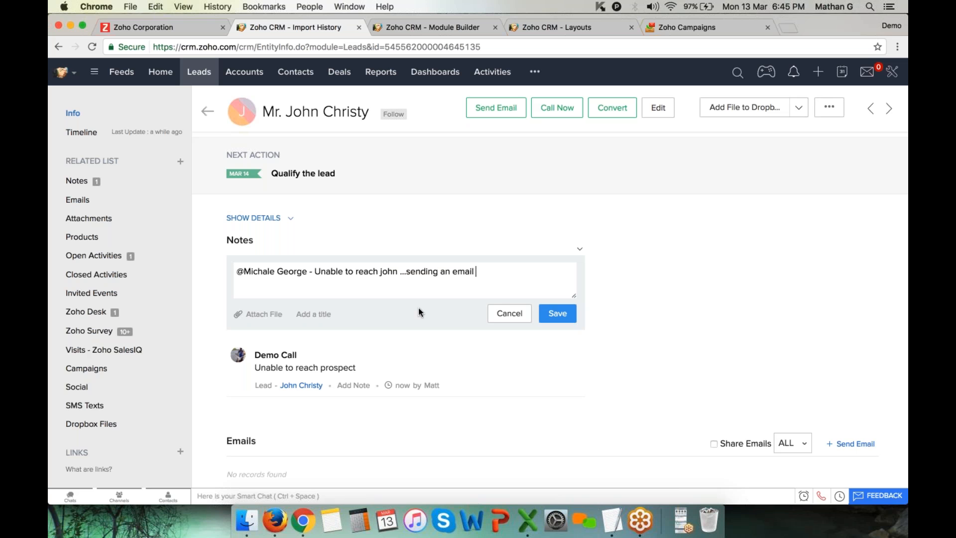
click(557, 314)
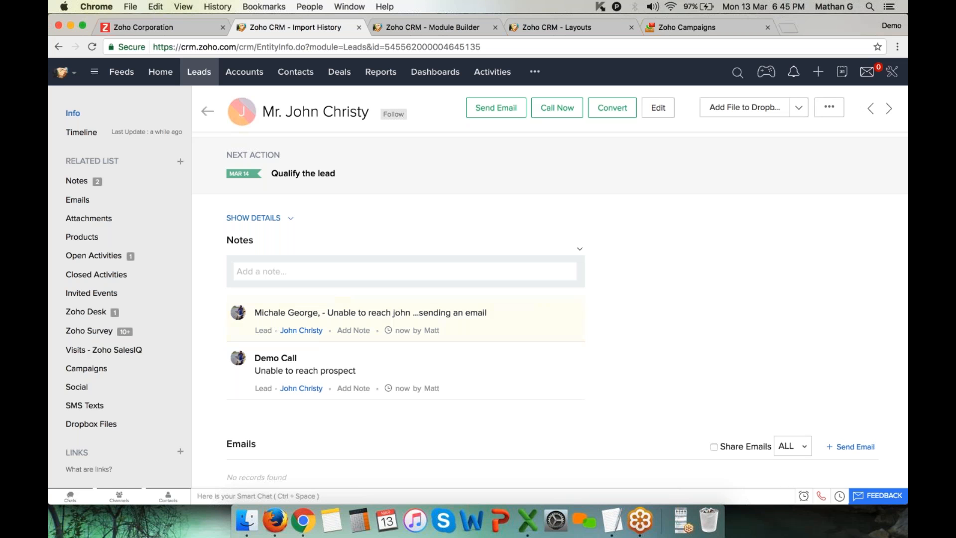
Look over the Feeds list in the notifications panel, then close it
click(795, 73)
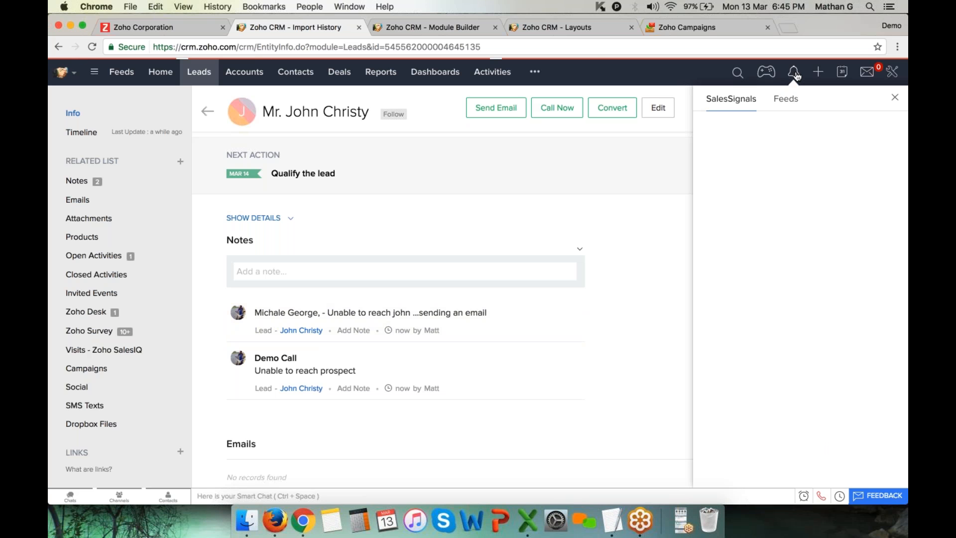
click(785, 99)
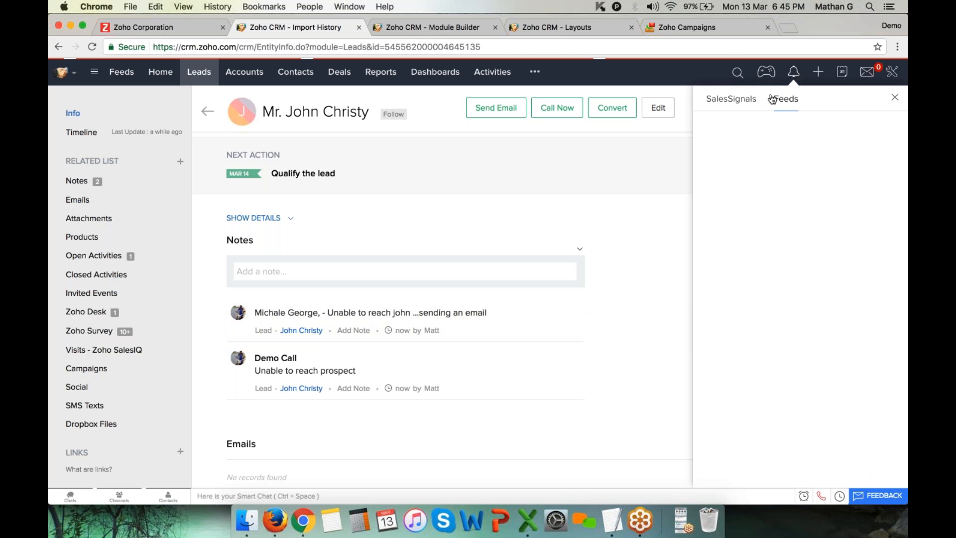
click(667, 73)
Filter the lead's Emails list to show only Emails Sent from CRM
mouse_move(554, 314)
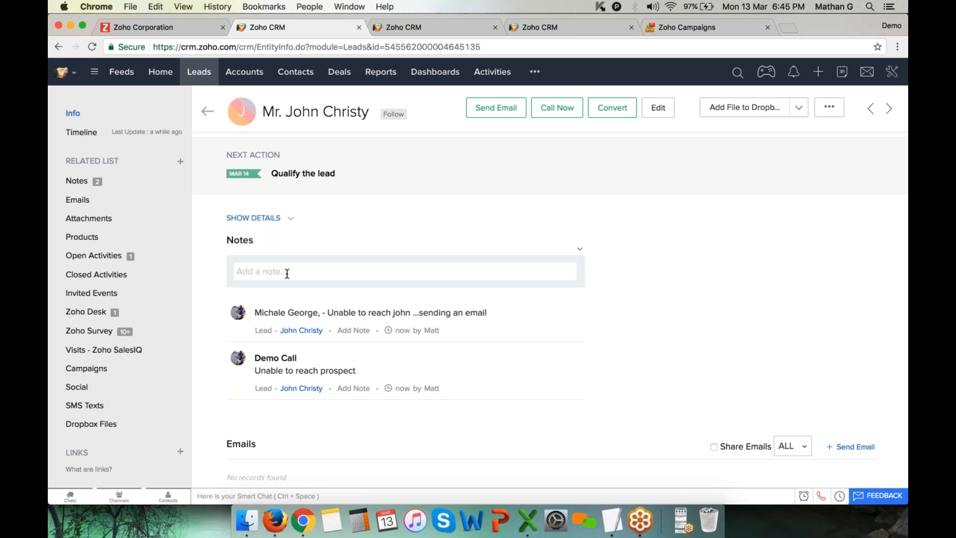
scroll(224, 245, down, 2)
scroll(548, 308, down, 3)
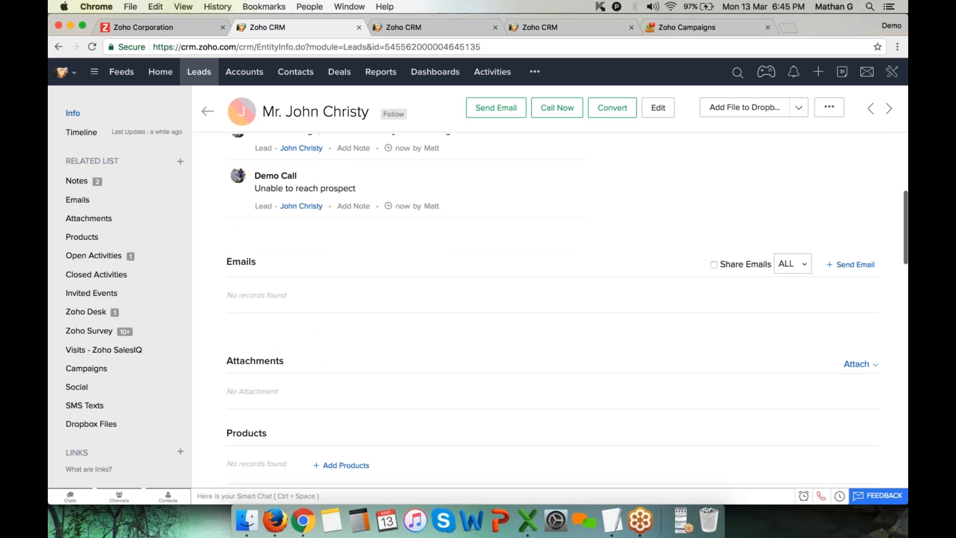
click(793, 264)
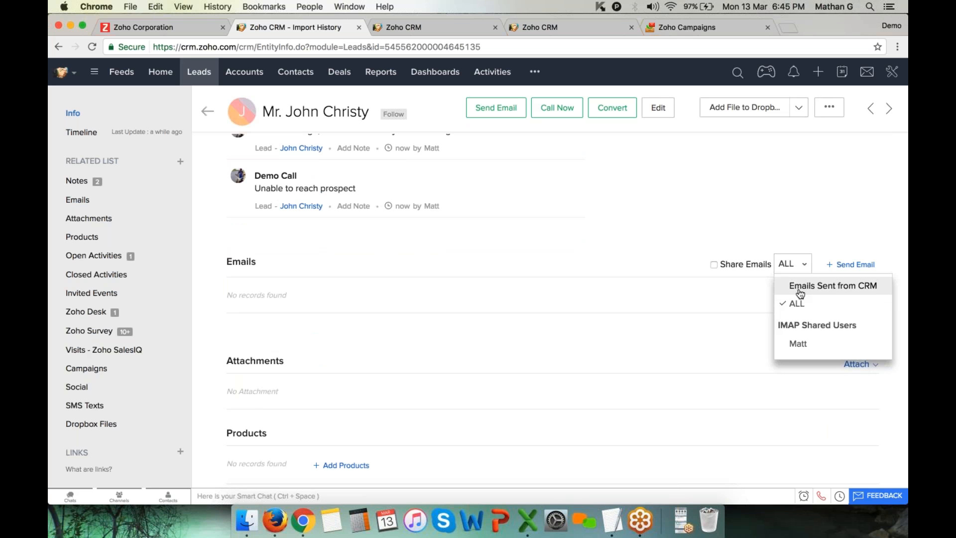
click(800, 293)
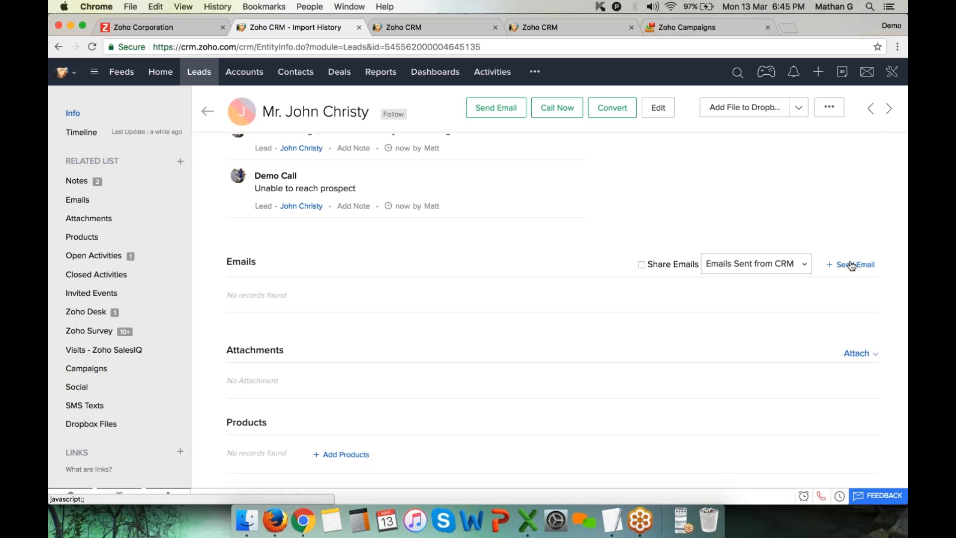
Scroll down to the Attachments section and highlight its heading
scroll(852, 267, down, 4)
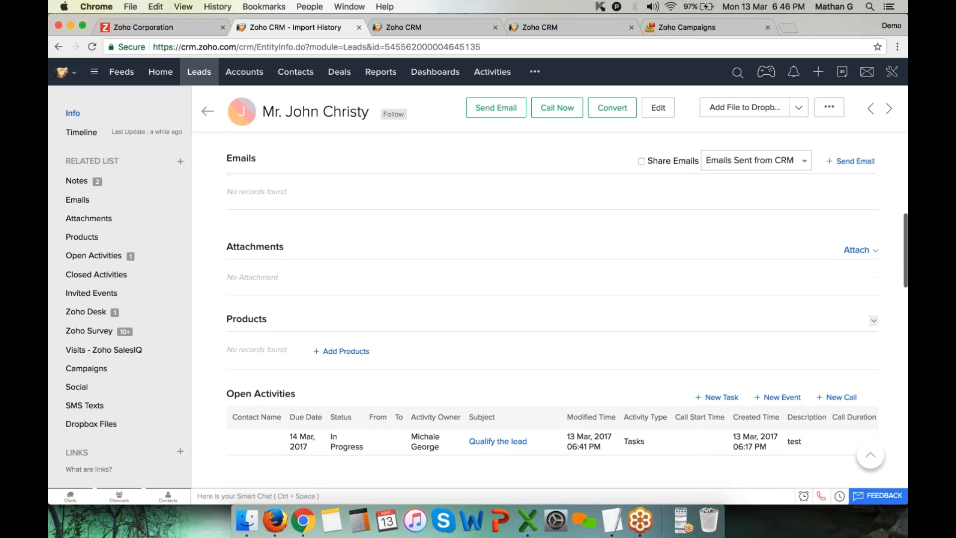
scroll(447, 288, down, 1)
drag(226, 240, 312, 242)
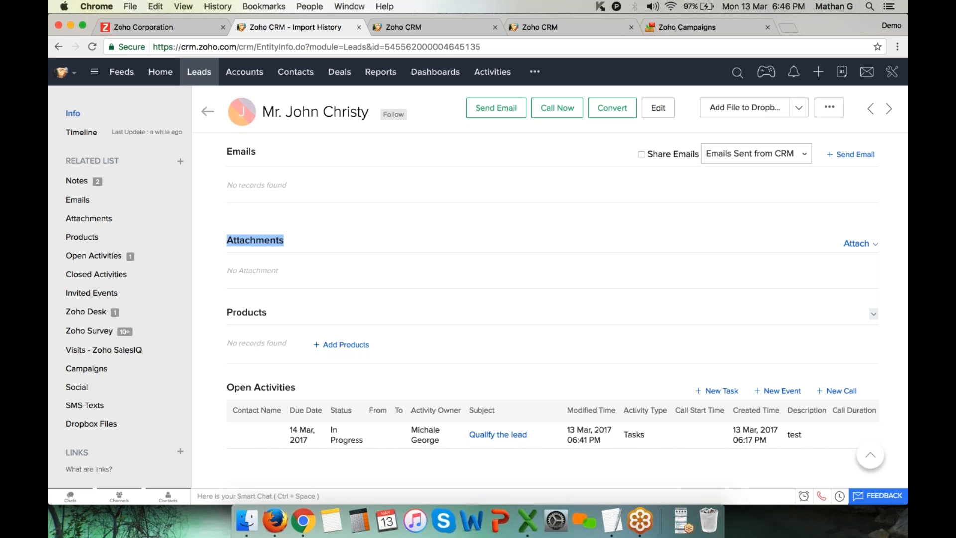
Upload Extn.txt and hema.csv from the computer as attachments on the lead
click(853, 246)
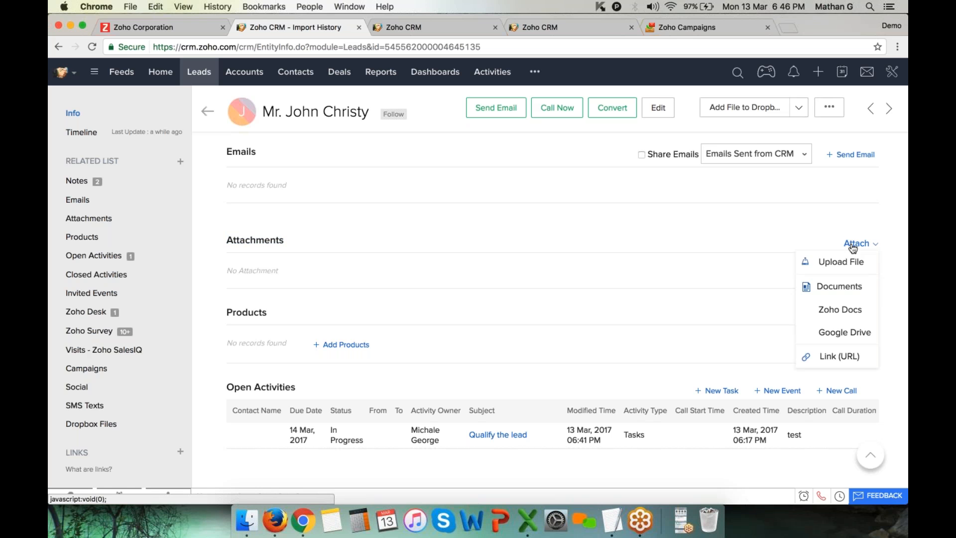
click(852, 264)
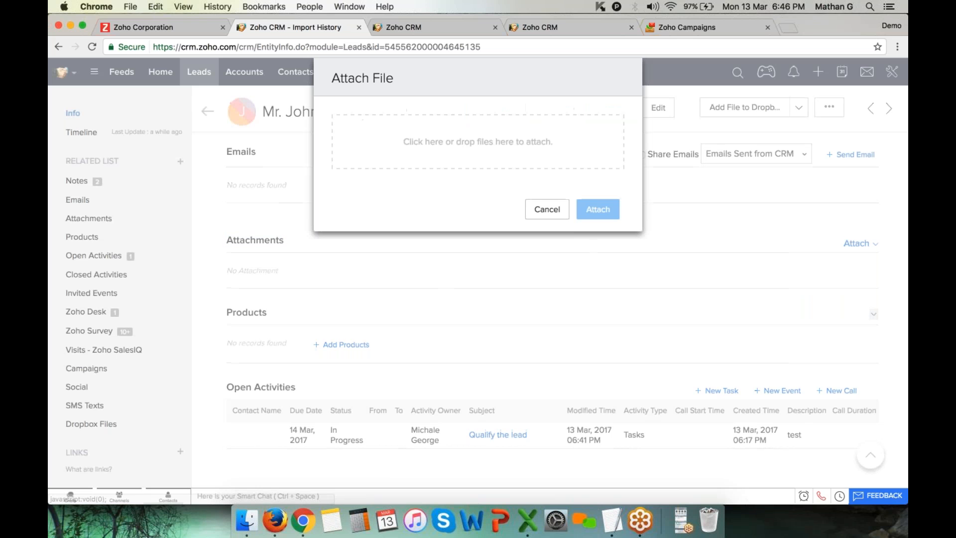
click(519, 143)
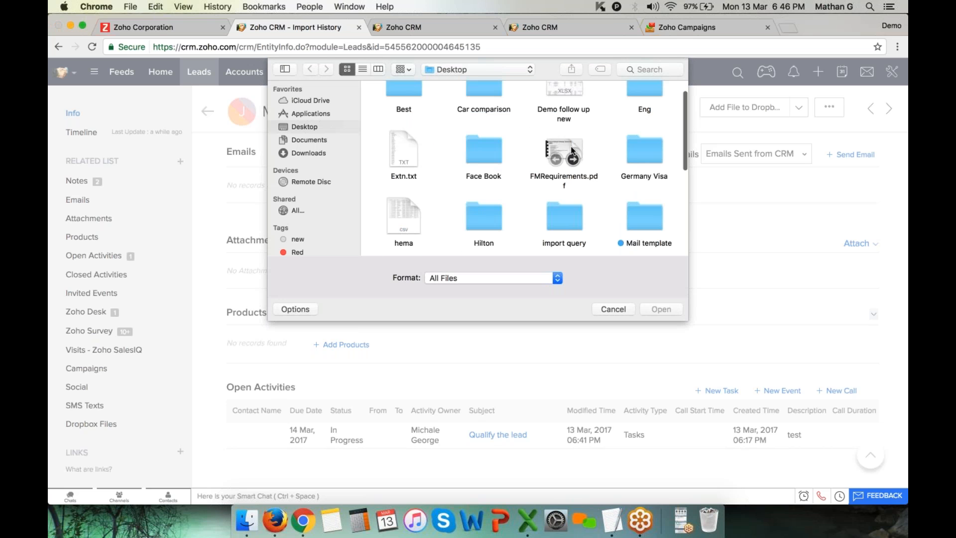
click(401, 212)
super+click(408, 157)
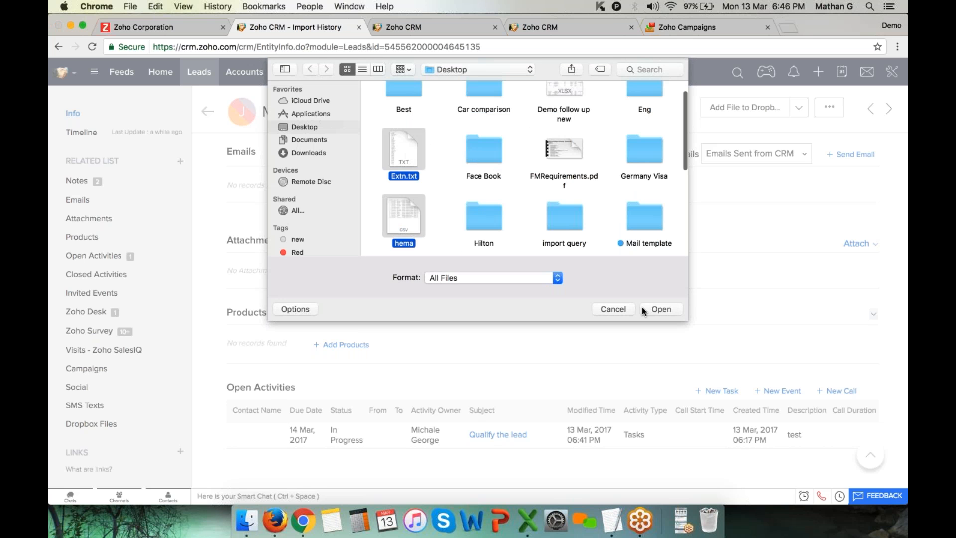
click(650, 310)
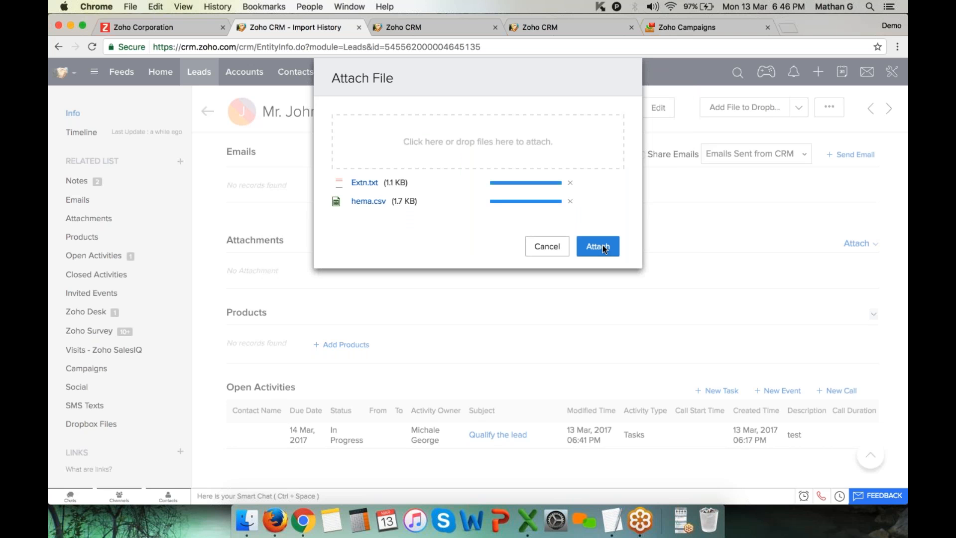
click(602, 247)
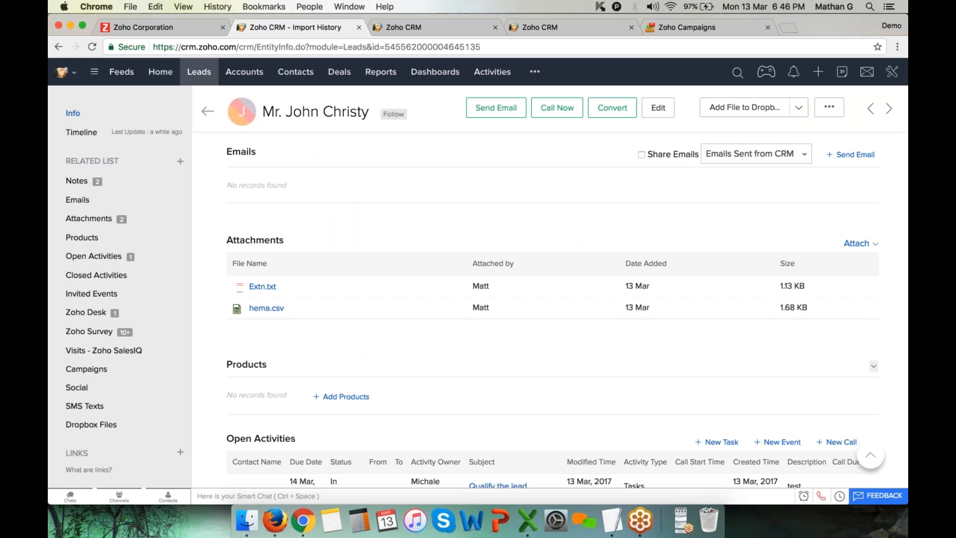
click(869, 247)
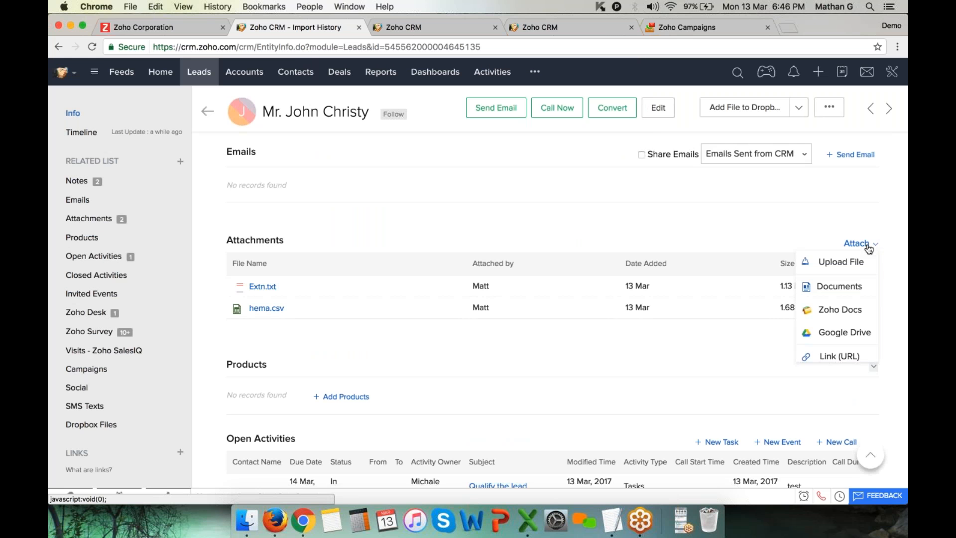
click(845, 334)
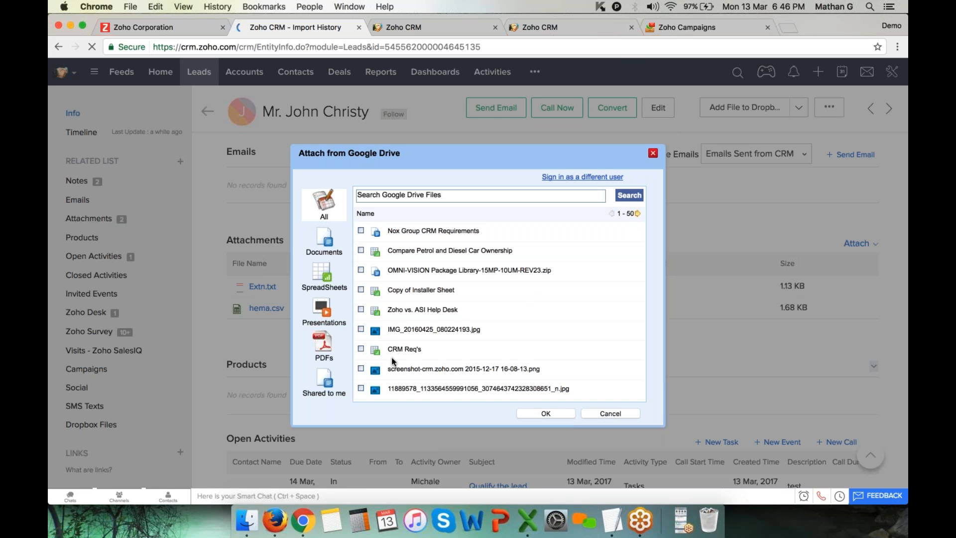
scroll(391, 357, down, 2)
click(362, 339)
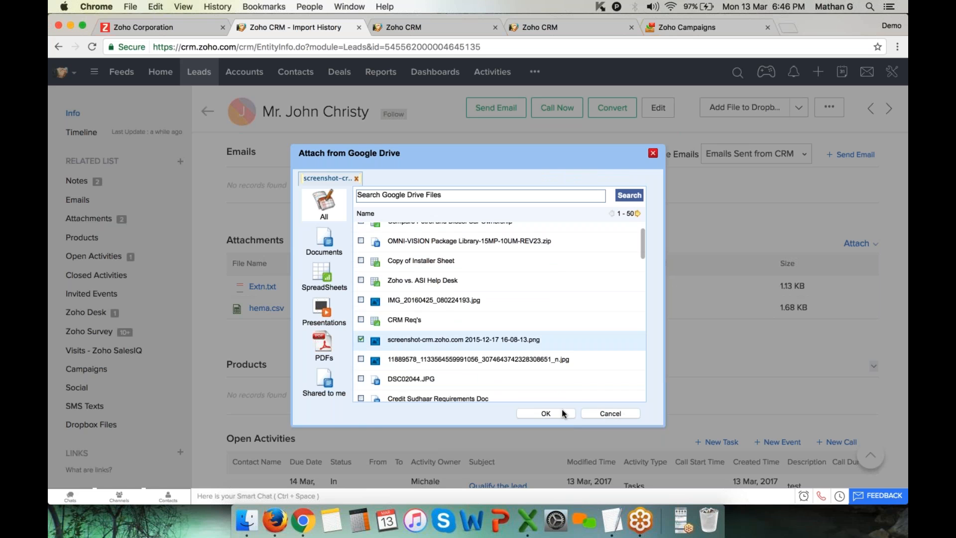
click(547, 414)
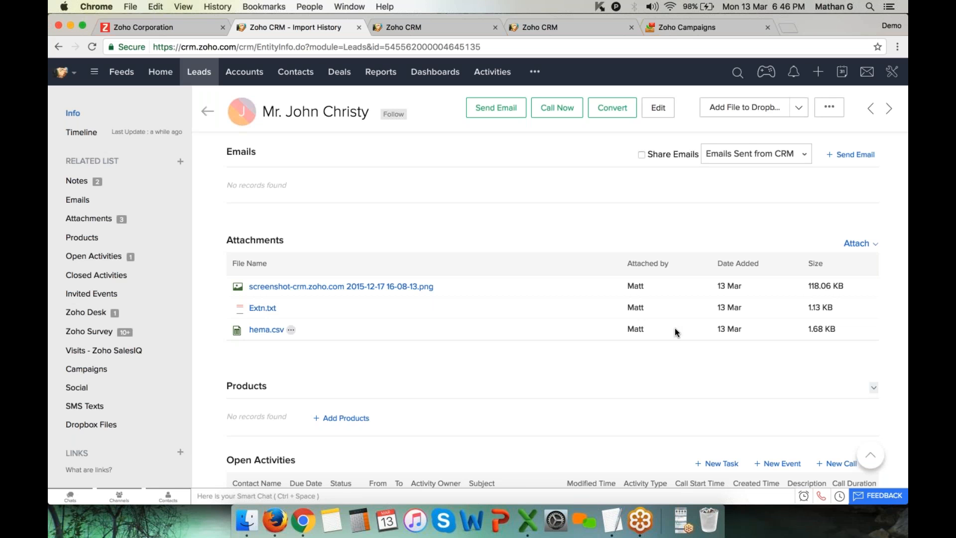
Highlight the Attachments and Products section headings and begin adding products
scroll(674, 328, down, 2)
triple_click(353, 189)
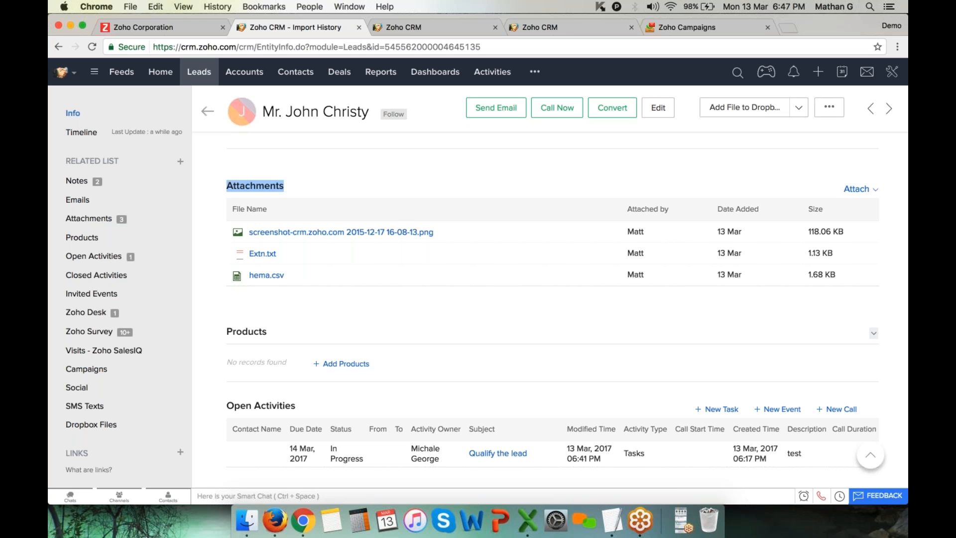
drag(228, 331, 320, 331)
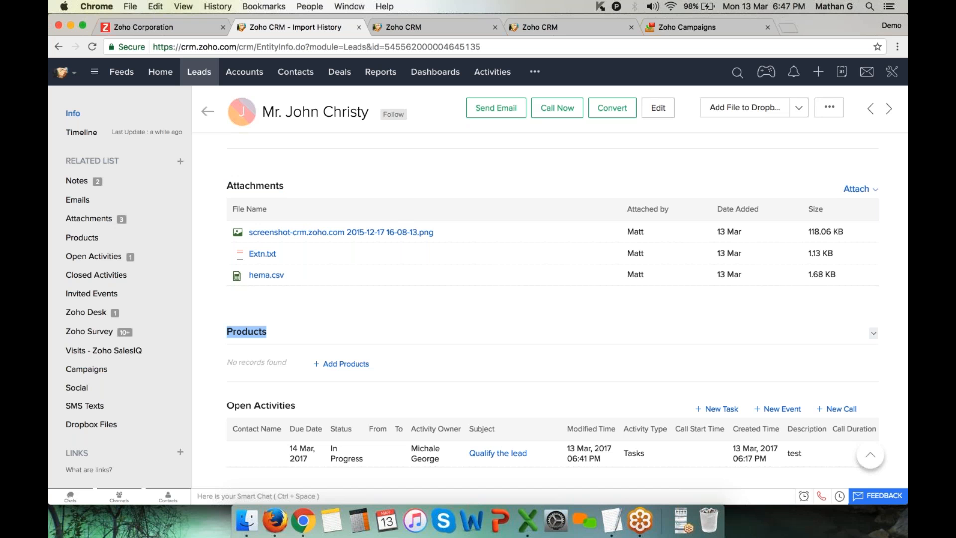
click(348, 367)
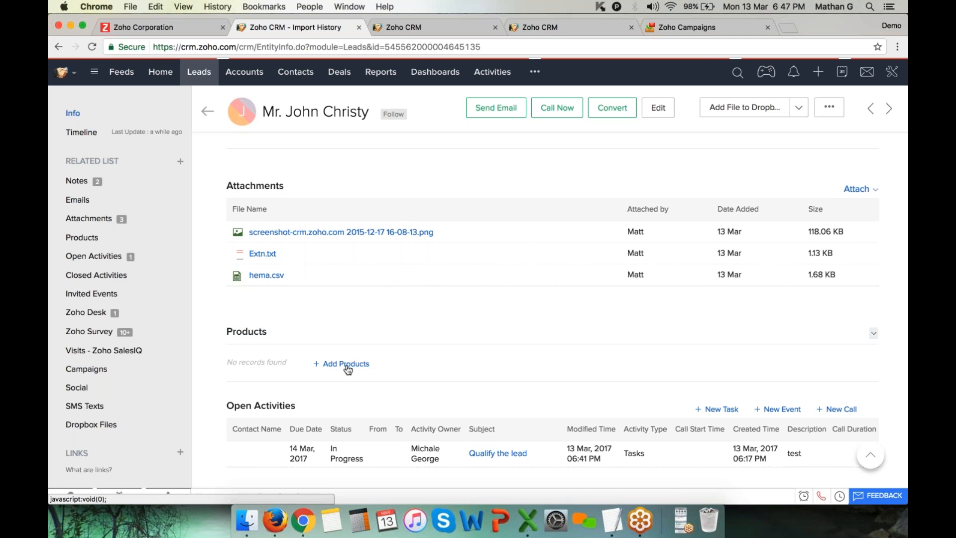
Search 'apple' and link Apple i-phone 7 and Apple Macbook to the lead
click(238, 117)
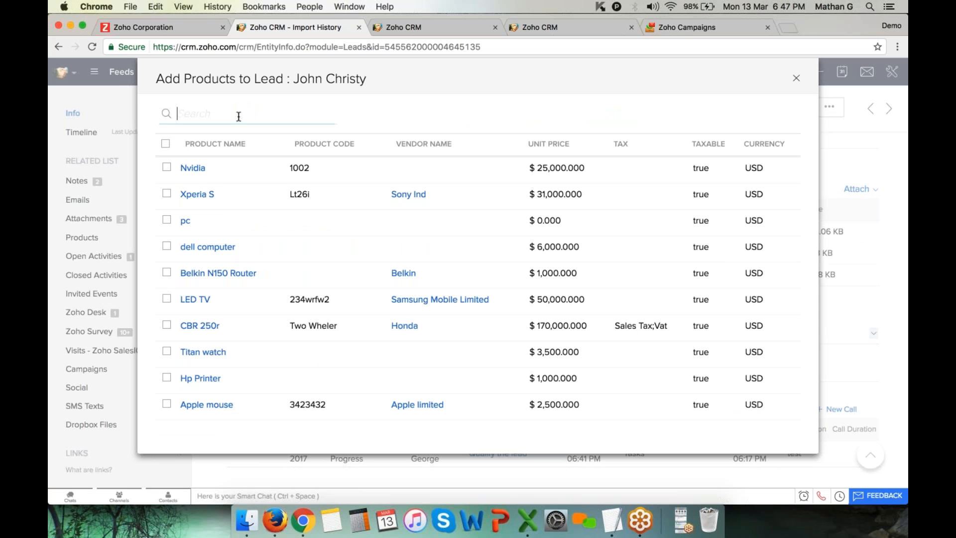
text(apple)
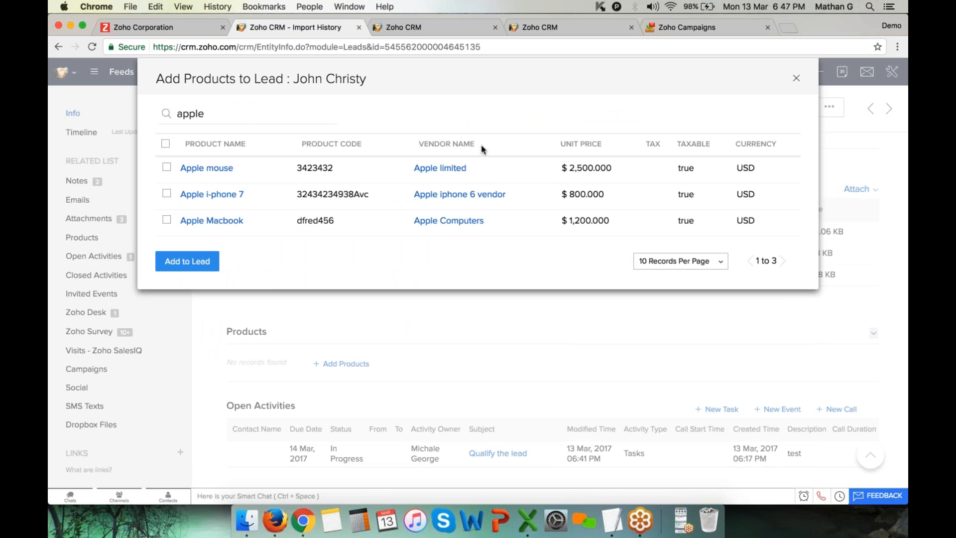
click(166, 195)
click(166, 220)
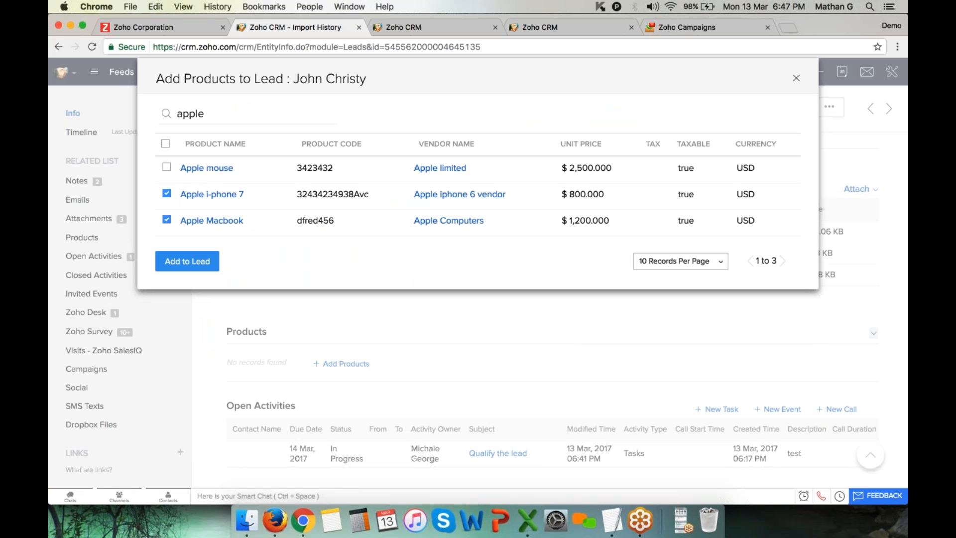
click(187, 264)
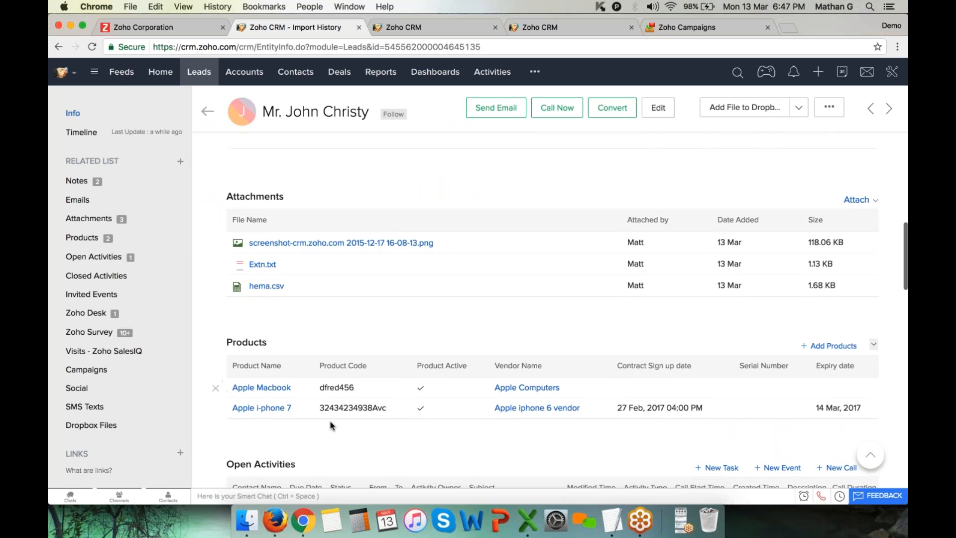
Scroll to the lead's activities area and begin logging a new call
scroll(334, 386, down, 5)
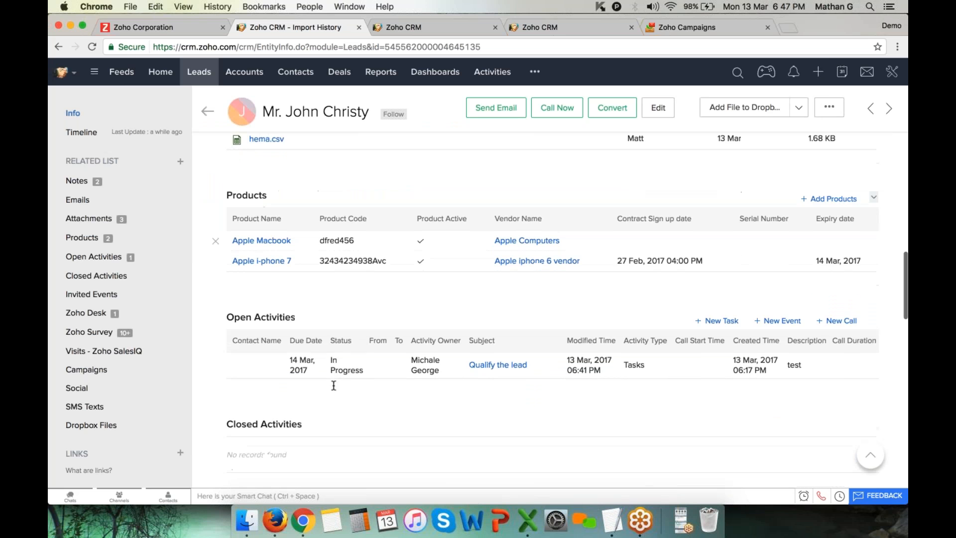
drag(222, 277, 296, 277)
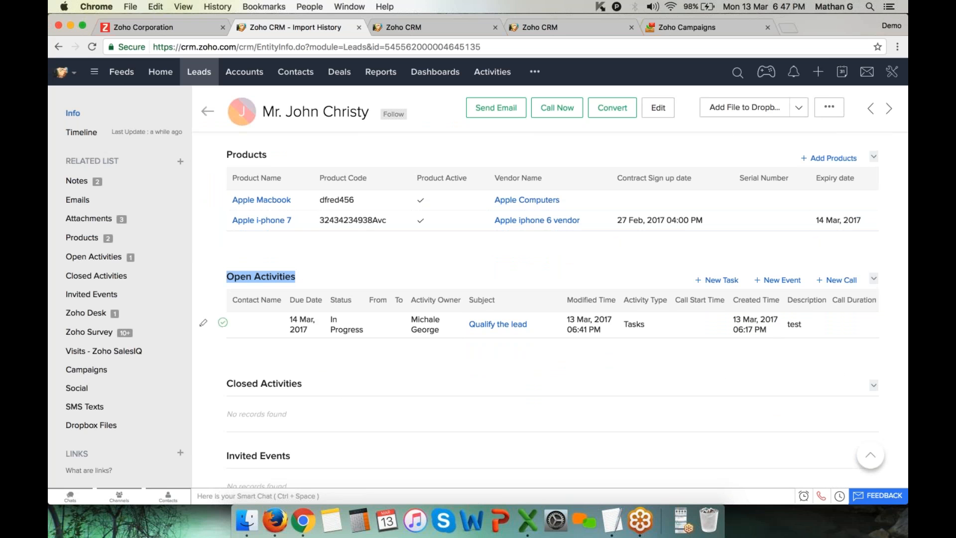
click(842, 282)
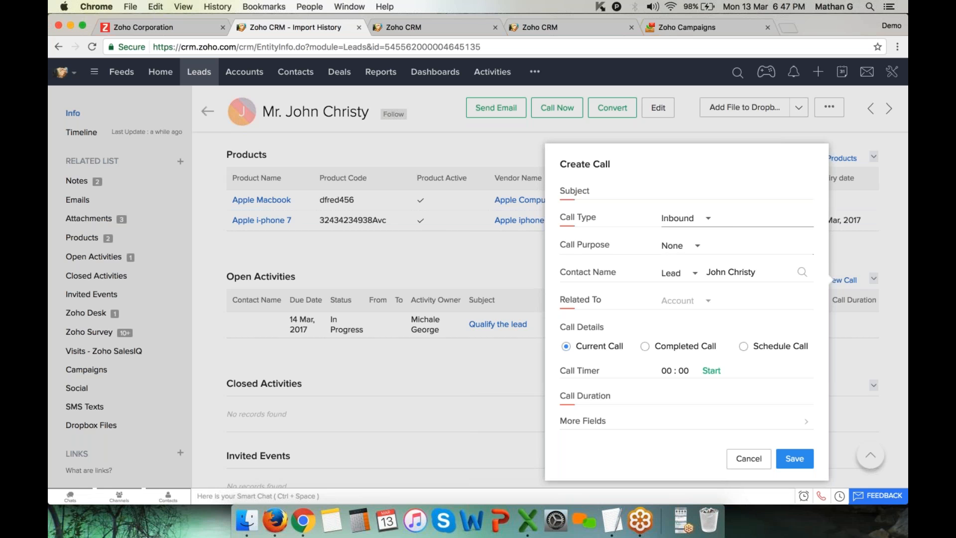
Make an Outbound call with subject 'Demo call' and start its timer
click(683, 219)
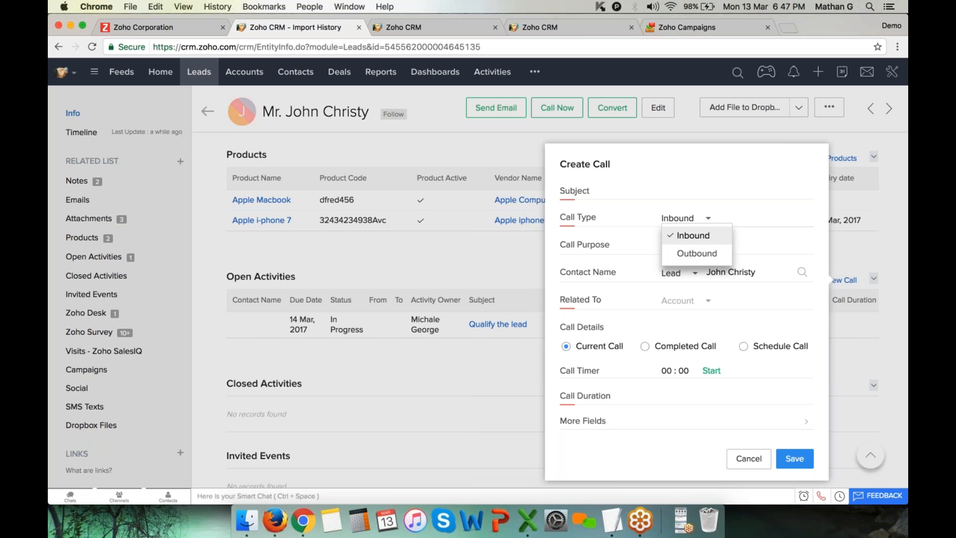
click(696, 254)
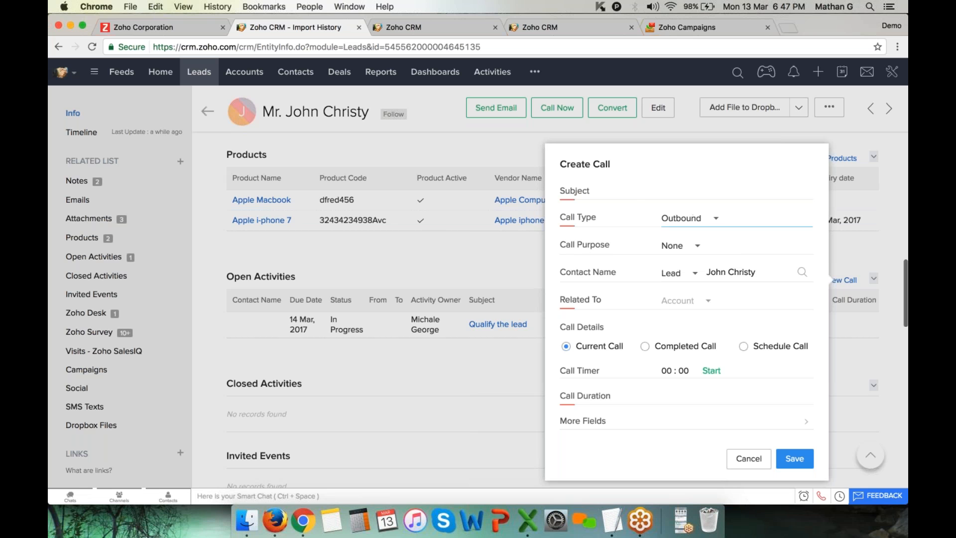
click(667, 195)
text(Demo call)
key(Tab)
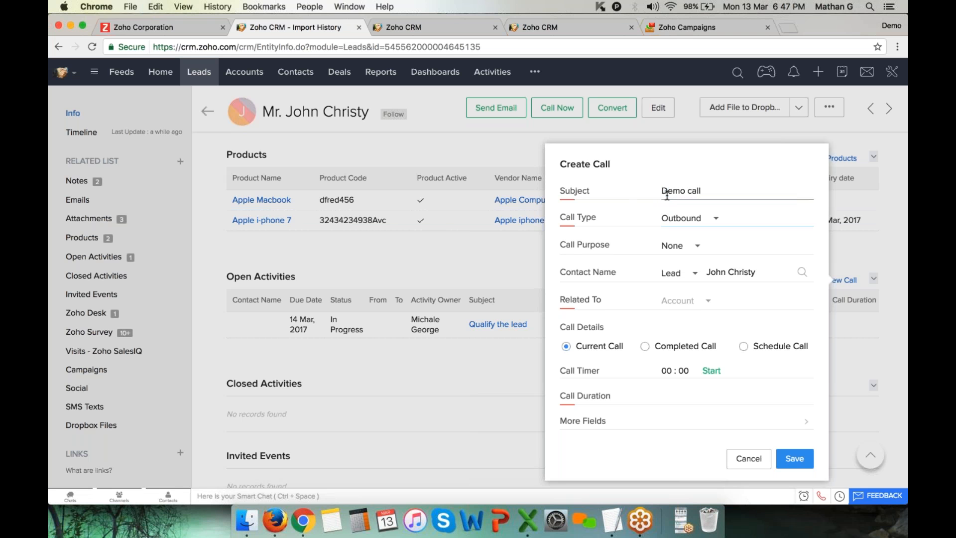
click(711, 371)
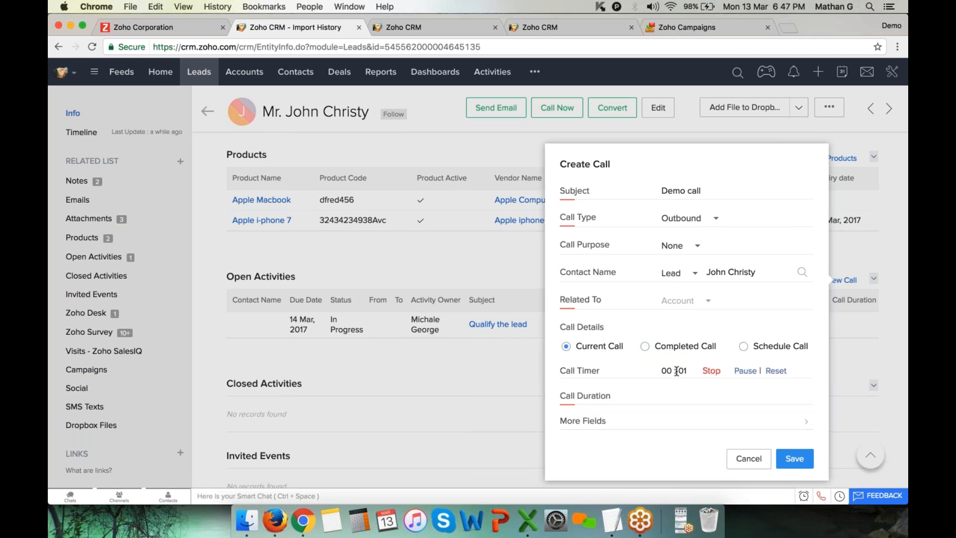
double_click(687, 370)
Add description 'Test test', stop the timer at 00:13, and save the call
click(628, 425)
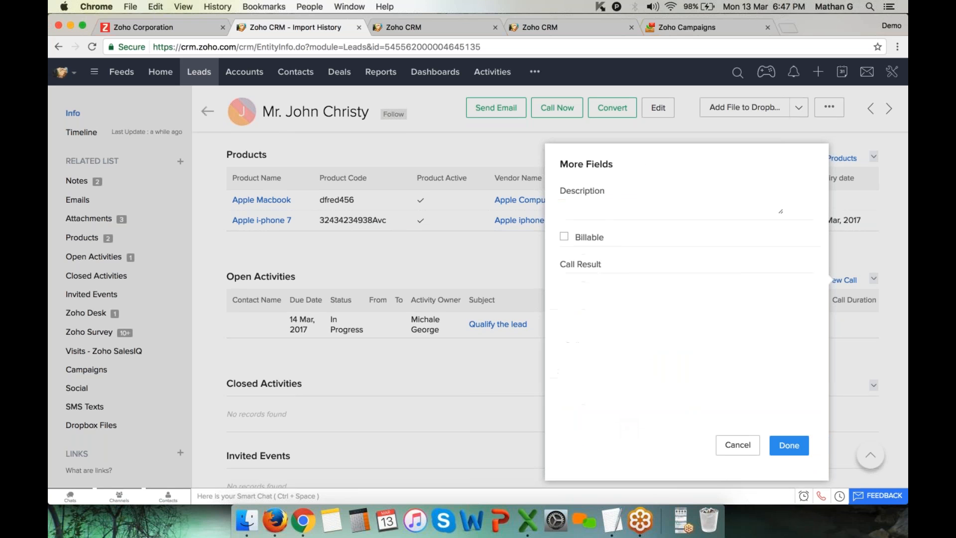
click(637, 214)
text(Test test)
key(super+a)
key(super+c)
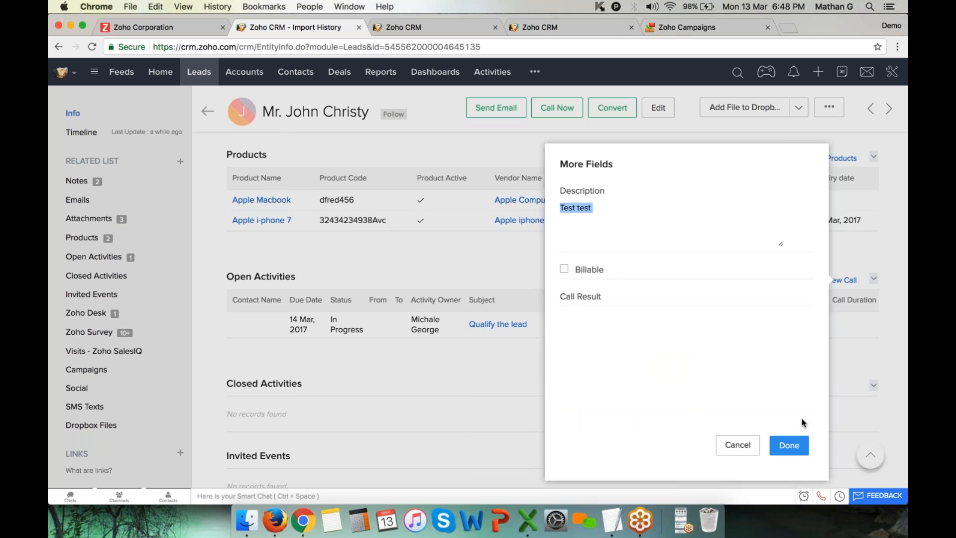
click(790, 445)
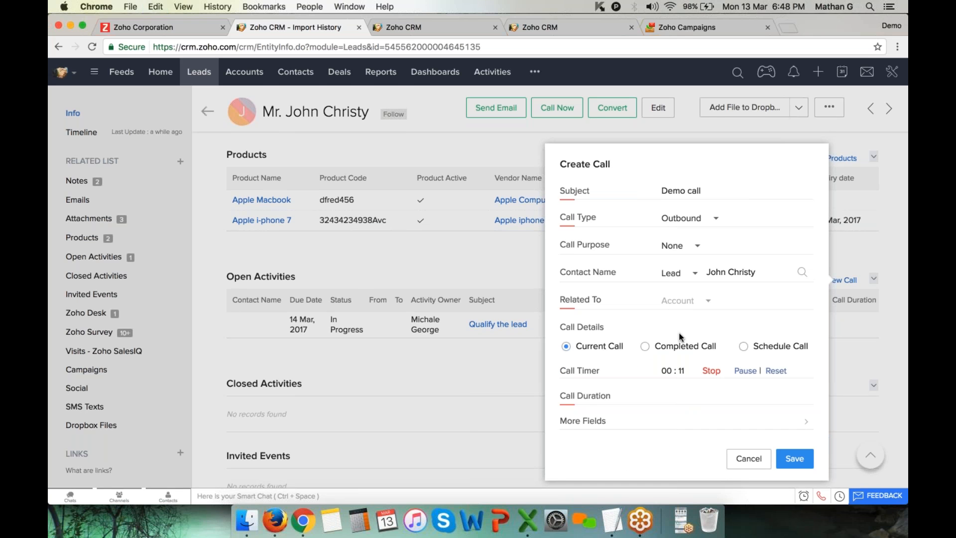
click(717, 372)
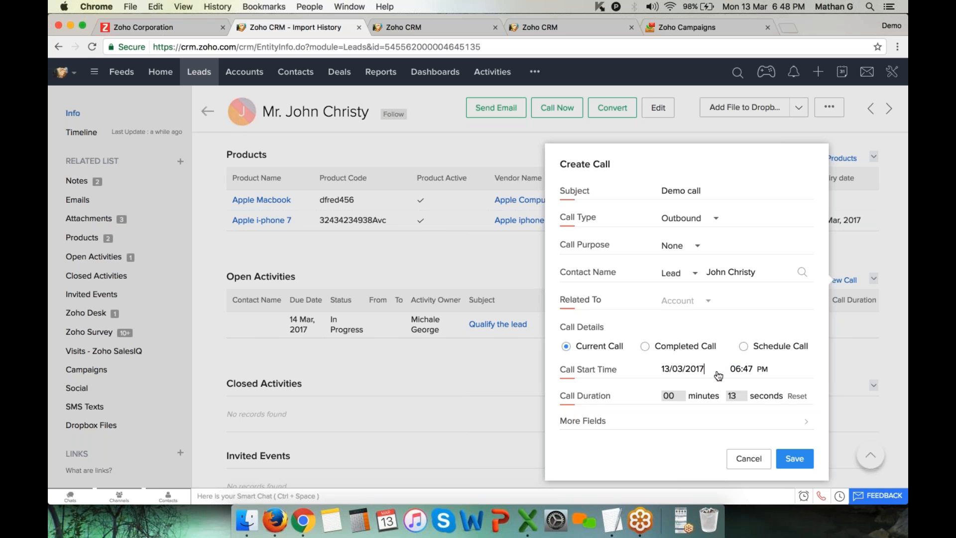
click(794, 458)
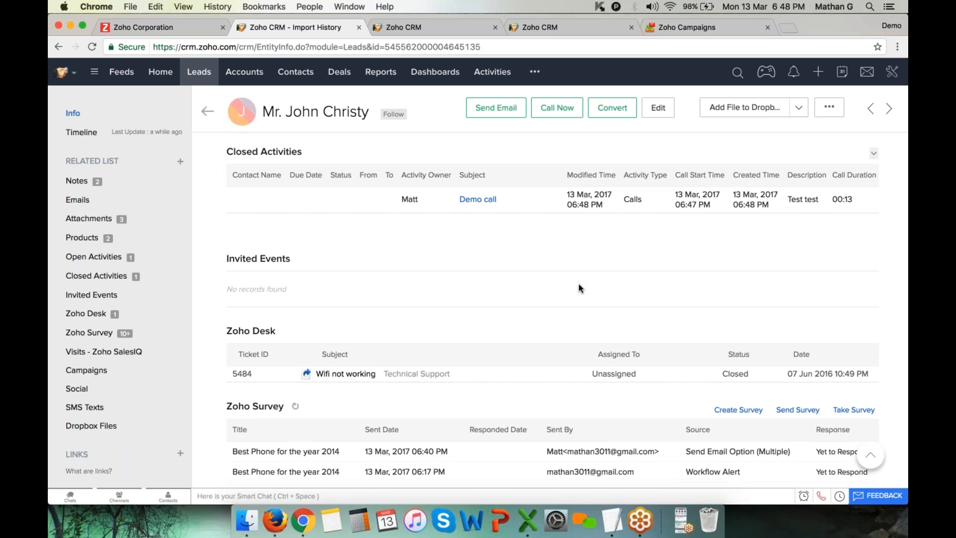
scroll(321, 260, up, 3)
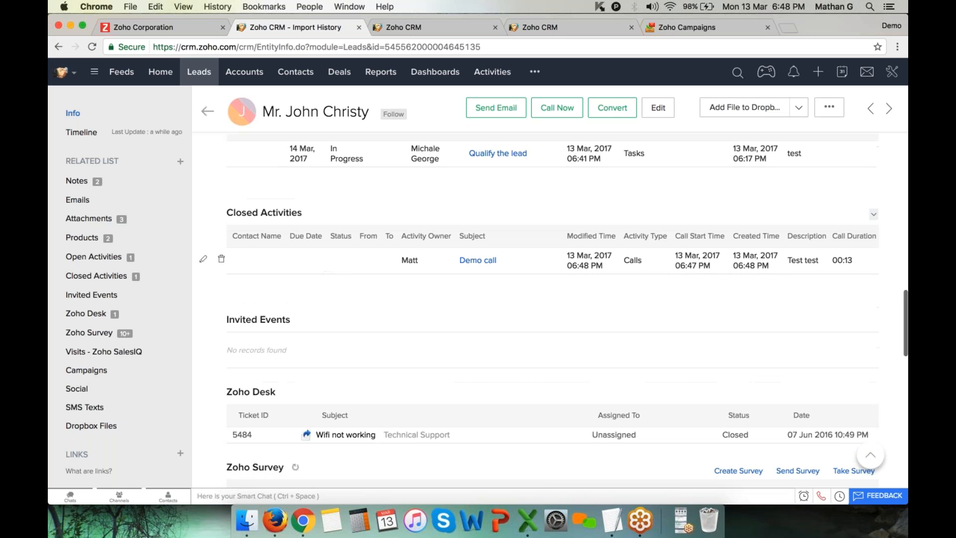
drag(225, 213, 330, 213)
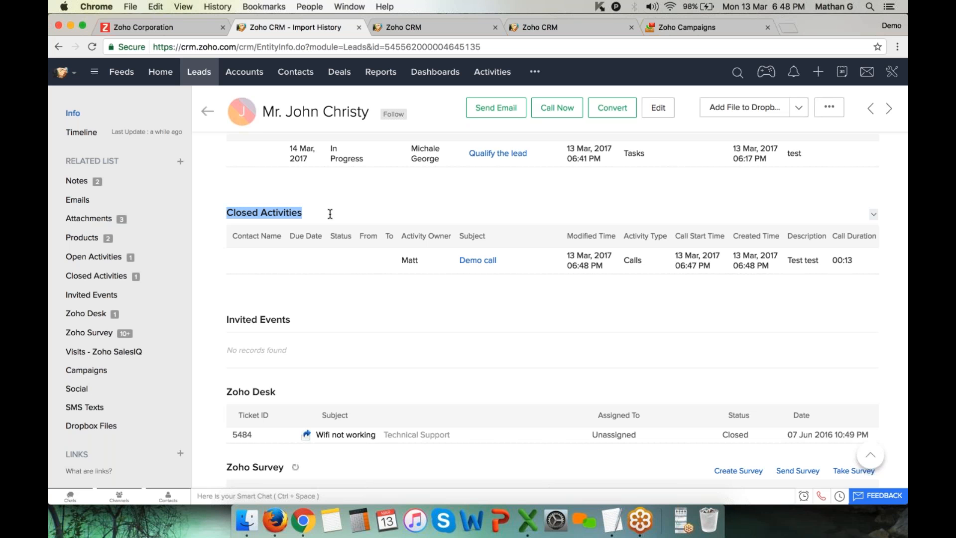
scroll(330, 214, up, 4)
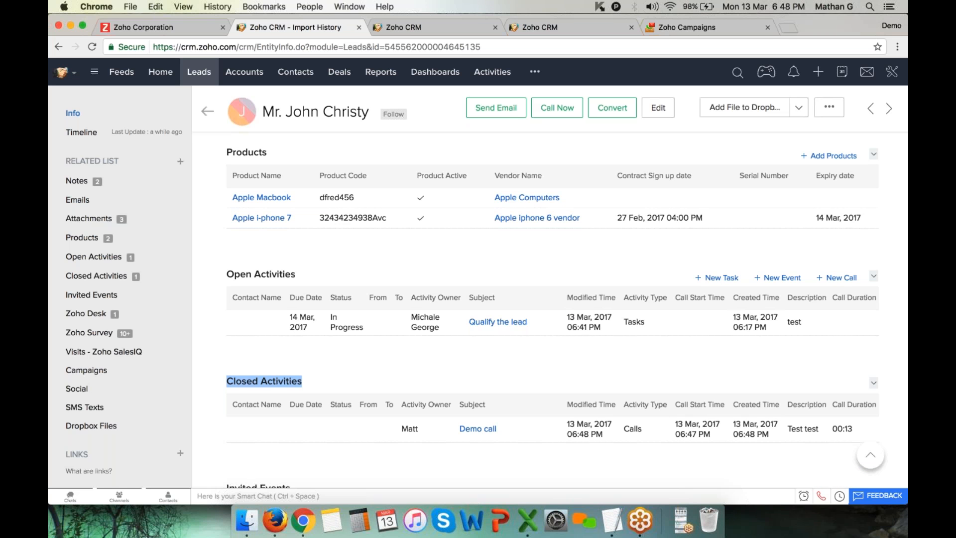
Start a new event titled 'Call with john & team'
click(781, 282)
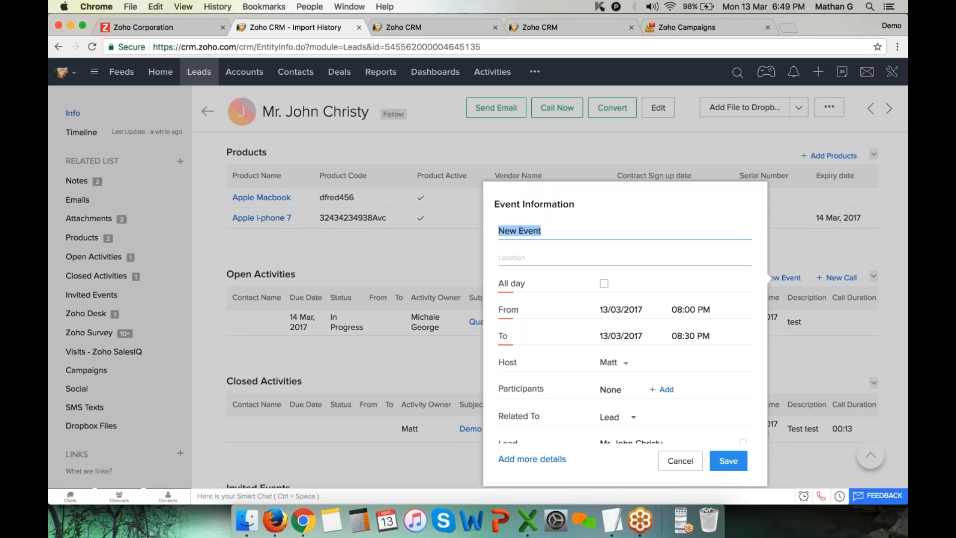
text(Call wit)
key(BackSpace)
key(BackSpace)
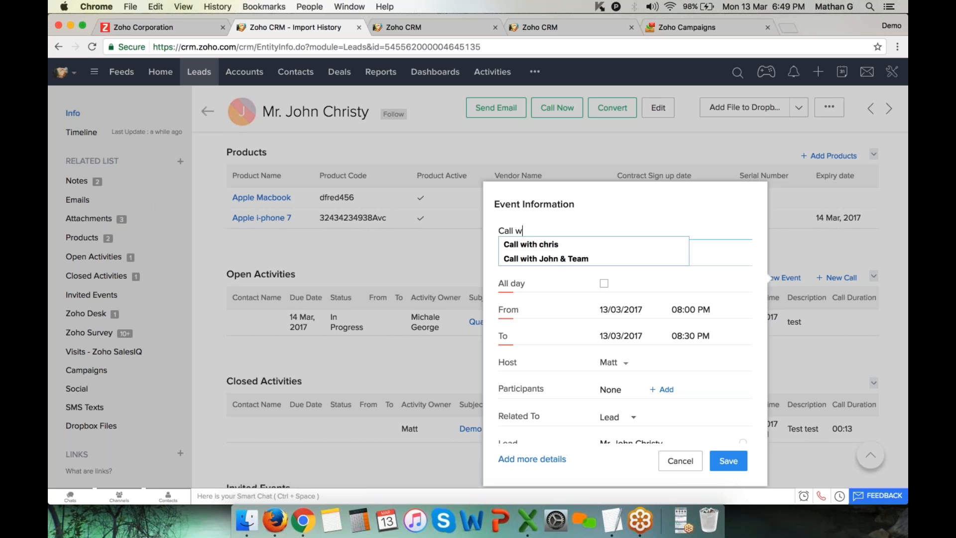
text(ith john *&)
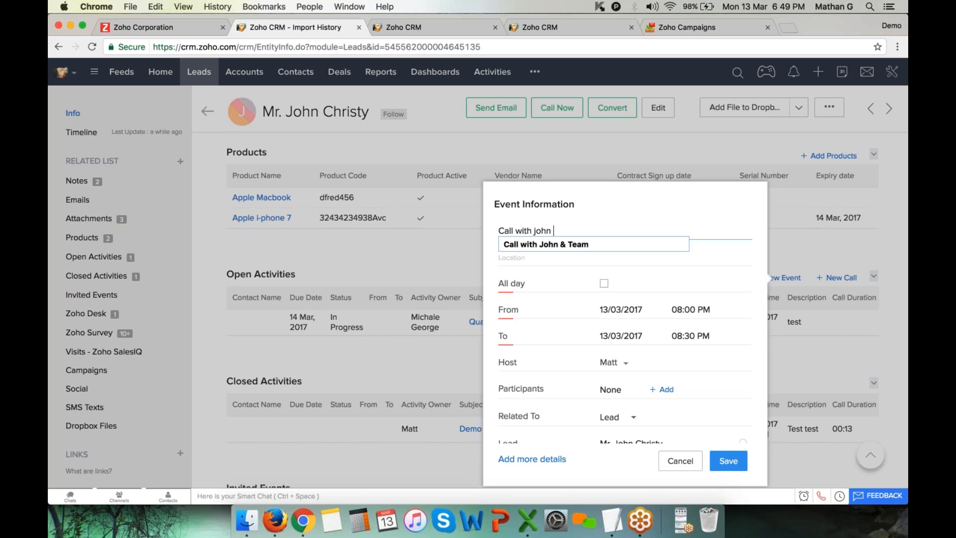
key(BackSpace)
key(BackSpace)
key(BackSpace)
text(& team)
key(Tab)
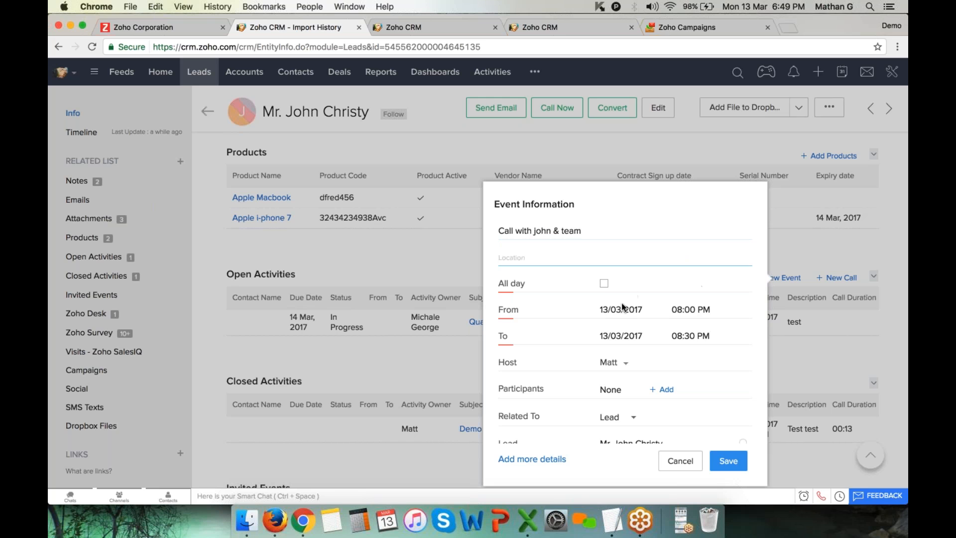
Set the event to start on 15/03/2017 at 03:00 PM
click(622, 306)
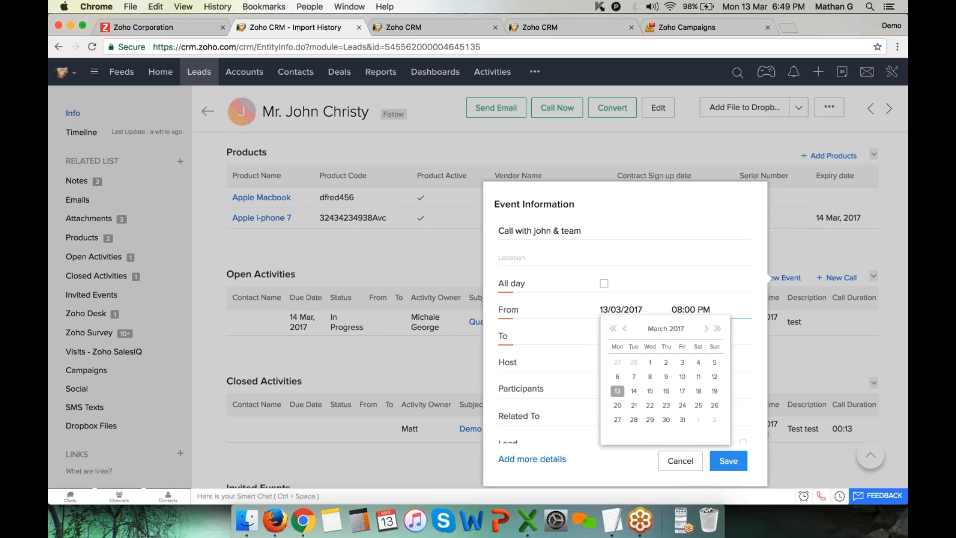
click(650, 391)
click(689, 310)
scroll(706, 378, up, 3)
scroll(706, 378, up, 2)
click(698, 343)
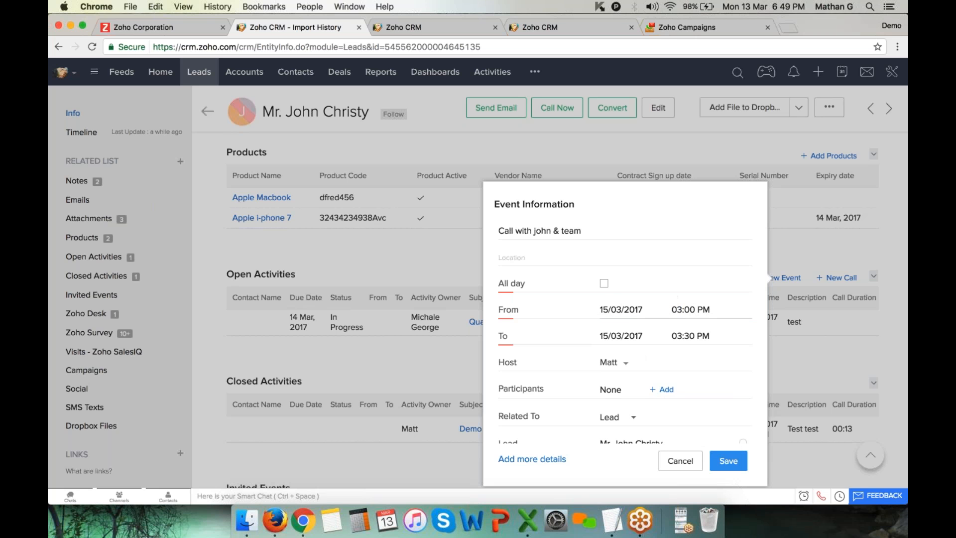
double_click(501, 360)
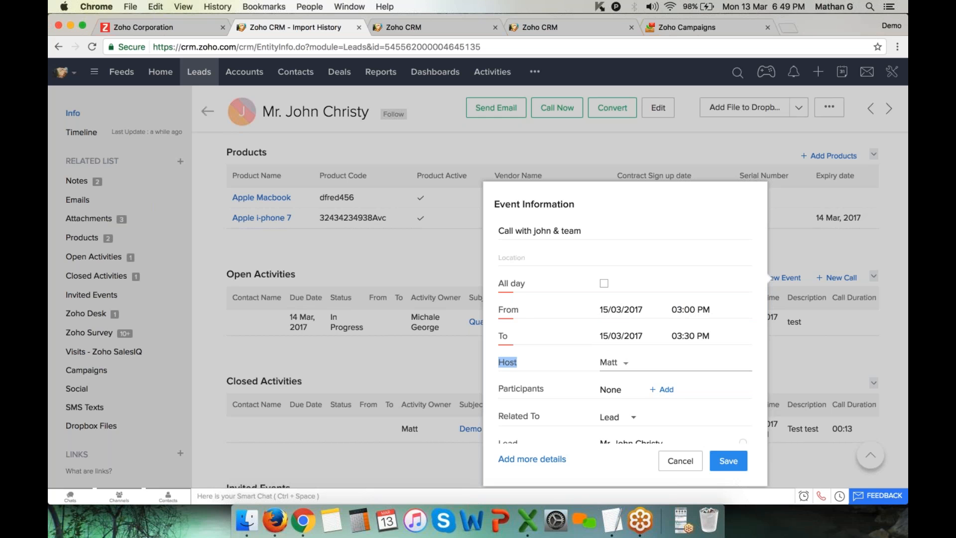
scroll(501, 360, down, 5)
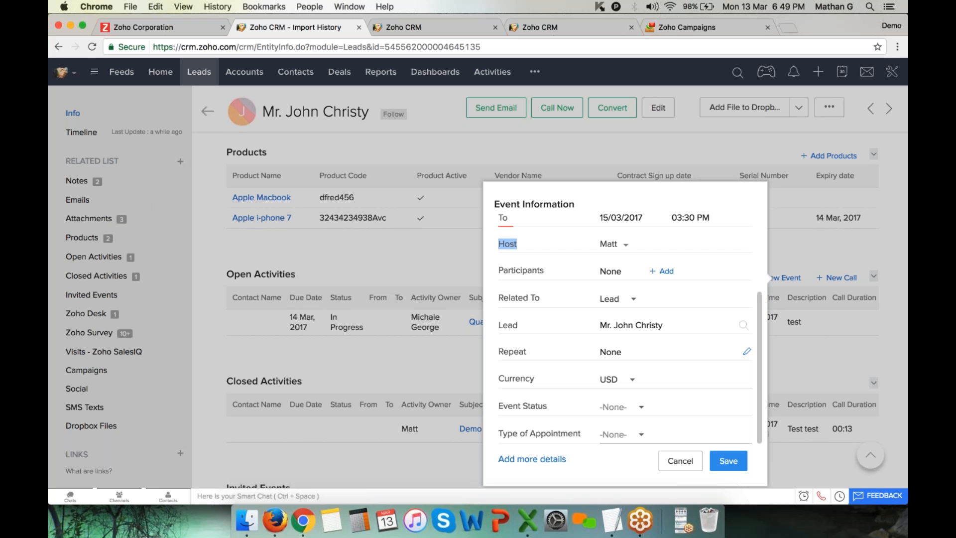
Leave the event's Repeat setting as None
click(613, 351)
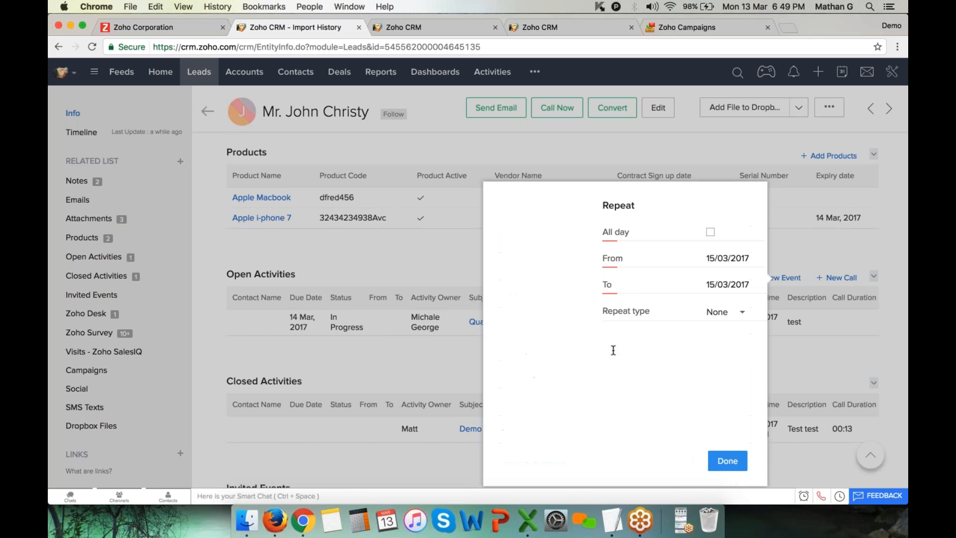
click(614, 314)
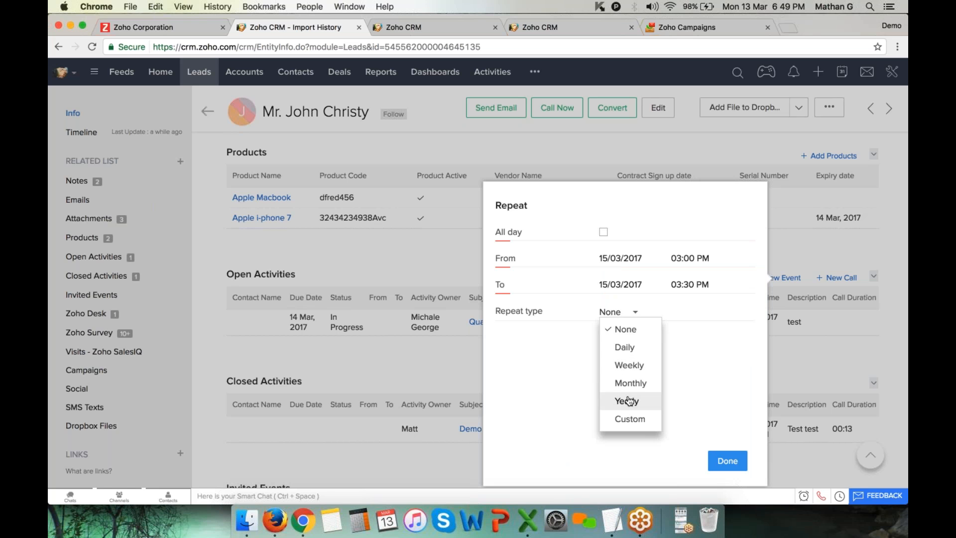
click(533, 382)
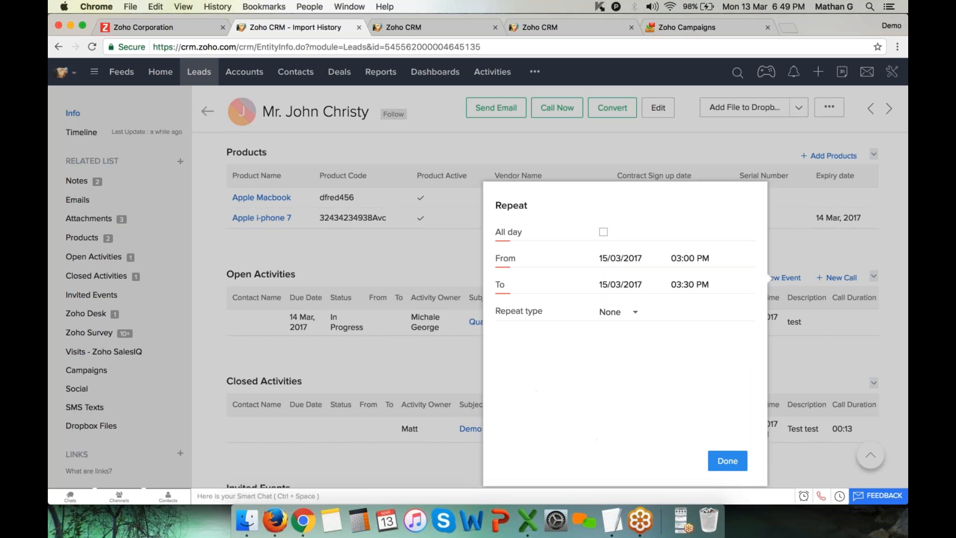
click(728, 459)
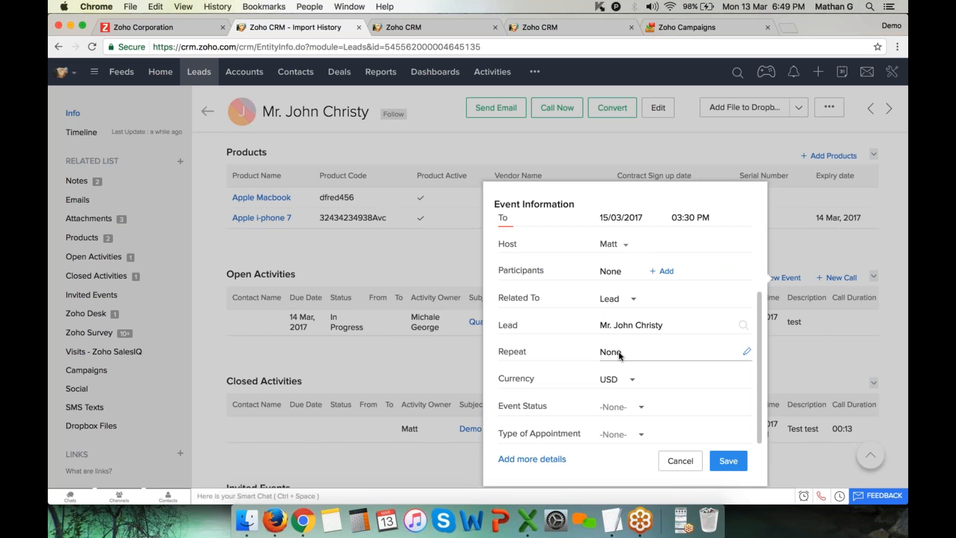
Set a reminder 10 minutes before and save the event
click(550, 459)
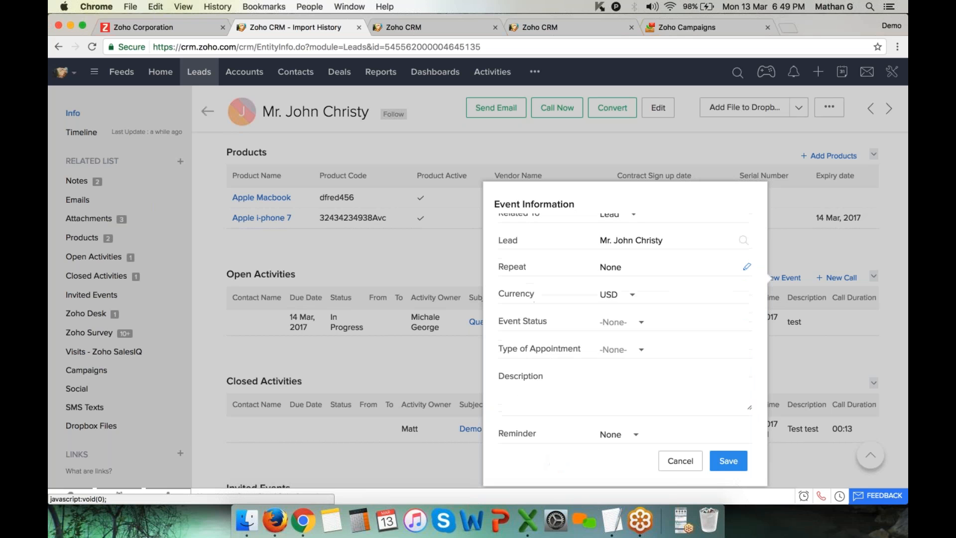
click(592, 390)
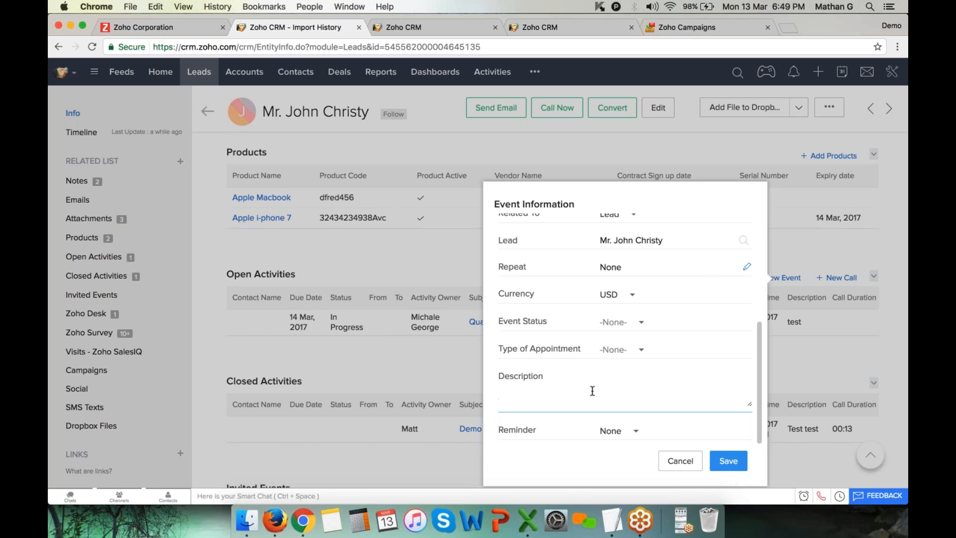
click(628, 431)
click(650, 363)
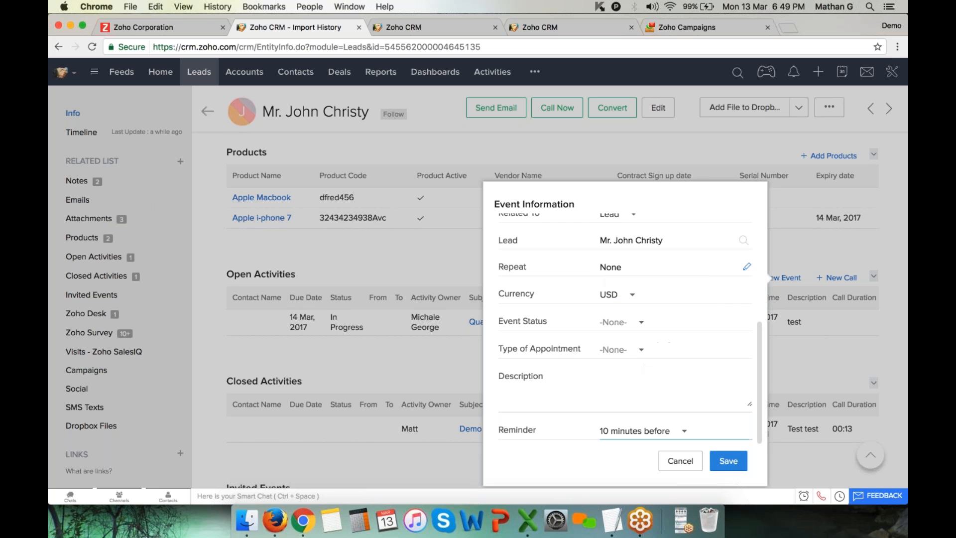
click(733, 465)
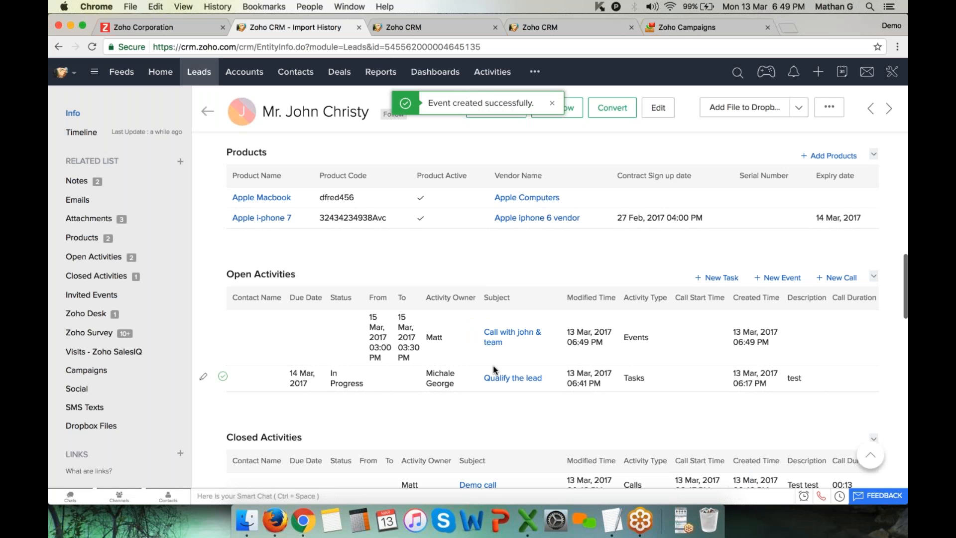
Highlight Open Activities and open the calendar day view for March 15, 2017
drag(227, 276, 302, 273)
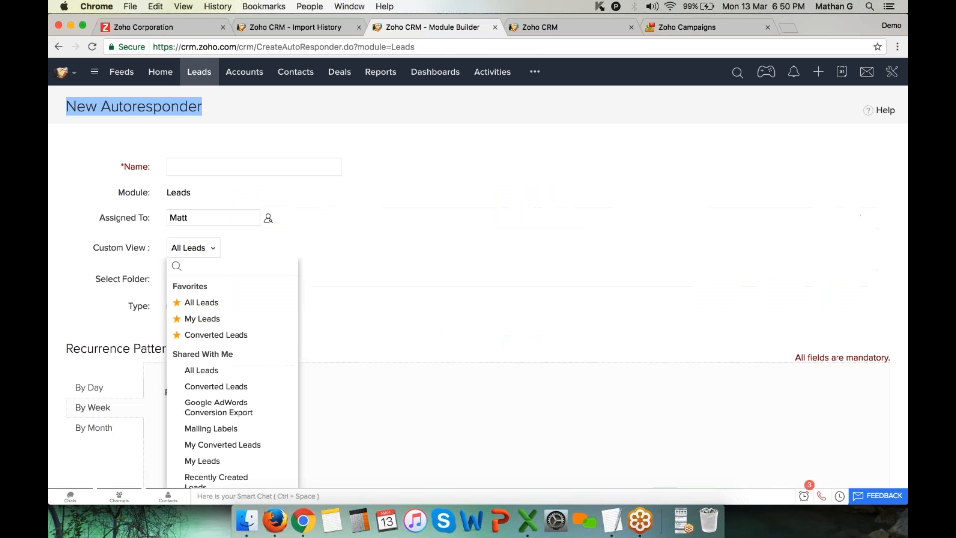
click(847, 75)
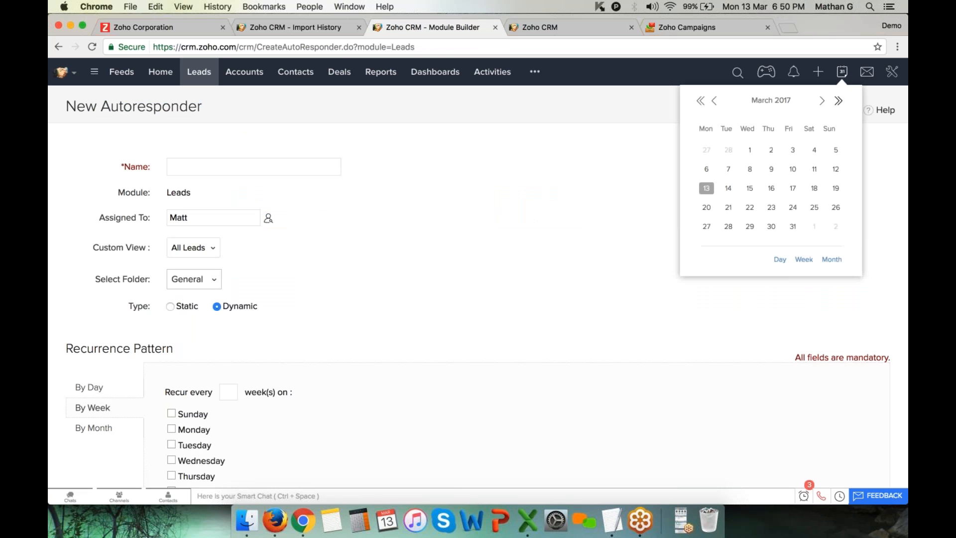
click(749, 189)
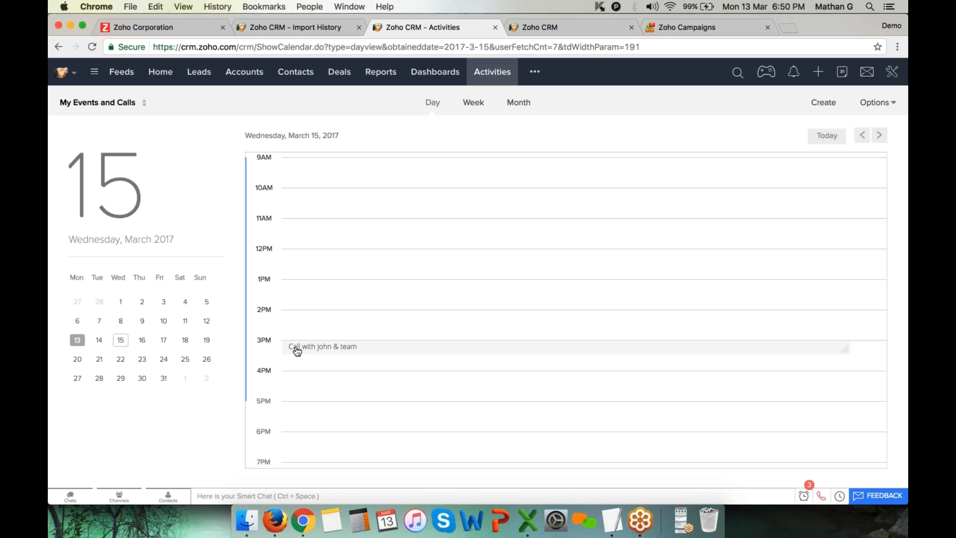
Draft a 03:00 PM event, review the overlap warning, and cancel it
mouse_move(297, 351)
click(823, 106)
click(818, 121)
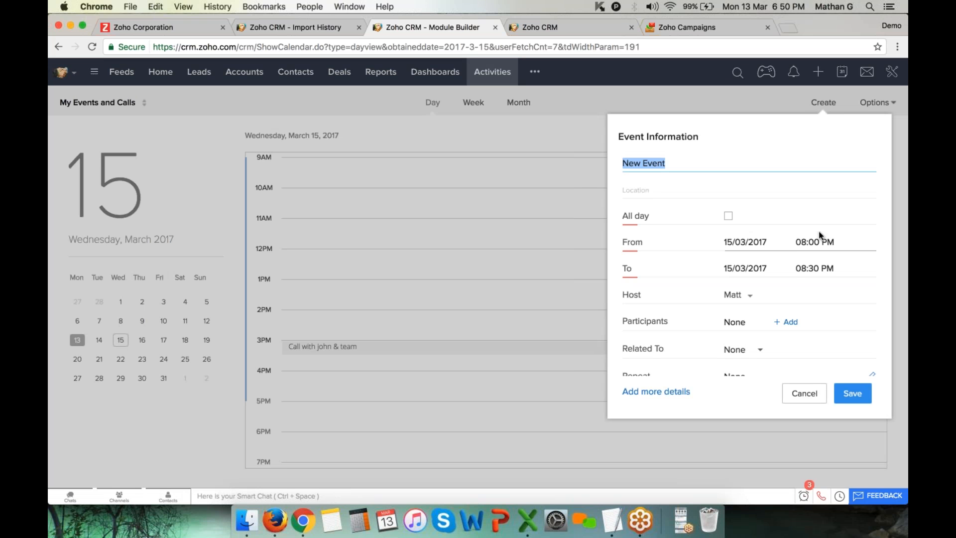
click(801, 242)
scroll(829, 337, up, 5)
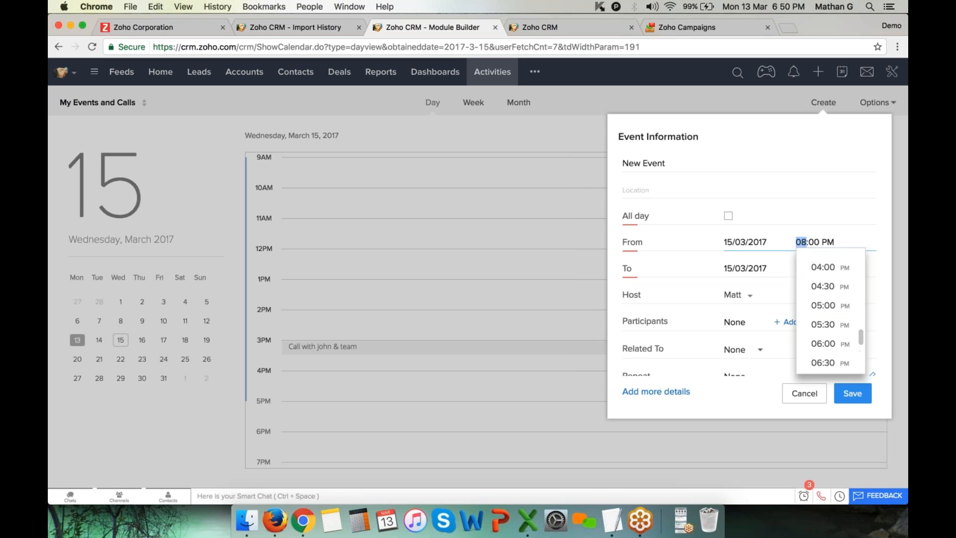
click(824, 283)
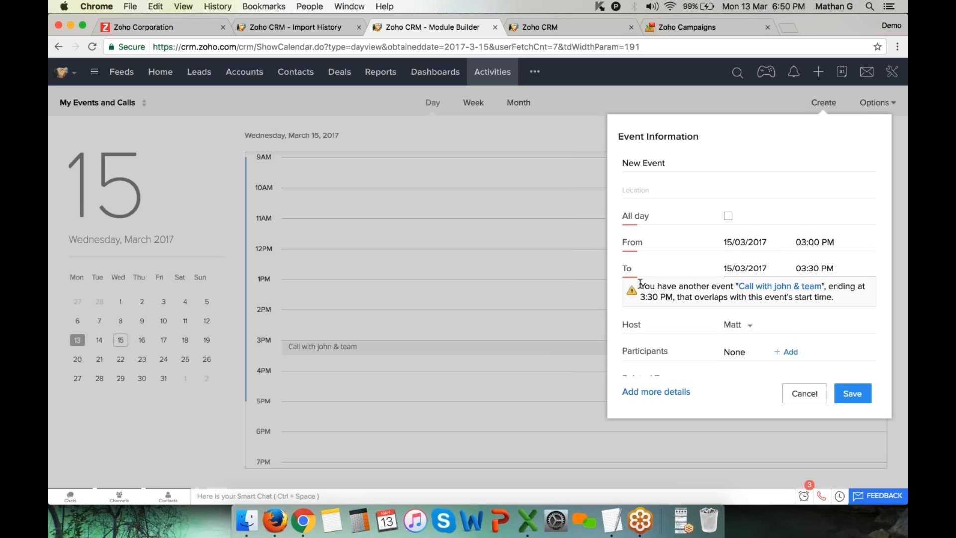
drag(641, 283, 851, 294)
key(Tab)
drag(641, 283, 847, 308)
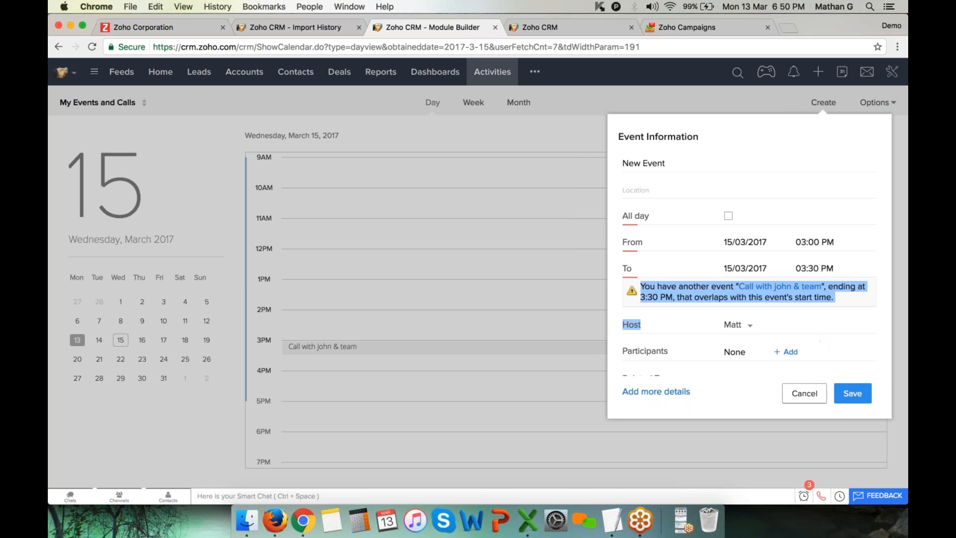
click(804, 393)
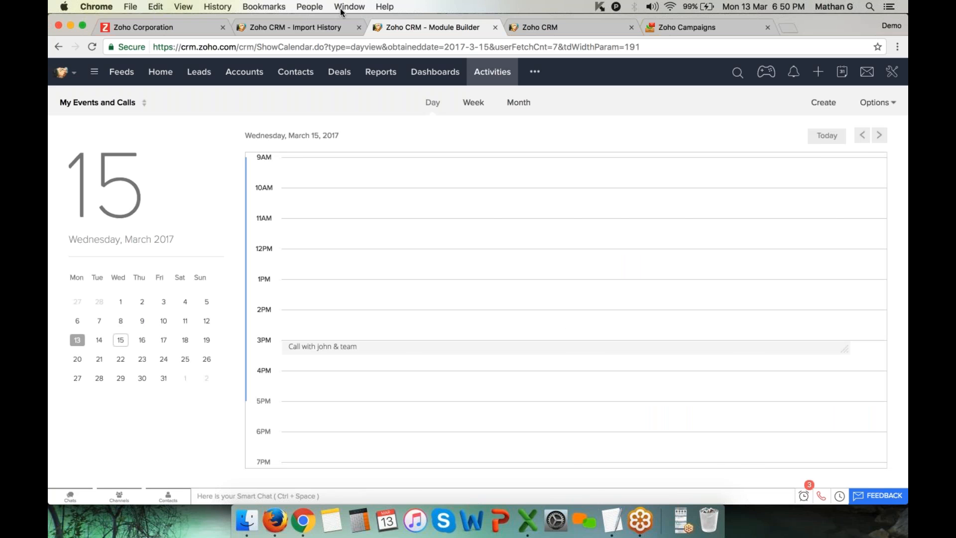
click(304, 28)
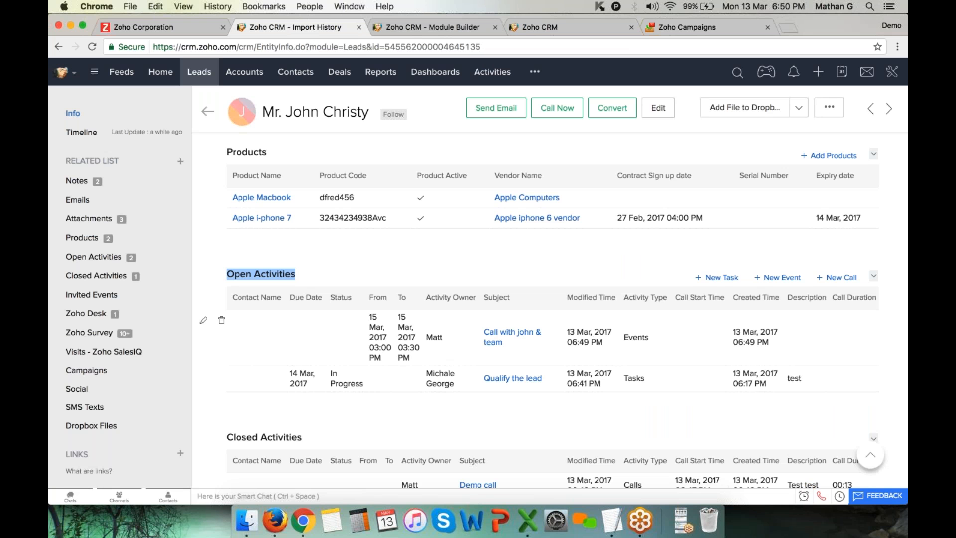
scroll(552, 313, down, 1)
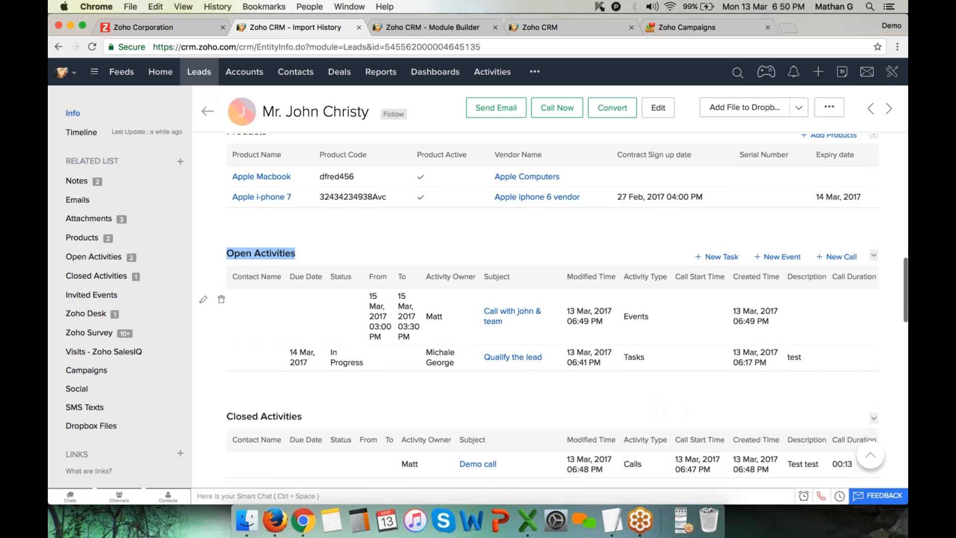
scroll(552, 313, up, 13)
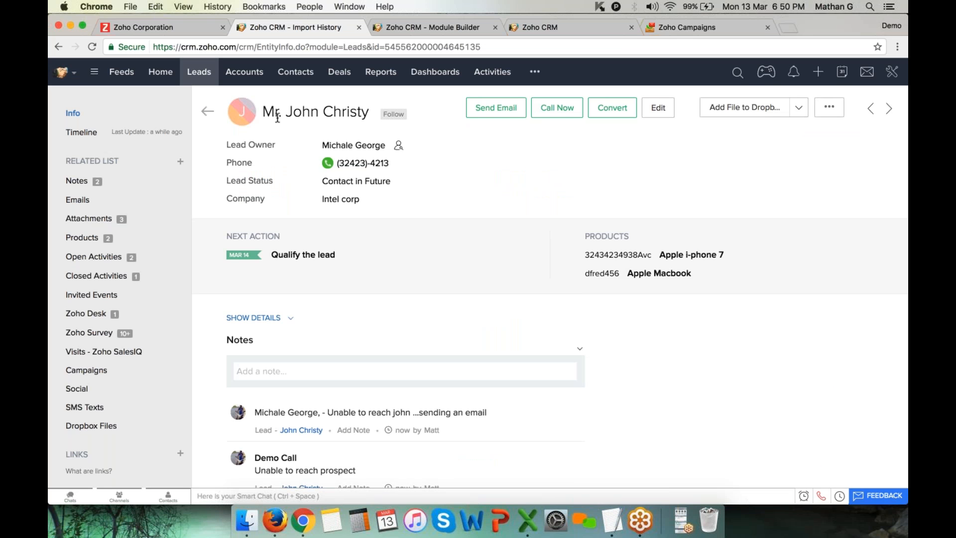
scroll(236, 235, down, 6)
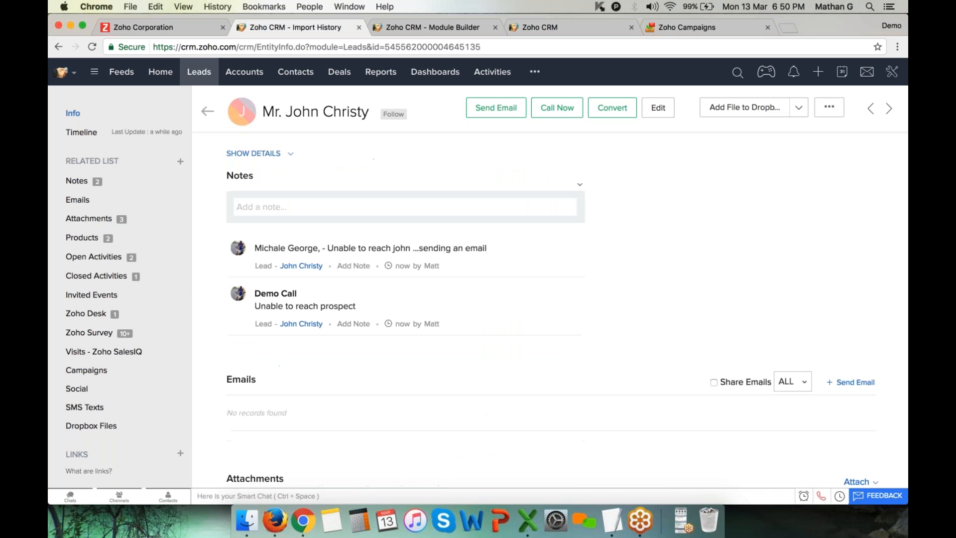
drag(224, 241, 256, 238)
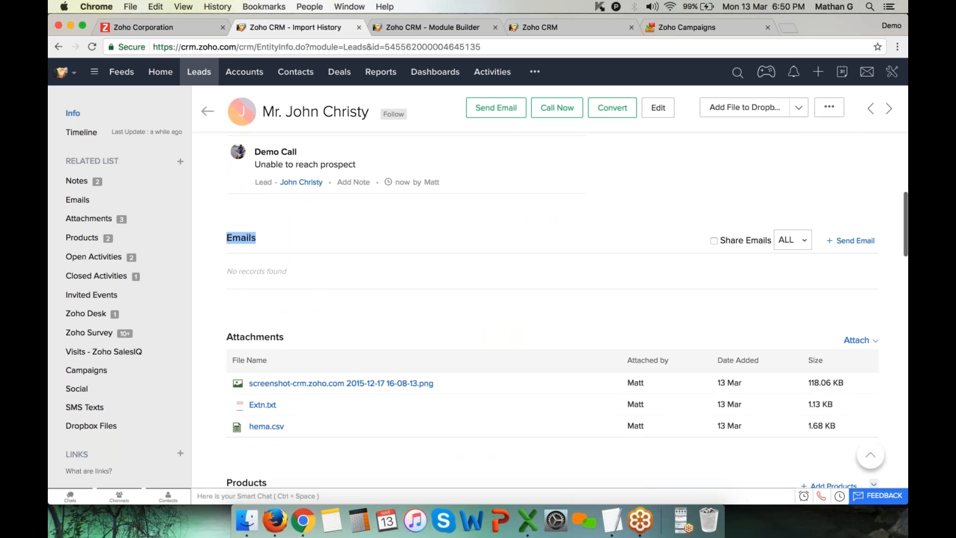
scroll(567, 310, down, 3)
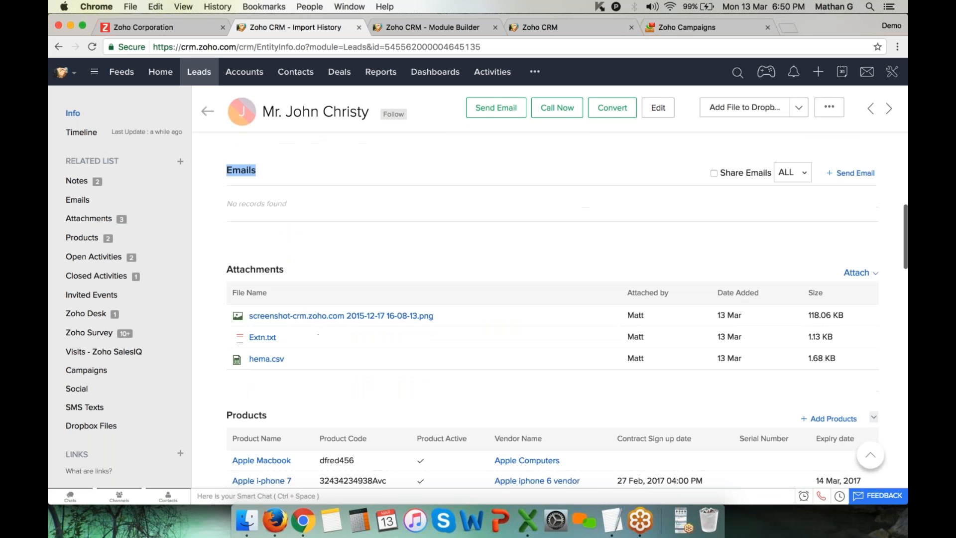
double_click(255, 270)
scroll(256, 269, down, 3)
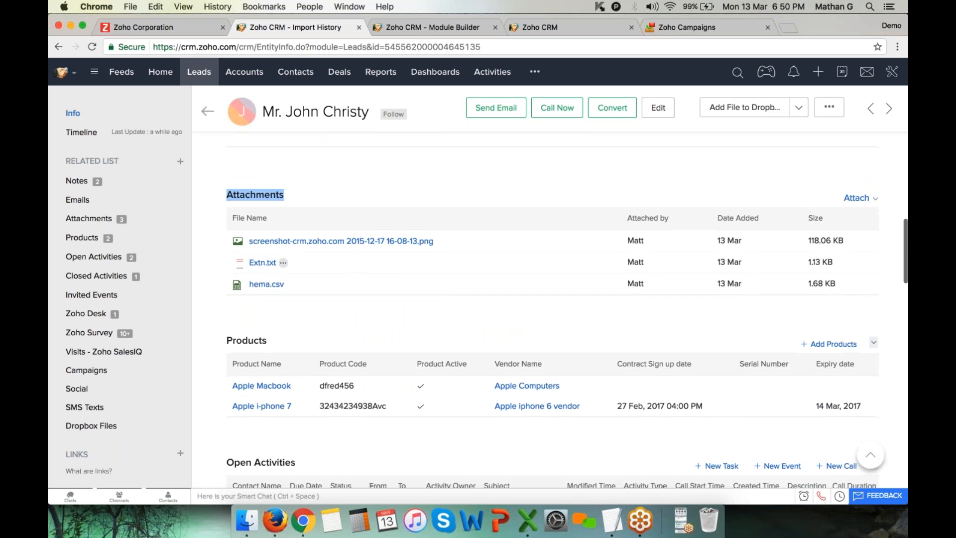
scroll(227, 279, down, 3)
drag(225, 276, 298, 275)
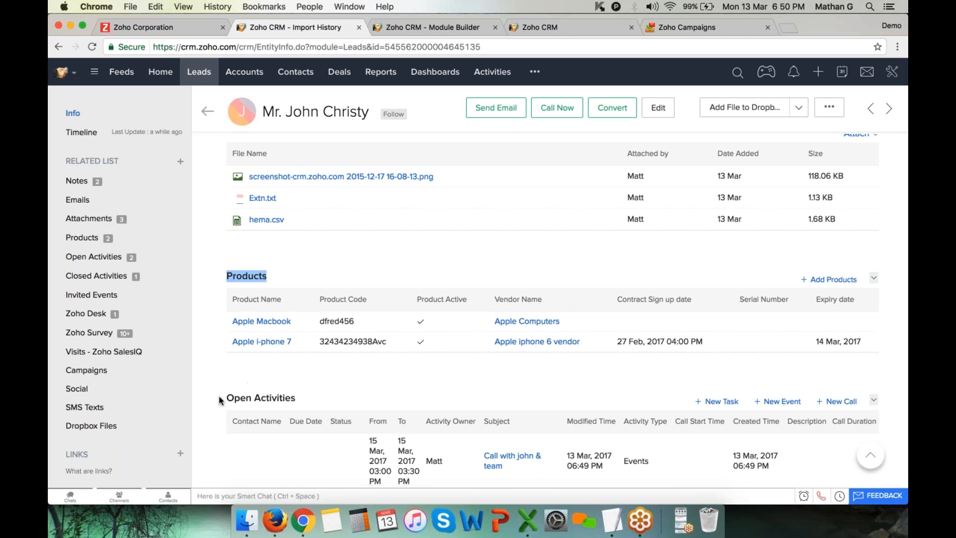
drag(219, 395, 296, 399)
scroll(547, 309, down, 3)
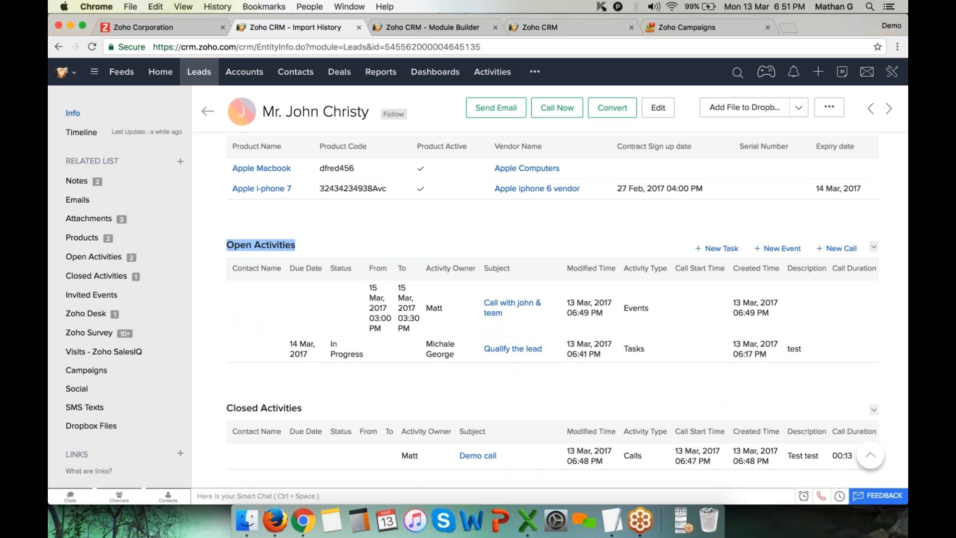
scroll(548, 308, up, 15)
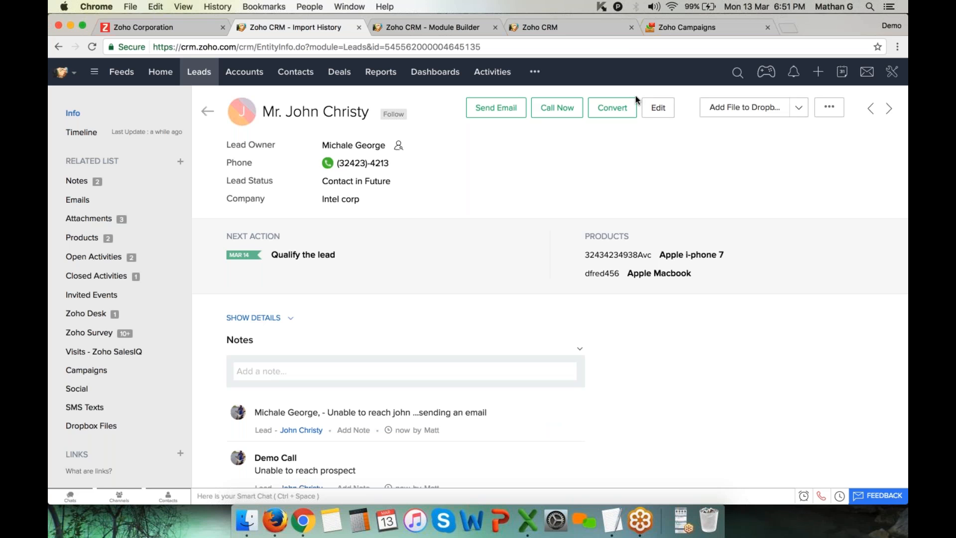
click(409, 181)
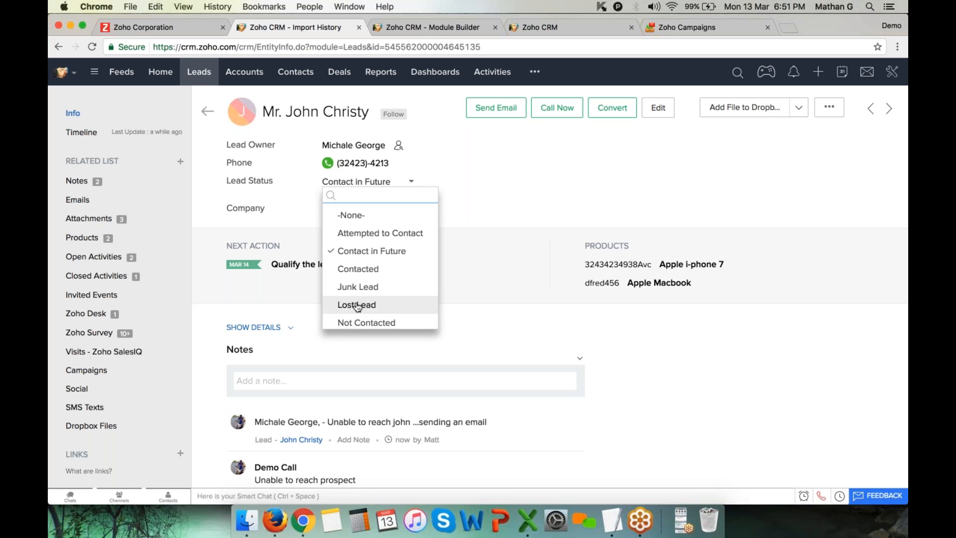
Change the lead status from Contact in Future to Interested and save it
scroll(372, 283, down, 3)
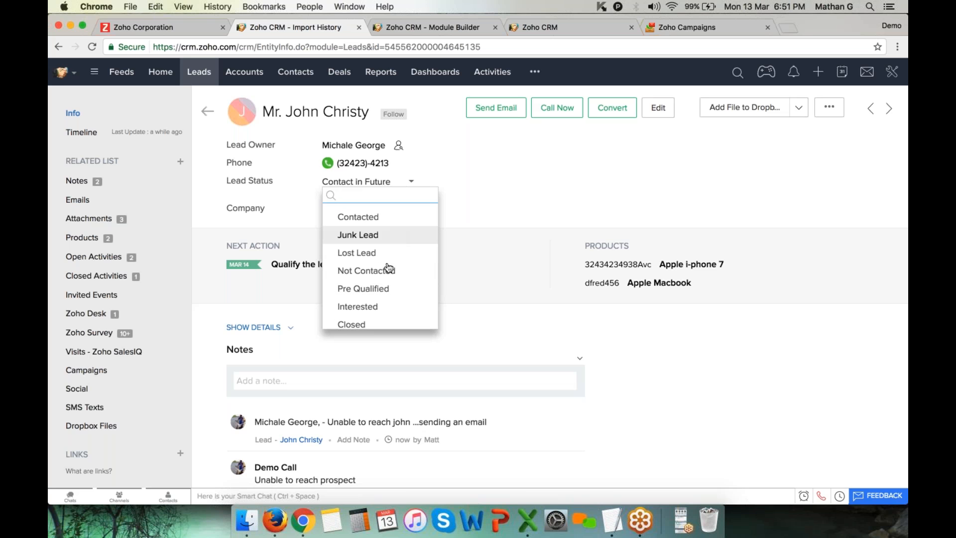
scroll(385, 285, down, 3)
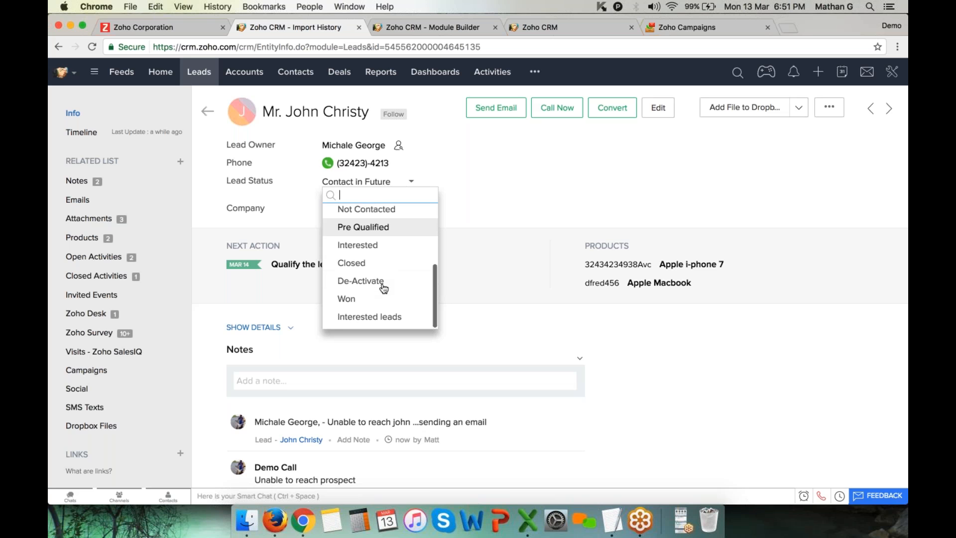
click(374, 247)
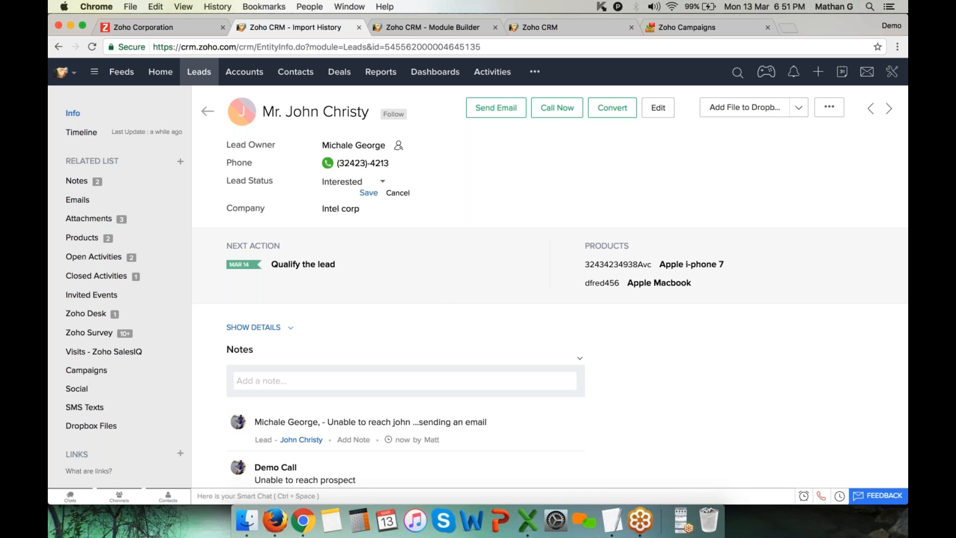
click(369, 193)
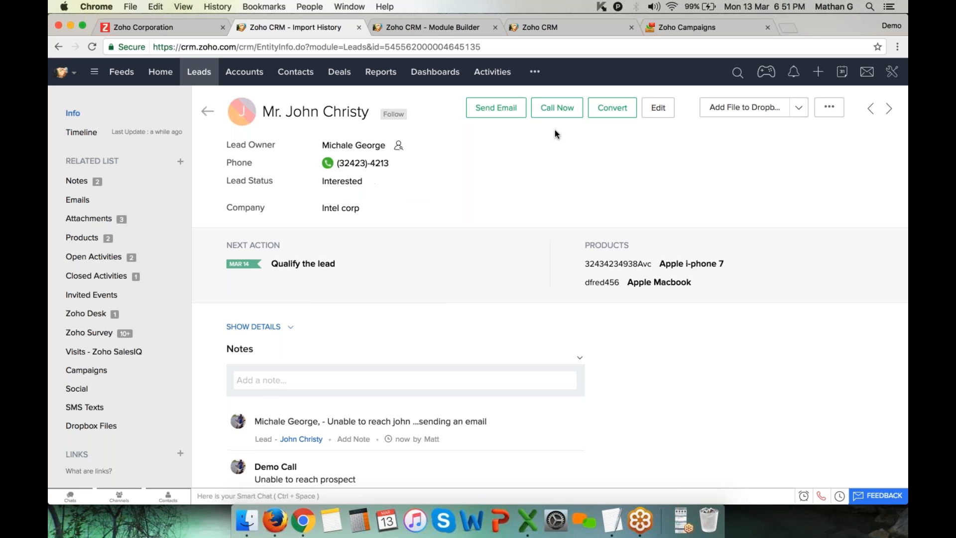
Open the Convert Lead form, highlight account Intel corp, then switch to the calendar tab
click(597, 114)
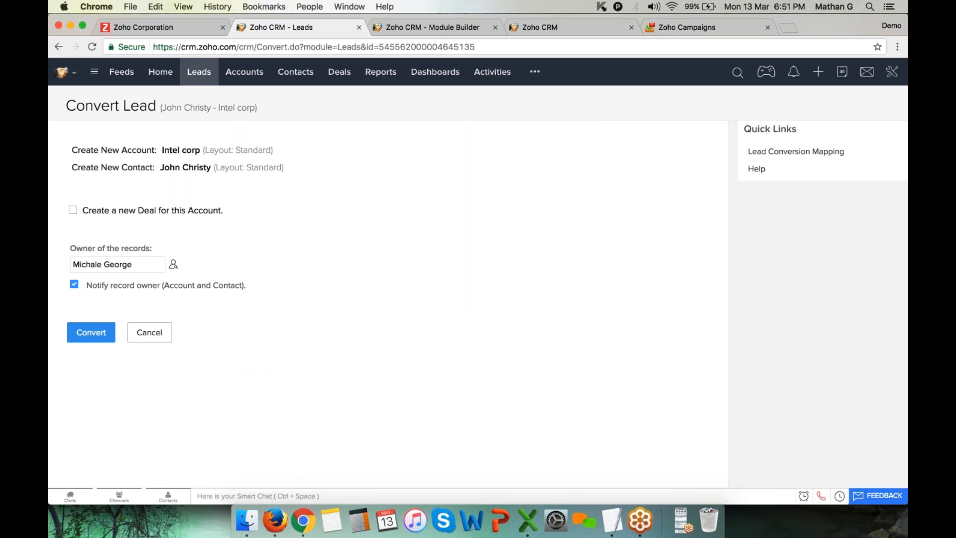
drag(161, 150, 211, 170)
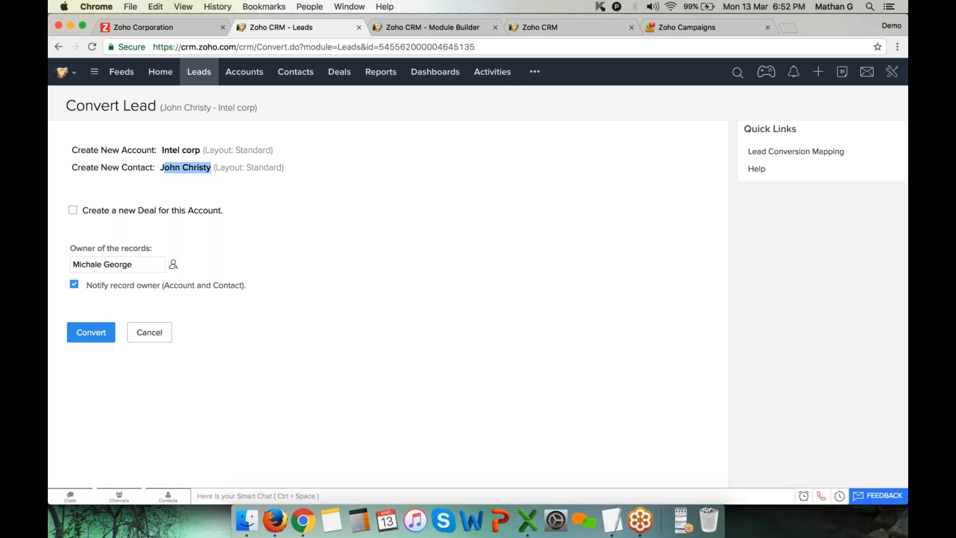
click(439, 27)
click(892, 71)
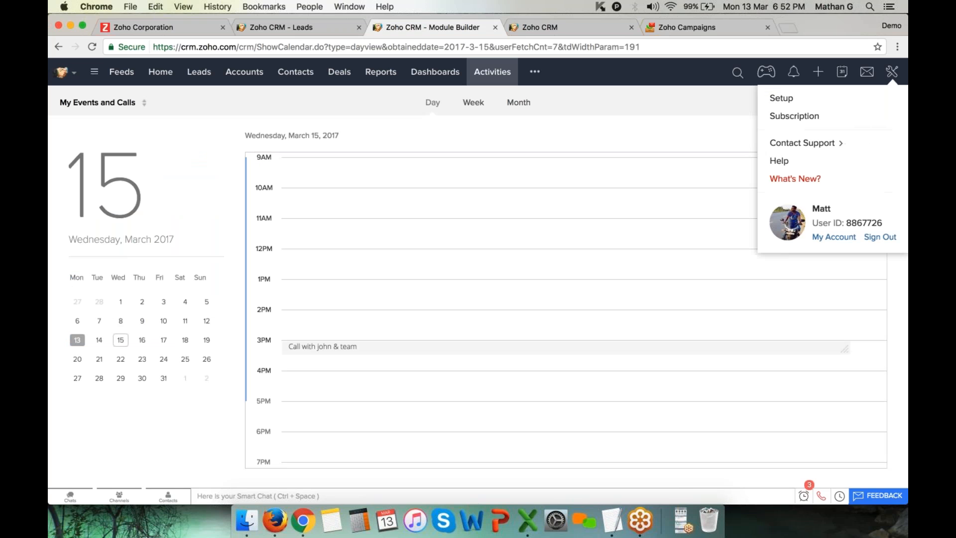
Open the Leads module's Default layout in Setup for editing
click(839, 100)
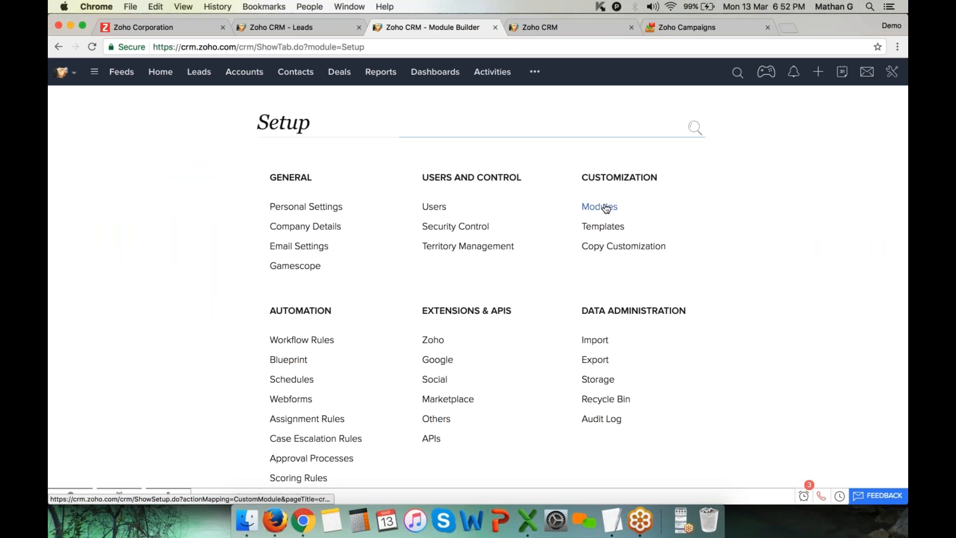
click(604, 208)
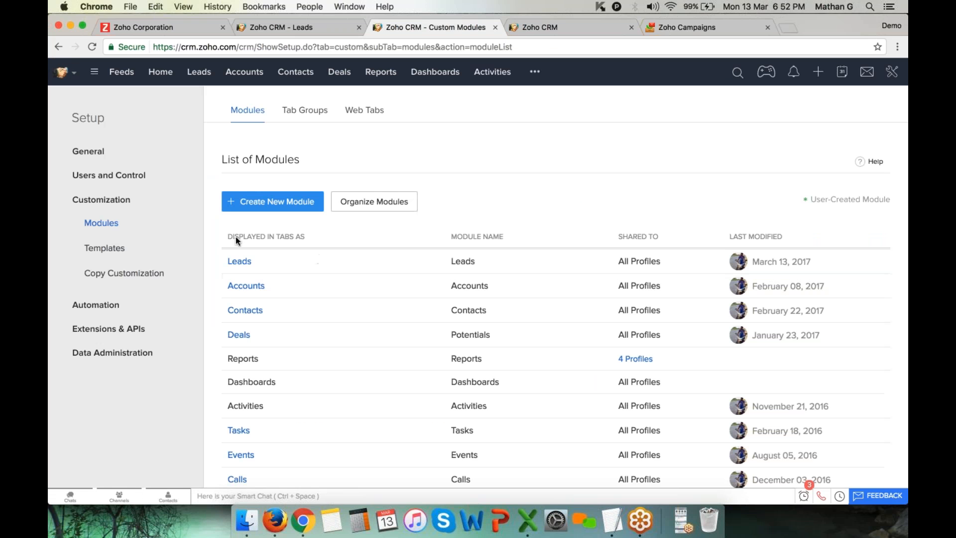
click(248, 267)
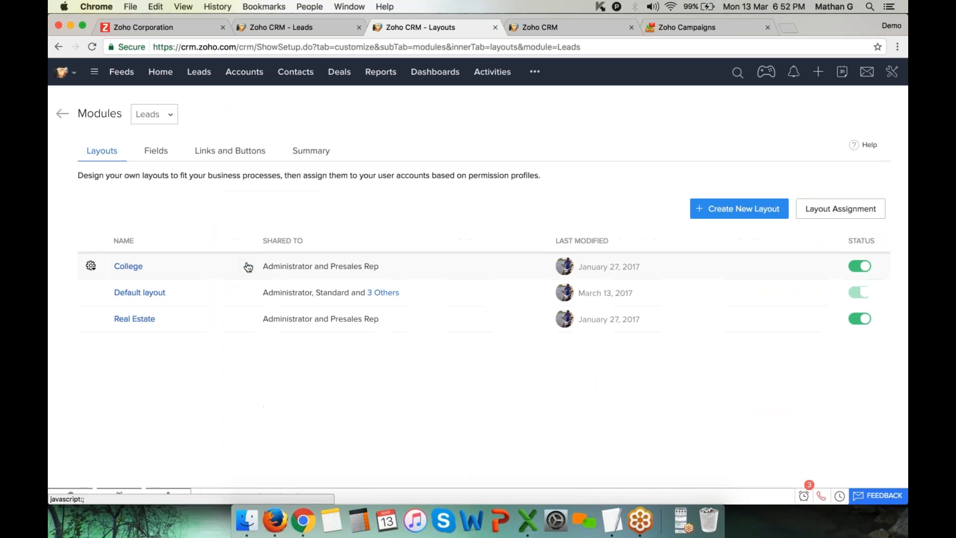
click(158, 299)
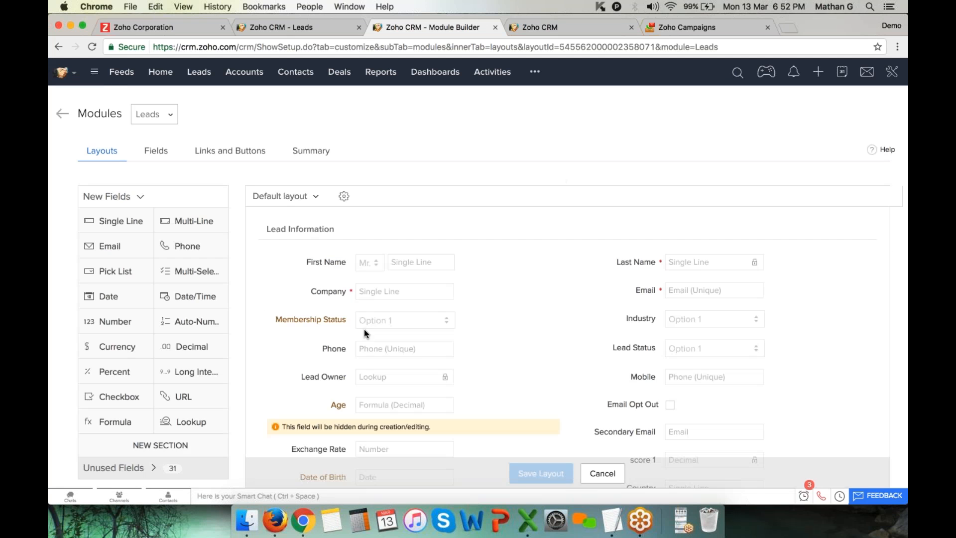
scroll(463, 337, down, 2)
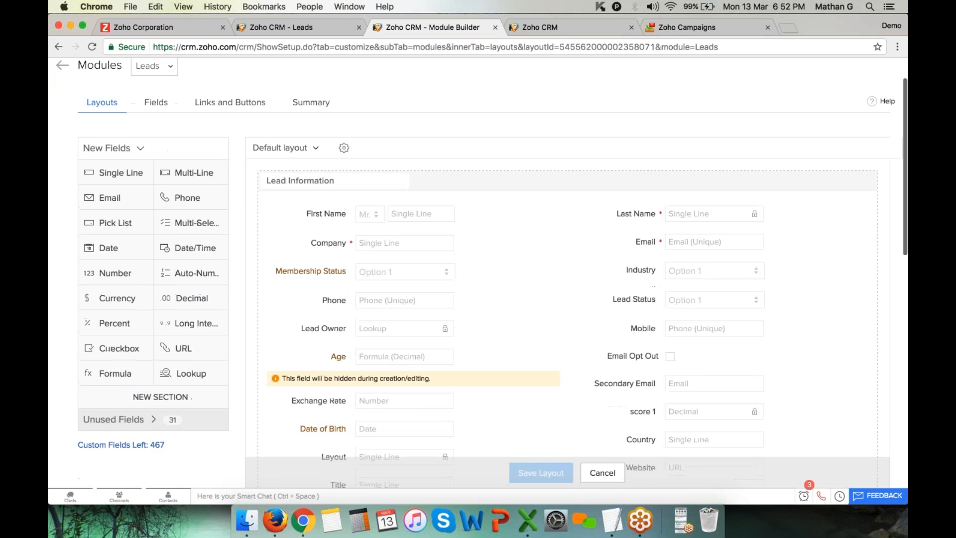
Add three empty Lead Status pick list rows, dismiss the properties, and return to Convert Lead
click(780, 300)
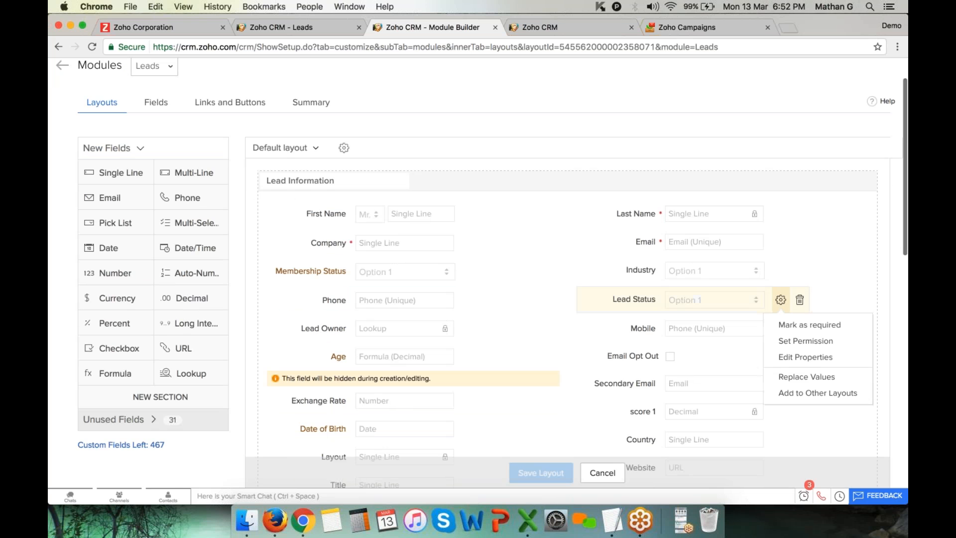
click(806, 358)
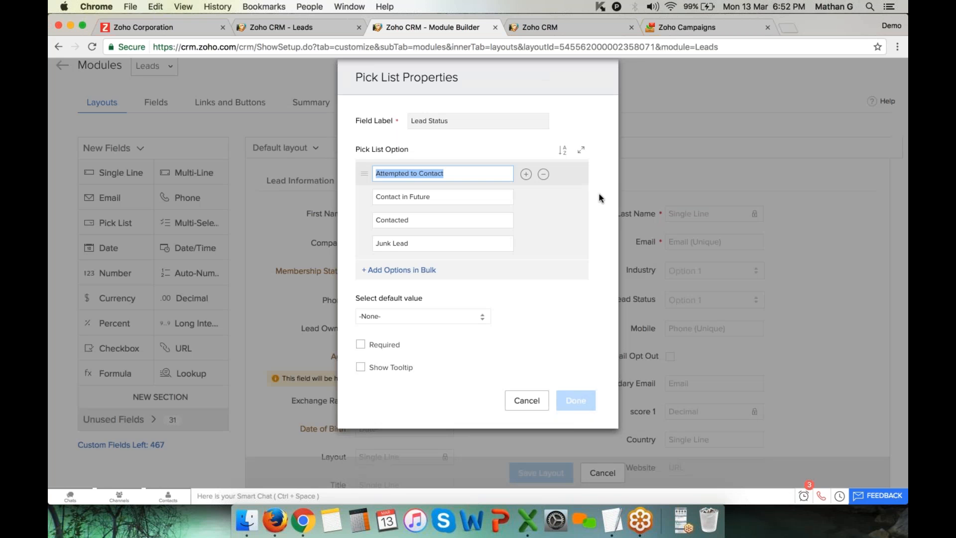
click(581, 150)
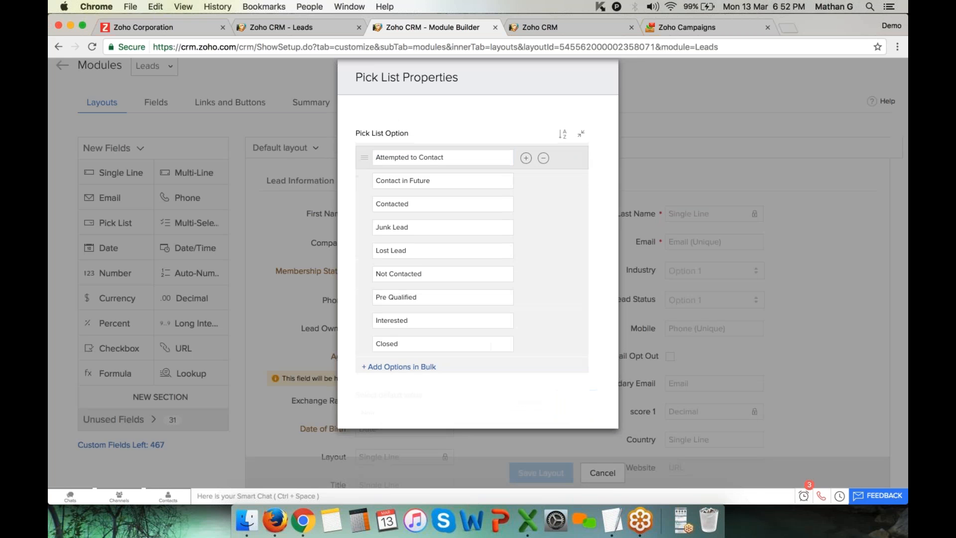
click(453, 250)
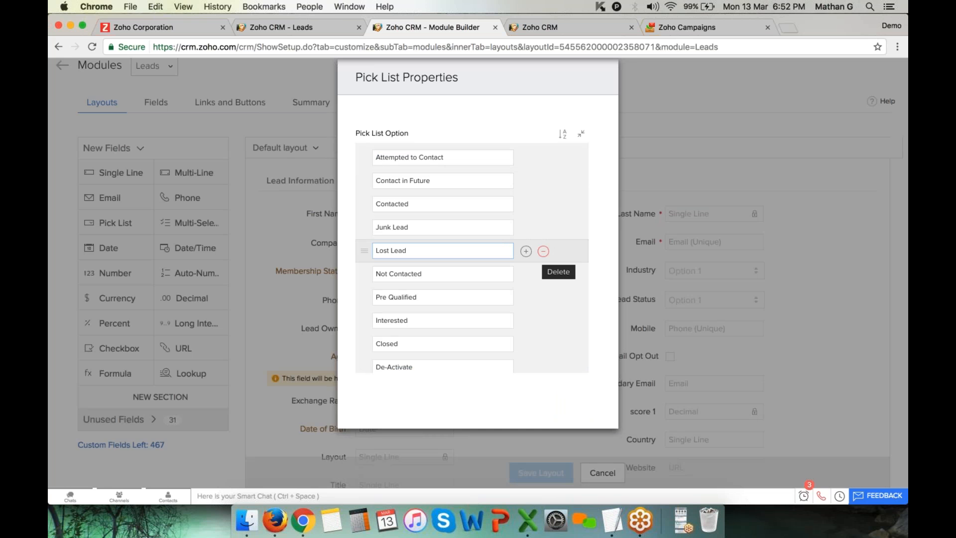
click(525, 252)
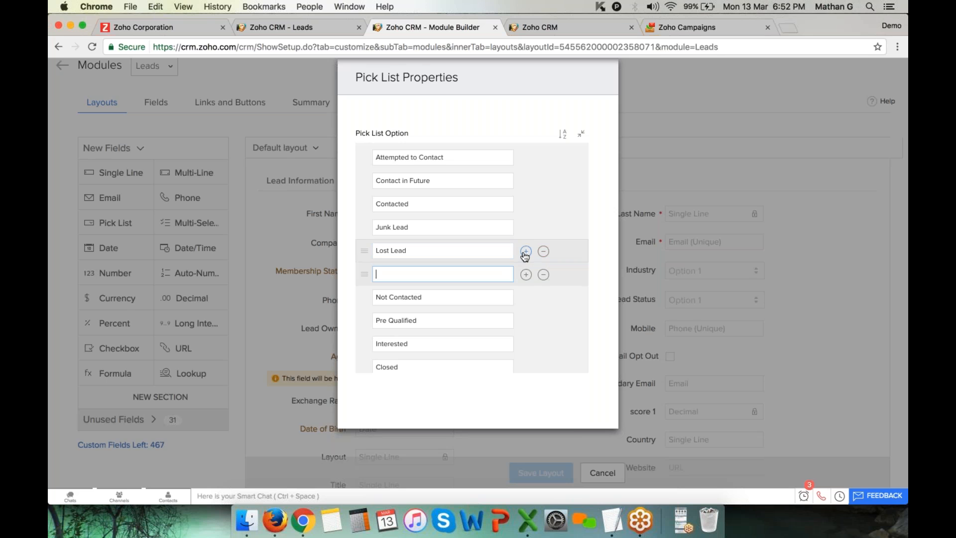
click(525, 274)
click(526, 298)
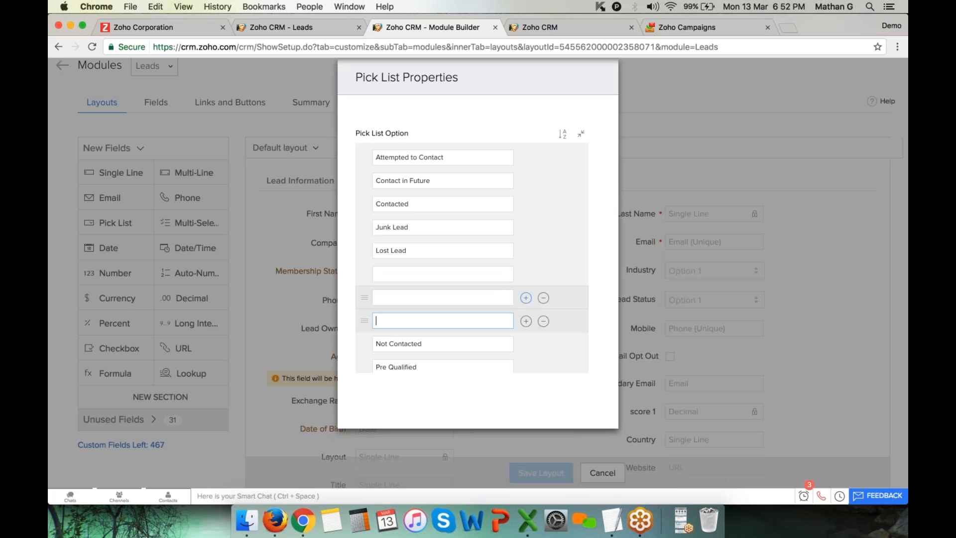
scroll(463, 248, down, 5)
key(Escape)
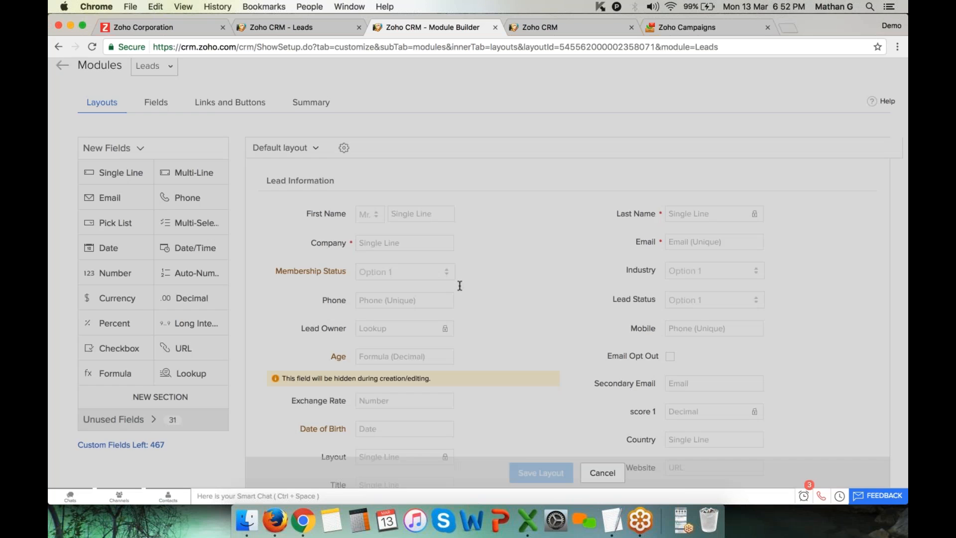
click(247, 31)
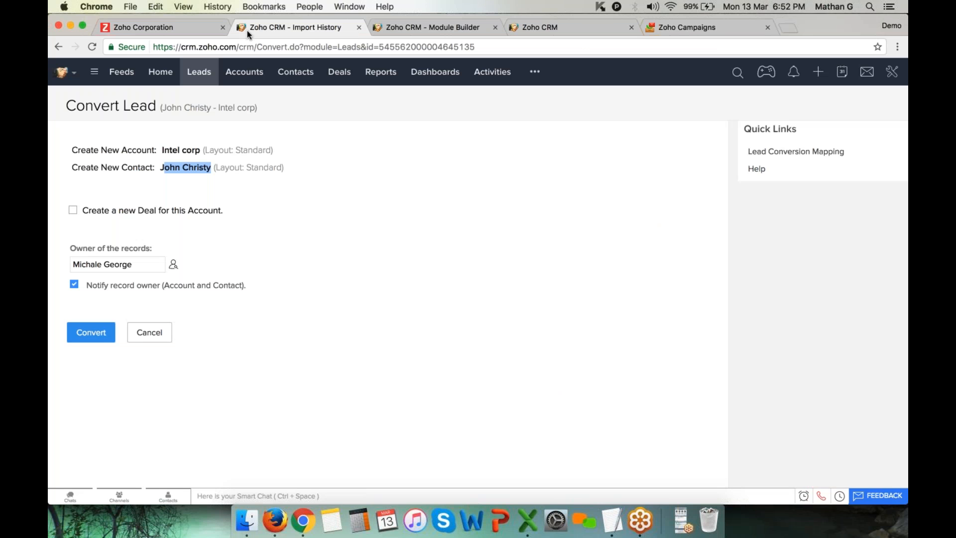
click(297, 197)
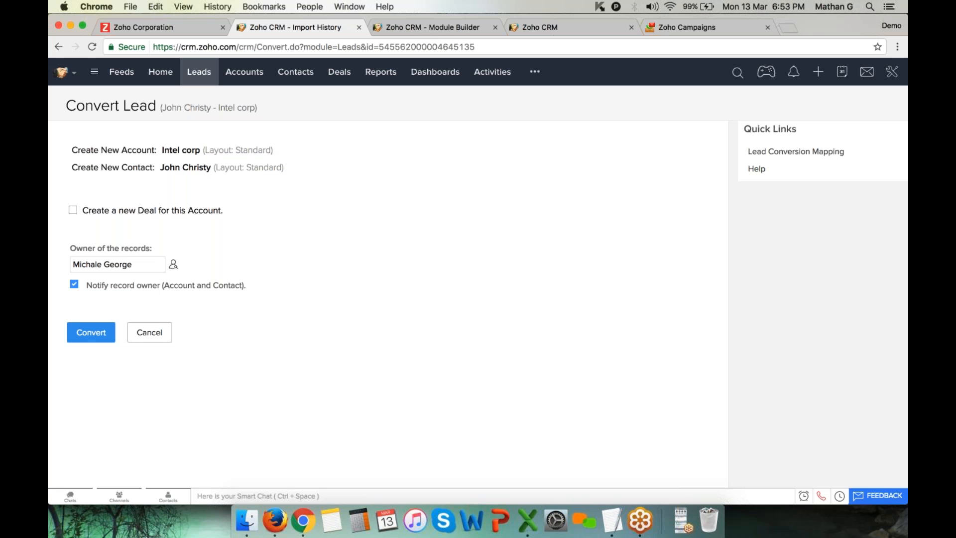
double_click(151, 213)
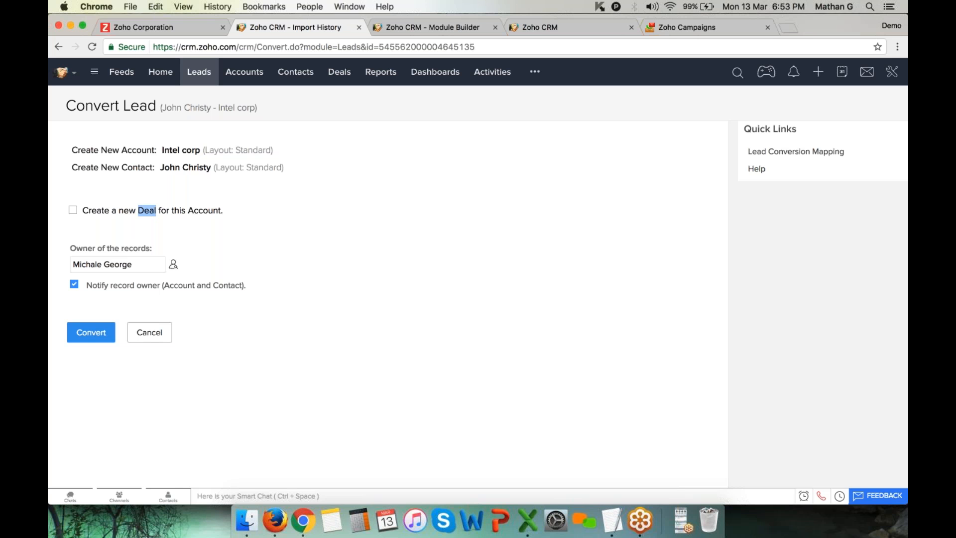
Add a new deal to the conversion with USD currency, closing date 31/03/2017 and stage Qualification
click(73, 209)
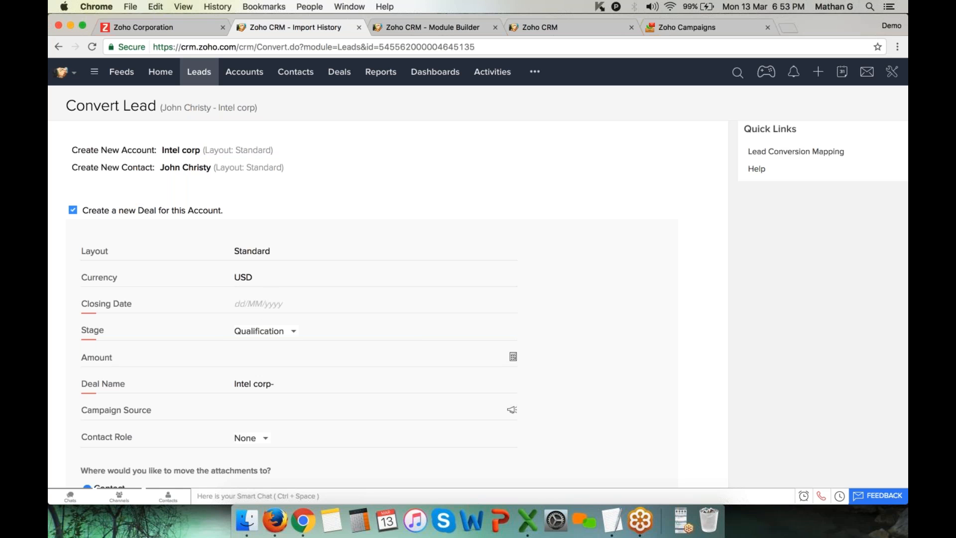
click(284, 277)
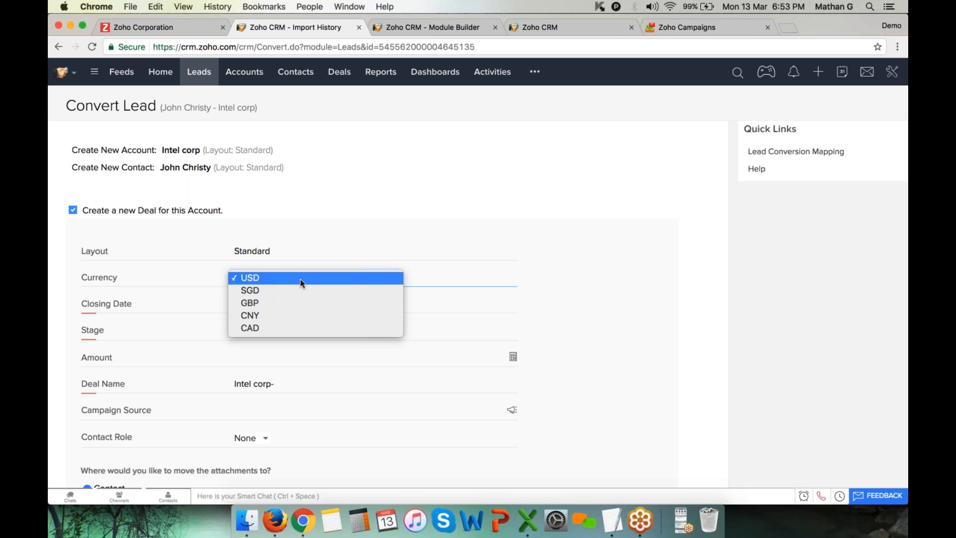
click(311, 254)
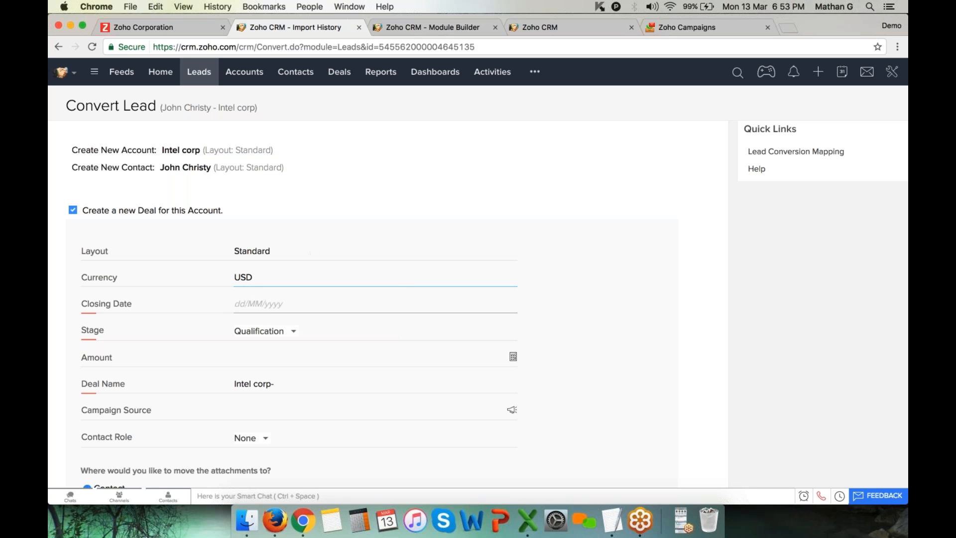
click(271, 308)
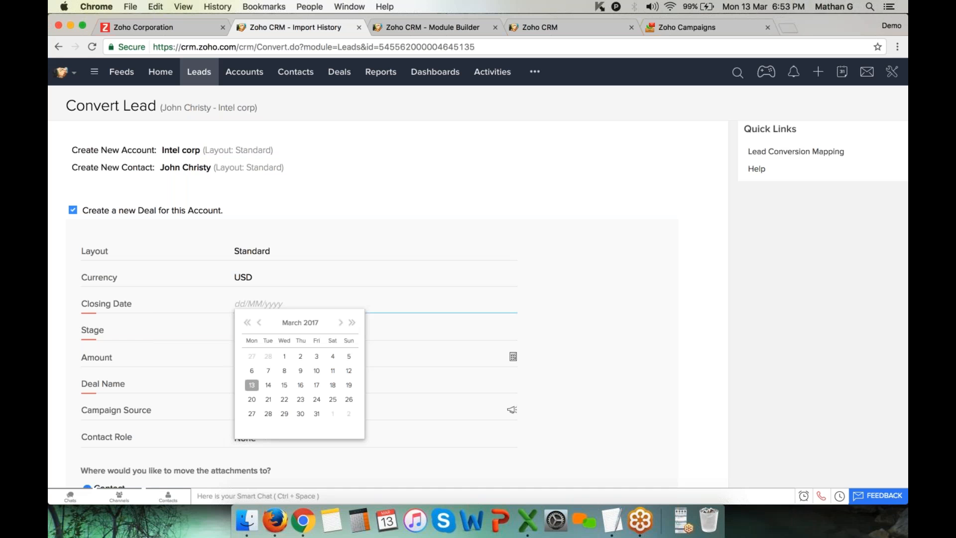
click(316, 413)
drag(79, 303, 134, 303)
click(266, 332)
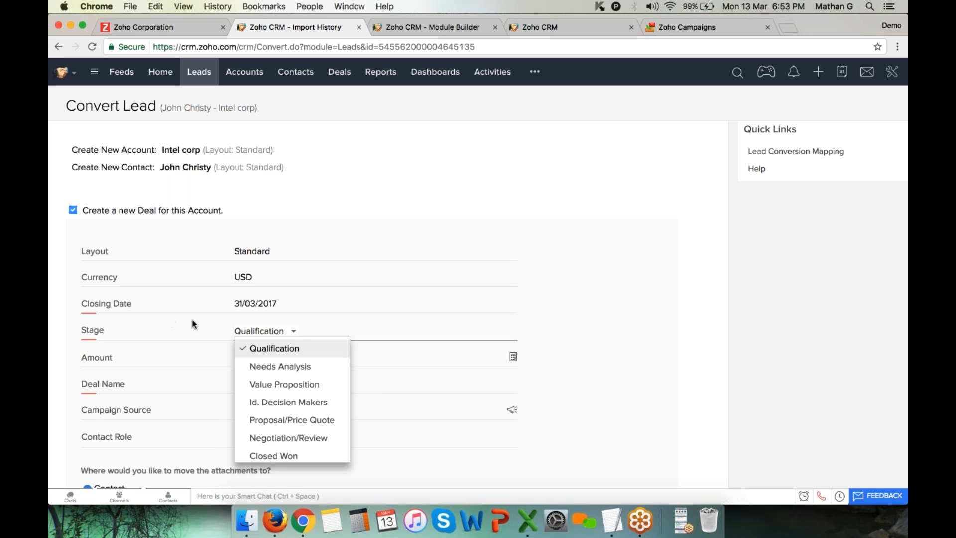
click(165, 331)
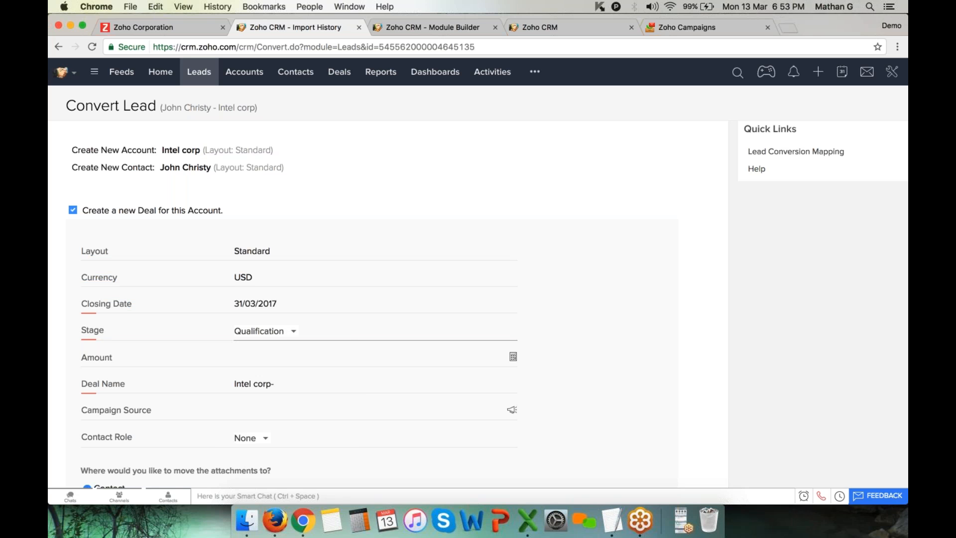
click(287, 332)
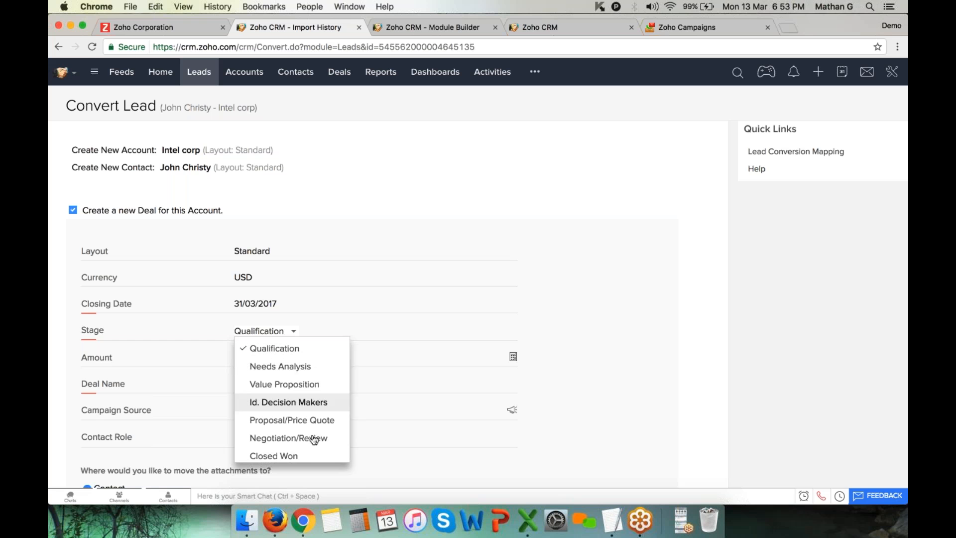
click(327, 357)
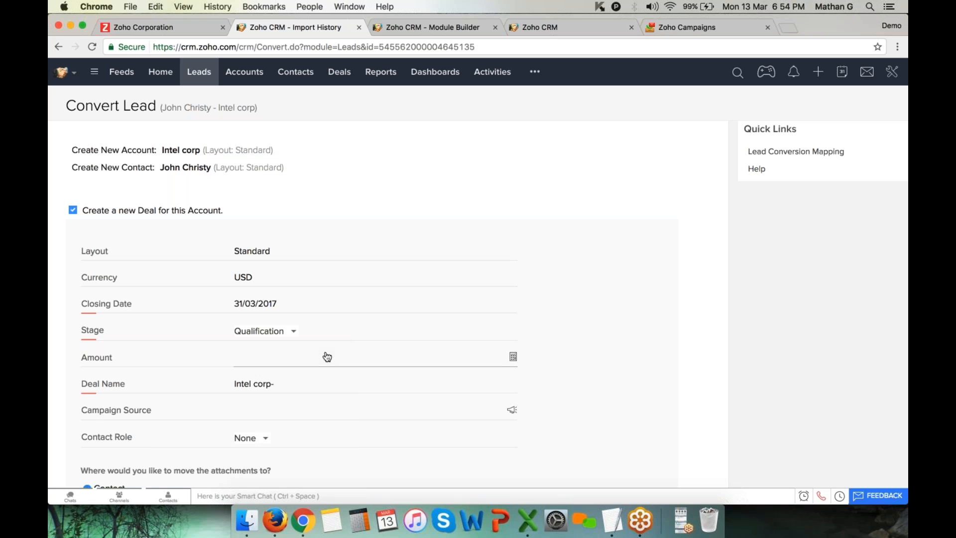
Set the deal amount to 700, rename the deal to 'i-phone', and convert the lead
click(273, 357)
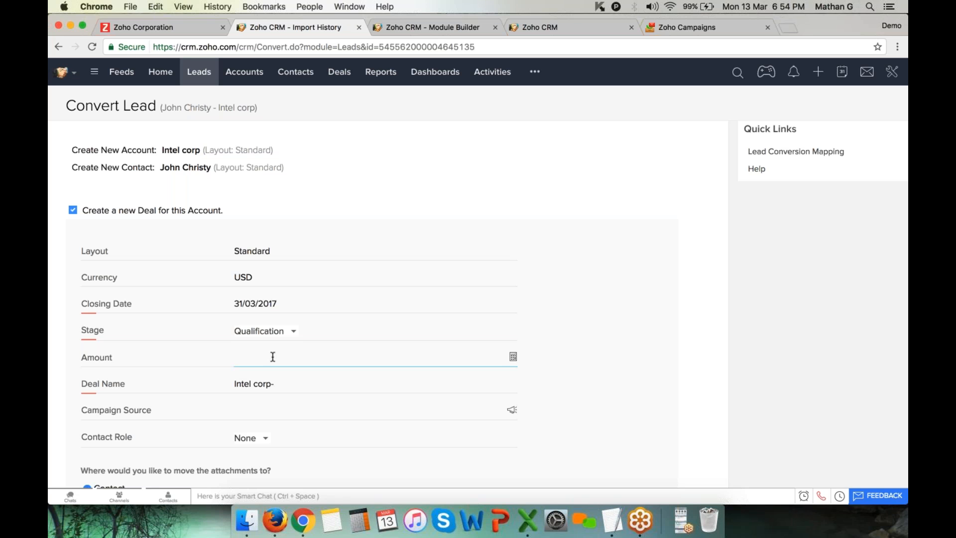
text(700)
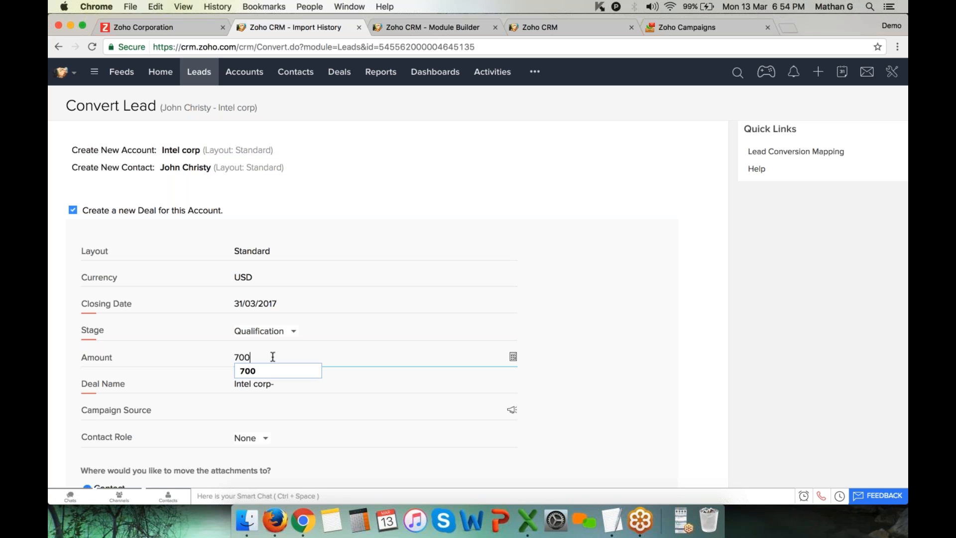
key(Tab)
click(322, 385)
key(super+a)
key(BackSpace)
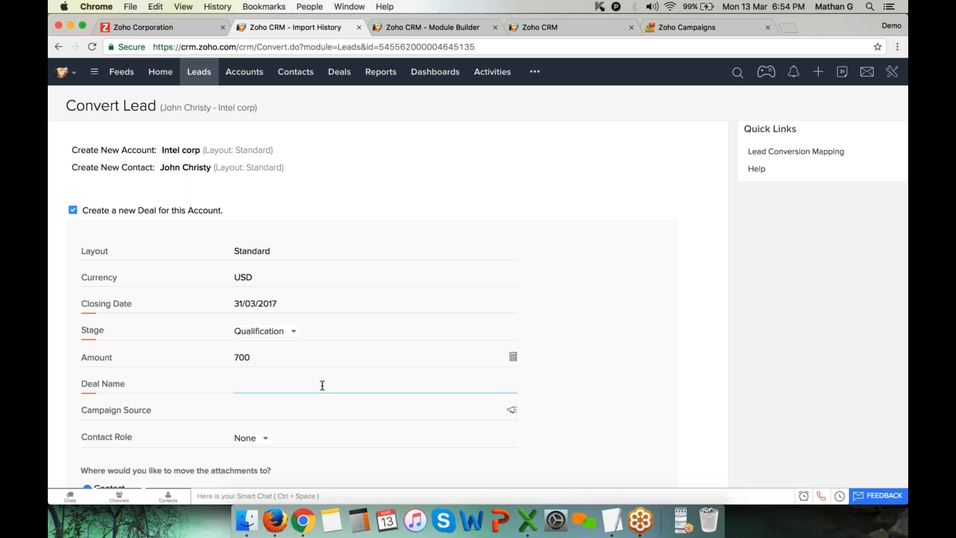
text(i-phone)
scroll(385, 455, down, 4)
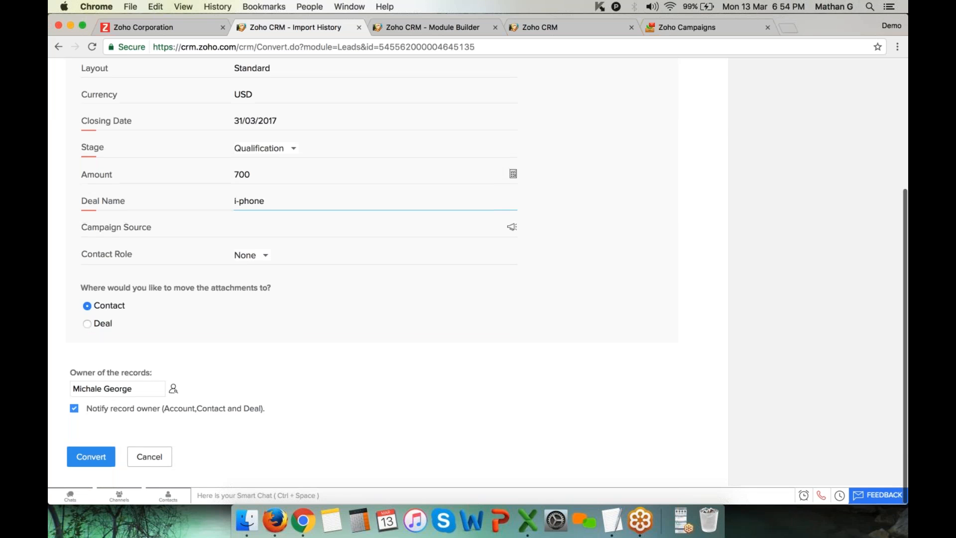
click(91, 451)
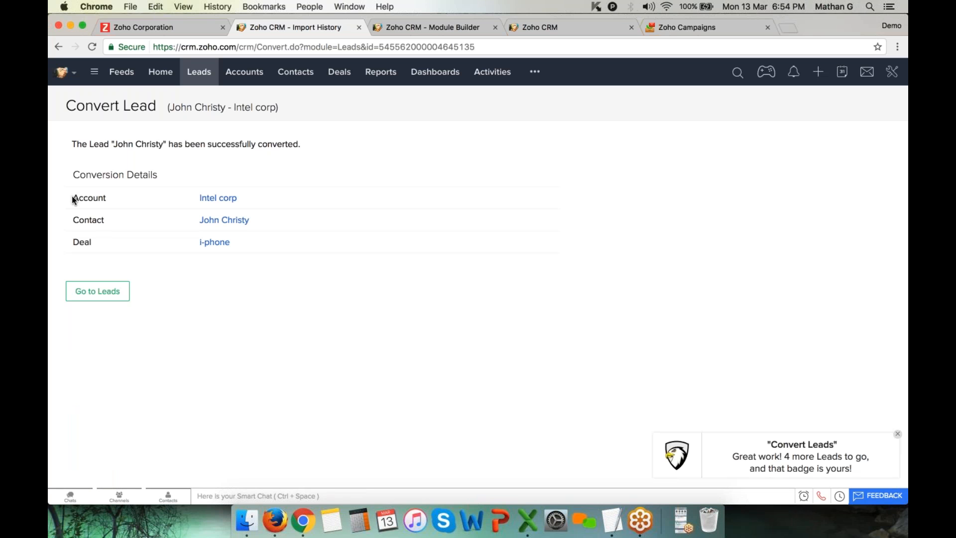
Review the converted account and deal, then filter the Leads list to Converted Leads
double_click(114, 201)
double_click(75, 244)
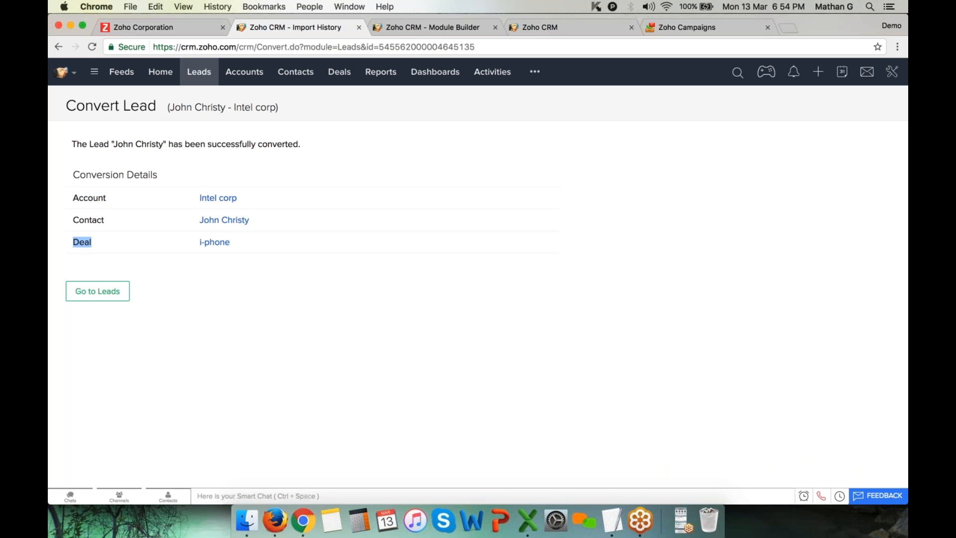
click(395, 28)
scroll(478, 249, up, 2)
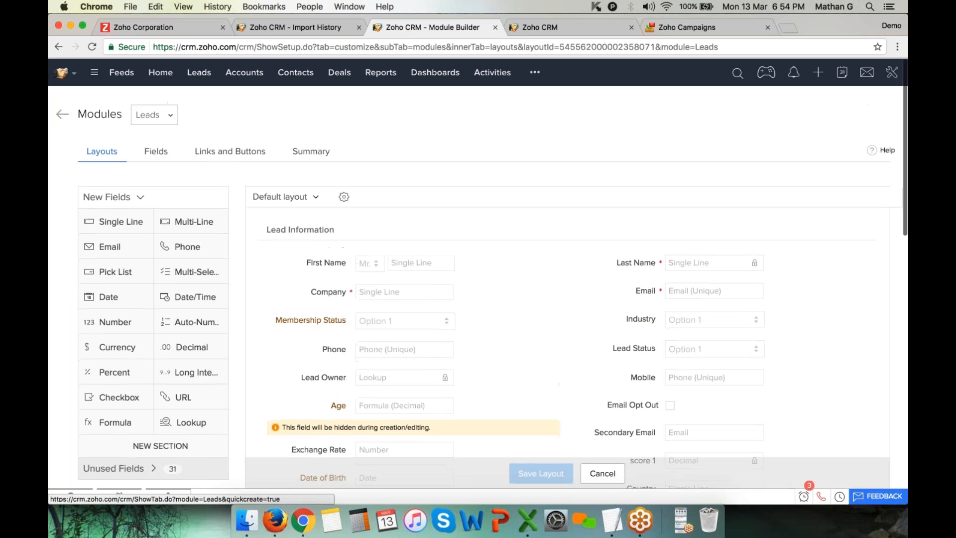
click(199, 72)
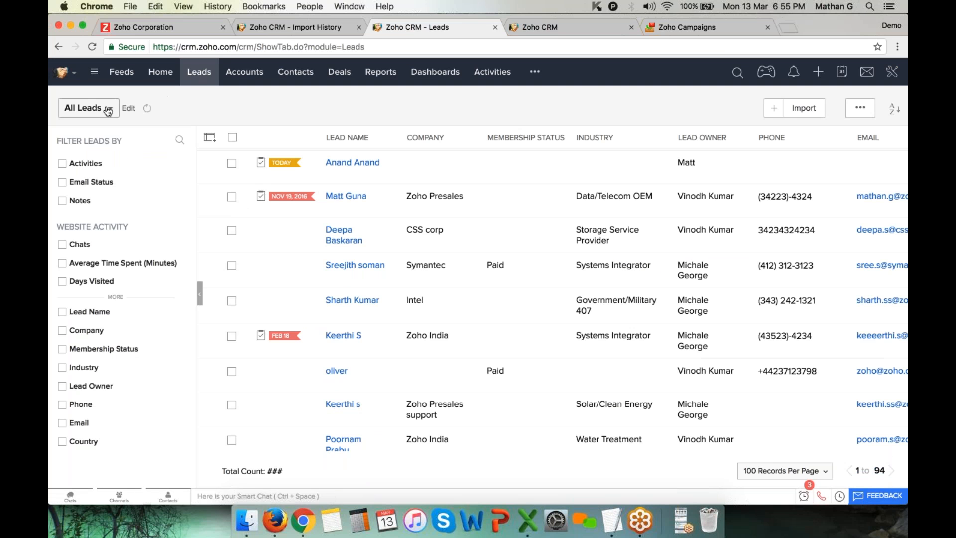
click(87, 107)
click(105, 195)
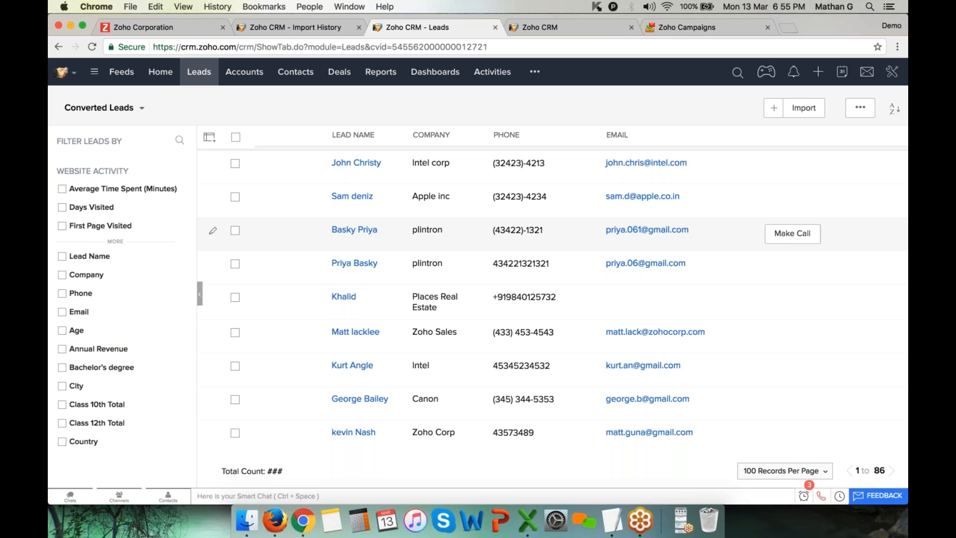
scroll(414, 302, down, 10)
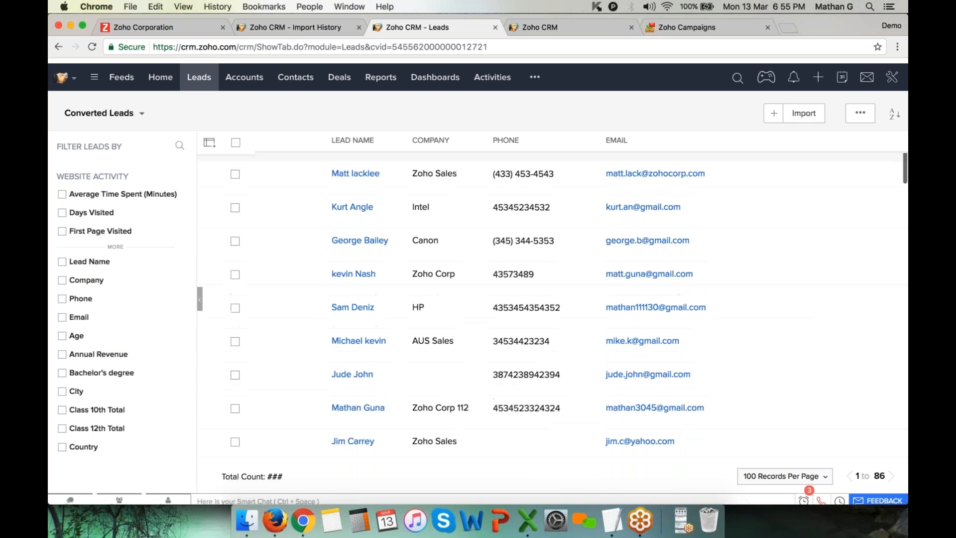
scroll(413, 299, up, 10)
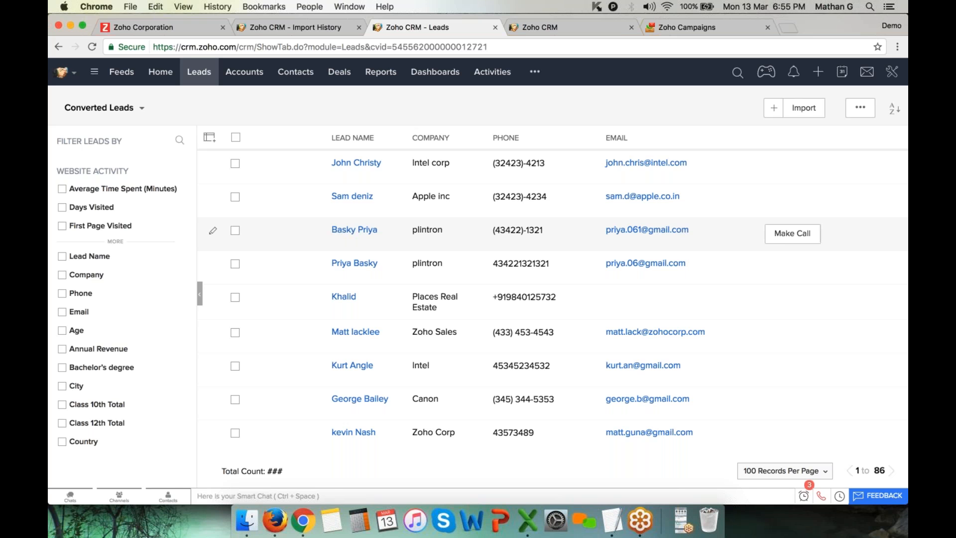
Return to the conversion results and open the new i-phone deal
click(562, 26)
click(303, 31)
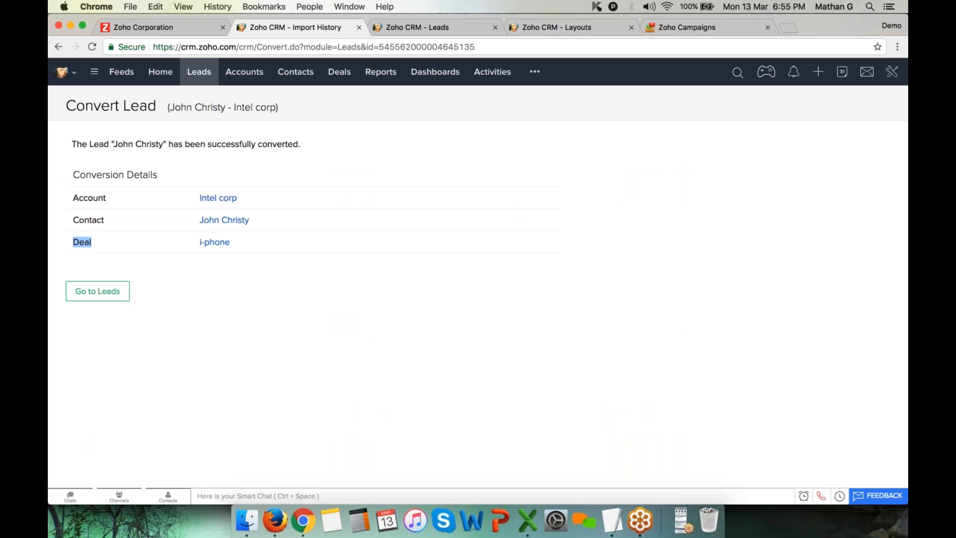
click(212, 244)
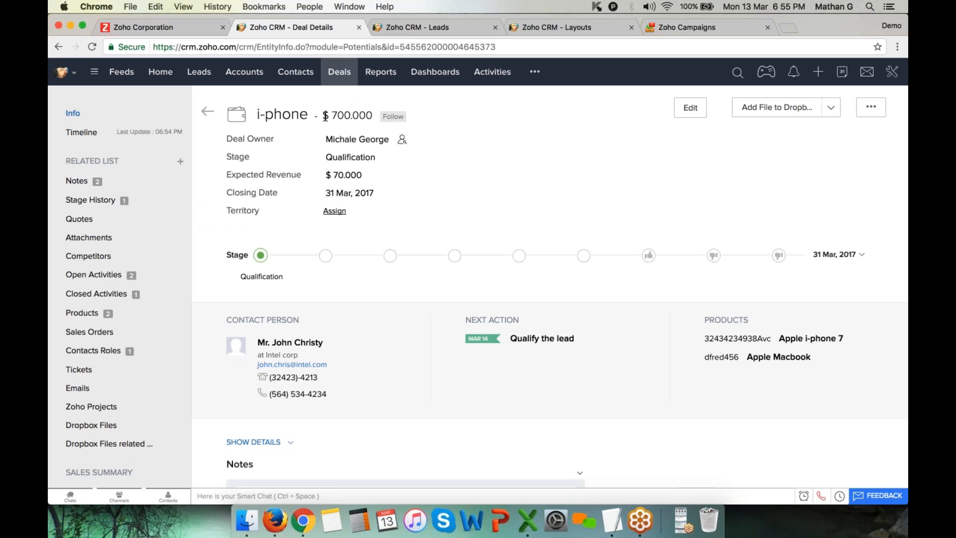
Review the i-phone deal's $700 amount and its Contact Person section
drag(324, 116, 373, 120)
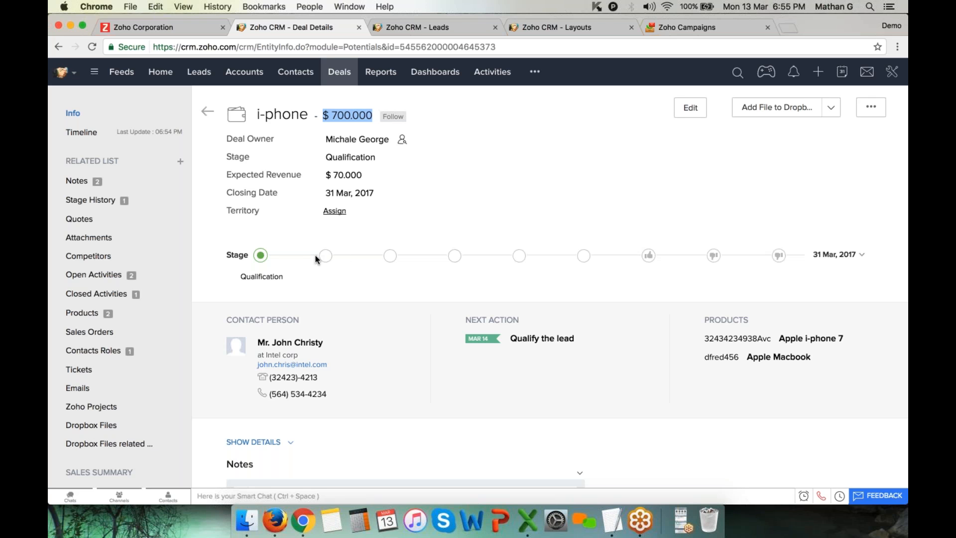
drag(227, 319, 299, 321)
scroll(269, 323, down, 1)
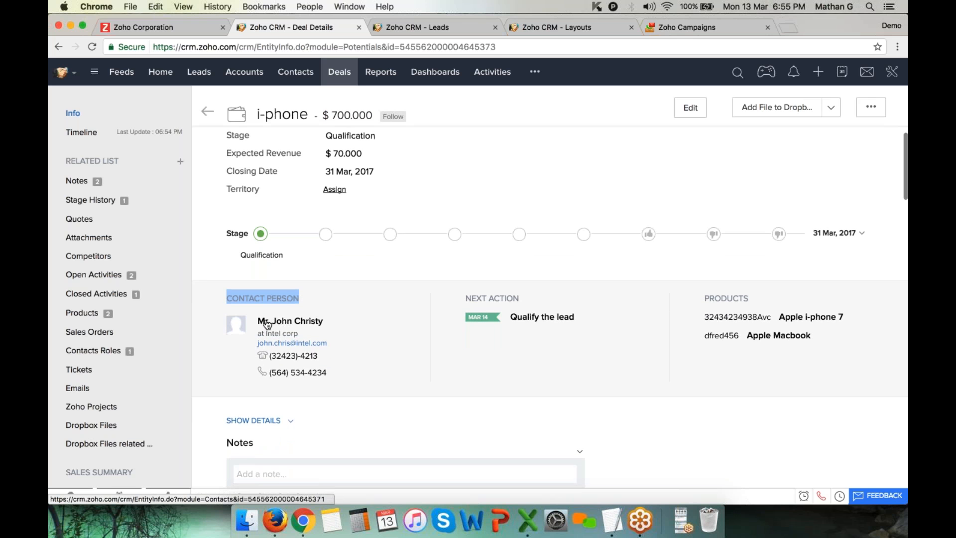
drag(275, 322, 333, 319)
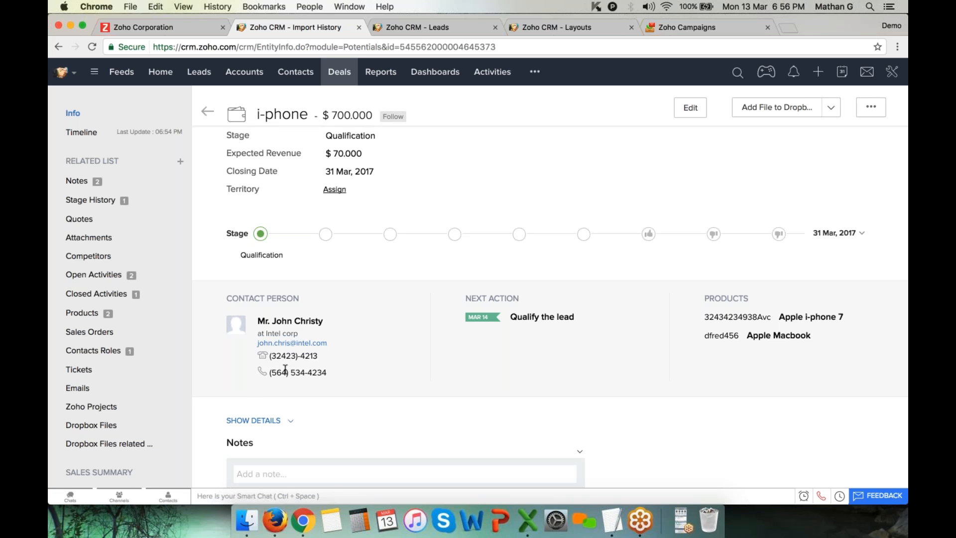
scroll(286, 369, down, 5)
scroll(286, 370, up, 6)
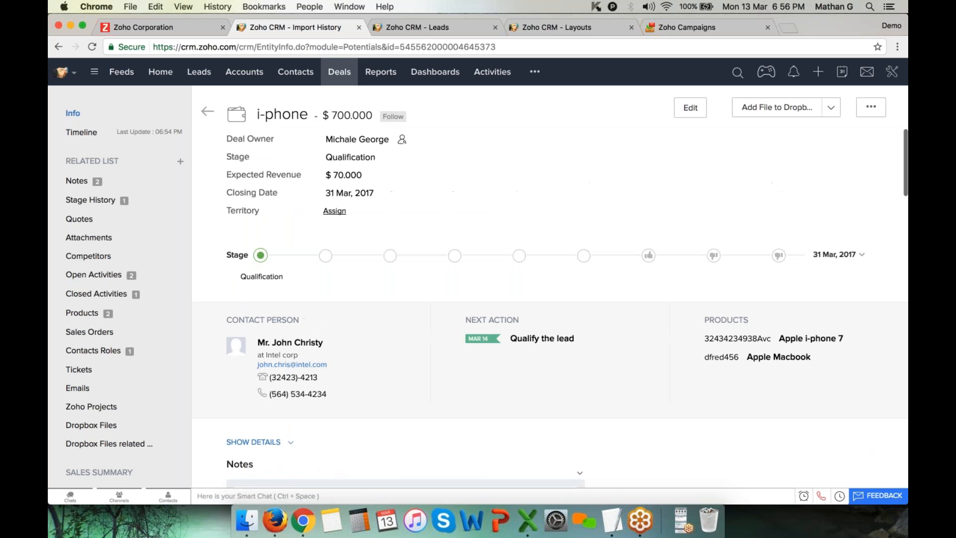
scroll(285, 370, down, 4)
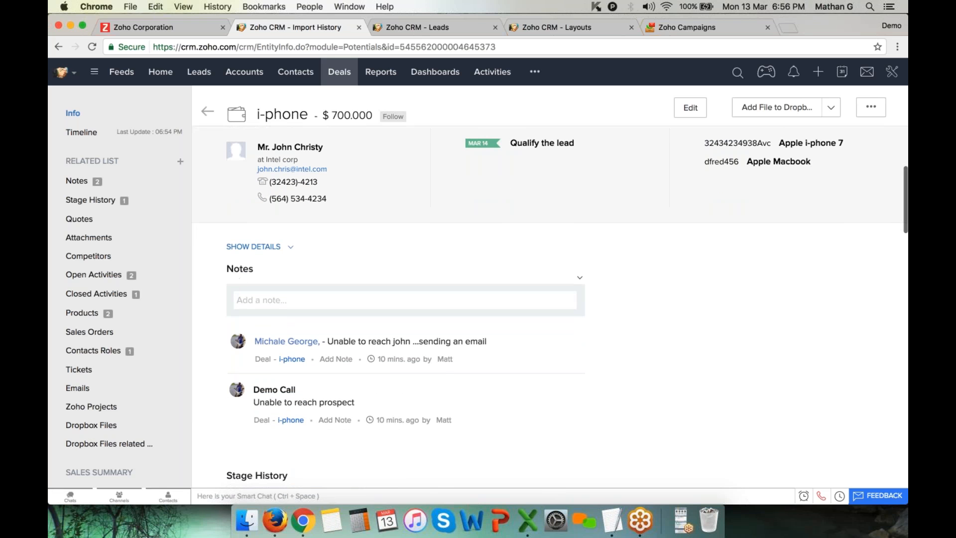
Review the deal's notes and Qualification stage history, then start editing the deal
drag(229, 274, 270, 273)
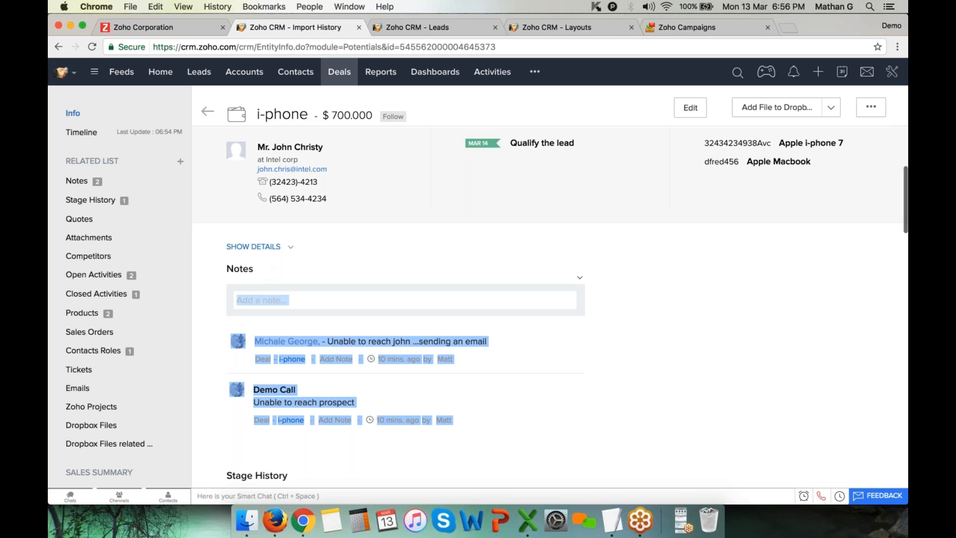
click(295, 301)
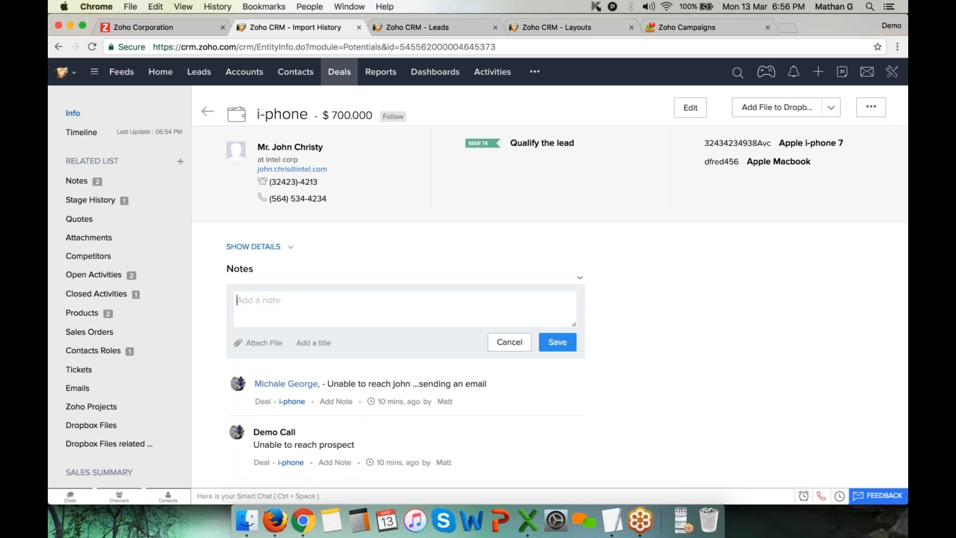
scroll(553, 309, down, 2)
scroll(553, 308, down, 3)
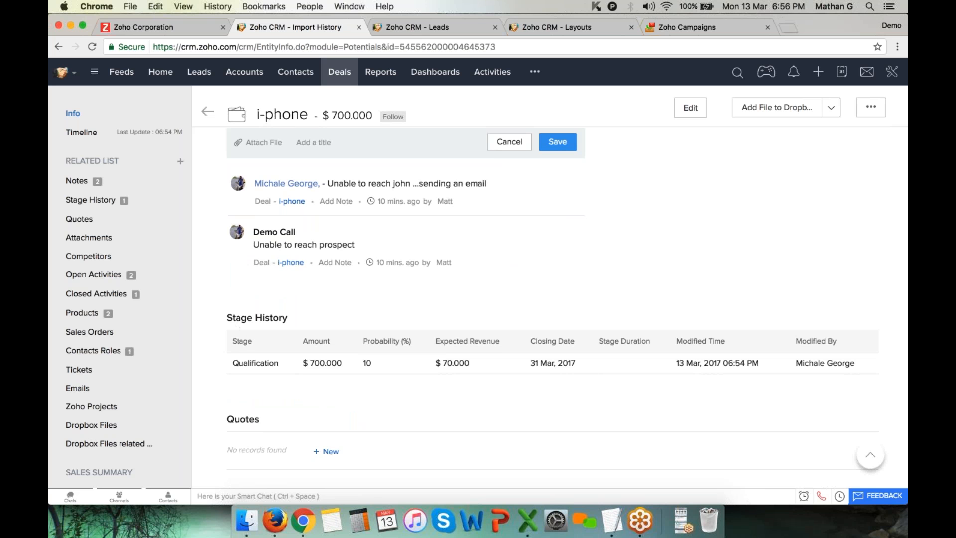
drag(341, 321, 228, 319)
scroll(228, 319, down, 1)
scroll(553, 306, down, 3)
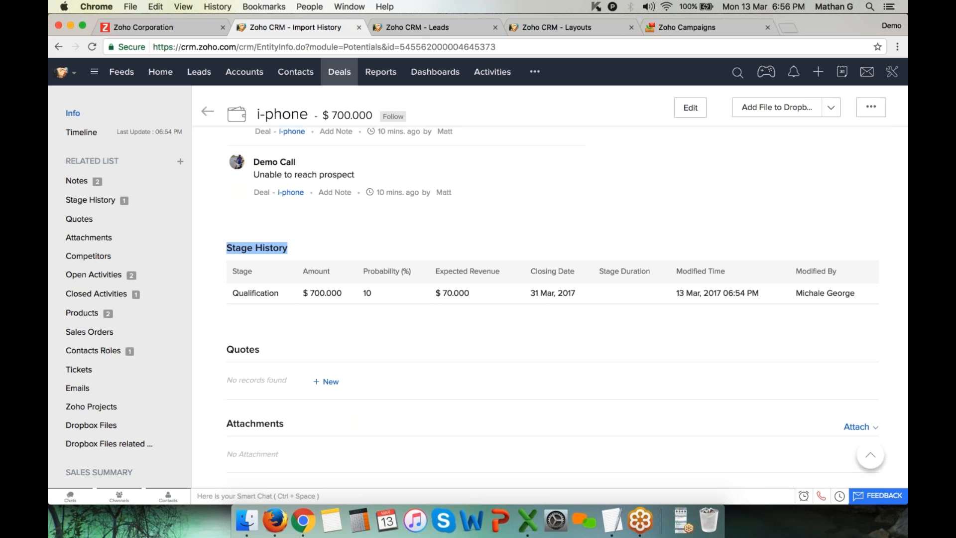
drag(232, 294, 277, 294)
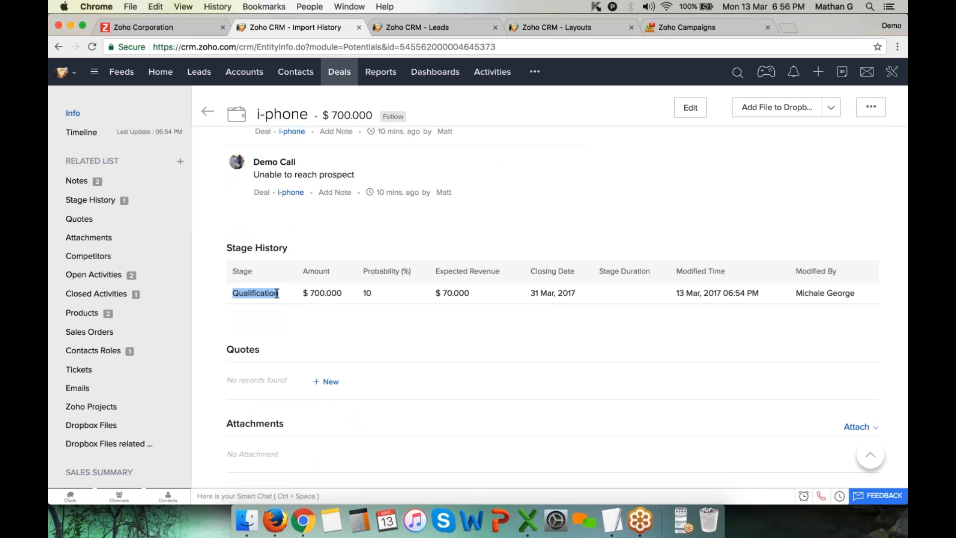
click(277, 300)
scroll(549, 307, up, 9)
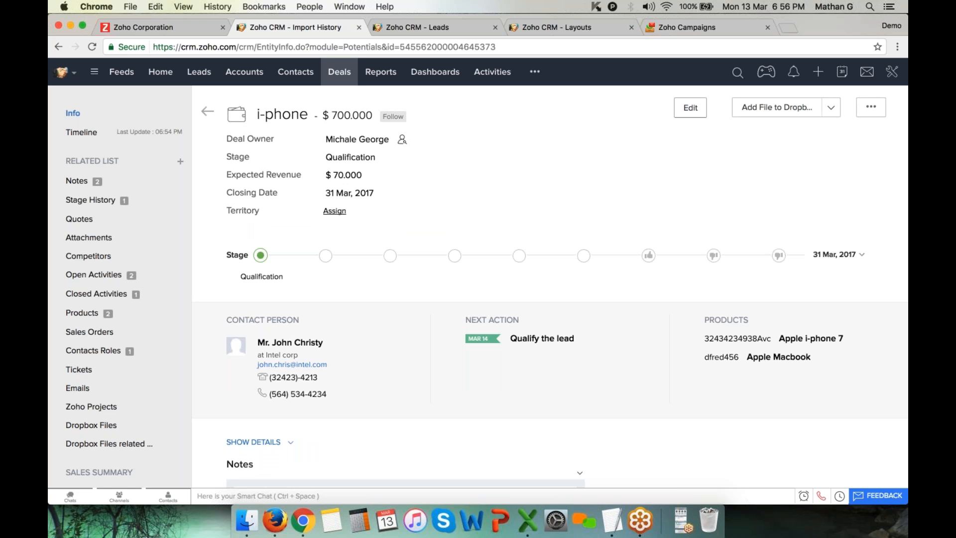
click(691, 107)
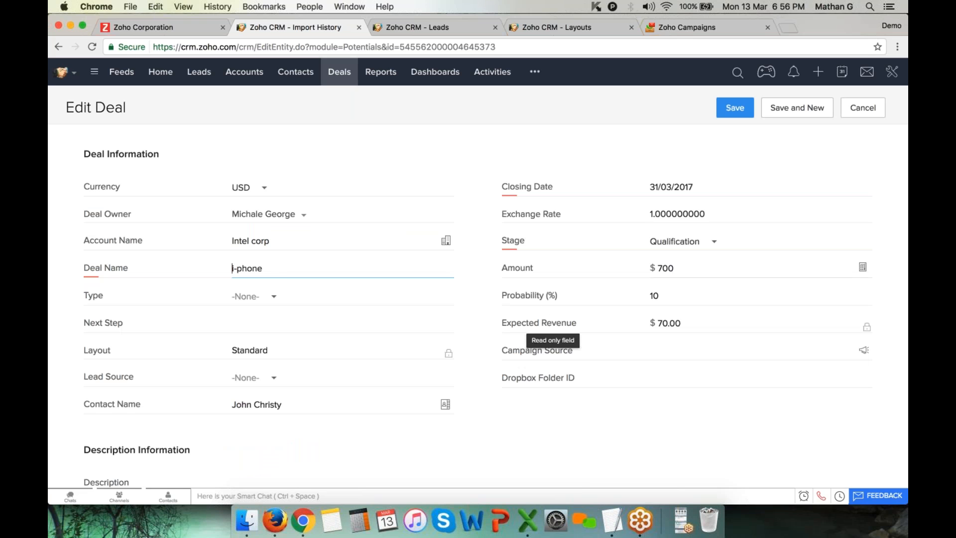
Inspect the Expected Revenue, Probability and Stage fields, keeping stage Qualification
double_click(503, 321)
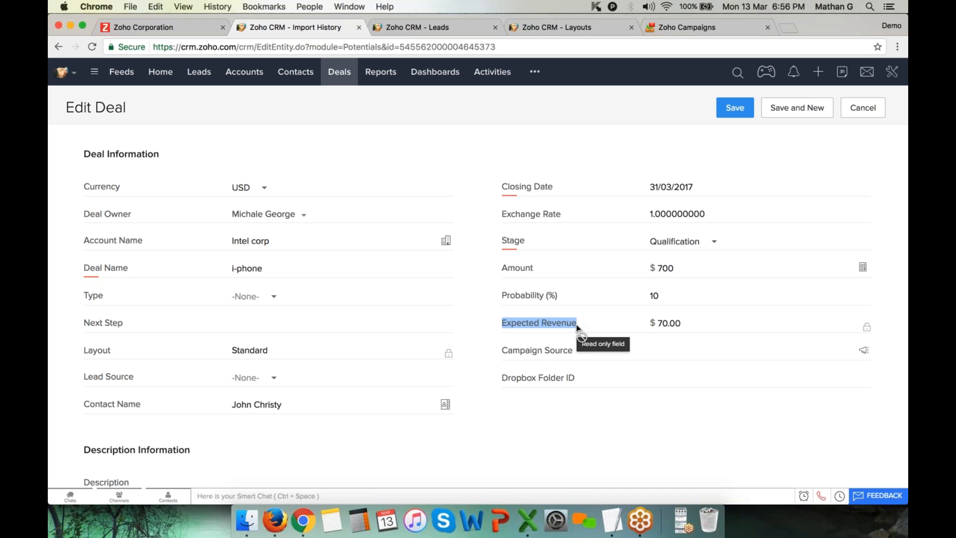
click(500, 297)
drag(500, 295, 567, 296)
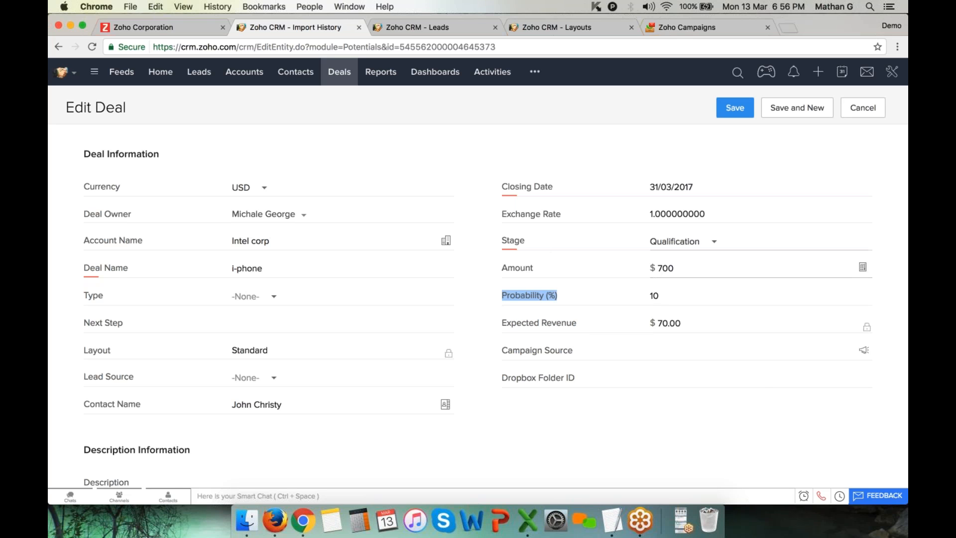
drag(502, 240, 525, 240)
click(525, 240)
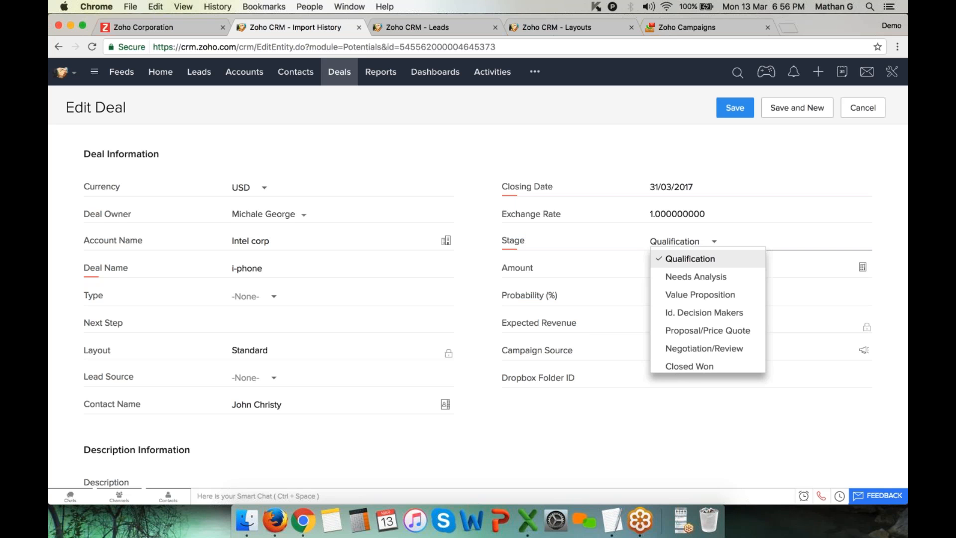
click(762, 202)
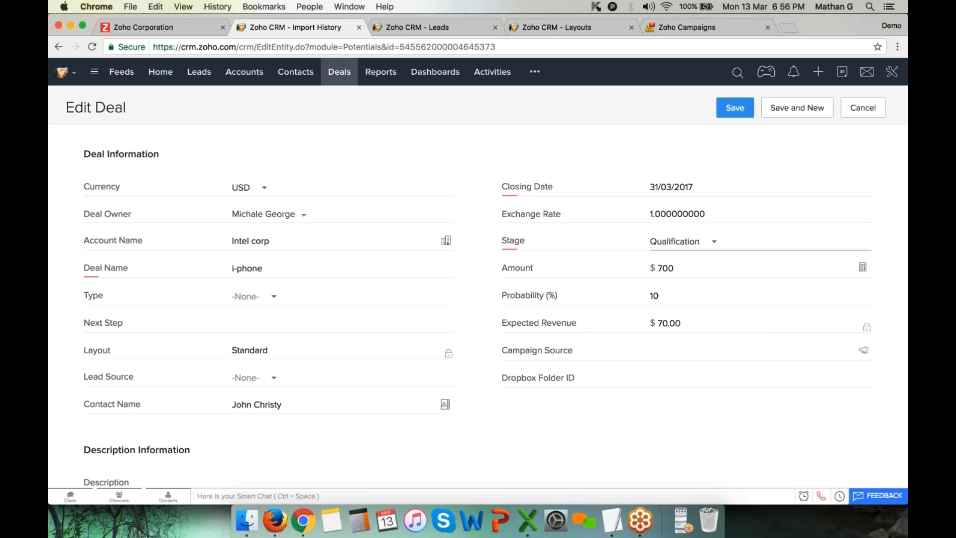
click(503, 298)
drag(502, 298, 558, 297)
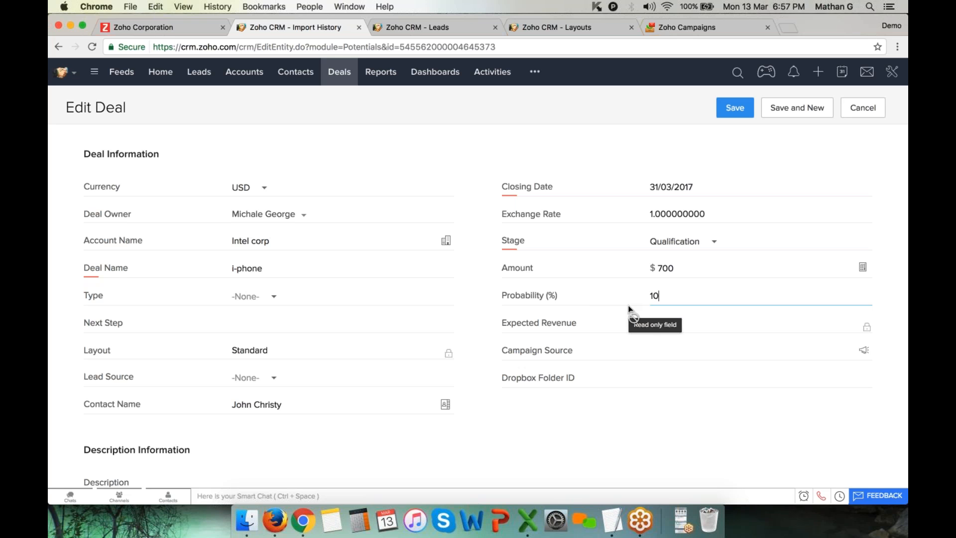
Try stage Value Proposition (35%), then set Id. Decision Makers for probability 50
click(680, 247)
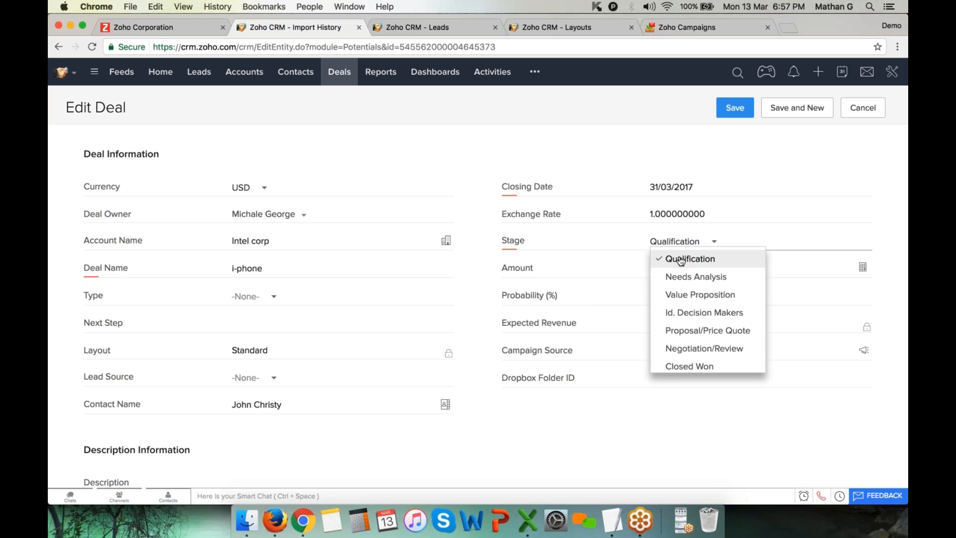
click(692, 296)
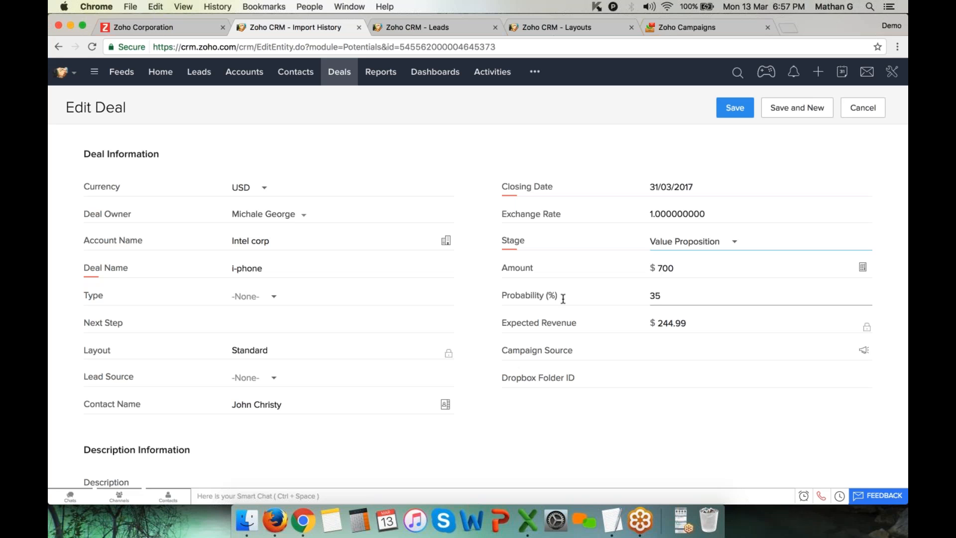
double_click(656, 295)
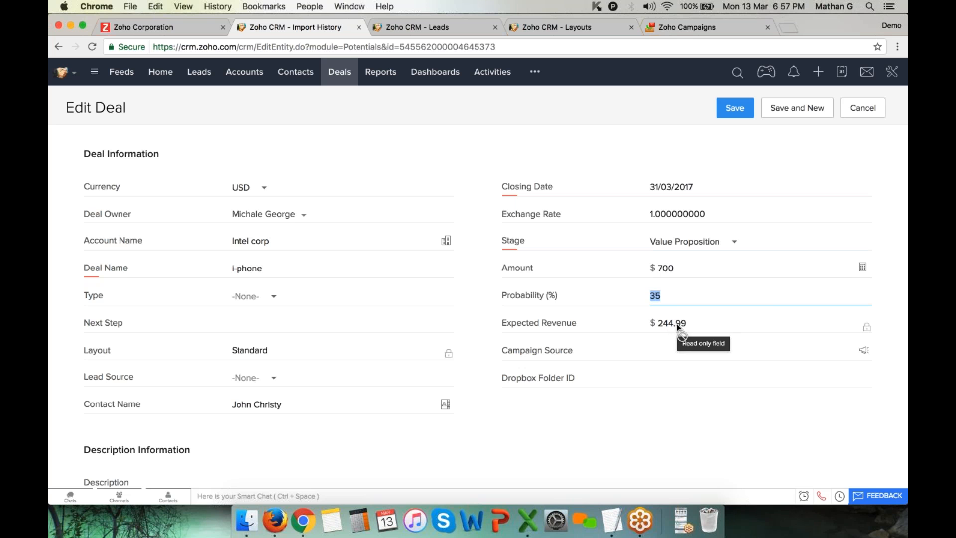
click(715, 243)
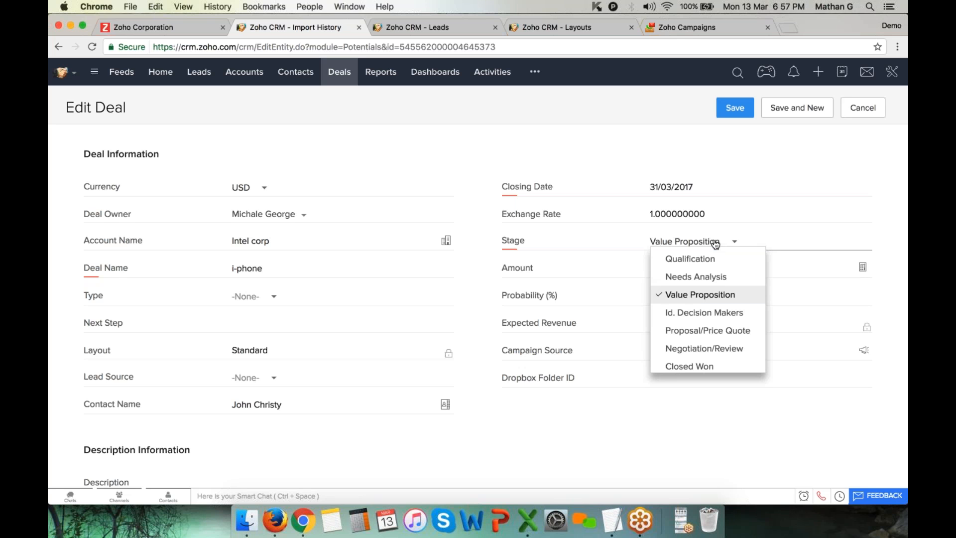
click(704, 314)
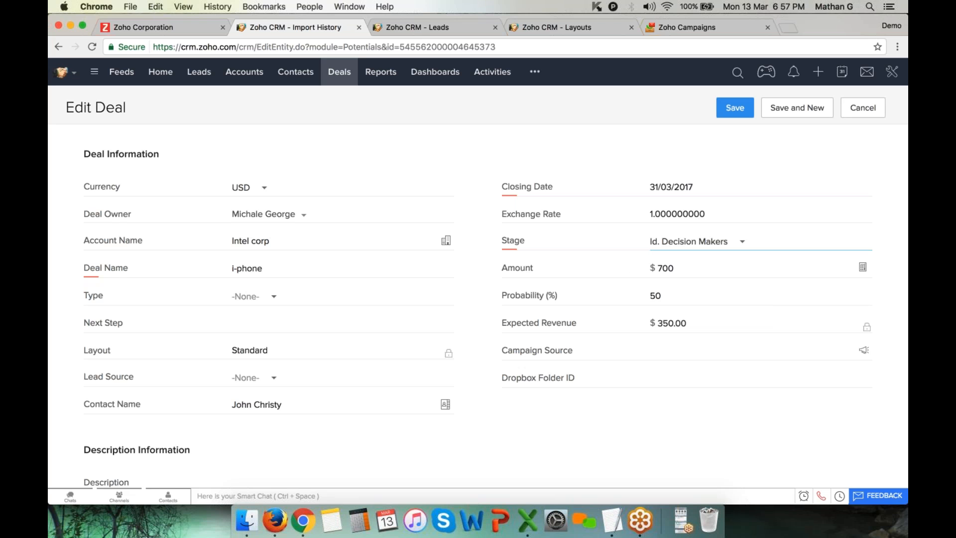
drag(667, 296, 635, 296)
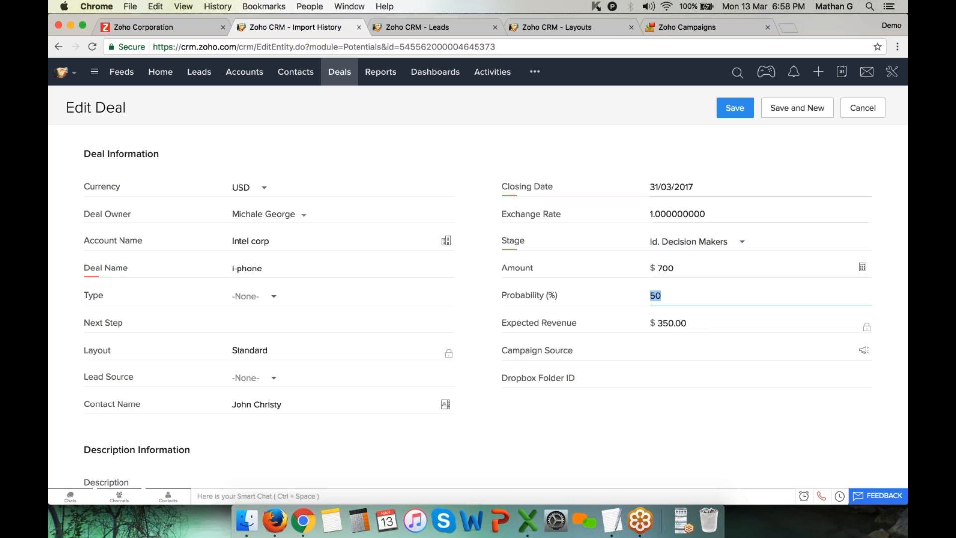
Save the deal and check the new Stage History row: probability 50, expected revenue $350.000
click(735, 109)
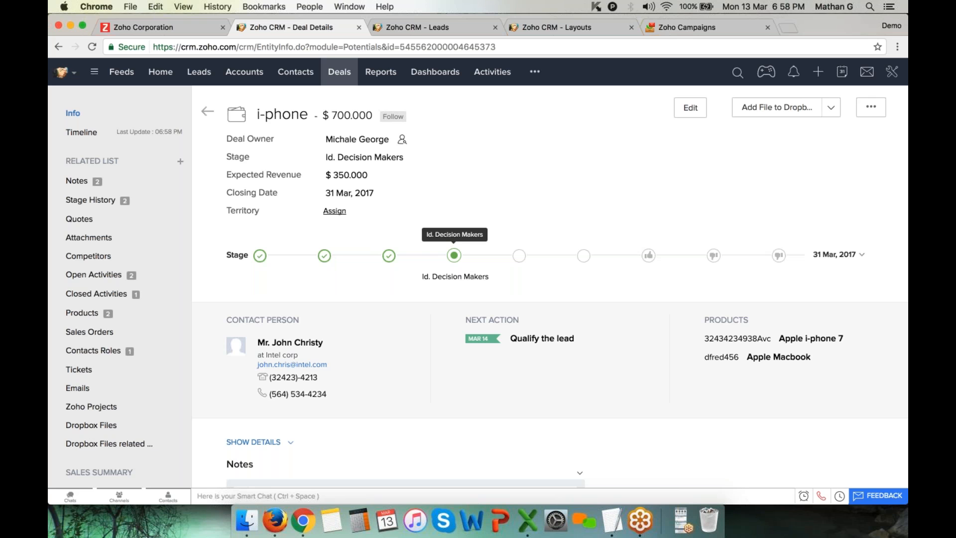
scroll(454, 257, down, 6)
scroll(454, 257, down, 3)
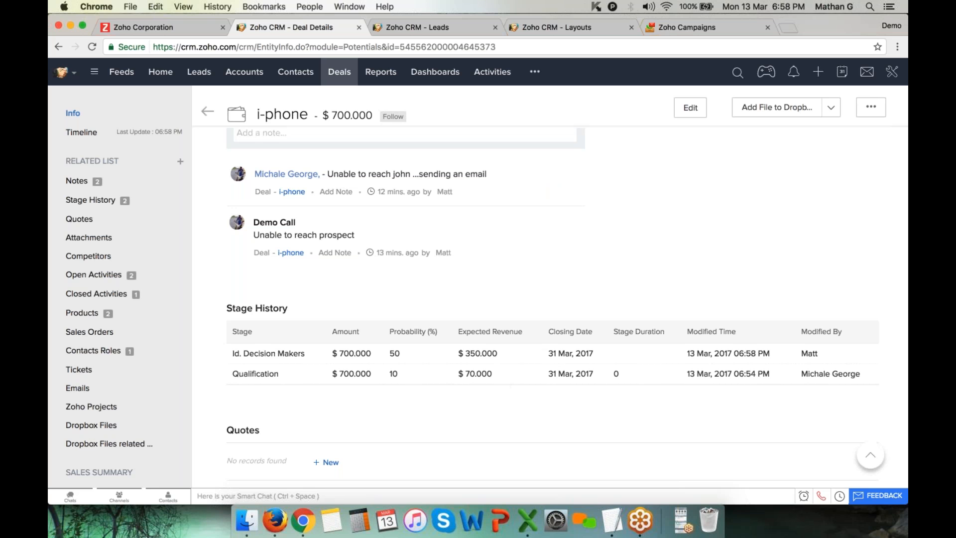
drag(234, 353, 464, 380)
scroll(464, 380, up, 8)
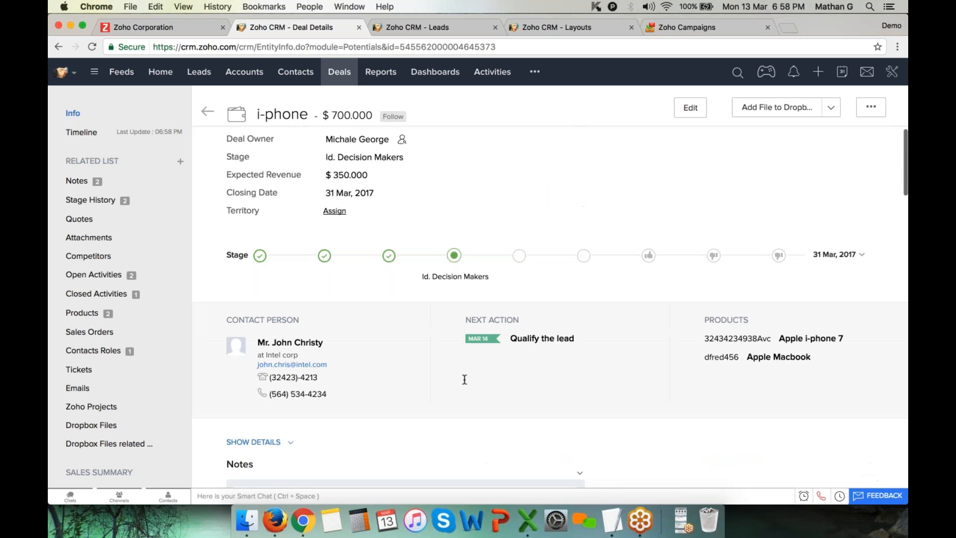
click(77, 133)
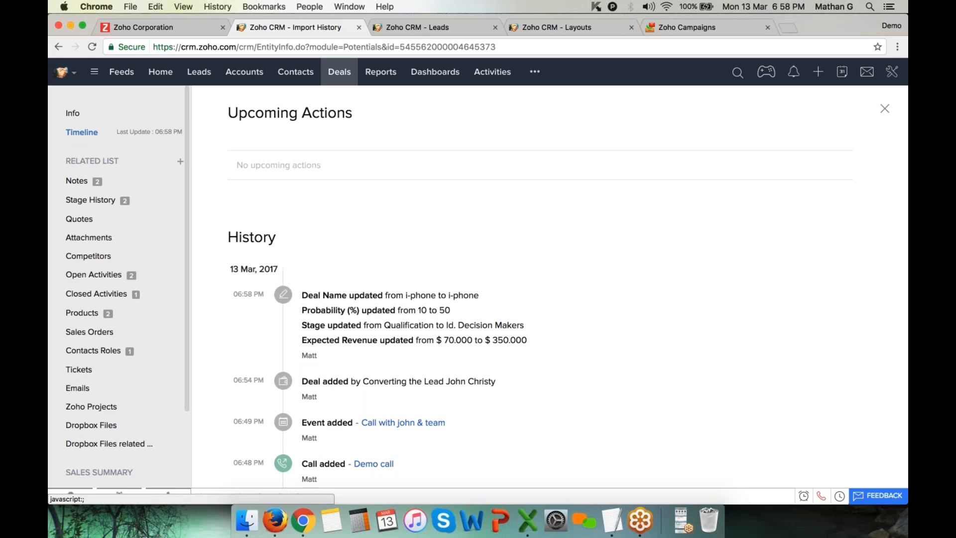
scroll(435, 262, down, 2)
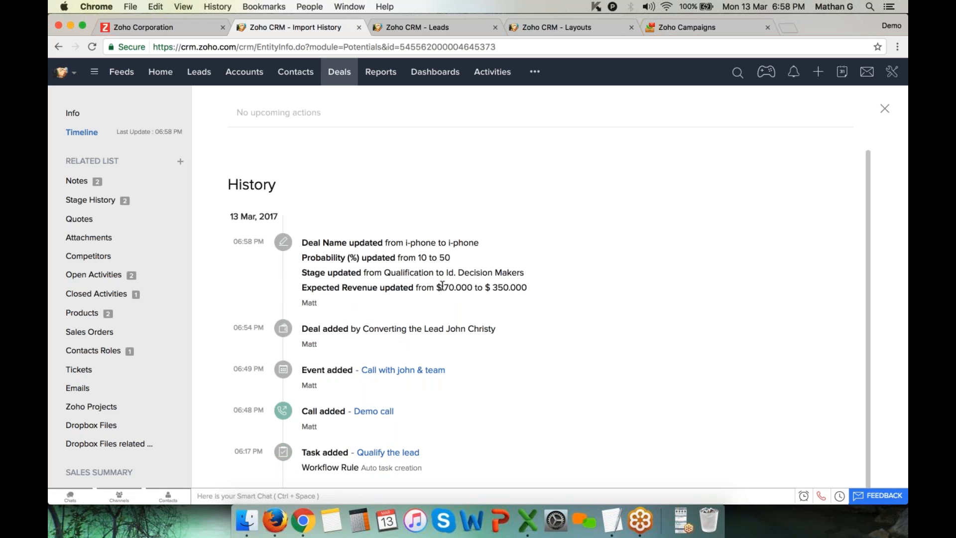
drag(229, 329, 242, 328)
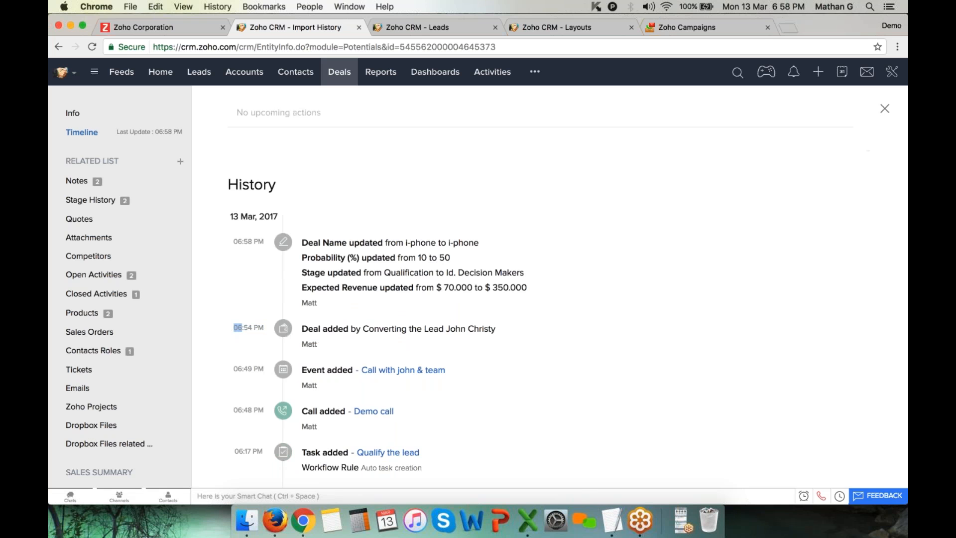
click(884, 109)
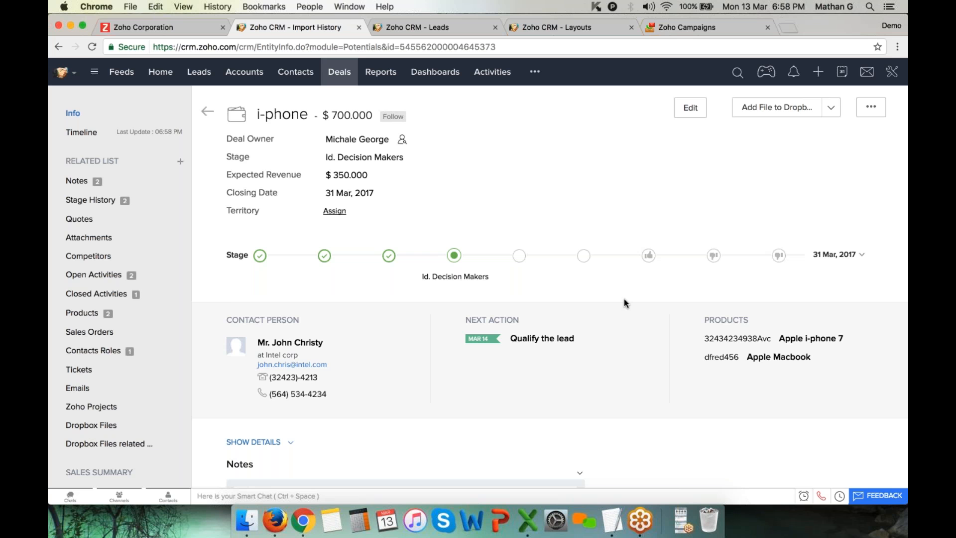
Jump to the i-phone deal's empty Quotes section from the related list sidebar
scroll(625, 301, down, 3)
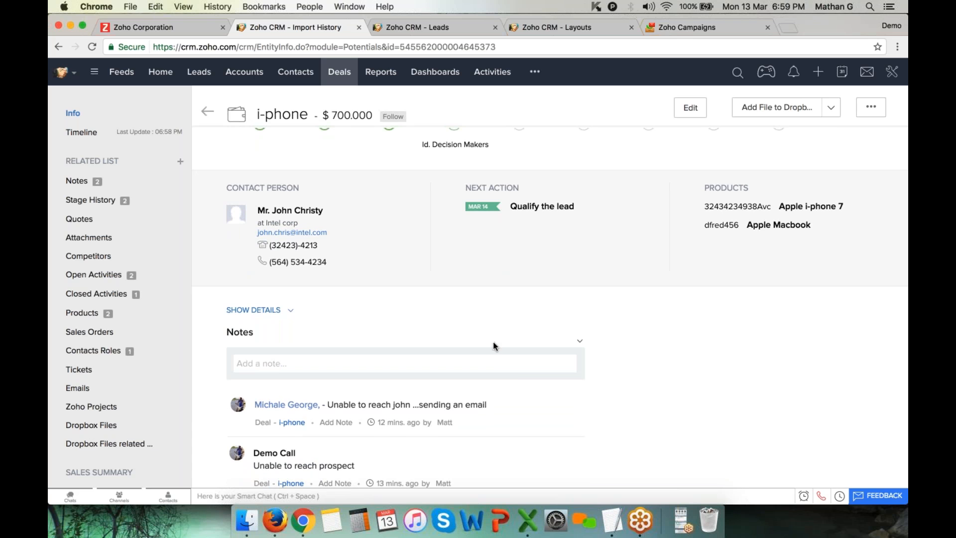
scroll(493, 342, down, 1)
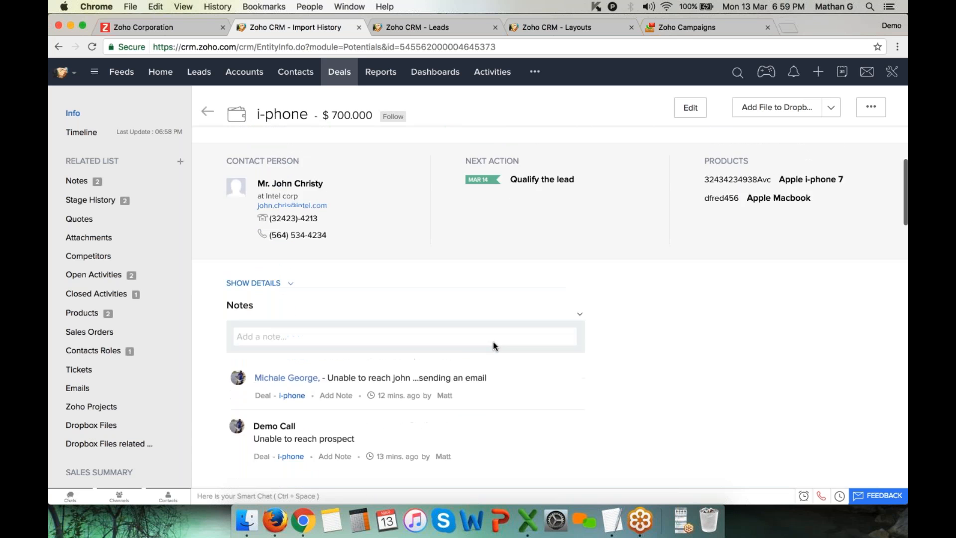
scroll(493, 341, up, 1)
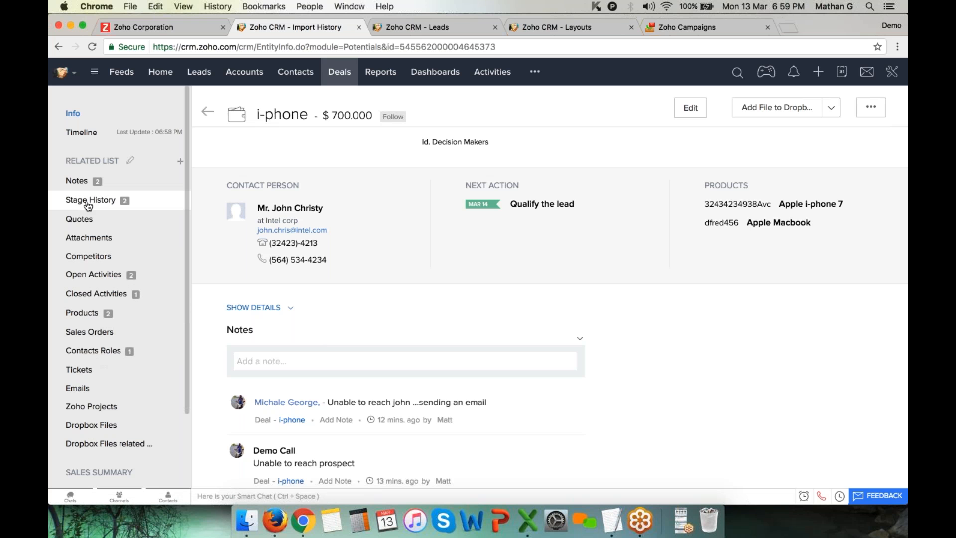
click(80, 219)
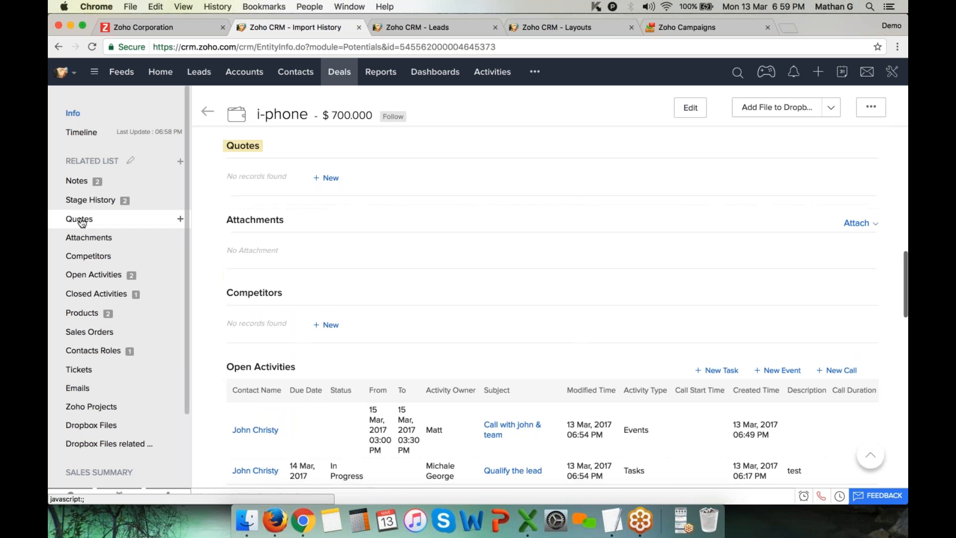
Start a new quote with subject 'Quote for Iphone 7', valid until 20/03/2017
click(333, 183)
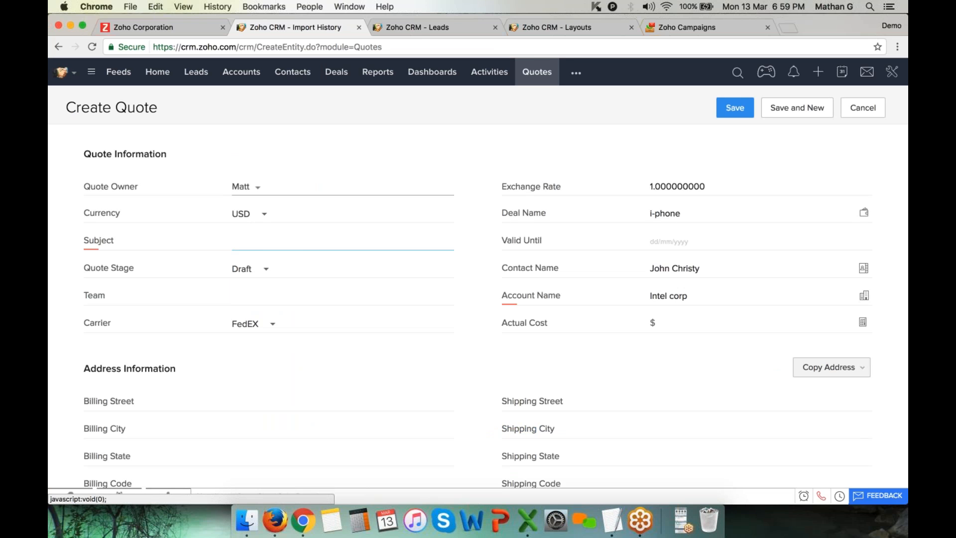
text(Quote)
key(Return)
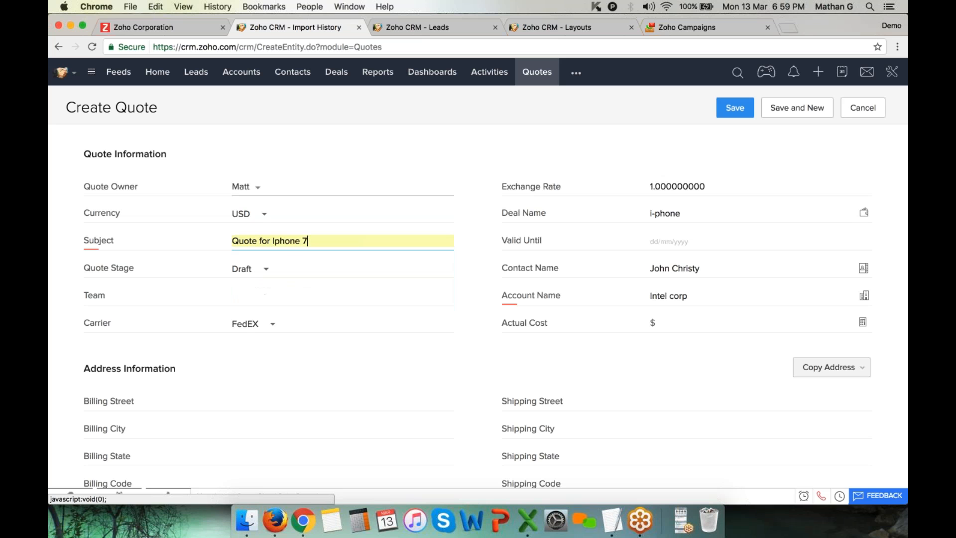
click(681, 240)
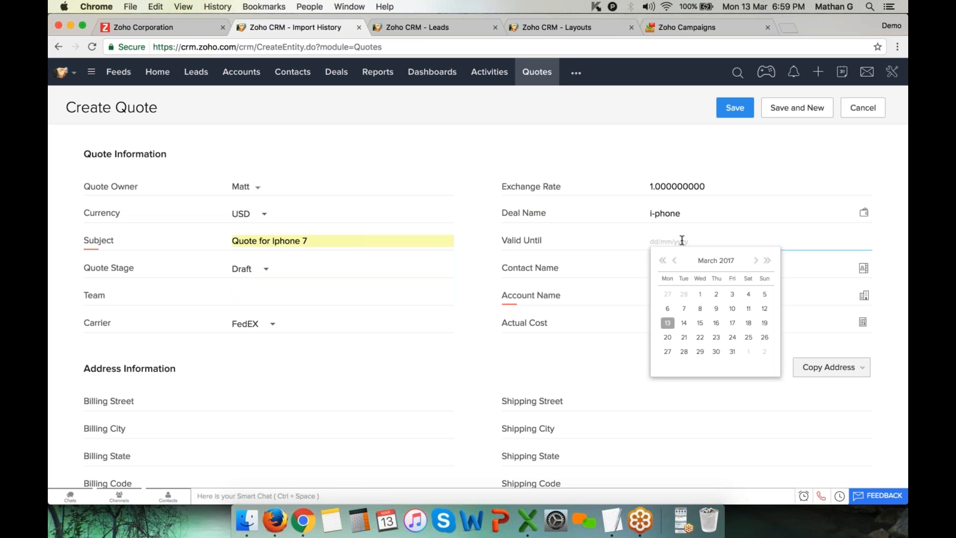
click(667, 337)
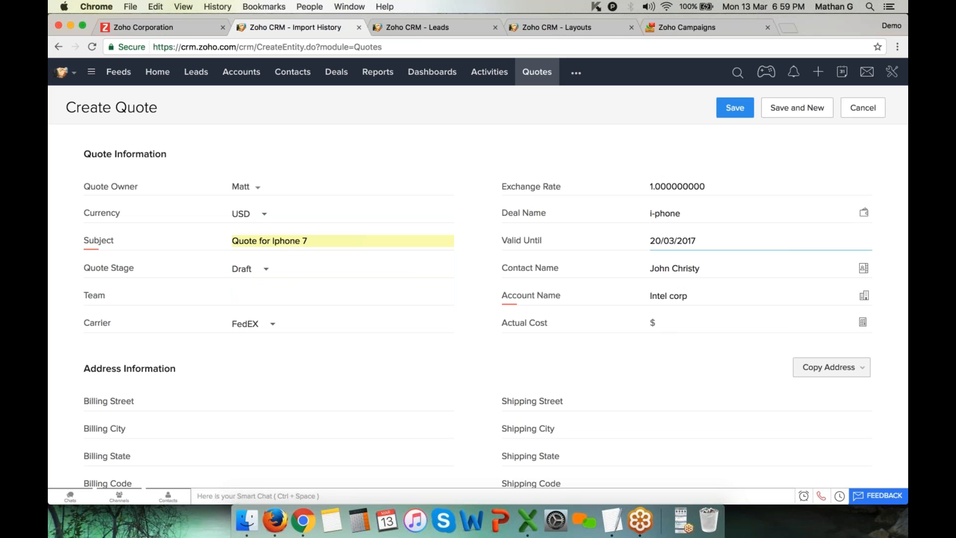
Review the address information with Billing Country USA and scroll to Product Details
scroll(352, 335, down, 5)
drag(85, 248, 583, 403)
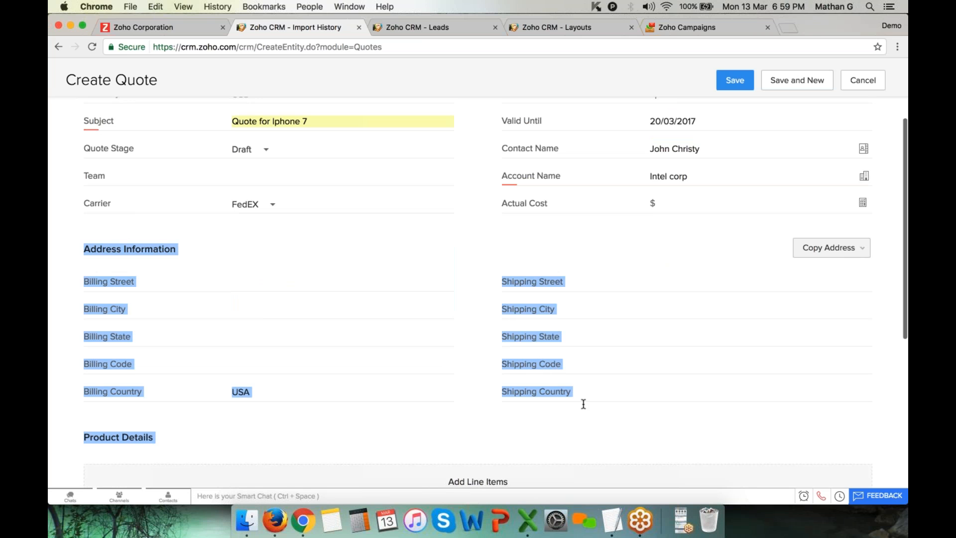
click(343, 392)
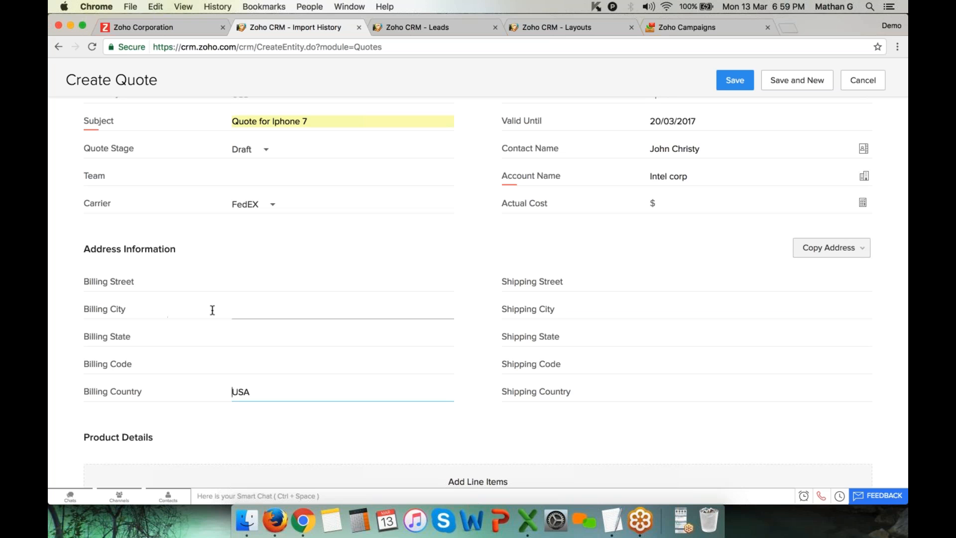
drag(88, 250, 181, 250)
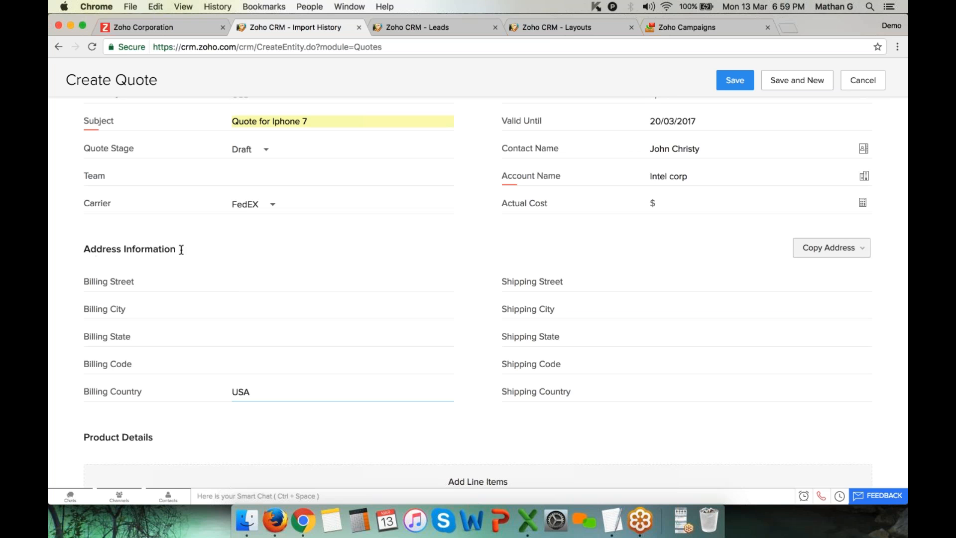
scroll(183, 250, down, 5)
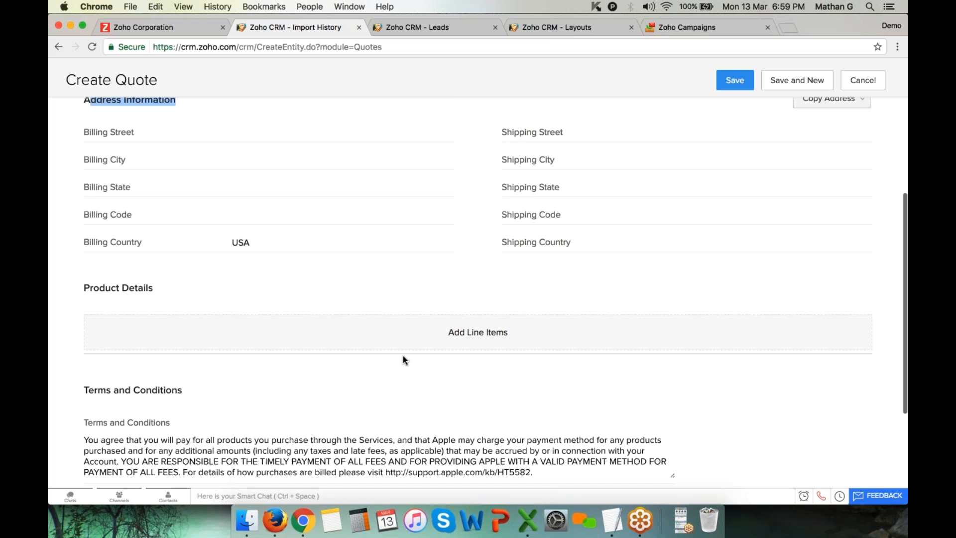
Search 'apple' and choose Apple i-phone 7 as the quote line item, quantity 3
click(479, 335)
text(ao)
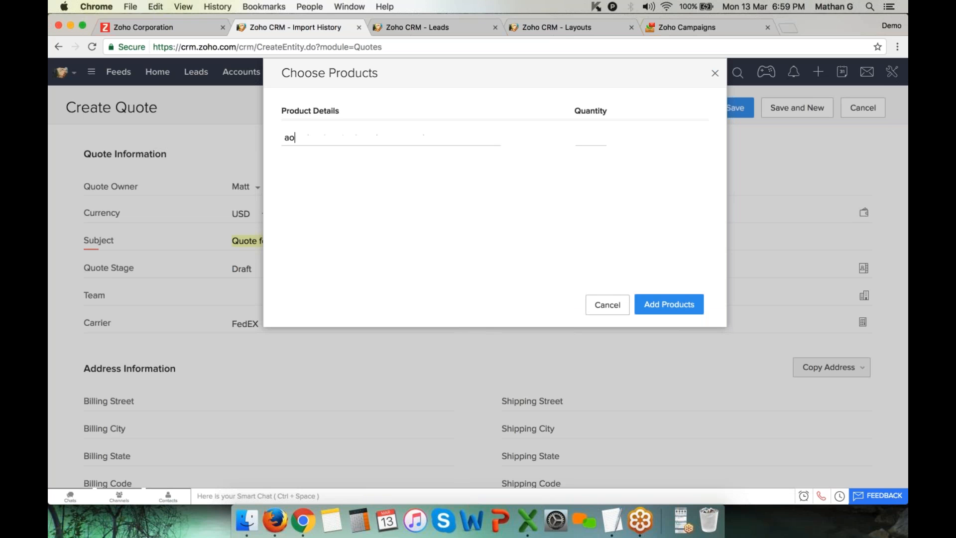
key(BackSpace)
text(apple)
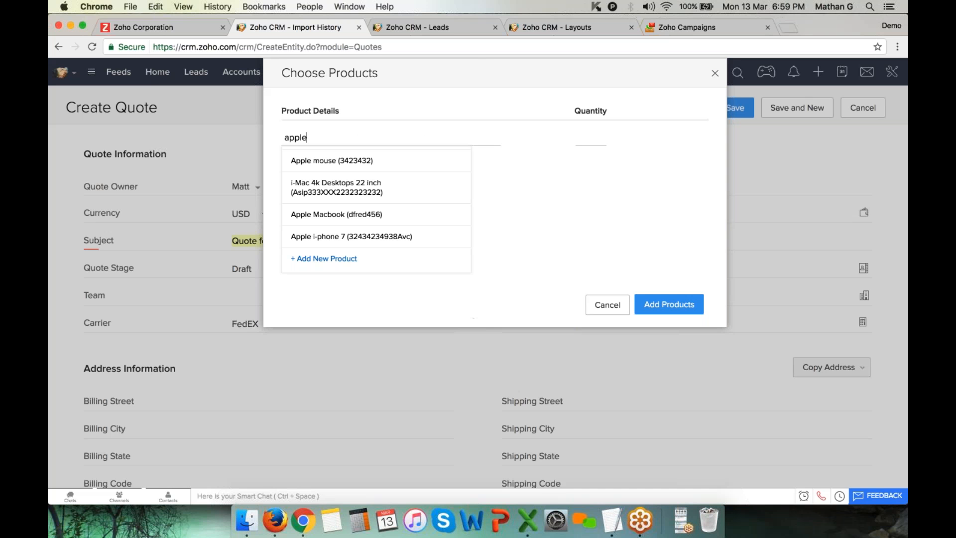
click(361, 237)
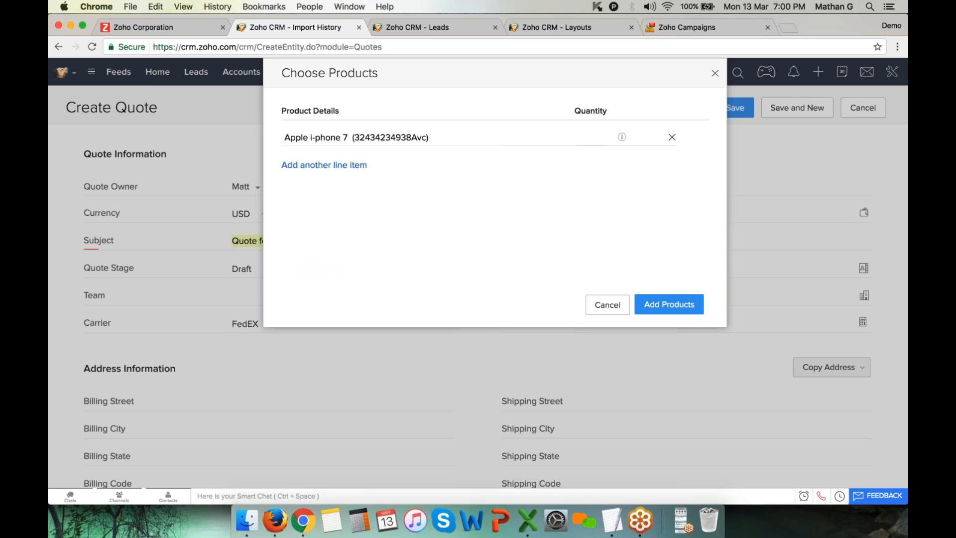
mouse_move(622, 137)
Add the Apple i-phone 7 line to the quote and set its list price to 700
click(689, 310)
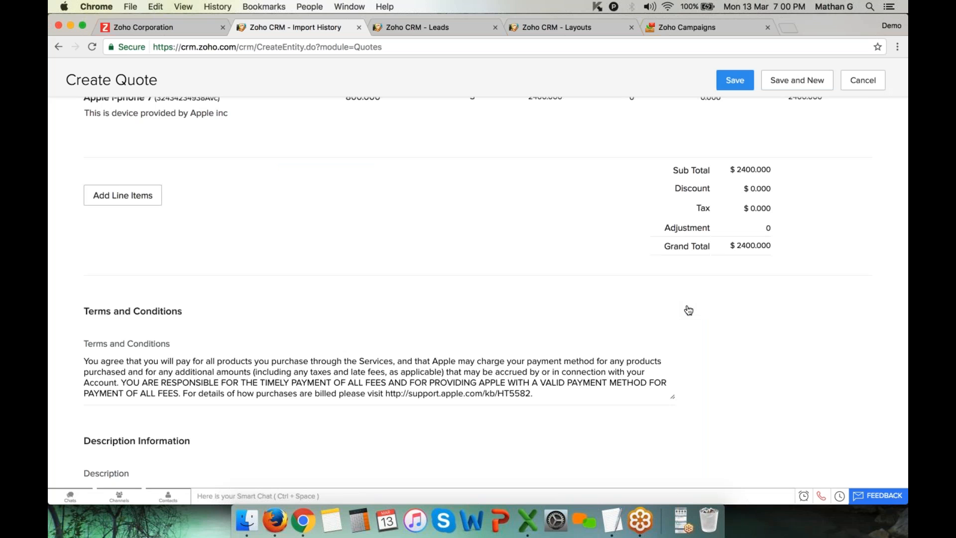
scroll(485, 346, up, 5)
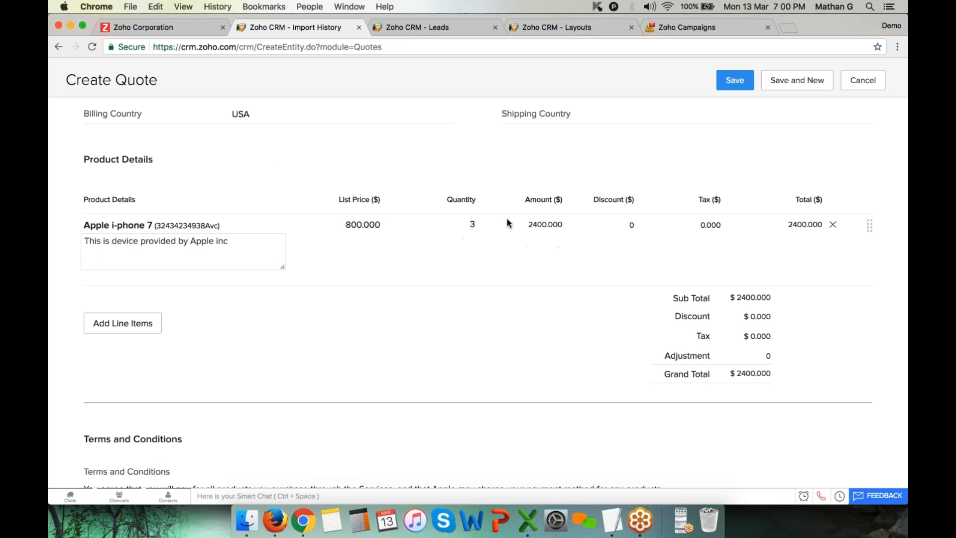
double_click(370, 229)
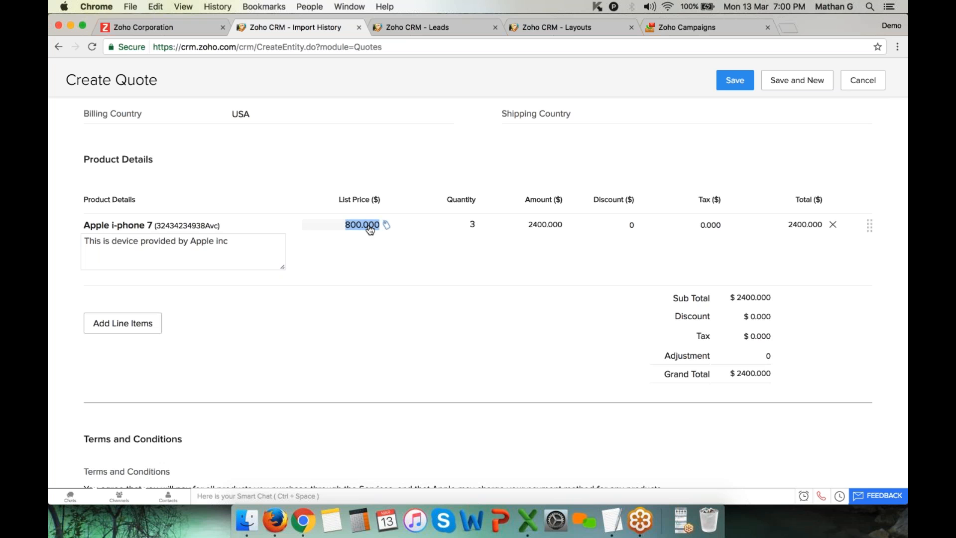
text(700)
click(478, 334)
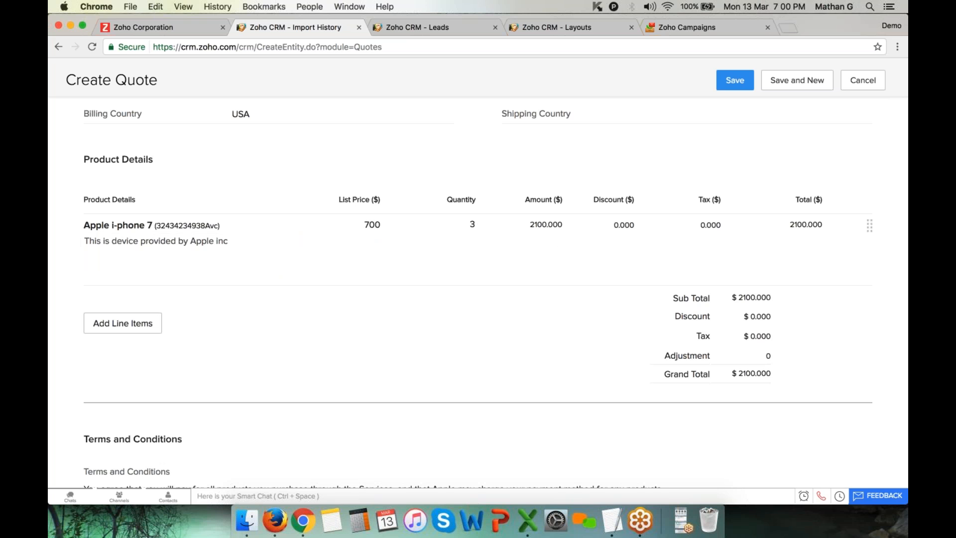
Apply a 10% discount to the line, bringing the total to 1890
click(642, 224)
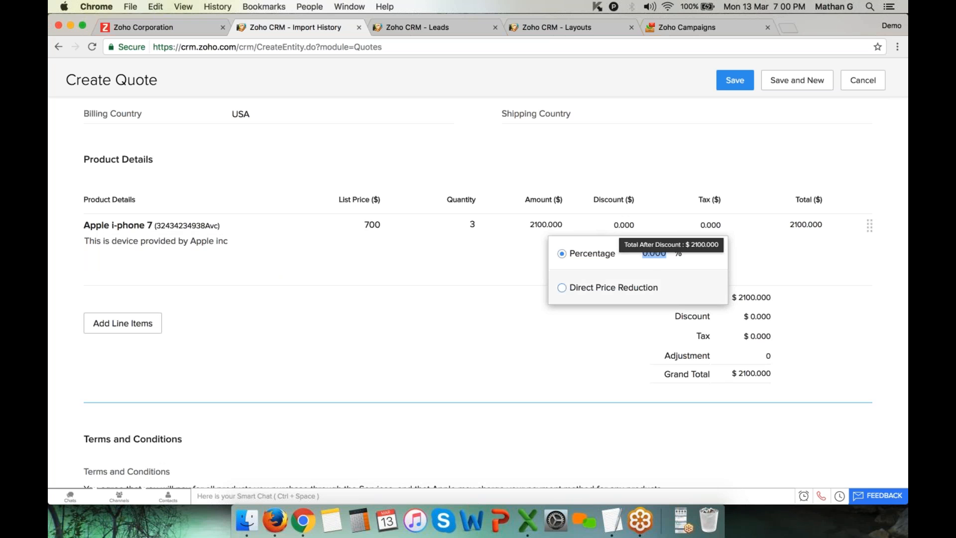
text(1)
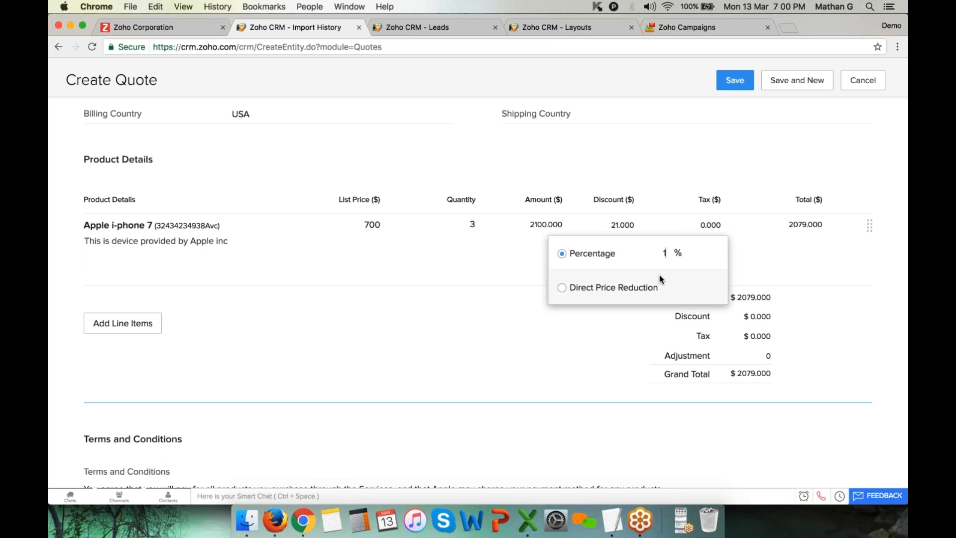
text(0)
click(602, 356)
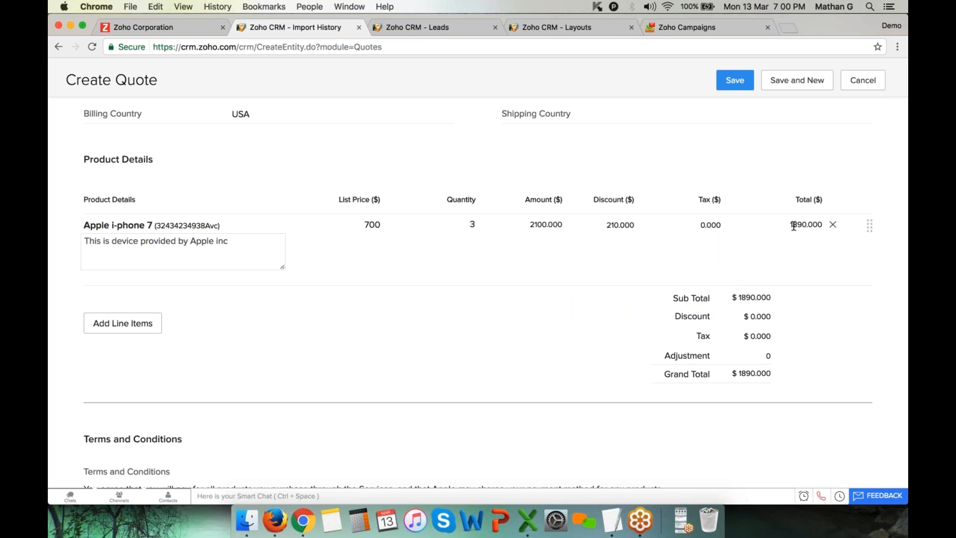
scroll(727, 342, down, 2)
scroll(728, 342, down, 2)
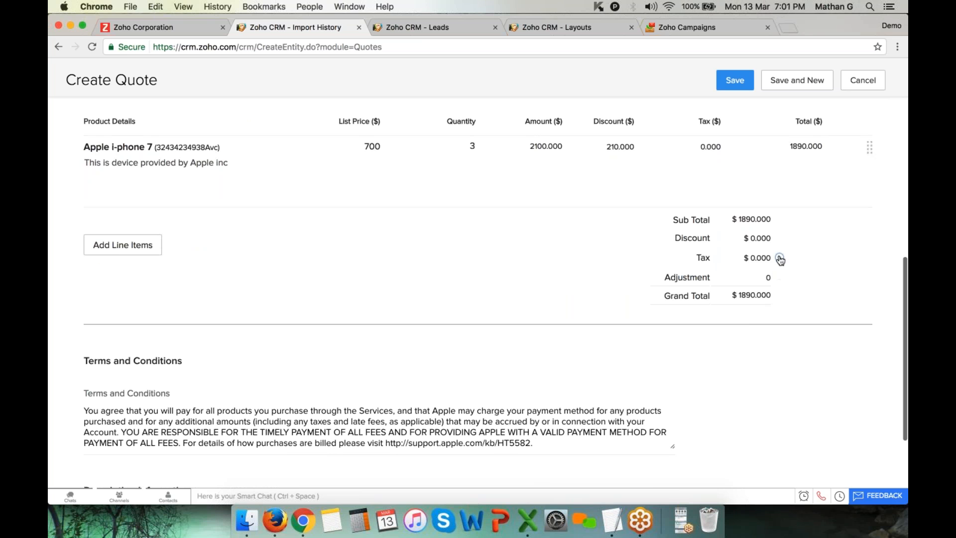
Review the tax breakdown's transportation charges and close it without applying
click(779, 259)
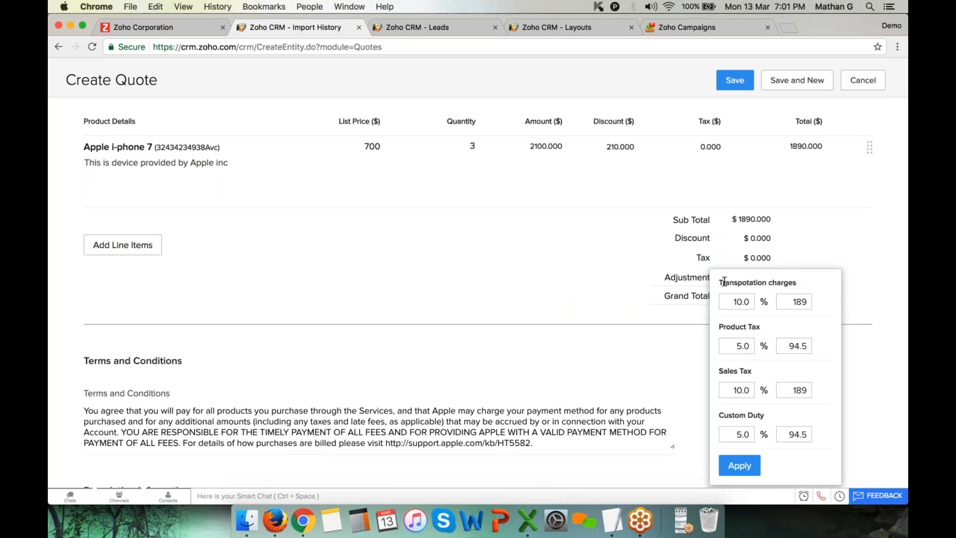
drag(719, 283, 828, 283)
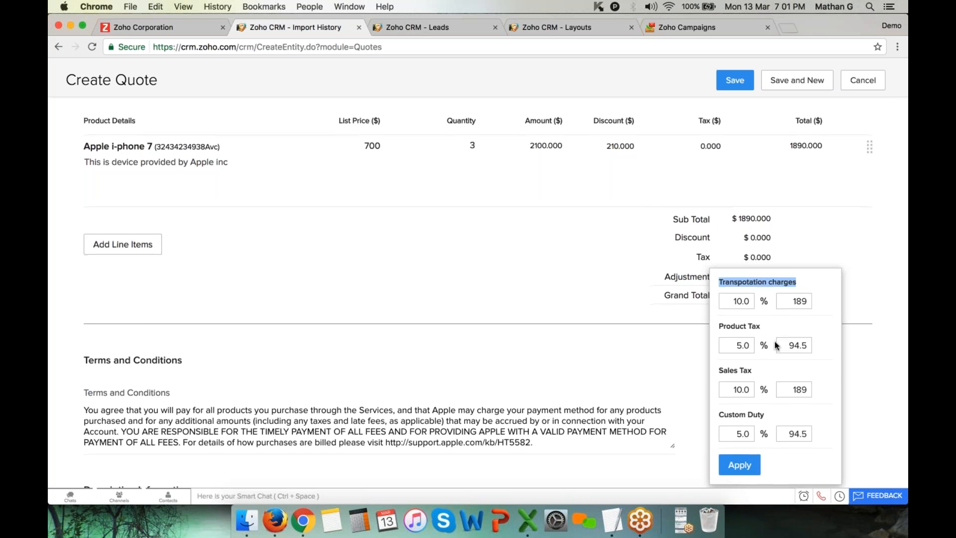
scroll(778, 347, down, 3)
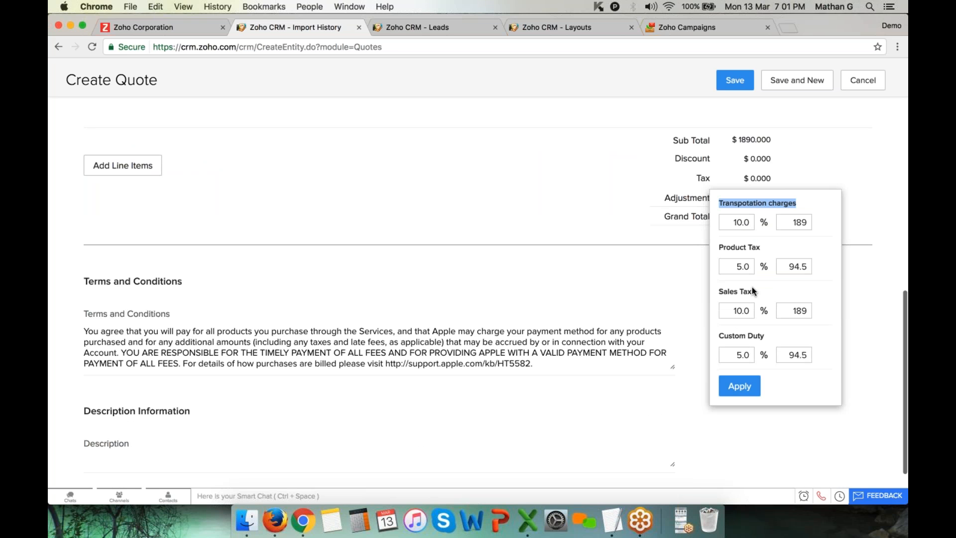
scroll(752, 293, up, 3)
click(639, 354)
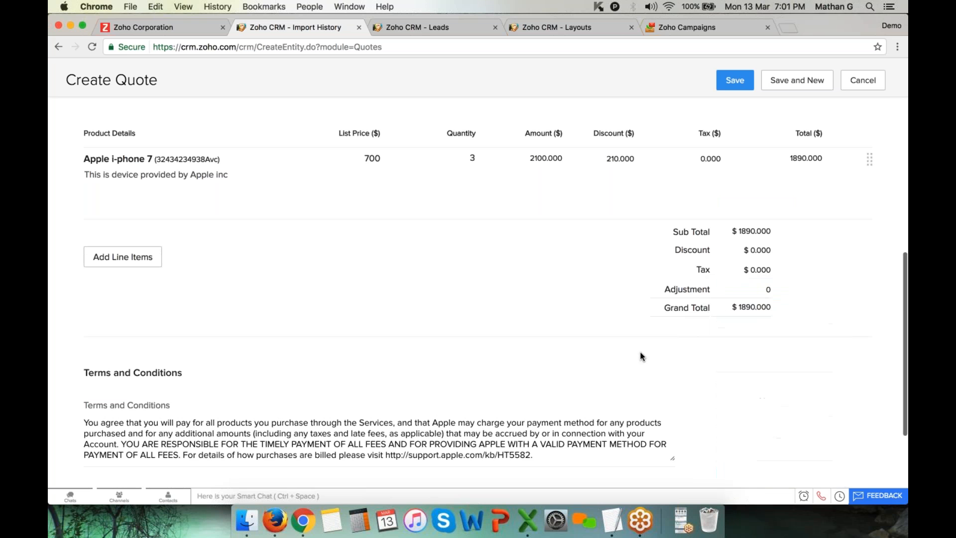
Review the terms and conditions and save 'Quote for Iphone 7'
scroll(320, 389, down, 5)
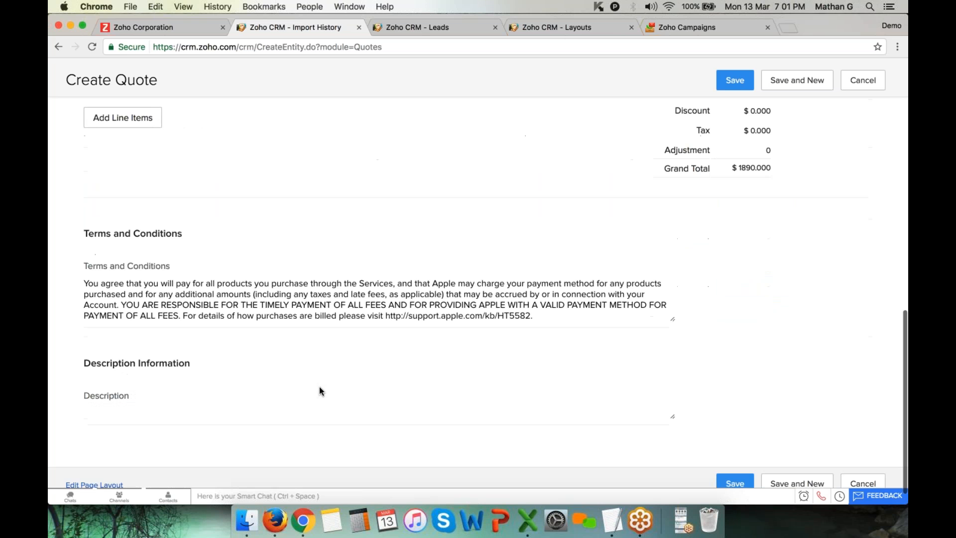
drag(91, 234, 131, 225)
drag(288, 285, 477, 296)
scroll(721, 294, down, 1)
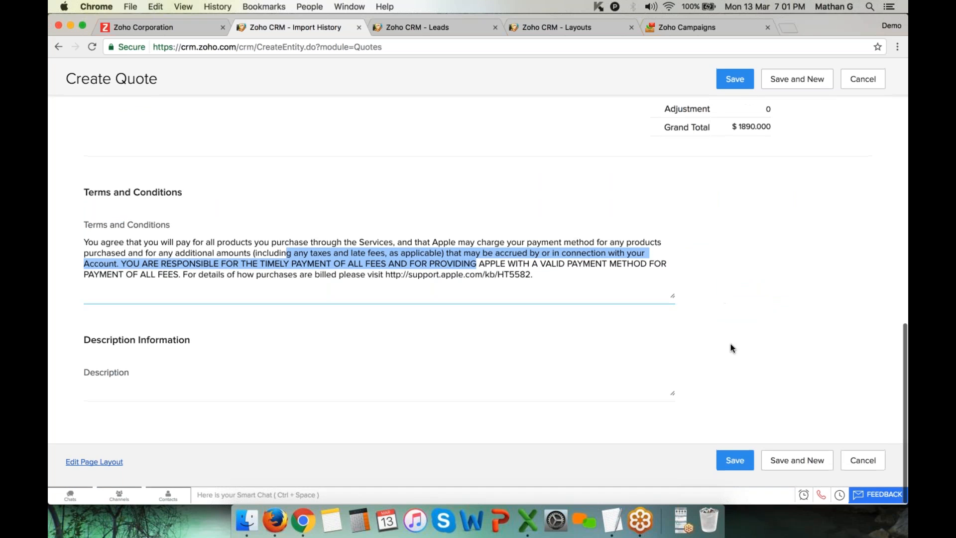
click(735, 461)
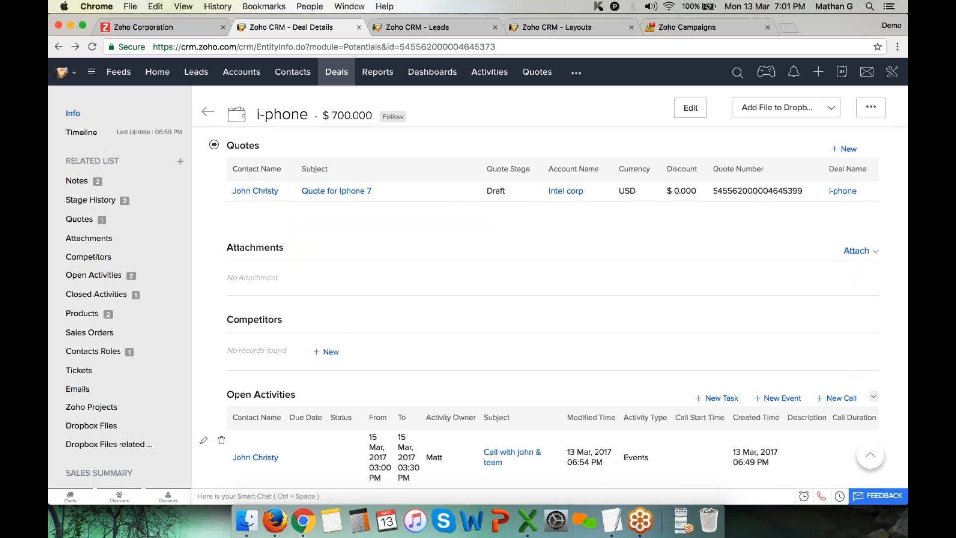
scroll(522, 402, down, 2)
scroll(522, 403, up, 4)
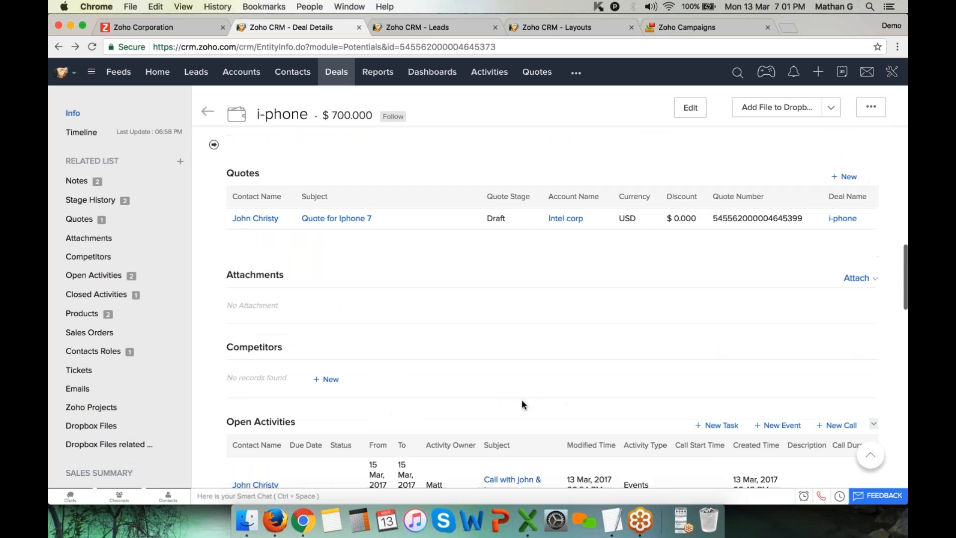
scroll(522, 404, up, 1)
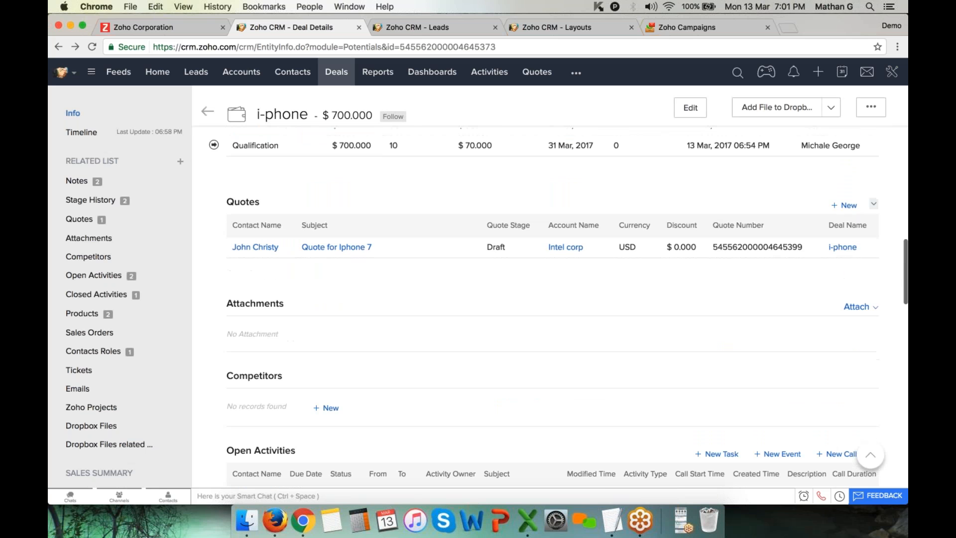
Open the saved Quote for Iphone 7 record and show its full details
click(363, 247)
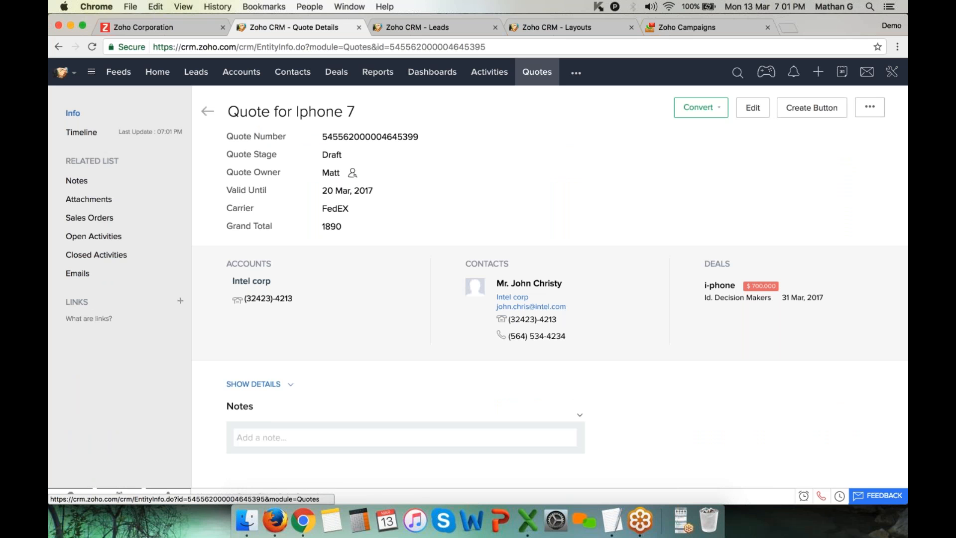
scroll(478, 304, down, 10)
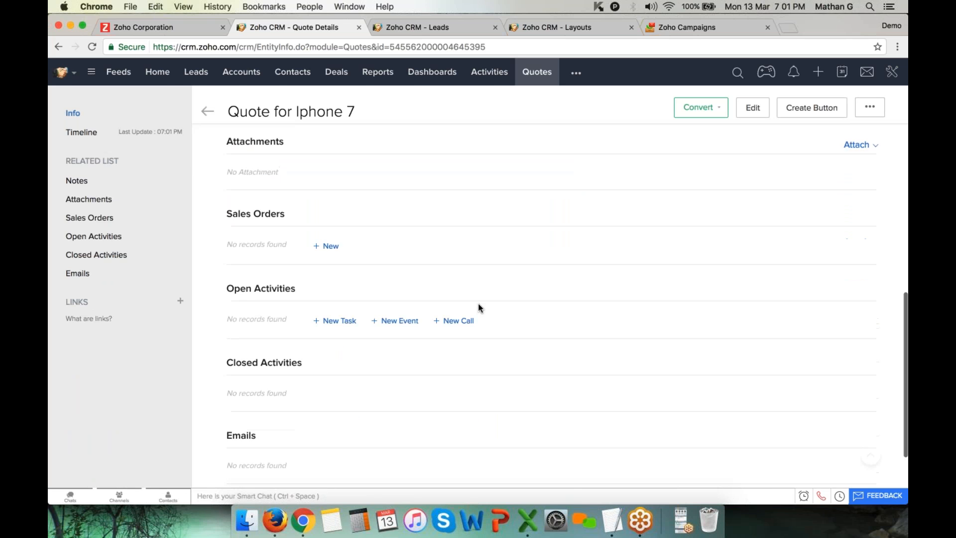
scroll(478, 307, up, 10)
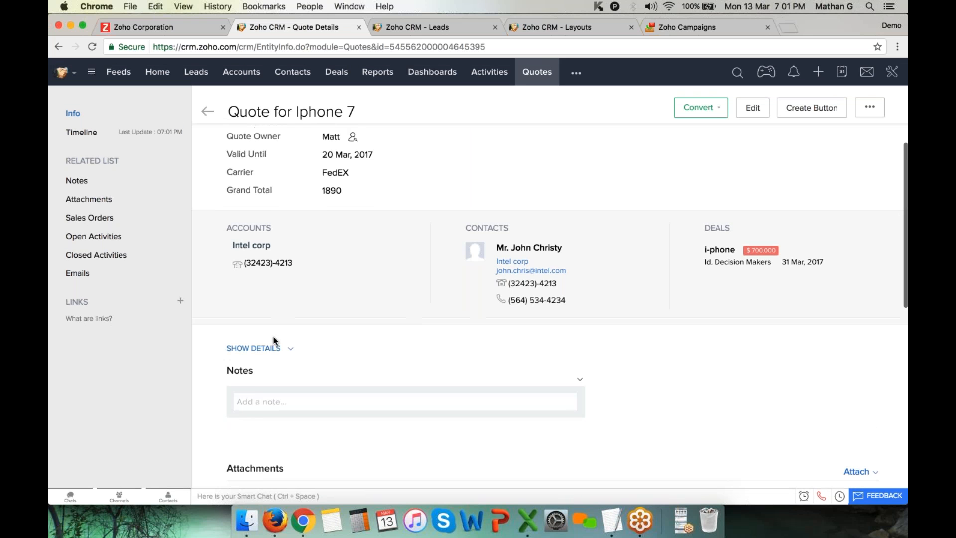
click(268, 349)
Look through the quote's details and actions menu, then switch to the Converted Leads tab
scroll(488, 383, down, 10)
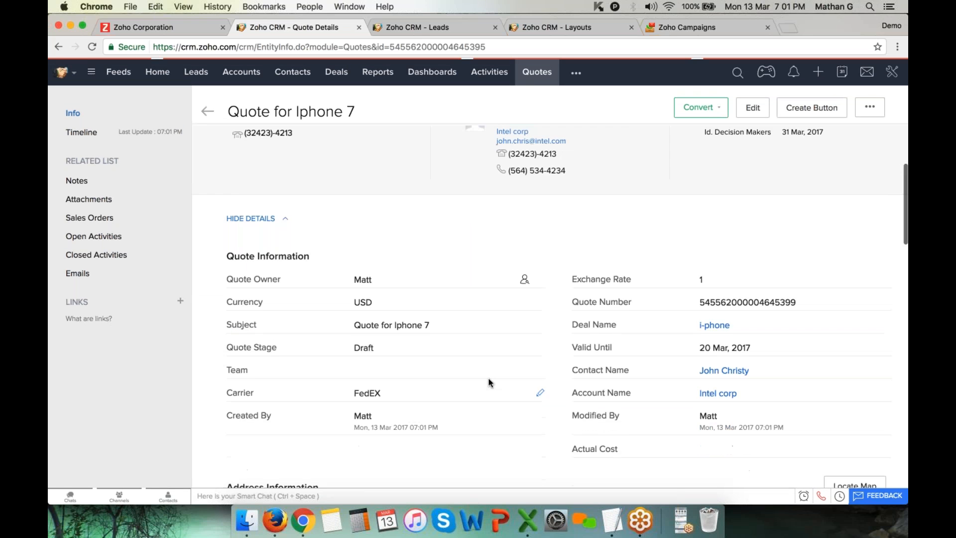
drag(213, 246, 630, 424)
scroll(630, 351, down, 3)
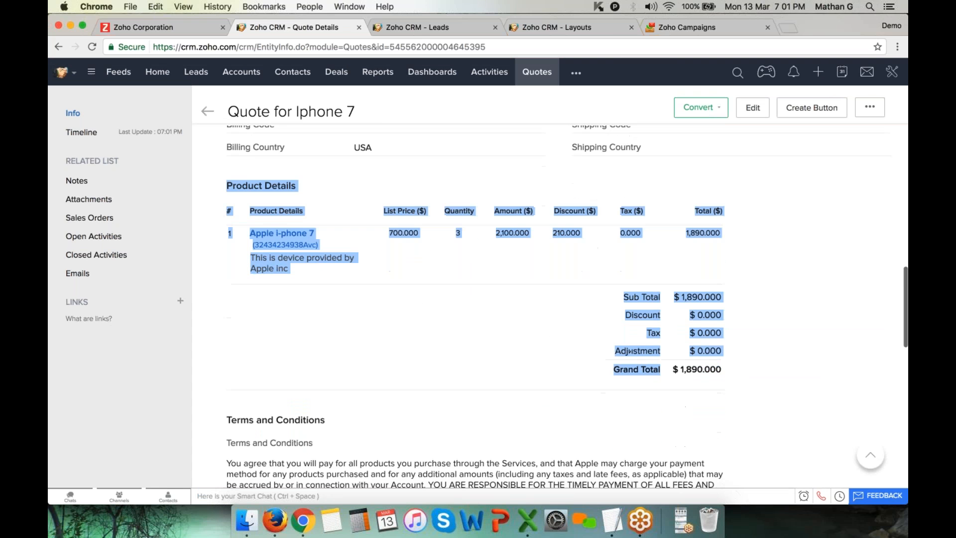
scroll(630, 350, up, 2)
scroll(629, 351, down, 3)
click(630, 351)
click(870, 107)
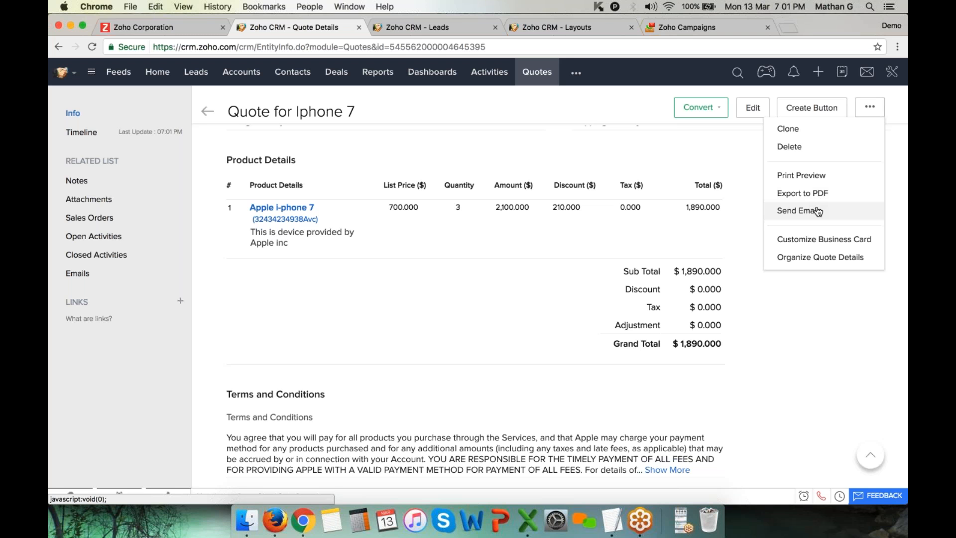
click(440, 29)
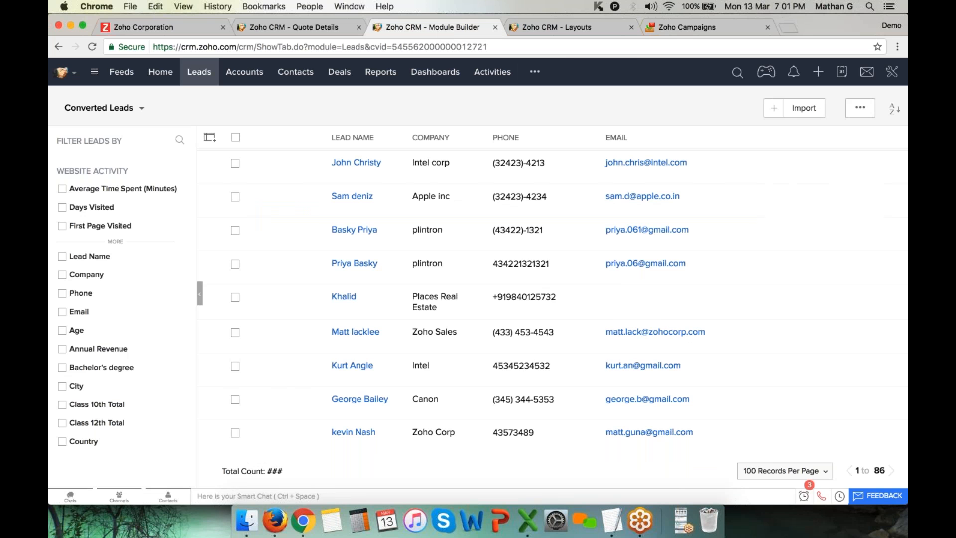
Open the Quotes list, discard a new quote form unsaved, and go to CRM Setup
click(535, 71)
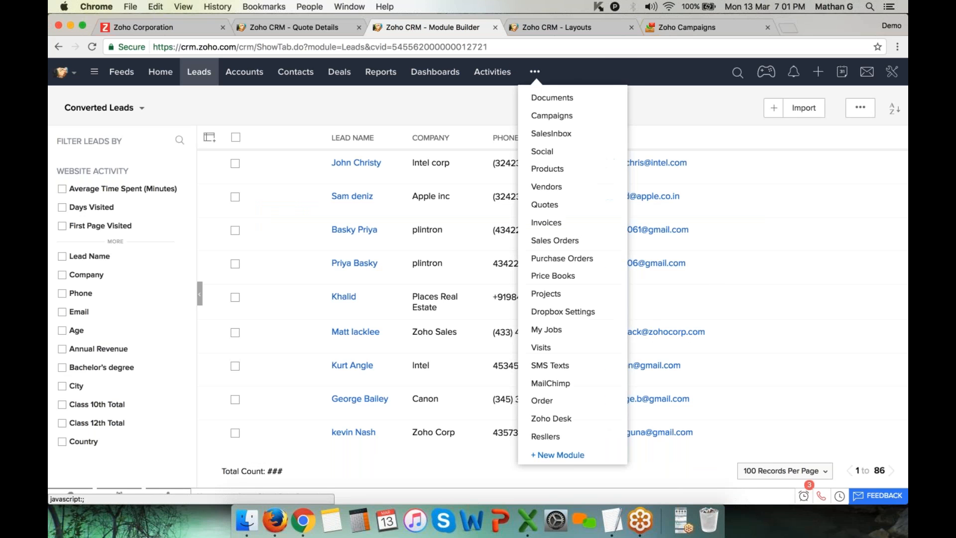
click(555, 206)
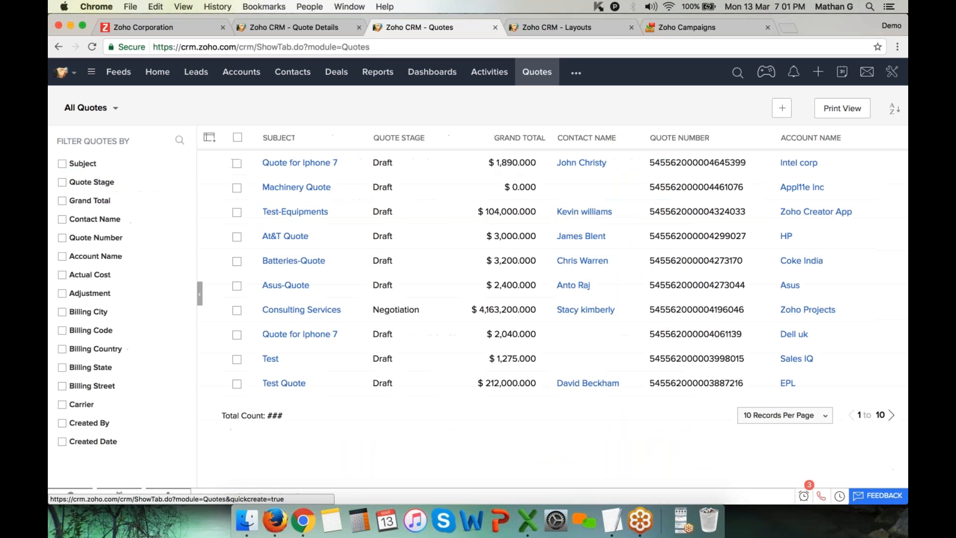
click(781, 108)
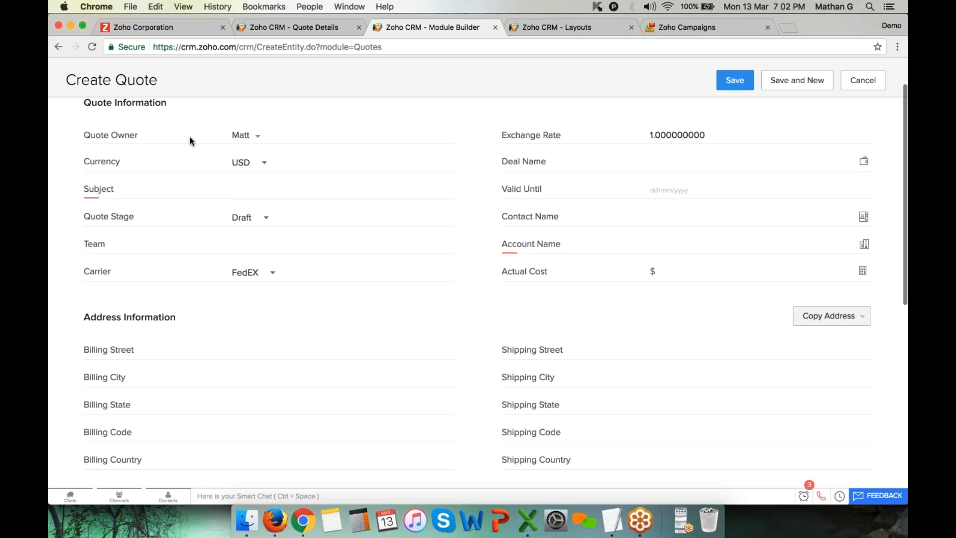
drag(190, 141, 417, 300)
click(375, 320)
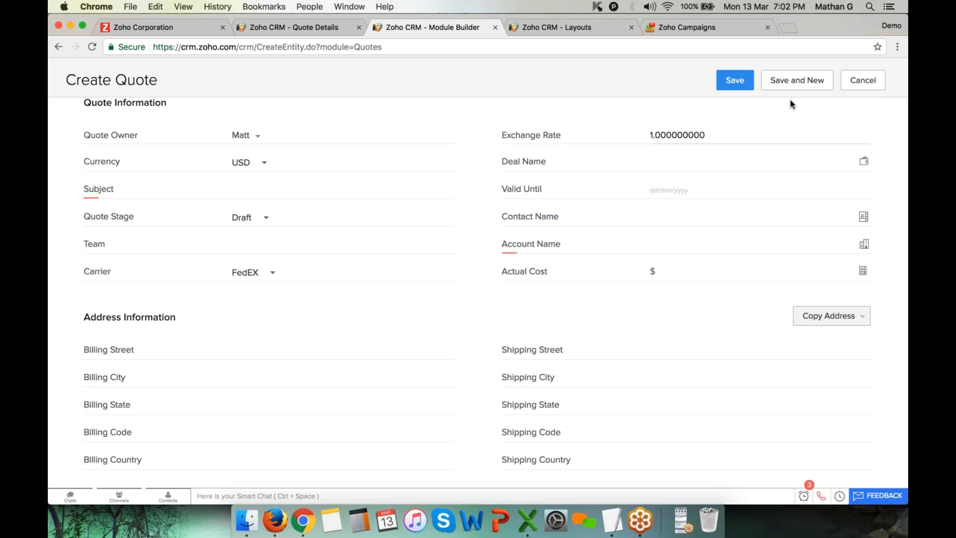
click(874, 78)
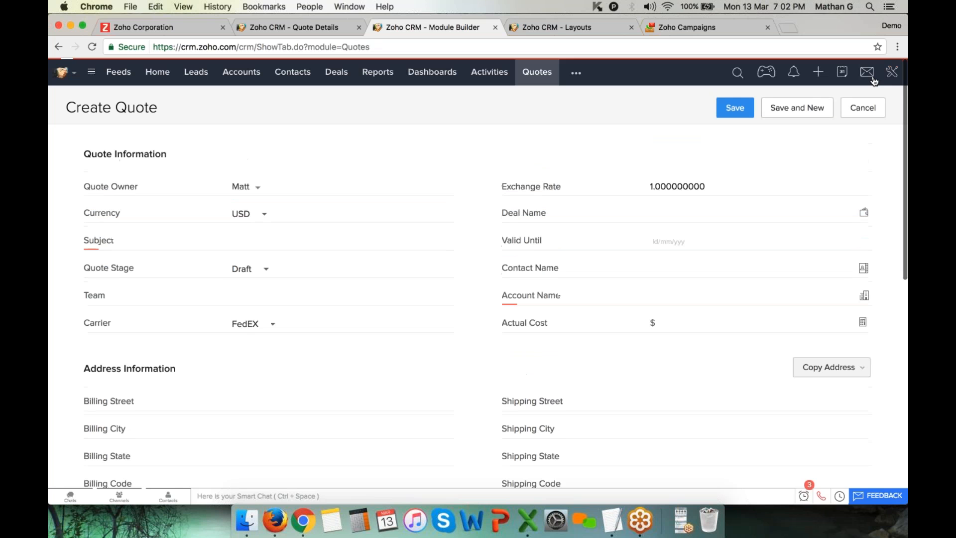
click(892, 72)
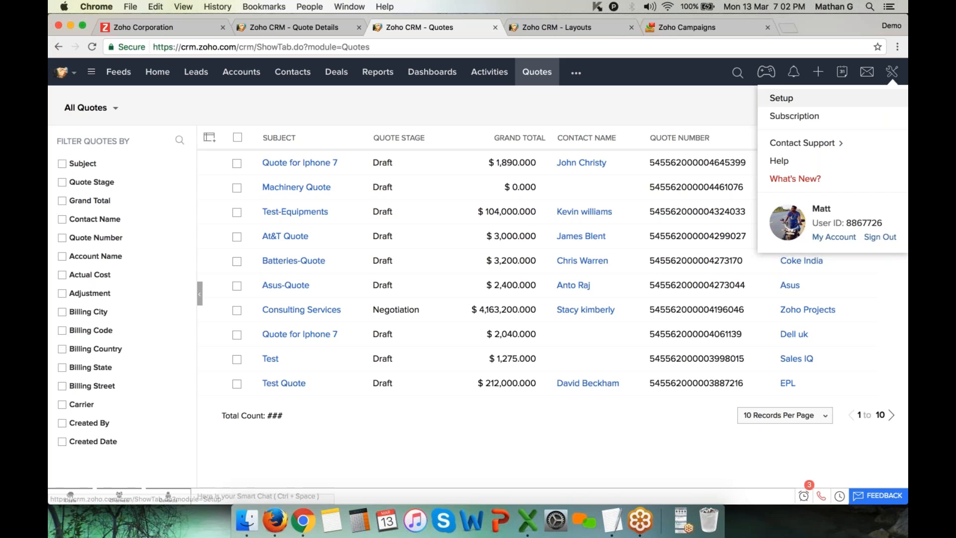
click(830, 99)
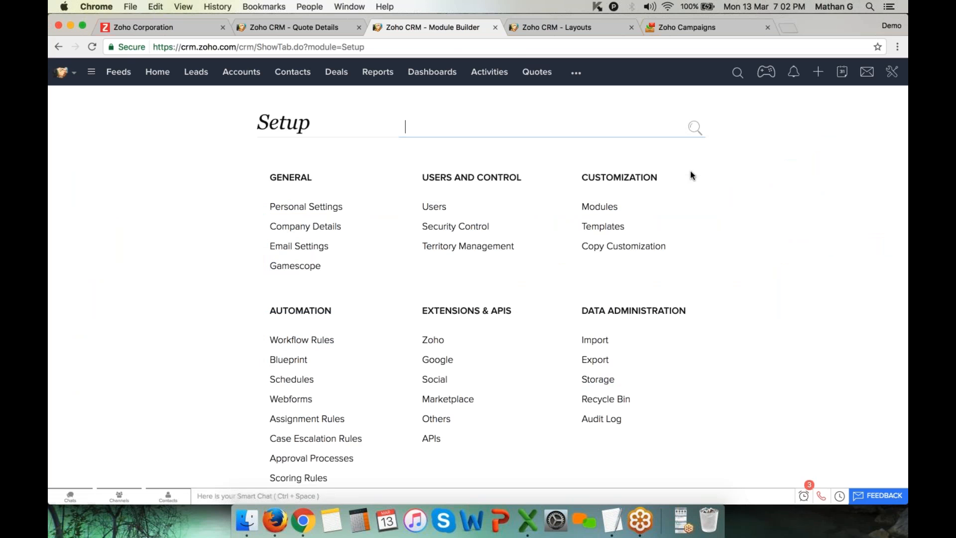
Open the inventory Quote Template from Templates for editing and scroll its preview
click(602, 227)
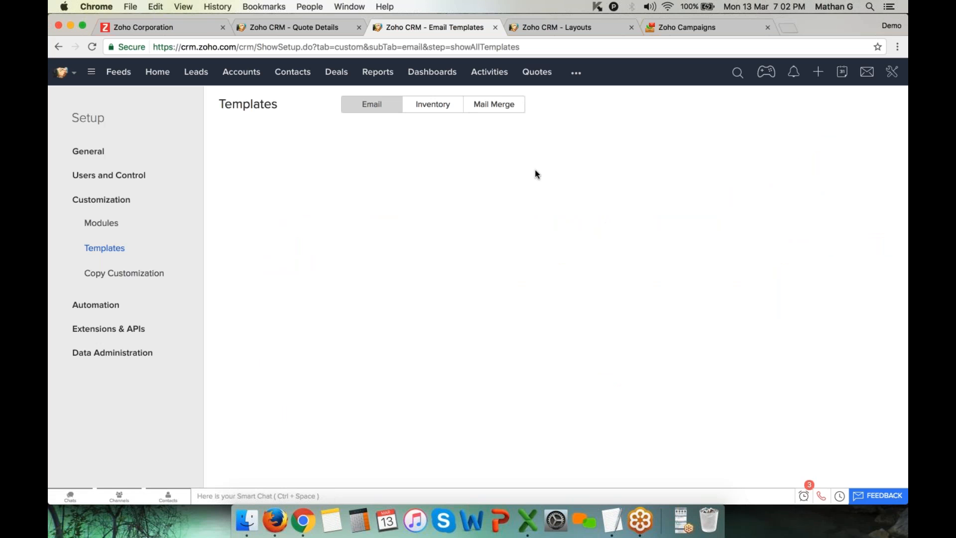
click(433, 105)
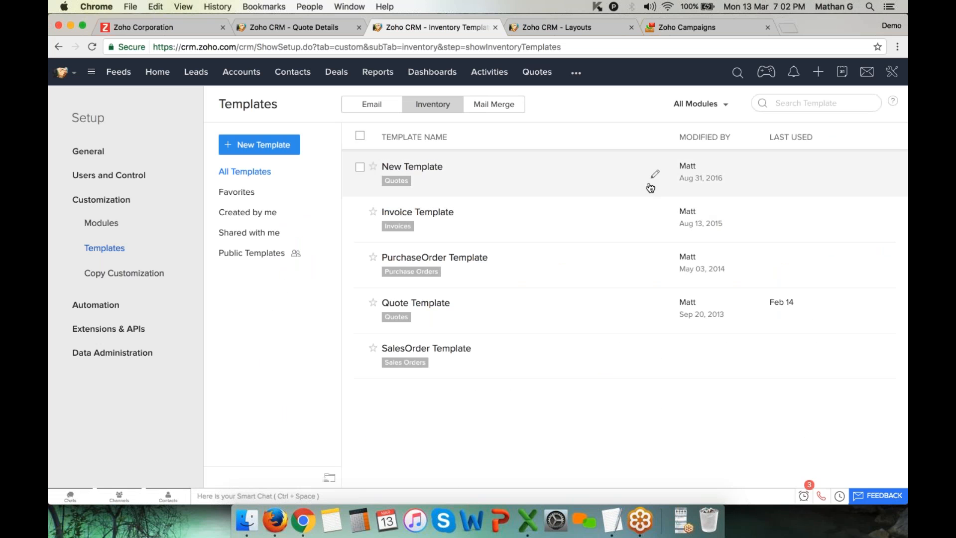
click(656, 310)
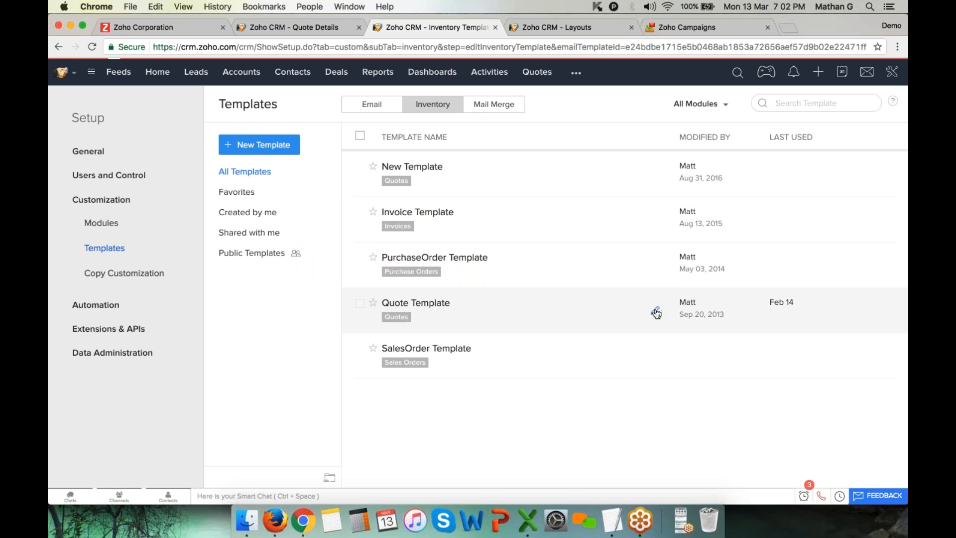
scroll(508, 306, down, 5)
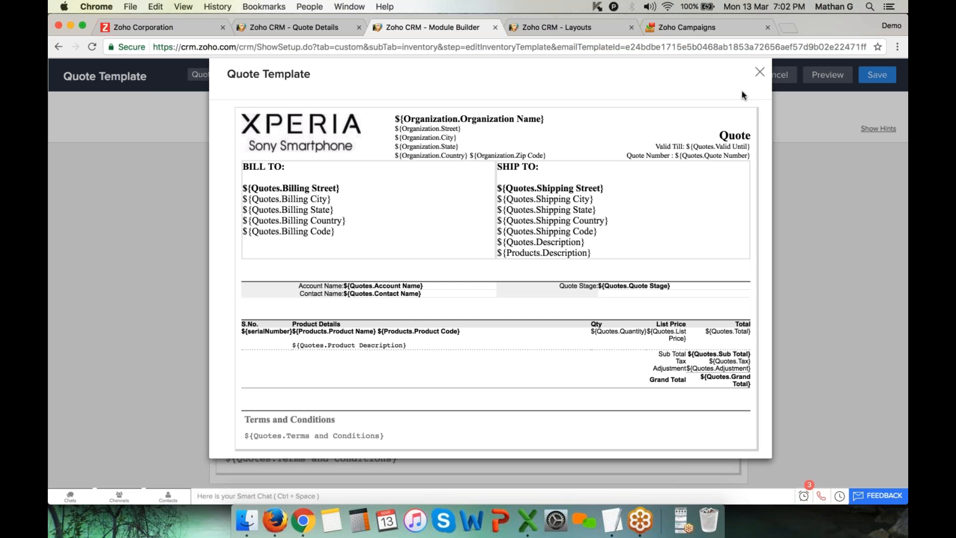
Preview the Quote Template's HTML without saving changes, then return to the Quote for Iphone 7 tab
click(760, 72)
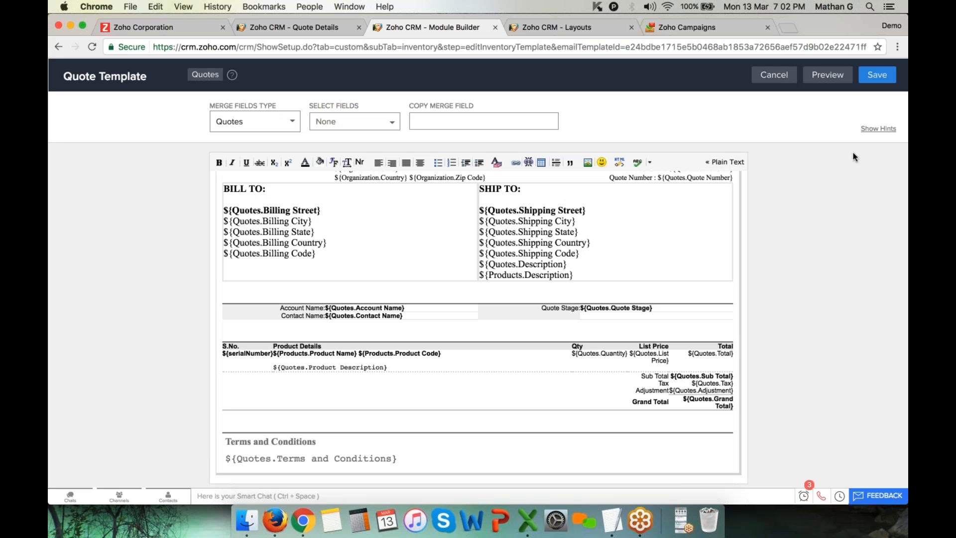
click(621, 166)
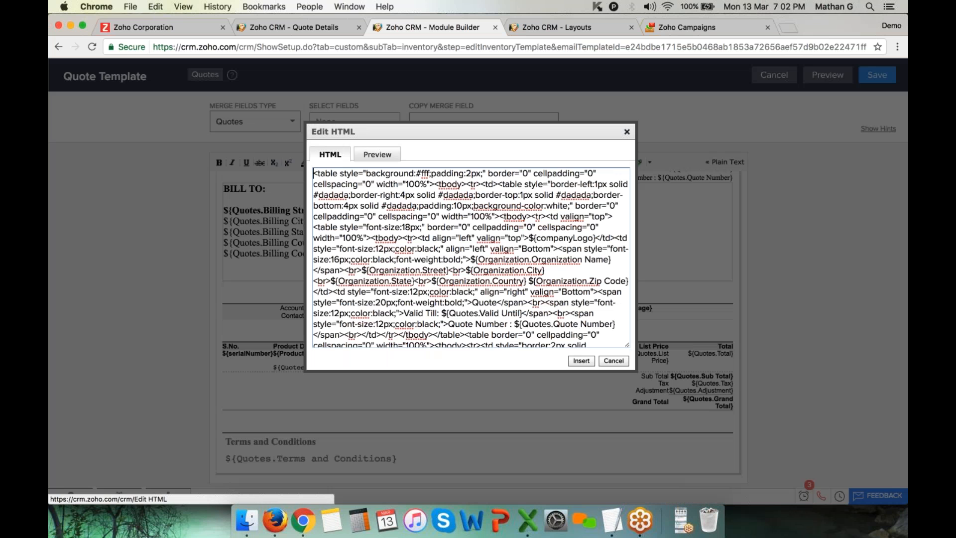
click(377, 155)
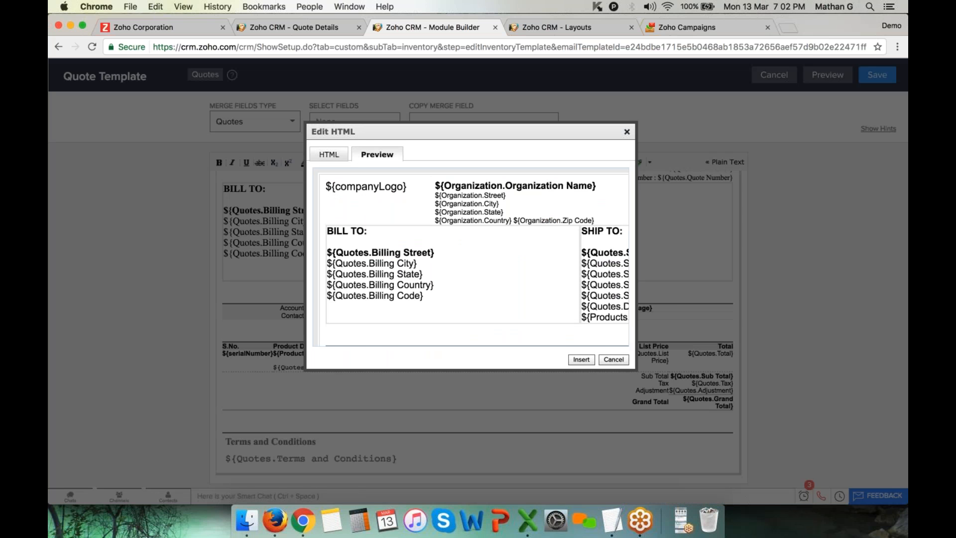
click(613, 360)
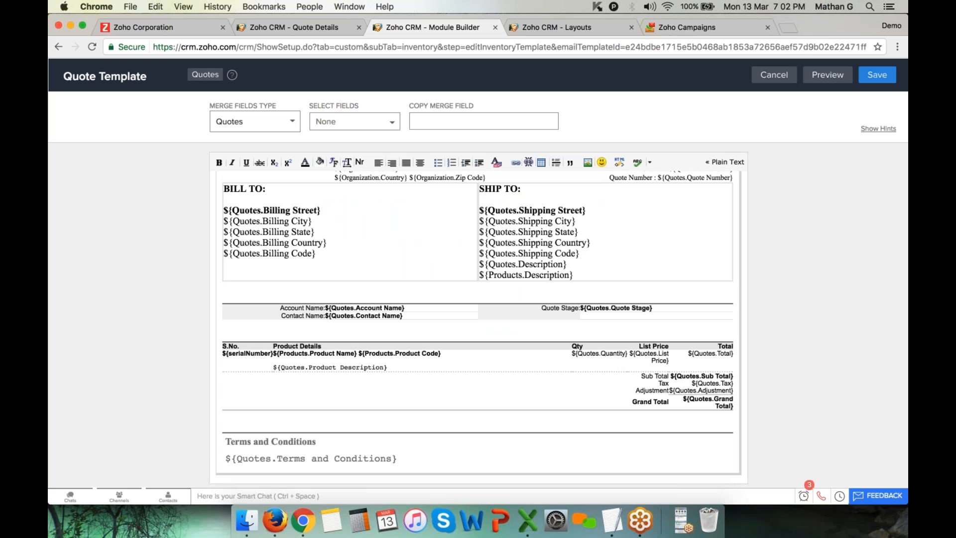
click(316, 27)
click(874, 187)
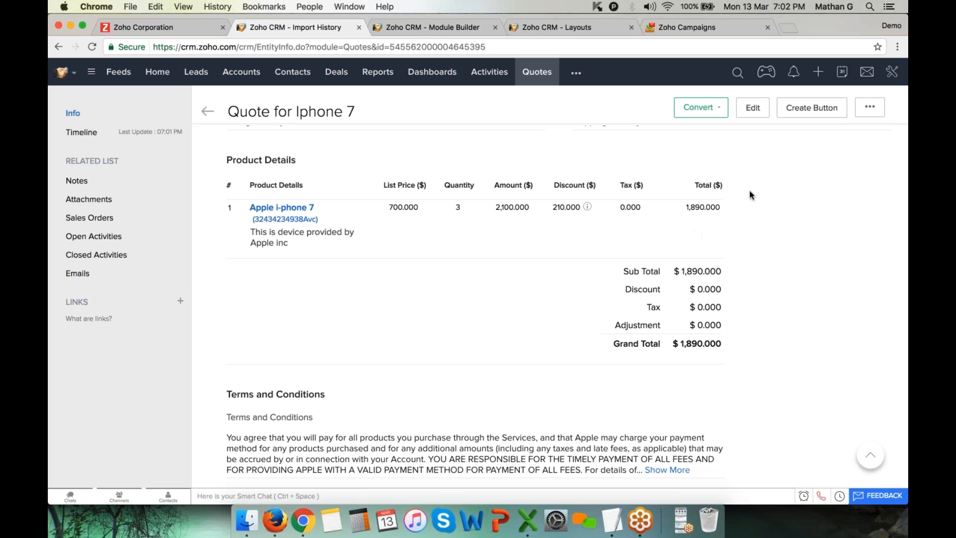
Convert the Quote for Iphone 7 into an Intel corp invoice totalling 1890
click(717, 106)
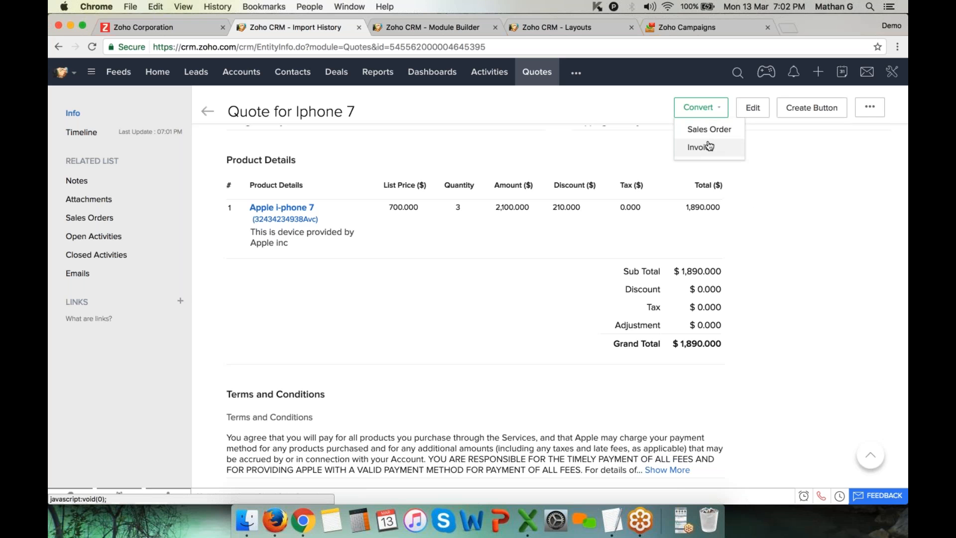
click(818, 220)
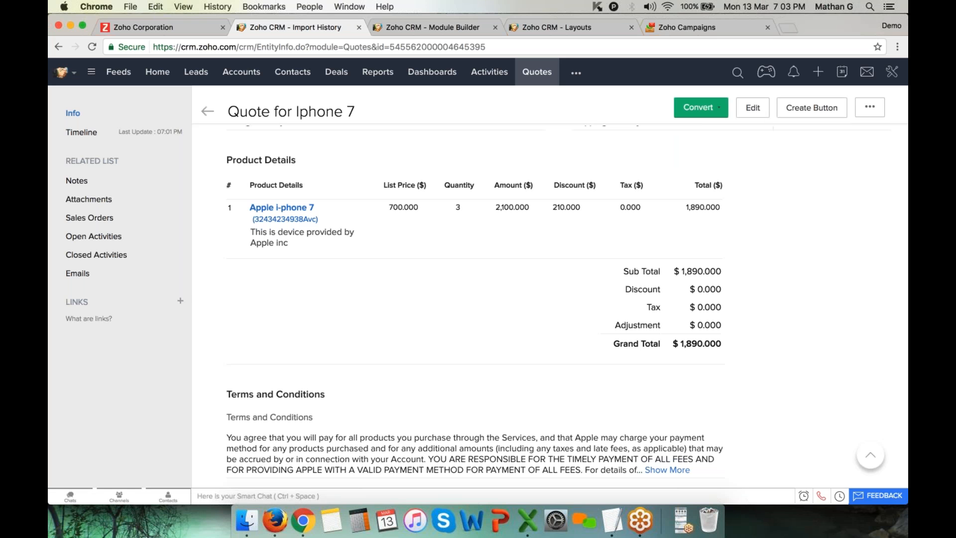
click(718, 106)
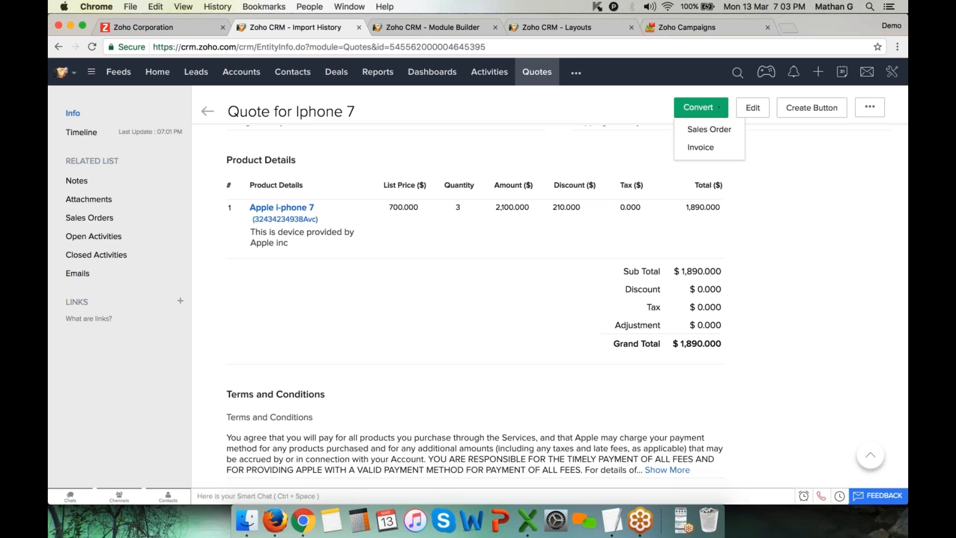
click(711, 151)
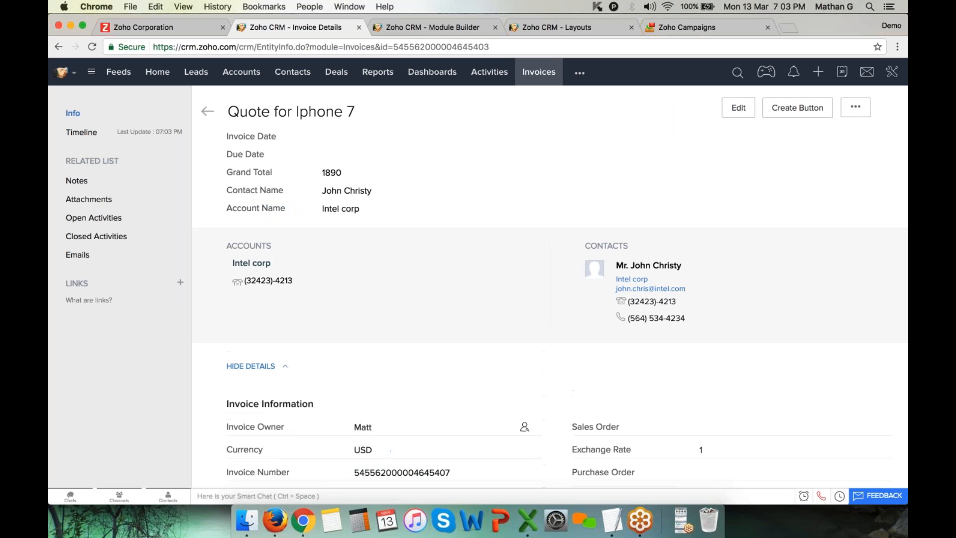
Move the i-phone deal to Proposal/Price Quote, then save it as Closed Won
click(337, 72)
click(340, 163)
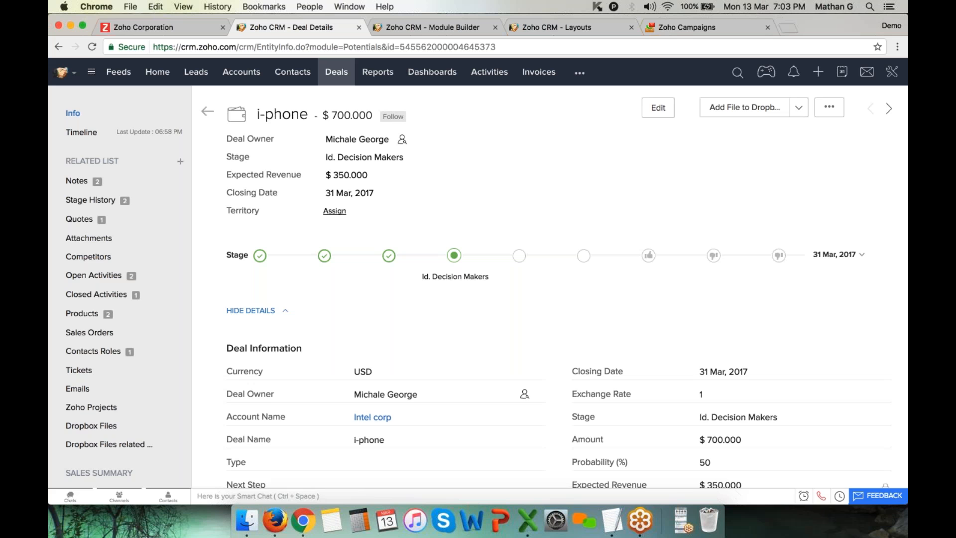
click(520, 257)
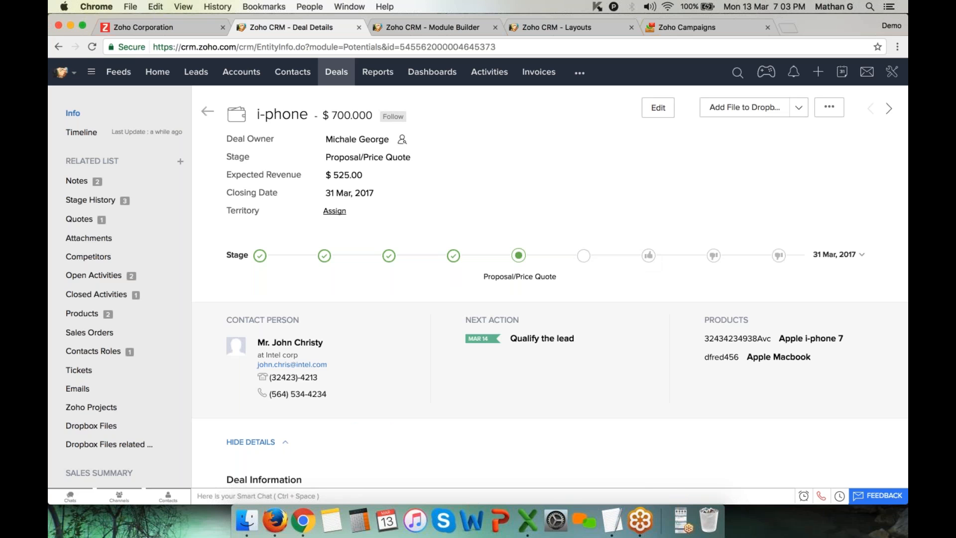
click(715, 258)
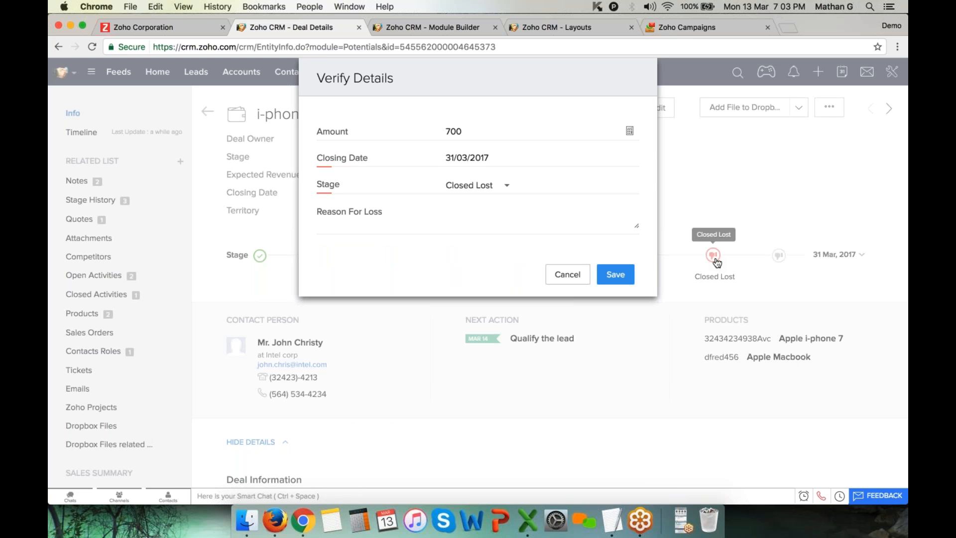
click(568, 274)
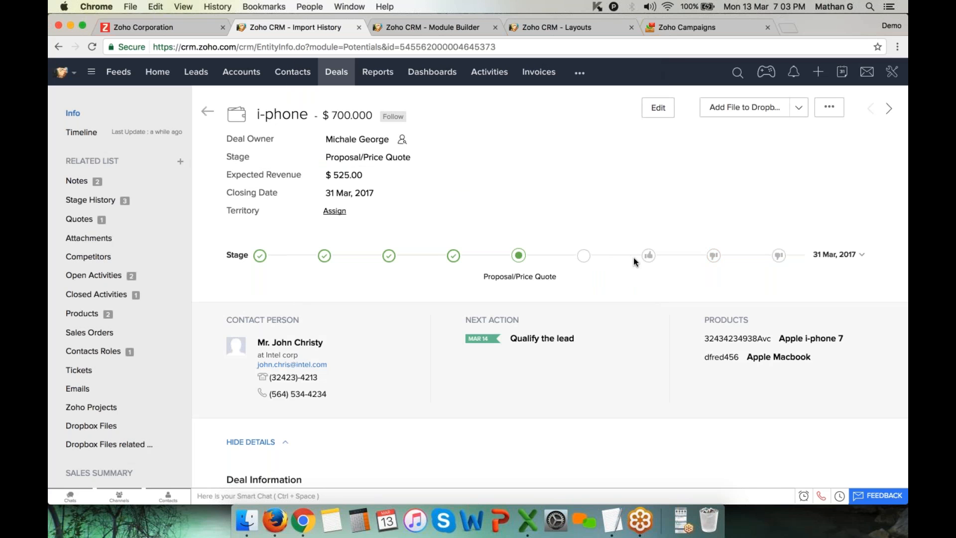
click(648, 256)
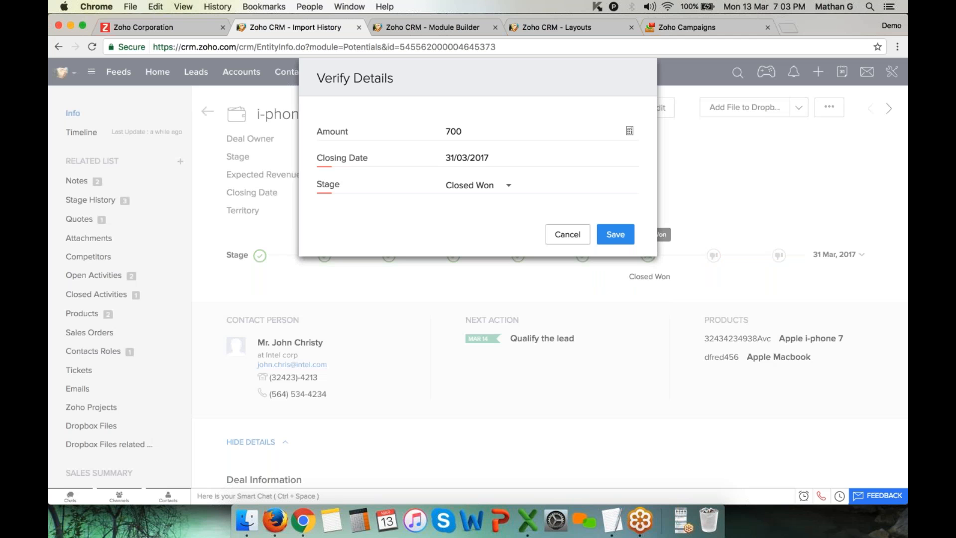
click(618, 236)
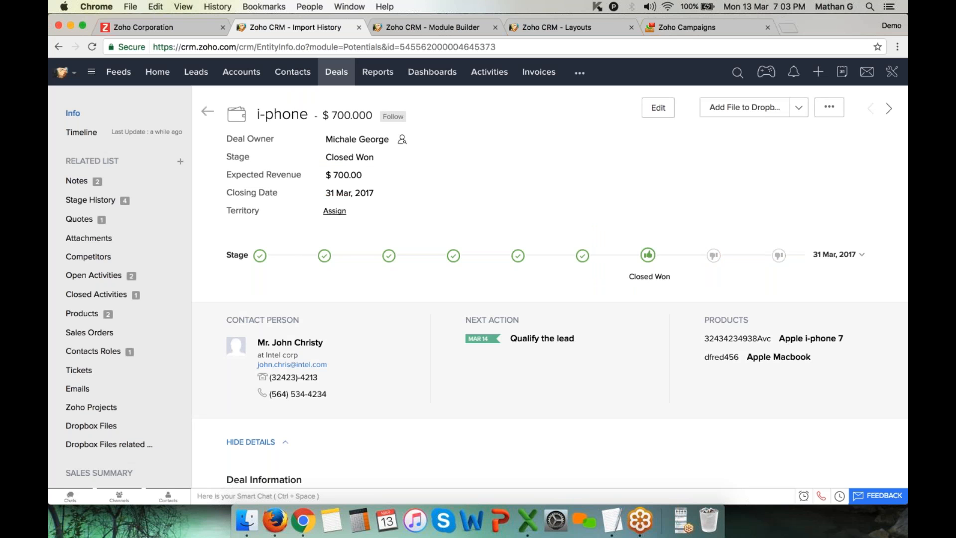
click(287, 82)
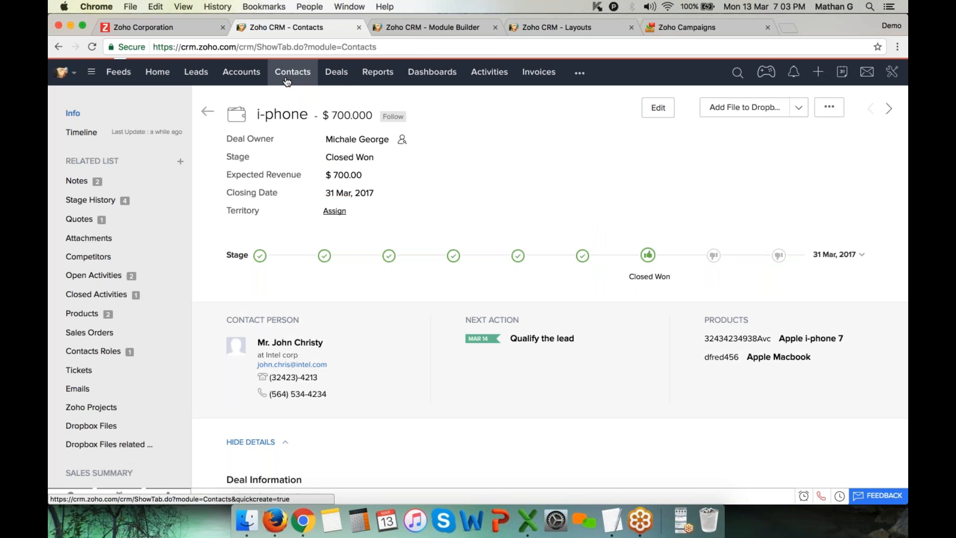
click(360, 166)
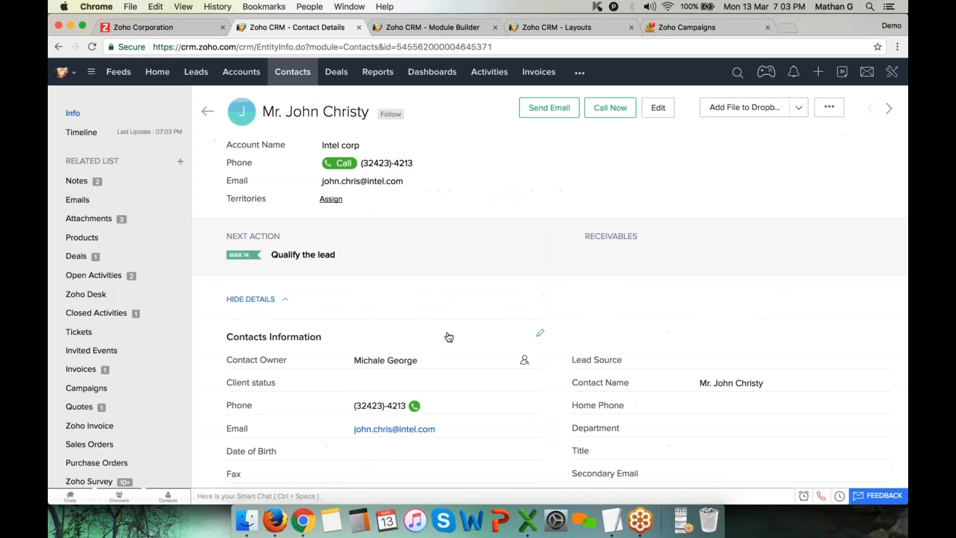
scroll(449, 335, down, 1)
click(255, 267)
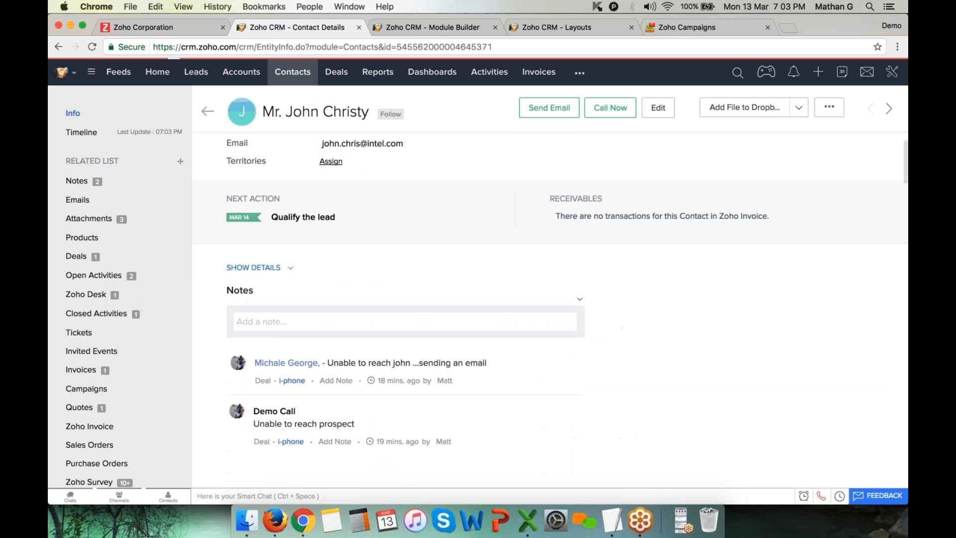
scroll(254, 294, down, 15)
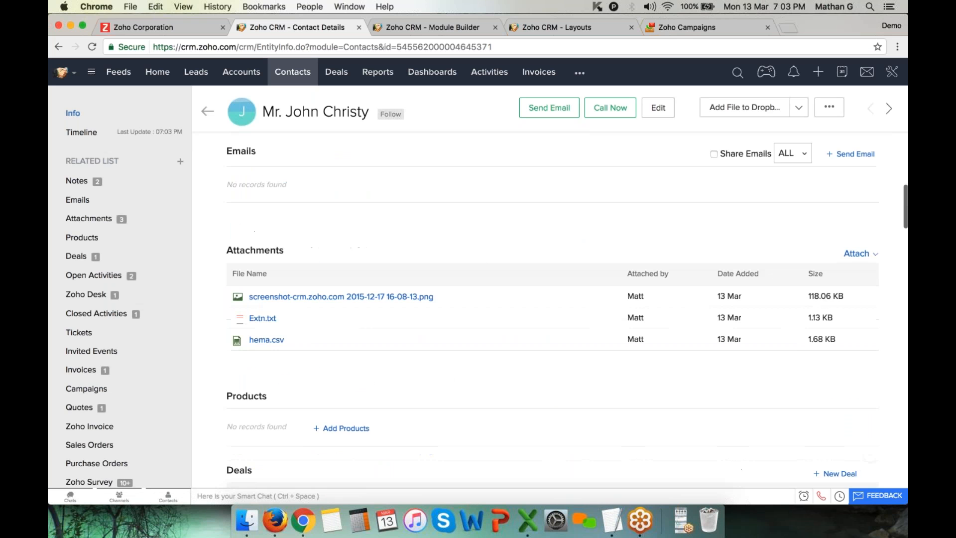
drag(344, 304, 227, 303)
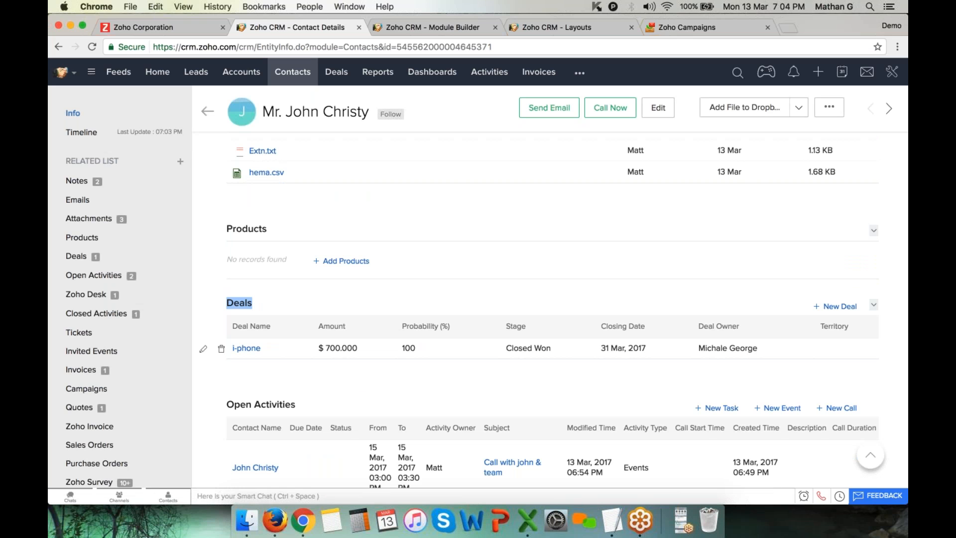
click(208, 348)
Load support.zoho.com in a new tab and move the Zoho Desk tab before Campaigns
click(788, 28)
text(support.zoho.com)
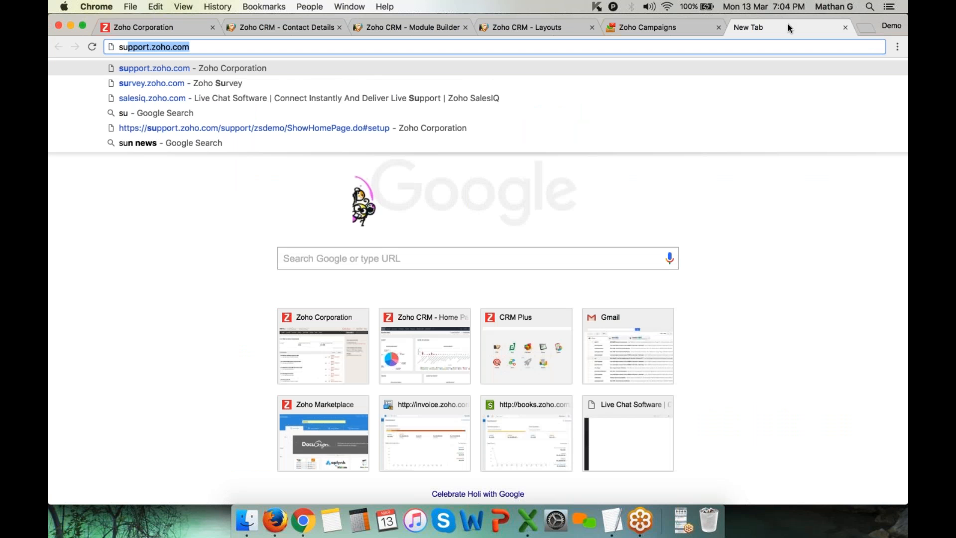
key(Return)
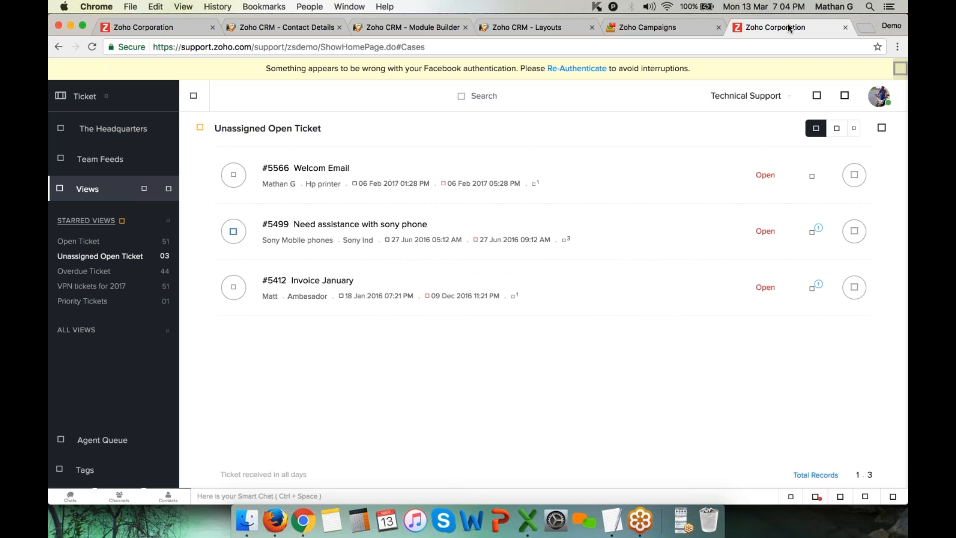
drag(792, 27, 662, 35)
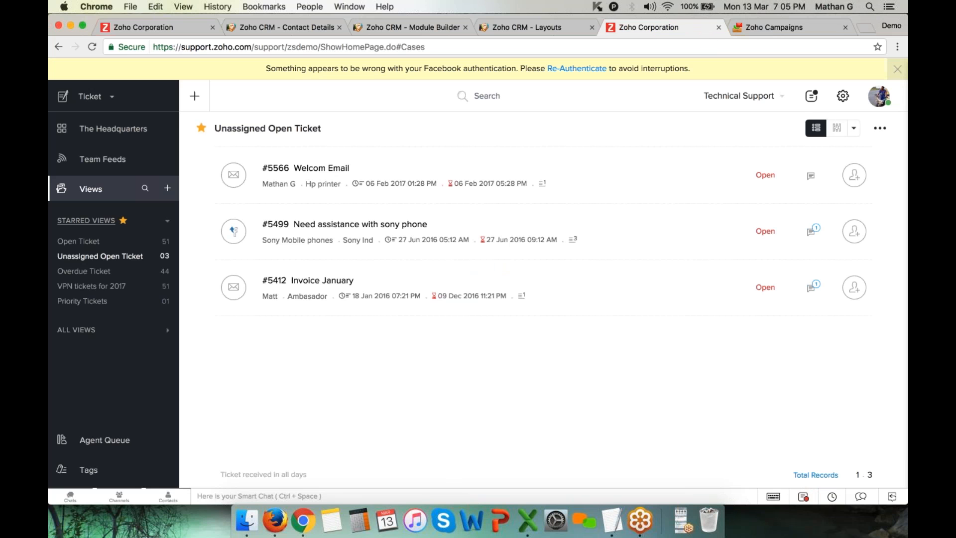
Open Zoho Desk's Zoho CRM Integration page under Setup > Integrations and review its sync status
click(846, 99)
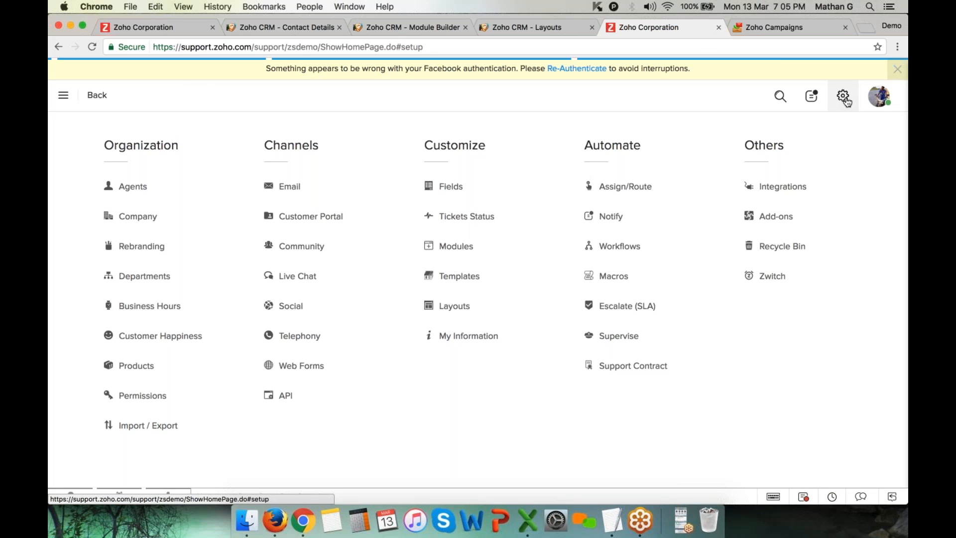
click(783, 187)
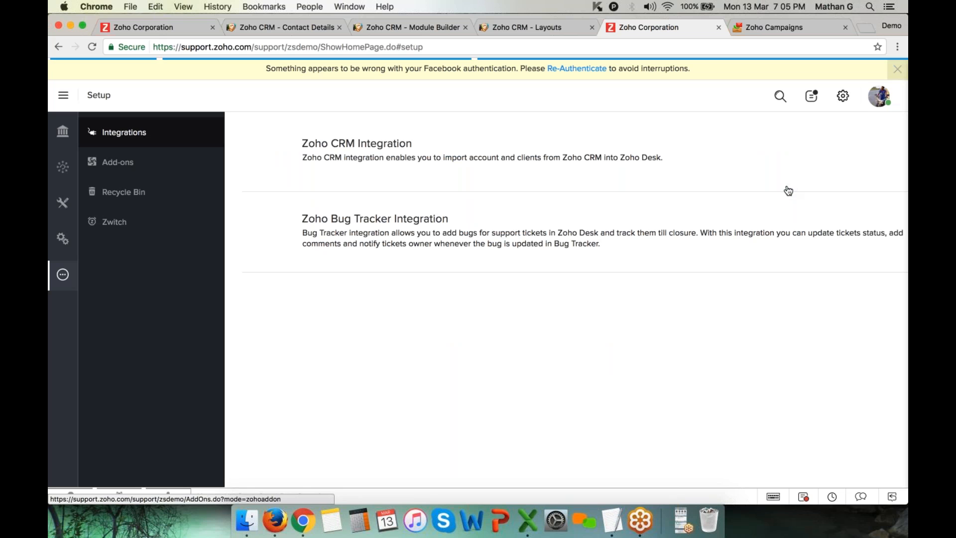
click(321, 146)
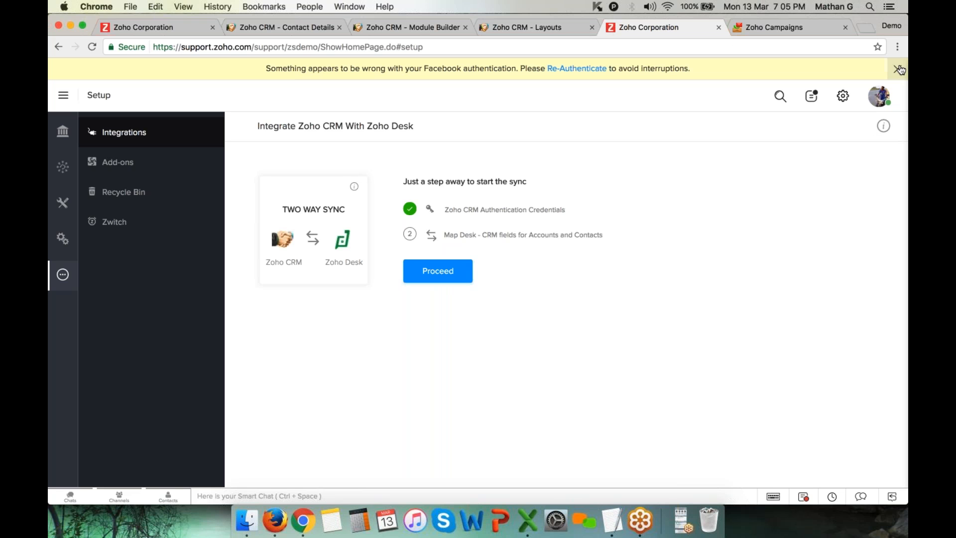
scroll(900, 68, down, 1)
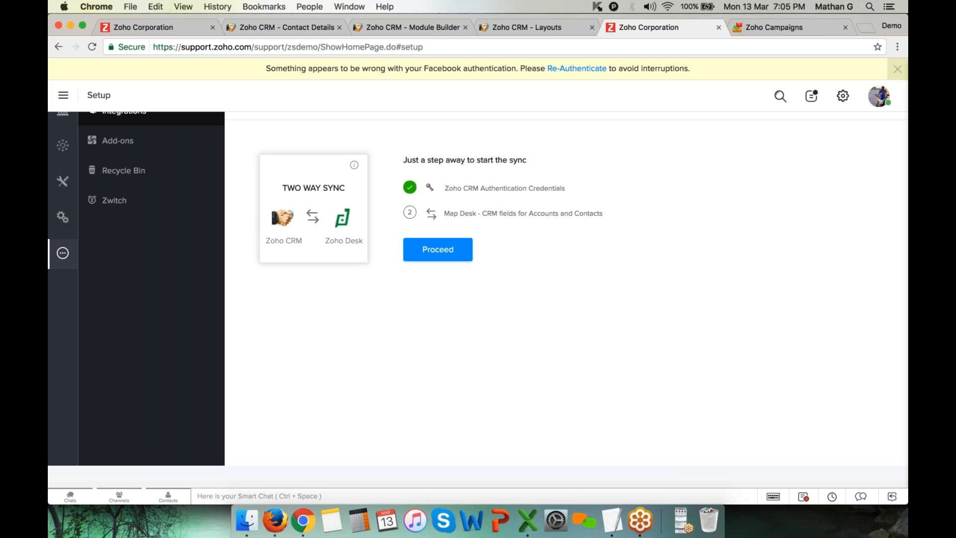
Return to Zoho Desk's main Setup menu
click(842, 96)
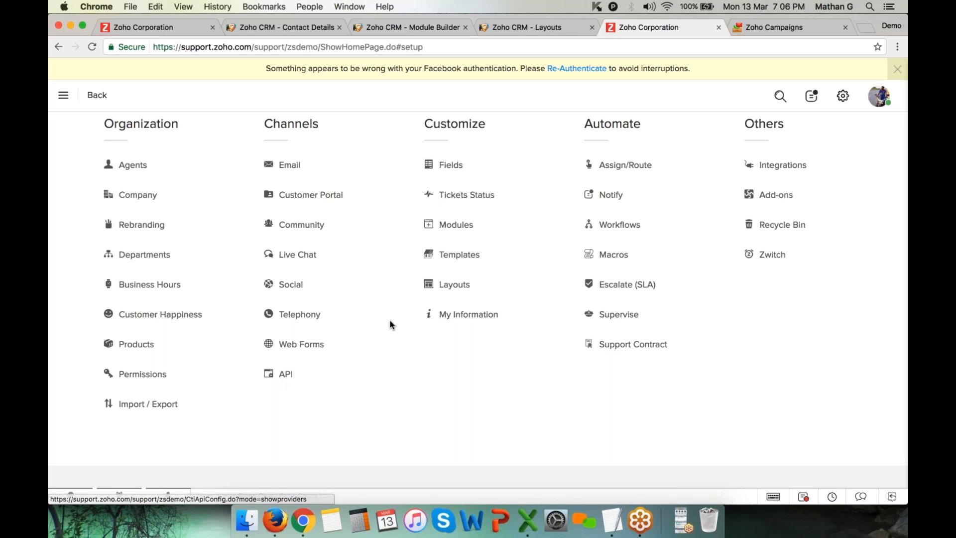
Open the Email channel settings and select the Technical Support email address
click(288, 169)
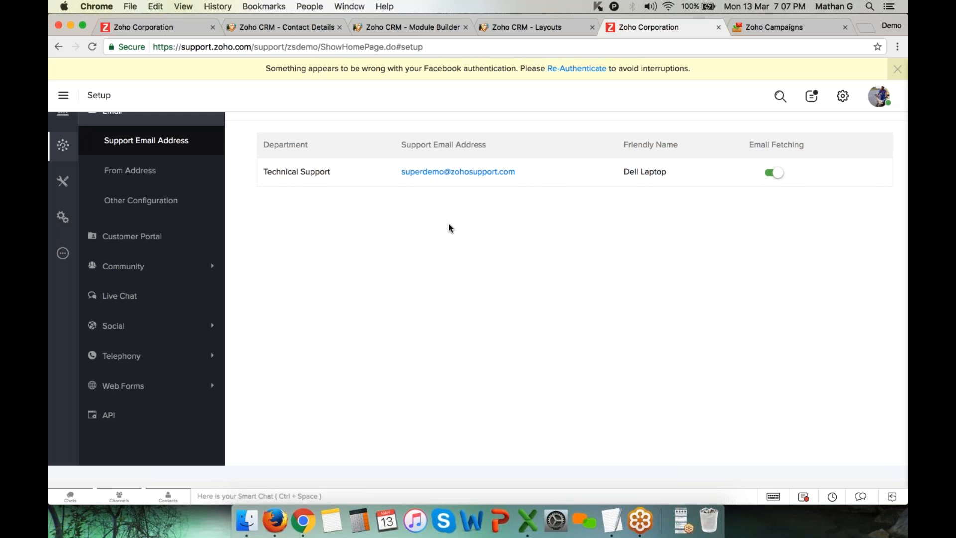
drag(391, 173, 516, 172)
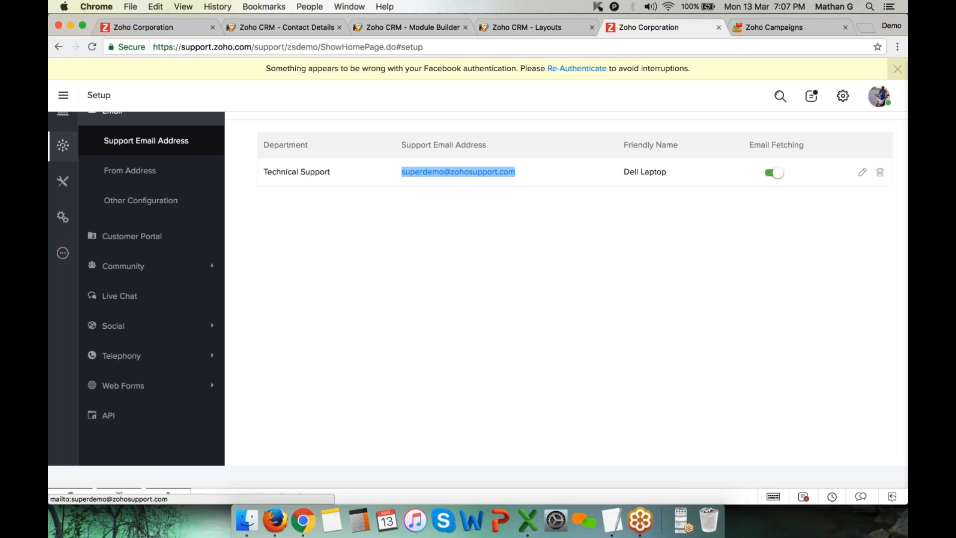
click(525, 206)
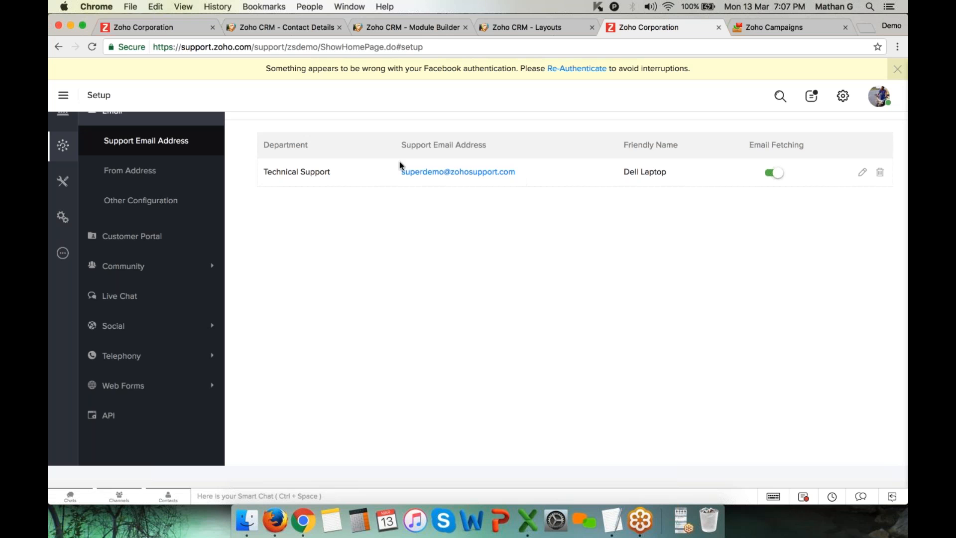
drag(398, 172, 528, 175)
click(529, 226)
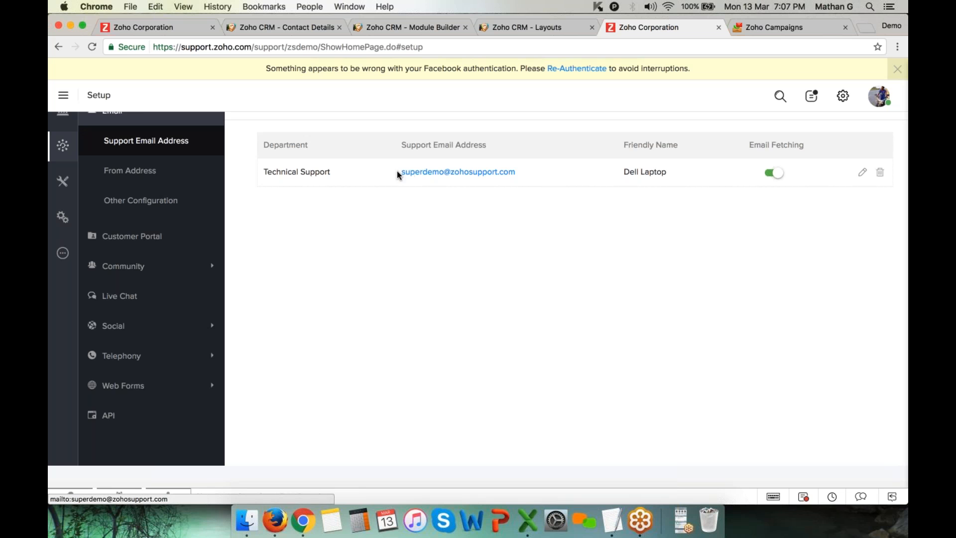
Copy the support email address and enter gmail in a new browser tab
drag(397, 171, 488, 174)
key(super+c)
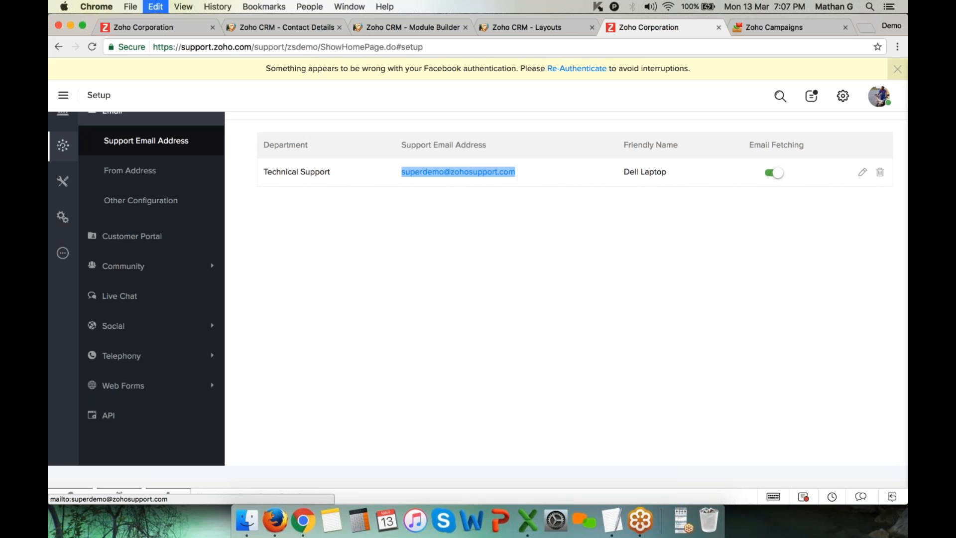
click(864, 28)
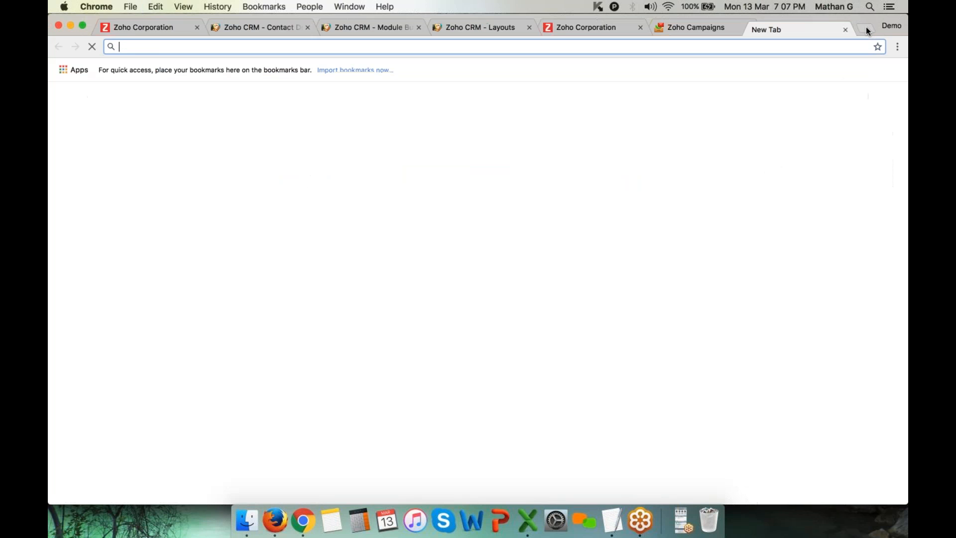
text(gmail.com)
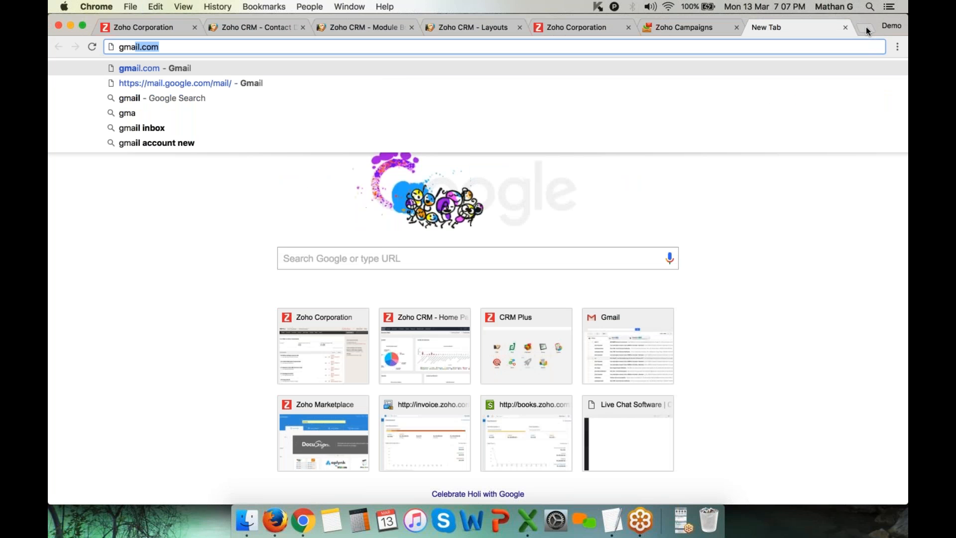
In Gmail's Forwarding and POP/IMAP settings, add a forwarding address using the pasted Zoho Desk support address
key(Return)
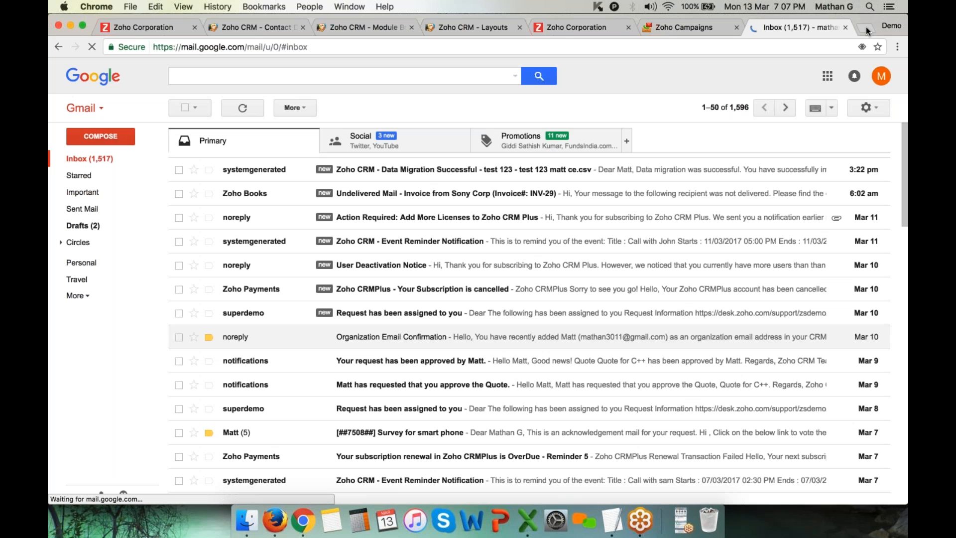
click(868, 107)
click(832, 225)
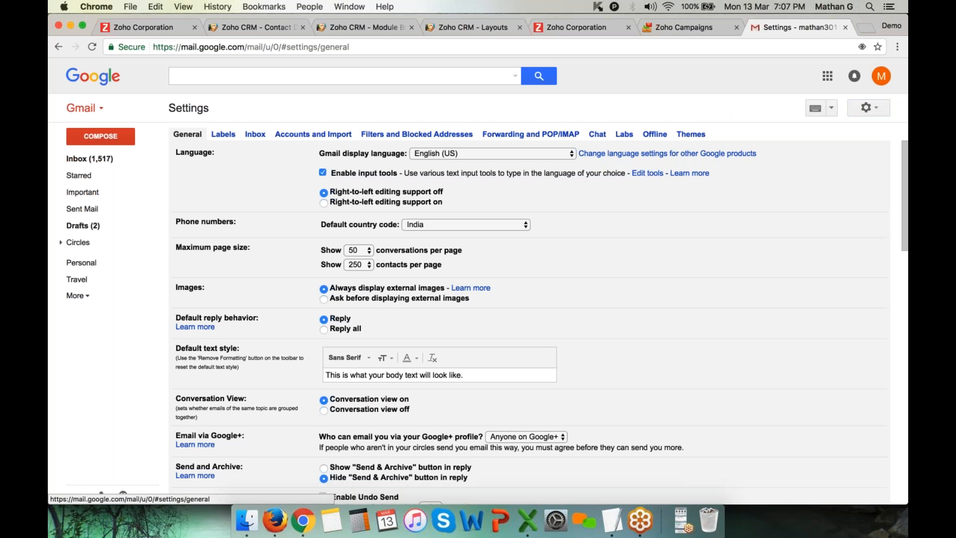
click(516, 135)
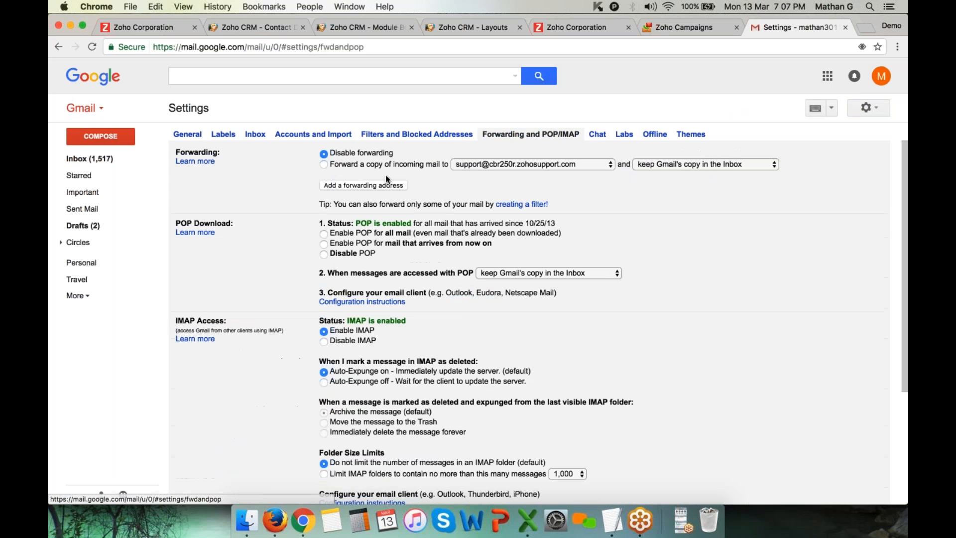
click(372, 185)
key(super+v)
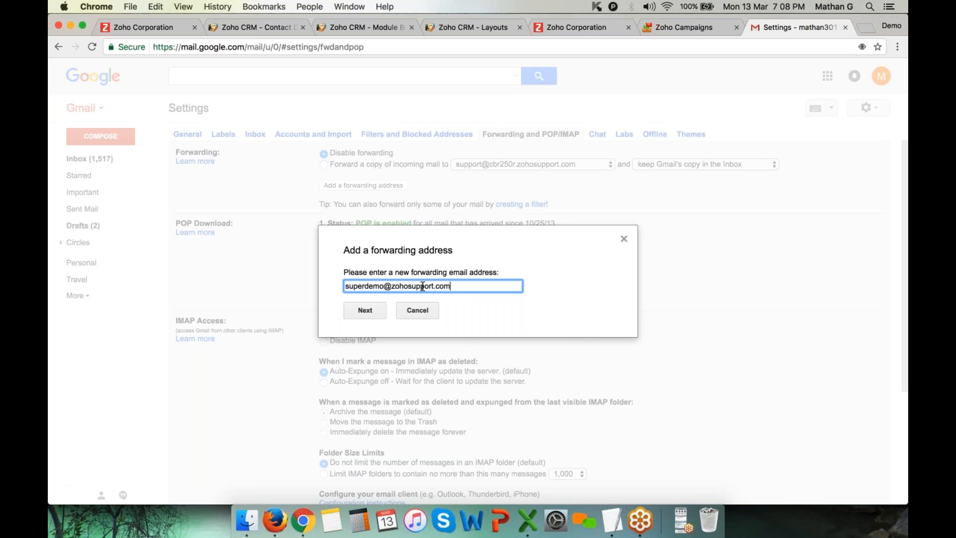
Copy the entered forwarding address and switch to the Company Account browser profile
drag(456, 286, 297, 287)
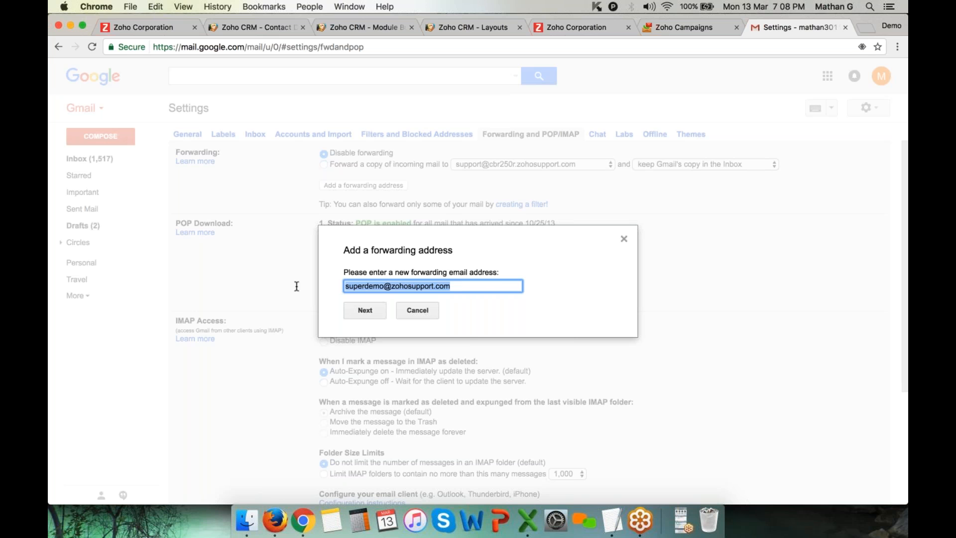
right_click(385, 285)
click(426, 344)
click(895, 28)
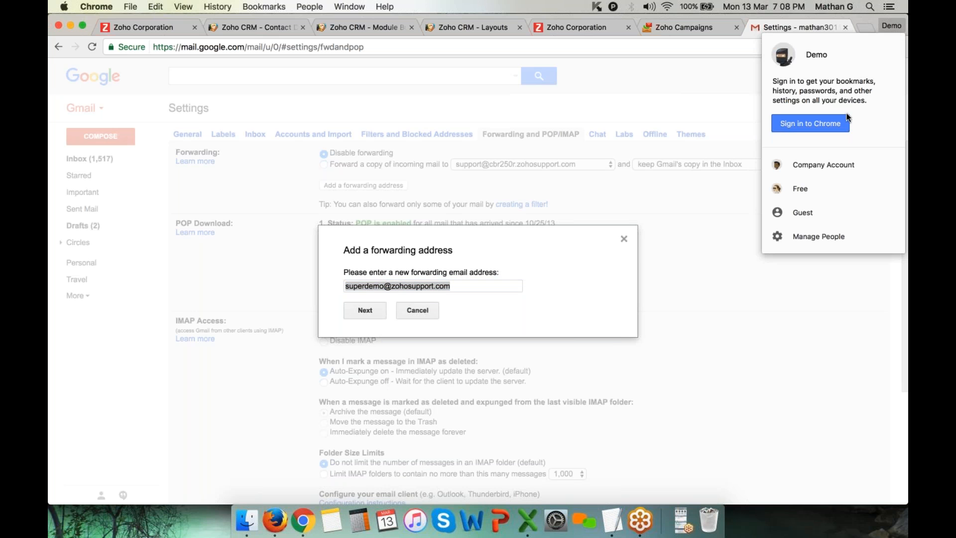
click(829, 163)
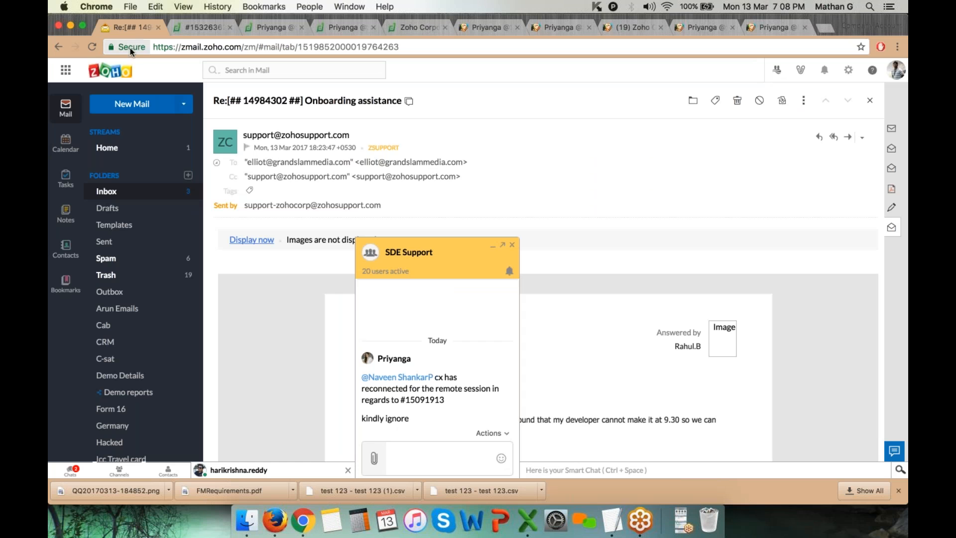
Start a new Zoho Mail email to superdemo with the subject 'Query with pie chat'
click(133, 109)
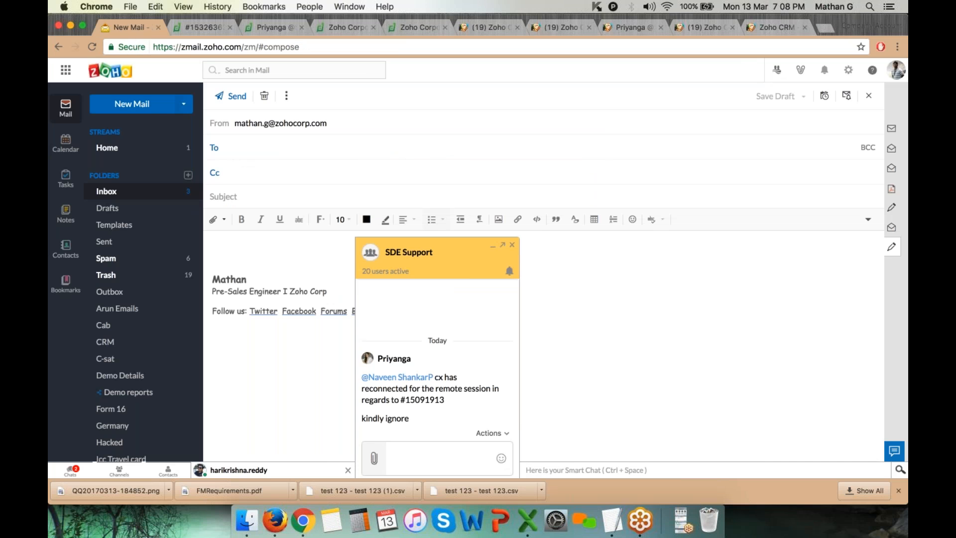
click(492, 245)
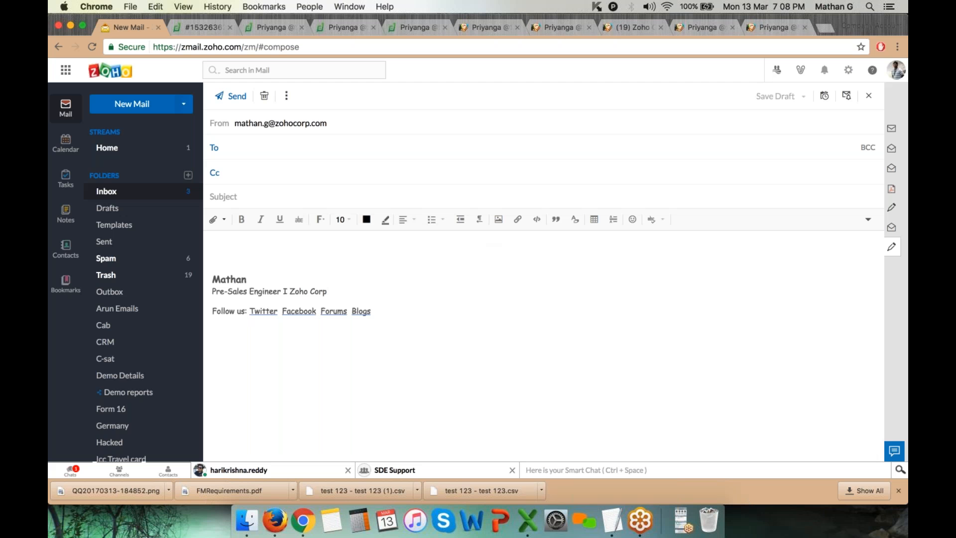
click(305, 156)
text(superdemo)
key(Tab)
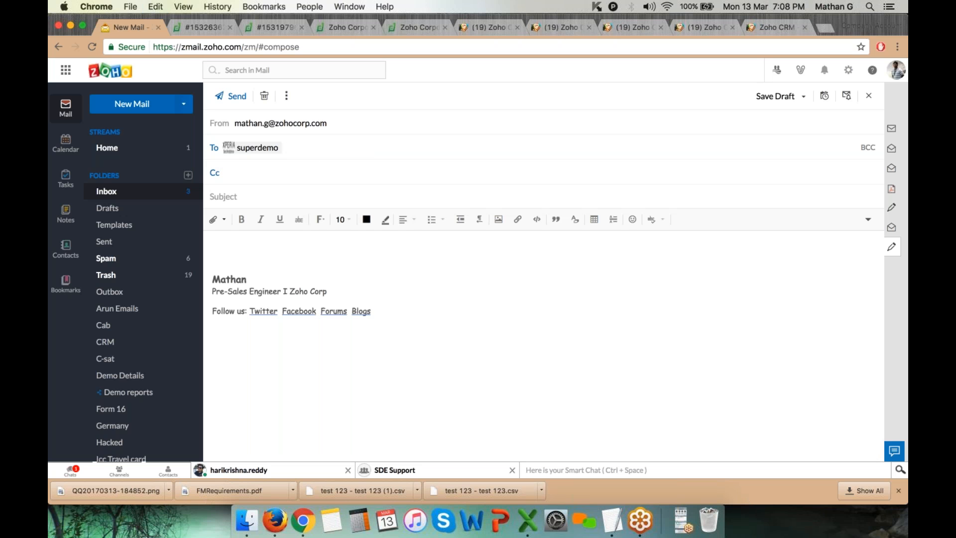
text(Quer)
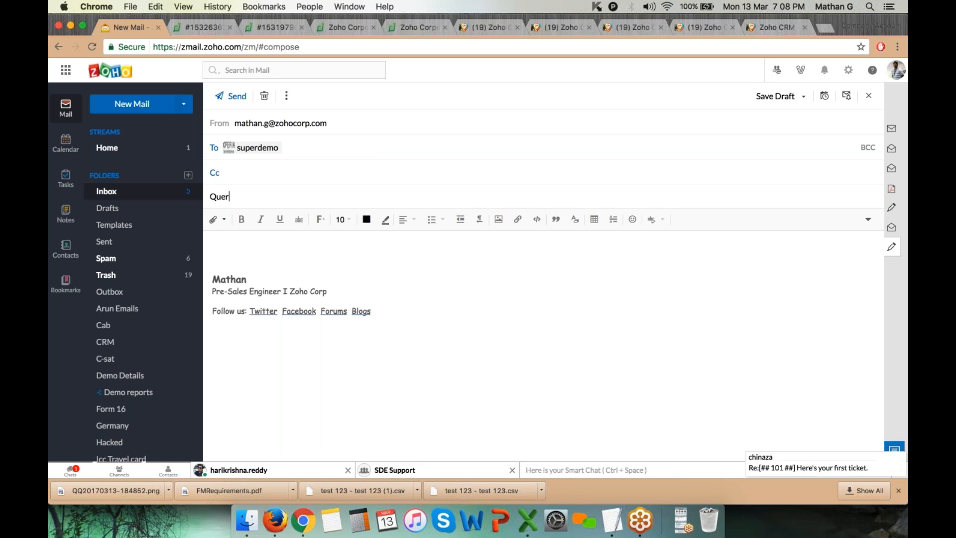
text(y with pie chat)
key(Tab)
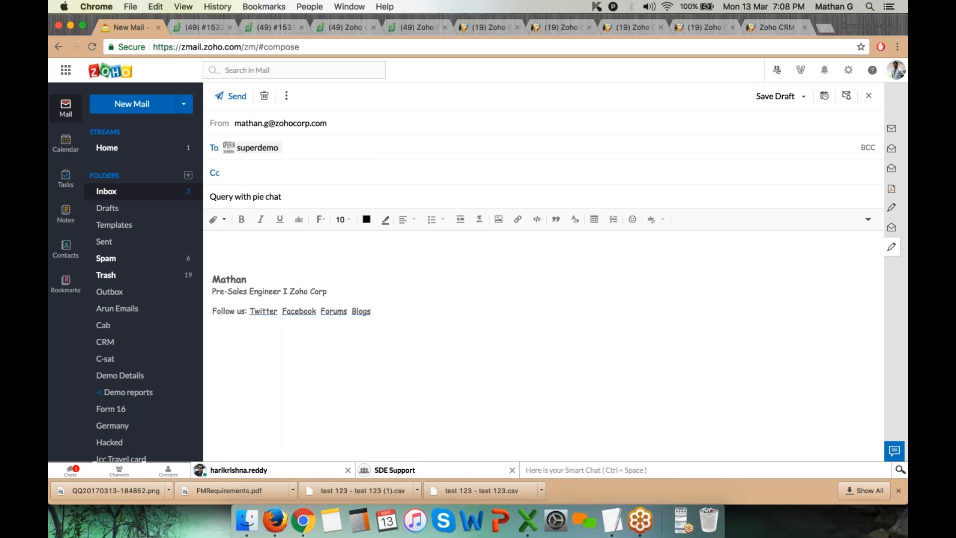
Write the body 'Hello Team,' followed by a line asking for help with the reports option
text(Heloo)
key(BackSpace)
key(BackSpace)
key(BackSpace)
text(llo Team,)
key(Return)
text(Usi)
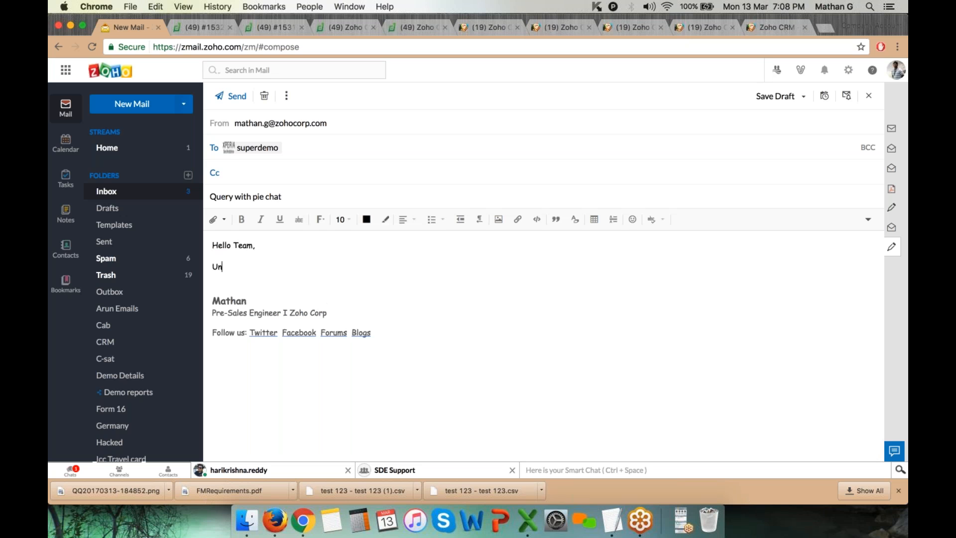
key(BackSpace)
key(BackSpace)
key(BackSpace)
text(Help me )
text(with the reprots s)
key(BackSpace)
key(BackSpace)
key(BackSpace)
key(BackSpace)
key(BackSpace)
key(BackSpace)
key(BackSpace)
text(ports)
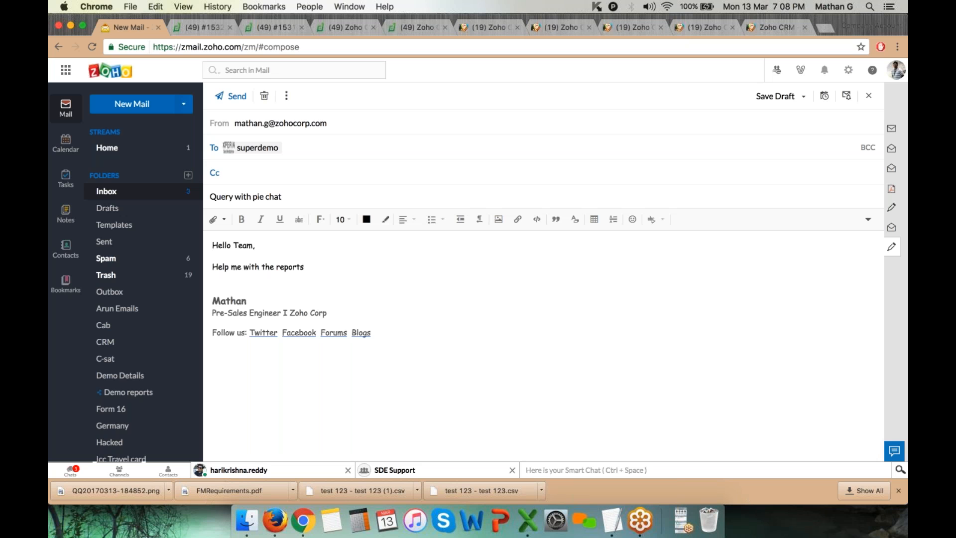
text( s)
key(BackSpace)
text(option...)
key(Return)
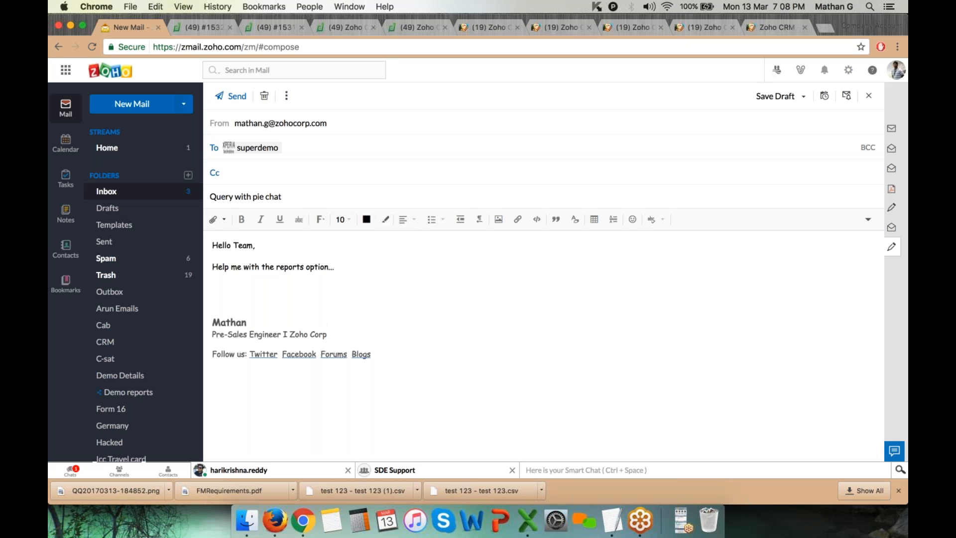
Attach three files: Audit Log, Also create for and Additional Storage
click(217, 223)
click(568, 151)
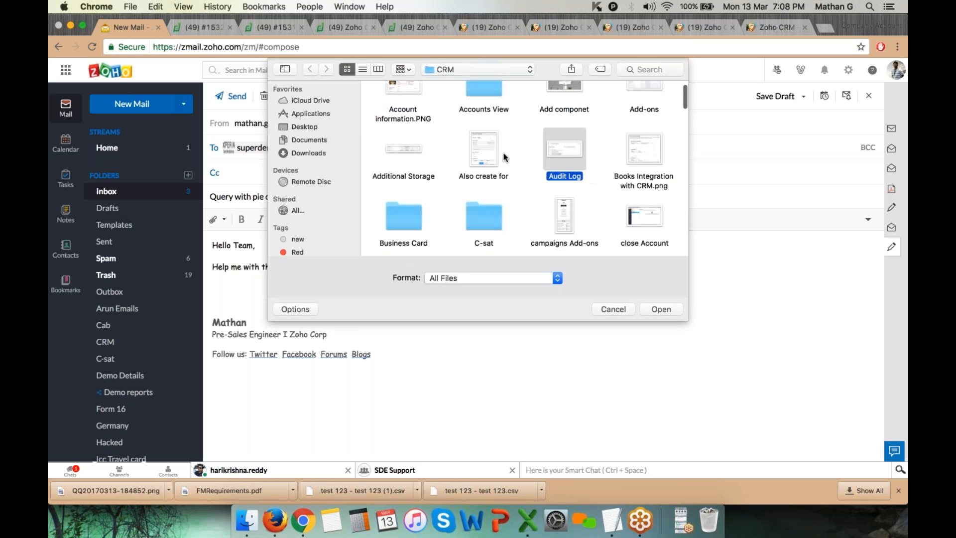
super+click(490, 158)
super+click(410, 158)
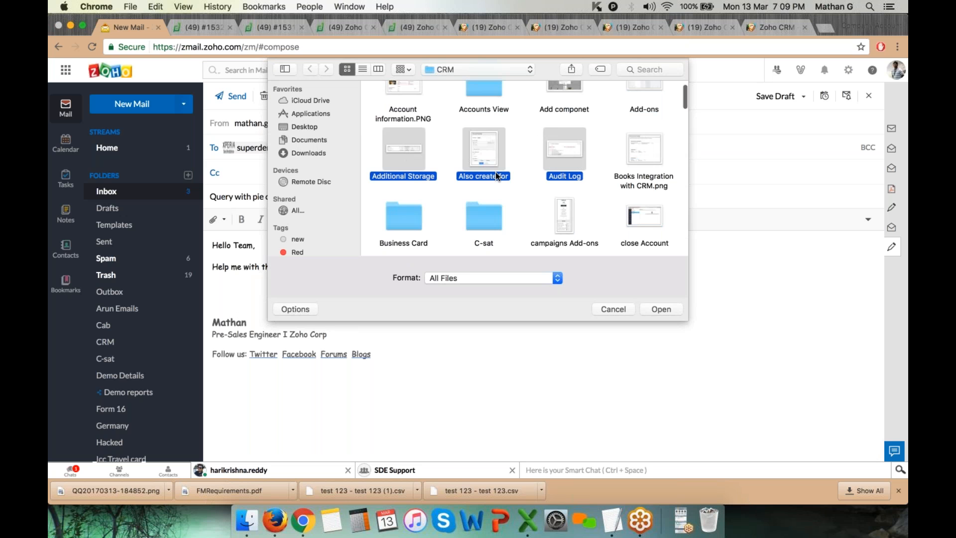
click(670, 312)
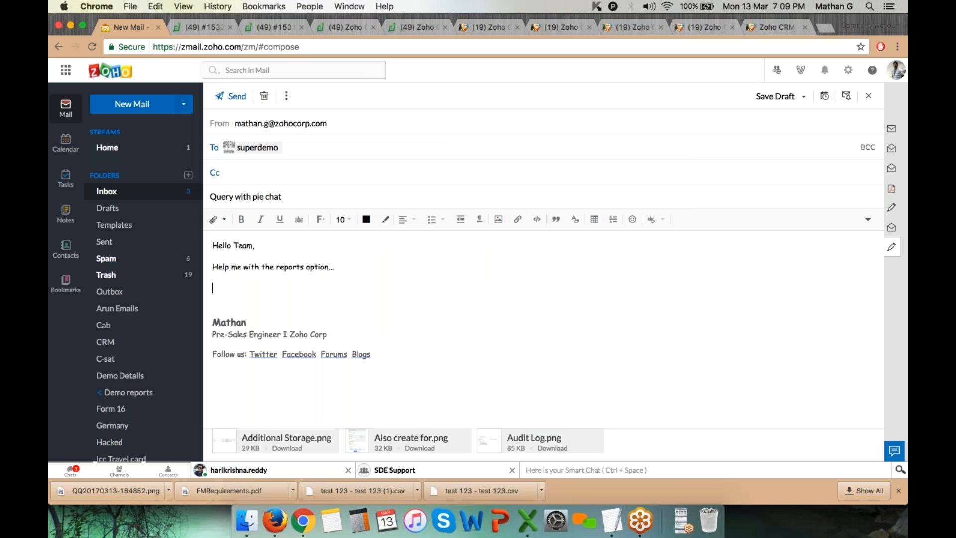
Open gsmarena.com in a new tab and select the article's last three paragraphs
click(826, 29)
text(g)
key(Return)
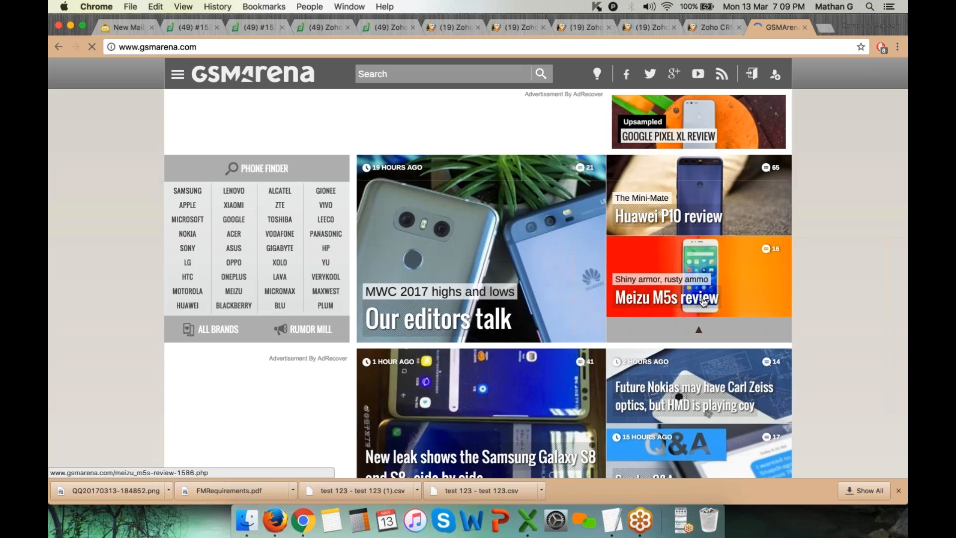
scroll(687, 234, down, 5)
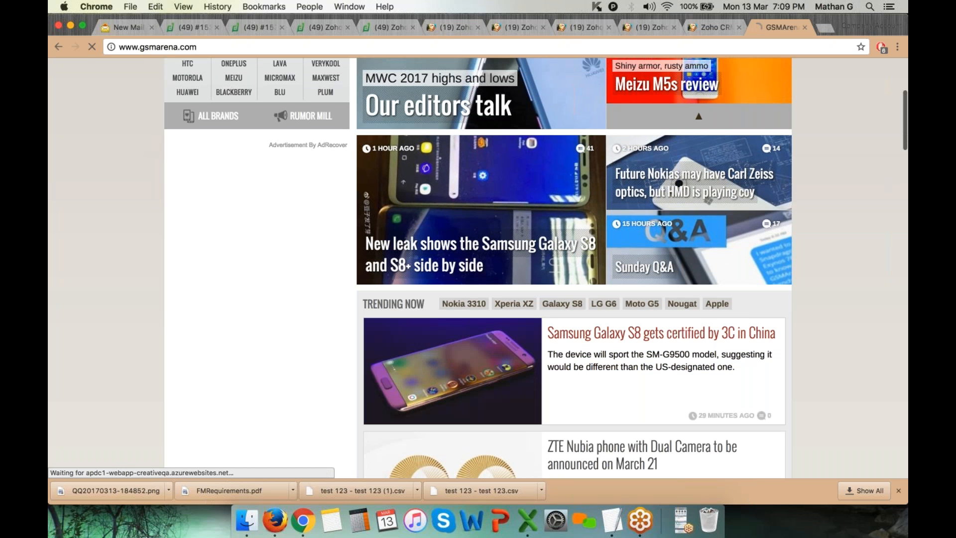
scroll(463, 324, down, 5)
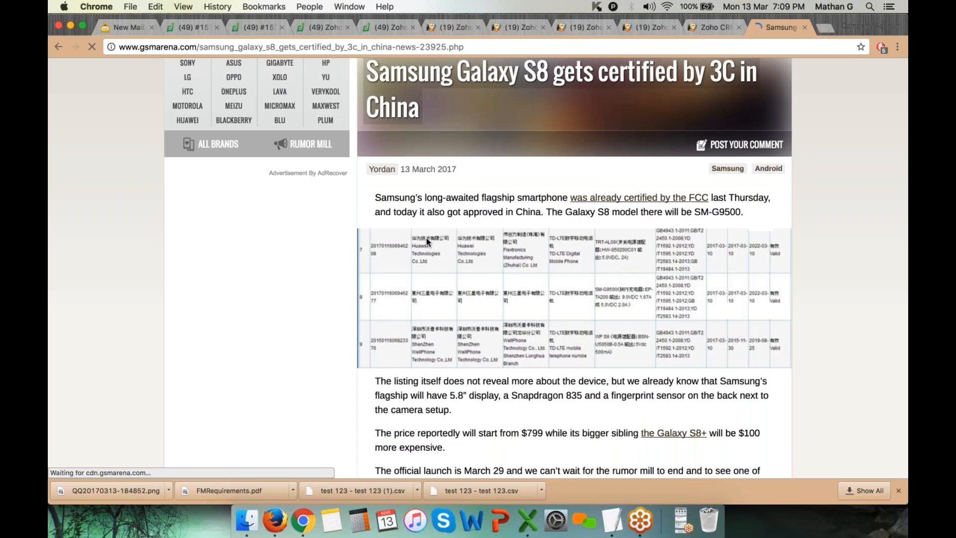
scroll(463, 324, down, 2)
drag(374, 243, 599, 358)
key(super+c)
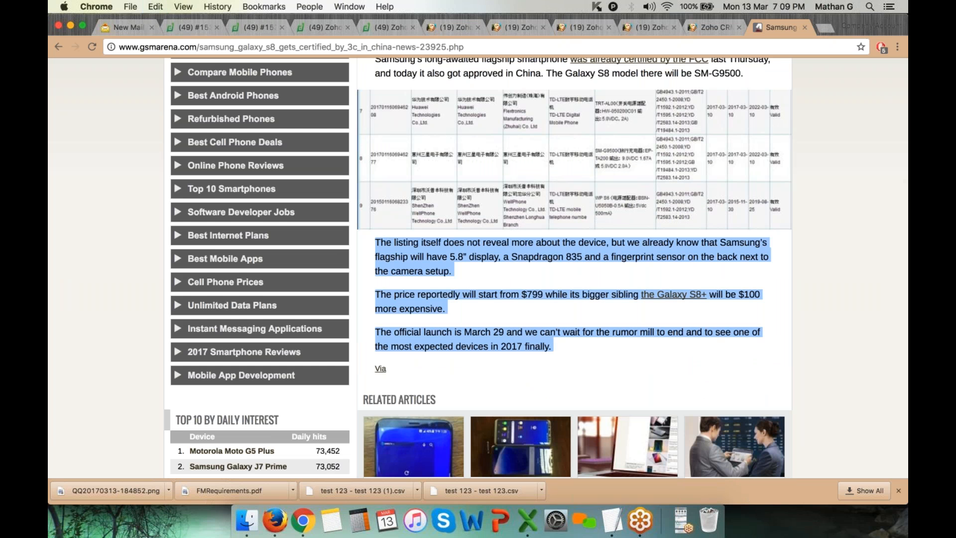
Paste the paragraphs into the email, make the first one size 14 and blue, and send it
click(124, 30)
key(super+v)
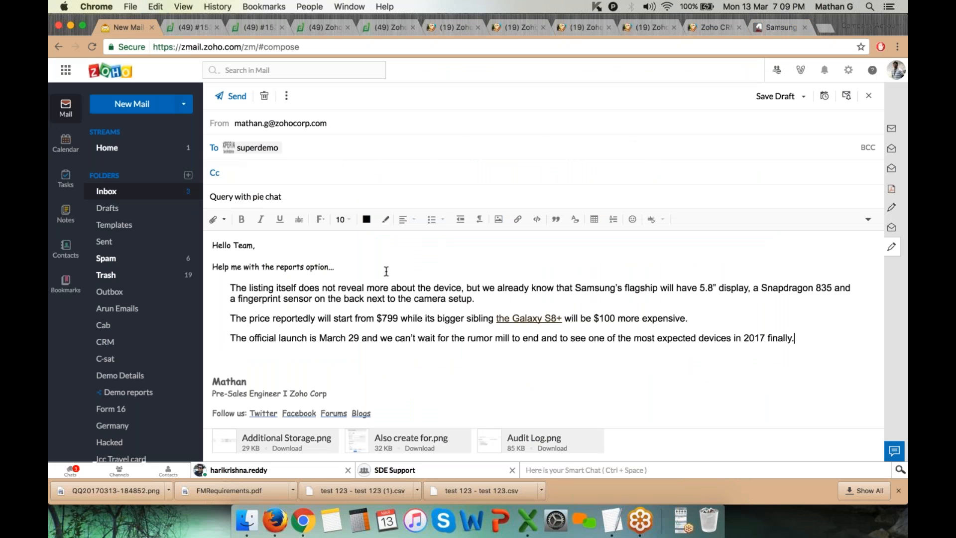
drag(242, 288, 527, 302)
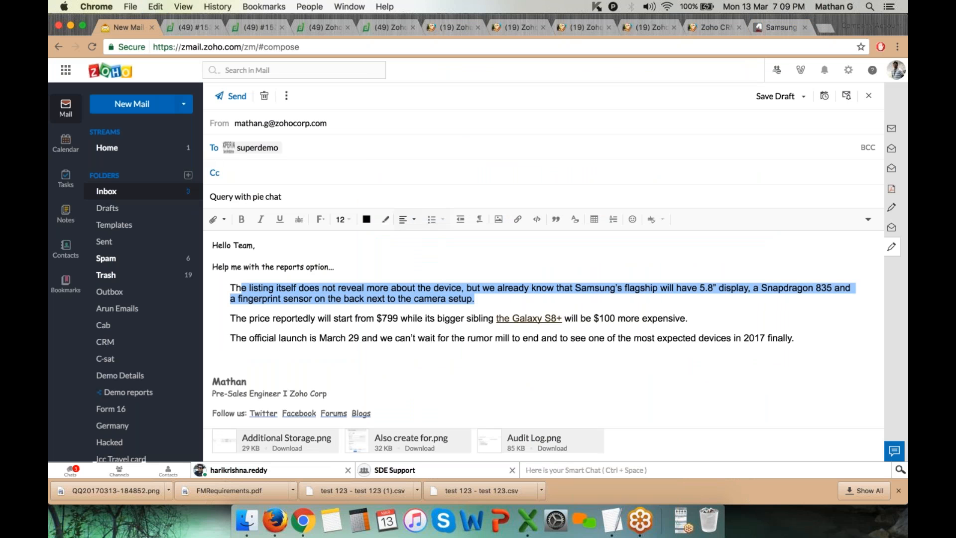
click(345, 222)
click(344, 298)
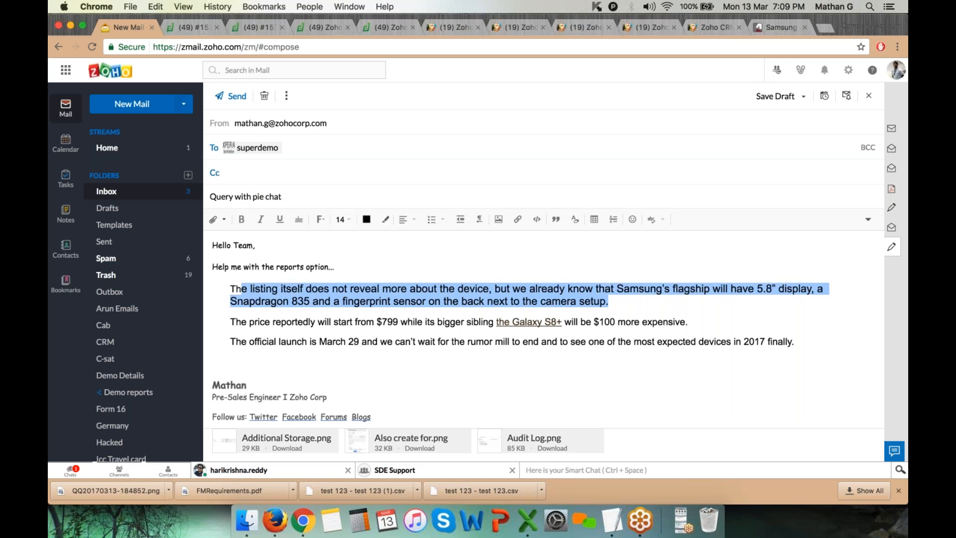
click(367, 217)
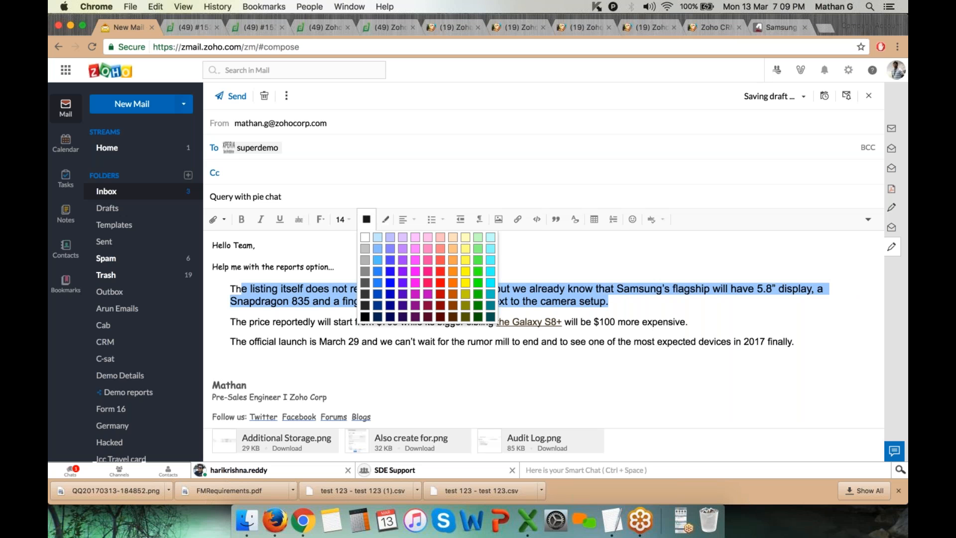
click(377, 271)
click(468, 368)
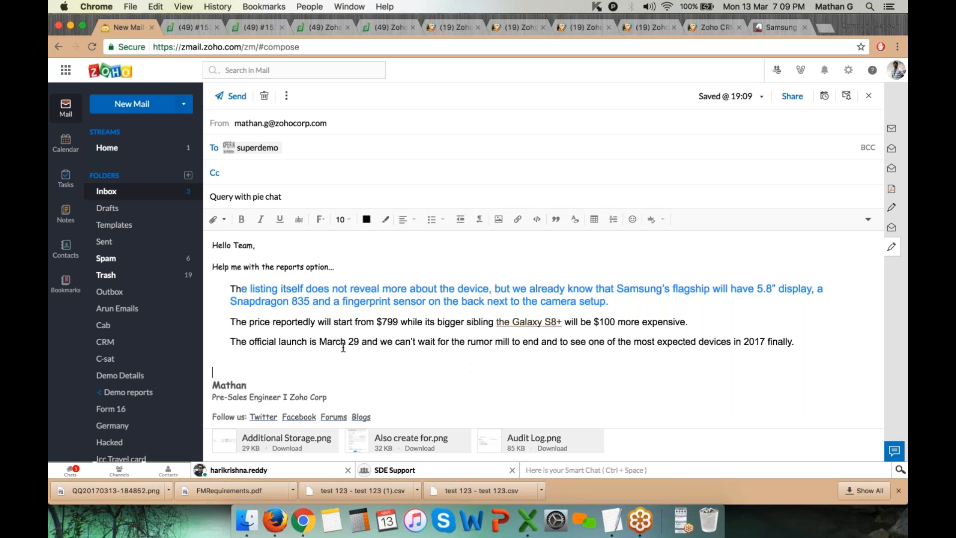
click(236, 97)
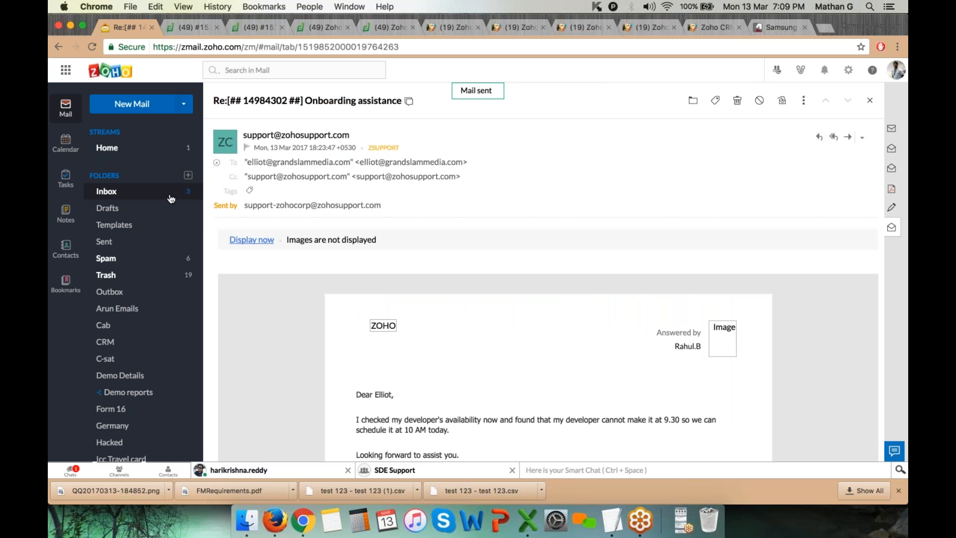
click(863, 26)
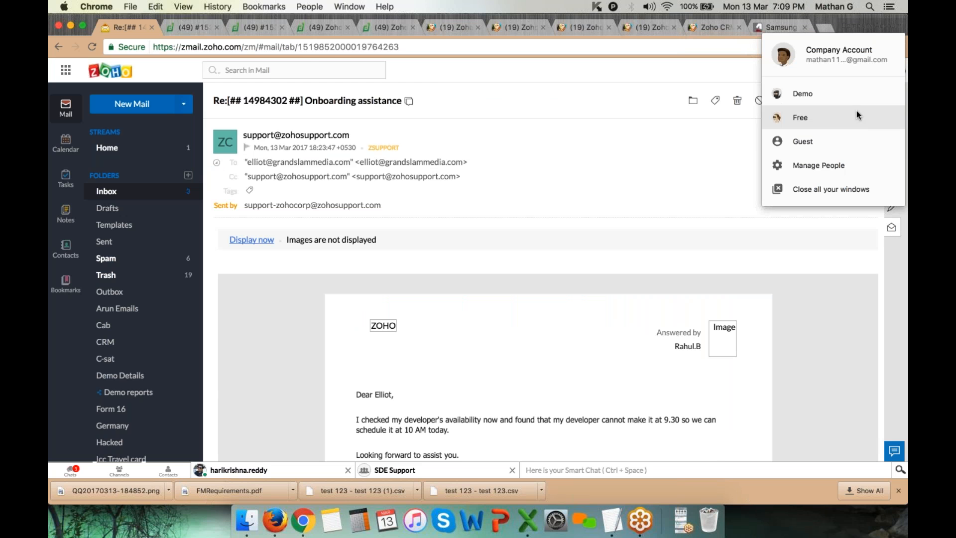
In the Demo profile's Zoho Desk, open ticket #7516 'Query with pie chat' from the Tickets module
click(856, 92)
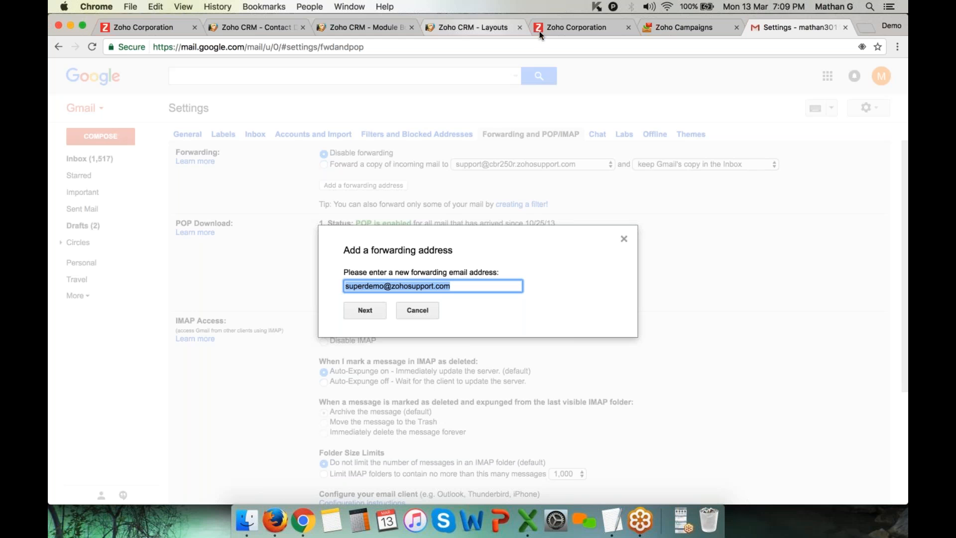
click(594, 28)
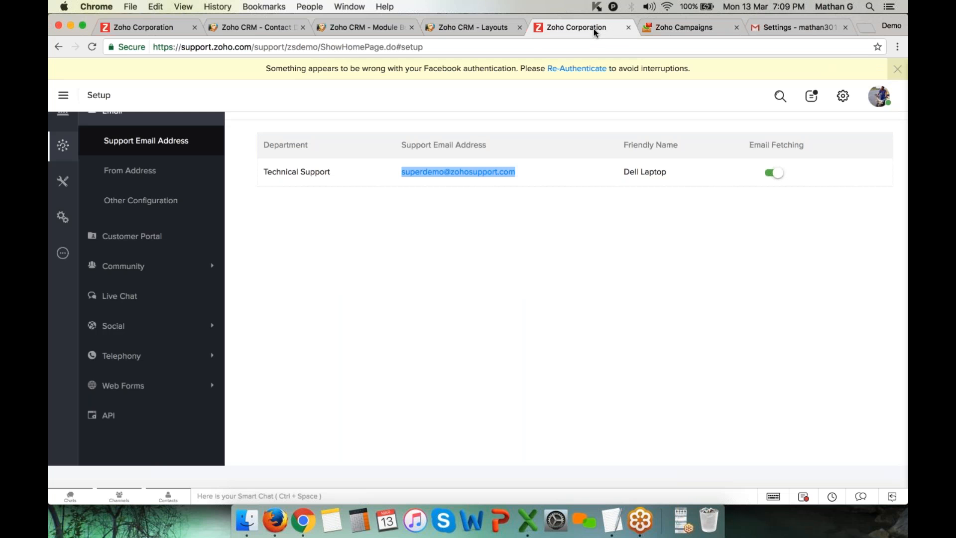
click(98, 98)
click(64, 95)
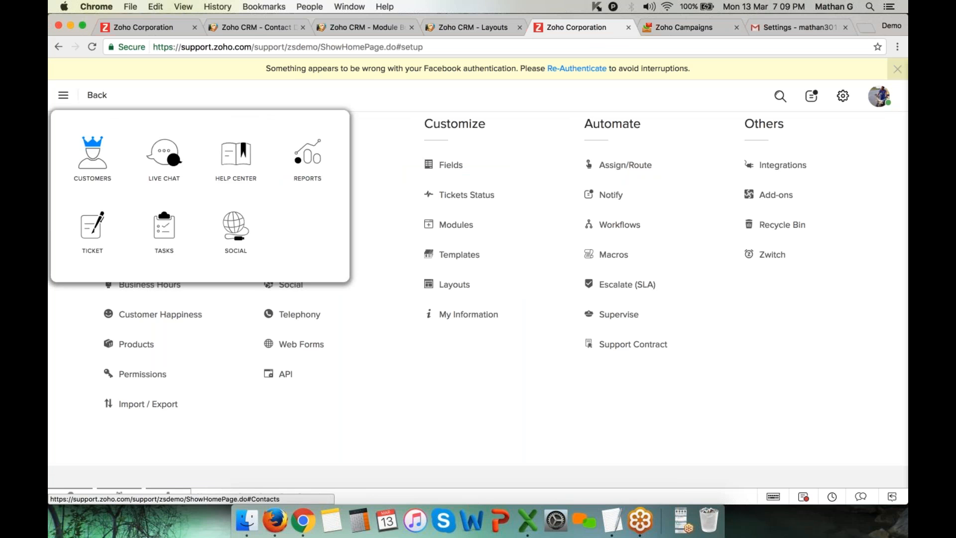
click(92, 230)
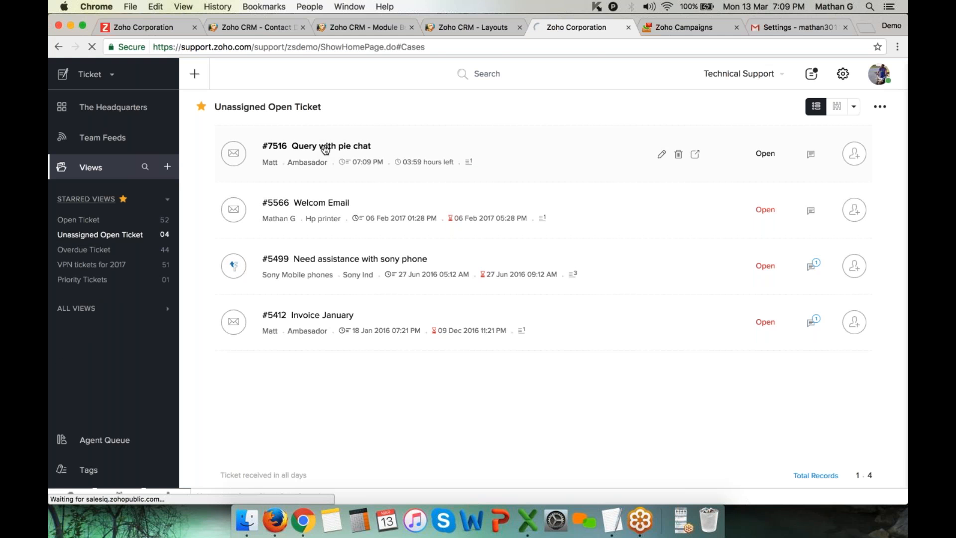
click(325, 148)
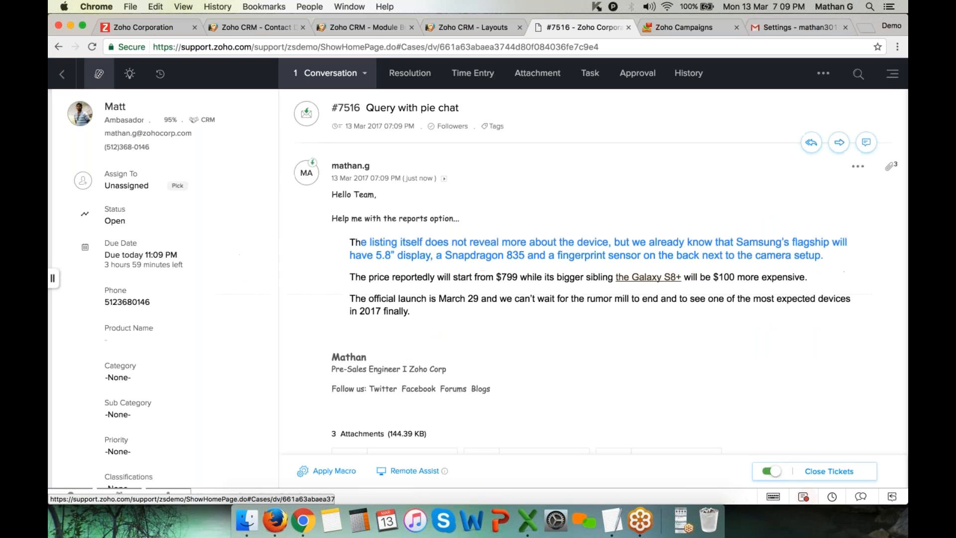
Review the ticket's number, subject and message body
drag(336, 106, 365, 107)
click(366, 108)
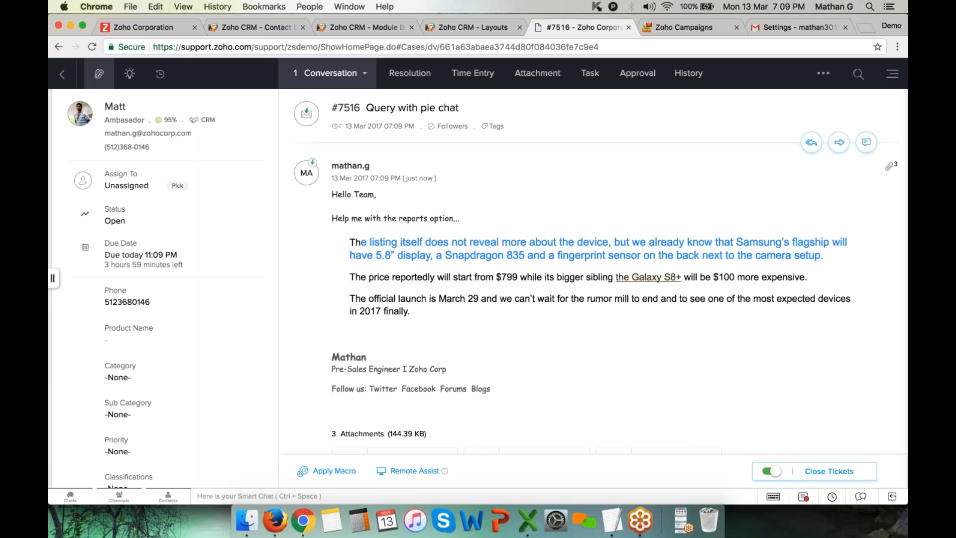
drag(367, 108, 460, 108)
drag(332, 194, 518, 322)
scroll(517, 322, down, 2)
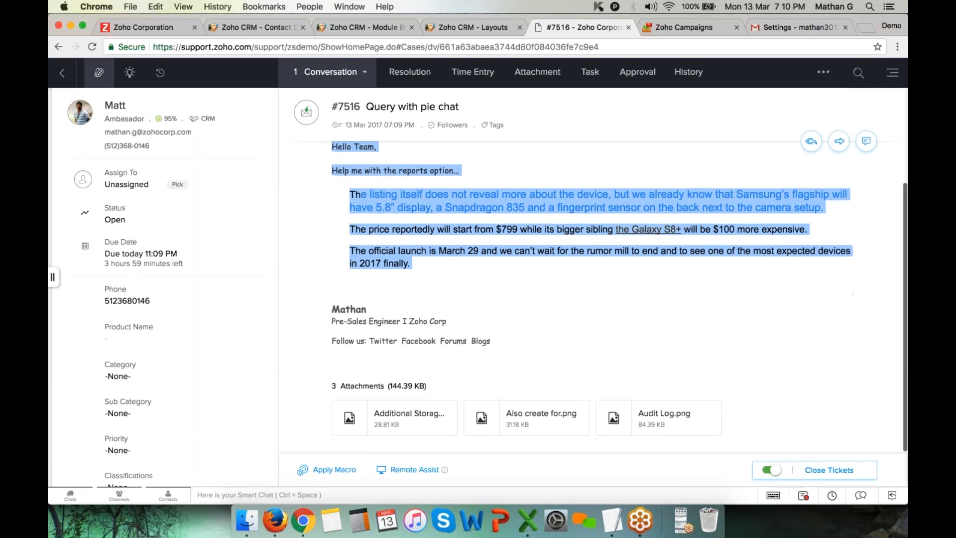
drag(331, 387, 435, 386)
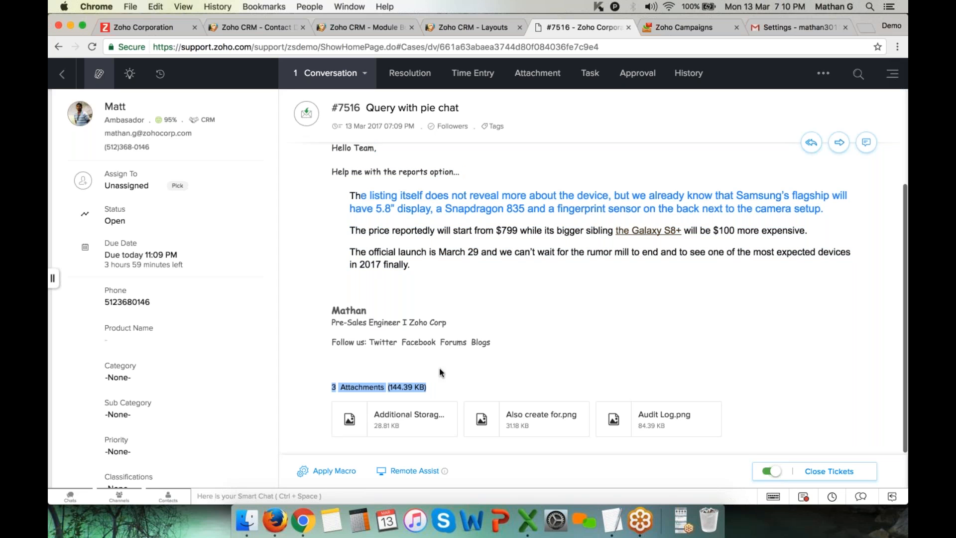
Browse the Assign To agent list and close it without assigning anyone
click(131, 187)
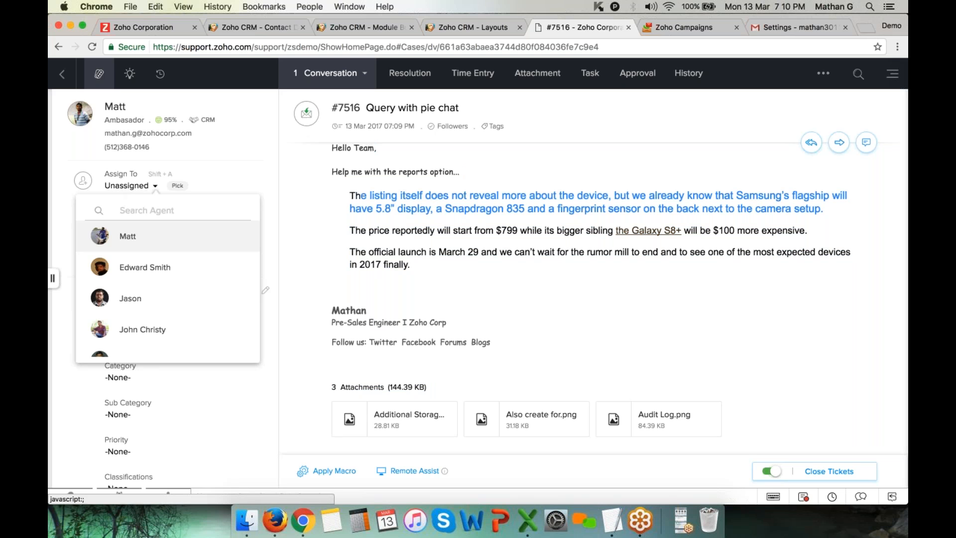
scroll(159, 311, down, 2)
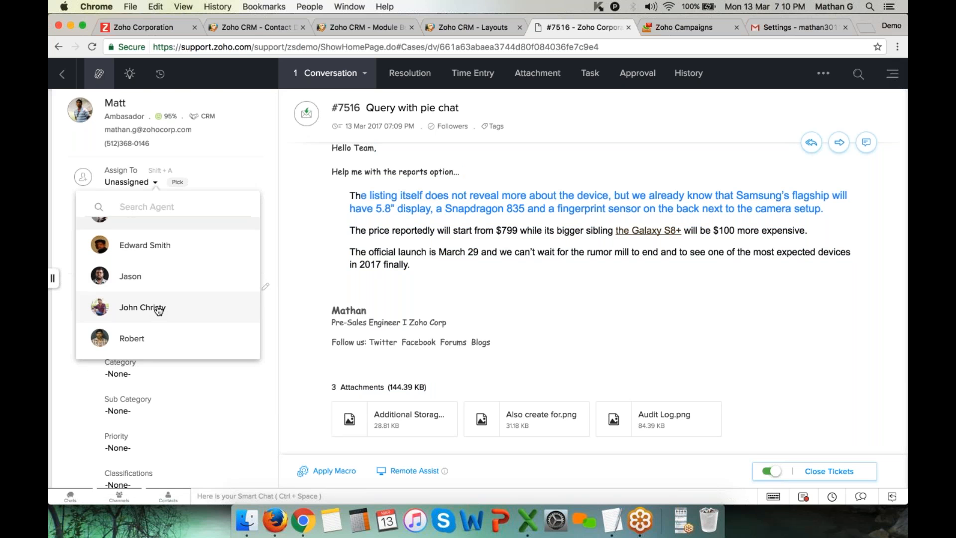
scroll(159, 310, down, 2)
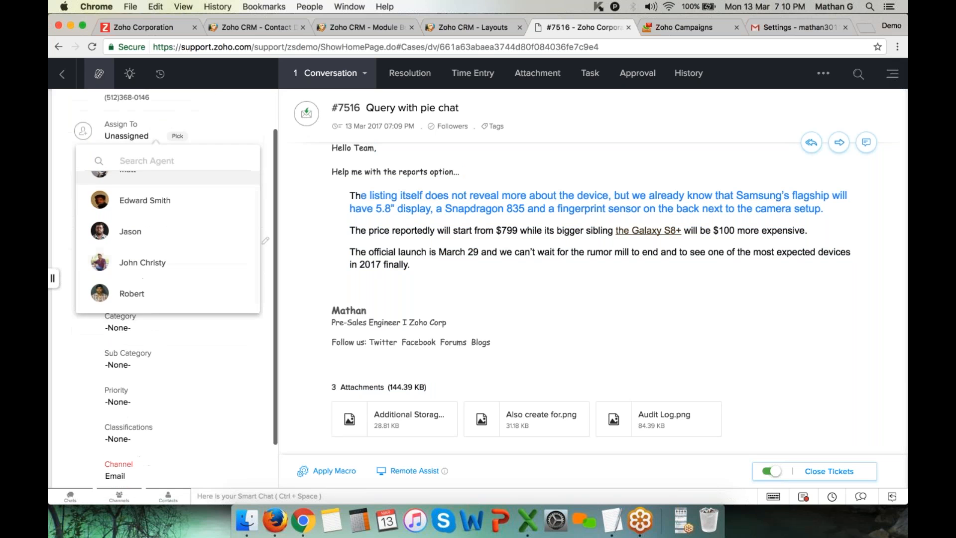
scroll(159, 310, up, 3)
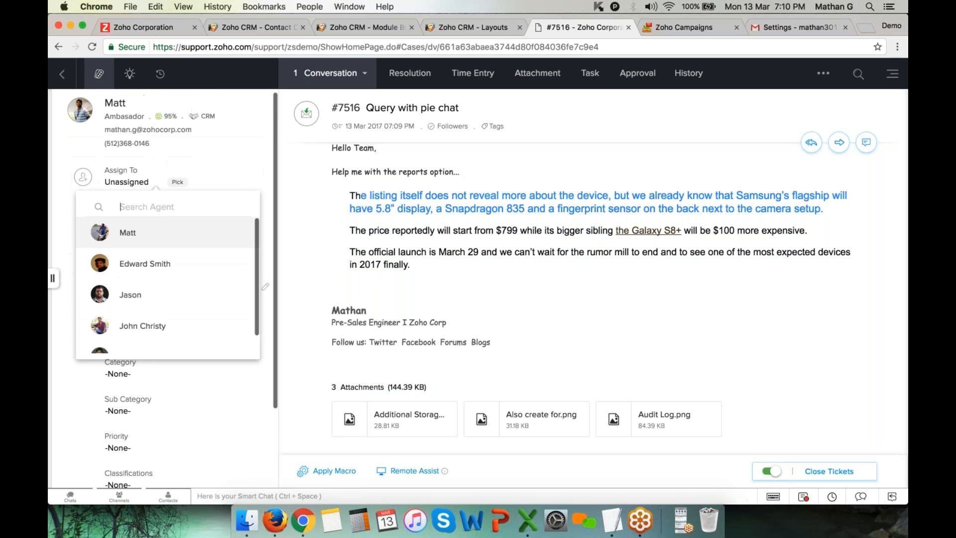
click(293, 213)
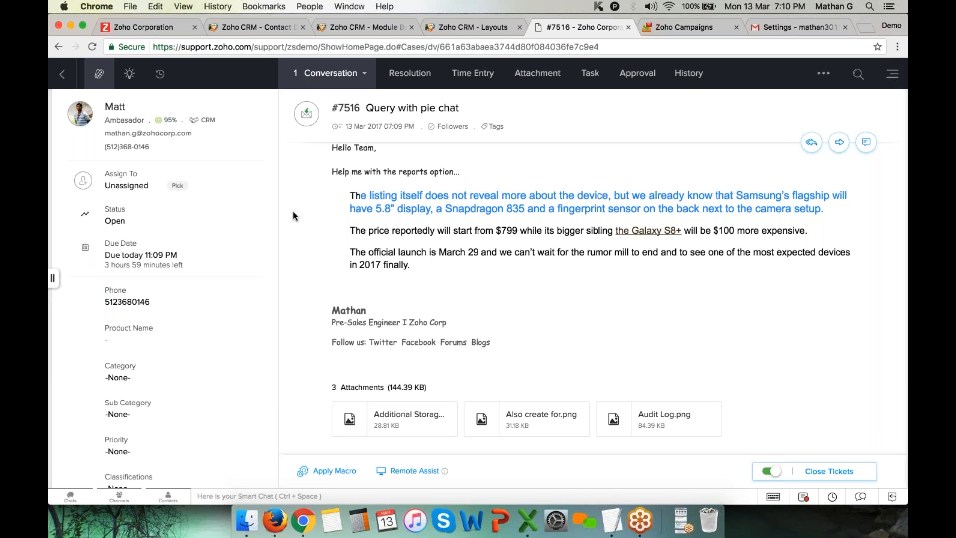
Go to Setup > Email > Support Email Address and start adding a new support address
click(892, 74)
click(856, 85)
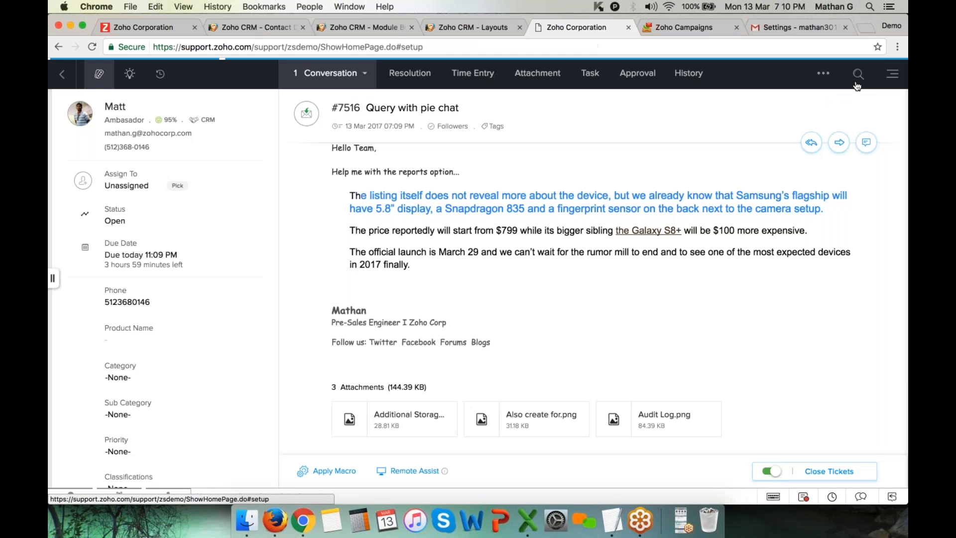
click(291, 166)
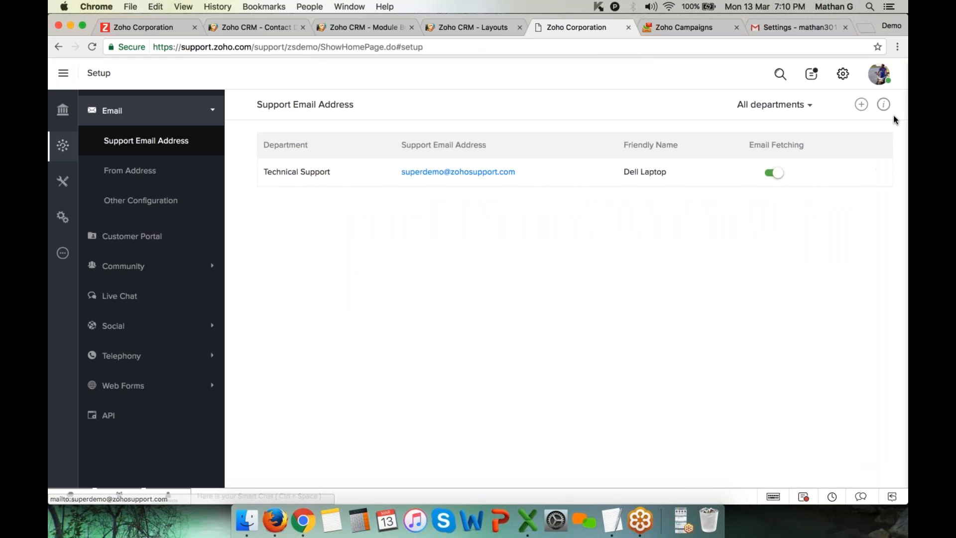
click(861, 105)
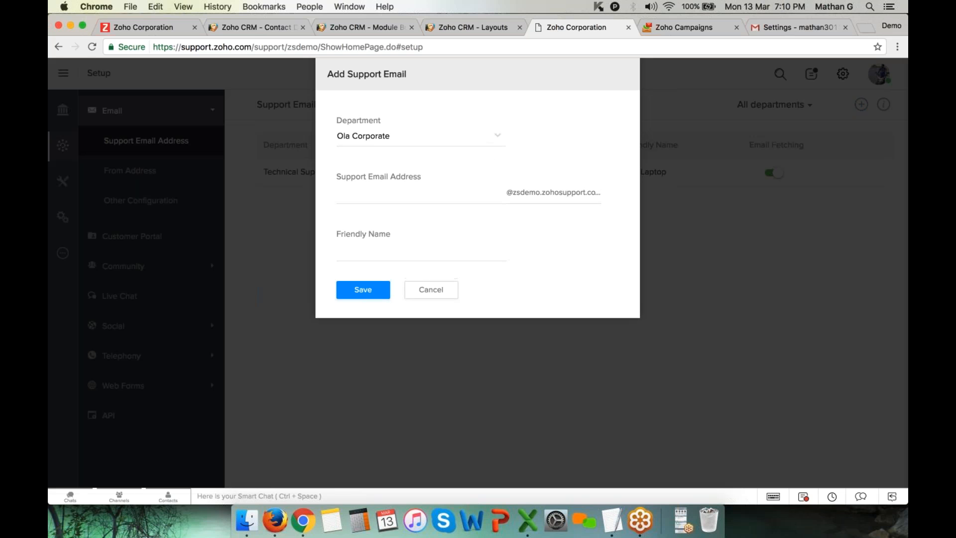
Save a Customer Care support address 'suppoer', reusing the same text as its friendly name
click(465, 143)
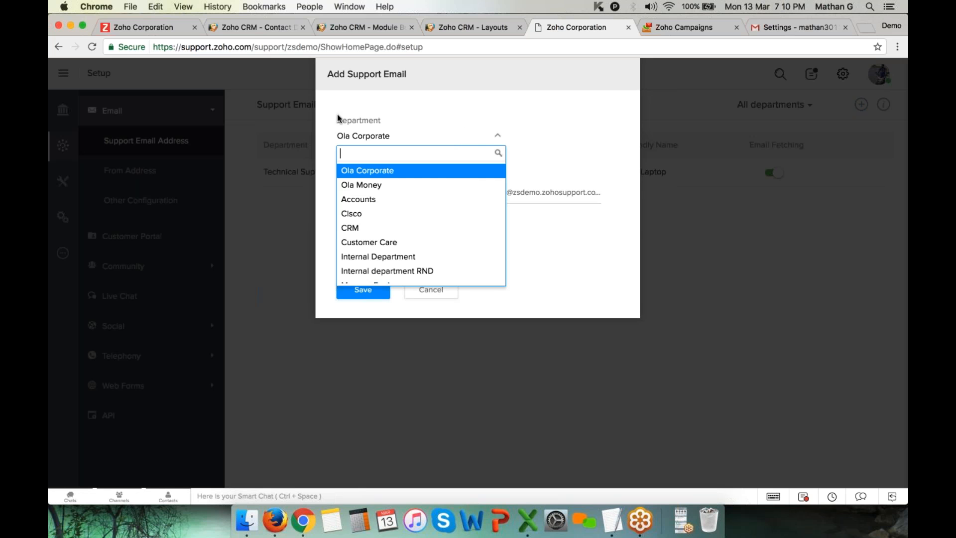
scroll(406, 248, down, 1)
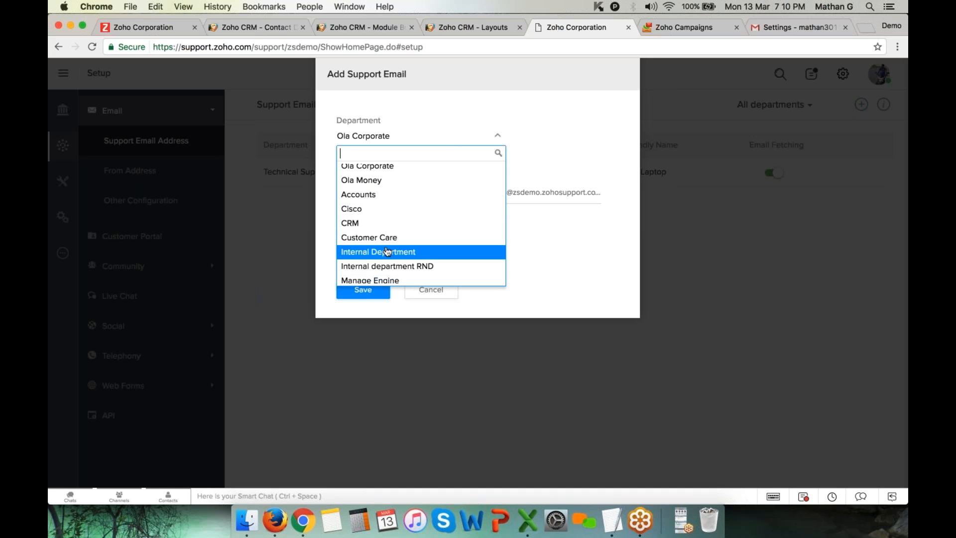
scroll(397, 227, down, 1)
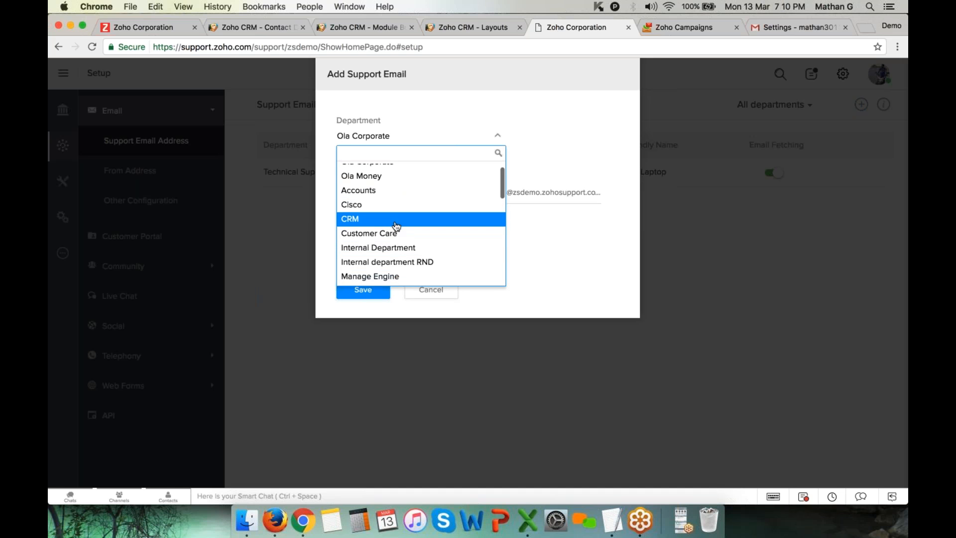
click(396, 233)
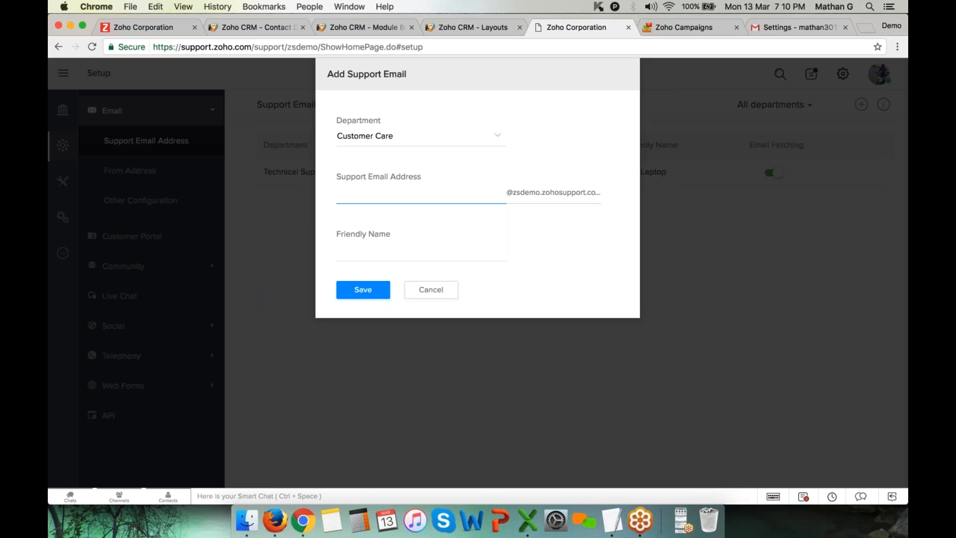
text(suppoer)
key(super+a)
key(super+c)
key(Tab)
key(super+v)
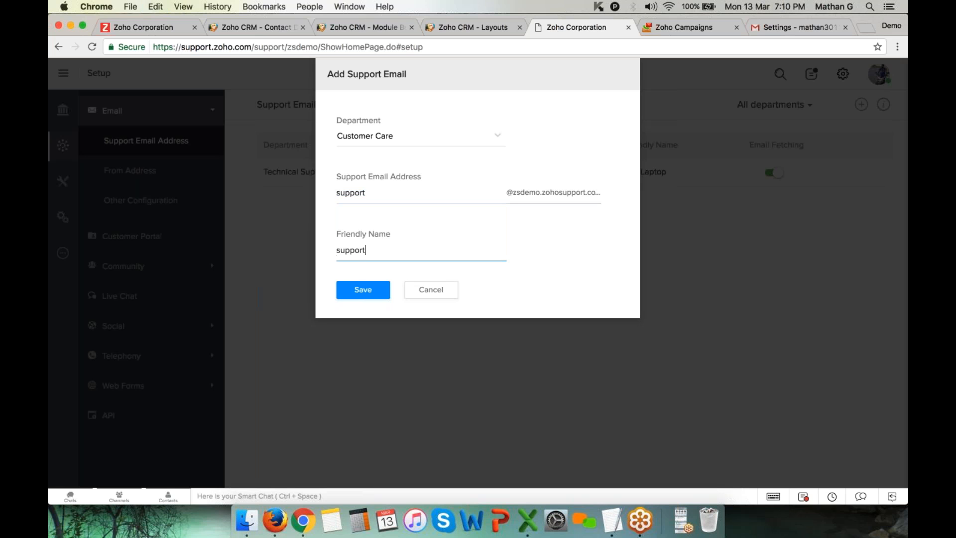
click(358, 294)
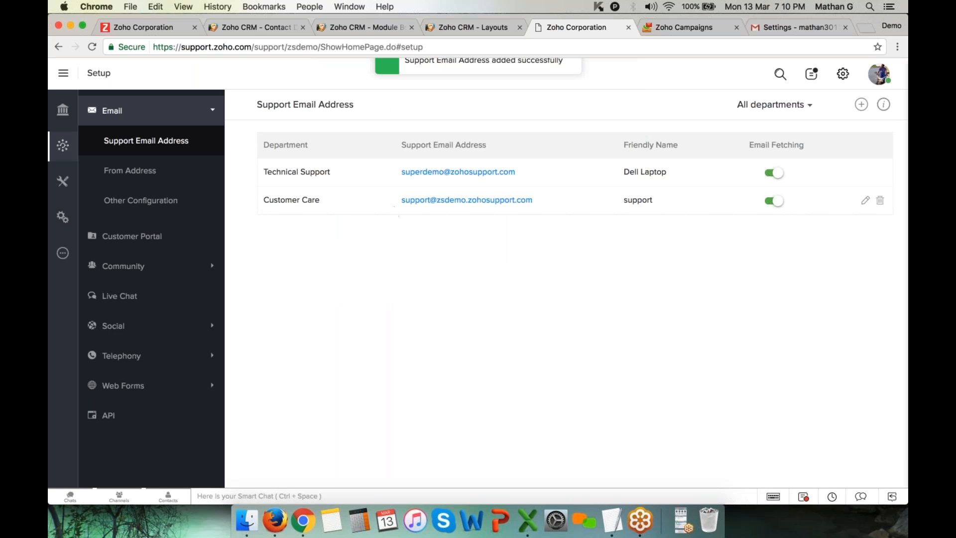
Highlight the new Customer Care support address in the Support Email Address list
drag(399, 200, 573, 207)
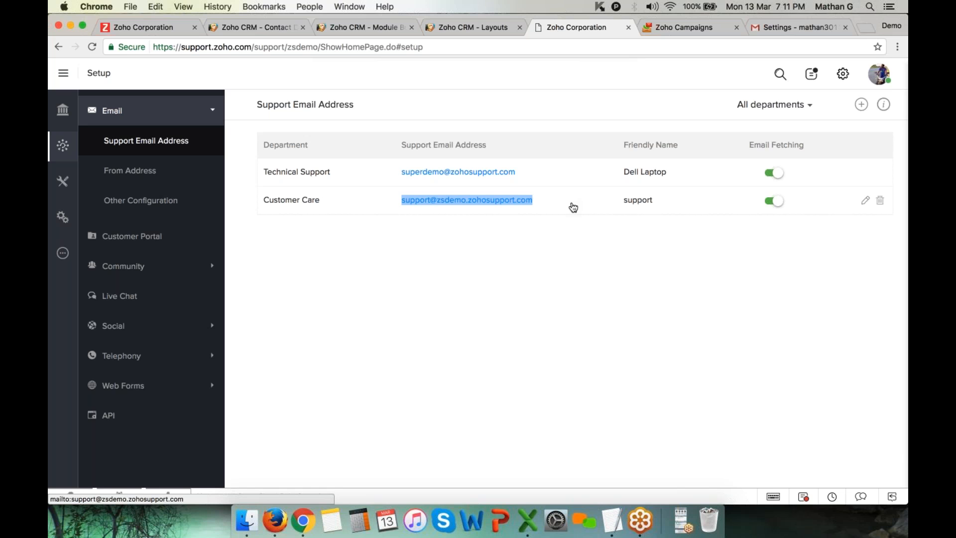
click(556, 241)
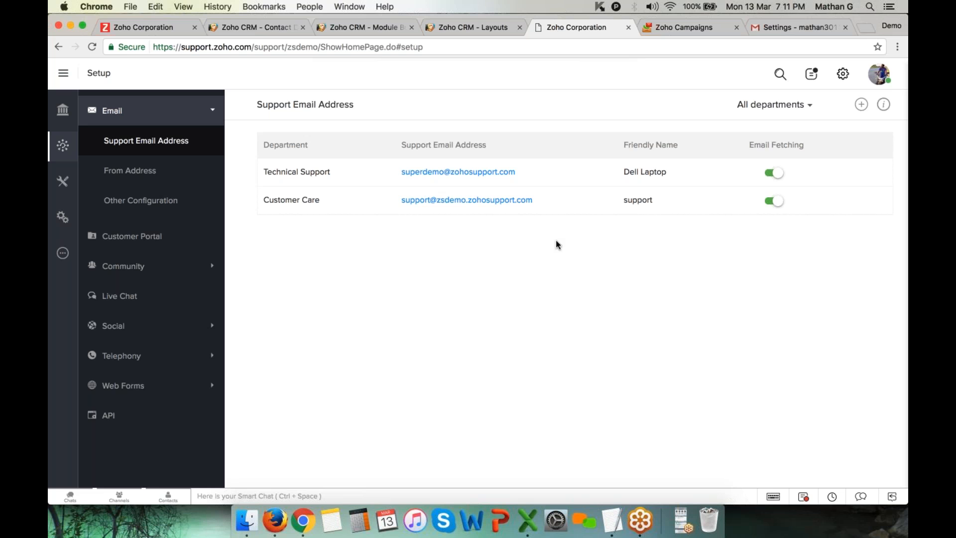
drag(398, 201, 539, 204)
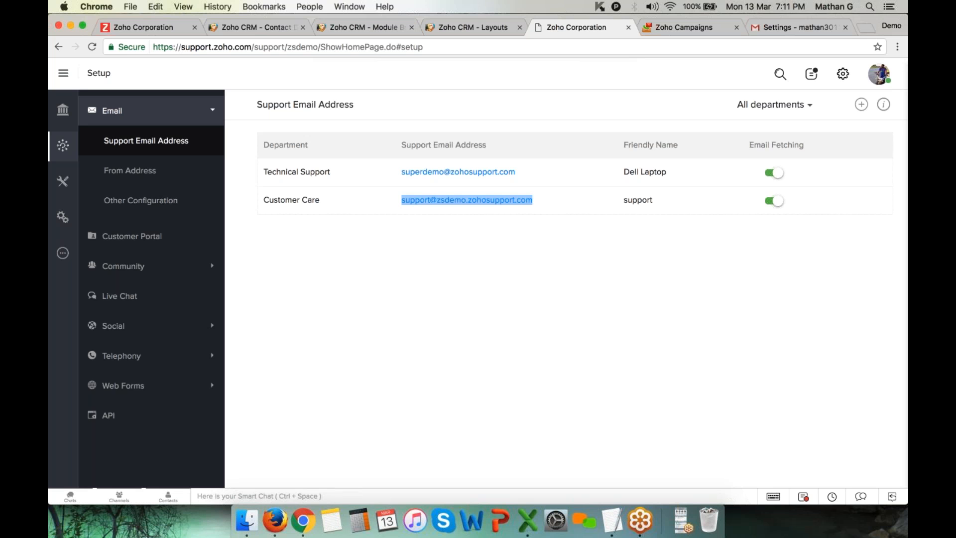
Open Zoho Desk in a new tab and assign ticket #7516 to an agent
click(865, 32)
text(s)
key(Return)
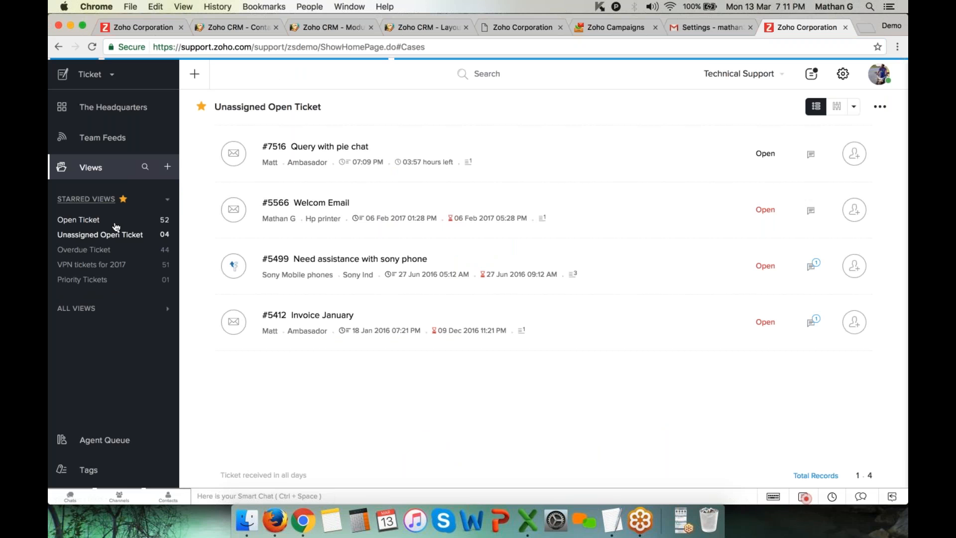
click(337, 150)
click(135, 190)
scroll(152, 308, down, 2)
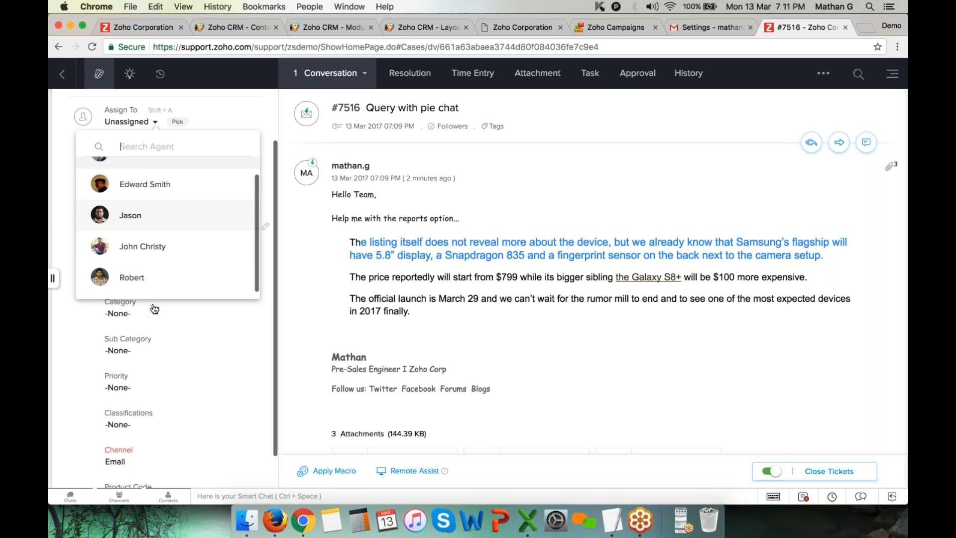
scroll(154, 309, up, 2)
click(143, 248)
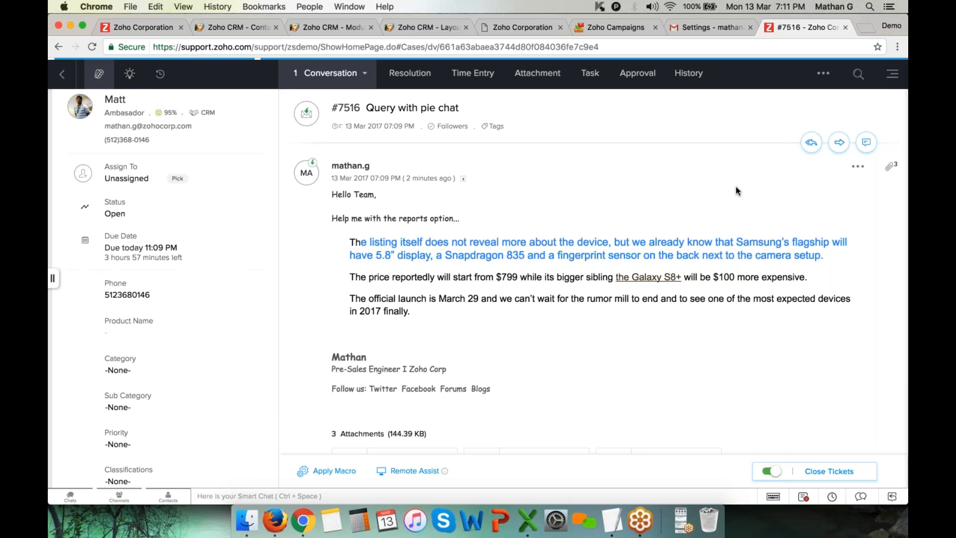
Start a Reply All on the ticket and look over its survey link and signature
click(812, 142)
scroll(626, 247, down, 2)
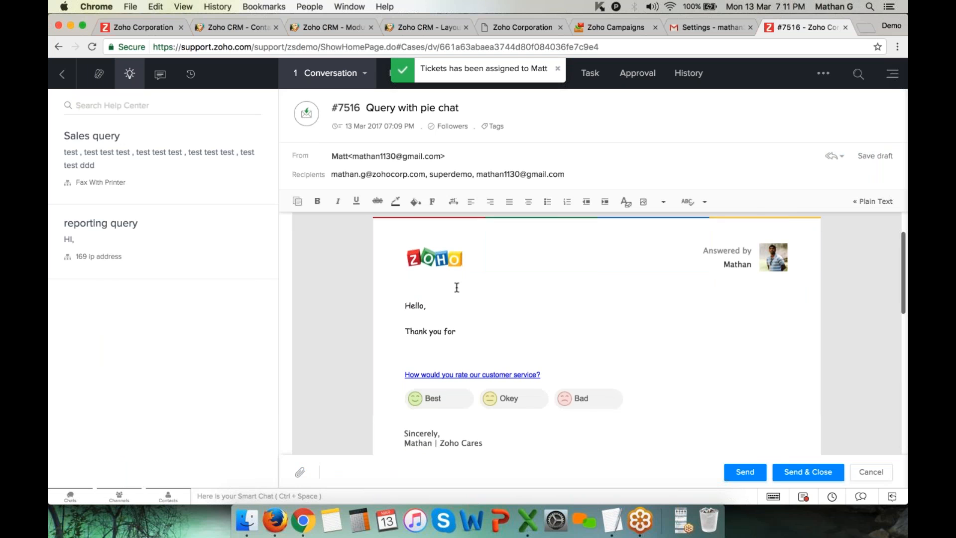
scroll(456, 287, down, 1)
drag(401, 351, 636, 386)
click(634, 330)
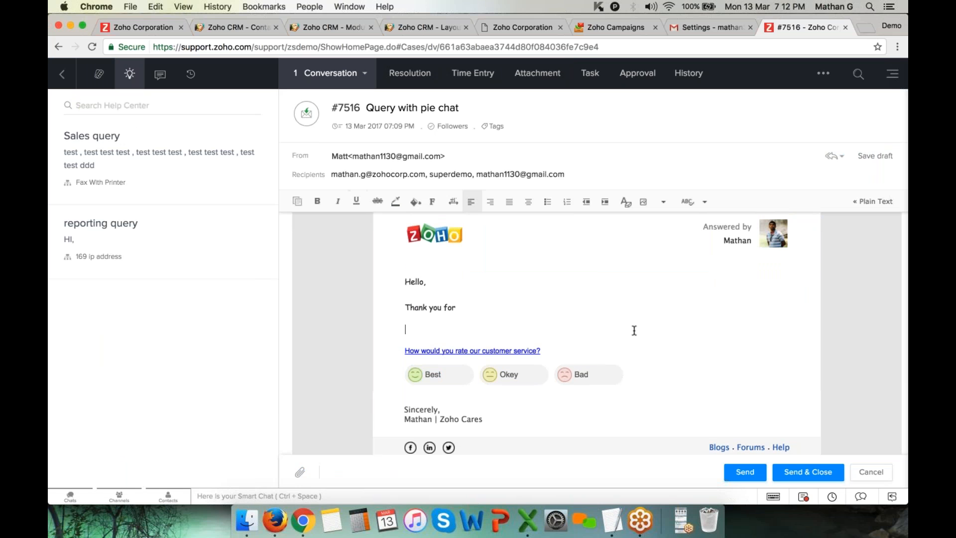
scroll(420, 420, down, 2)
drag(398, 366, 510, 366)
scroll(732, 306, up, 4)
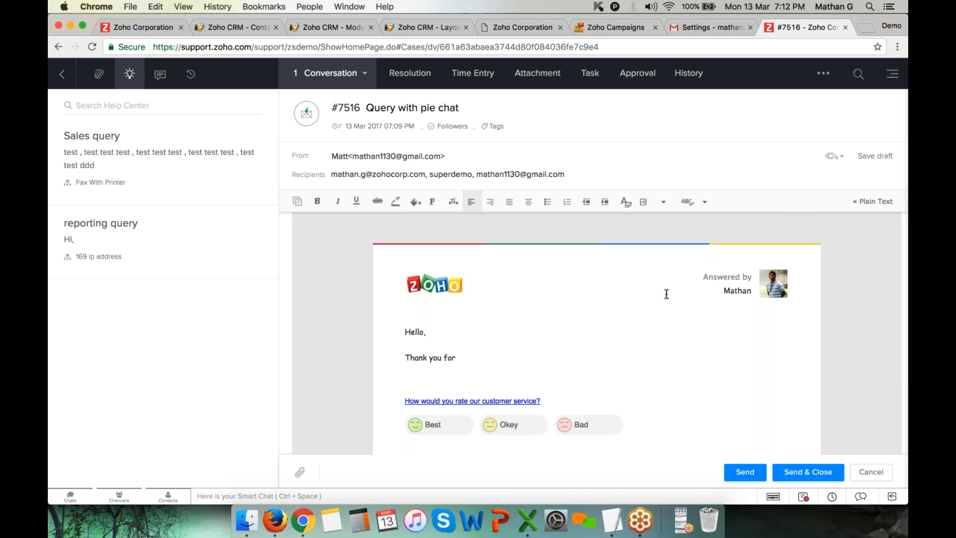
Draft 'Thank you for contacting Presales-Support. We will call and assist you.', then discard it and go back
click(424, 332)
text(Matt,  Thank you for )
text(contacting)
text( Presales-Supp)
text(ort.)
key(Return)
text(W)
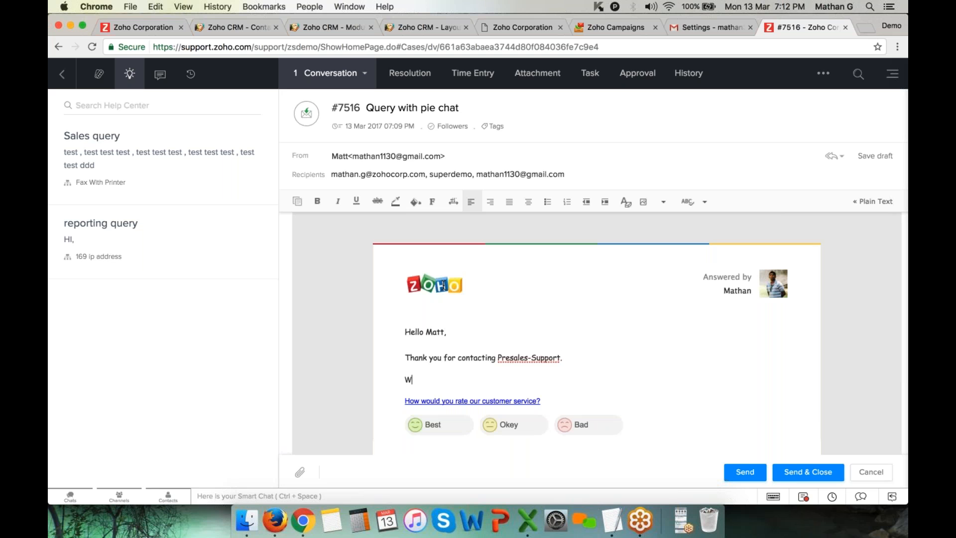
text(e will call and assist you.)
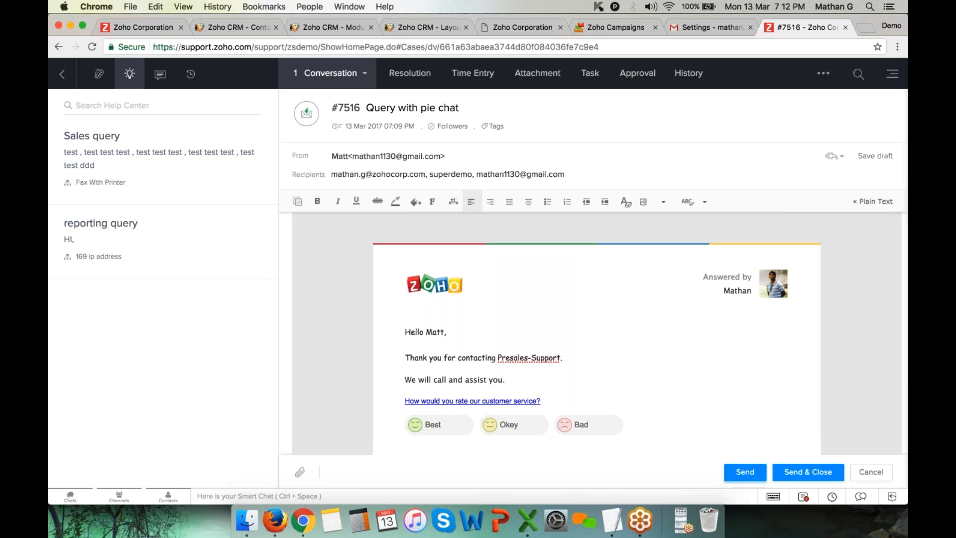
scroll(535, 345, down, 2)
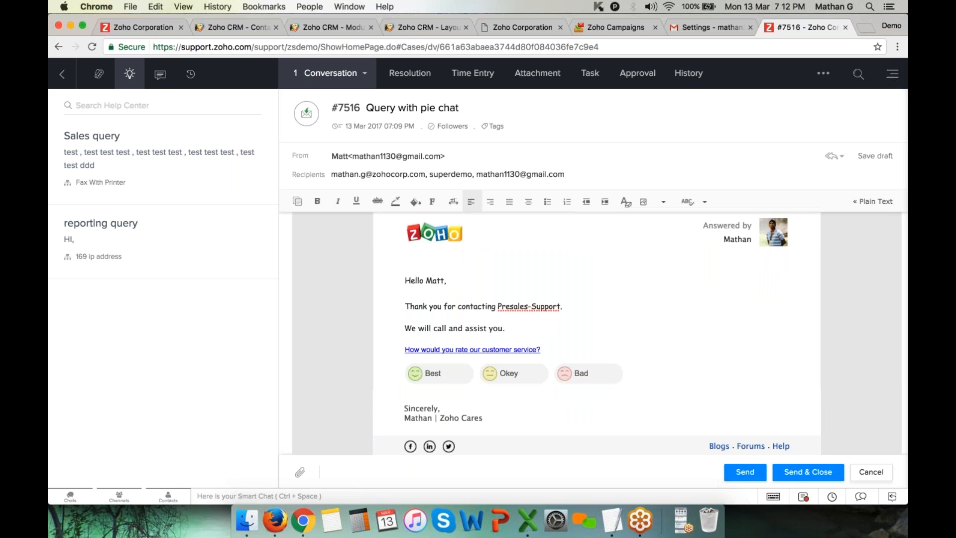
click(871, 472)
click(63, 74)
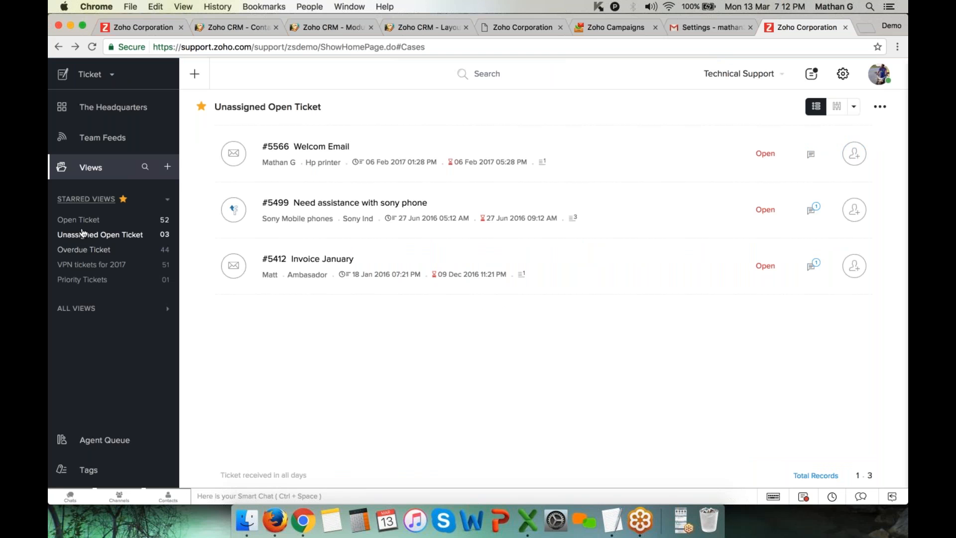
Search the Open Ticket view for 'login in' and open ticket #5561 Login issue
click(88, 221)
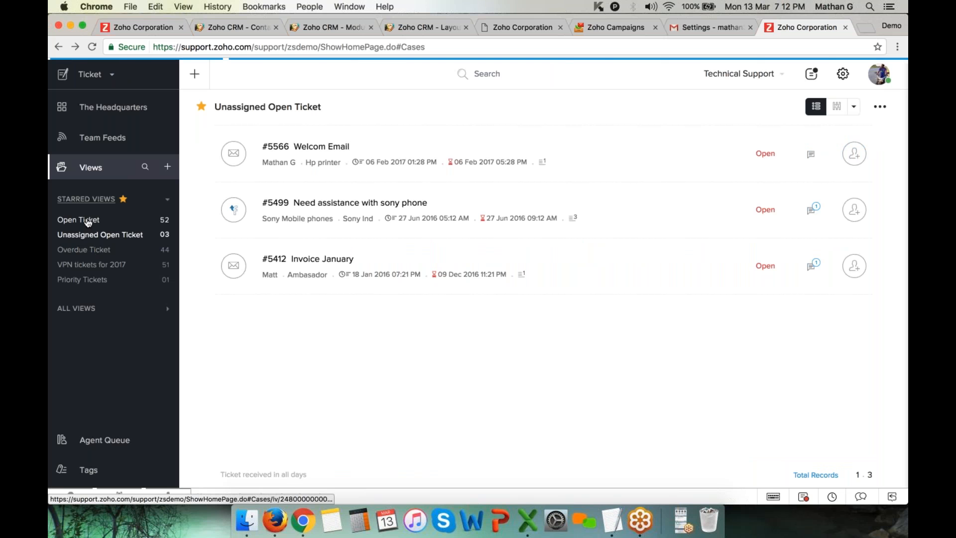
scroll(448, 219, down, 5)
scroll(448, 220, down, 4)
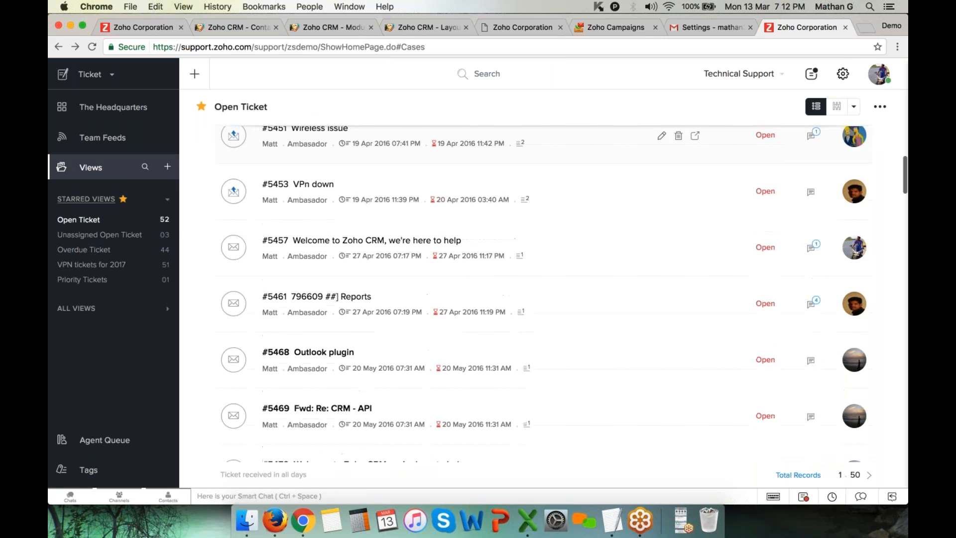
scroll(355, 149, up, 10)
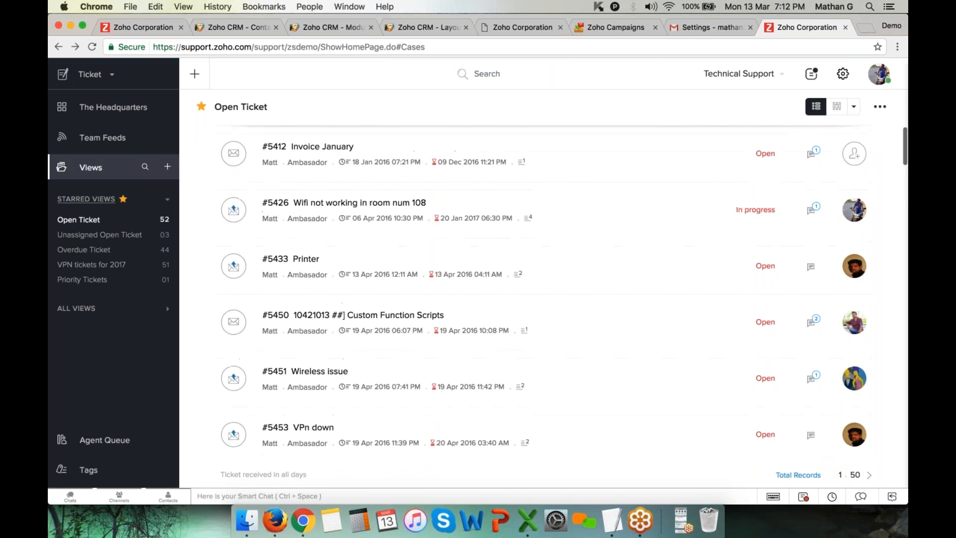
click(478, 73)
text(login in)
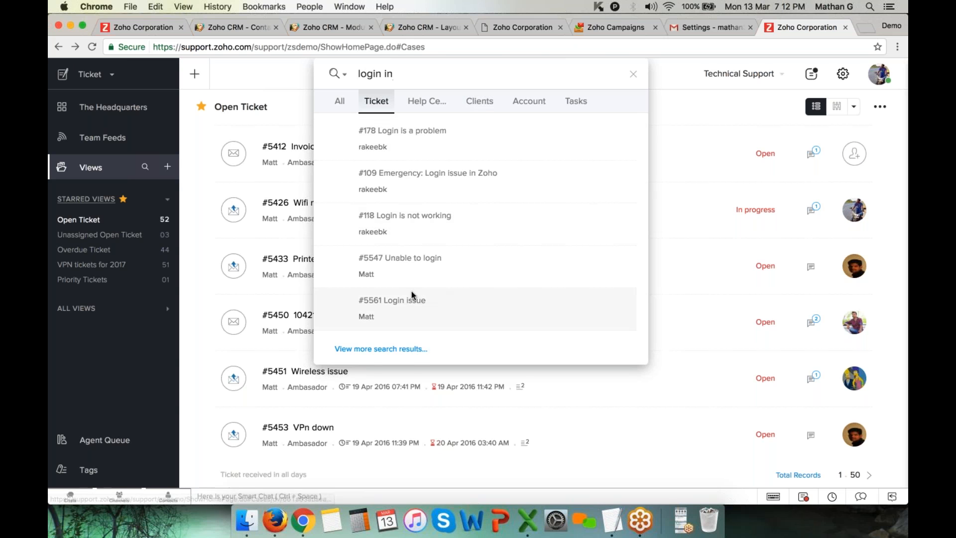
click(394, 305)
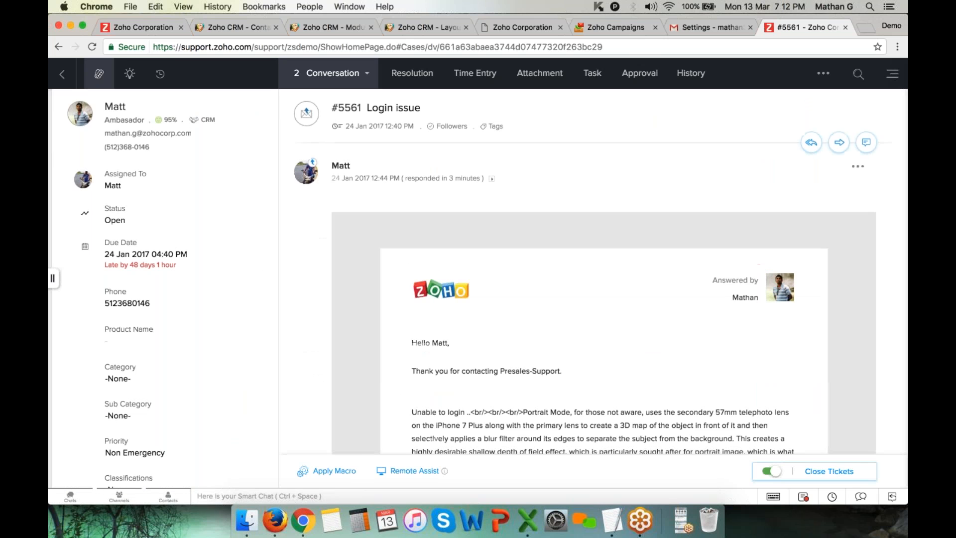
Start a Reply All on #5561 and add blank lines below the thank-you line
click(811, 144)
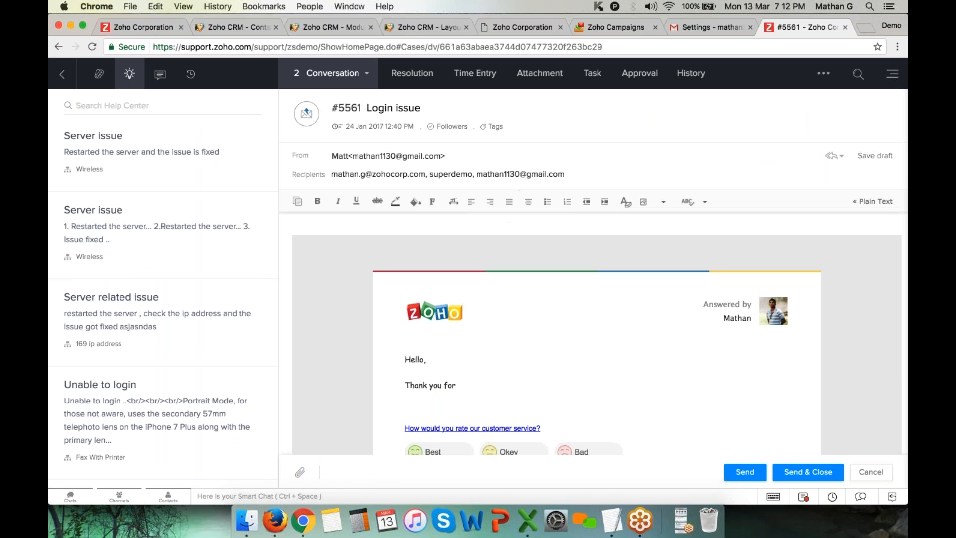
scroll(131, 272, down, 5)
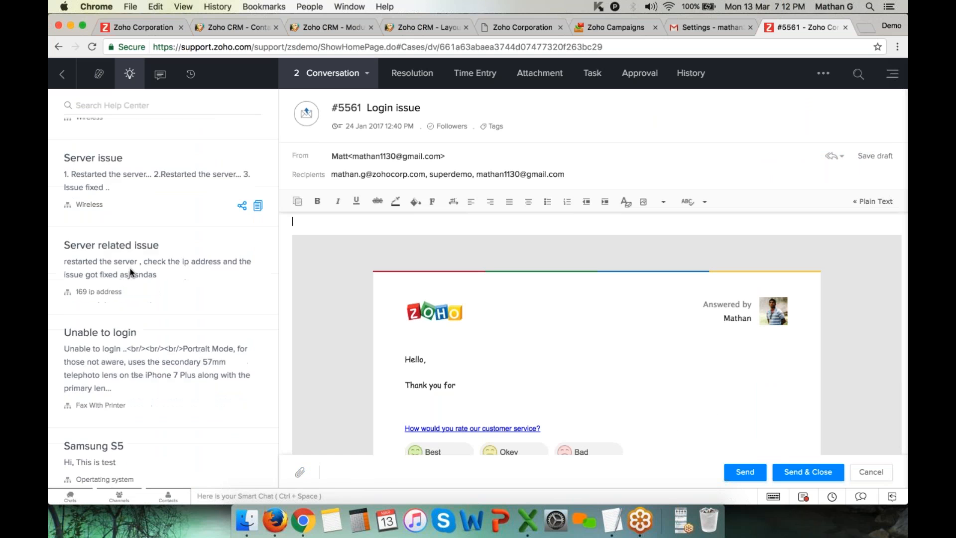
click(460, 343)
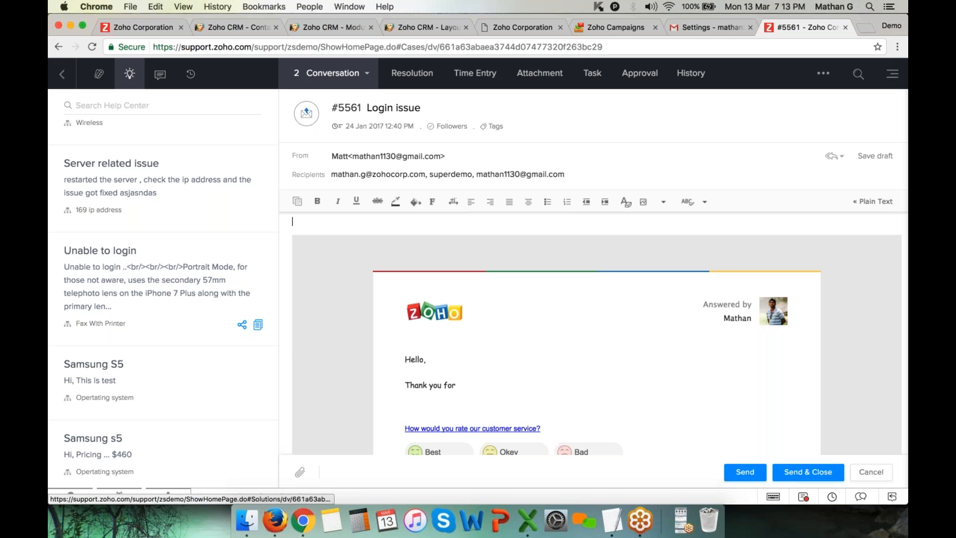
drag(368, 108, 438, 110)
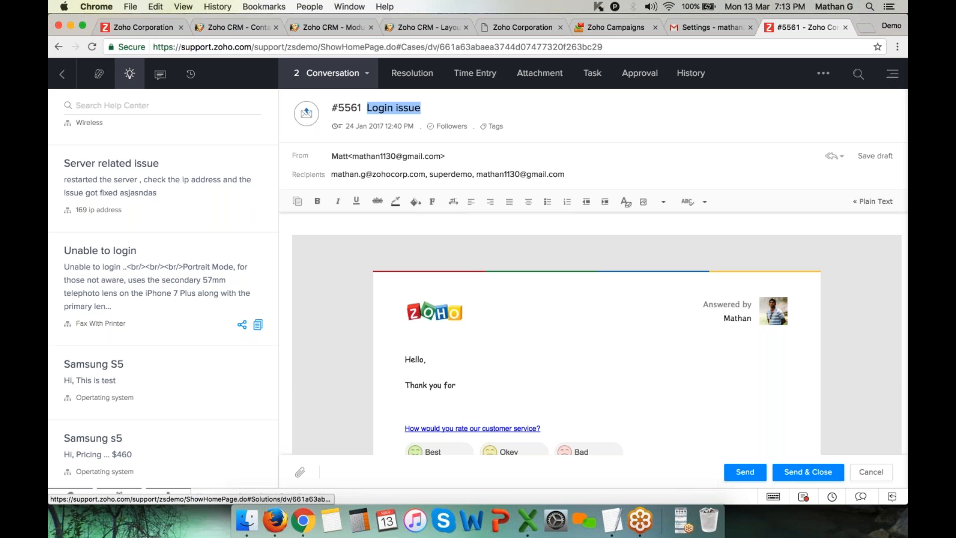
click(476, 389)
key(Return)
key(Return)
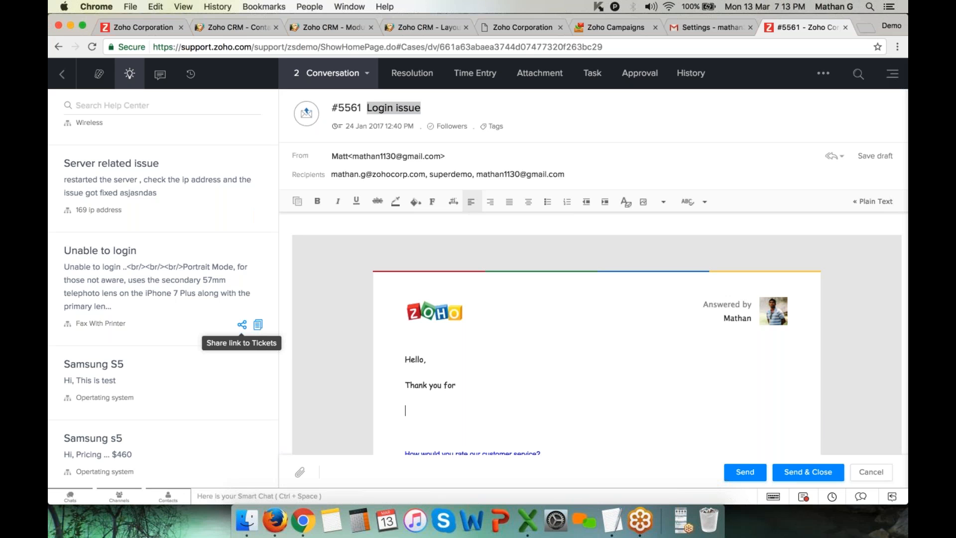
Insert the 'Unable to login' article text into the reply and add a new paragraph after it
click(258, 325)
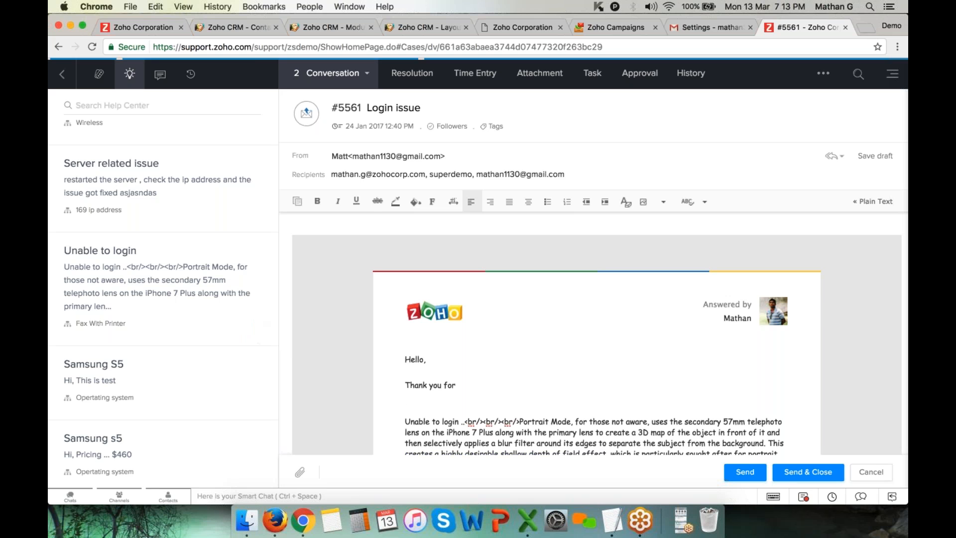
drag(406, 323, 507, 384)
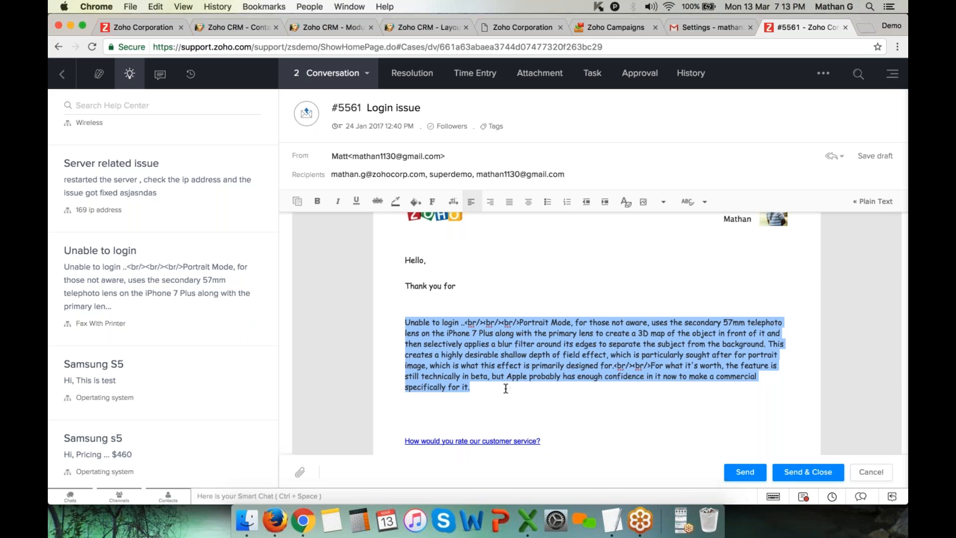
click(505, 388)
key(Return)
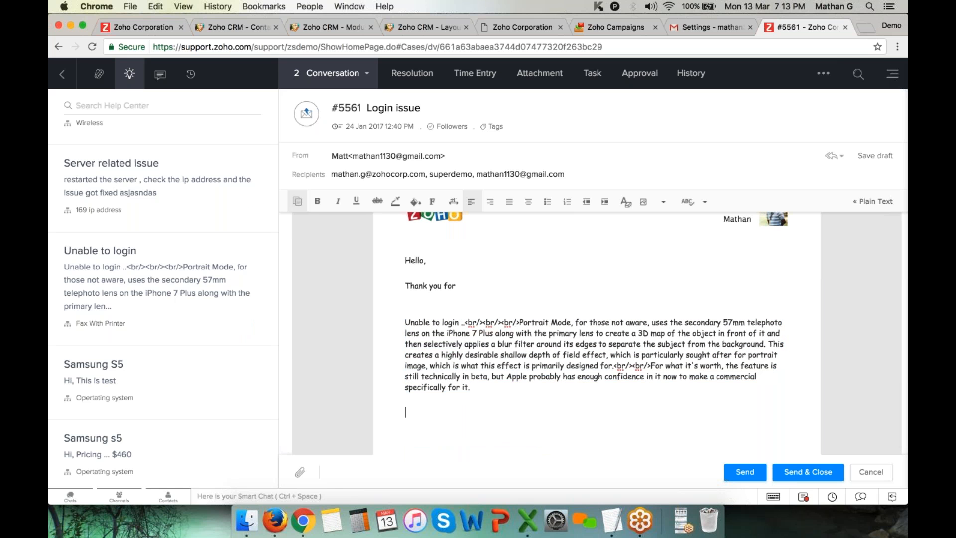
Add the Bangalore Standard Fare template table to the reply, check it, and send it
click(299, 203)
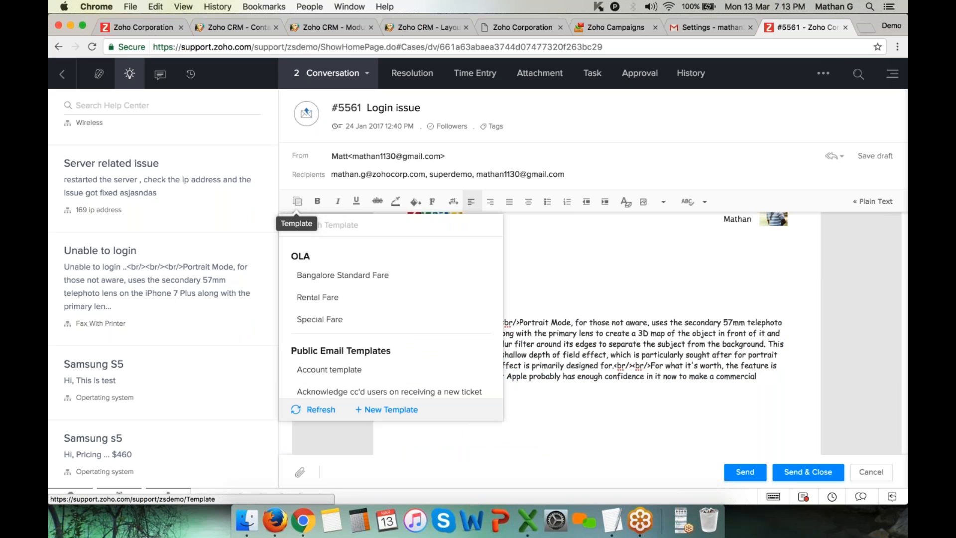
click(355, 276)
scroll(529, 319, down, 3)
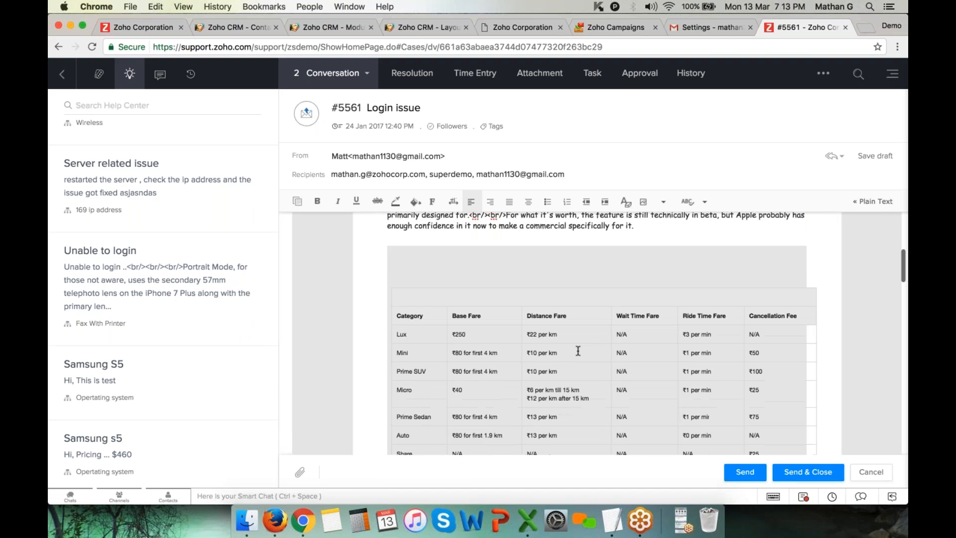
scroll(561, 325, down, 3)
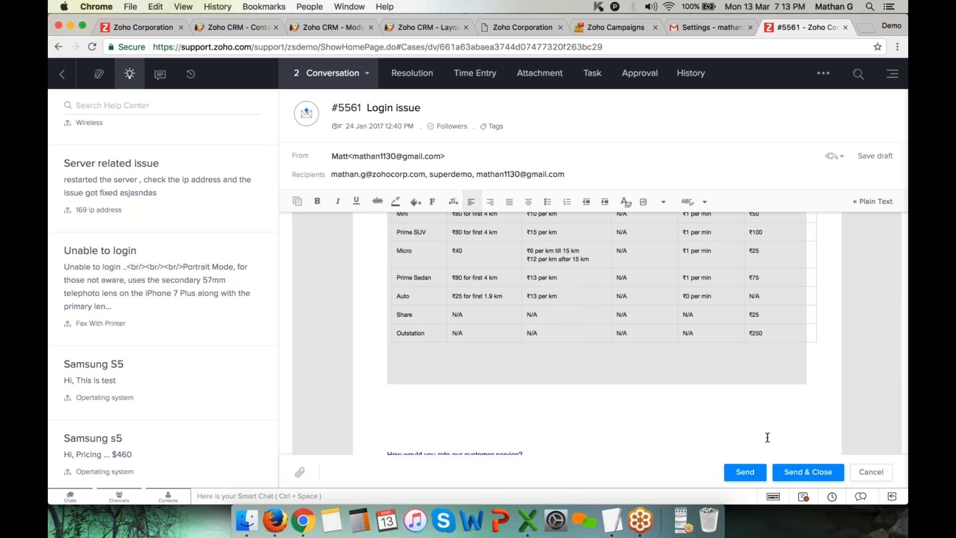
click(749, 475)
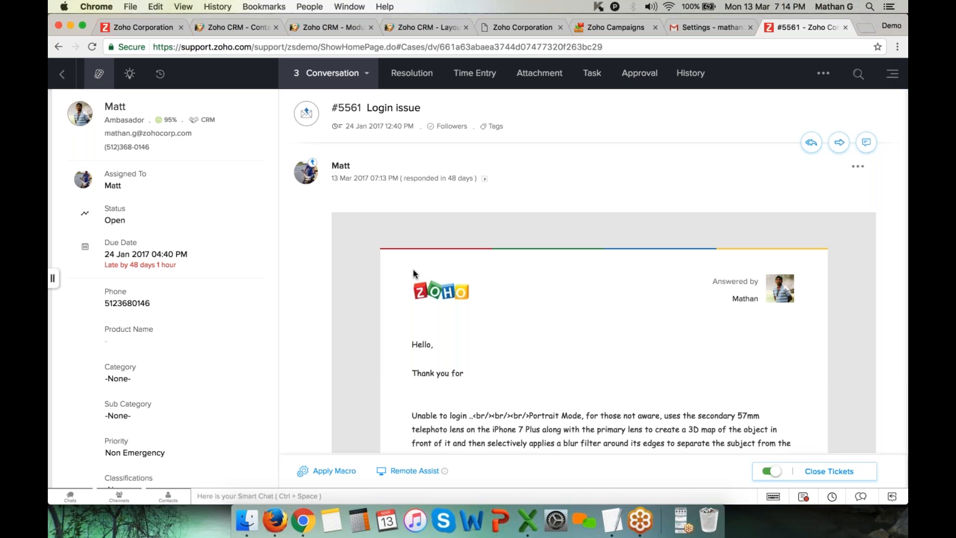
Back in the Zoho CRM tab, review the Zoho app integrations in Setup
click(438, 28)
click(892, 71)
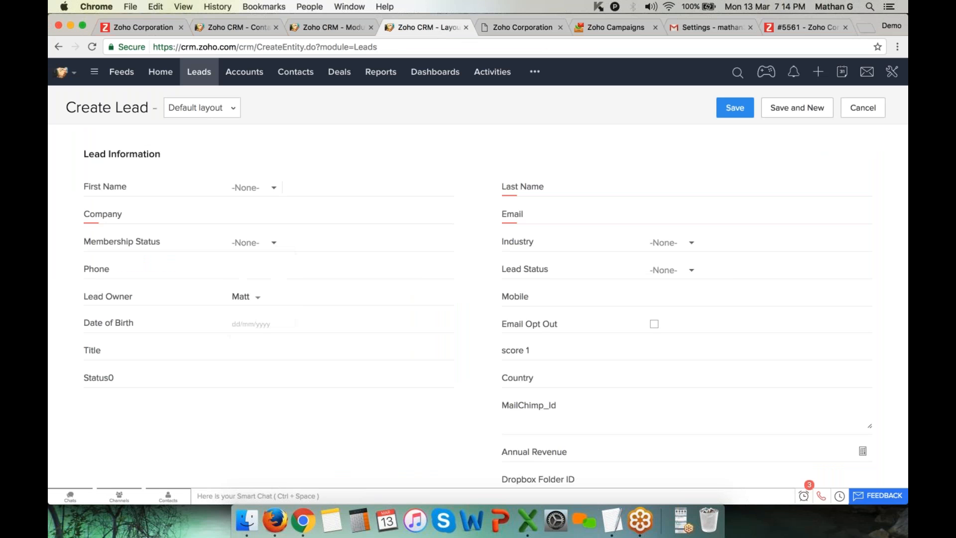
click(797, 98)
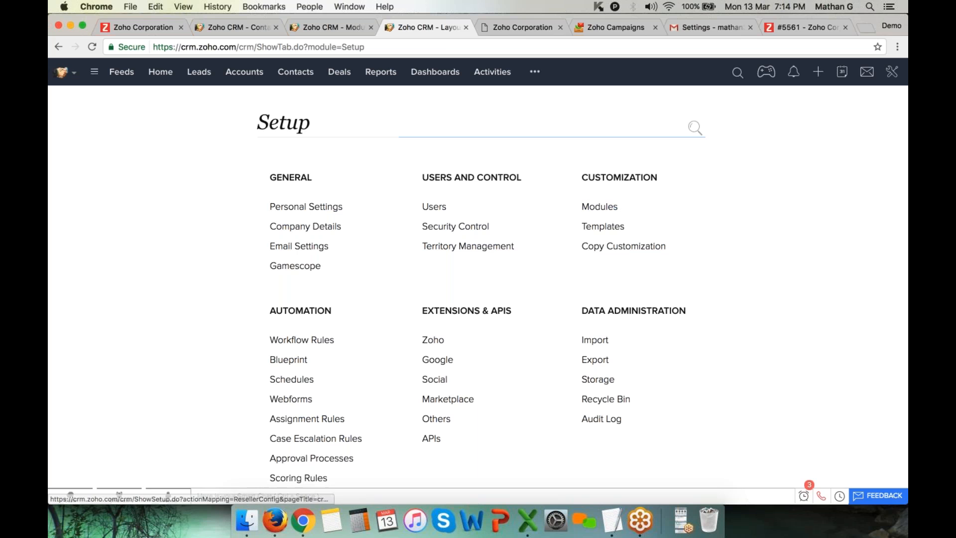
click(434, 340)
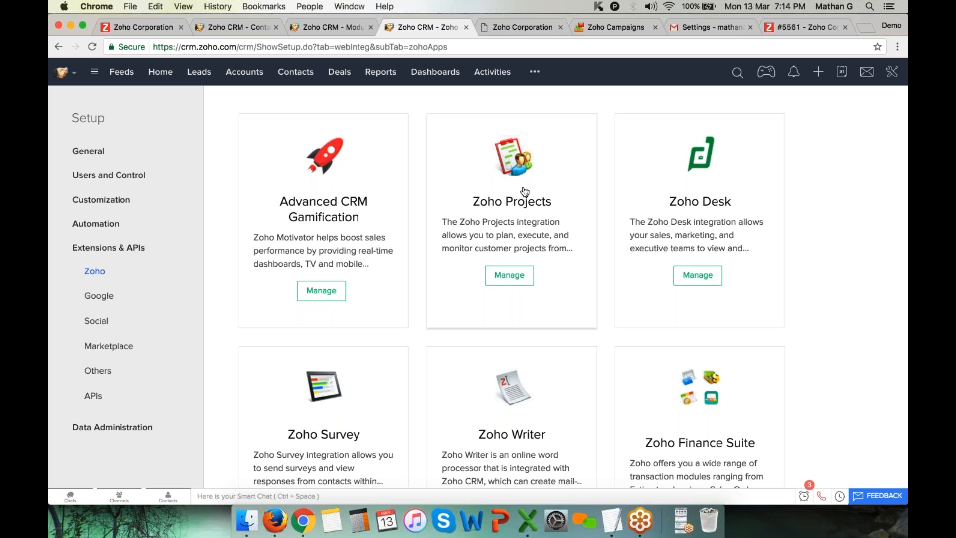
Search globally for the lead by name and open its detail page
click(309, 75)
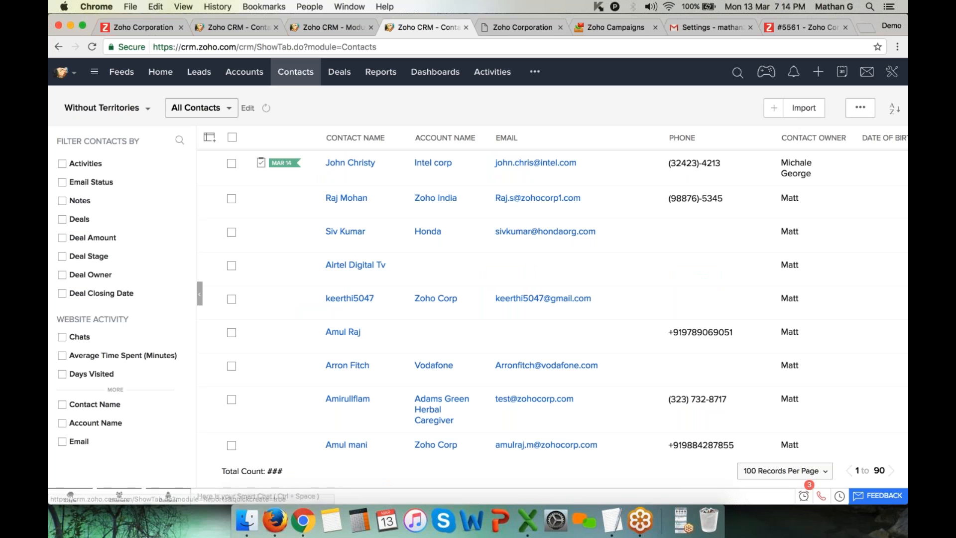
click(737, 73)
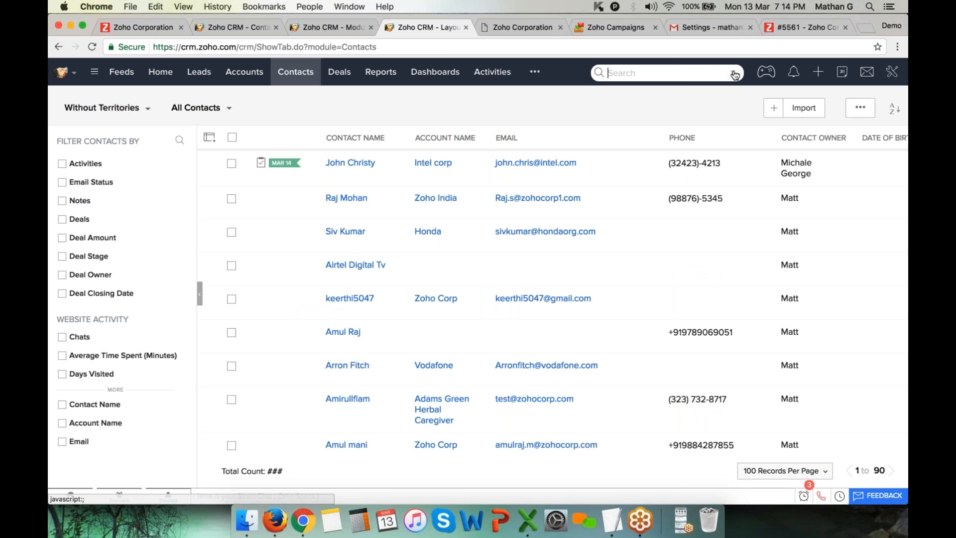
text(matt)
key(Return)
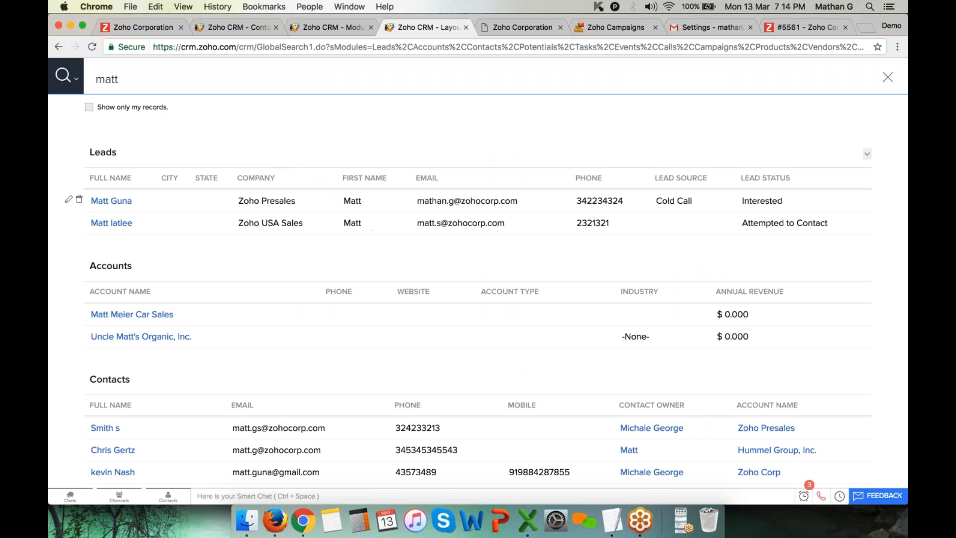
click(122, 202)
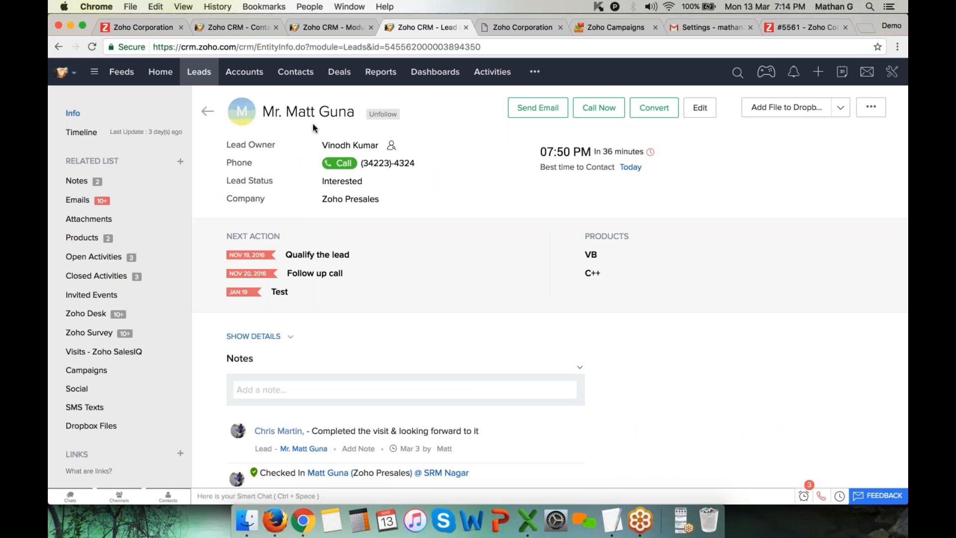
Show the lead's Zoho Desk tickets and open ticket 7516, 'Query with pie chat'
scroll(550, 312, down, 3)
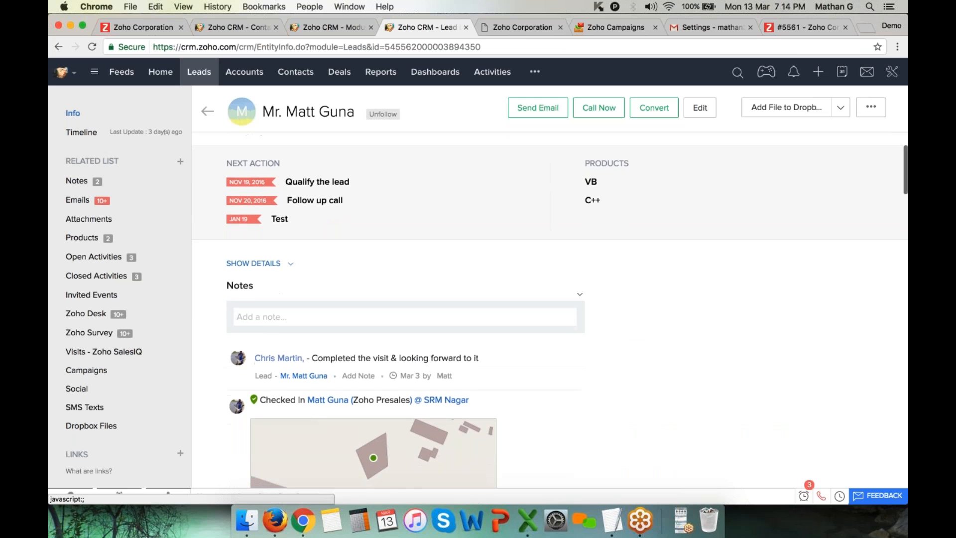
click(87, 314)
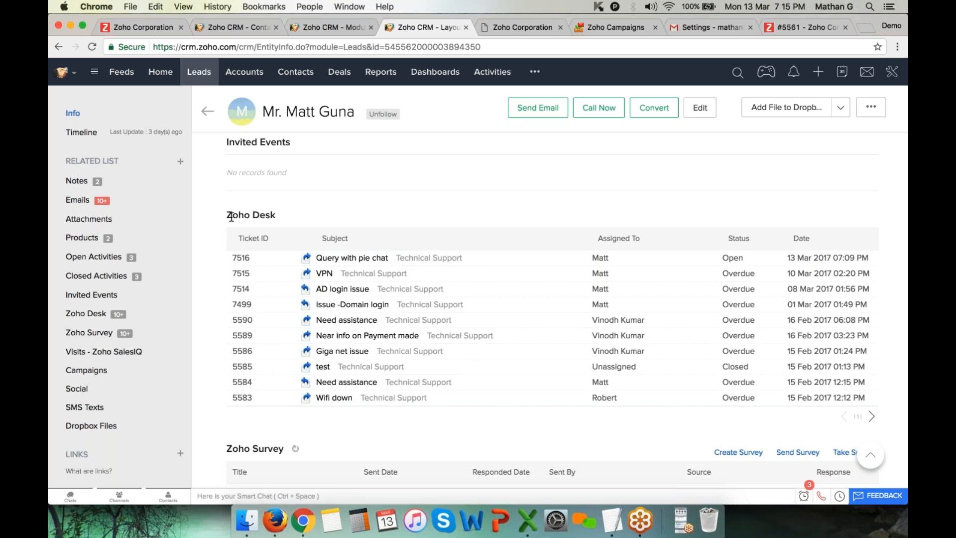
drag(230, 217, 313, 216)
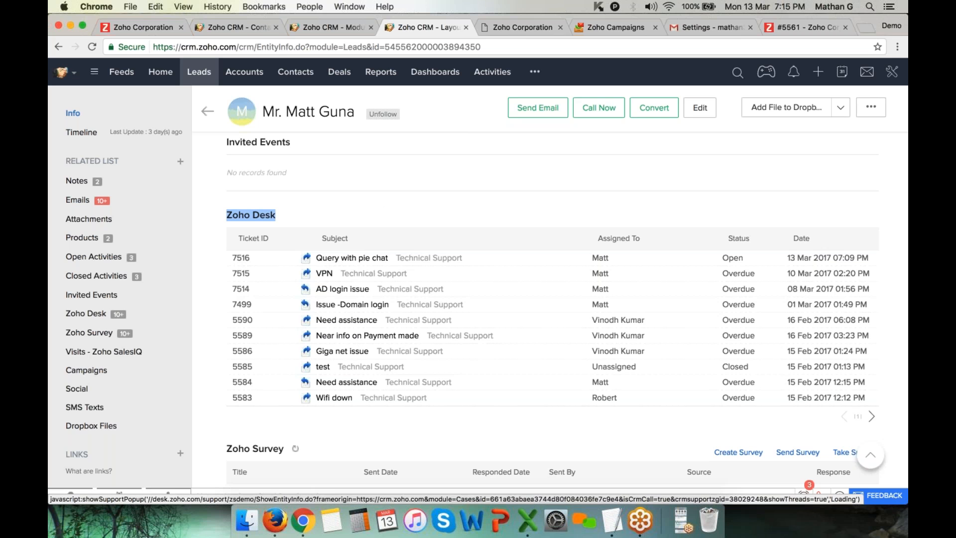
click(367, 258)
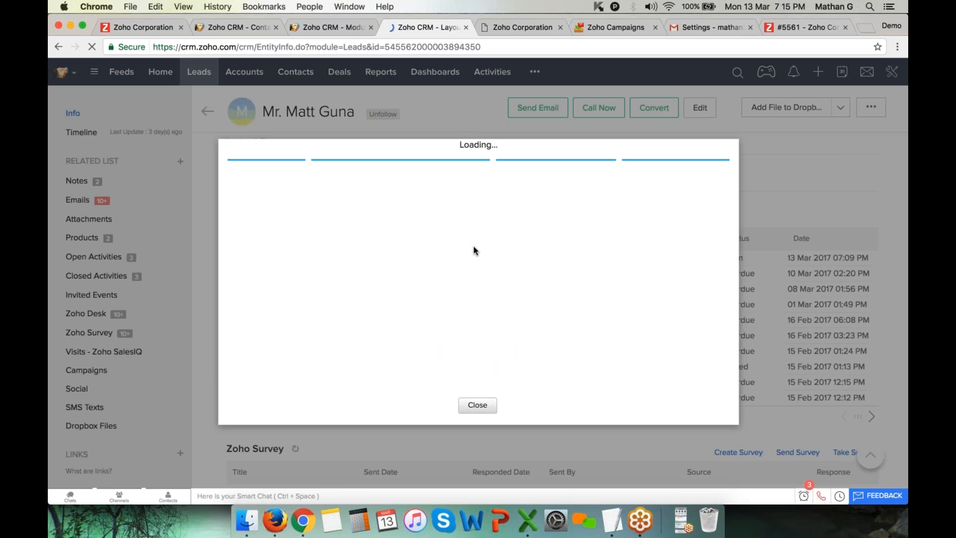
Scroll through ticket 7516's conversation and close the popup
scroll(468, 253, down, 10)
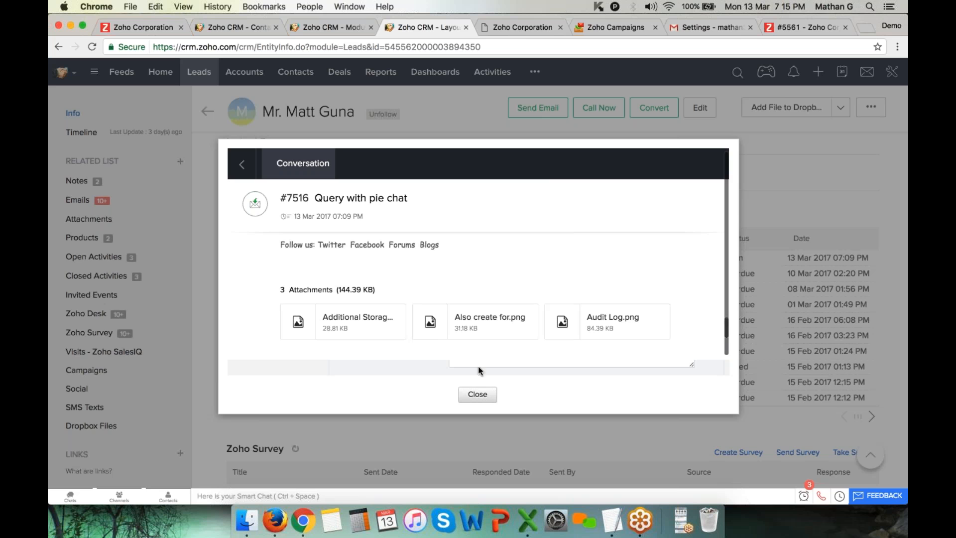
click(473, 394)
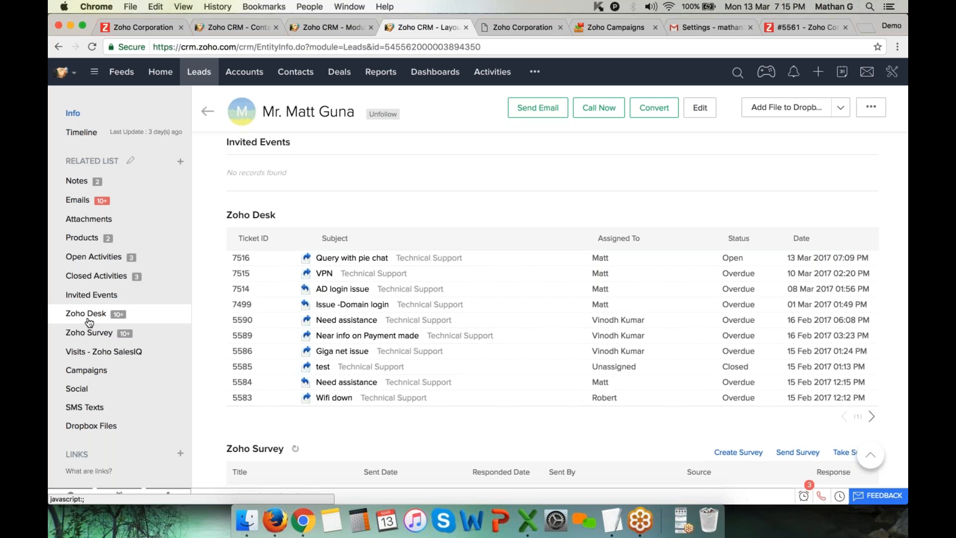
Scroll down the lead page to bring the Zoho Survey responses into view
scroll(362, 323, down, 3)
scroll(478, 318, down, 2)
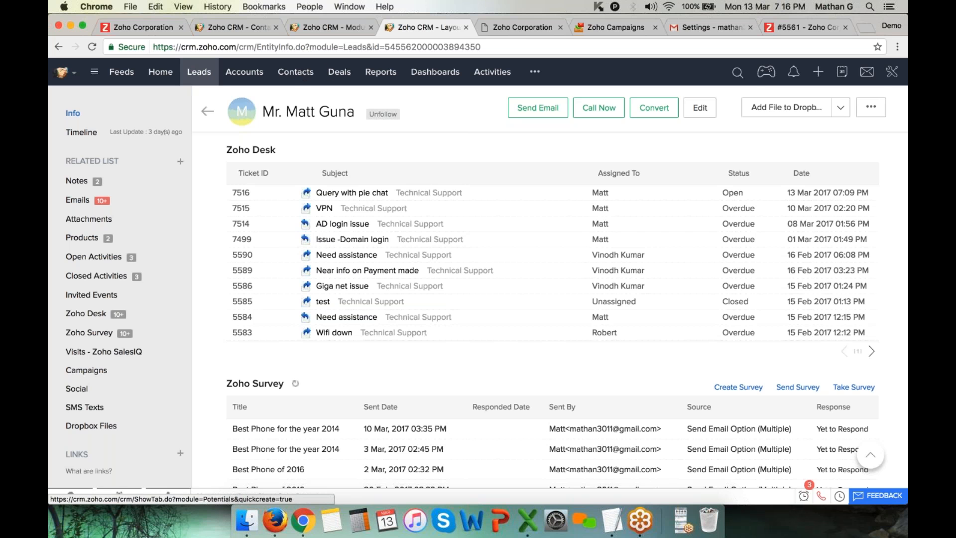
Open the Modules list in Setup and cancel renaming the Accounts module
click(892, 71)
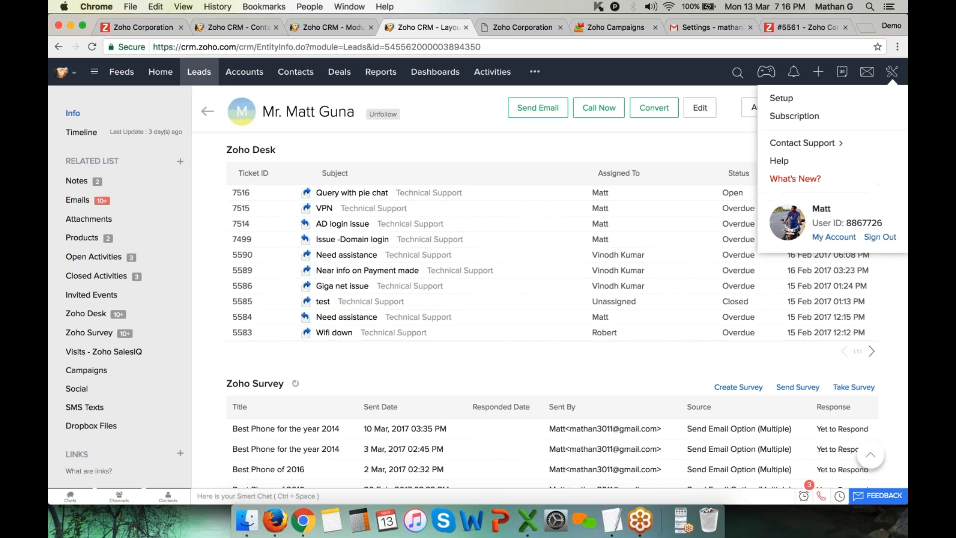
click(781, 98)
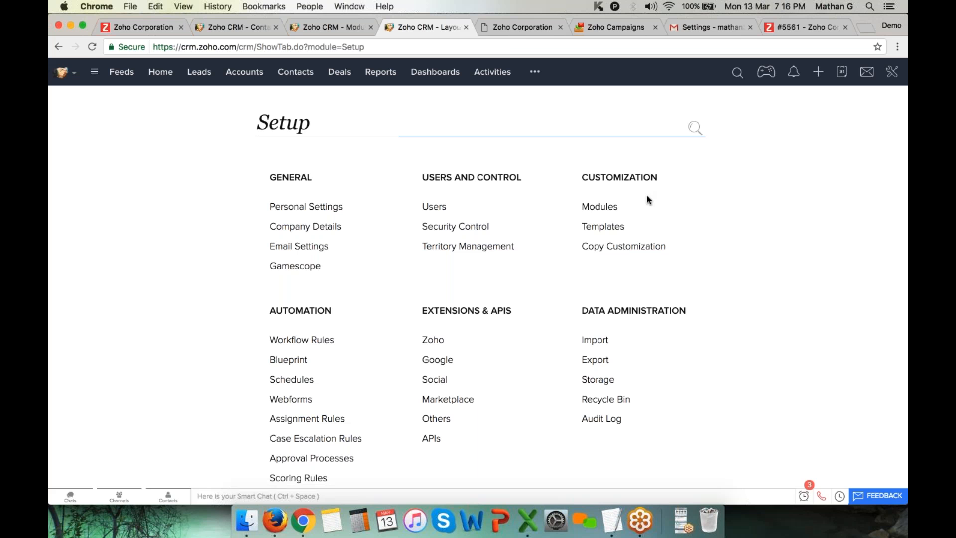
click(597, 212)
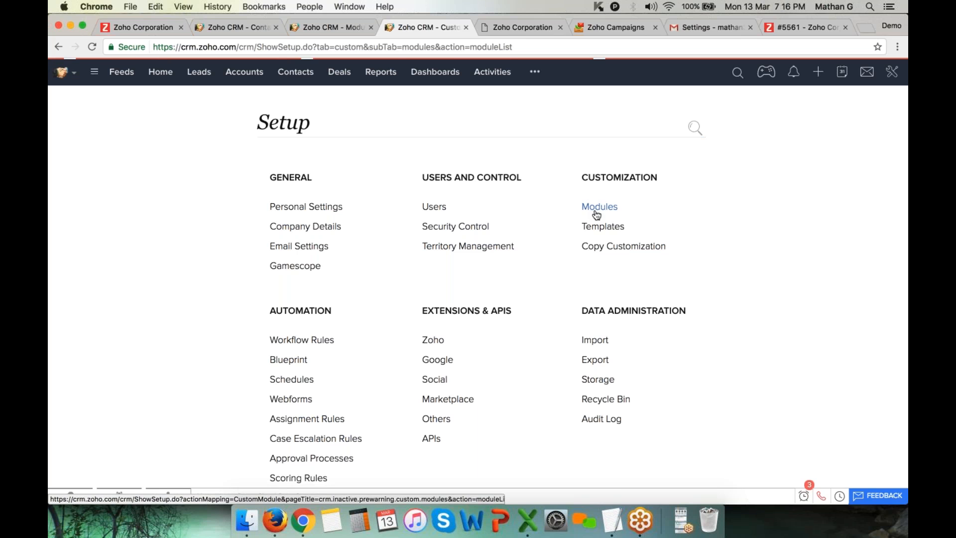
mouse_move(284, 288)
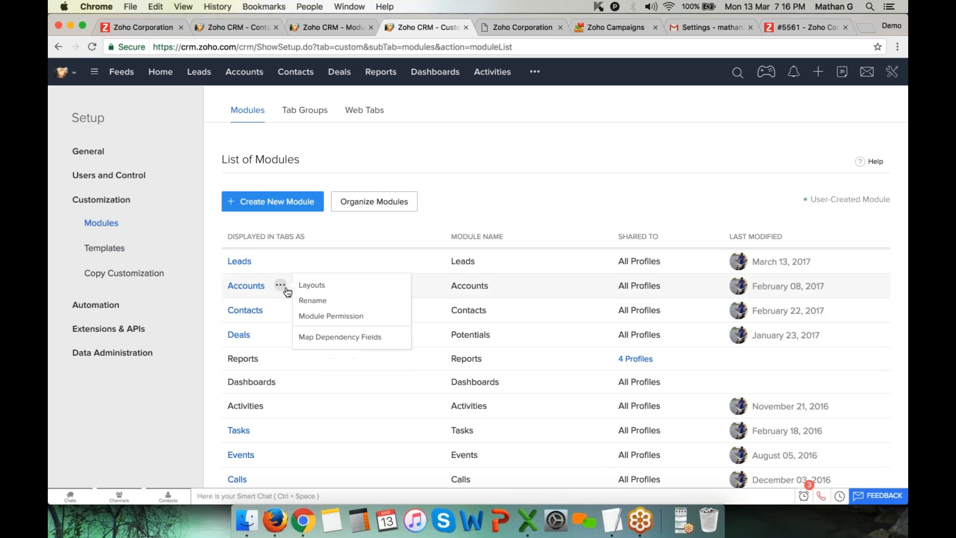
click(313, 301)
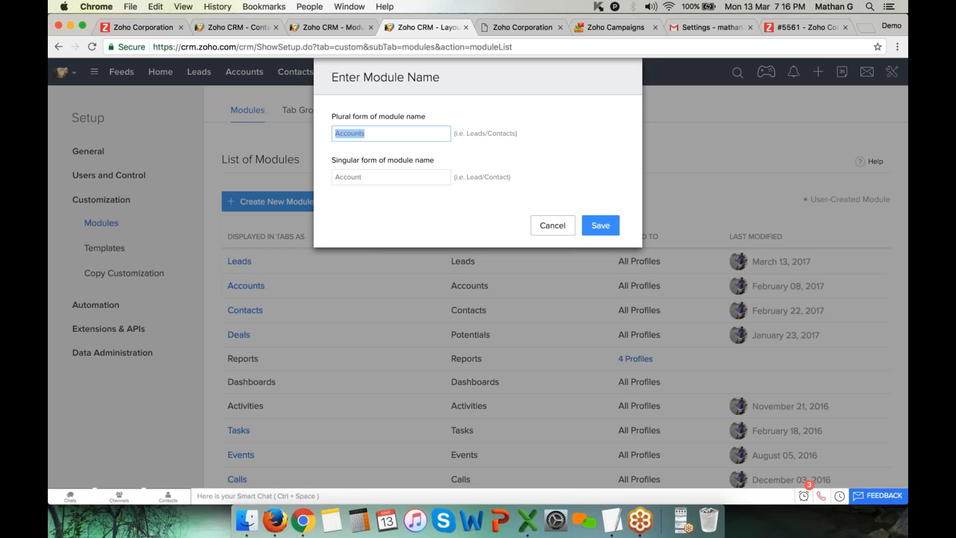
click(553, 226)
Close Organize Modules without changes, check the extra modules, and return to Home
mouse_move(281, 286)
click(312, 285)
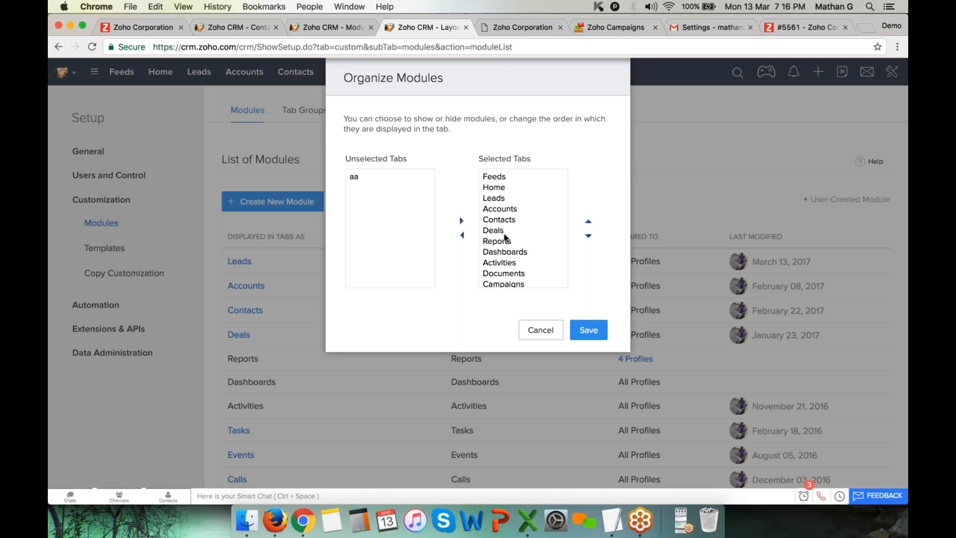
scroll(504, 234, down, 2)
click(542, 330)
click(535, 71)
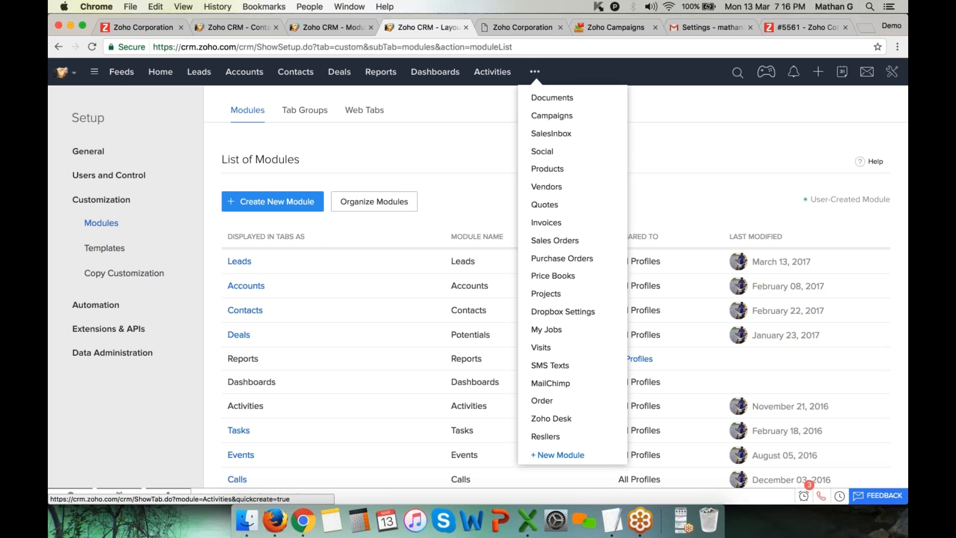
click(158, 71)
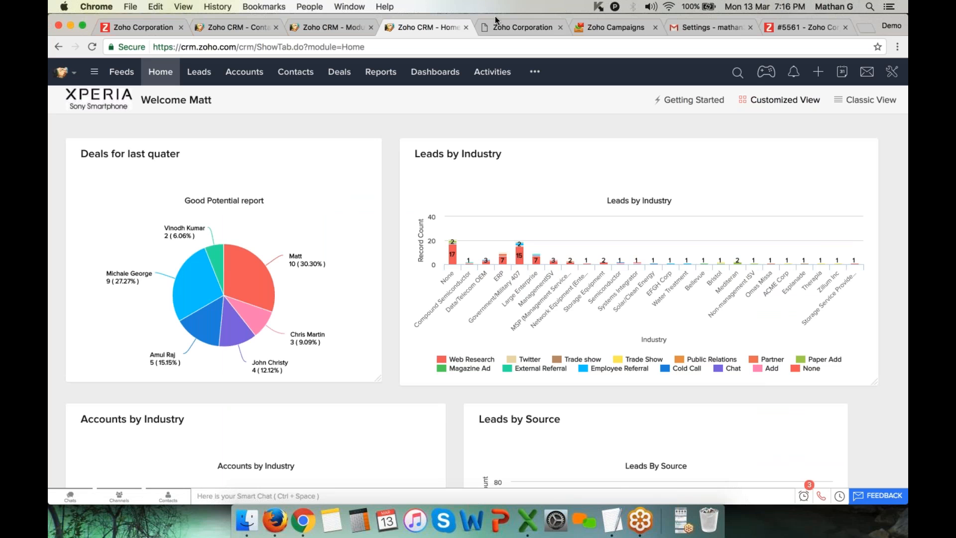
click(892, 71)
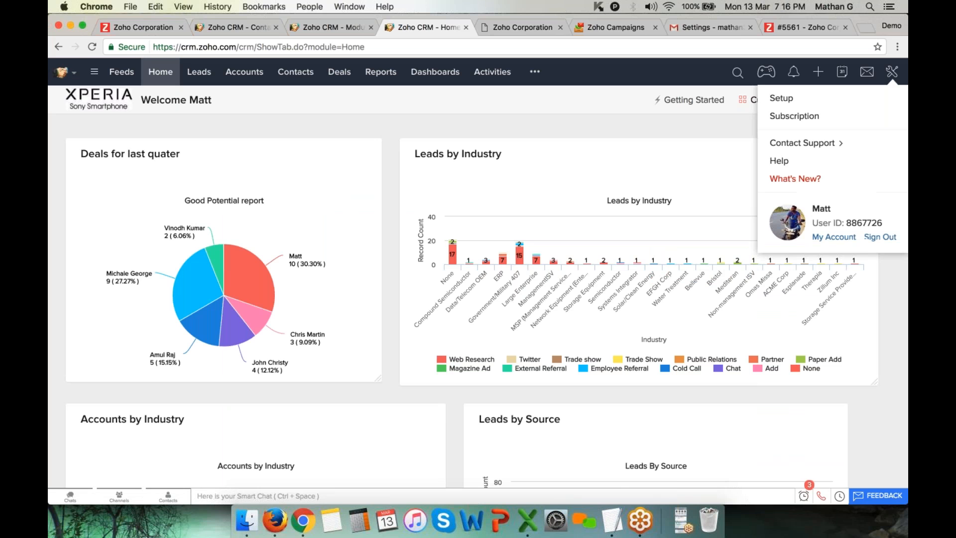
click(847, 99)
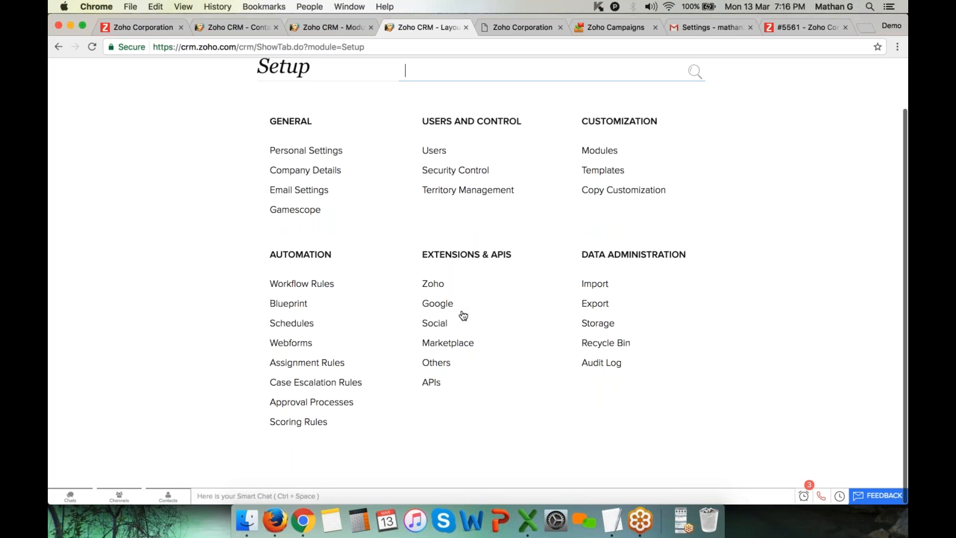
click(435, 284)
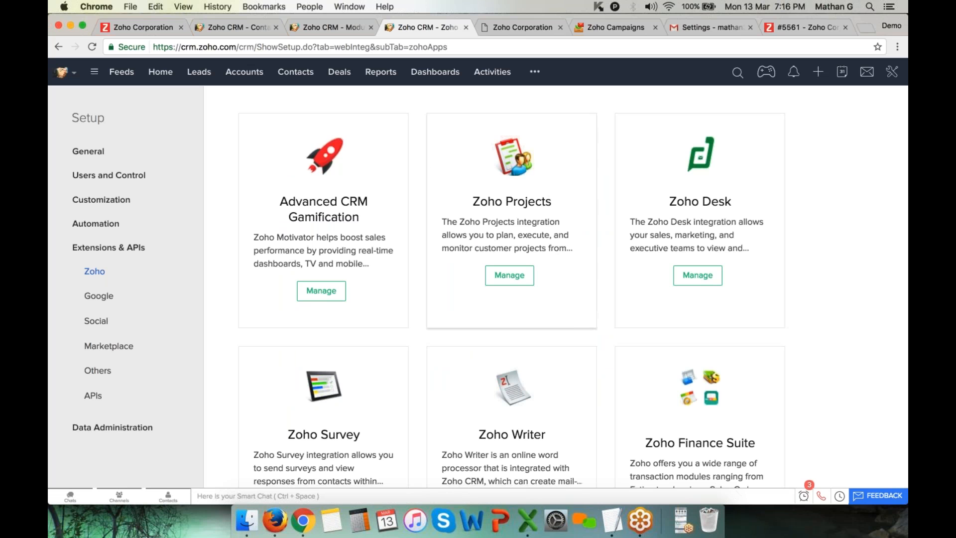
scroll(512, 287, down, 3)
scroll(512, 288, up, 3)
scroll(512, 288, down, 4)
scroll(512, 287, up, 4)
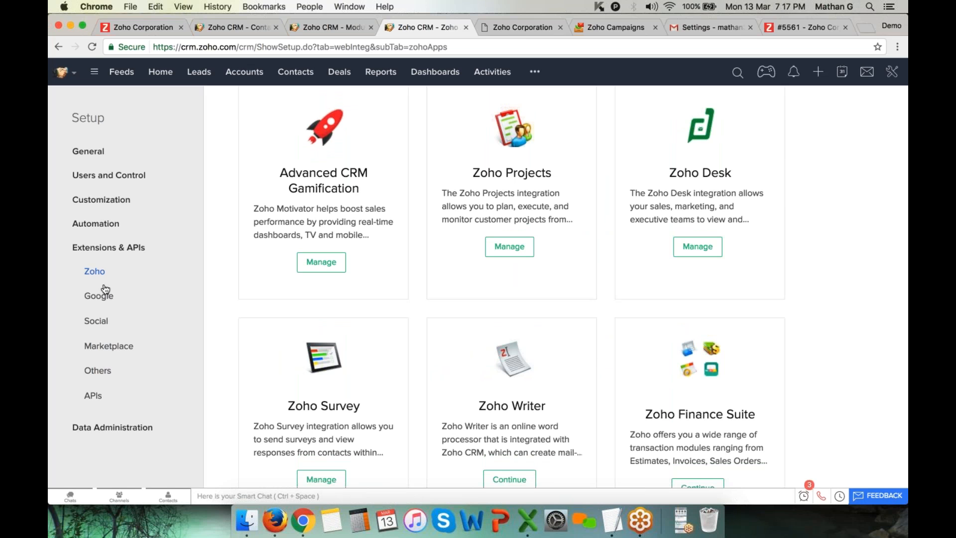
click(108, 374)
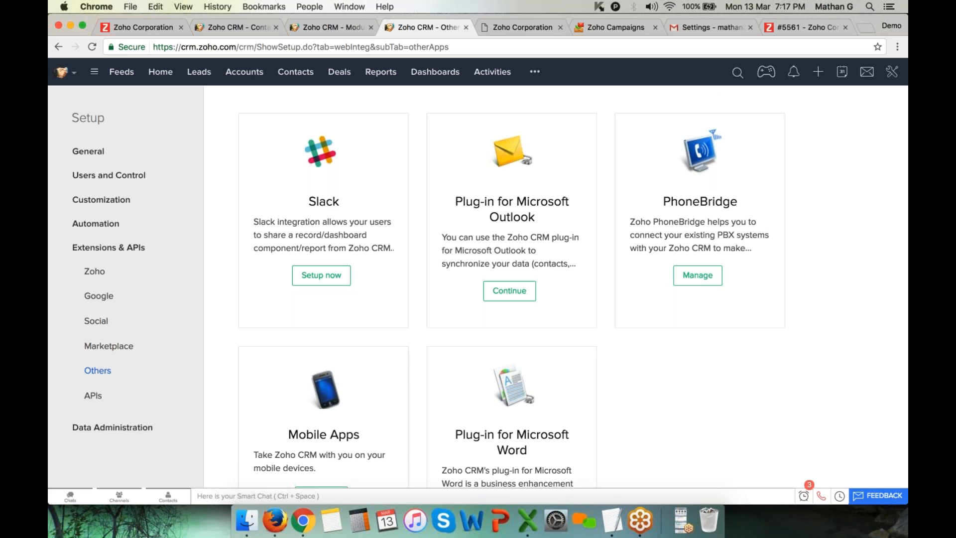
scroll(326, 418, down, 2)
click(299, 418)
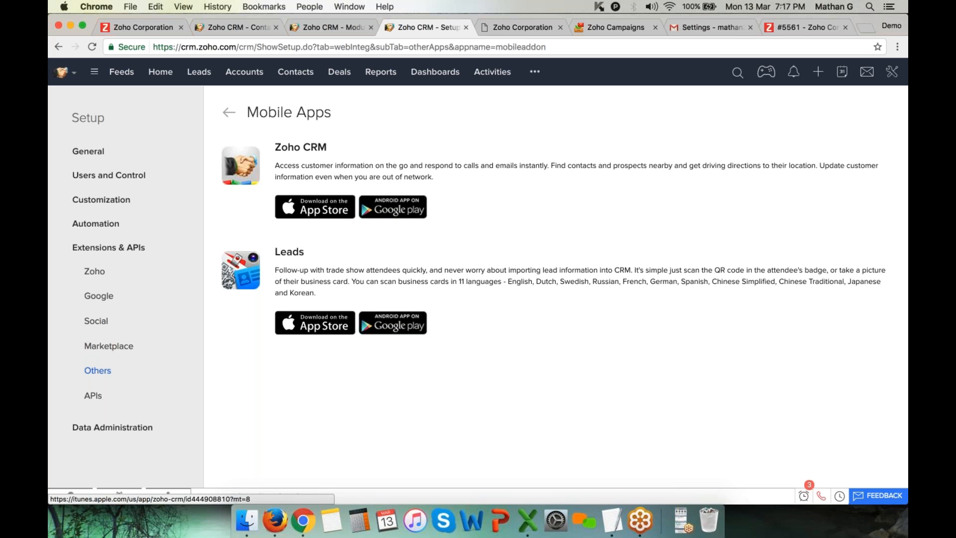
click(892, 72)
click(837, 96)
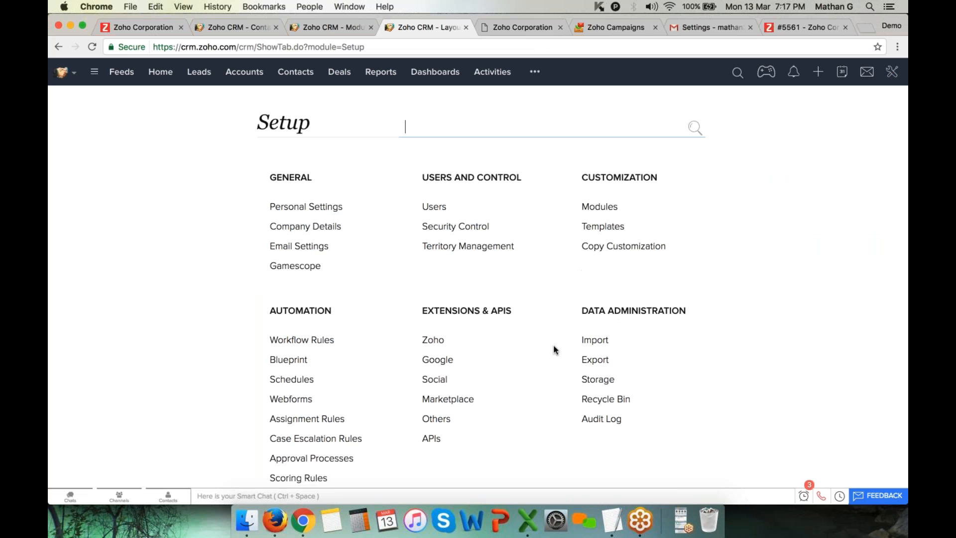
Edit the Google integration's contacts sync settings, reviewing the Two-Way Sync option
click(442, 362)
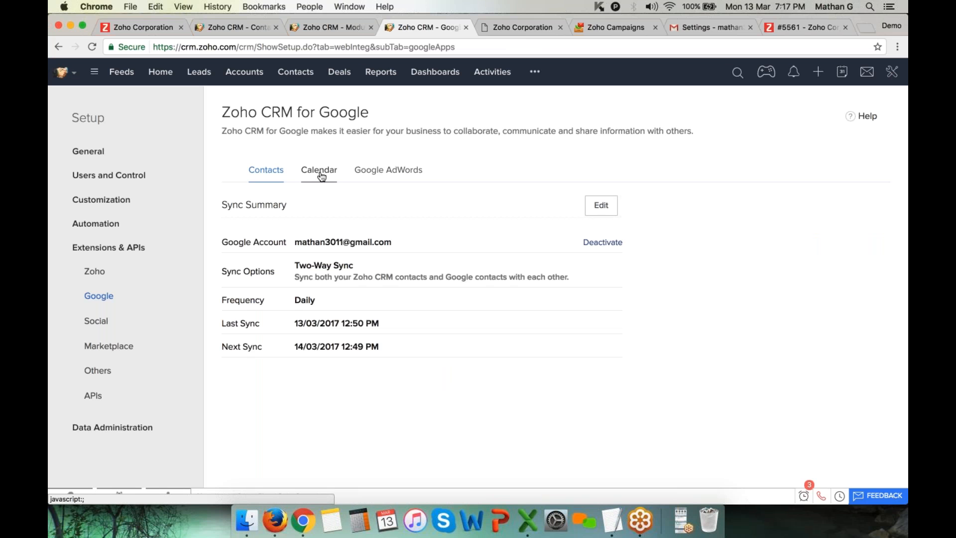
click(602, 206)
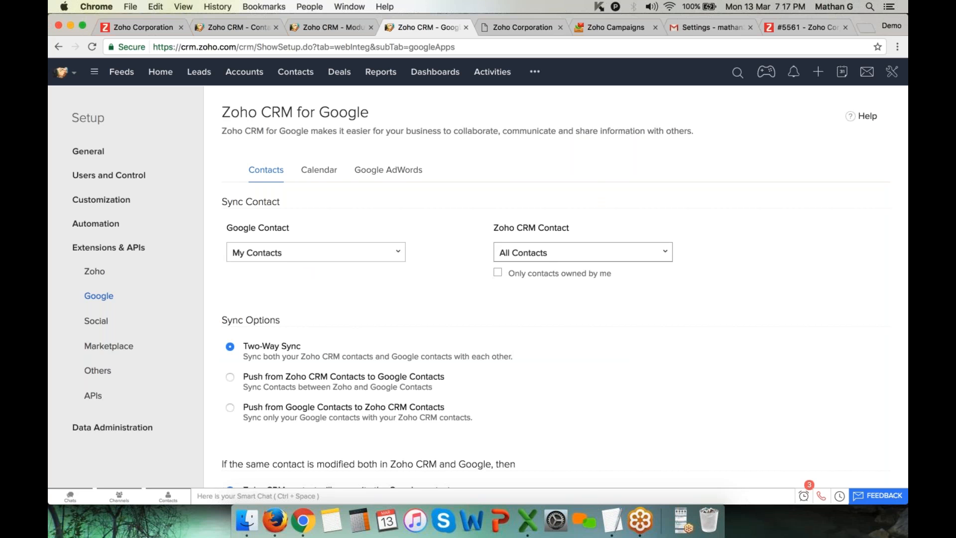
scroll(556, 299, down, 4)
scroll(556, 299, up, 4)
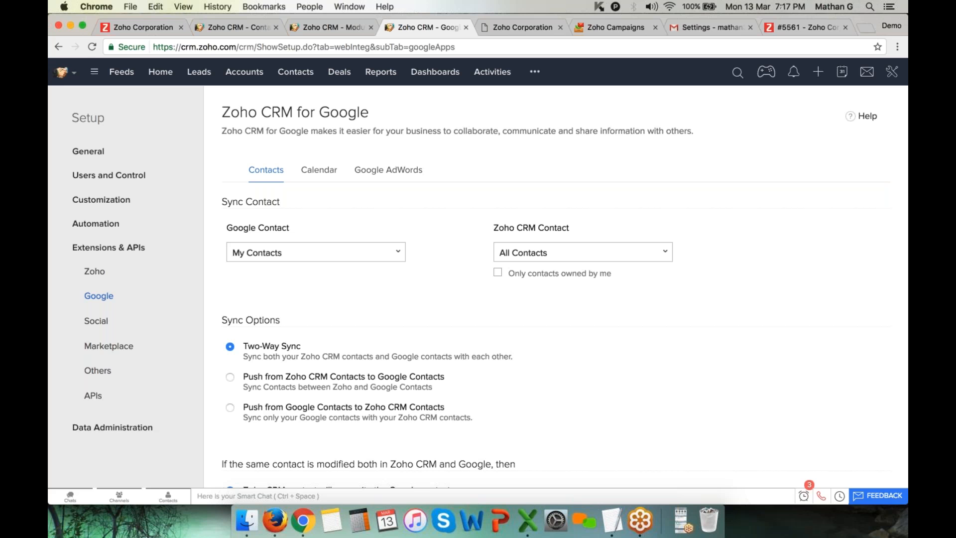
click(558, 24)
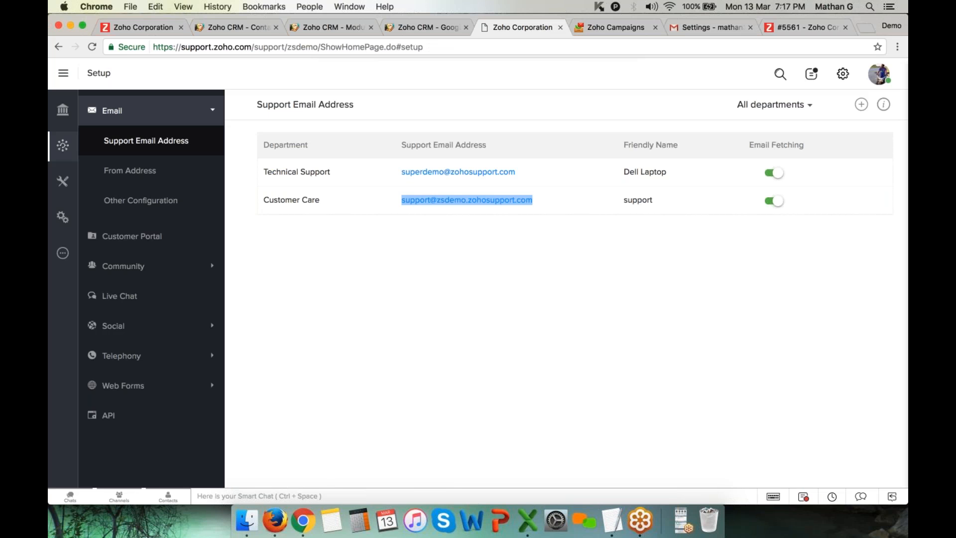
Load Zoho Marketplace in a new browser tab
click(865, 27)
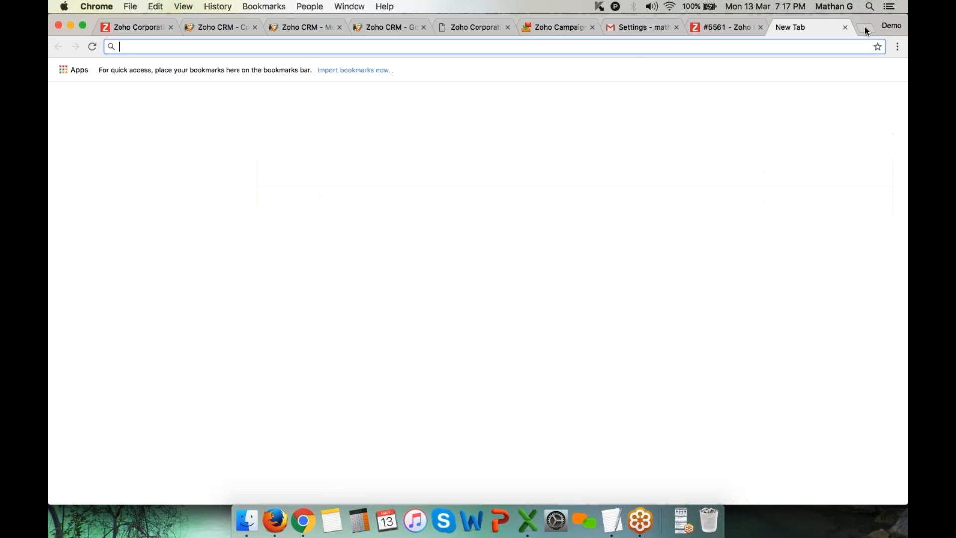
text(marketplace.zoho.com)
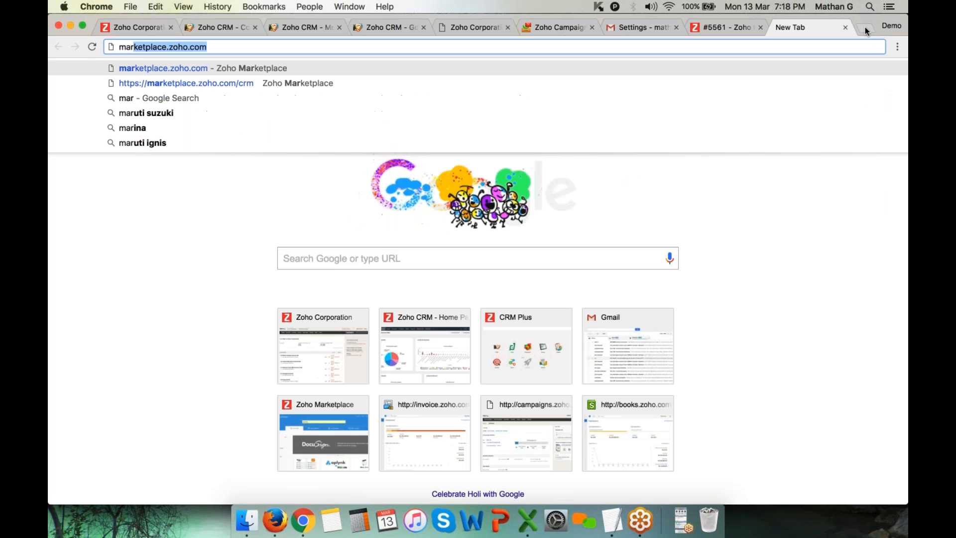
key(Return)
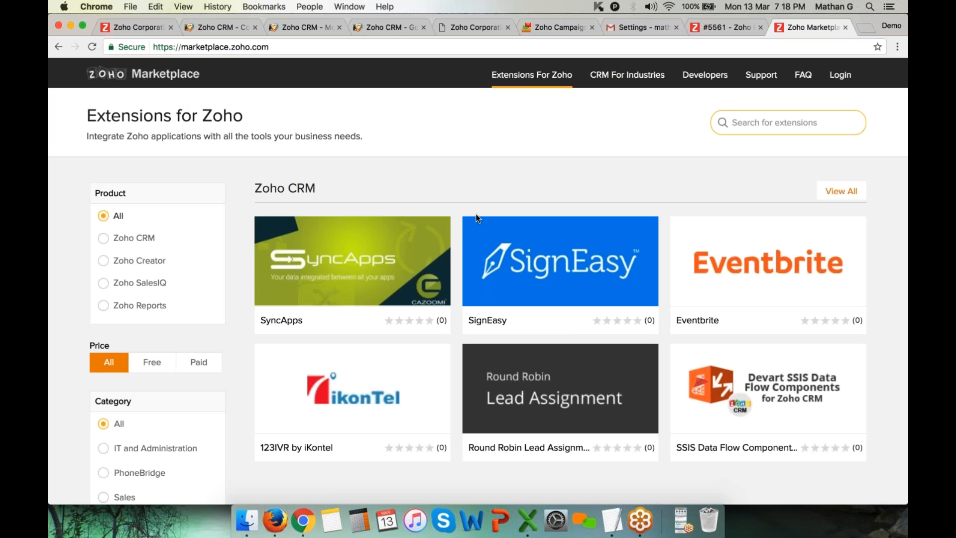
Filter to Zoho CRM extensions and search for 'constant contact'
click(142, 236)
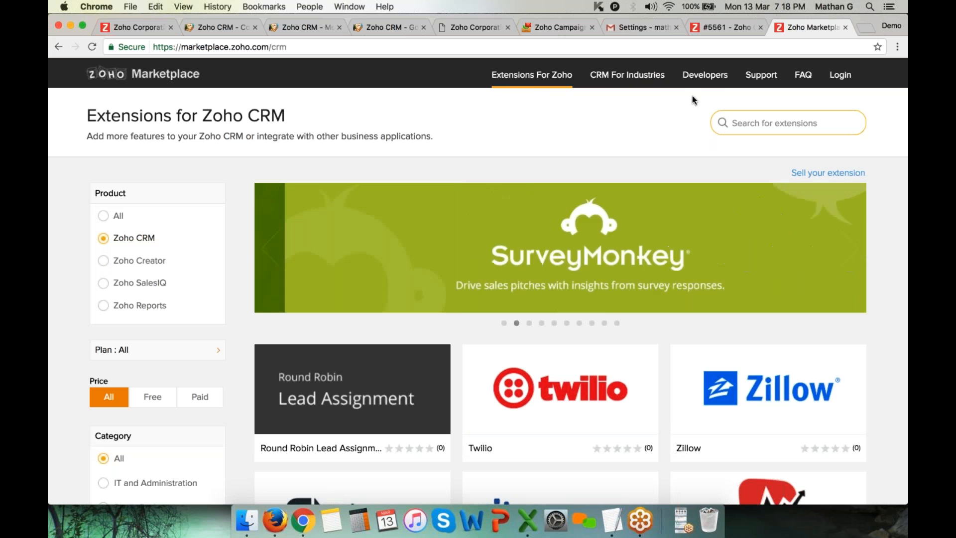
click(747, 121)
text(constant conta)
key(BackSpace)
text(ta)
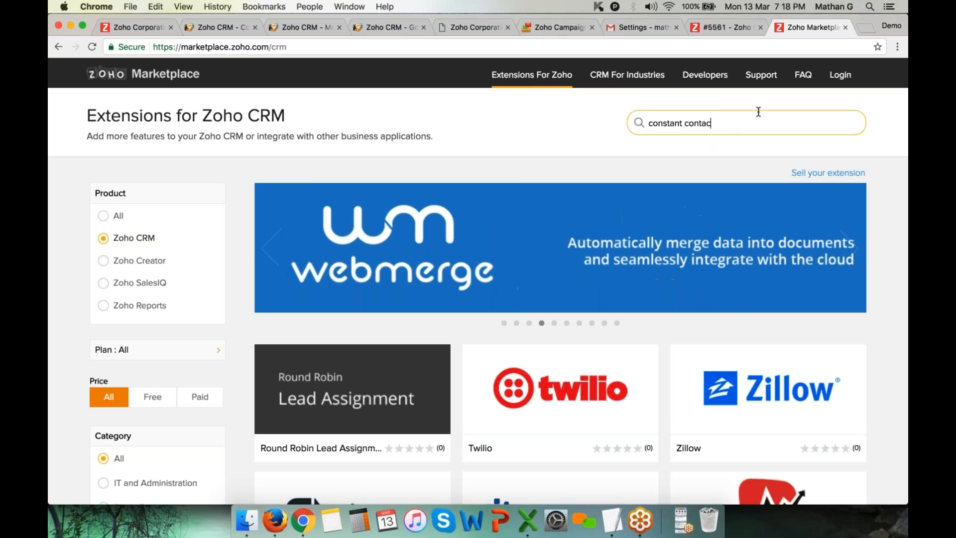
text(ct)
key(Return)
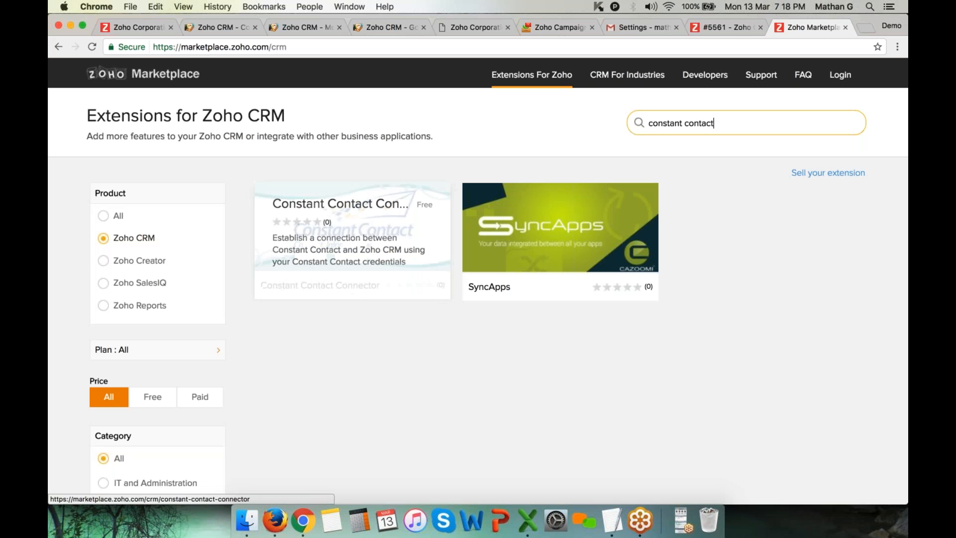
click(330, 263)
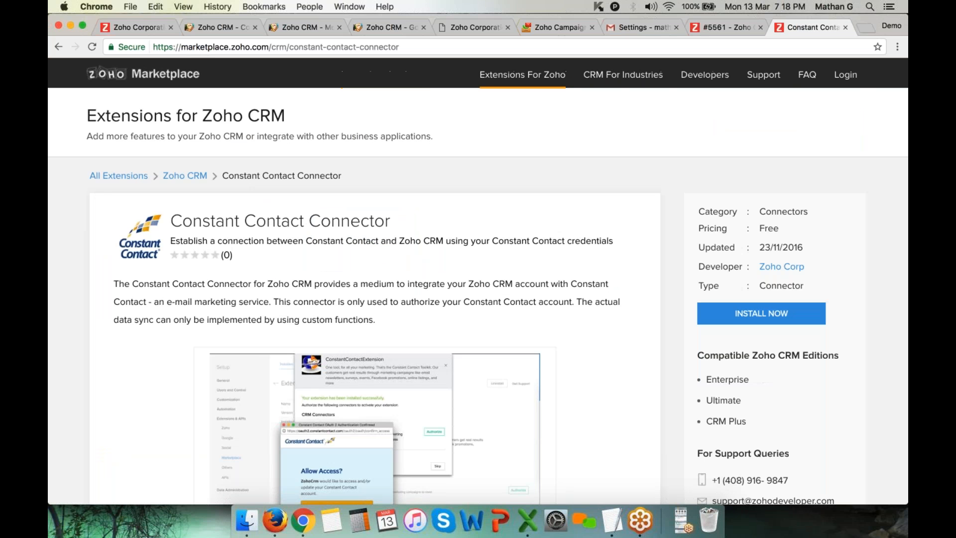
Read the Constant Contact Connector's Free pricing and Key Features
scroll(644, 298, down, 2)
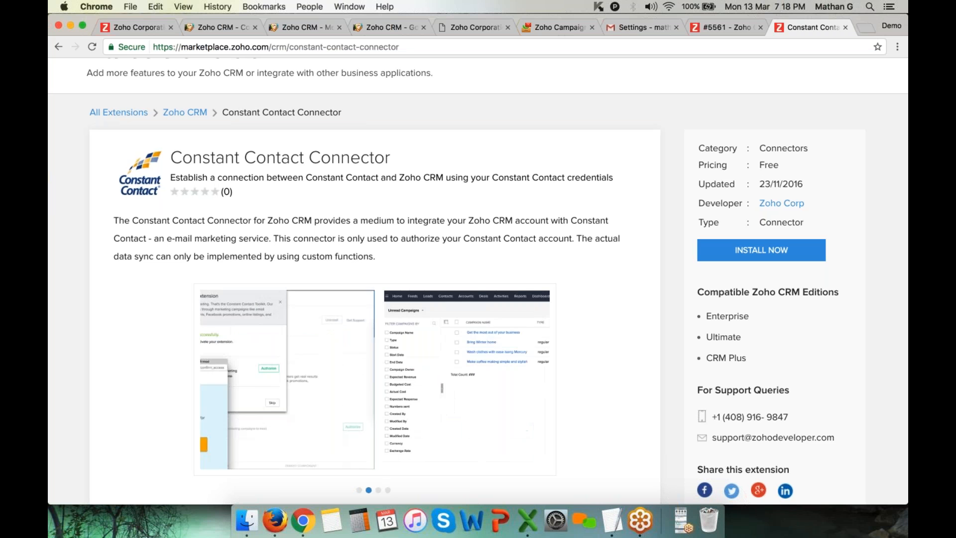
double_click(788, 165)
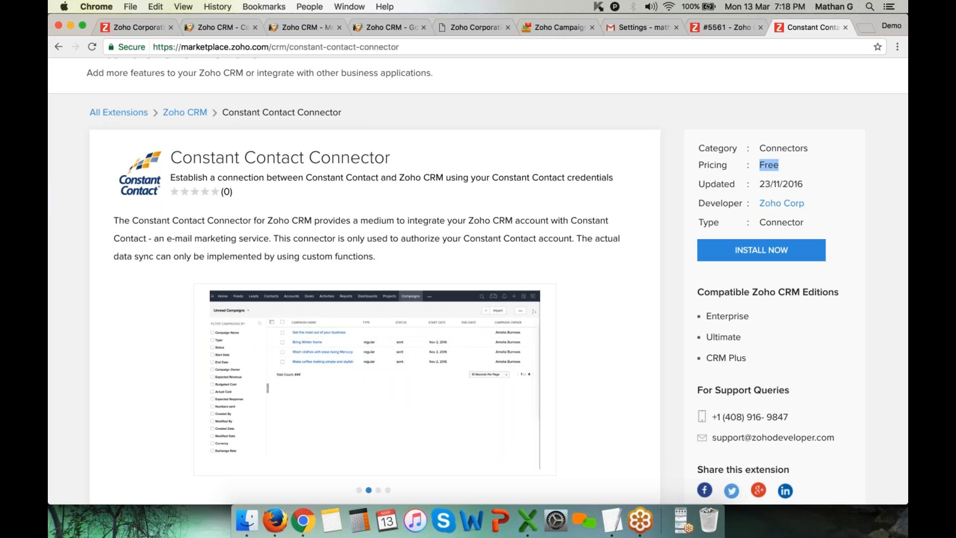
scroll(627, 262, down, 5)
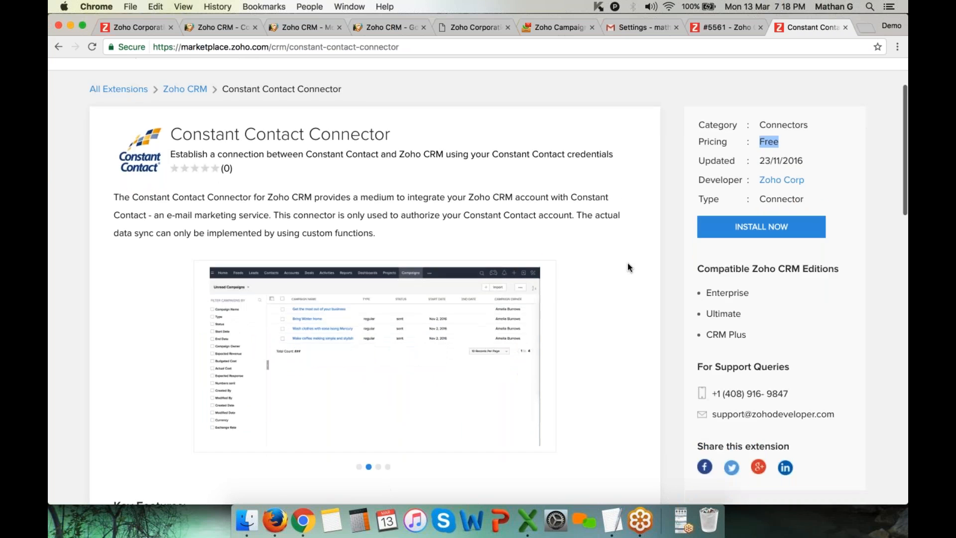
scroll(628, 267, down, 2)
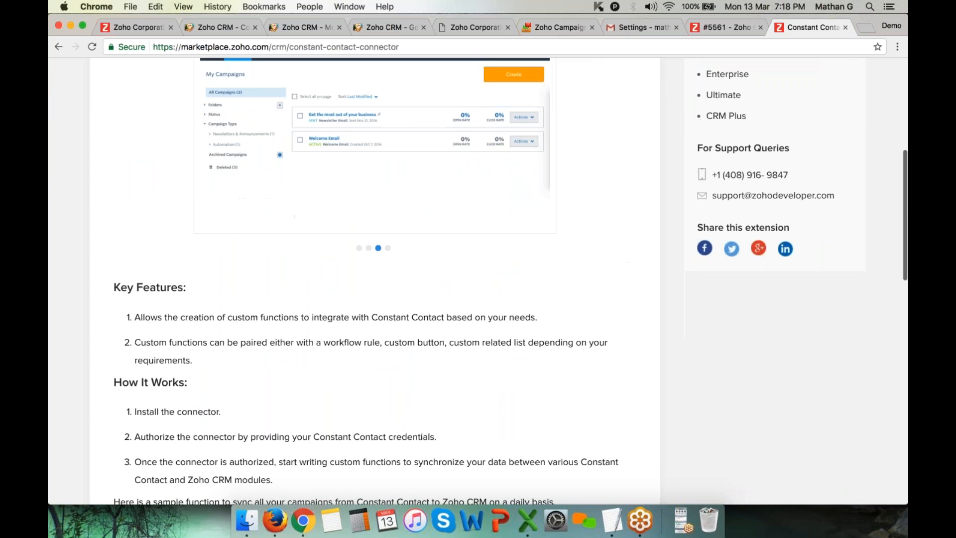
scroll(225, 321, down, 3)
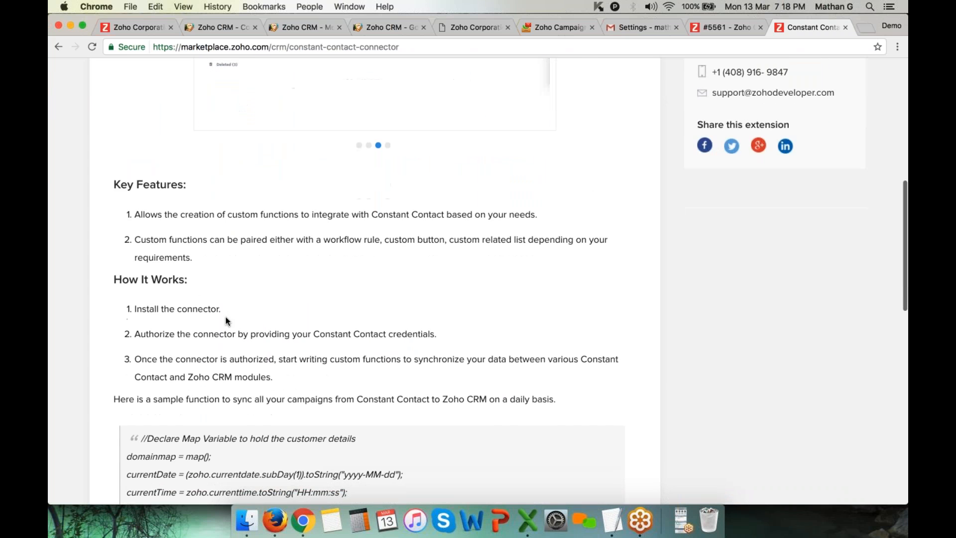
drag(133, 214, 202, 218)
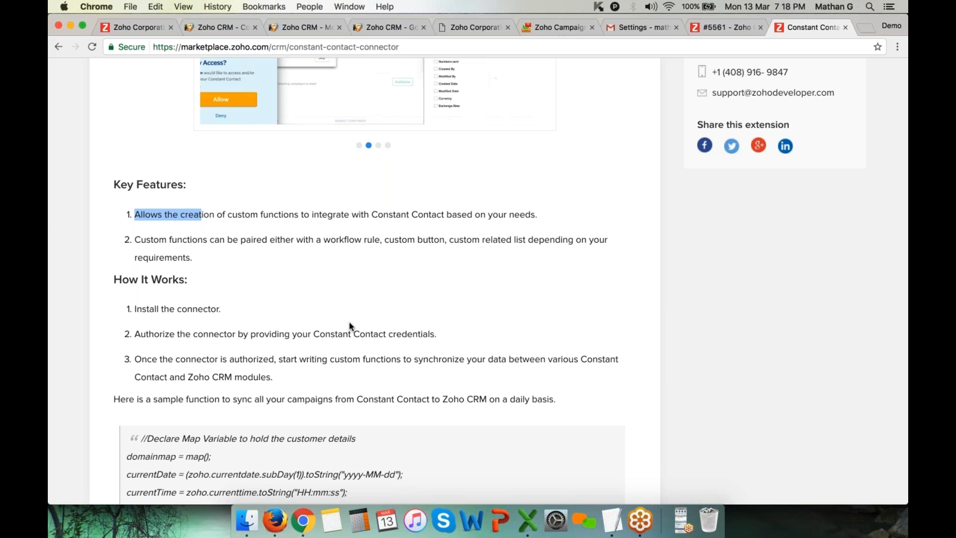
scroll(349, 327, up, 5)
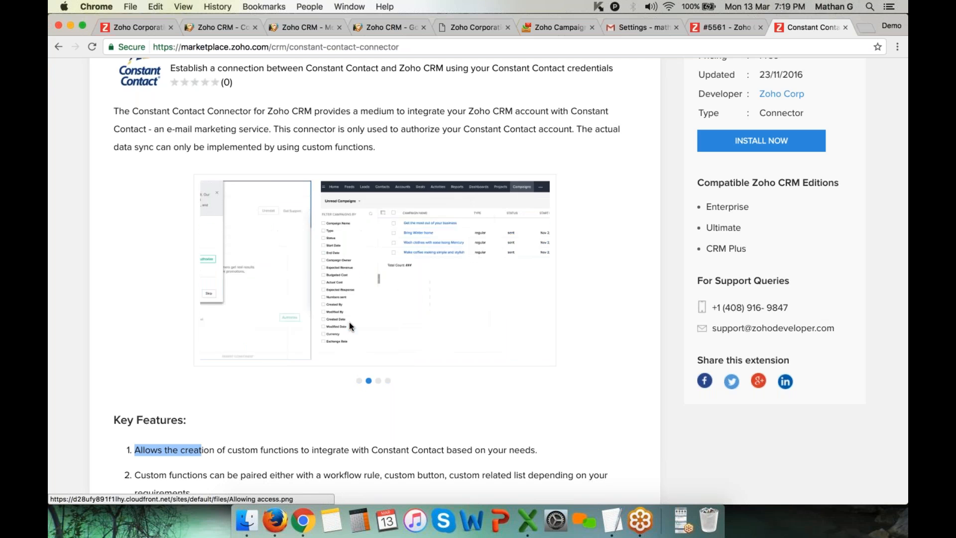
scroll(339, 239, up, 3)
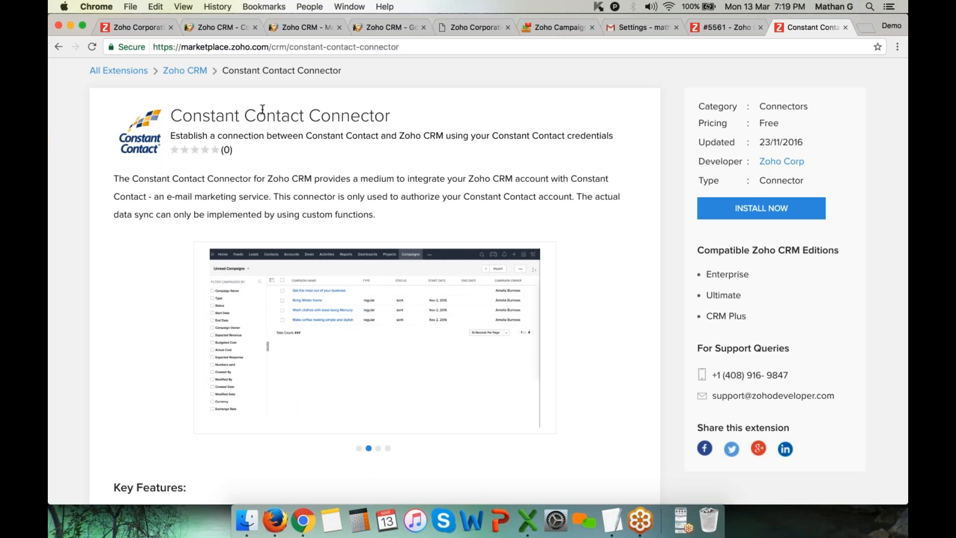
scroll(263, 109, down, 6)
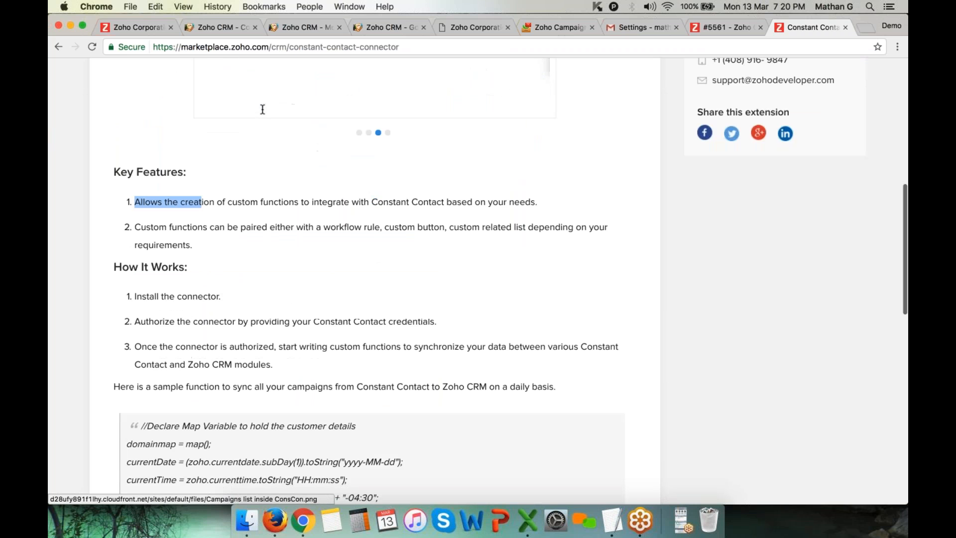
scroll(262, 109, down, 8)
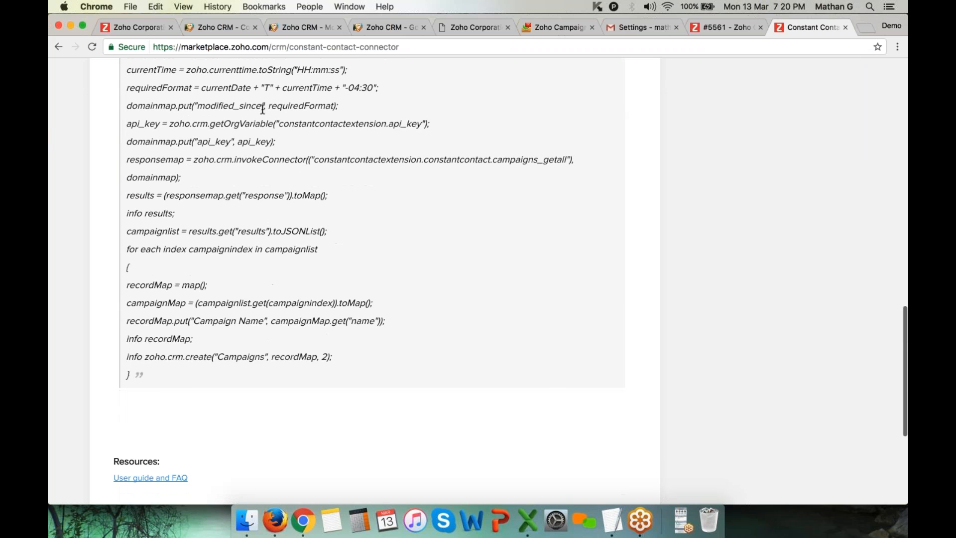
scroll(263, 109, down, 4)
scroll(263, 109, up, 20)
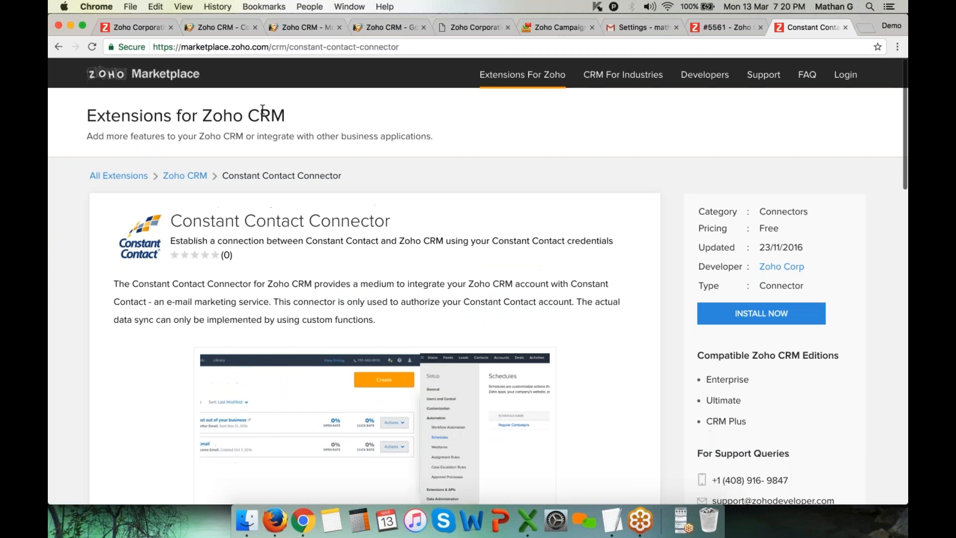
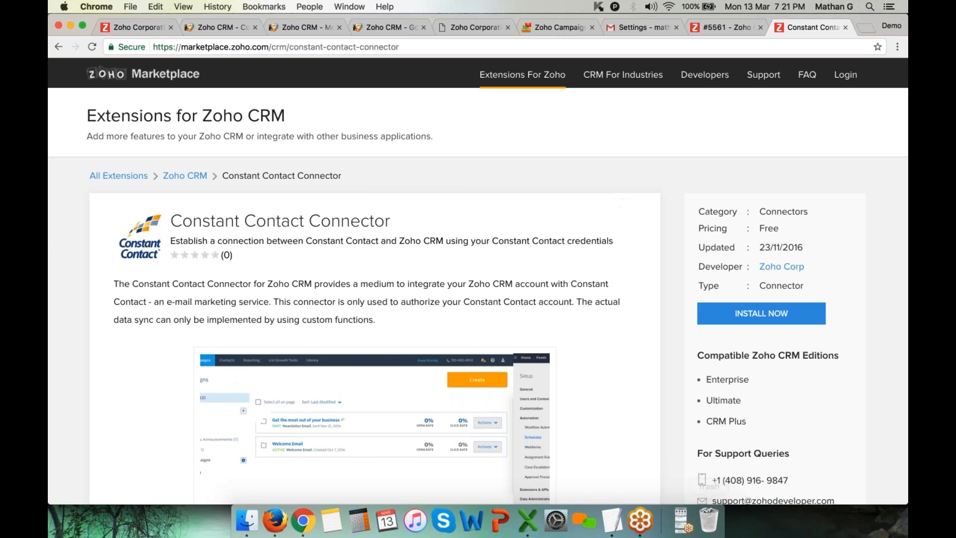
Leave the Constant Contact Connector page and return to the Zoho CRM Quote Template editor
click(685, 524)
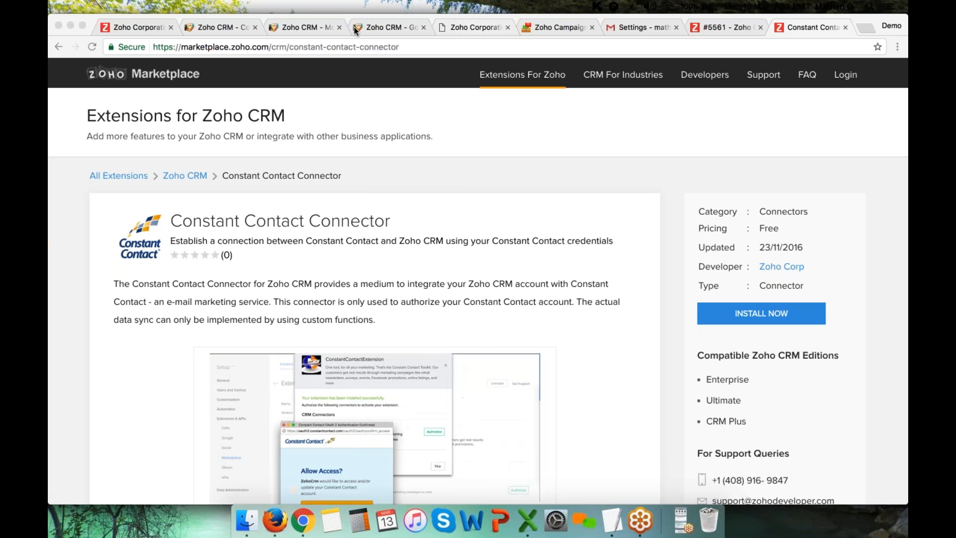
click(309, 31)
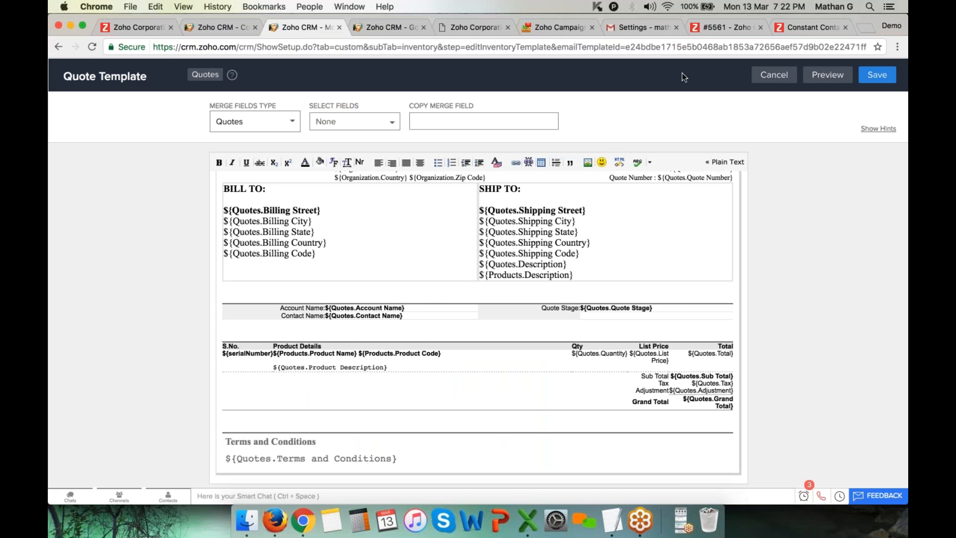
Cancel the Quote Template editor, then open and close the Contact Support chat from the setup menu
click(783, 76)
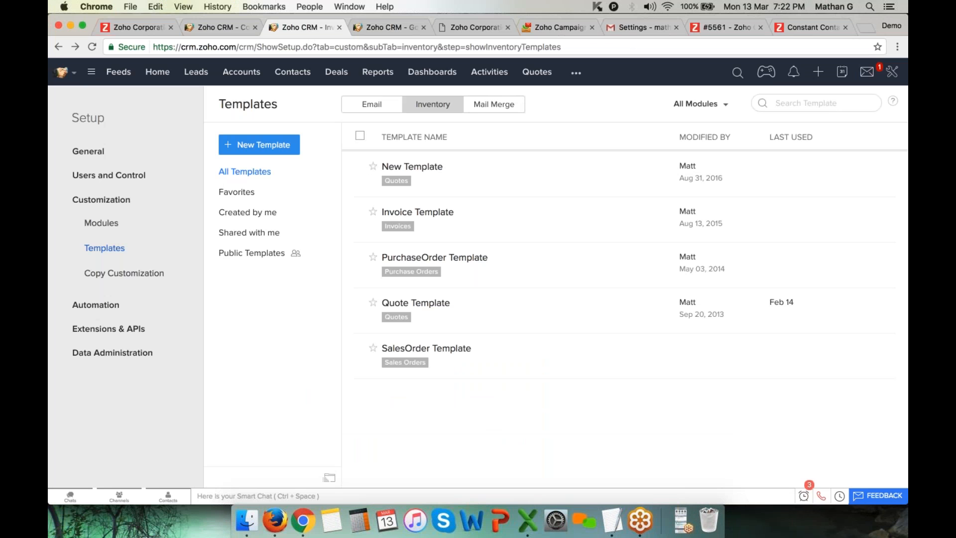
click(892, 71)
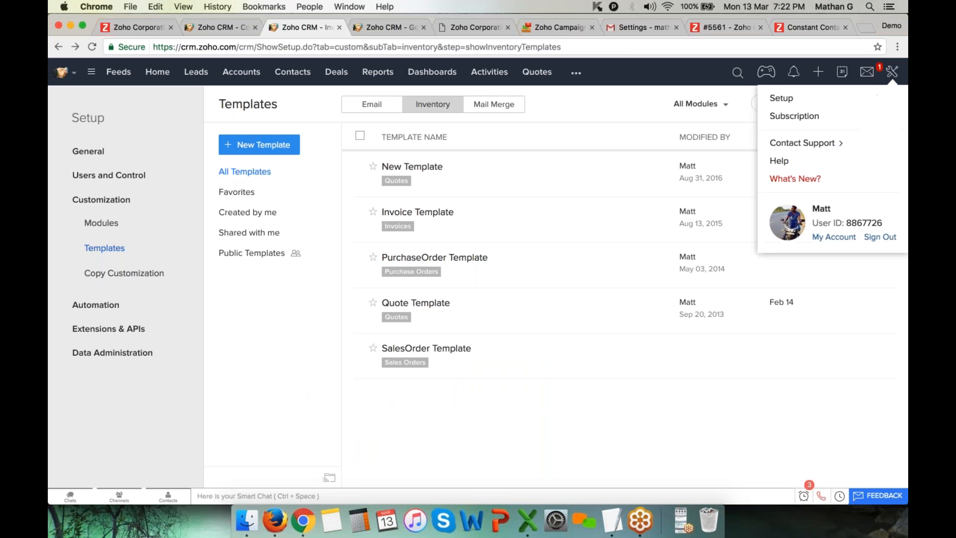
click(819, 144)
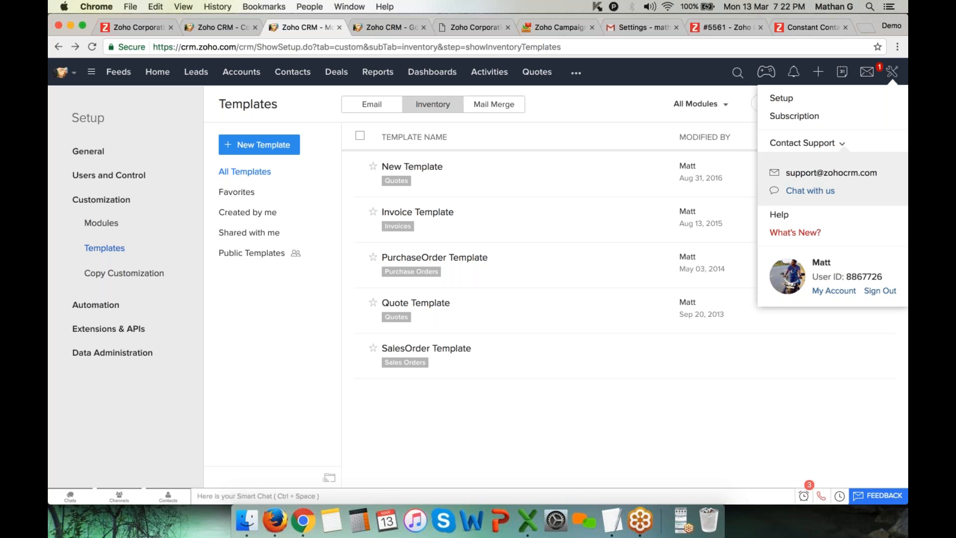
click(809, 193)
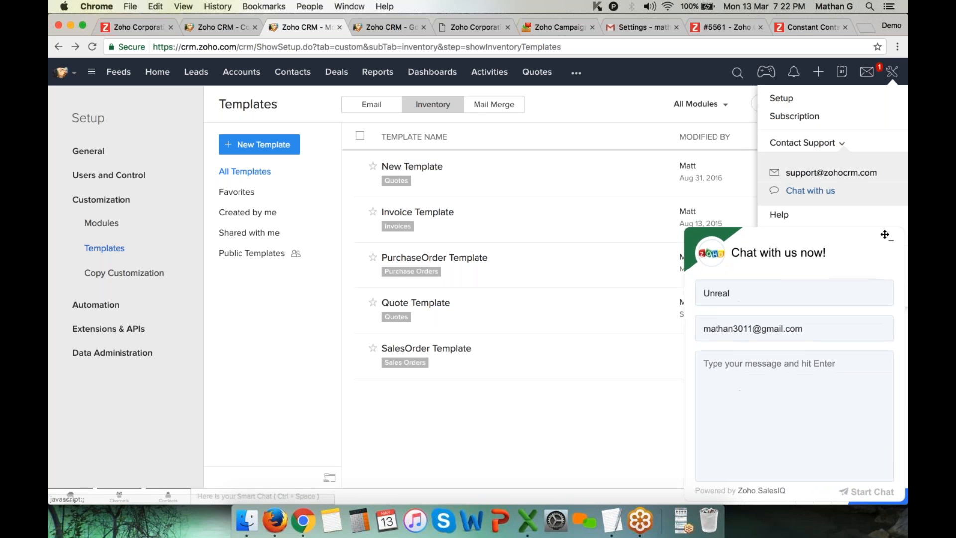
click(891, 245)
click(802, 143)
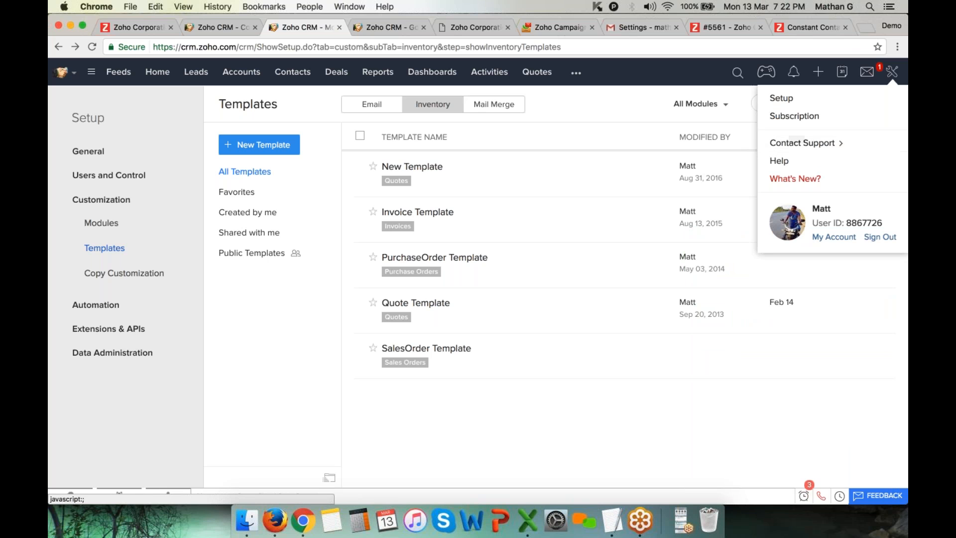
Browse the Zoho Cares portal in Firefox, glance at Submit a Request, and return Home
click(274, 520)
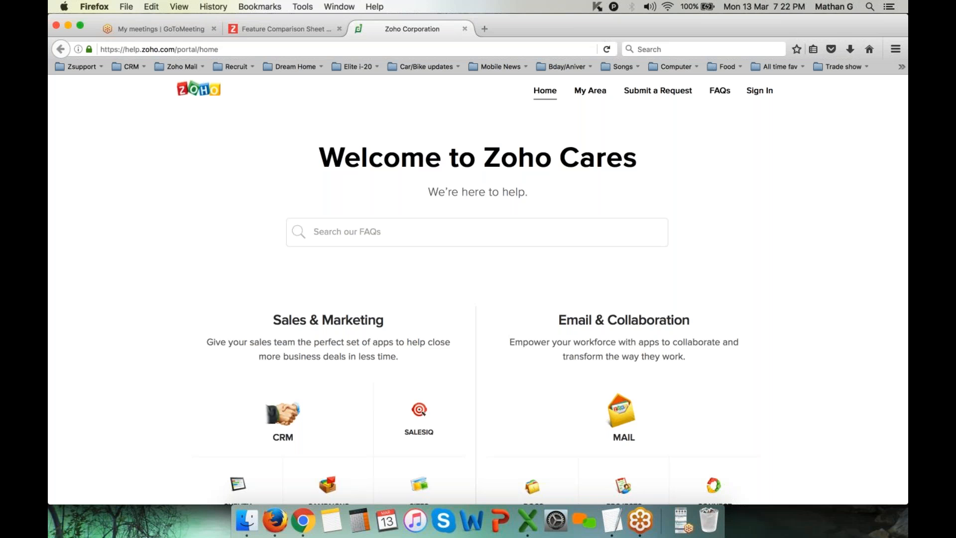
scroll(622, 299, down, 5)
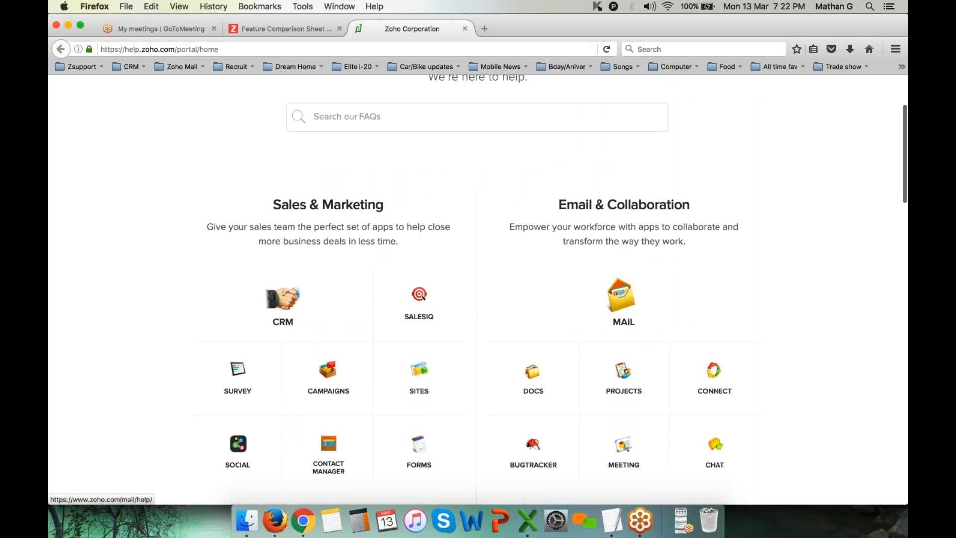
scroll(623, 299, down, 3)
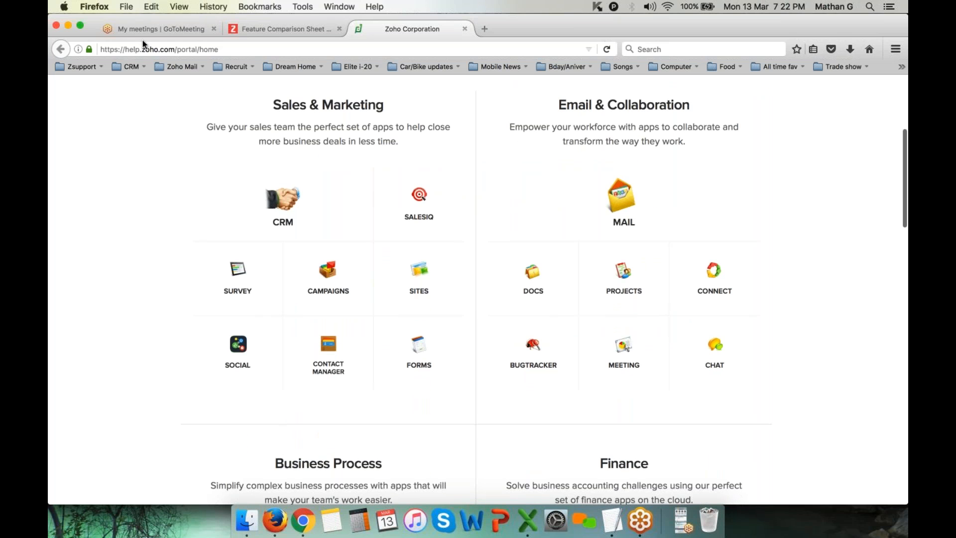
scroll(478, 298, down, 2)
scroll(478, 299, up, 10)
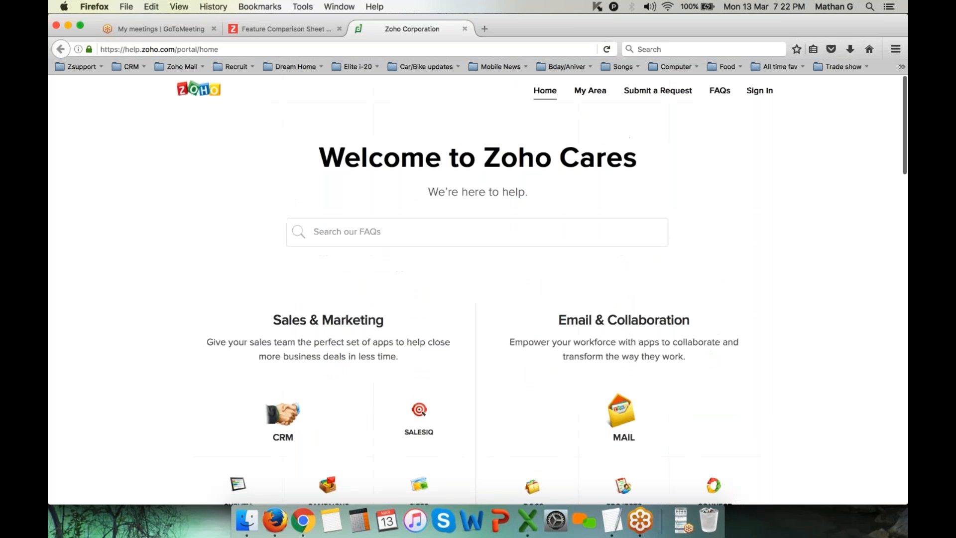
click(661, 92)
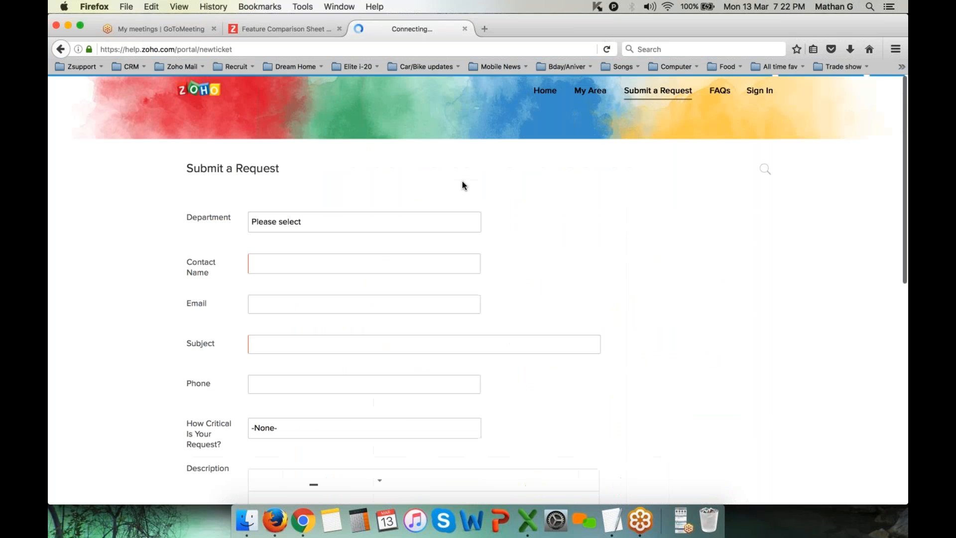
click(548, 91)
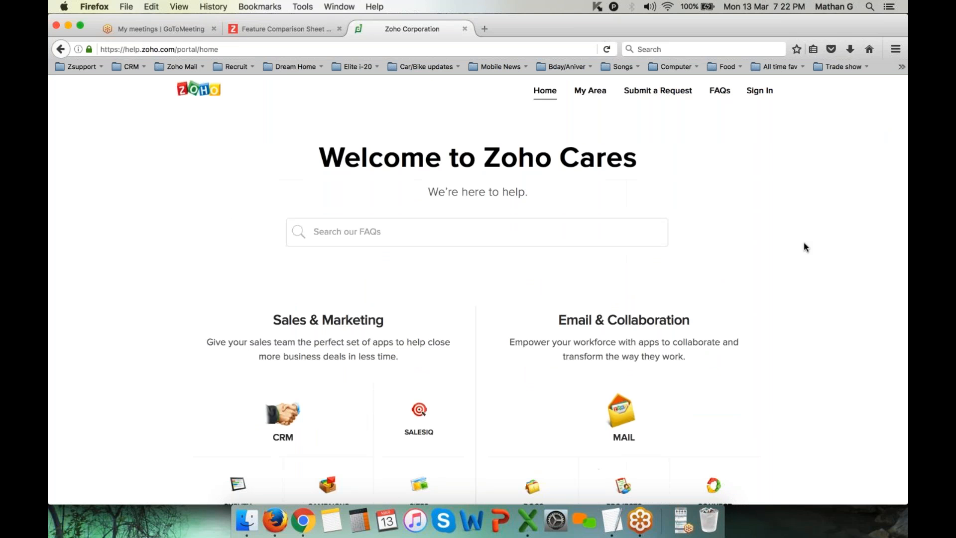
scroll(719, 286, down, 15)
Scroll to the Contact us panel with 24-hour phone support for USA, UK, Australia and India
scroll(719, 288, down, 10)
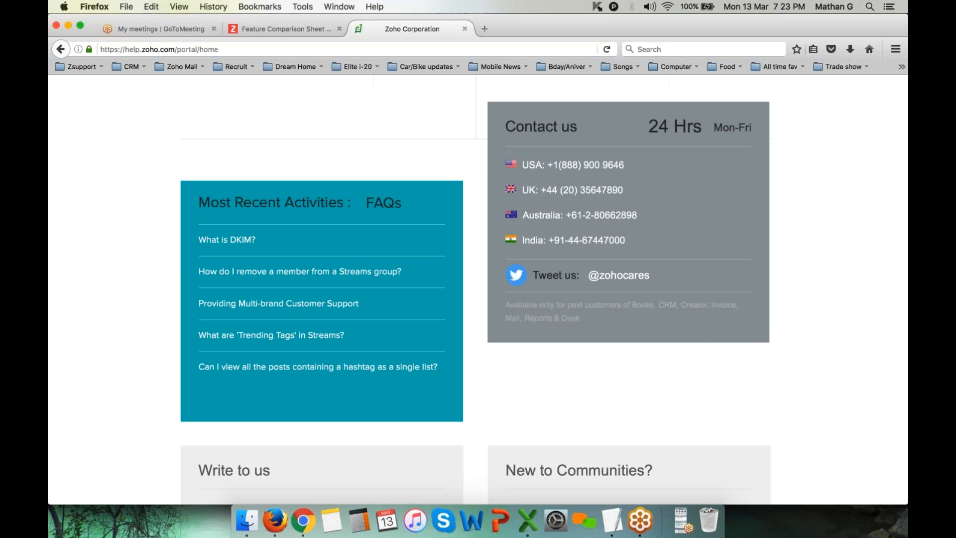
click(680, 521)
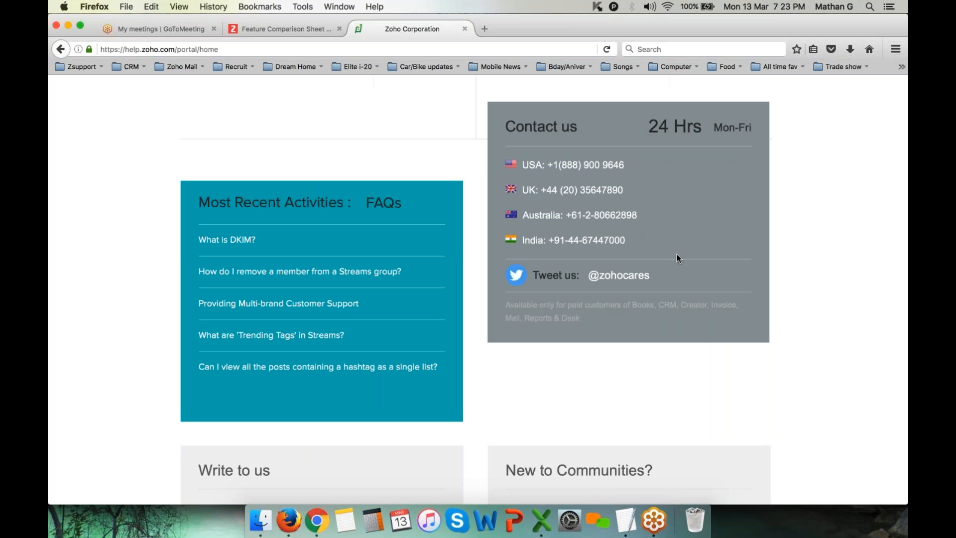